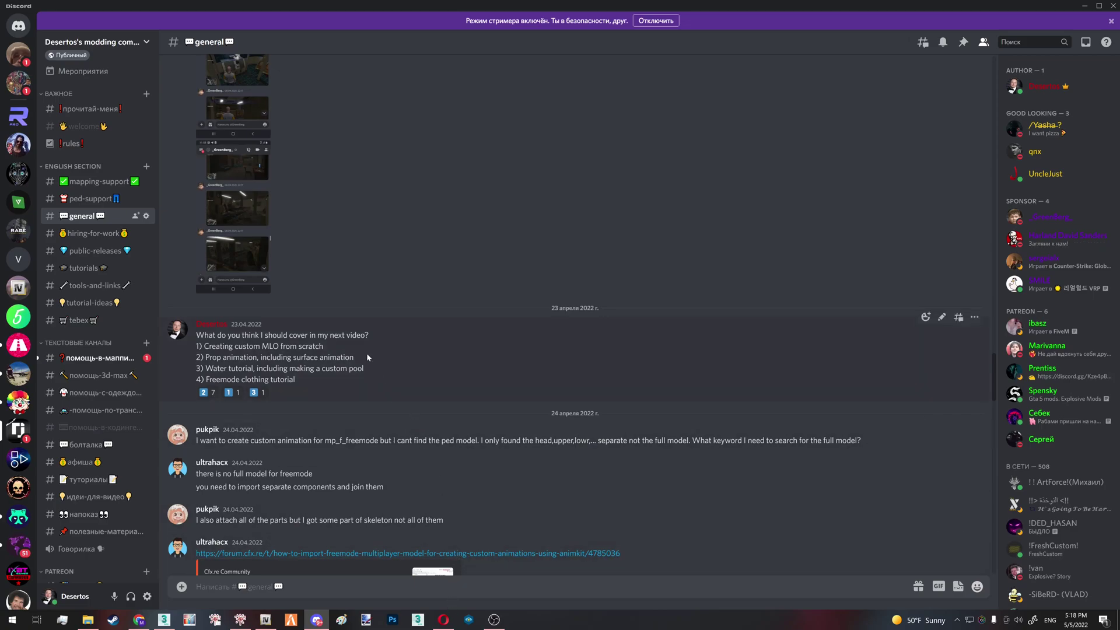
# Step: Highlight the prop animation option in the video topic poll and view the mod store's Peds category in Opera
pyautogui.moveTo(359, 358); pyautogui.dragTo(227, 358)
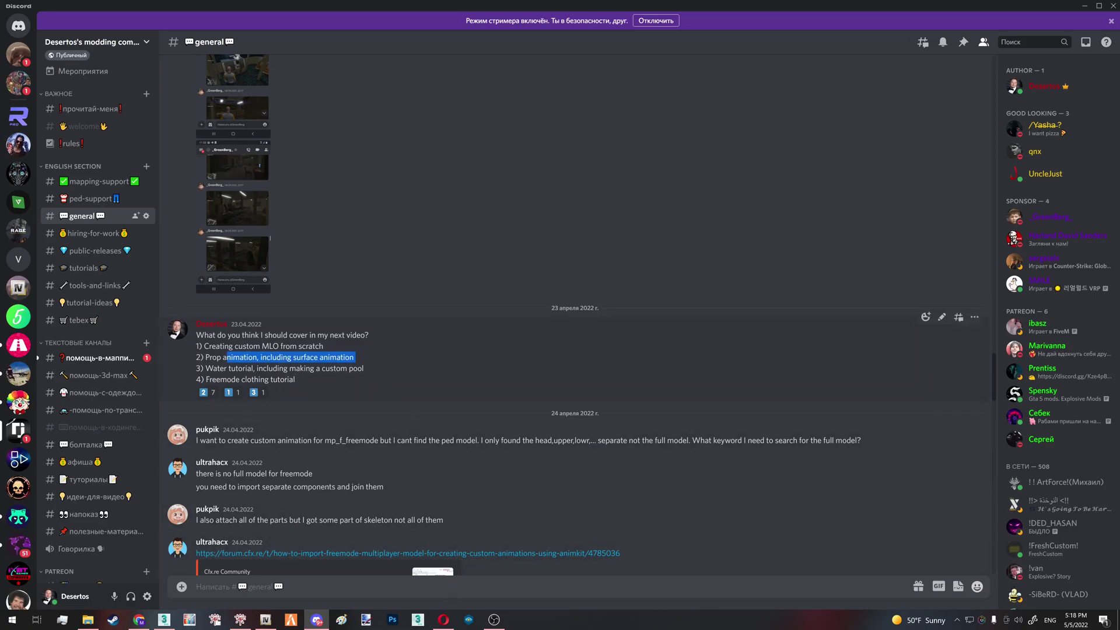
pyautogui.click(443, 618)
pyautogui.scroll(-4, 642, 291)
pyautogui.scroll(5, 641, 299)
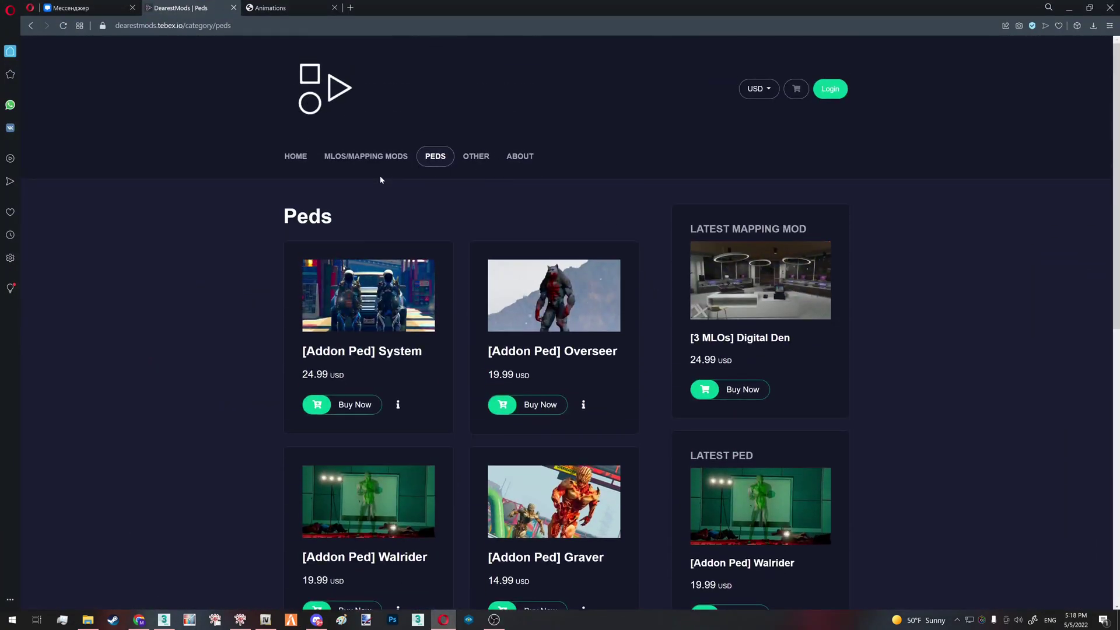
pyautogui.scroll(-1, 818, 422)
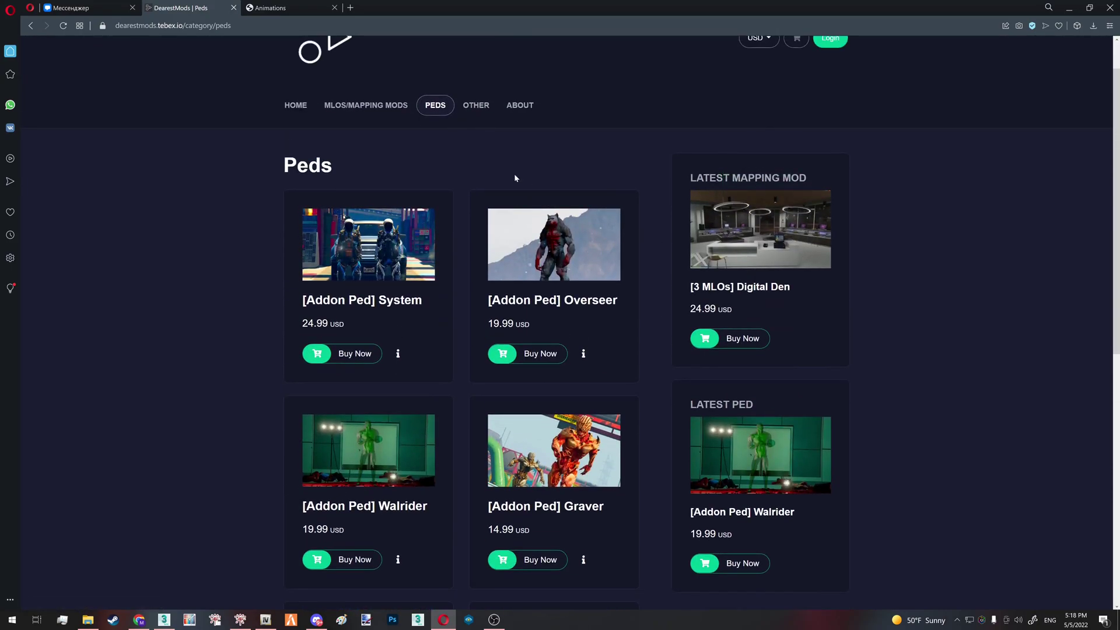
# Step: Open the [Addon Ped] System product page and examine its description, installation instructions and screenshots
pyautogui.click(402, 301)
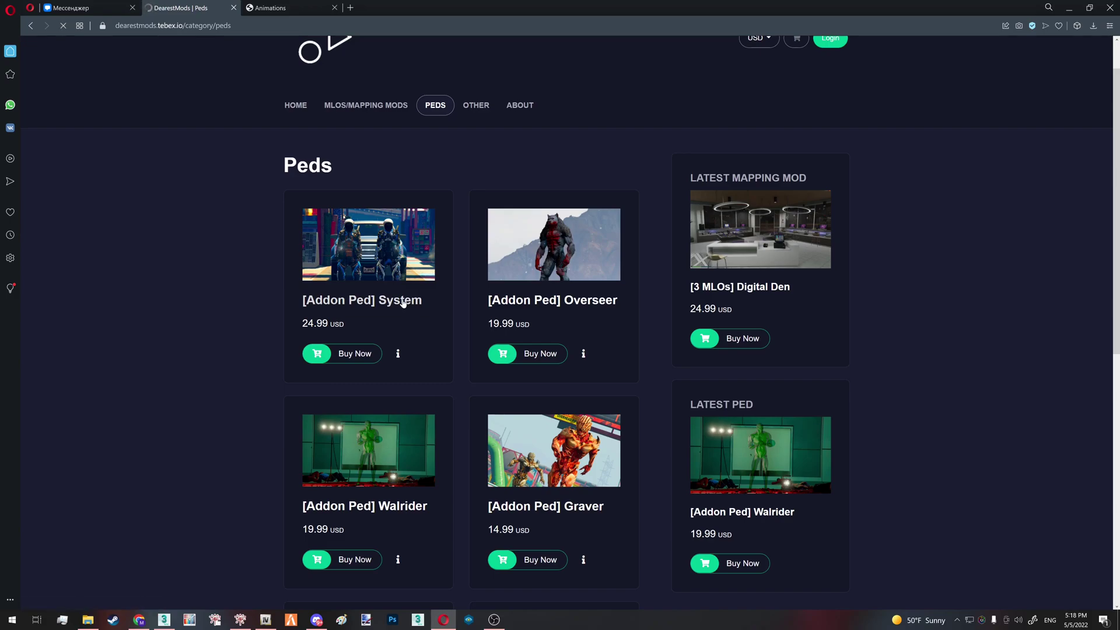
pyautogui.scroll(-15, 423, 271)
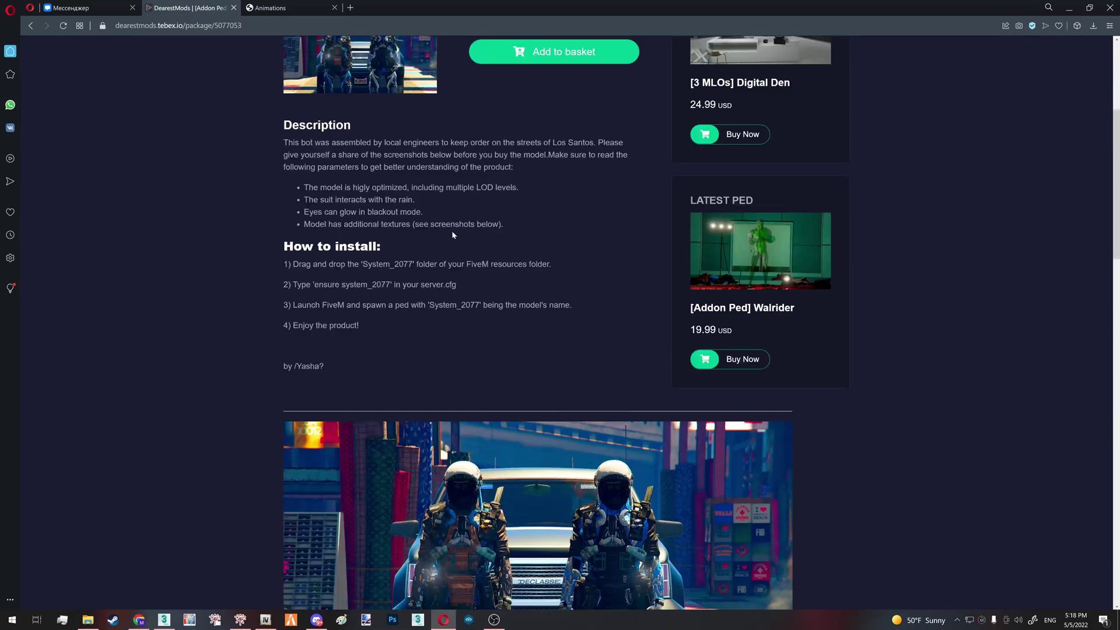
pyautogui.scroll(-10, 914, 404)
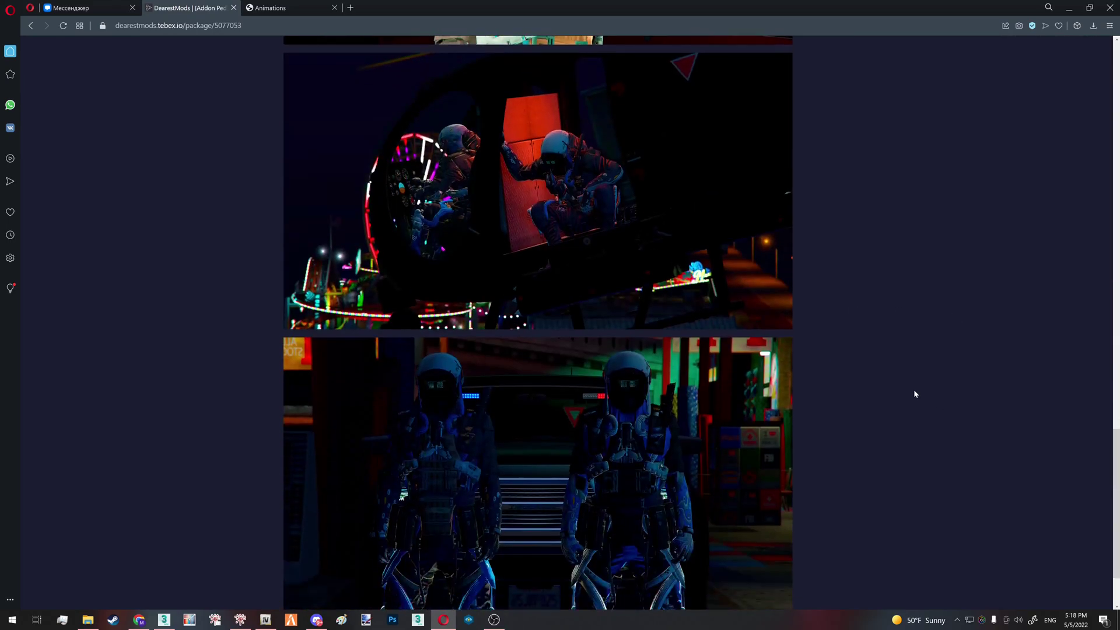
pyautogui.scroll(-2, 914, 390)
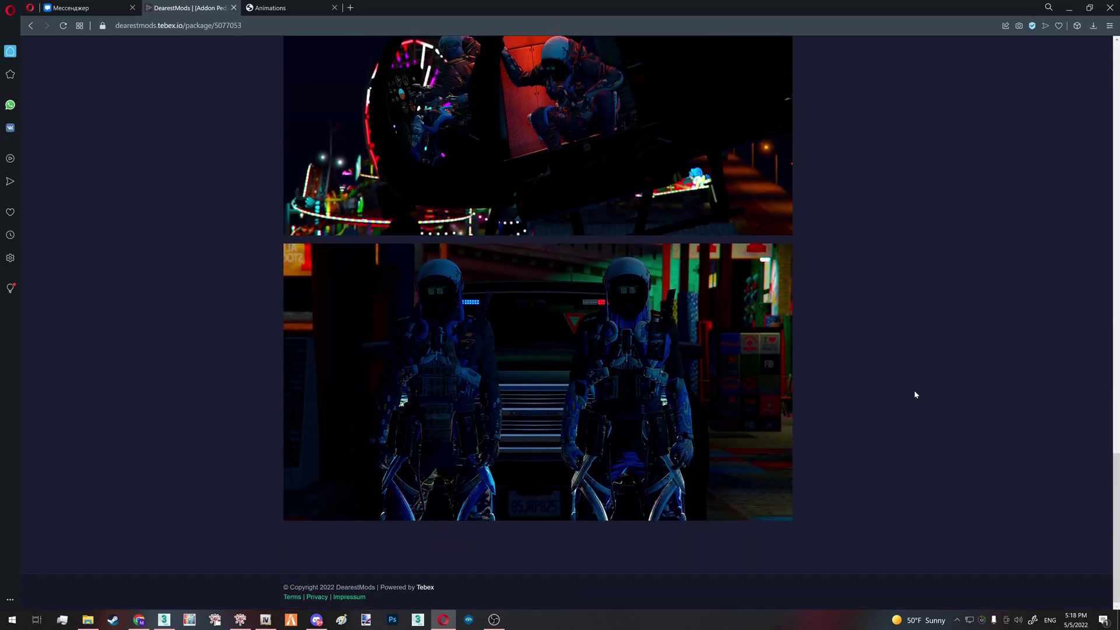
pyautogui.scroll(10, 915, 394)
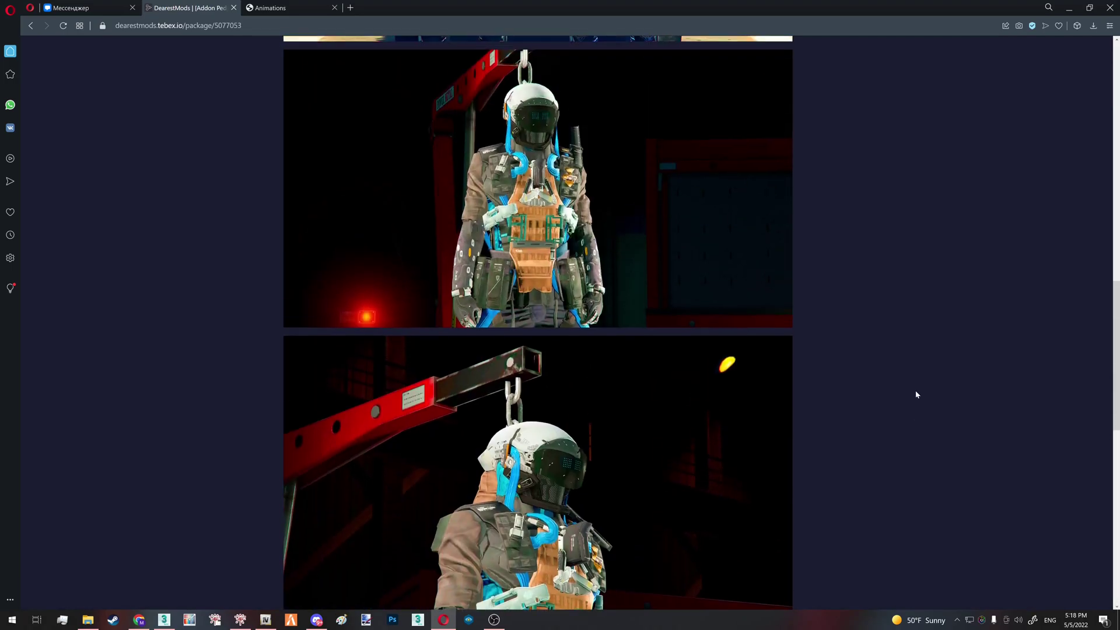
pyautogui.scroll(3, 915, 394)
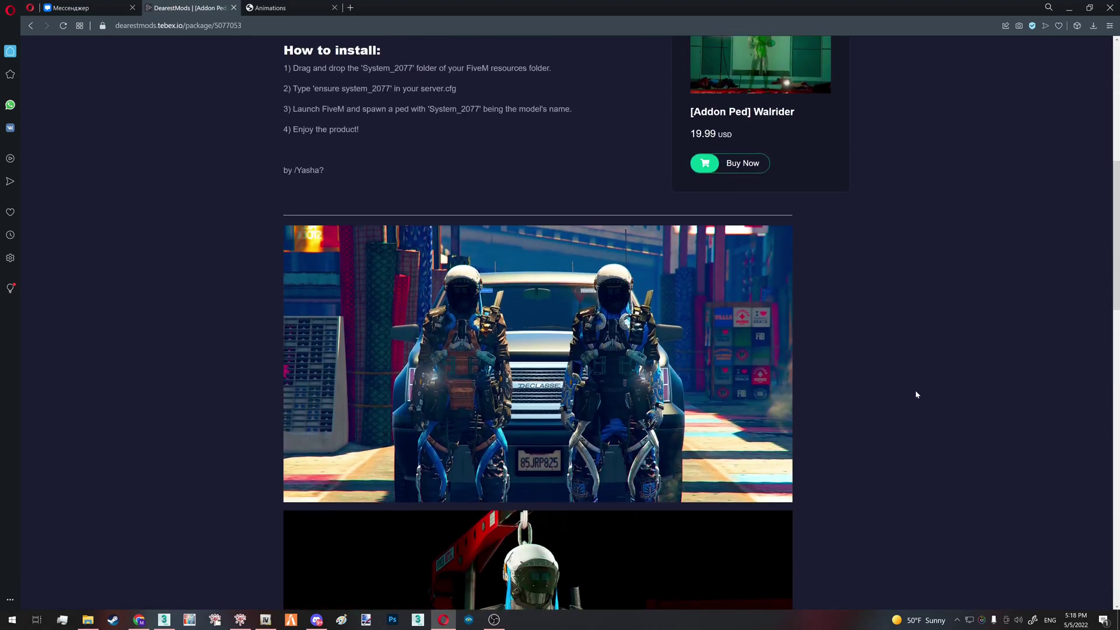
pyautogui.scroll(6, 915, 395)
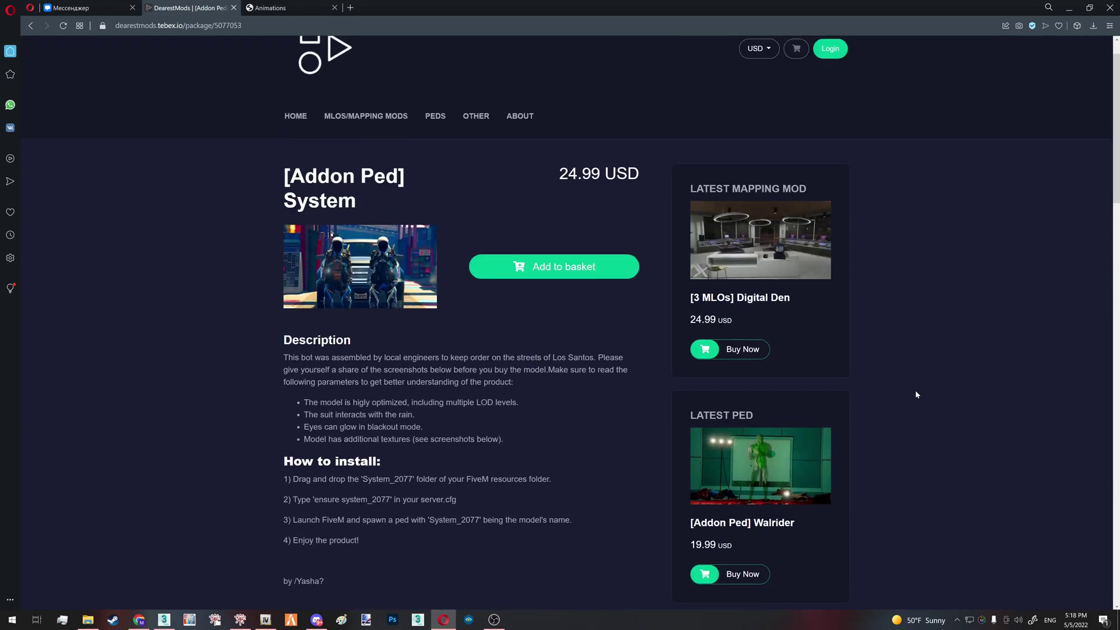
pyautogui.scroll(1, 915, 395)
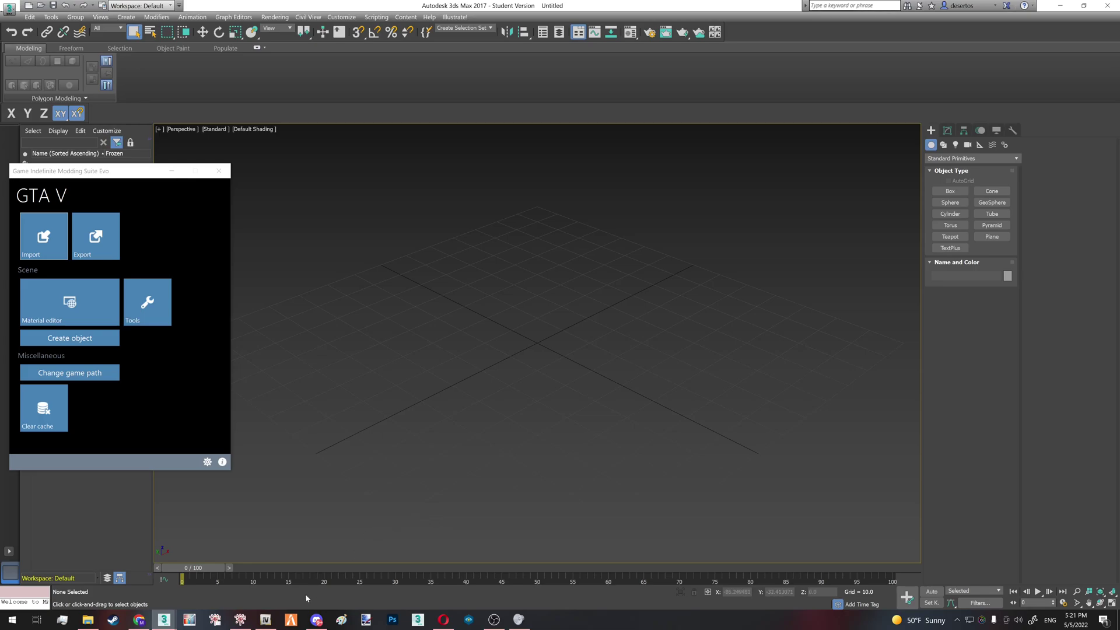
# Step: Put the GTA V modding suite window away and examine the industrial building's exterior and yard in CodeWalker
pyautogui.click(171, 175)
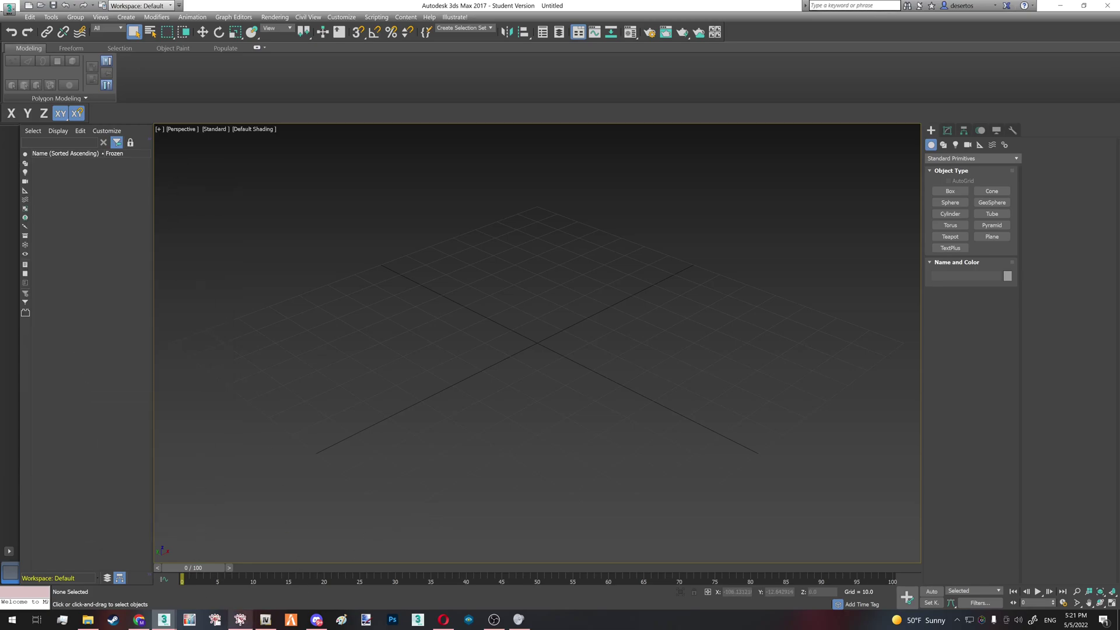
pyautogui.click(240, 619)
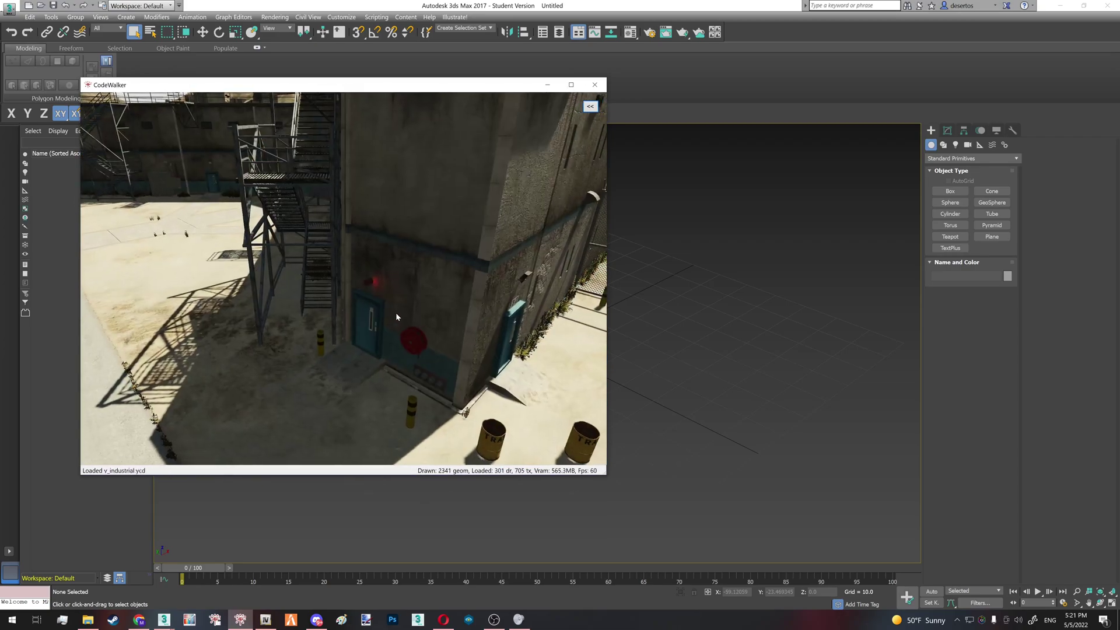
pyautogui.press('w')
pyautogui.moveTo(396, 315); pyautogui.dragTo(374, 283)
pyautogui.press('s')
pyautogui.press('s')
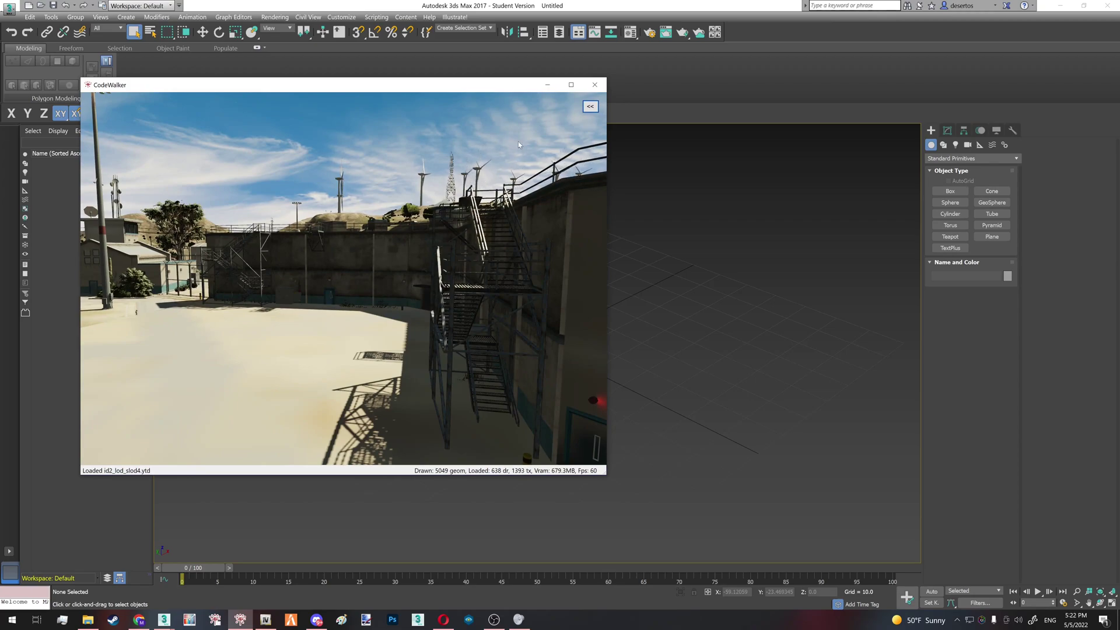
pyautogui.click(547, 85)
# Step: Show the four-viewport layout and bring up the spline shapes for creation in 3ds Max
pyautogui.hotkey('alt', 'w')
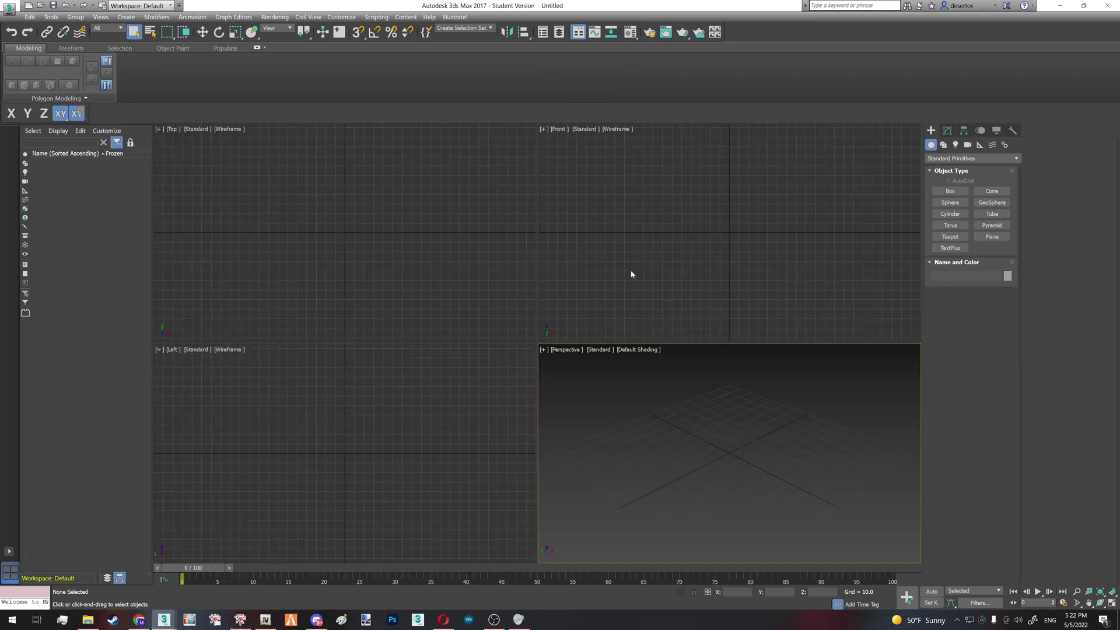
pyautogui.click(950, 132)
pyautogui.click(931, 130)
pyautogui.click(943, 144)
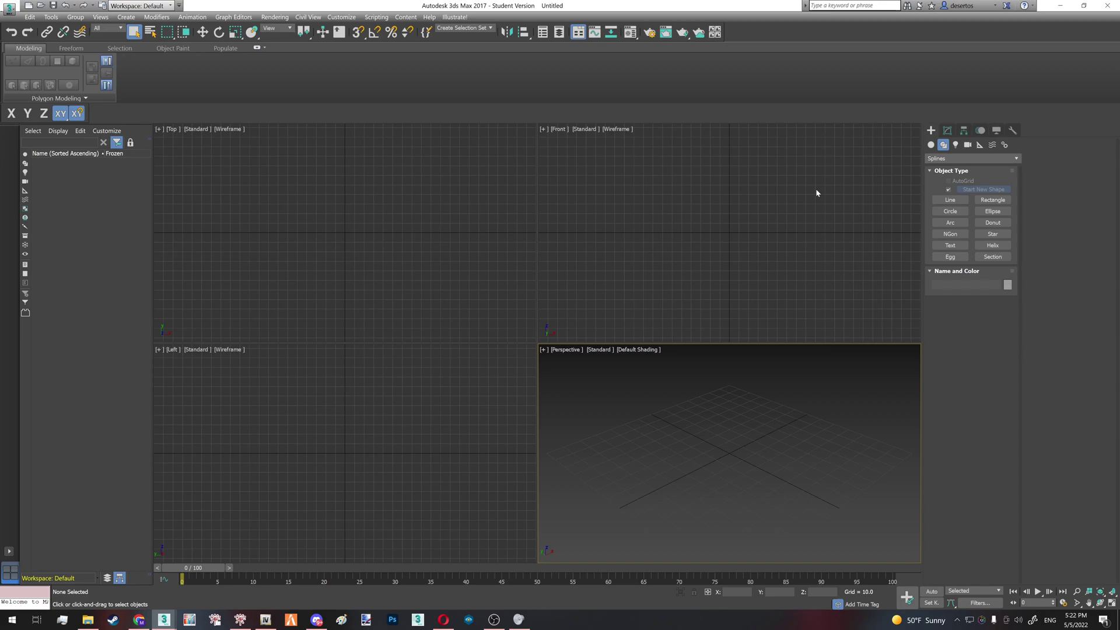
pyautogui.click(241, 619)
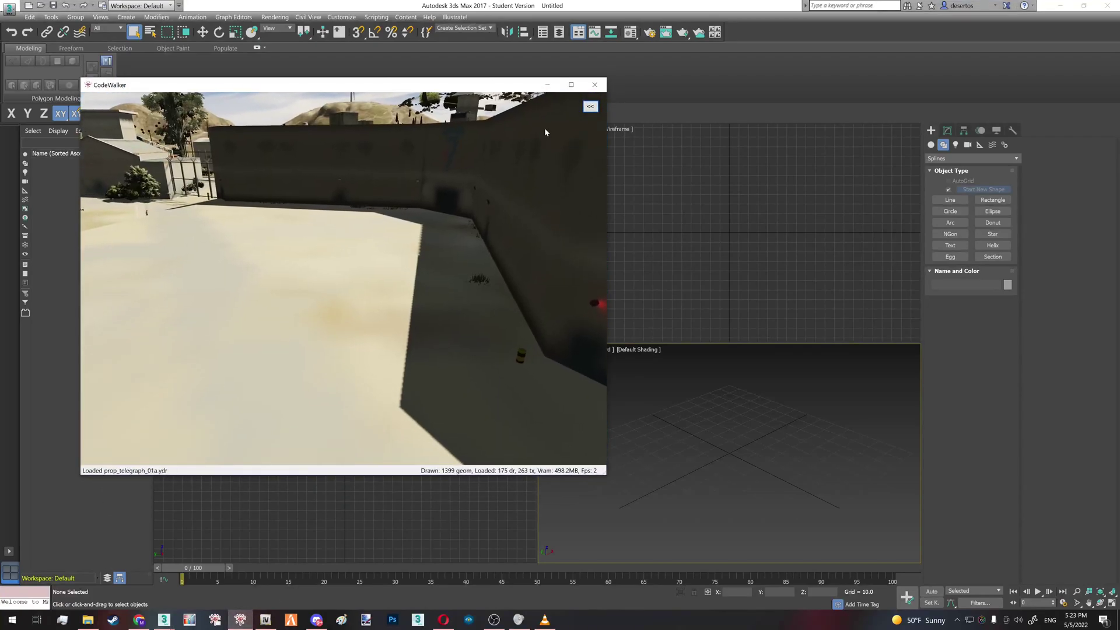
pyautogui.click(547, 85)
# Step: Draw a five-point open half-profile in the Front view using Corner drag type, with a vertical side about 29 units tall, a bevel and a flat base
pyautogui.click(949, 200)
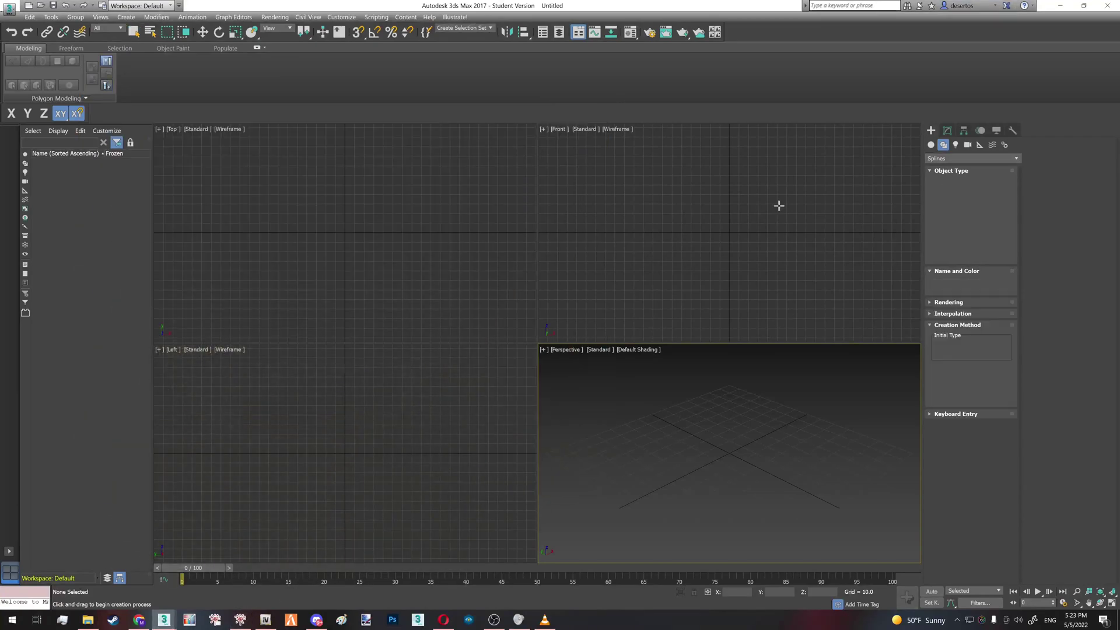
pyautogui.rightClick(655, 210)
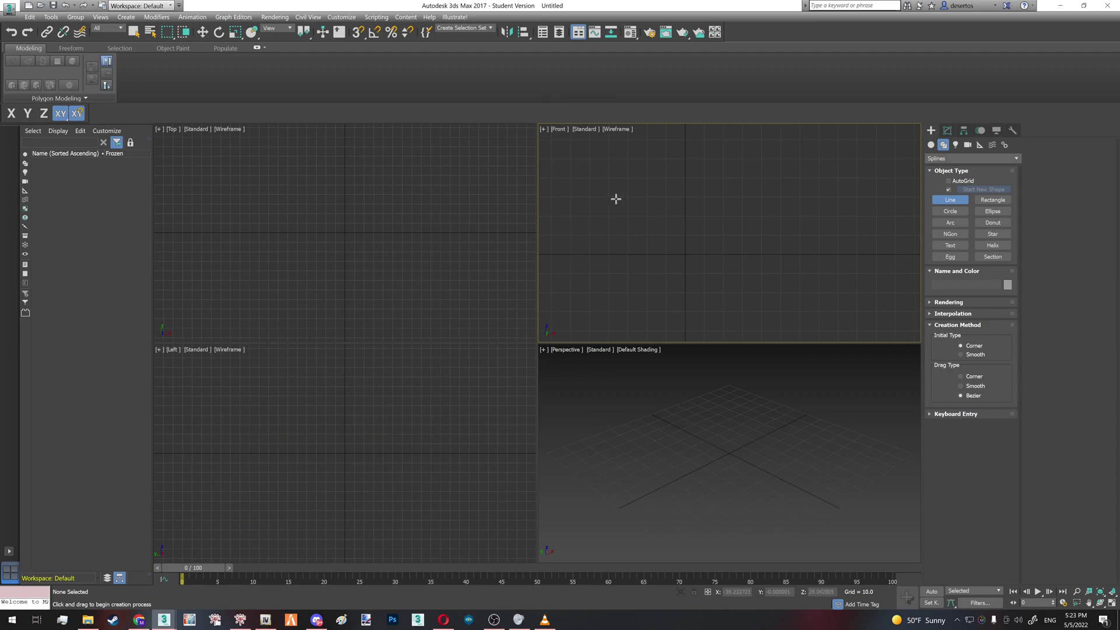
pyautogui.click(625, 213)
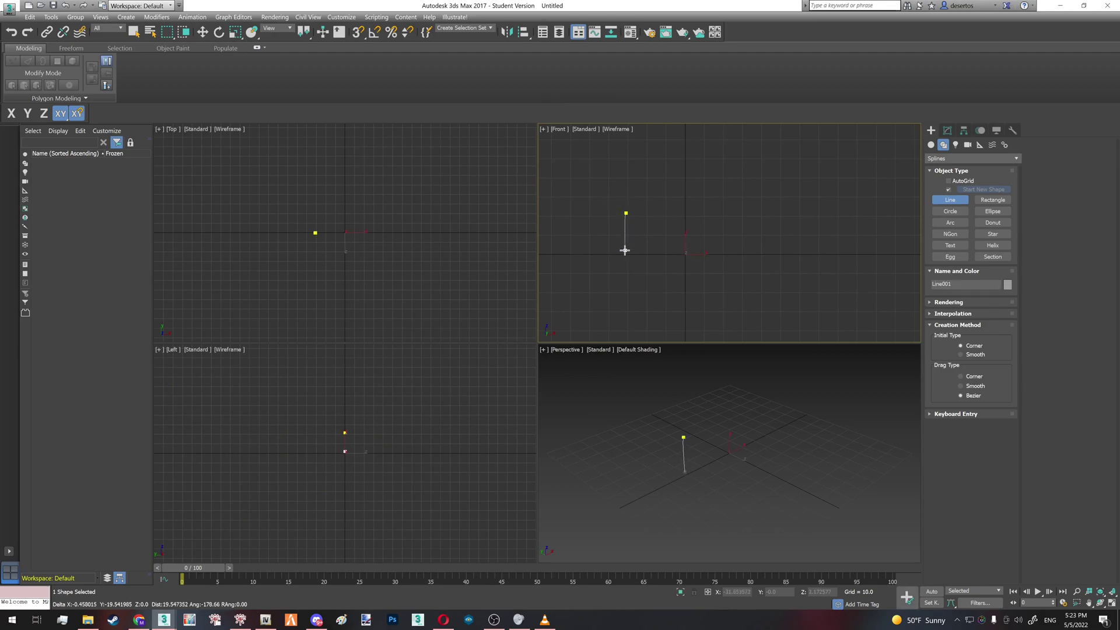
pyautogui.rightClick(627, 259)
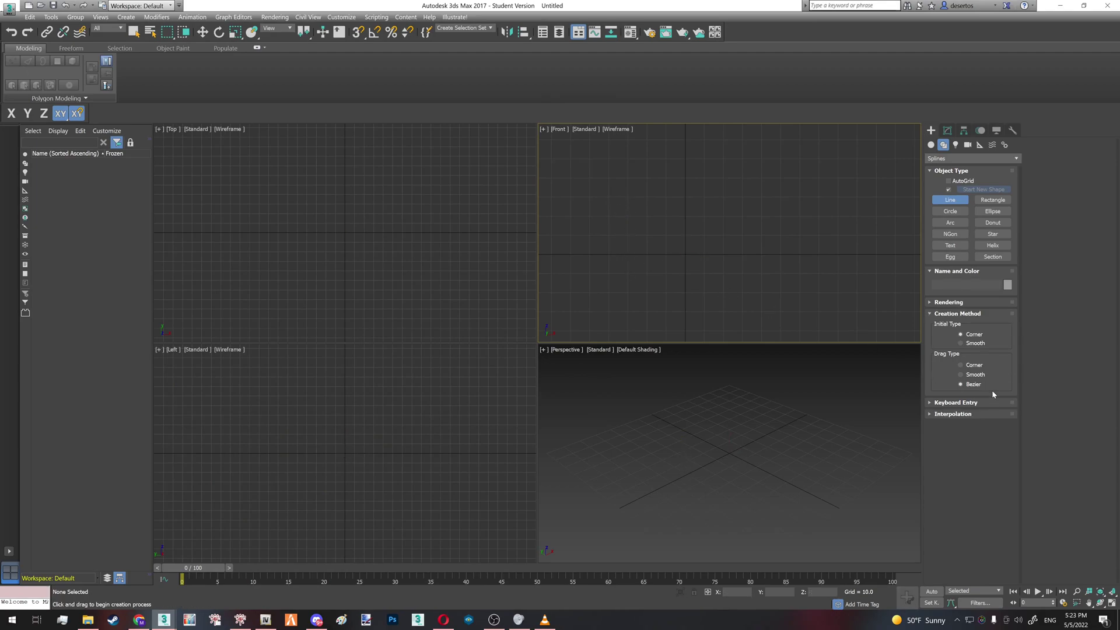
pyautogui.click(640, 201)
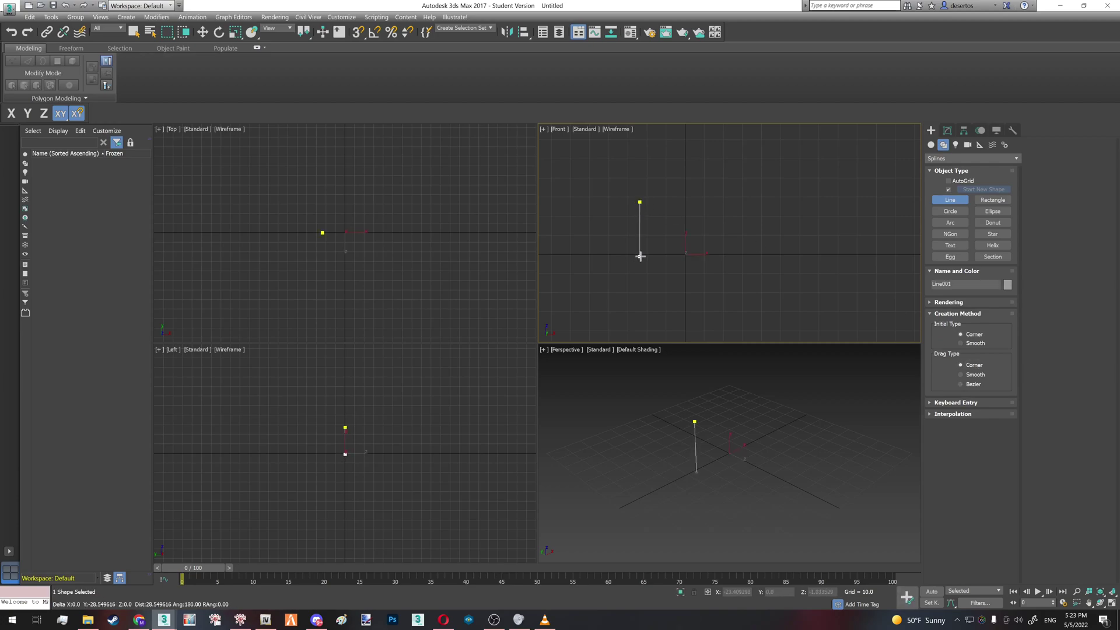
pyautogui.click(639, 229)
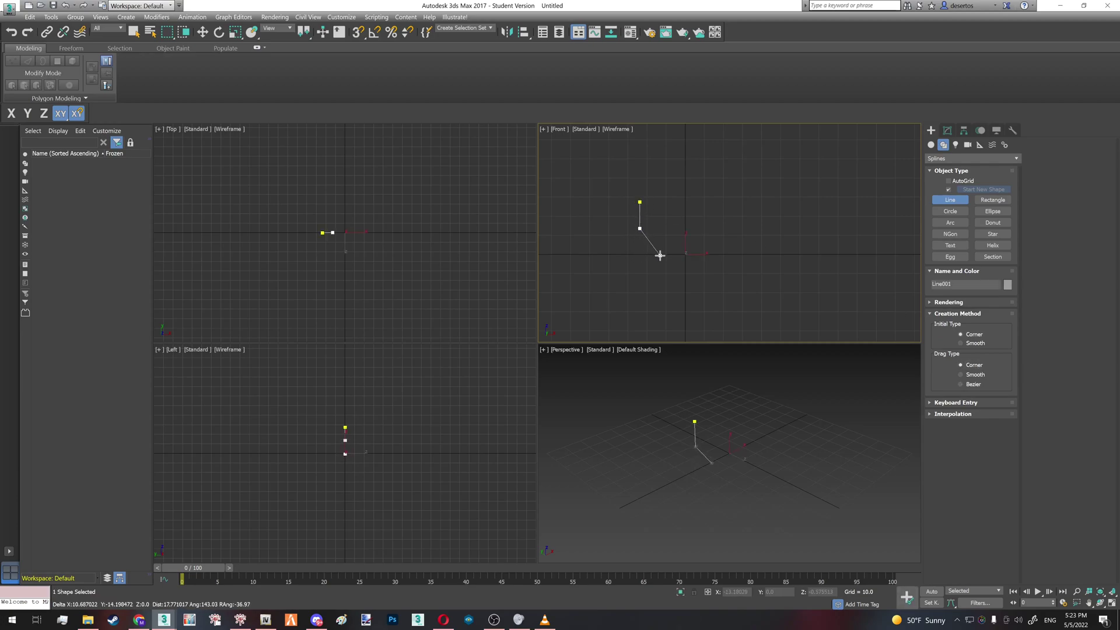
pyautogui.keyDown('shift'); pyautogui.click(659, 256); pyautogui.keyUp('shift')
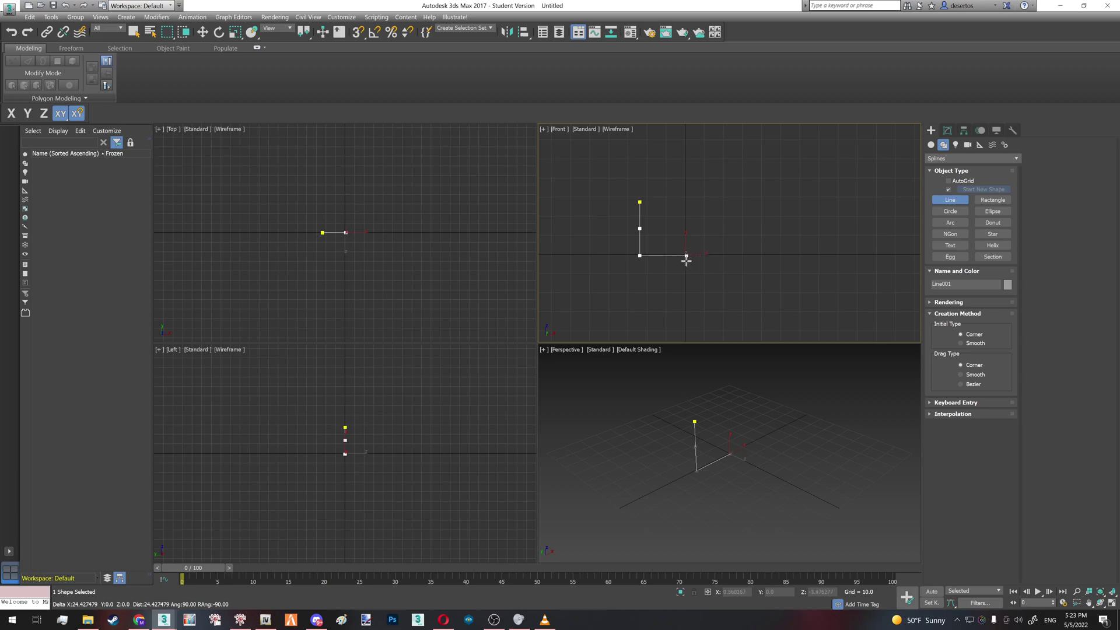
pyautogui.click(654, 266)
pyautogui.click(682, 266)
pyautogui.rightClick(737, 282)
# Step: Apply a Lathe modifier to the profile with Max alignment and Weld Core enabled
pyautogui.click(947, 130)
pyautogui.click(953, 164)
pyautogui.press('l')
pyautogui.press('Return')
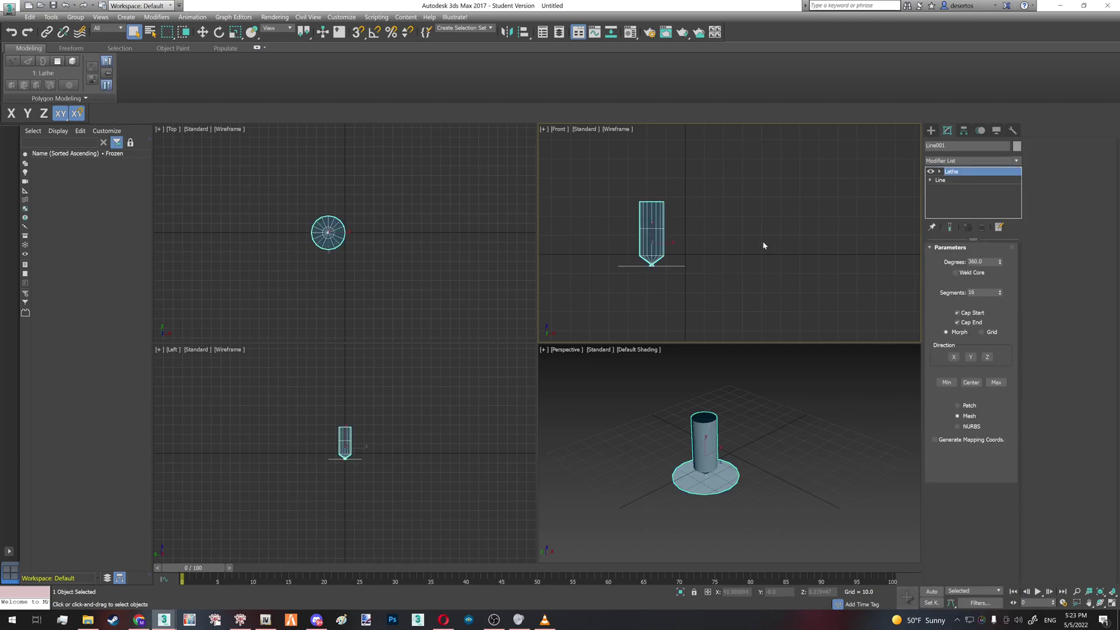
pyautogui.click(997, 383)
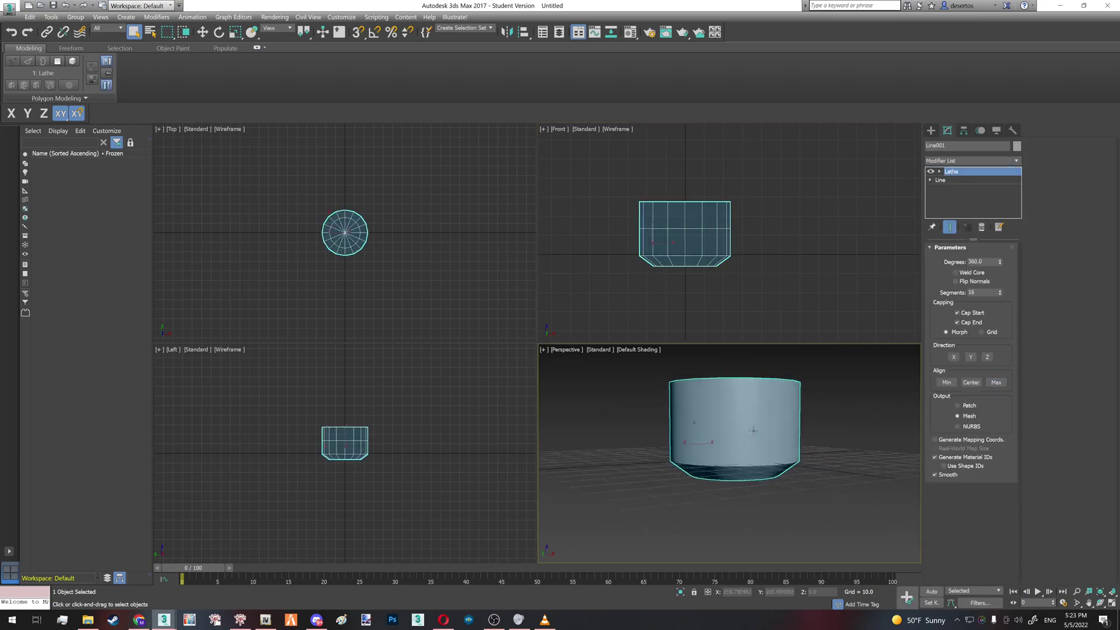
pyautogui.click(954, 272)
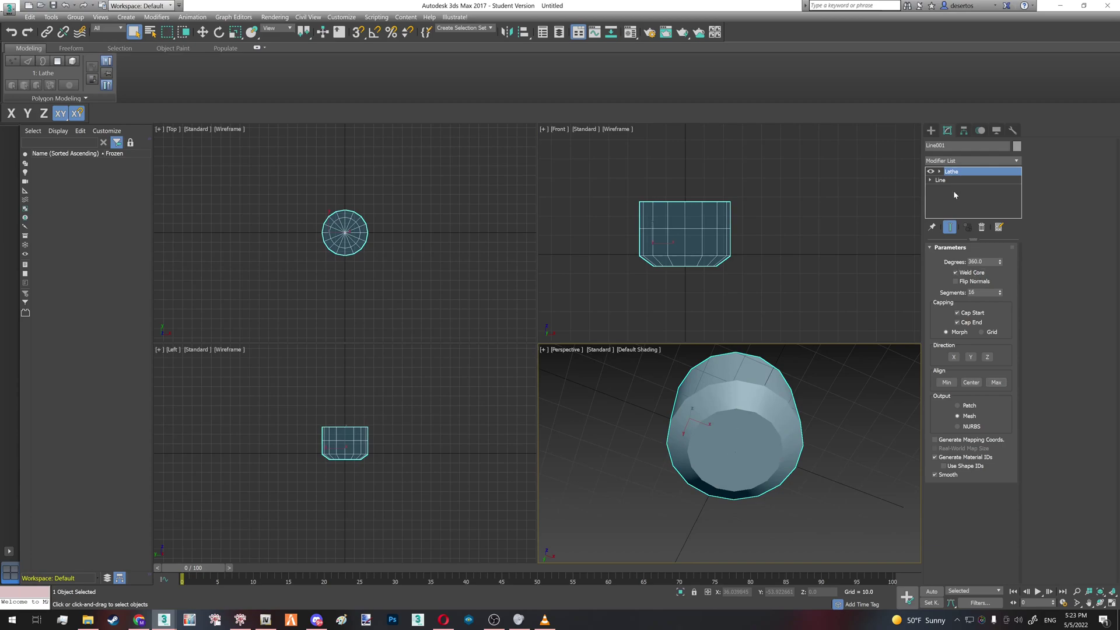
# Step: Lower the upper vertices of the lathe's base line to turn the deep cup into a shallow dish
pyautogui.click(940, 182)
pyautogui.press('1')
pyautogui.click(634, 190)
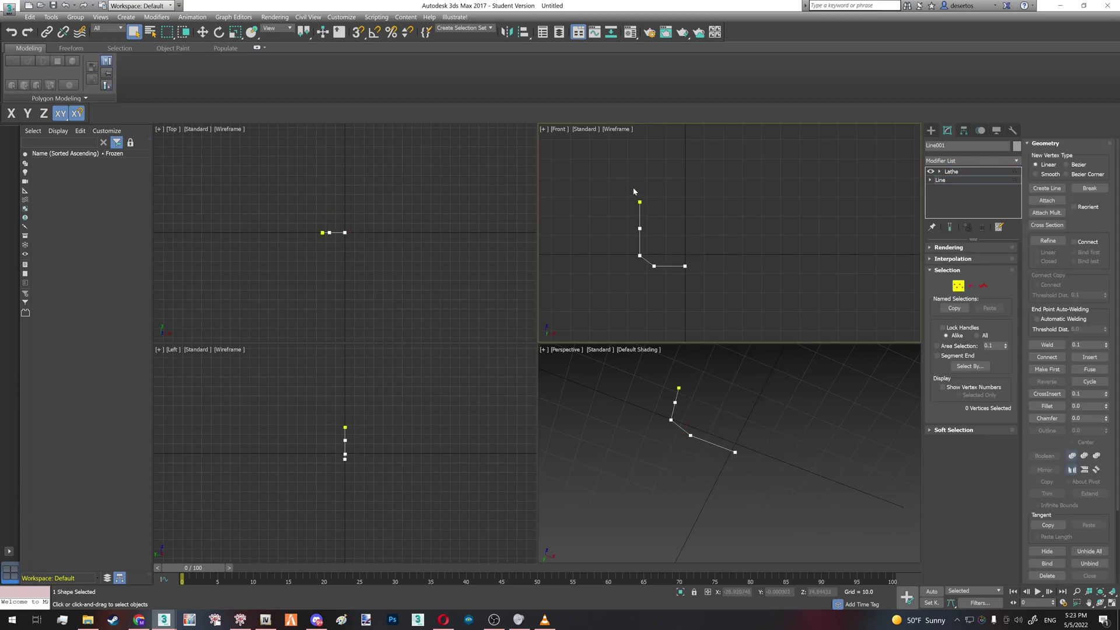
pyautogui.press('w')
pyautogui.moveTo(639, 185); pyautogui.dragTo(640, 231)
pyautogui.click(639, 224)
# Step: Move the profile's inner base vertex away from the axis to about X -10.5, leaving a central hole, and display edged faces
pyautogui.click(686, 266)
pyautogui.moveTo(695, 266); pyautogui.dragTo(676, 266)
pyautogui.rightClick(742, 399)
pyautogui.press('F4')
pyautogui.click(677, 269)
pyautogui.scroll(5, 738, 412)
pyautogui.moveTo(742, 407)
pyautogui.keyDown('alt'); pyautogui.mouseDown(button='middle')
pyautogui.moveTo(739, 455)
pyautogui.moveTo(729, 399)
pyautogui.moveTo(743, 414)
pyautogui.mouseUp(button='middle'); pyautogui.keyUp('alt')
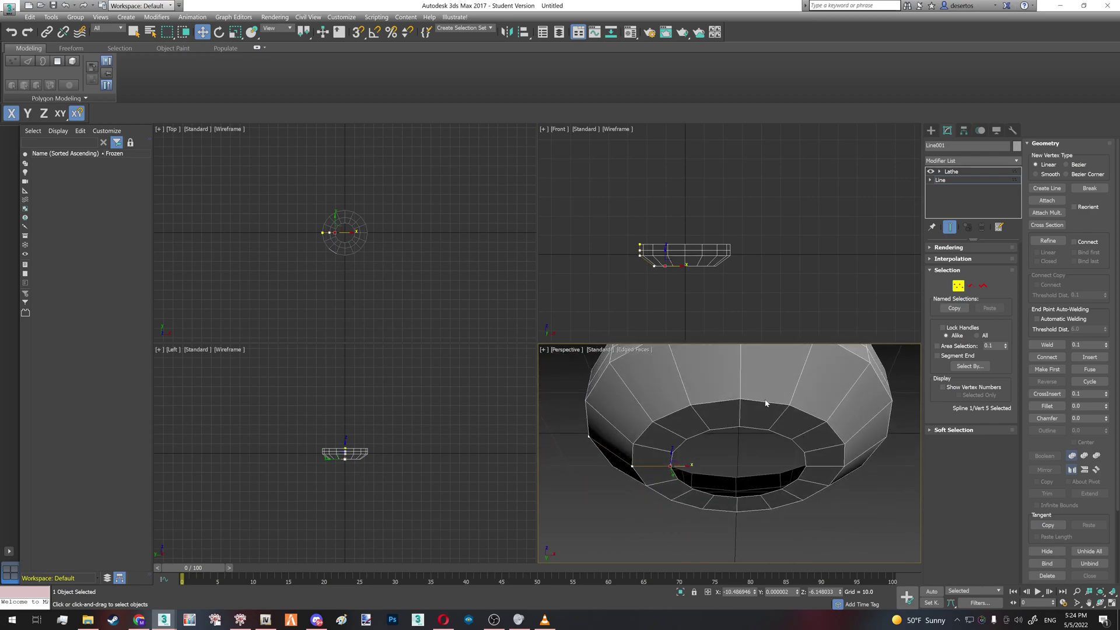
# Step: Convert the lathed dish to an Editable Poly
pyautogui.rightClick(807, 390)
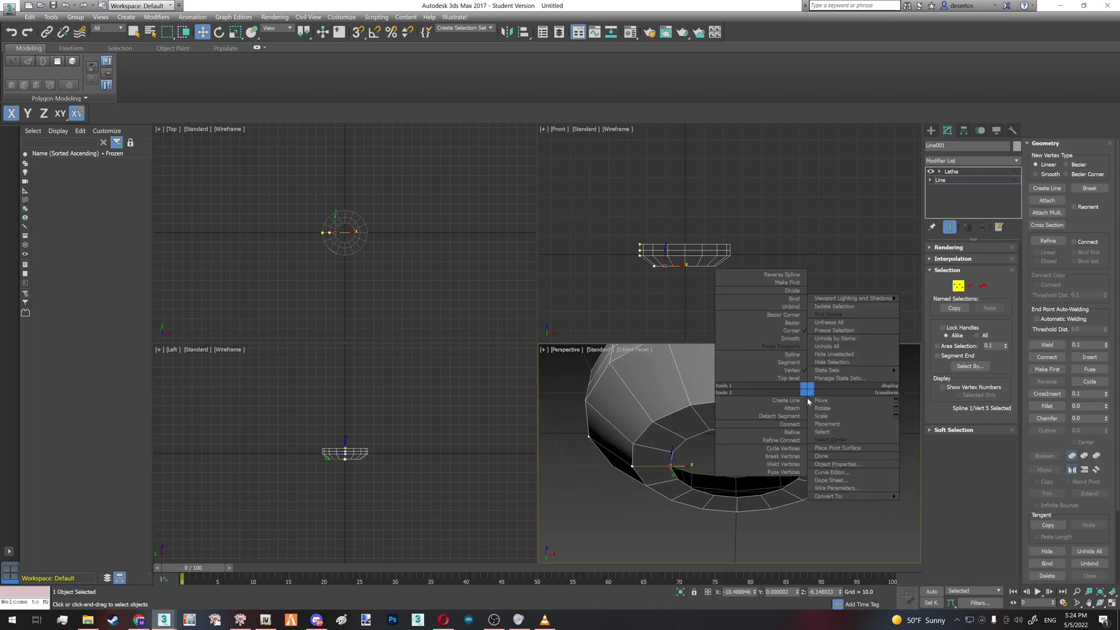
pyautogui.moveTo(840, 499)
pyautogui.click(933, 504)
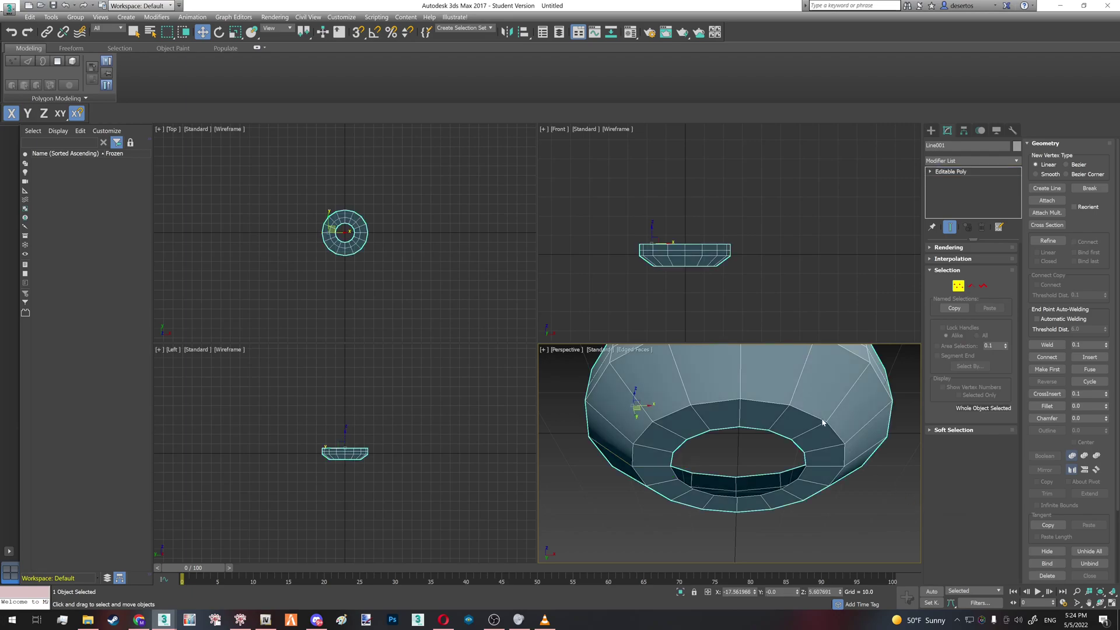
# Step: Extend the border of the dish's base hole downward into a neck and scale its end inward to taper it
pyautogui.click(751, 428)
pyautogui.keyDown('alt'); pyautogui.moveTo(751, 428); pyautogui.dragTo(731, 358, button='middle'); pyautogui.keyUp('alt')
pyautogui.moveTo(729, 421)
pyautogui.keyDown('shift'); pyautogui.mouseDown()
pyautogui.moveTo(726, 460)
pyautogui.moveTo(725, 428)
pyautogui.mouseUp(); pyautogui.keyUp('shift')
pyautogui.press('r')
pyautogui.keyDown('alt'); pyautogui.moveTo(726, 432); pyautogui.dragTo(727, 456, button='middle'); pyautogui.keyUp('alt')
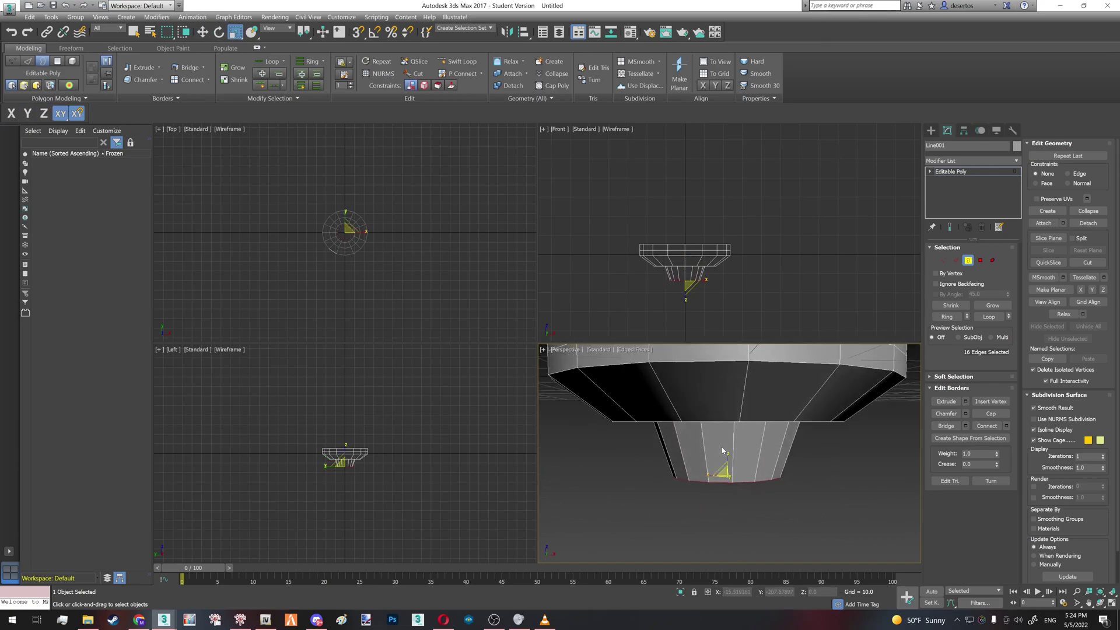
# Step: Lengthen the neck by moving its bottom border down to about Z -20.5, and maximize the Perspective view
pyautogui.press('w')
pyautogui.moveTo(727, 462); pyautogui.dragTo(727, 479)
pyautogui.moveTo(726, 470); pyautogui.dragTo(707, 455, button='middle')
pyautogui.scroll(-2, 708, 405)
pyautogui.moveTo(728, 479); pyautogui.dragTo(730, 493)
pyautogui.moveTo(730, 494)
pyautogui.keyDown('alt'); pyautogui.mouseDown(button='middle')
pyautogui.moveTo(726, 464)
pyautogui.moveTo(727, 493)
pyautogui.mouseUp(button='middle'); pyautogui.keyUp('alt')
pyautogui.hotkey('alt', 'w')
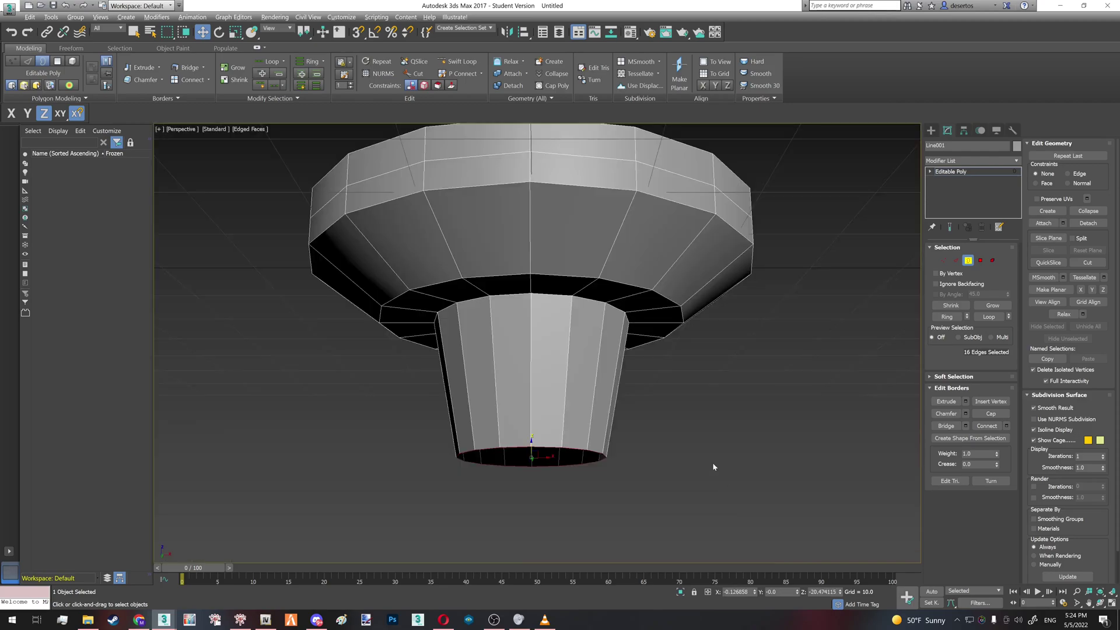
# Step: Scale the neck's bottom border and extend it inward as a ring of faces around a small central opening
pyautogui.scroll(-5, 718, 467)
pyautogui.keyDown('alt'); pyautogui.moveTo(591, 328); pyautogui.dragTo(568, 400, button='middle'); pyautogui.keyUp('alt')
pyautogui.scroll(3, 577, 402)
pyautogui.scroll(2, 578, 402)
pyautogui.press('r')
pyautogui.moveTo(565, 397); pyautogui.dragTo(566, 401)
pyautogui.keyDown('alt'); pyautogui.moveTo(566, 401); pyautogui.dragTo(565, 396, button='middle'); pyautogui.keyUp('alt')
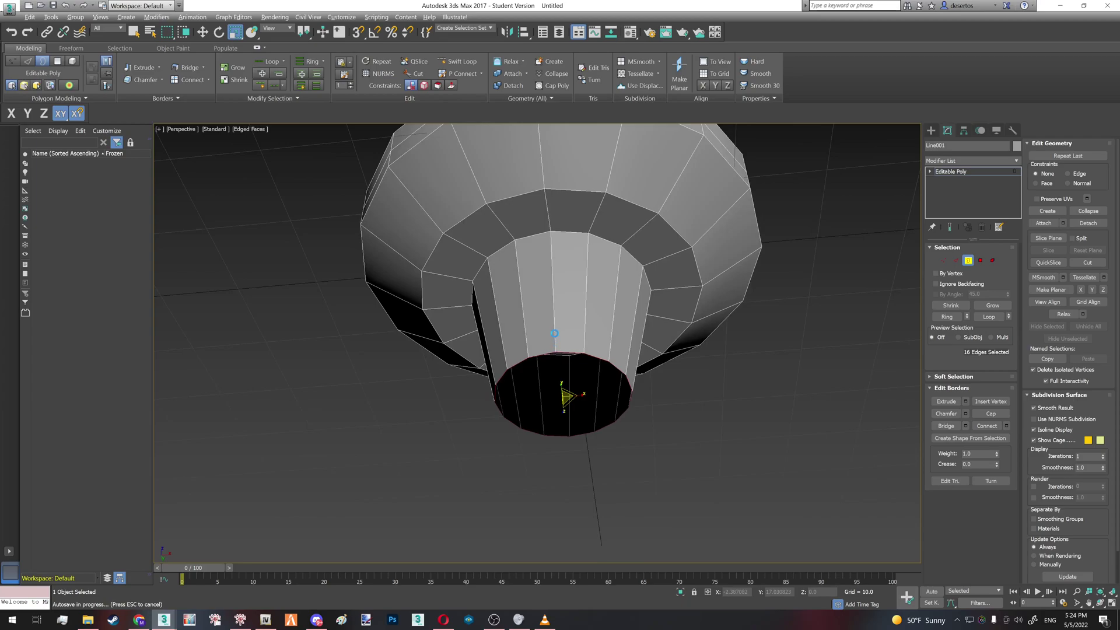
pyautogui.keyDown('shift'); pyautogui.moveTo(566, 394); pyautogui.dragTo(638, 558); pyautogui.keyUp('shift')
# Step: Collapse the vertices around the small central opening in the neck's base into a single point
pyautogui.scroll(3, 488, 370)
pyautogui.press('1')
pyautogui.press('F3')
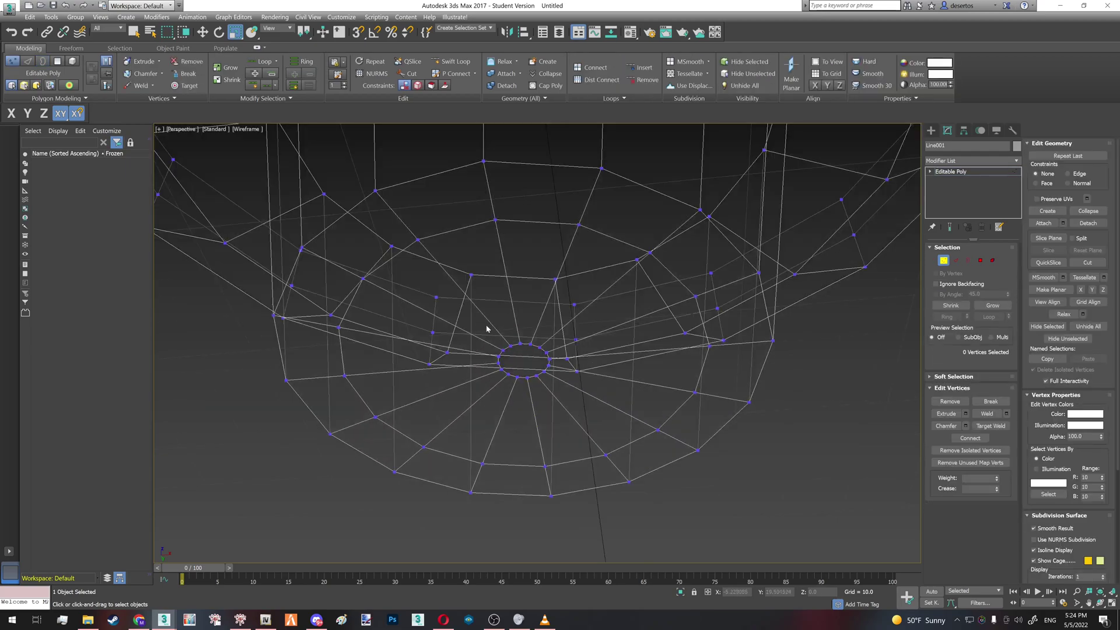
pyautogui.moveTo(553, 393); pyautogui.dragTo(553, 392)
pyautogui.moveTo(549, 388); pyautogui.dragTo(518, 480, button='middle')
pyautogui.click(1102, 214)
# Step: Inspect the prop's elements and faces from below in shaded and wireframe display
pyautogui.press('F3')
pyautogui.press('4')
pyautogui.scroll(-4, 692, 415)
pyautogui.scroll(2, 651, 432)
pyautogui.press('5')
pyautogui.click(651, 433)
pyautogui.press('F3')
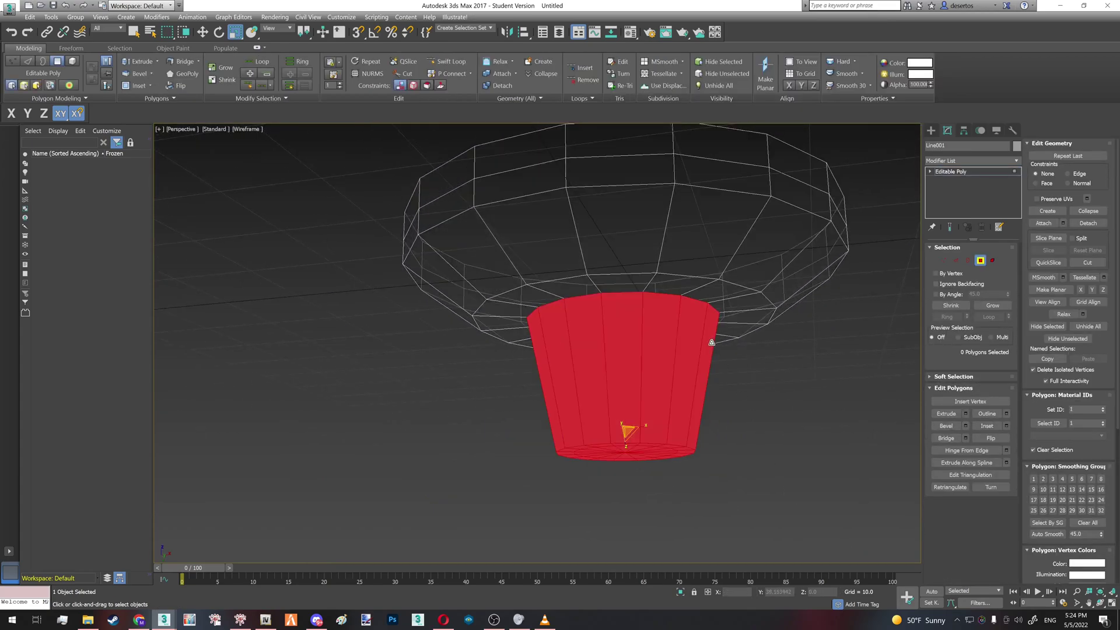
pyautogui.press('t')
pyautogui.click(705, 312)
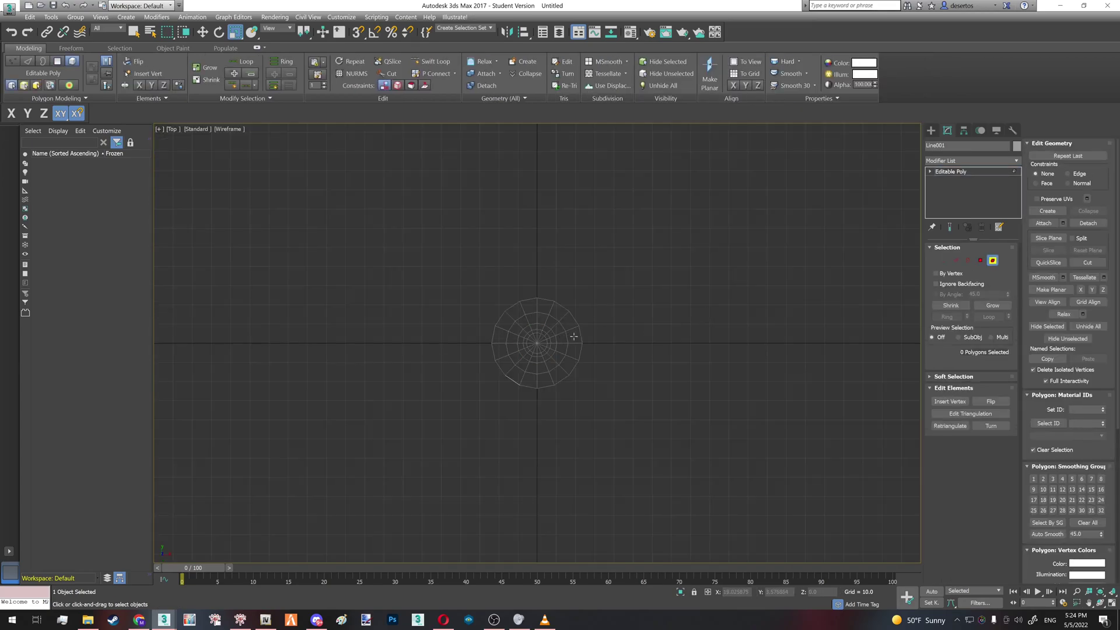
pyautogui.hotkey('alt', 'w')
pyautogui.hotkey('alt', 'w')
pyautogui.press('F3')
pyautogui.press('F3')
pyautogui.press('4')
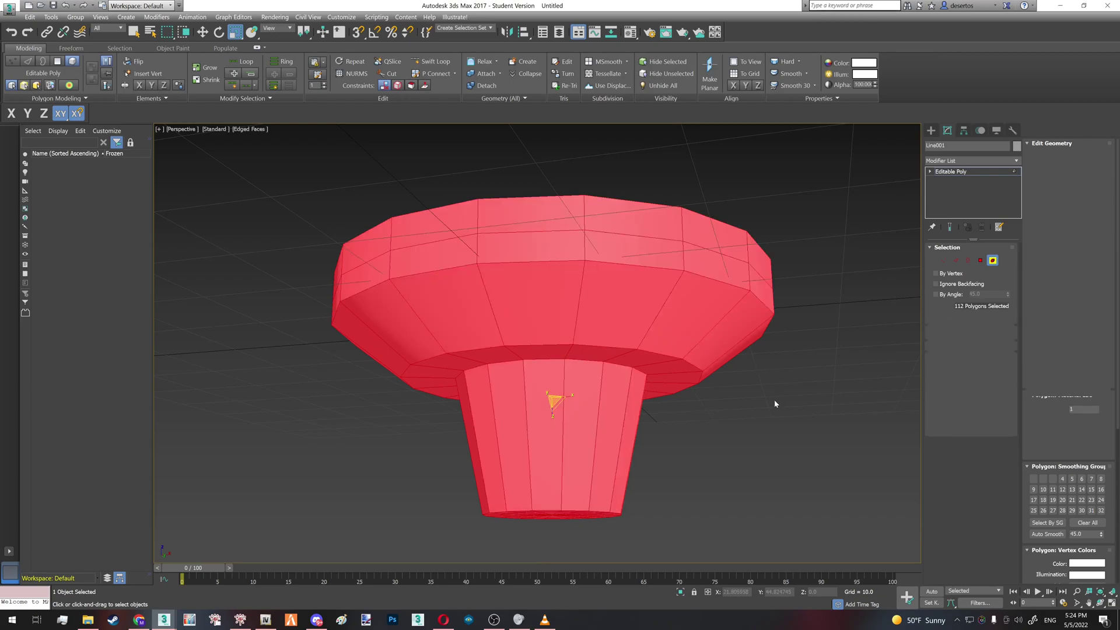
pyautogui.moveTo(775, 405); pyautogui.dragTo(714, 328)
pyautogui.keyDown('alt'); pyautogui.moveTo(714, 327); pyautogui.dragTo(692, 273, button='middle'); pyautogui.keyUp('alt')
pyautogui.press('F3')
pyautogui.scroll(-2, 501, 295)
pyautogui.moveTo(501, 295); pyautogui.dragTo(488, 261, button='middle')
pyautogui.moveTo(322, 217); pyautogui.dragTo(683, 309)
pyautogui.press('F3')
pyautogui.keyDown('alt'); pyautogui.moveTo(566, 319); pyautogui.dragTo(652, 387, button='middle'); pyautogui.keyUp('alt')
pyautogui.press('4')
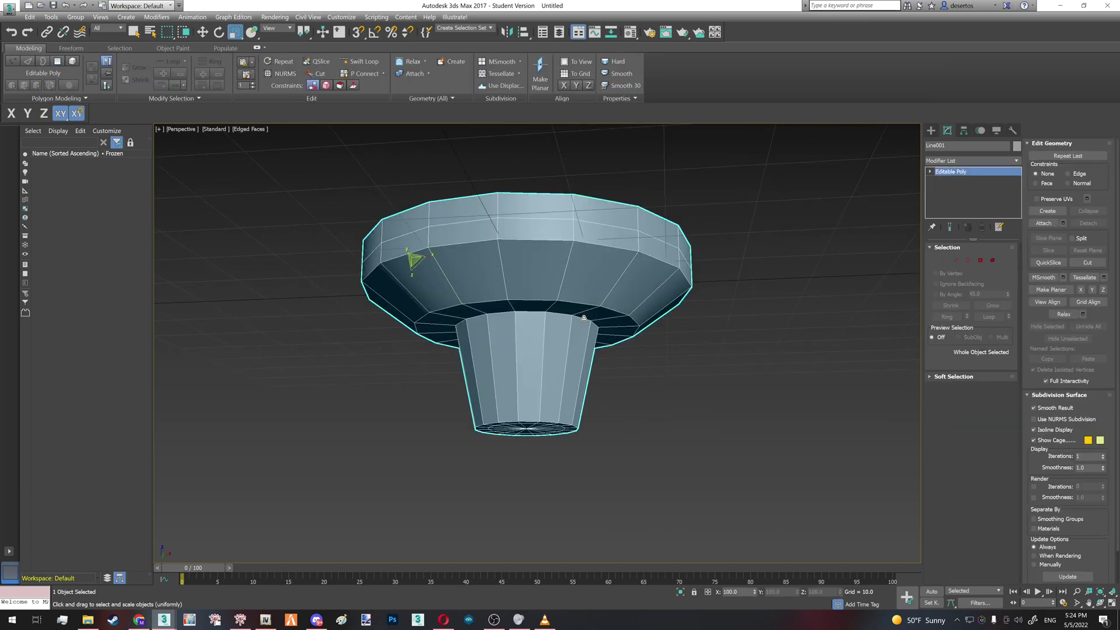
# Step: Scale the neck's bottom vertices inward and raise them to about Z -18.5
pyautogui.moveTo(562, 301)
pyautogui.keyDown('alt'); pyautogui.mouseDown(button='middle')
pyautogui.moveTo(600, 327)
pyautogui.moveTo(554, 305)
pyautogui.moveTo(566, 310)
pyautogui.mouseUp(button='middle'); pyautogui.keyUp('alt')
pyautogui.press('1')
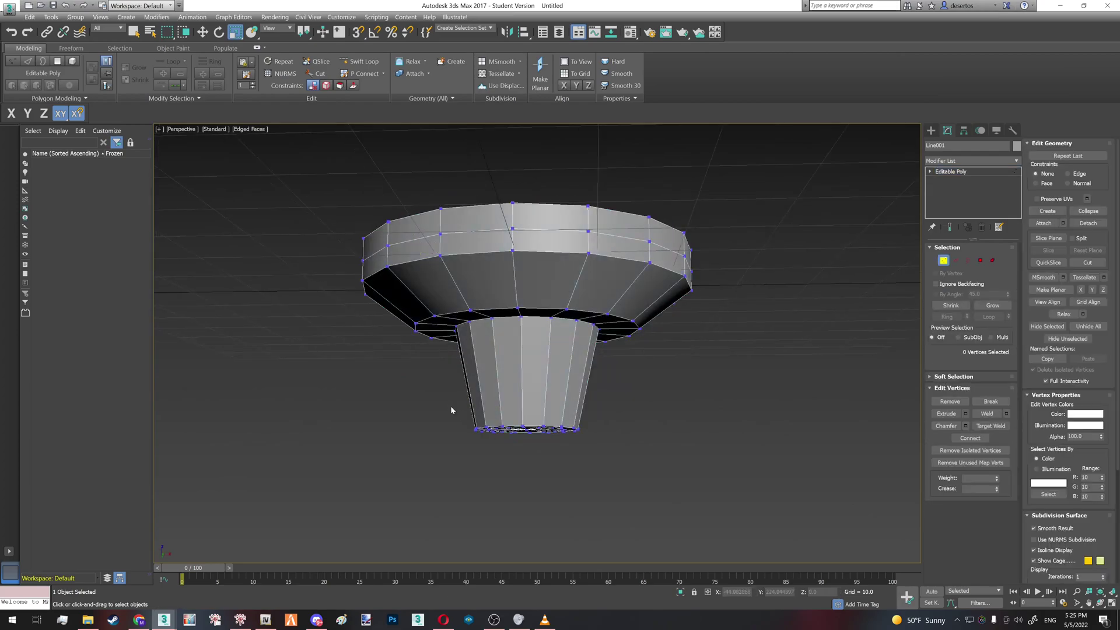
pyautogui.moveTo(461, 402); pyautogui.dragTo(613, 456)
pyautogui.click(635, 429)
pyautogui.press('1')
pyautogui.press('1')
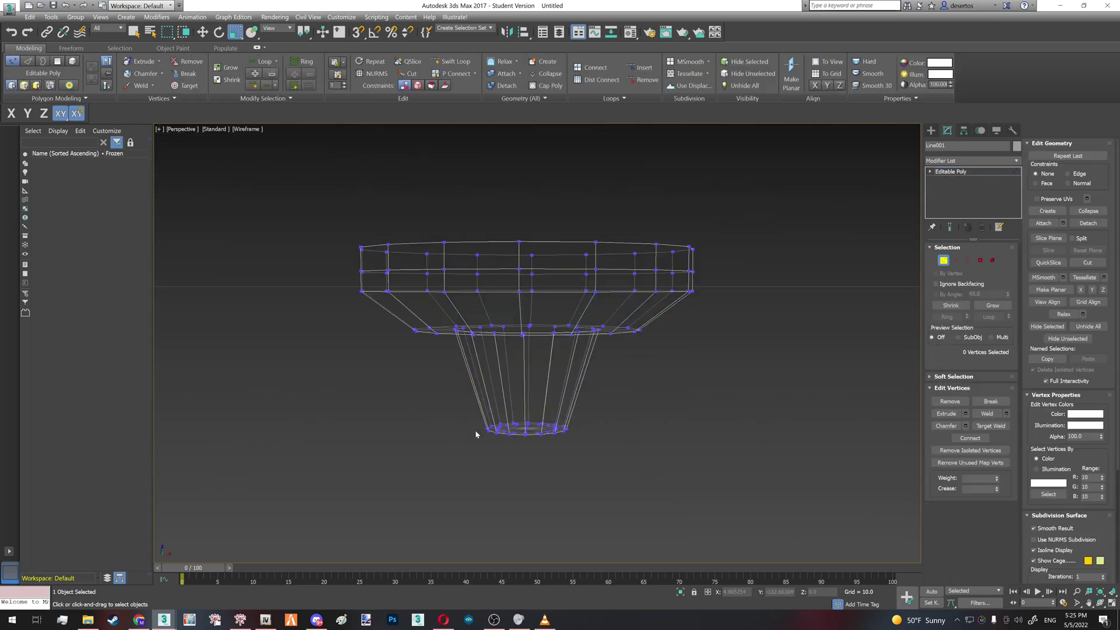
pyautogui.press('w')
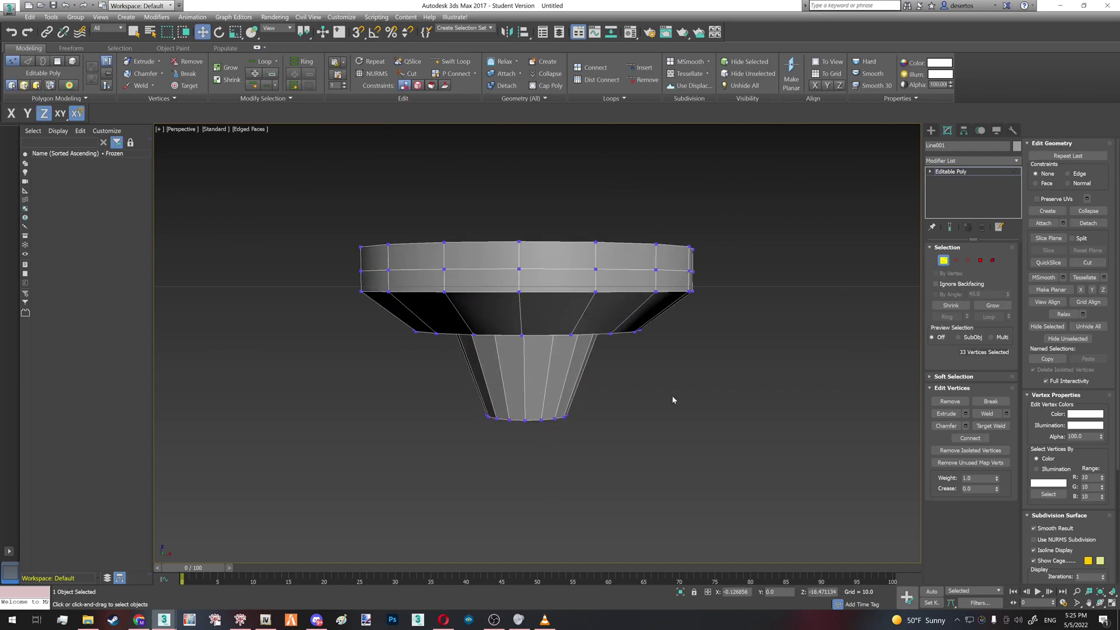
pyautogui.press('1')
# Step: Centre the prop's pivot on the object and reset its X, Y and Z position to 0
pyautogui.keyDown('alt'); pyautogui.moveTo(549, 295); pyautogui.dragTo(525, 315, button='middle'); pyautogui.keyUp('alt')
pyautogui.click(963, 130)
pyautogui.click(971, 195)
pyautogui.click(971, 252)
pyautogui.click(971, 196)
pyautogui.rightClick(755, 591)
pyautogui.rightClick(797, 591)
pyautogui.rightClick(840, 591)
pyautogui.keyDown('alt'); pyautogui.moveTo(590, 290); pyautogui.dragTo(596, 284, button='middle'); pyautogui.keyUp('alt')
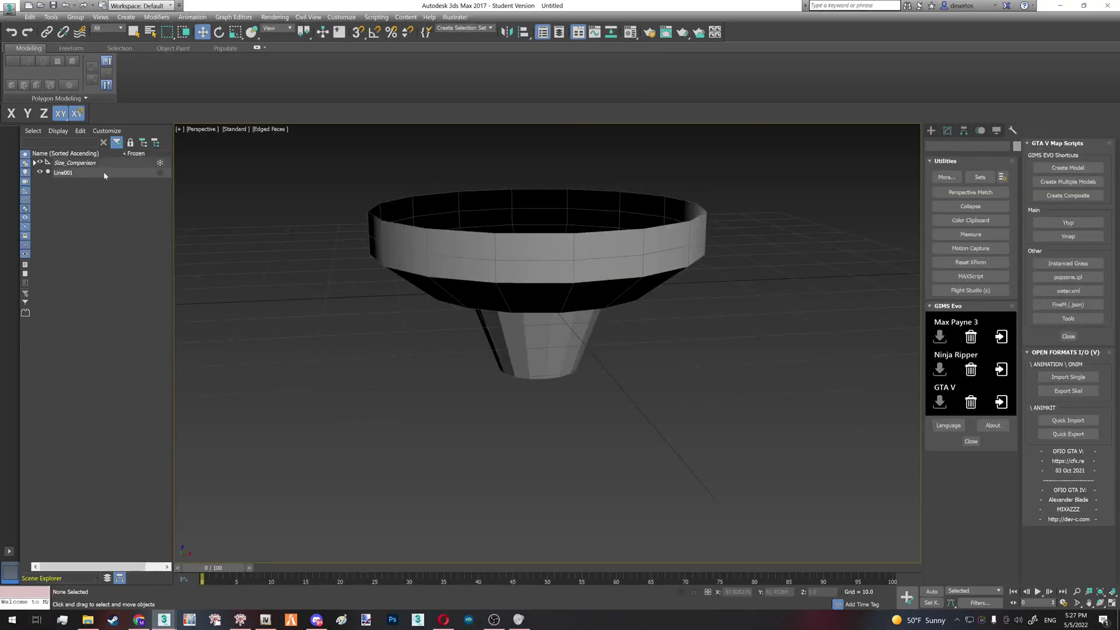
# Step: Hide Line001 and show the Size_Comparison figure close up without edged faces
pyautogui.click(534, 246)
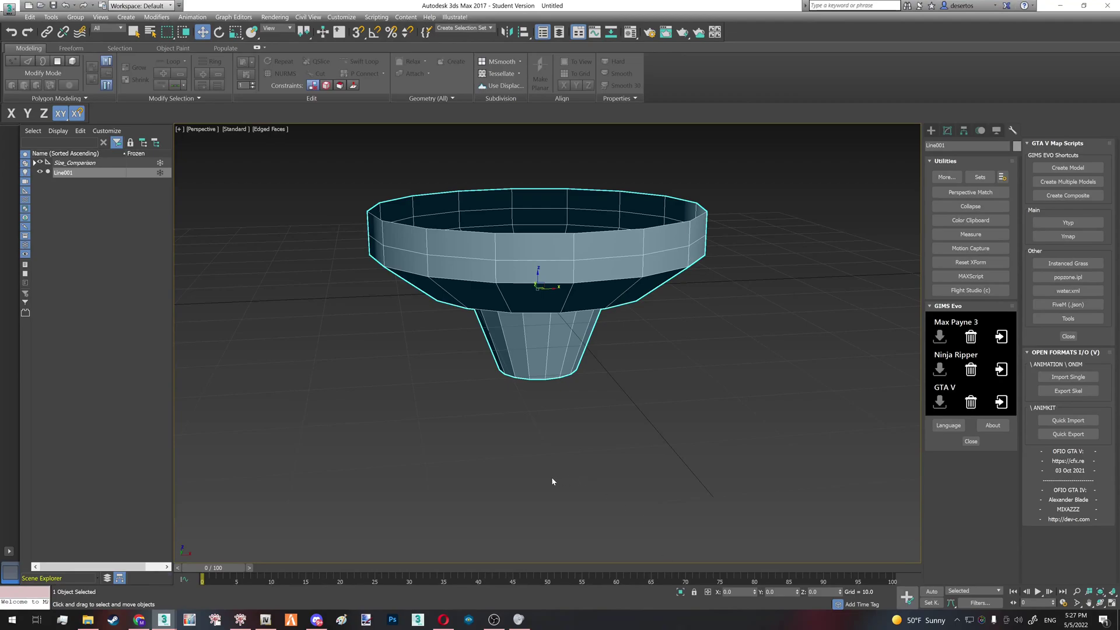
pyautogui.click(40, 173)
pyautogui.scroll(10, 543, 289)
pyautogui.press('F4')
pyautogui.scroll(6, 526, 262)
pyautogui.keyDown('alt'); pyautogui.moveTo(526, 262); pyautogui.dragTo(484, 272, button='middle'); pyautogui.keyUp('alt')
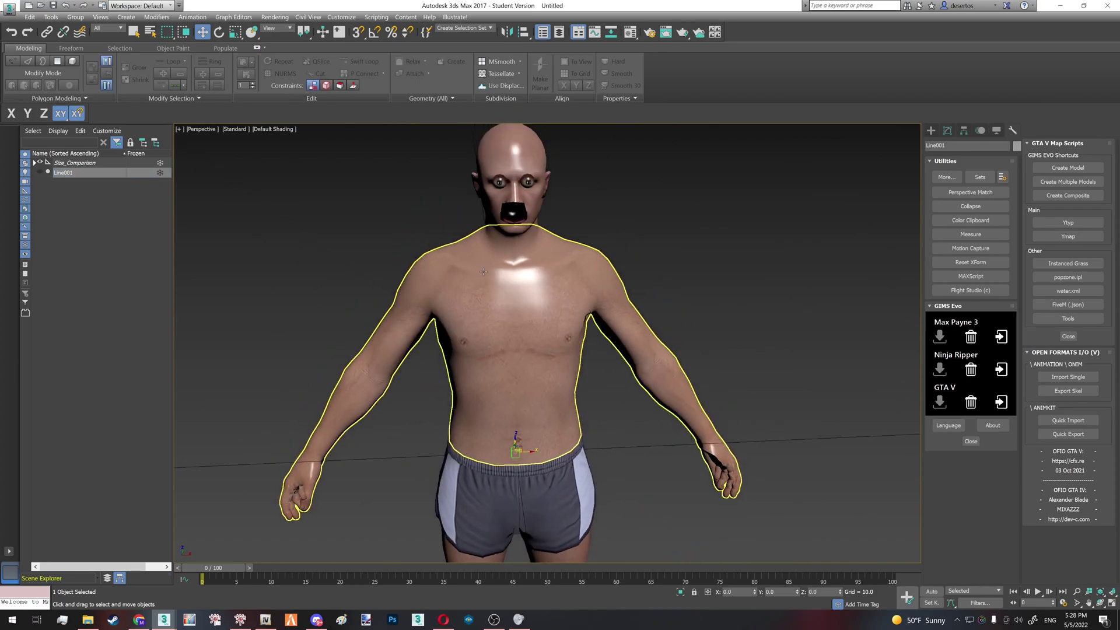
# Step: Change the viewport's shading settings and view the size-comparison figure at full height
pyautogui.click(239, 129)
pyautogui.moveTo(282, 187)
pyautogui.click(367, 187)
pyautogui.scroll(-5, 506, 288)
pyautogui.moveTo(506, 288)
pyautogui.keyDown('alt'); pyautogui.mouseDown(button='middle')
pyautogui.moveTo(560, 294)
pyautogui.moveTo(506, 292)
pyautogui.moveTo(549, 294)
pyautogui.mouseUp(button='middle'); pyautogui.keyUp('alt')
pyautogui.press('F4')
pyautogui.press('F4')
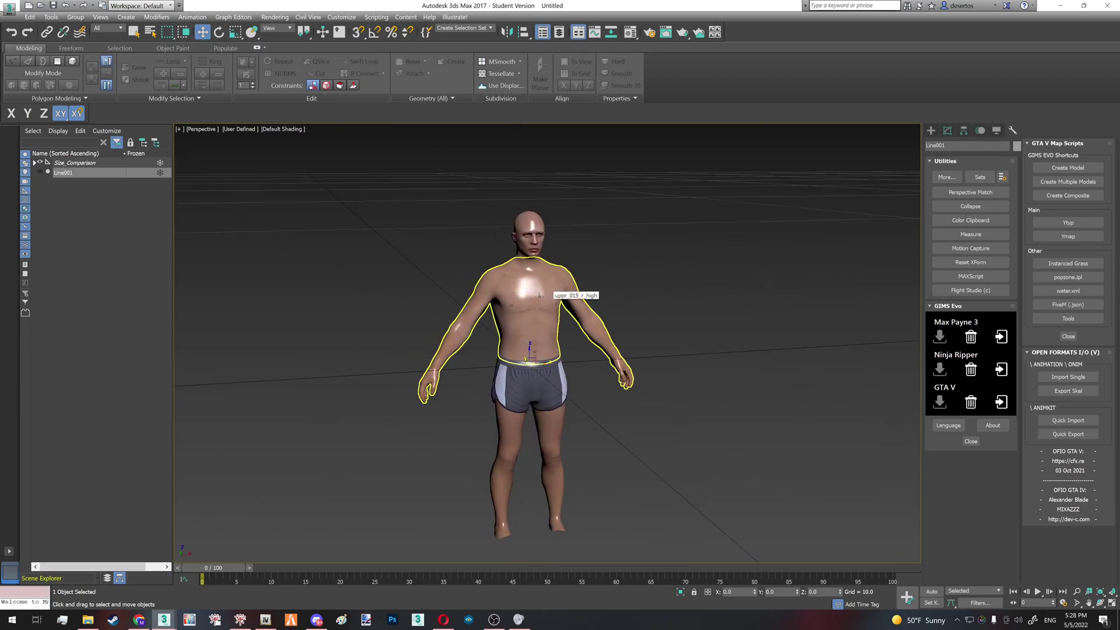
pyautogui.scroll(-4, 542, 296)
pyautogui.keyDown('alt'); pyautogui.moveTo(527, 302); pyautogui.dragTo(525, 306, button='middle'); pyautogui.keyUp('alt')
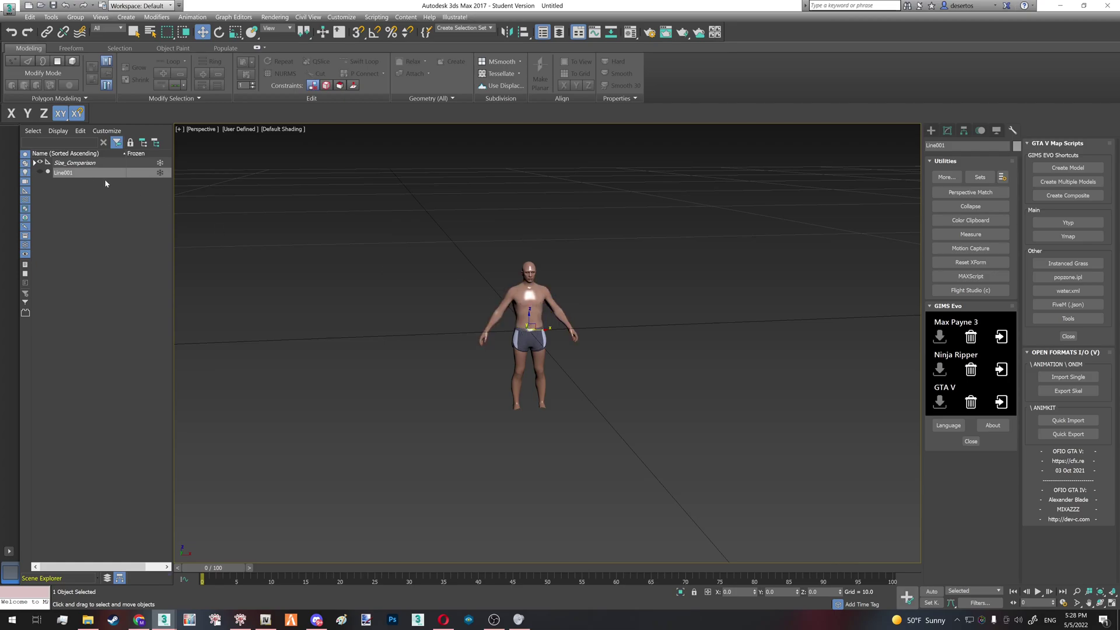
# Step: Unhide Line001 and scale it down against the comparison figure to about 0.54% in X and Y and 0.57% in Z
pyautogui.click(40, 173)
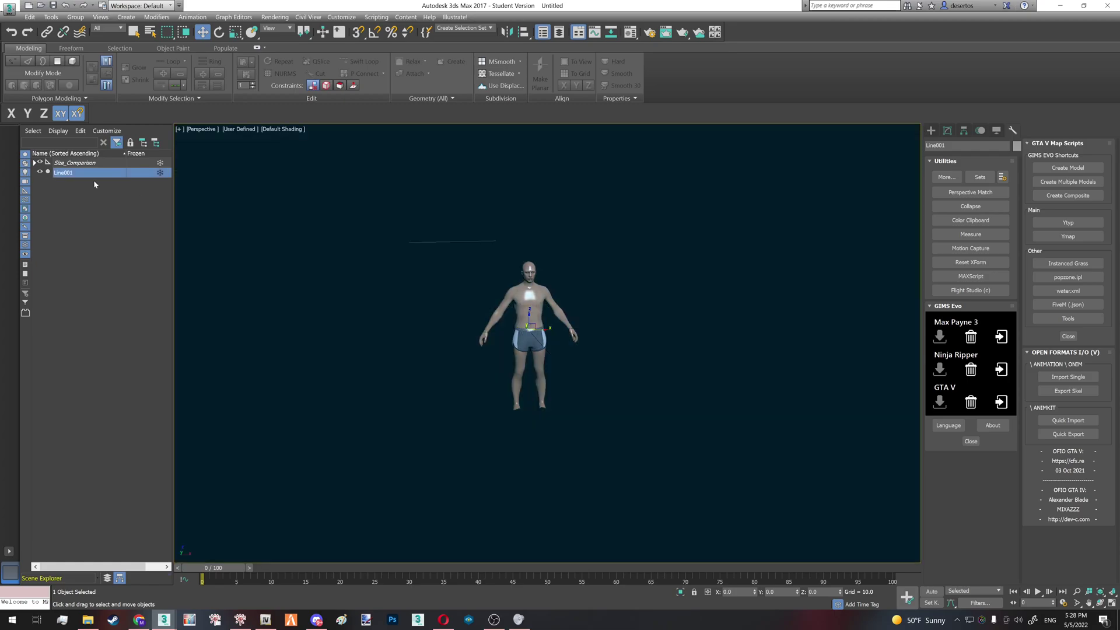
pyautogui.scroll(-10, 557, 337)
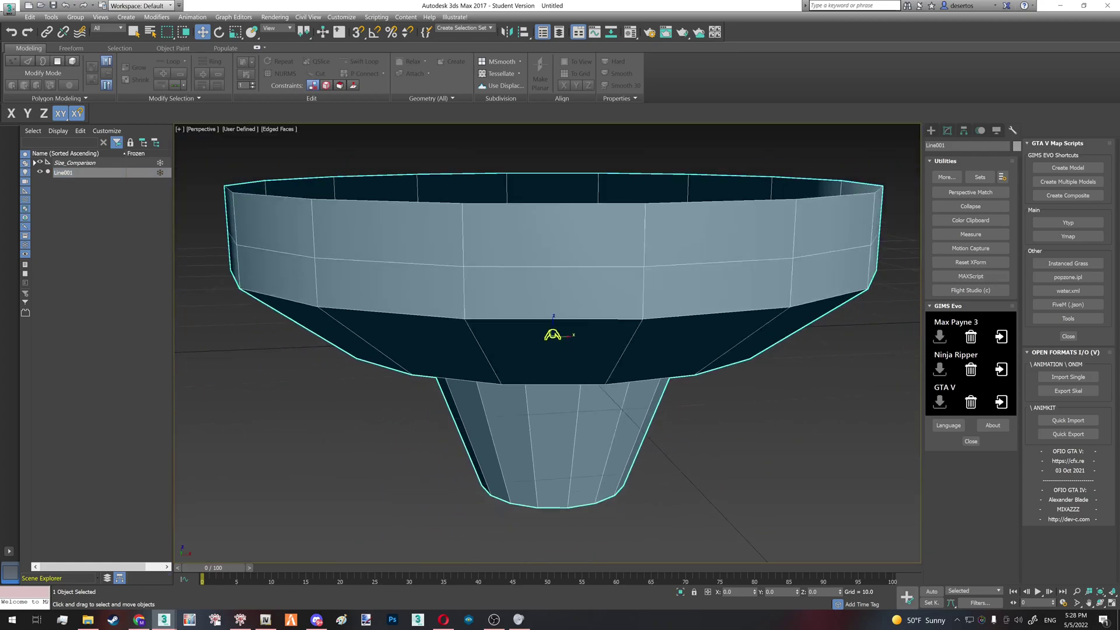
pyautogui.press('F3')
pyautogui.scroll(5, 563, 323)
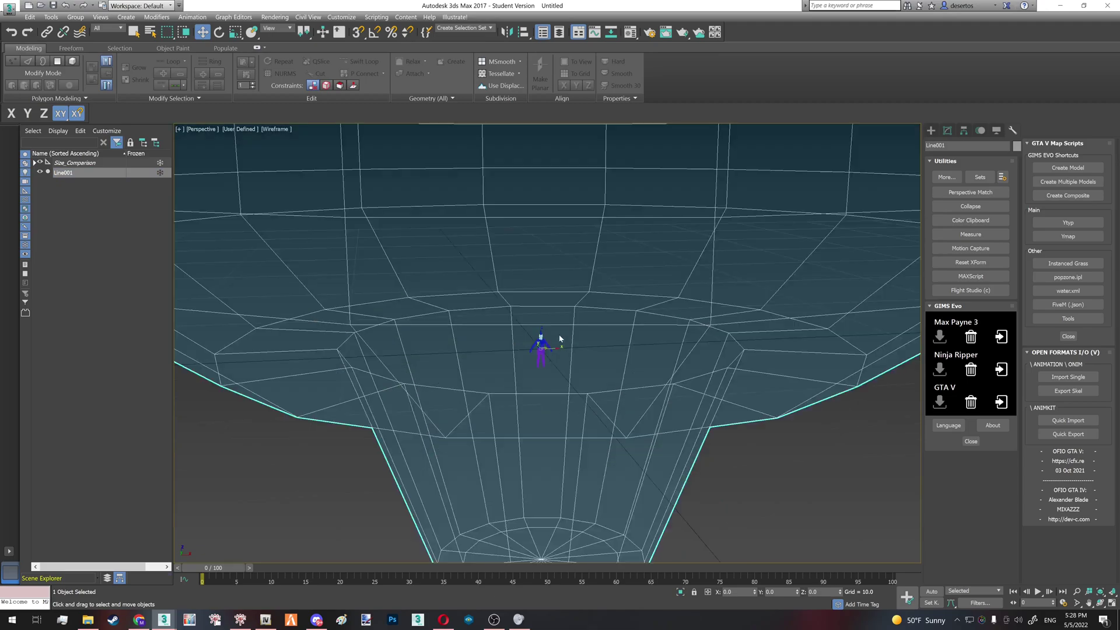
pyautogui.press('r')
pyautogui.moveTo(541, 345); pyautogui.dragTo(583, 490)
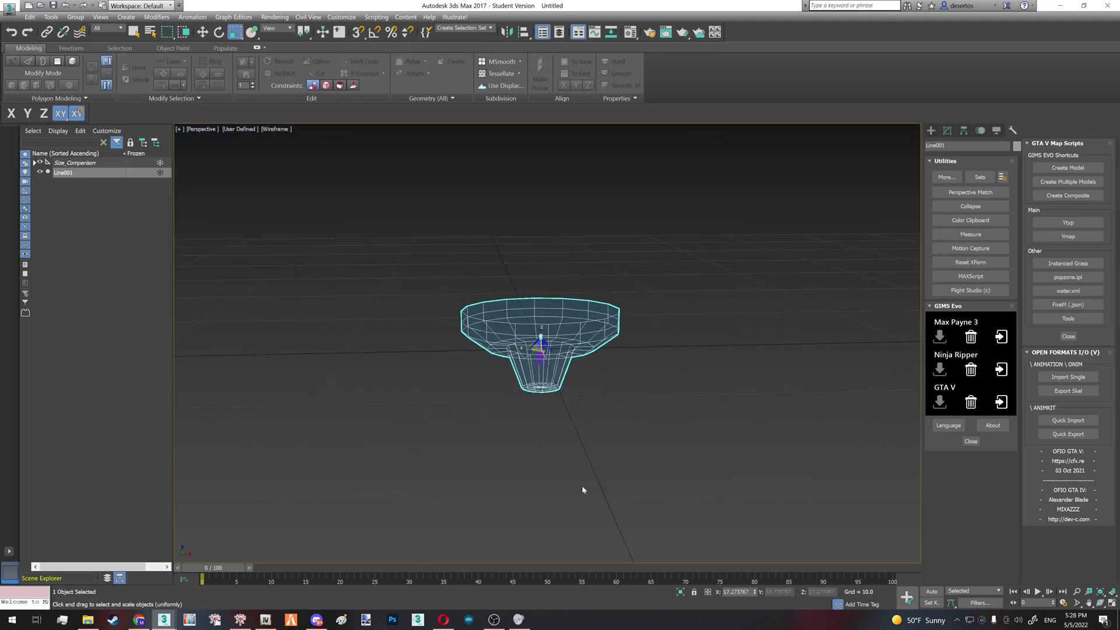
pyautogui.scroll(5, 539, 343)
pyautogui.moveTo(539, 343); pyautogui.dragTo(572, 445)
pyautogui.scroll(4, 562, 351)
pyautogui.moveTo(562, 352); pyautogui.dragTo(562, 437)
pyautogui.press('r')
pyautogui.press('F3')
pyautogui.scroll(5, 562, 437)
pyautogui.keyDown('alt'); pyautogui.moveTo(550, 350); pyautogui.dragTo(493, 347, button='middle'); pyautogui.keyUp('alt')
# Step: Delete the Size_Comparison figure from the scene
pyautogui.click(130, 291)
pyautogui.rightClick(98, 163)
pyautogui.click(111, 169)
pyautogui.press('Delete')
# Step: Apply an XForm modifier to the scaled prop and collapse its whole modifier stack
pyautogui.click(557, 338)
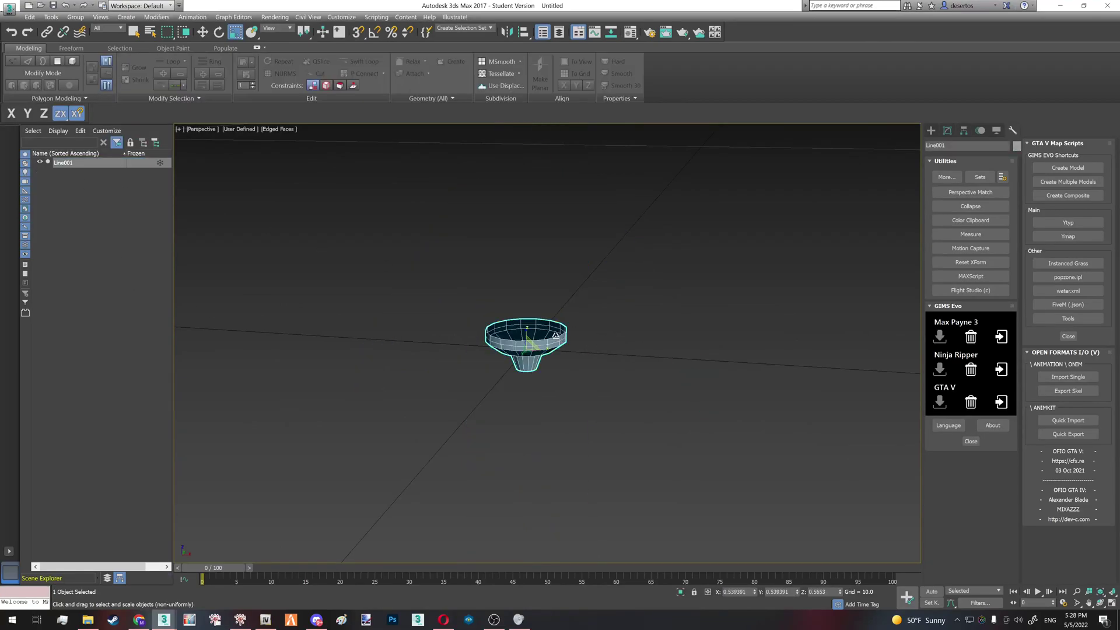
pyautogui.scroll(4, 545, 338)
pyautogui.press('w')
pyautogui.click(947, 130)
pyautogui.keyDown('alt'); pyautogui.moveTo(579, 385); pyautogui.dragTo(559, 349, button='middle'); pyautogui.keyUp('alt')
pyautogui.click(953, 161)
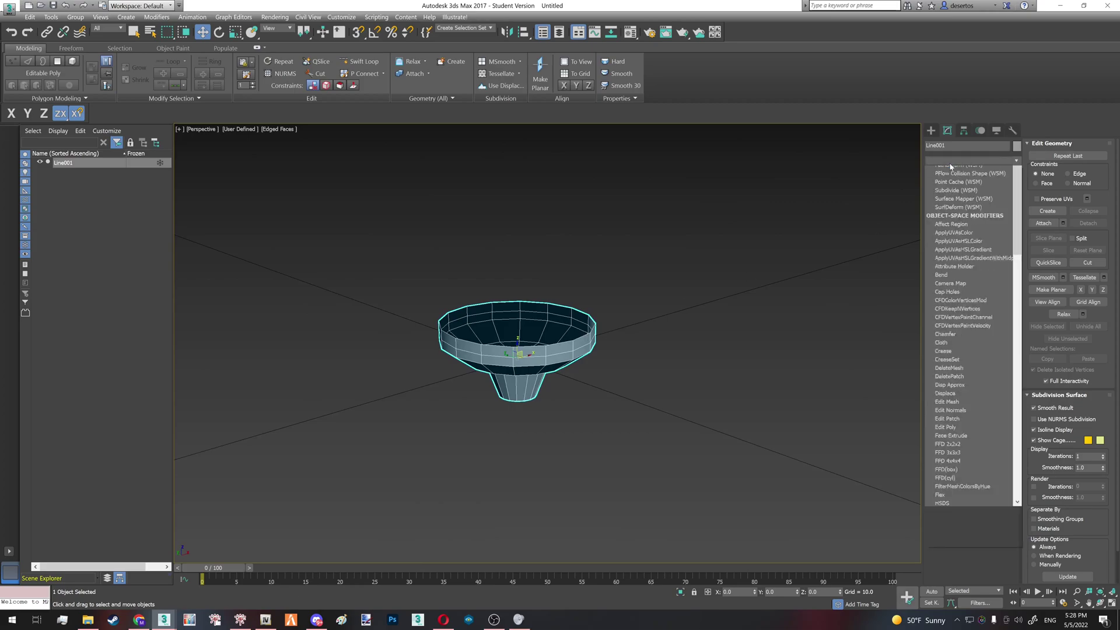
pyautogui.press('Return')
pyautogui.keyDown('alt'); pyautogui.moveTo(569, 326); pyautogui.dragTo(627, 330, button='middle'); pyautogui.keyUp('alt')
pyautogui.rightClick(961, 195)
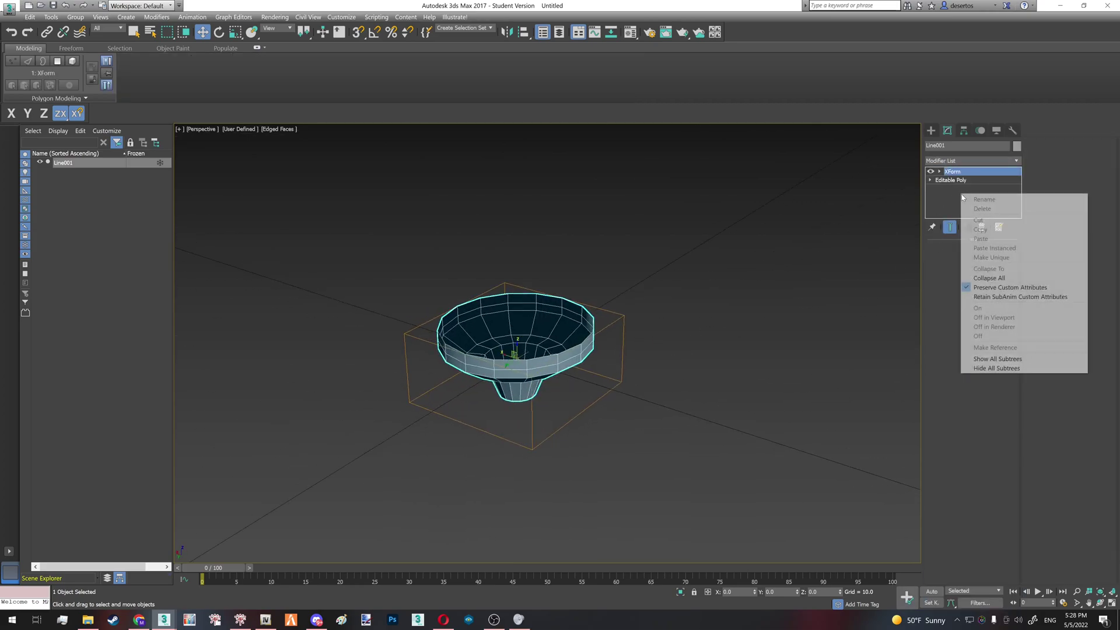
pyautogui.click(994, 278)
pyautogui.keyDown('alt'); pyautogui.moveTo(522, 353); pyautogui.dragTo(502, 374, button='middle'); pyautogui.keyUp('alt')
# Step: Switch to the Game Indefinite Modding Suite Evo window and create two GTA V model bones in the scene
pyautogui.moveTo(164, 619)
pyautogui.click(217, 574)
pyautogui.moveTo(86, 176); pyautogui.dragTo(124, 206)
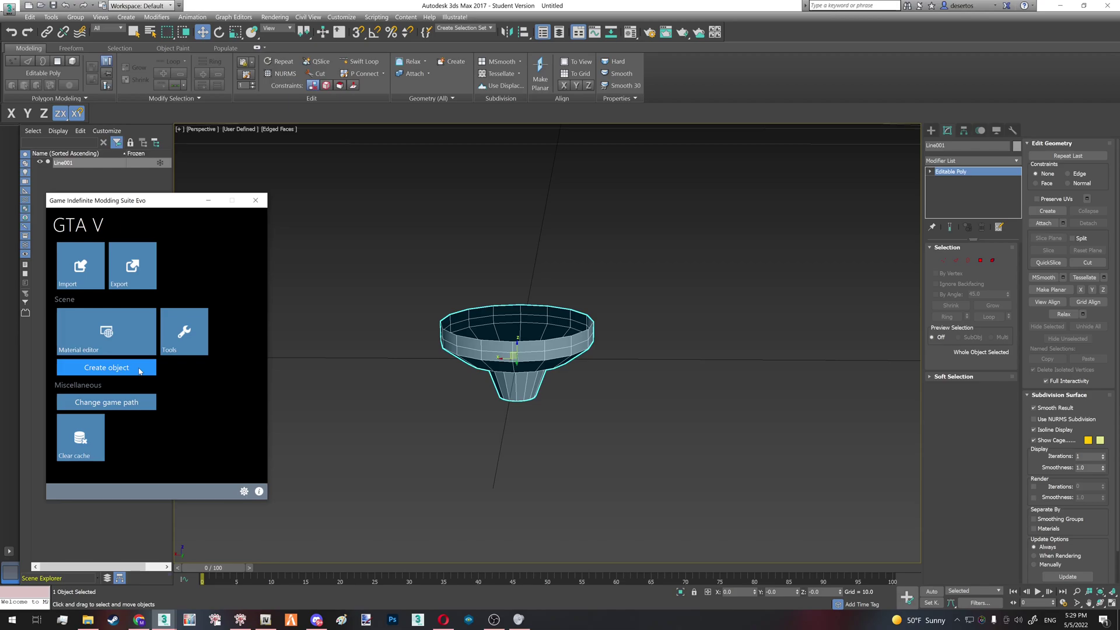
pyautogui.click(142, 368)
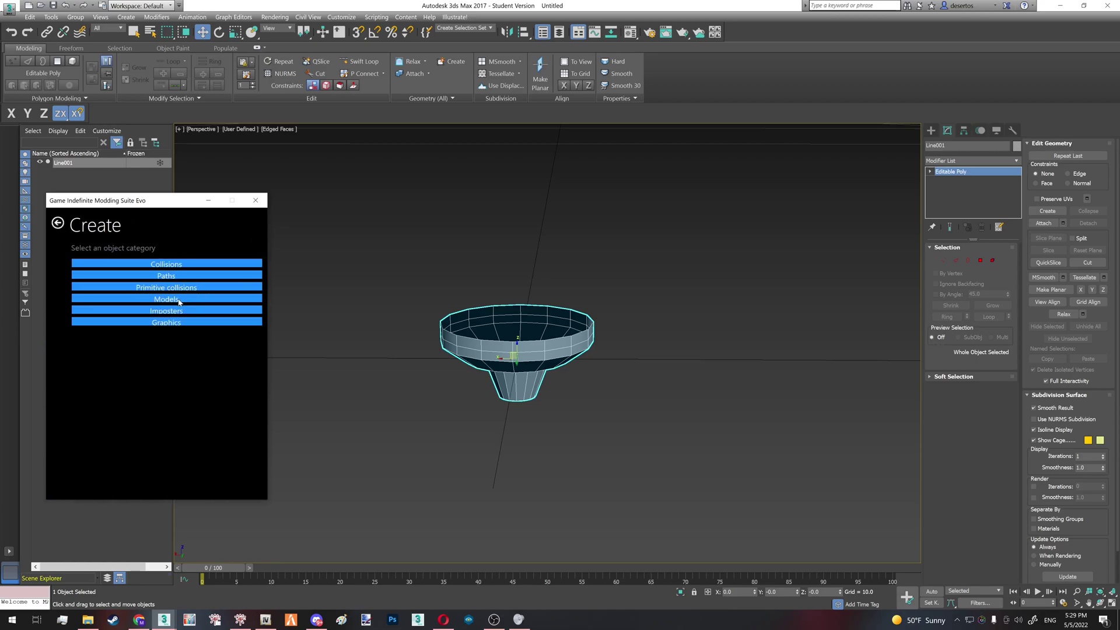
pyautogui.click(170, 301)
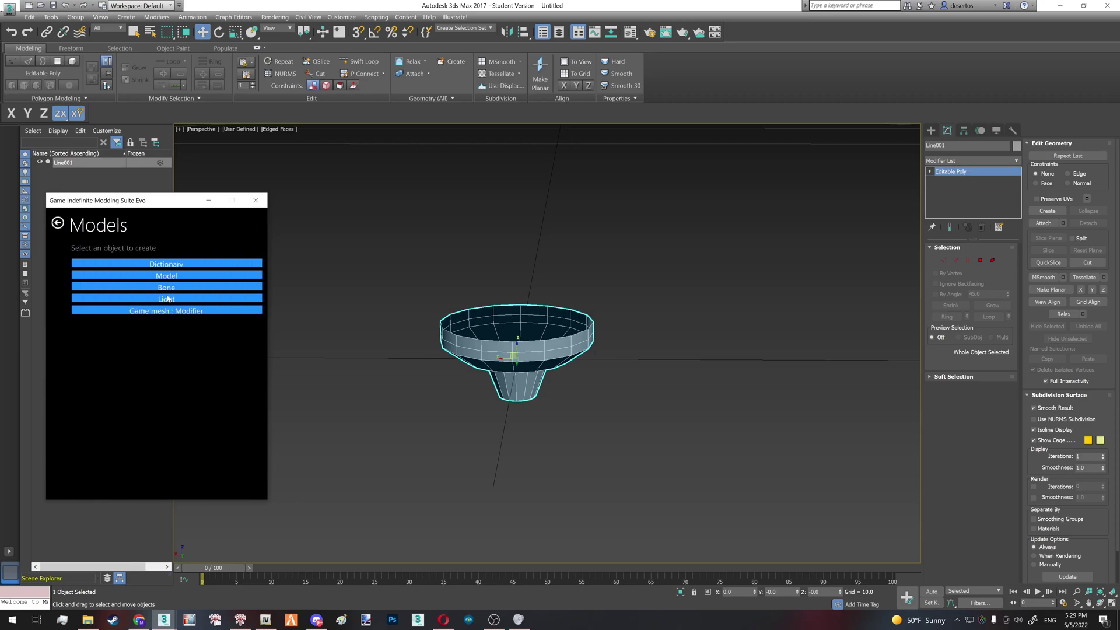
pyautogui.click(170, 288)
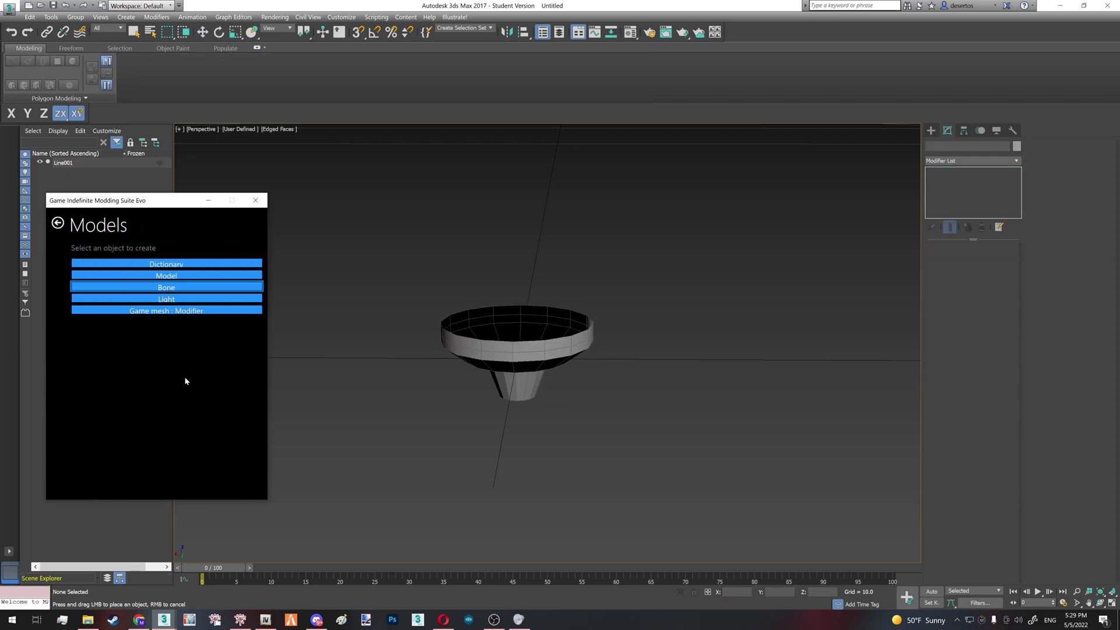
pyautogui.click(372, 333)
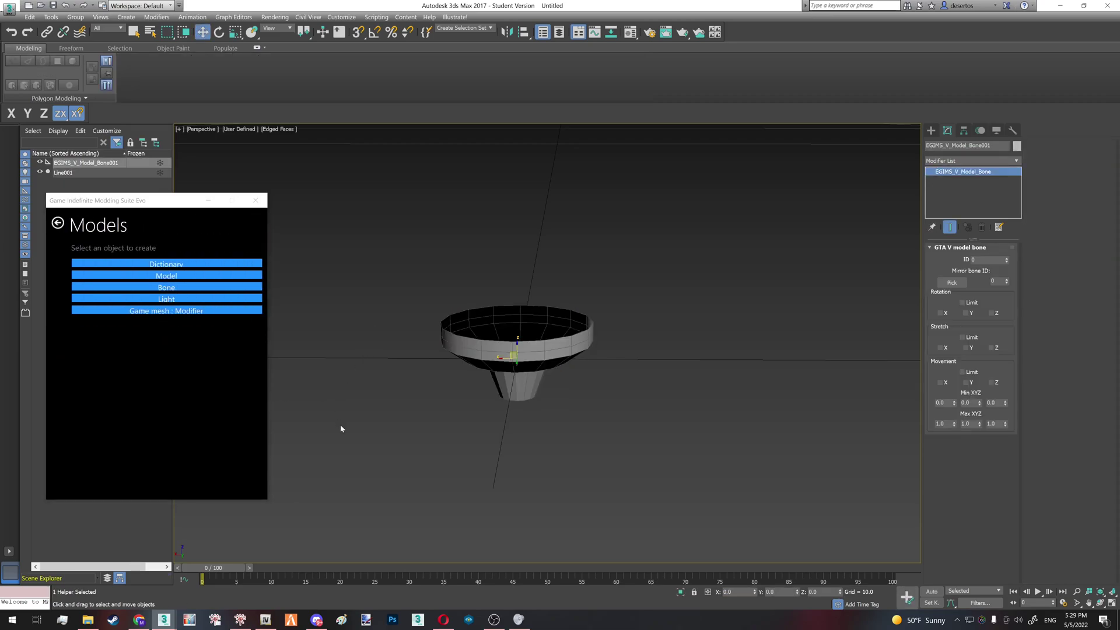
pyautogui.click(196, 287)
pyautogui.click(331, 328)
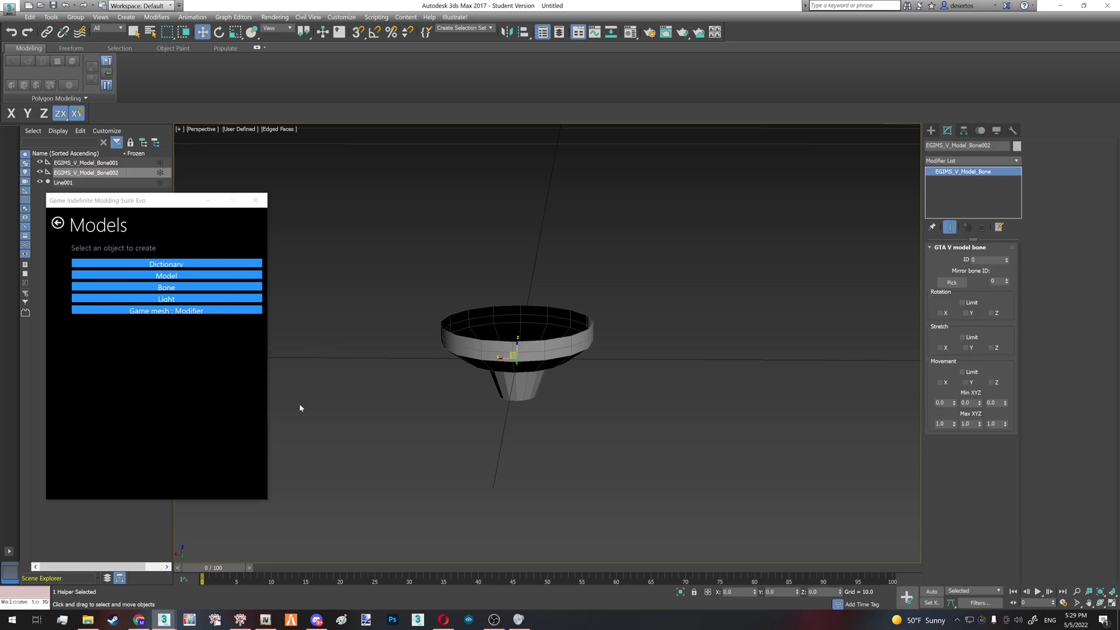
# Step: Create a GTA V model helper and a GTA V model light placed beside the prop
pyautogui.click(160, 279)
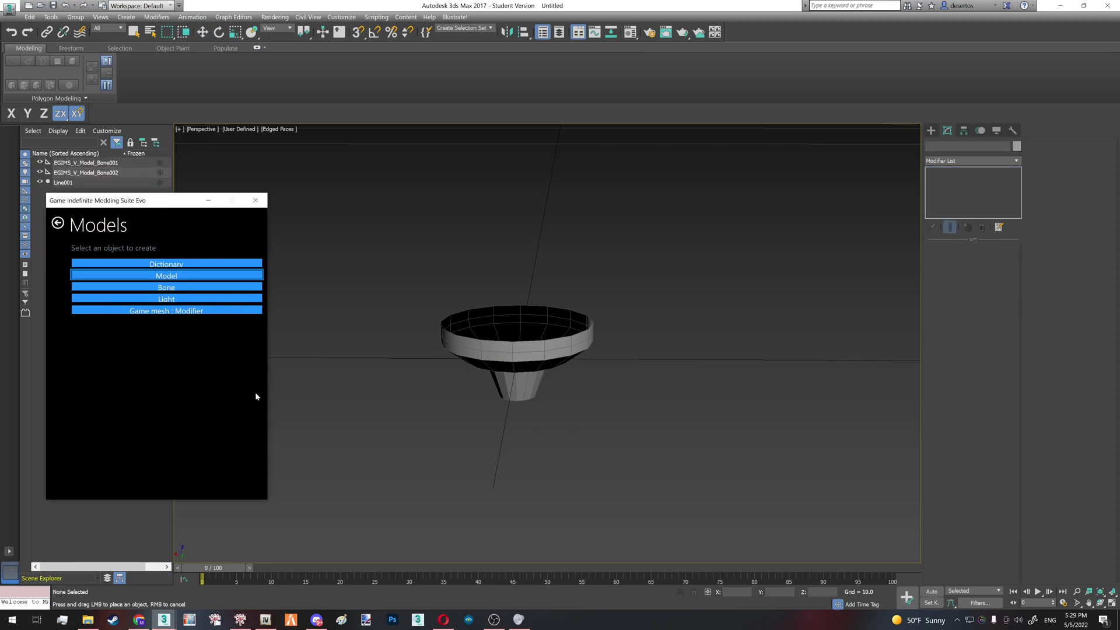
pyautogui.click(342, 358)
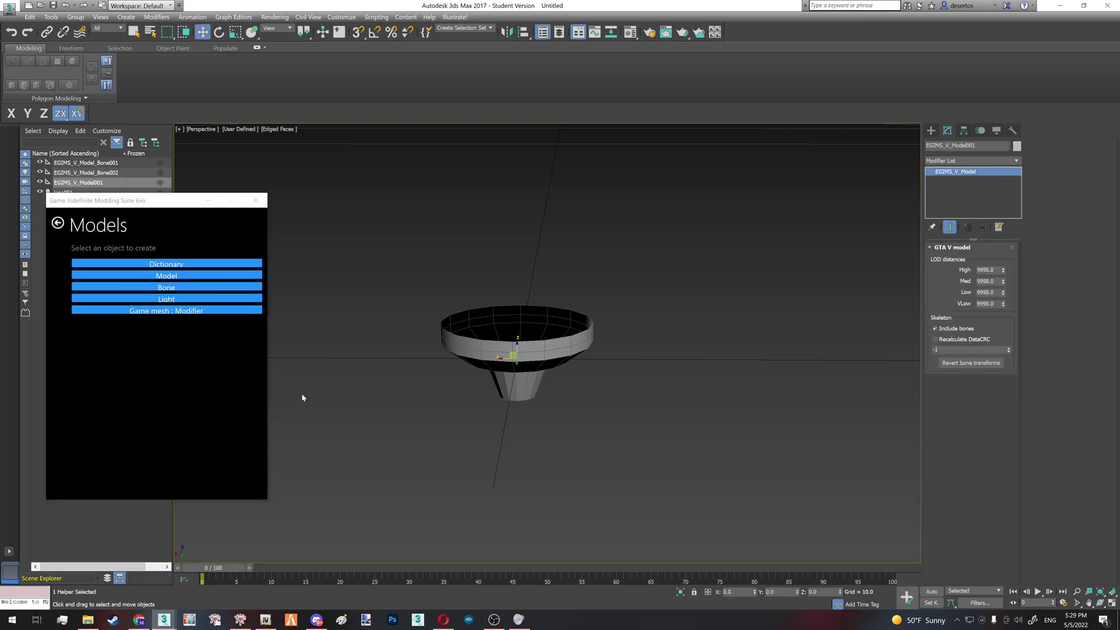
pyautogui.click(185, 300)
pyautogui.click(365, 370)
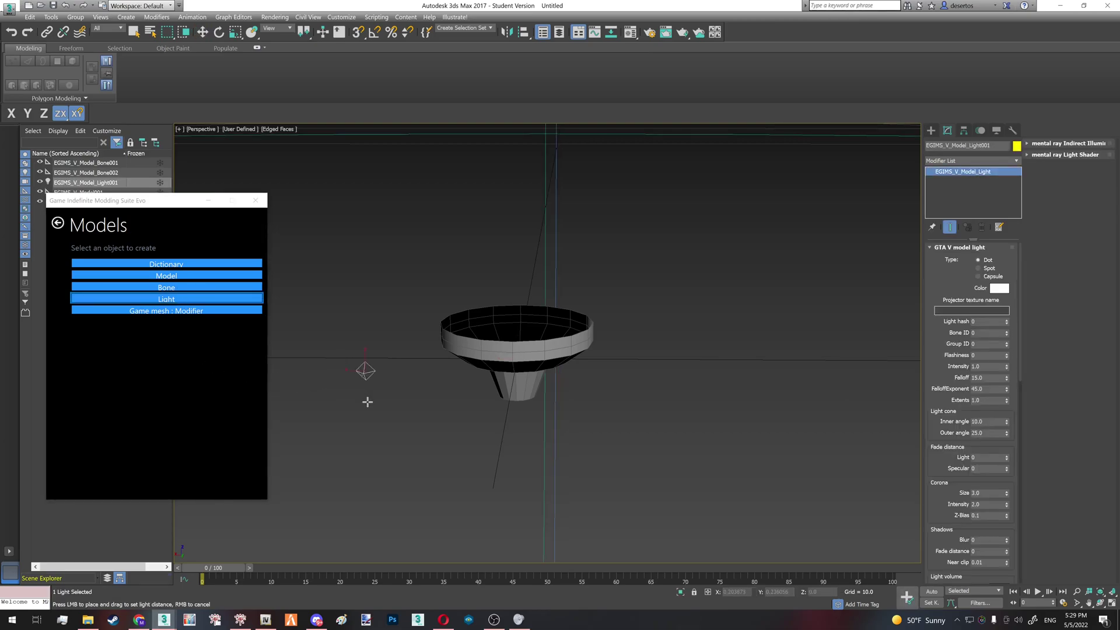
pyautogui.rightClick(392, 402)
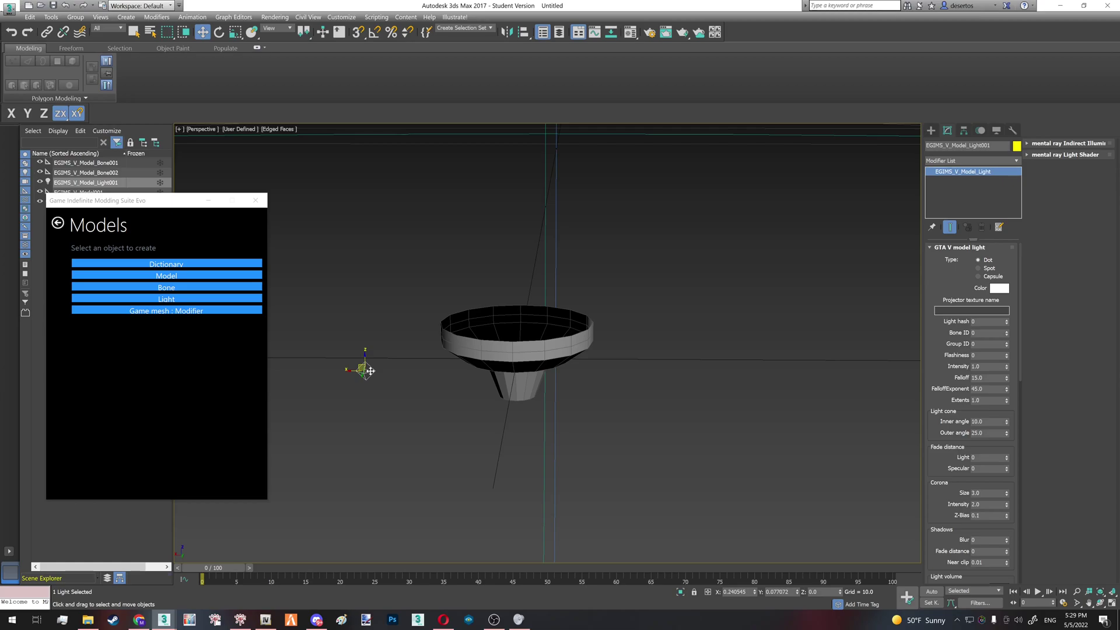
# Step: Create a GTA V composite collision helper, and return to the scene with the Line001 mesh selected
pyautogui.click(57, 227)
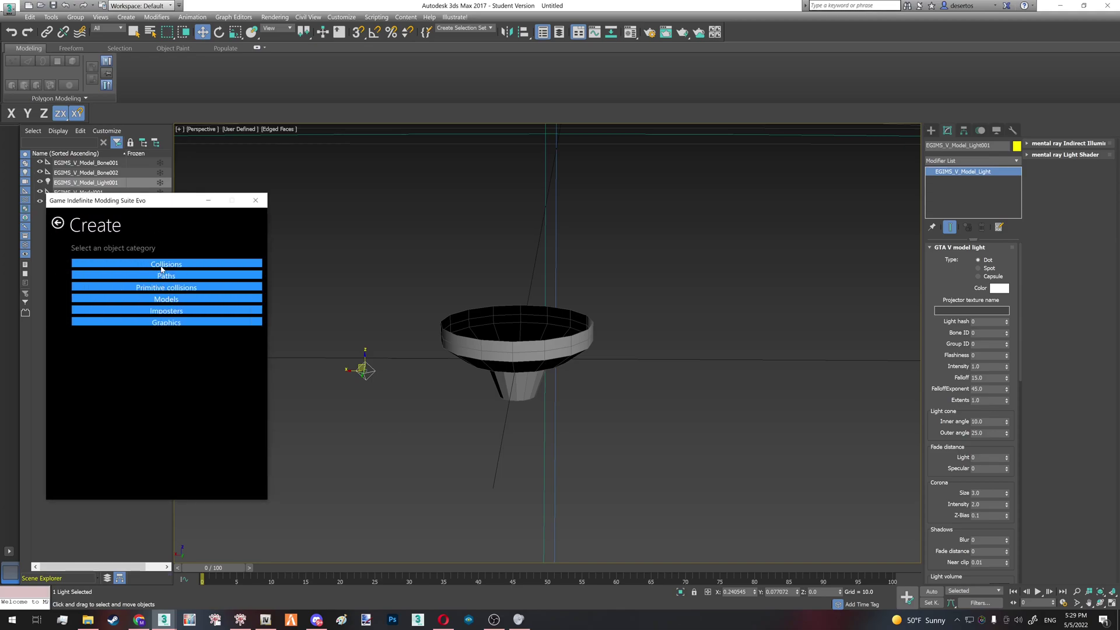
pyautogui.click(162, 267)
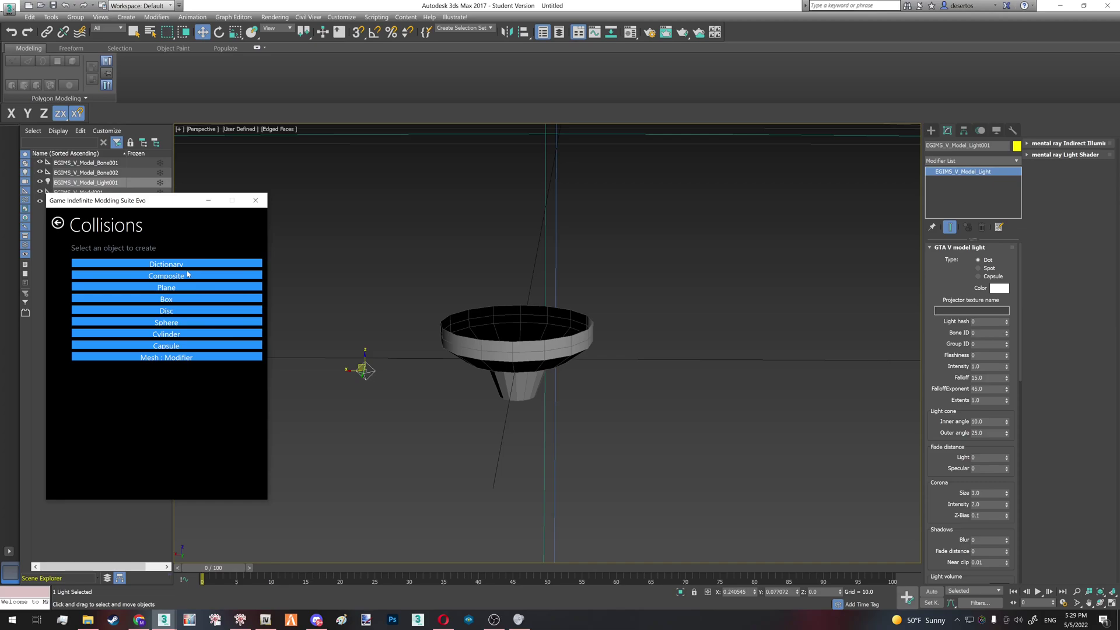
pyautogui.click(187, 275)
pyautogui.click(350, 315)
pyautogui.click(58, 224)
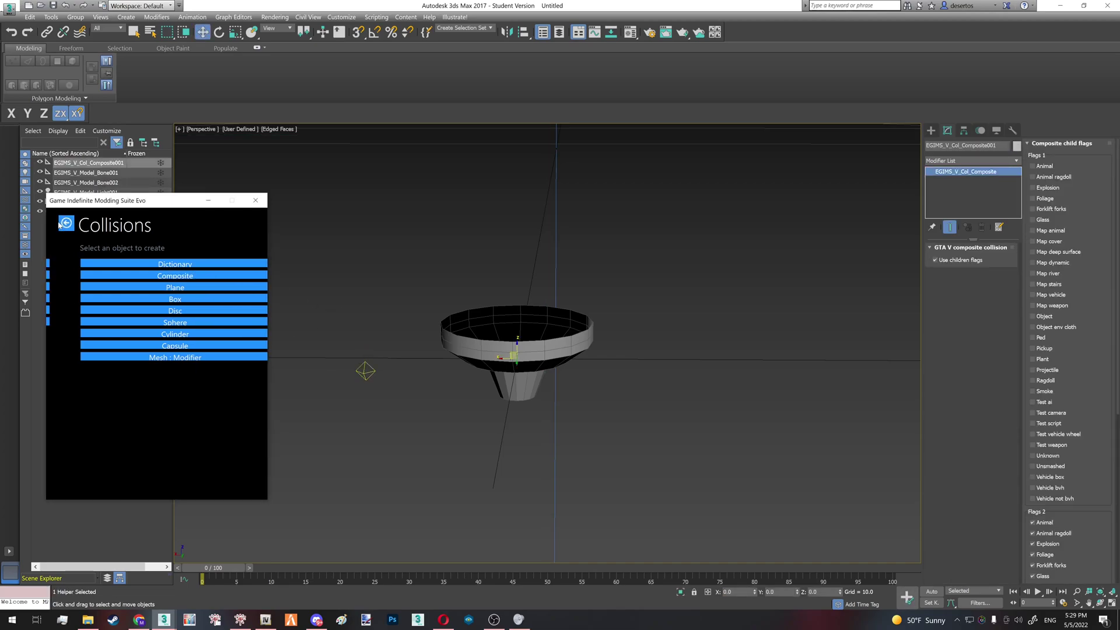
pyautogui.click(57, 224)
pyautogui.click(209, 200)
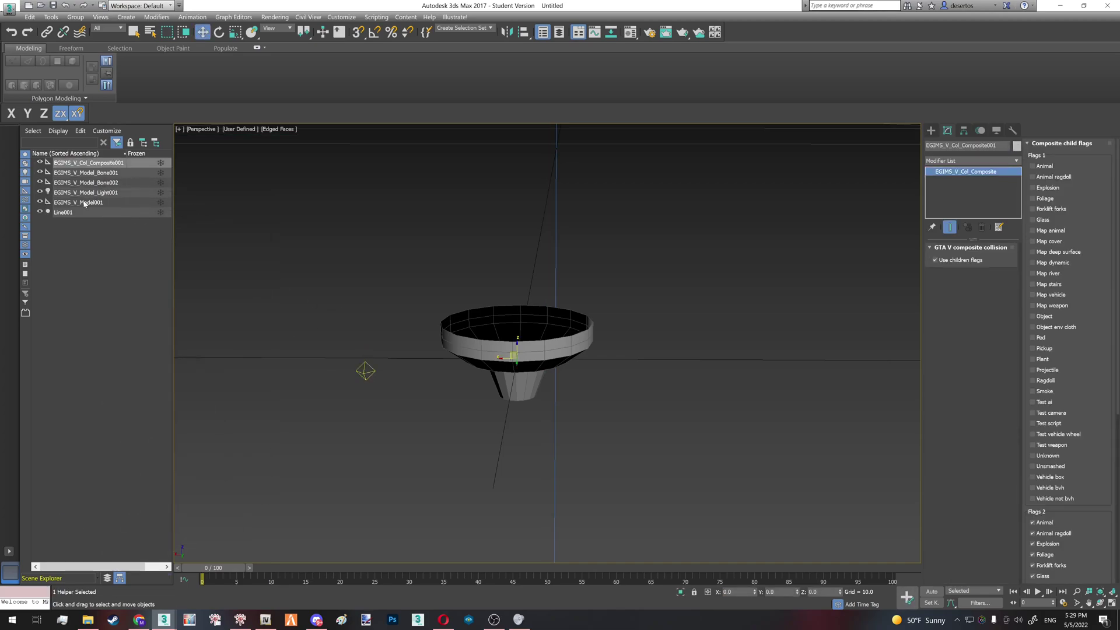
pyautogui.click(86, 211)
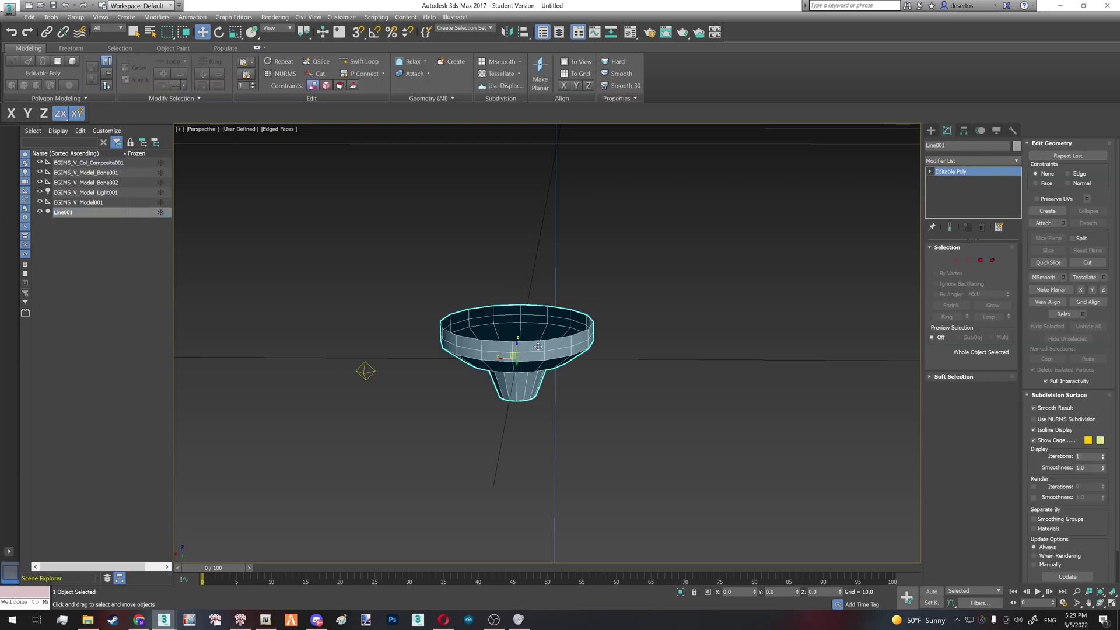
pyautogui.click(103, 194)
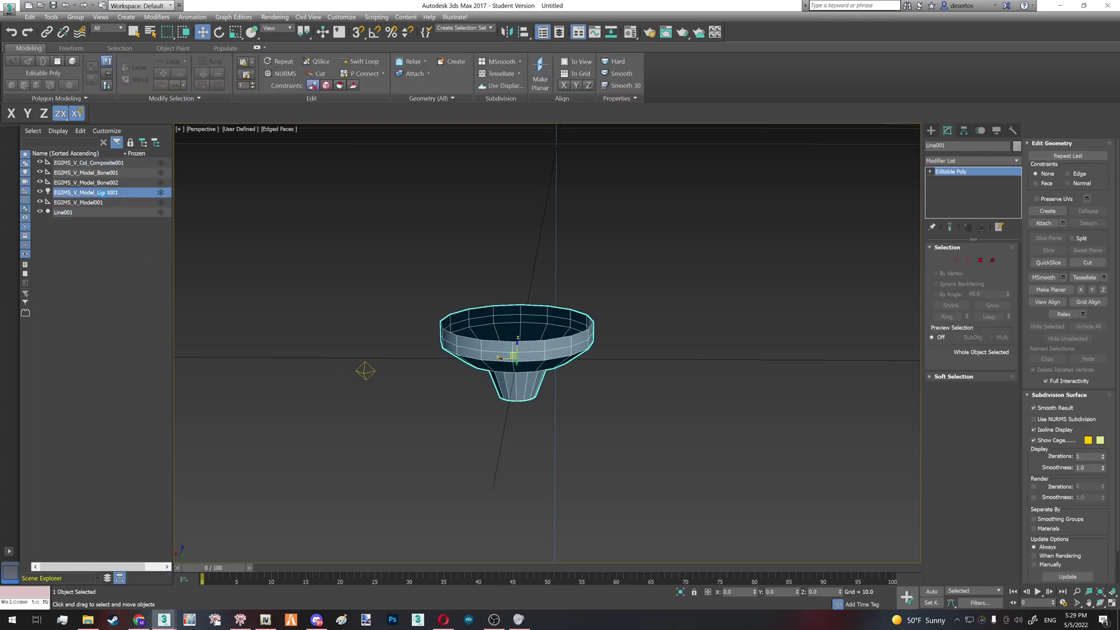
pyautogui.click(90, 202)
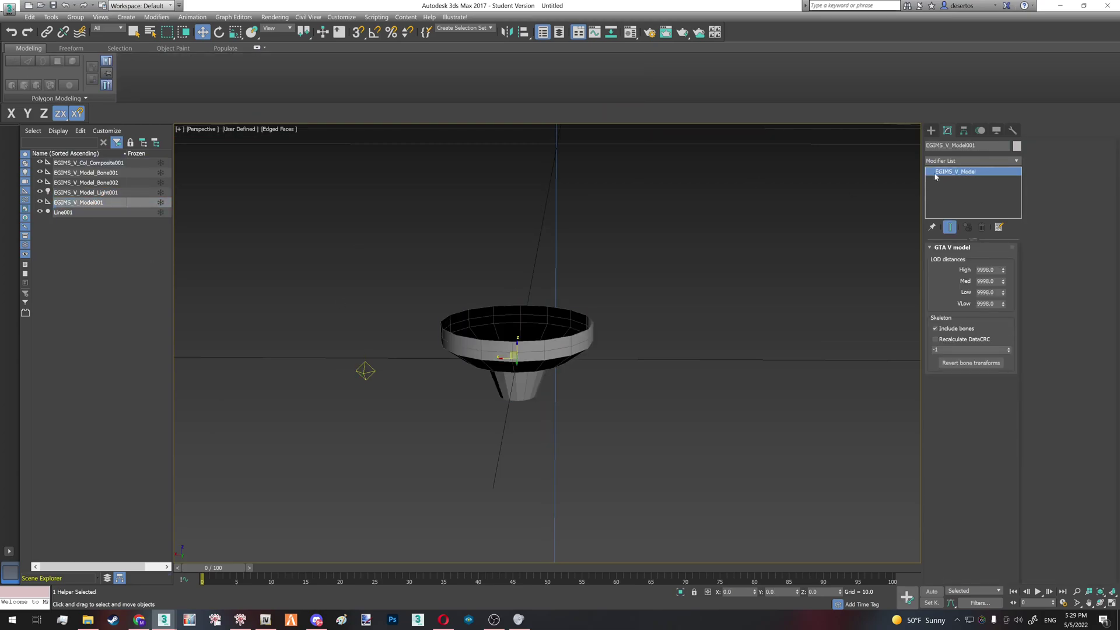
pyautogui.click(119, 182)
pyautogui.click(122, 174)
pyautogui.click(122, 164)
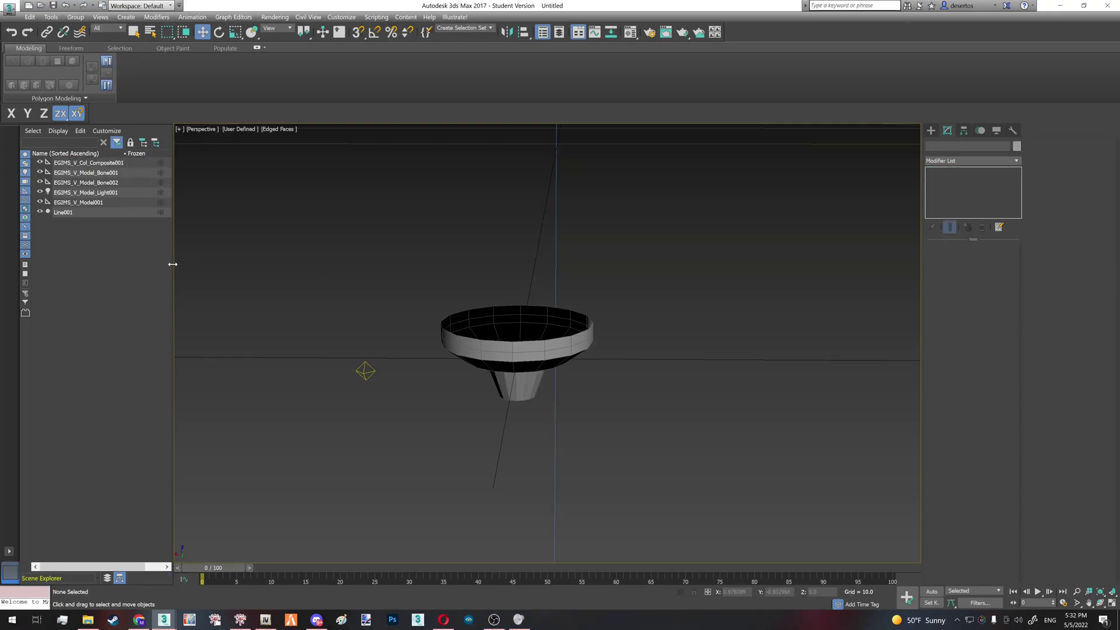
# Step: Rename the Line001 mesh as prop_anim_tutorial
pyautogui.click(64, 212)
pyautogui.click(956, 145)
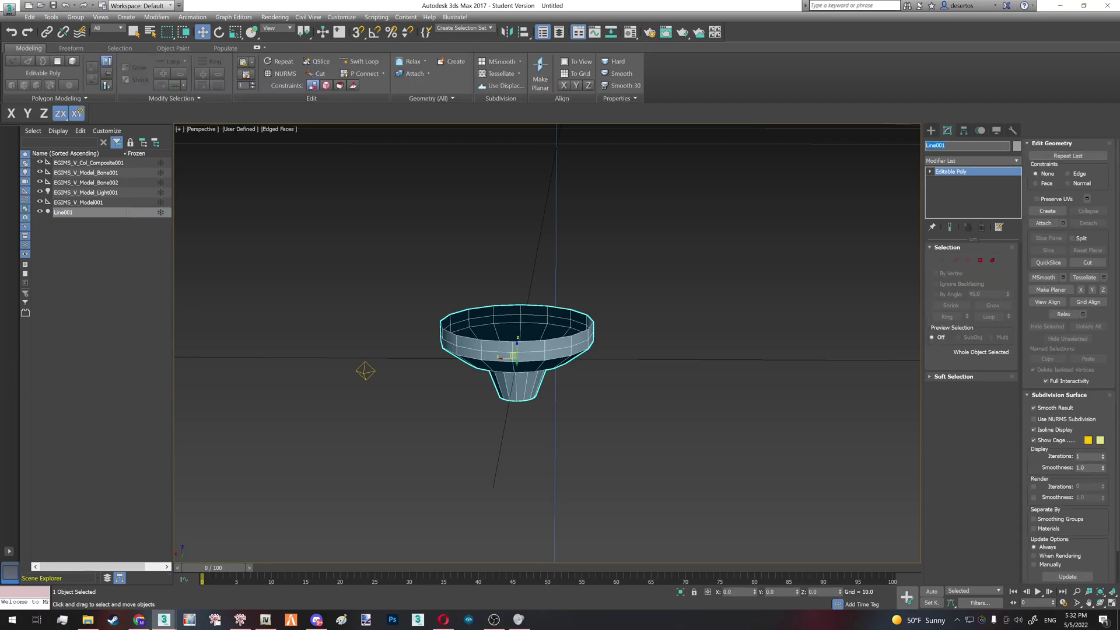
pyautogui.write('anim_tutorial')
pyautogui.click(122, 297)
pyautogui.click(509, 339)
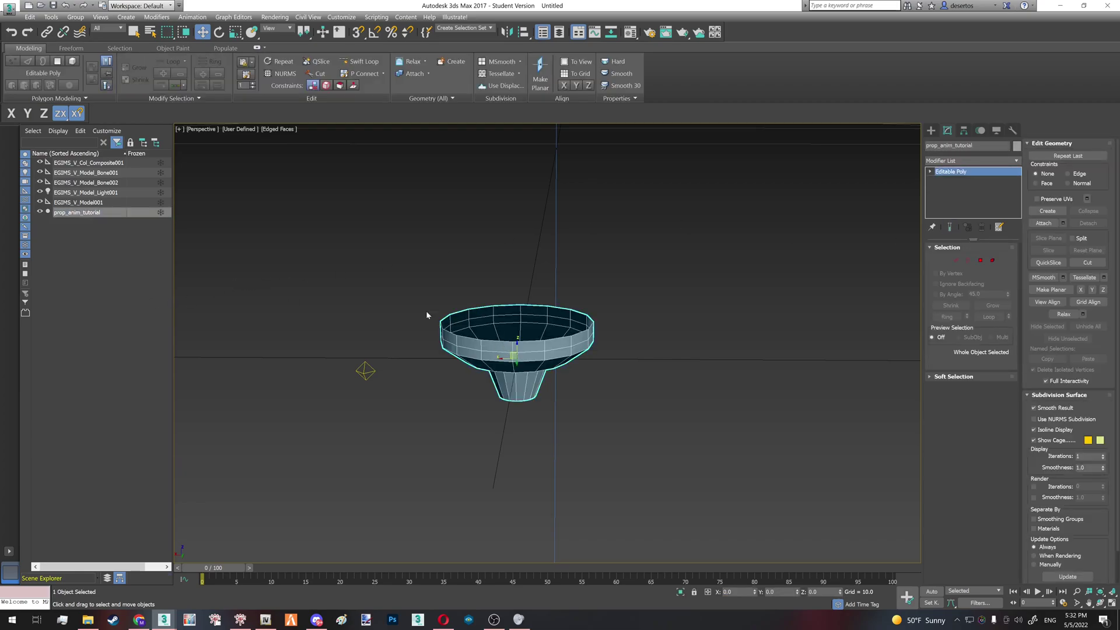
# Step: Rename the GTA V model helper EGIMS_V_Model001 as prop_anim_tutorial
pyautogui.click(84, 205)
pyautogui.moveTo(926, 145); pyautogui.dragTo(999, 172)
pyautogui.write('prop_anim_tutorial')
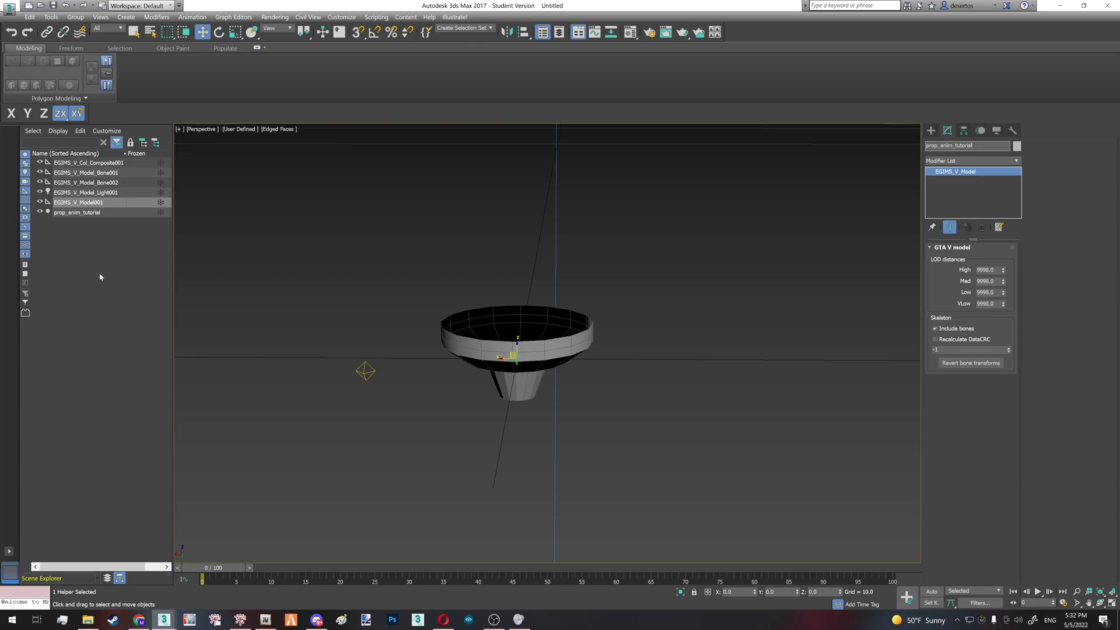
pyautogui.click(73, 291)
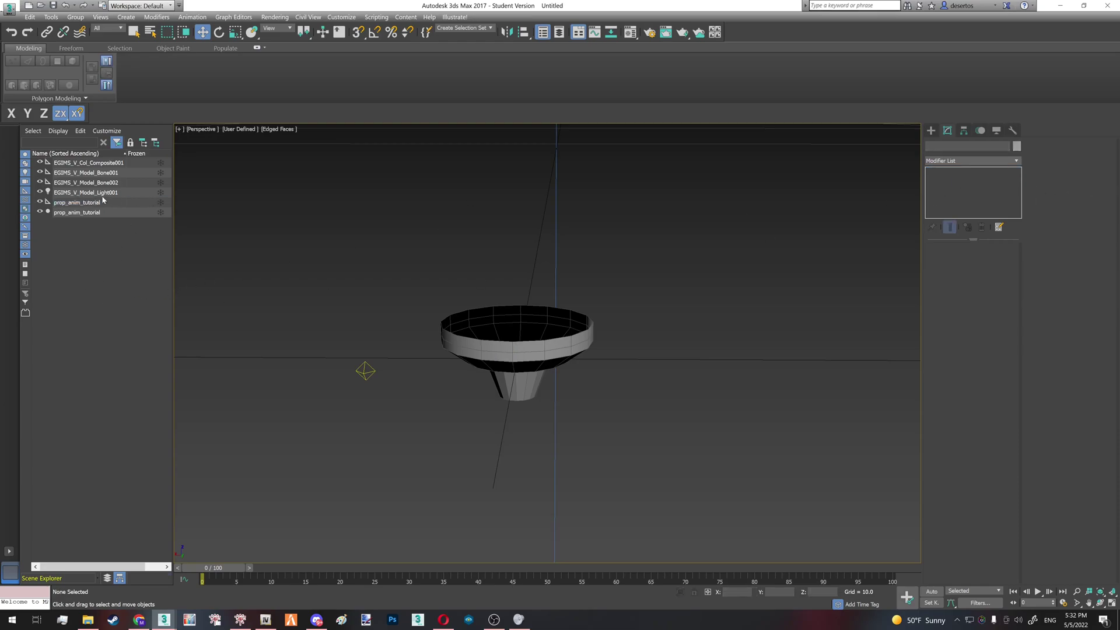
pyautogui.click(93, 192)
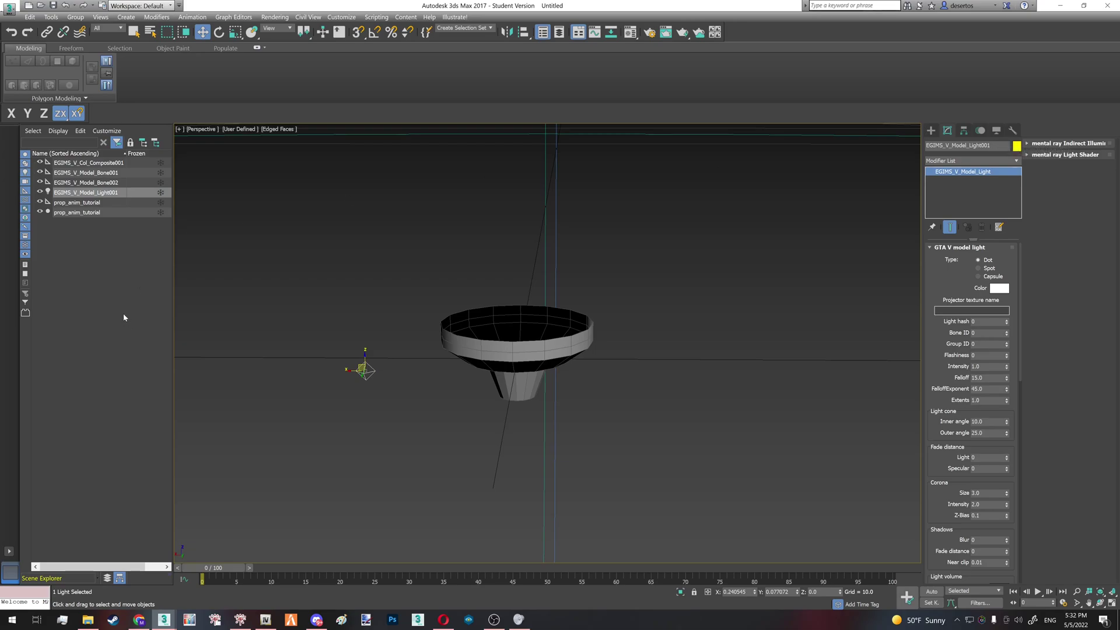
pyautogui.click(108, 255)
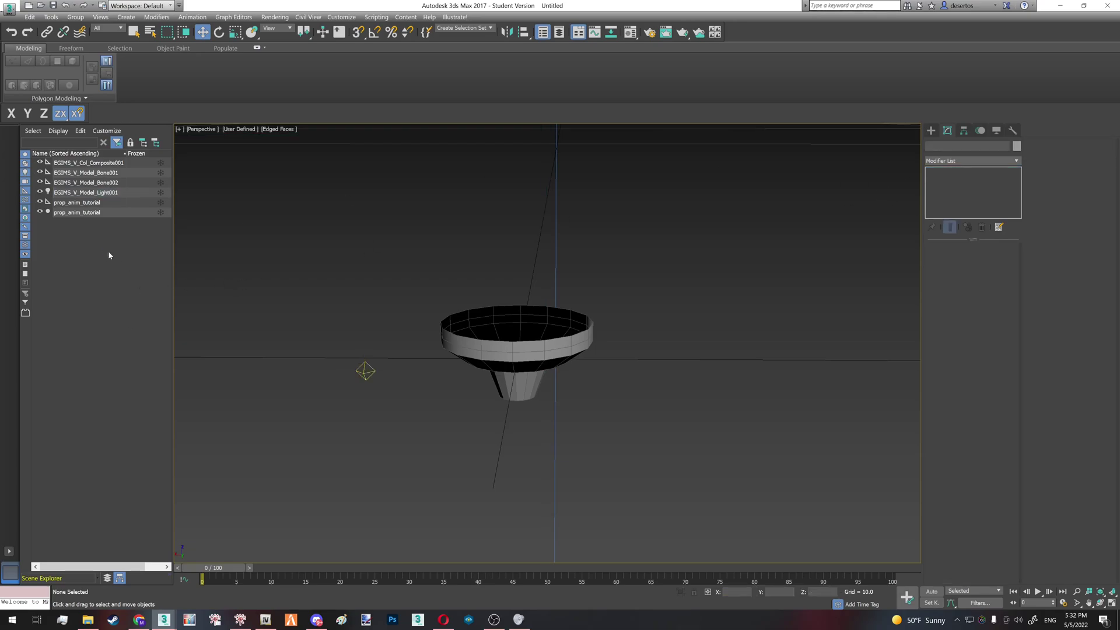
pyautogui.click(112, 195)
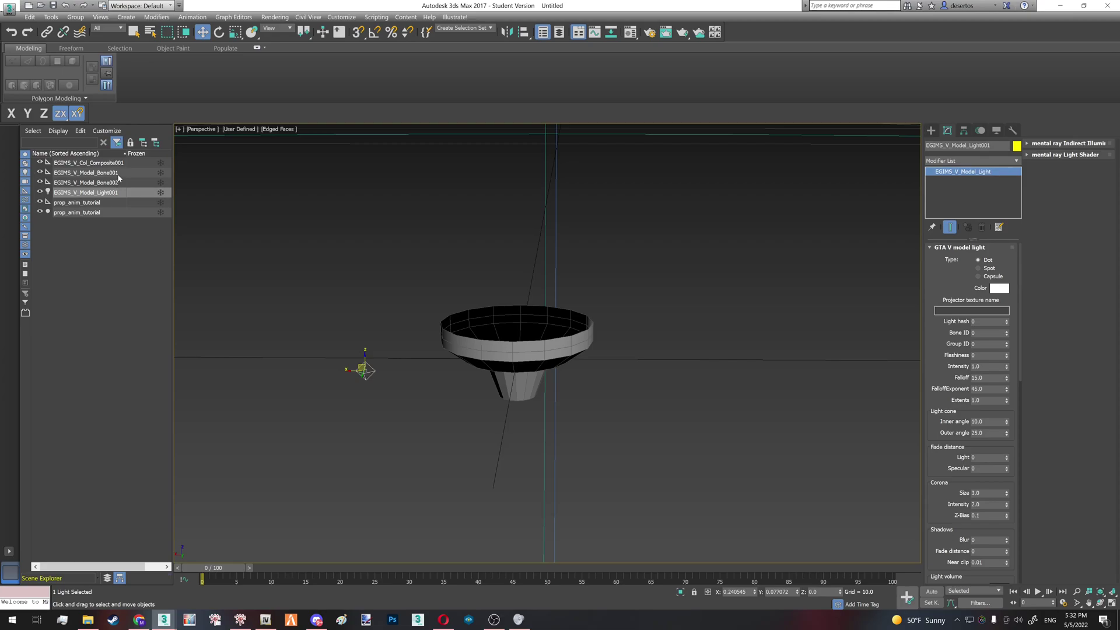
# Step: Rename the first bone, EGIMS_V_Model_Bone001, as prop_anim_tutorial_root
pyautogui.click(119, 175)
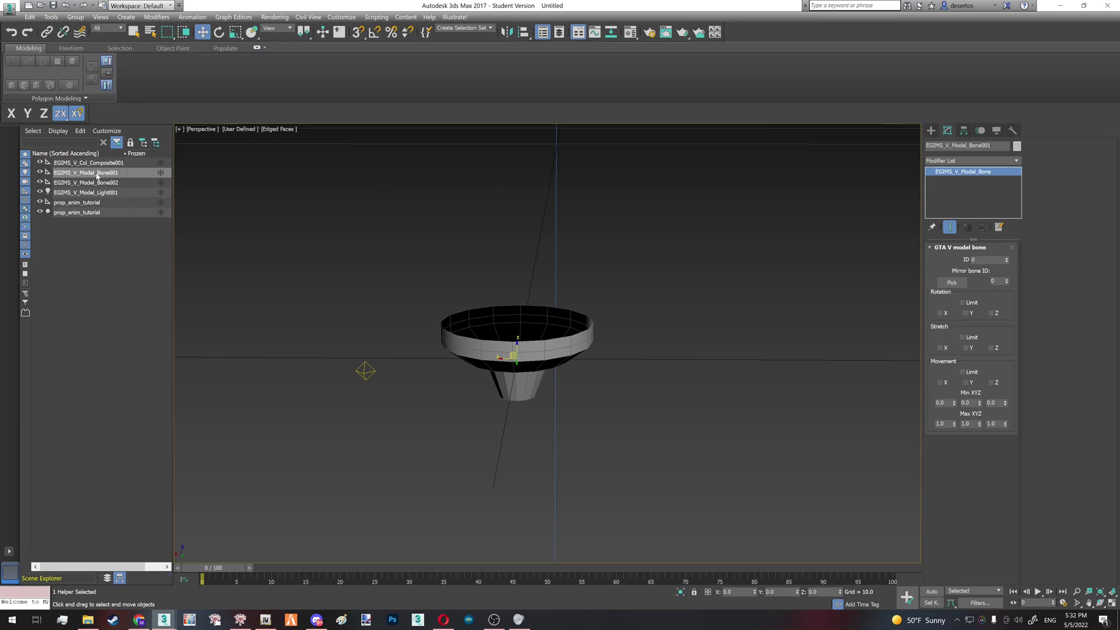
pyautogui.hotkey('ctrl', 'a')
pyautogui.write('prop_anim_tutorial')
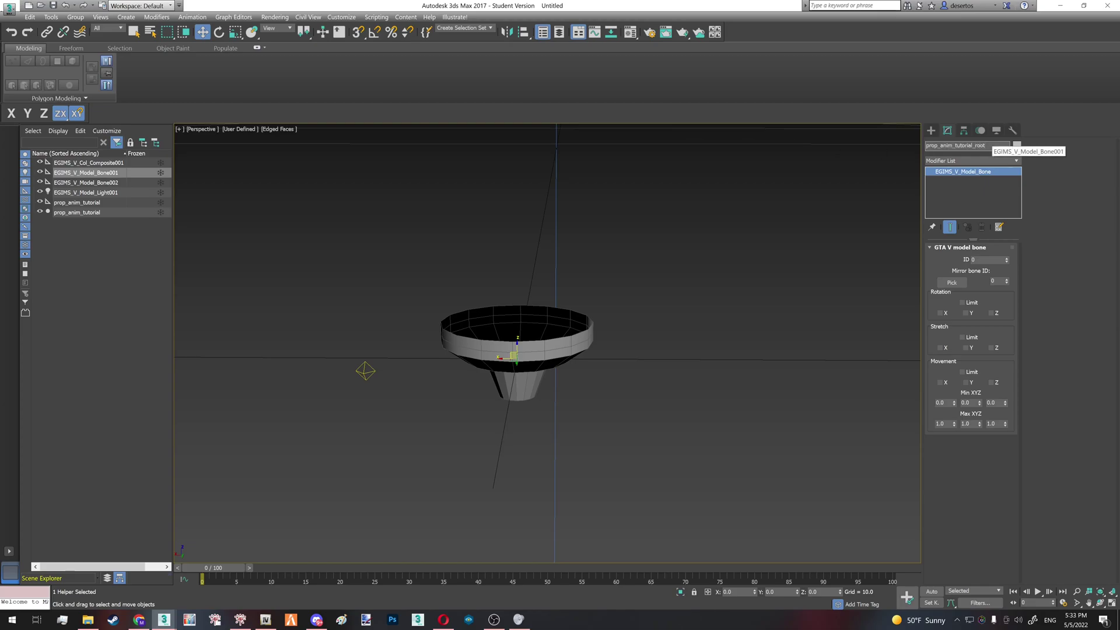
pyautogui.write('_root')
pyautogui.press('Return')
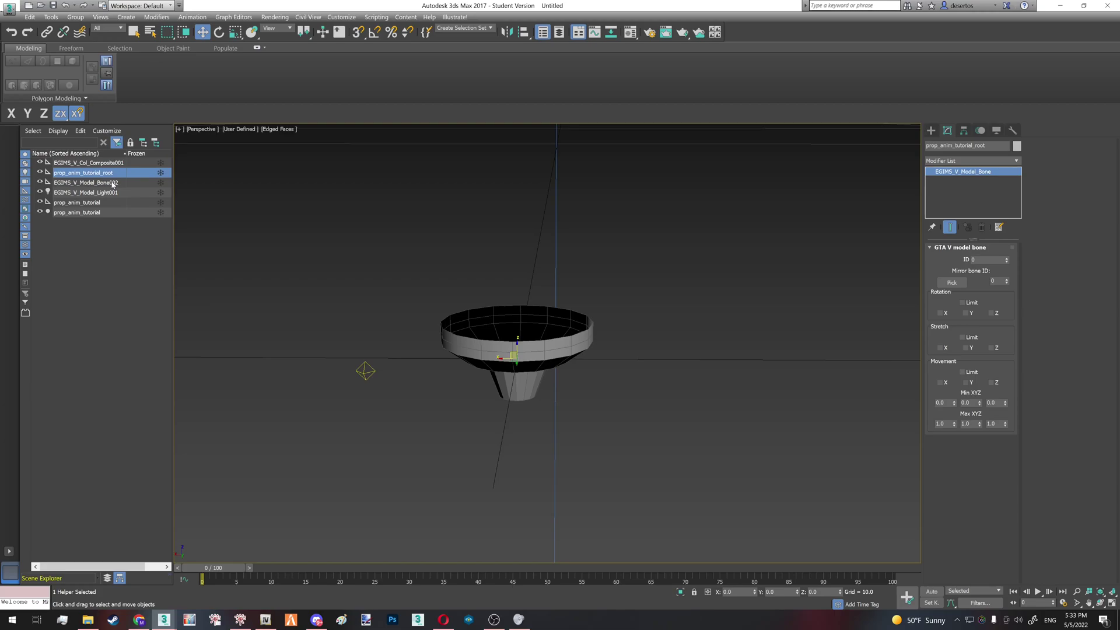
# Step: Rename the second bone, EGIMS_V_Model_Bone002, as prop_anim_tutorial_bone
pyautogui.click(113, 184)
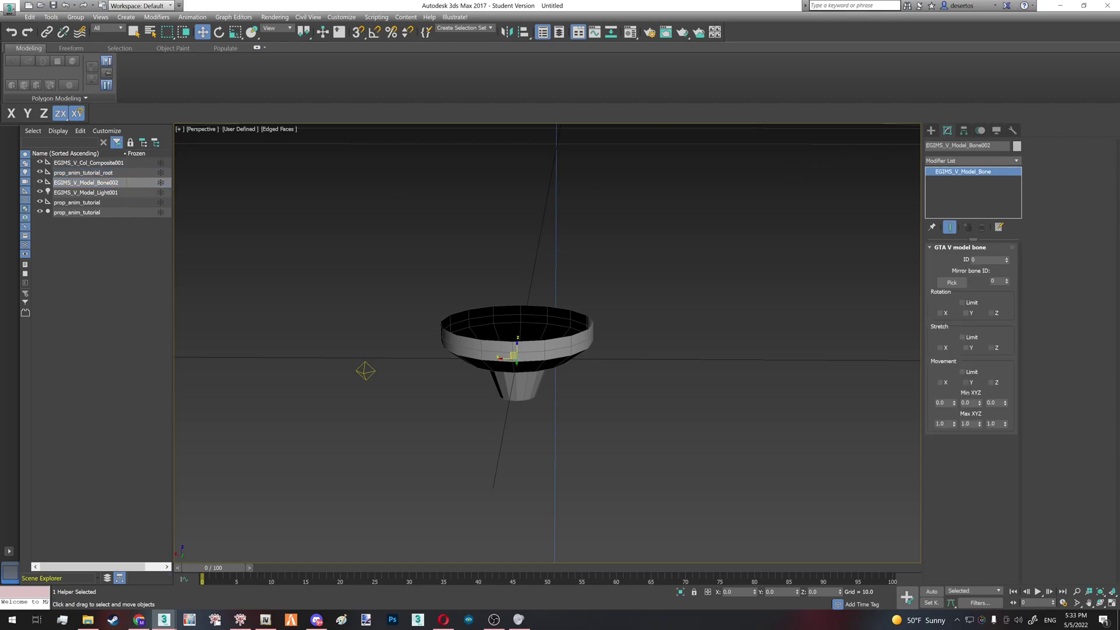
pyautogui.click(968, 145)
pyautogui.write('prop_anim_tutoriel')
pyautogui.write('_bone')
pyautogui.press('BackSpace')
pyautogui.press('Return')
# Step: Rename the composite collision helper as prop_anim_tutorial_col
pyautogui.click(116, 164)
pyautogui.moveTo(1000, 146); pyautogui.dragTo(793, 137)
pyautogui.write('prop_anim_tutorial')
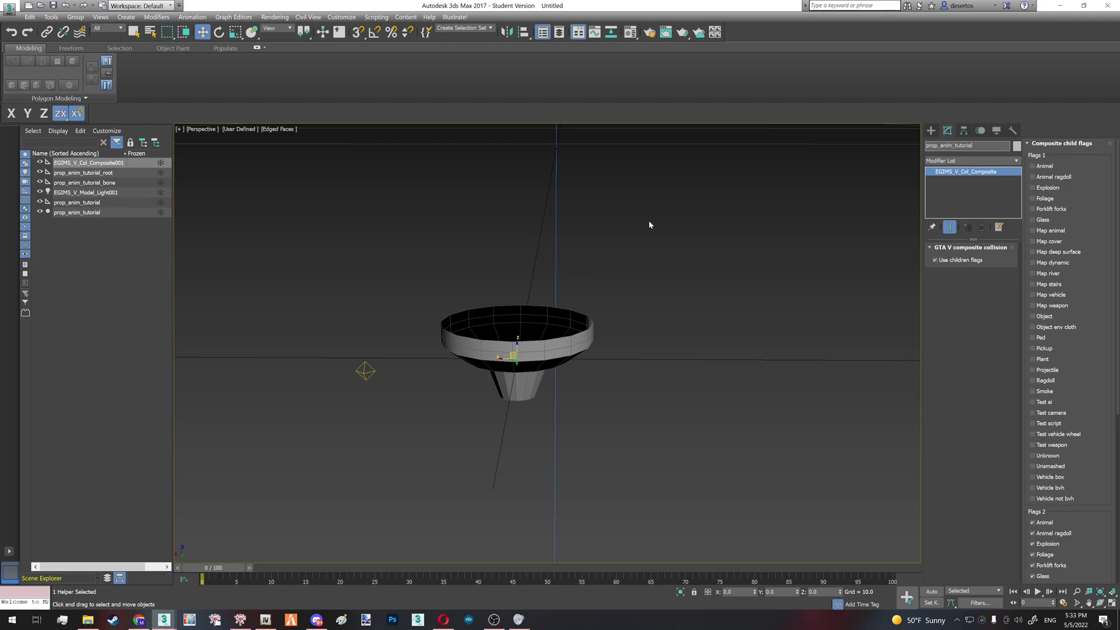
pyautogui.press('Return')
pyautogui.click(111, 174)
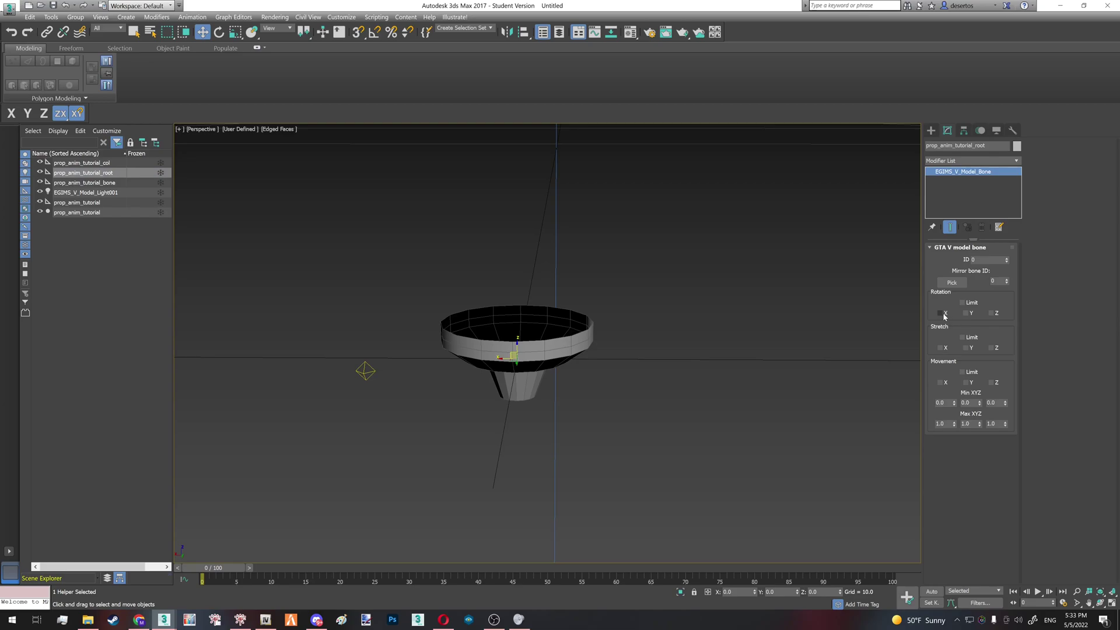
pyautogui.click(991, 382)
pyautogui.click(939, 382)
pyautogui.click(966, 381)
pyautogui.click(966, 382)
pyautogui.click(940, 382)
pyautogui.click(991, 382)
# Step: Give prop_anim_tutorial_bone ID 1 and mirror bone ID 1, and enable X, Y and Z for its rotation and movement
pyautogui.click(98, 184)
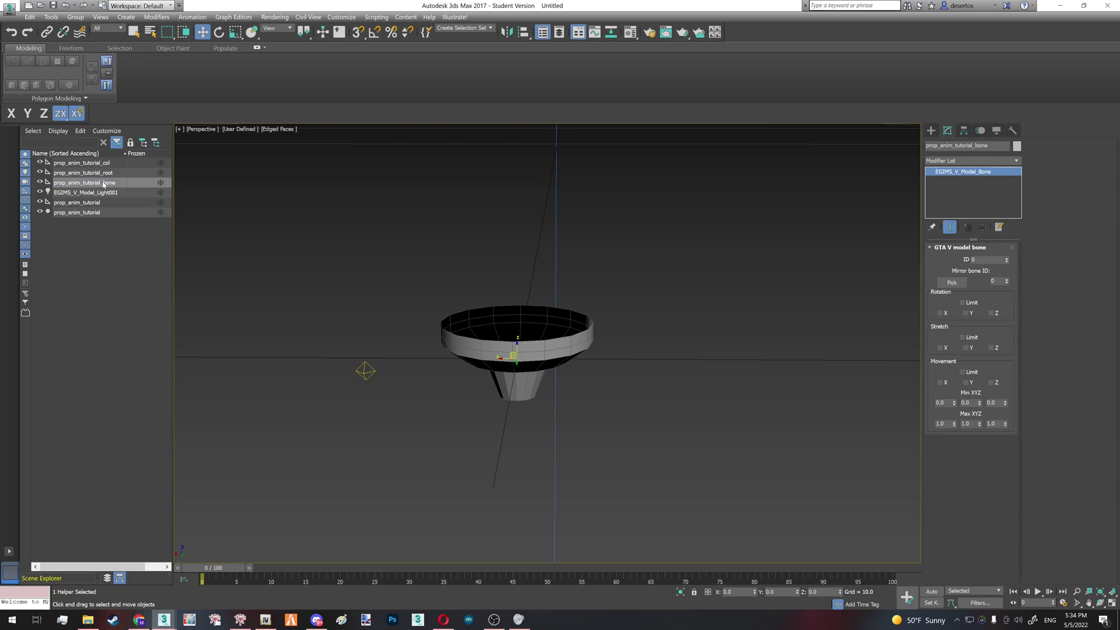
pyautogui.click(940, 313)
pyautogui.click(966, 313)
pyautogui.click(991, 313)
pyautogui.click(939, 382)
pyautogui.click(966, 383)
pyautogui.click(991, 383)
pyautogui.click(104, 173)
pyautogui.click(104, 182)
pyautogui.click(147, 273)
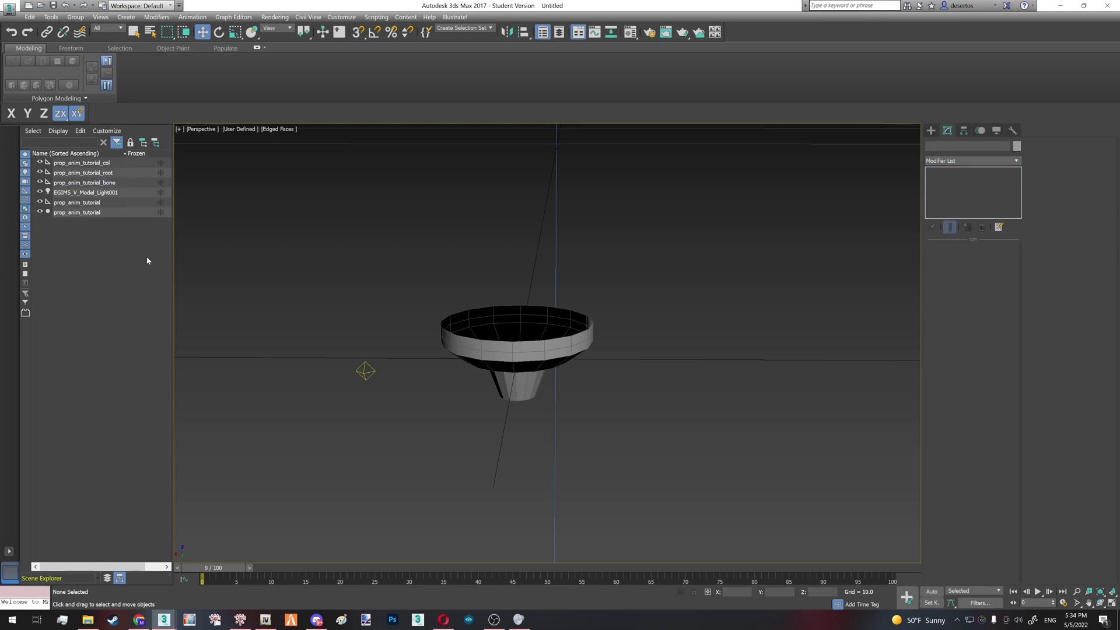
# Step: Parent the prop_anim_tutorial_root bone to the prop_anim_tutorial model helper
pyautogui.click(80, 203)
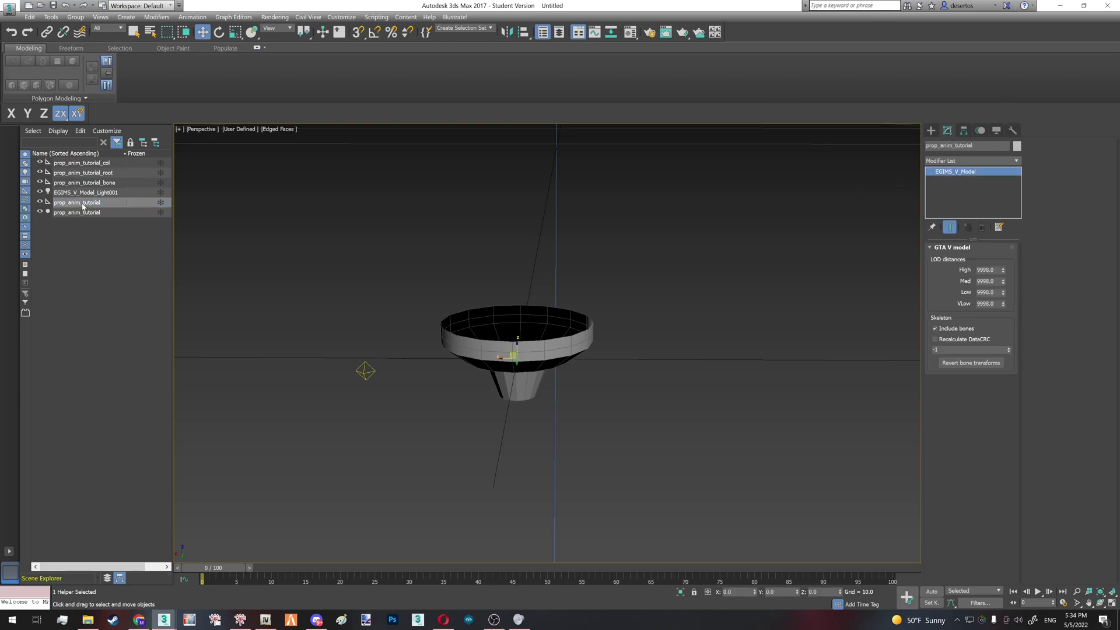
pyautogui.click(94, 173)
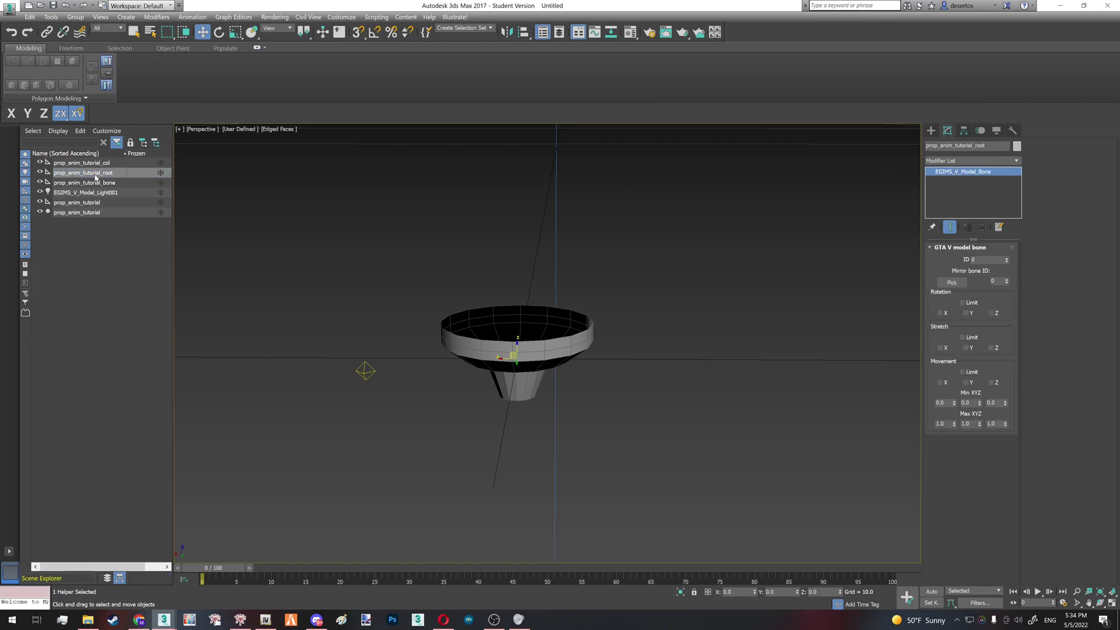
pyautogui.moveTo(95, 175); pyautogui.dragTo(94, 203)
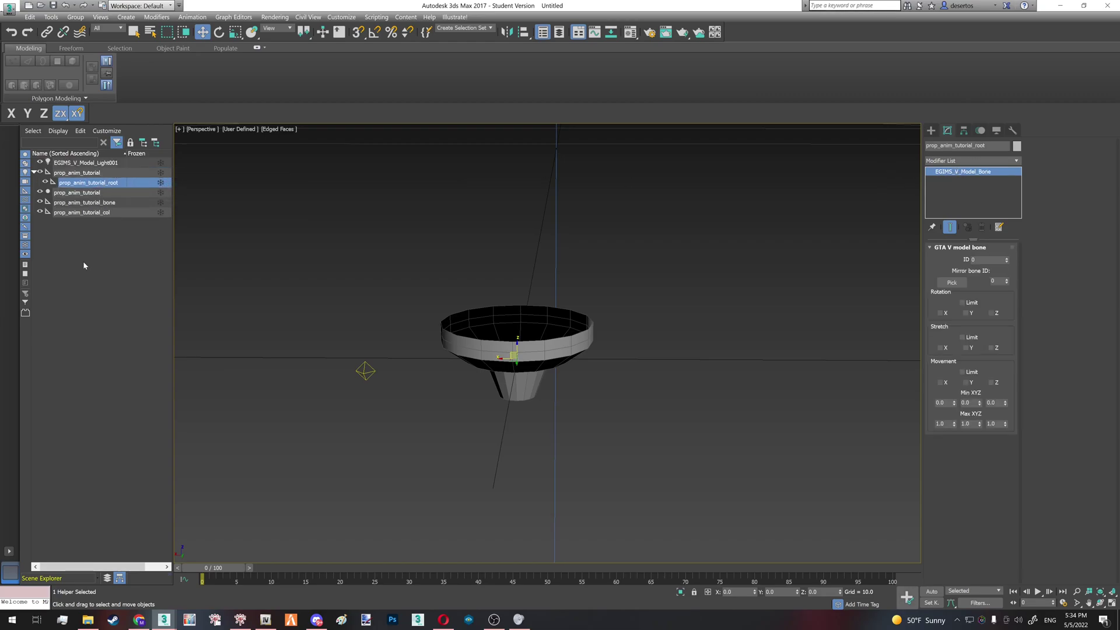
pyautogui.press('pageup')
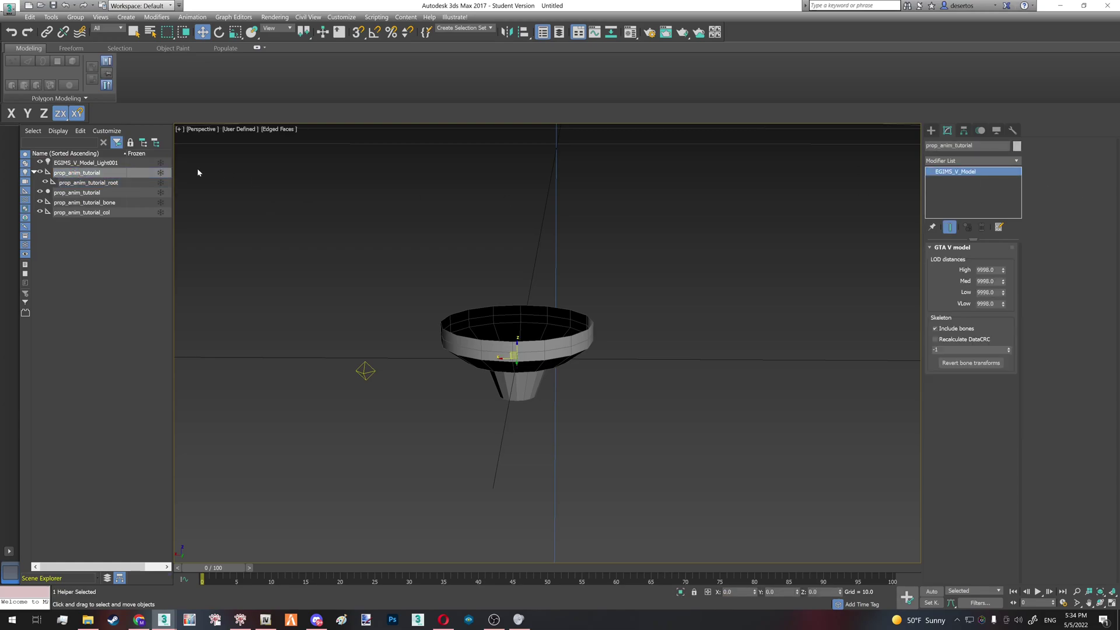
pyautogui.click(112, 184)
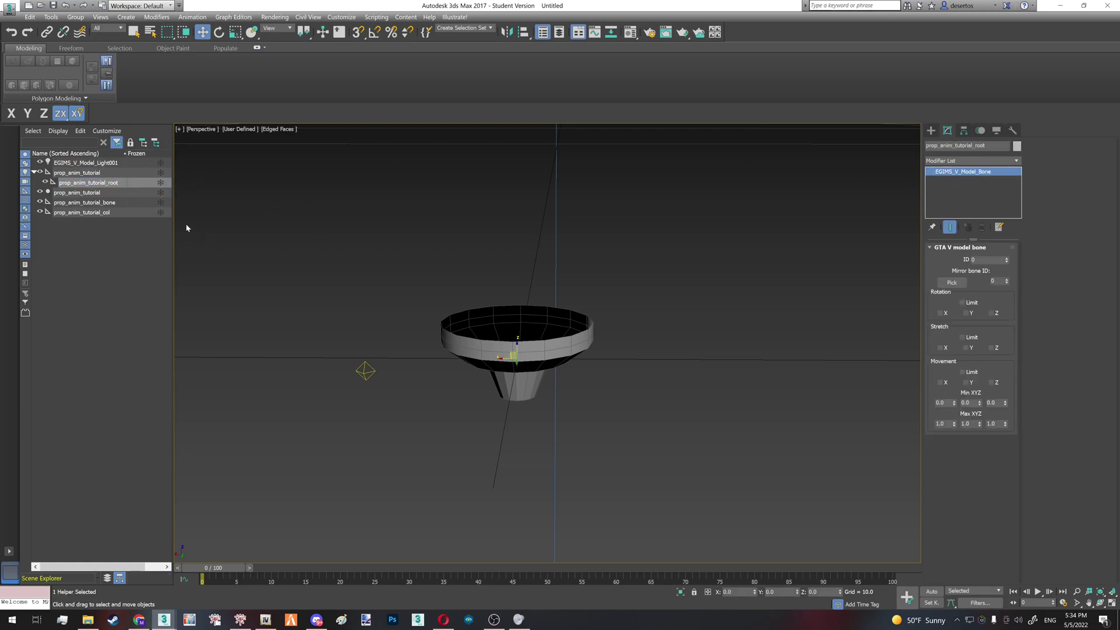
# Step: Parent the prop mesh, prop_anim_tutorial_bone and prop_anim_tutorial_col to the prop_anim_tutorial_root bone
pyautogui.click(91, 194)
pyautogui.moveTo(90, 195); pyautogui.dragTo(125, 184)
pyautogui.click(97, 204)
pyautogui.click(76, 213)
pyautogui.moveTo(76, 212); pyautogui.dragTo(114, 186)
pyautogui.click(75, 261)
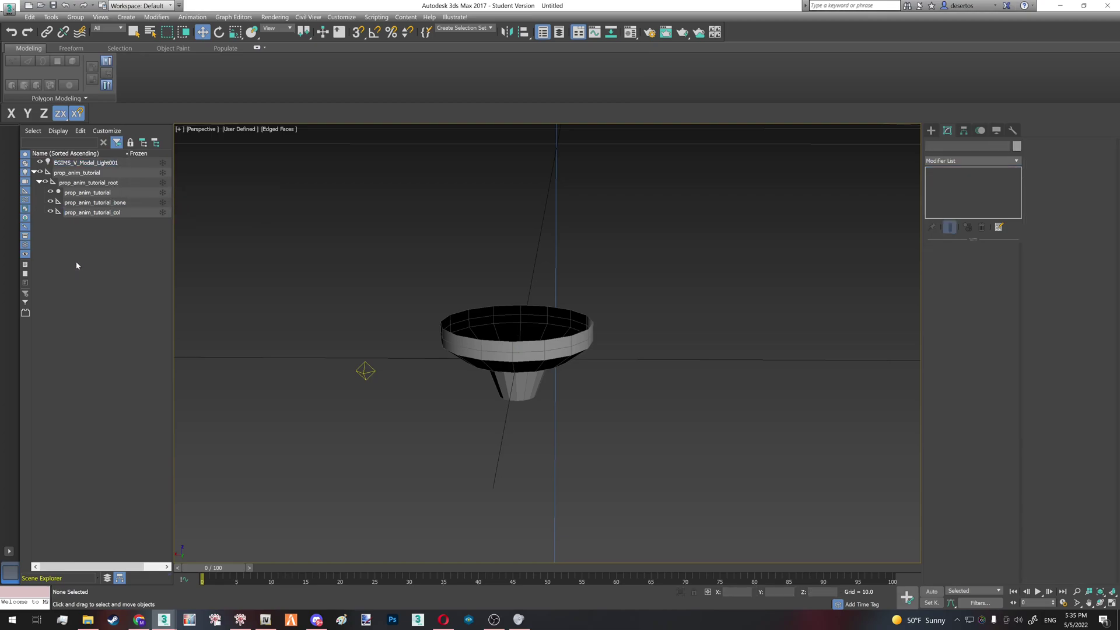
# Step: Parent the EGIMS_V_Model_Light001 light to prop_anim_tutorial_bone
pyautogui.click(102, 163)
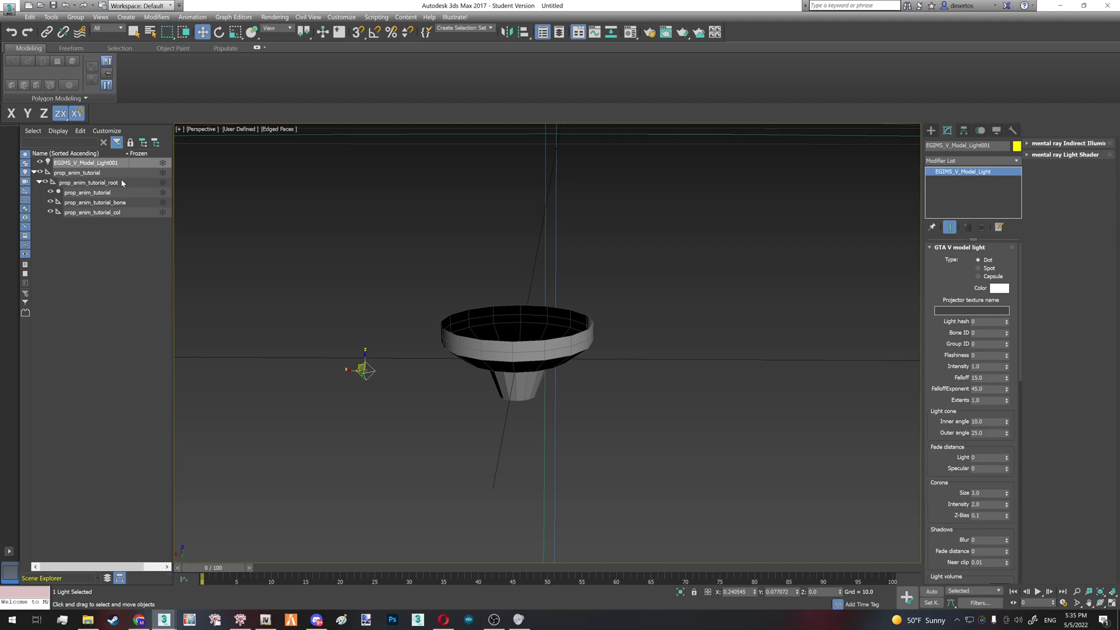
pyautogui.moveTo(101, 163); pyautogui.dragTo(105, 202)
pyautogui.click(100, 261)
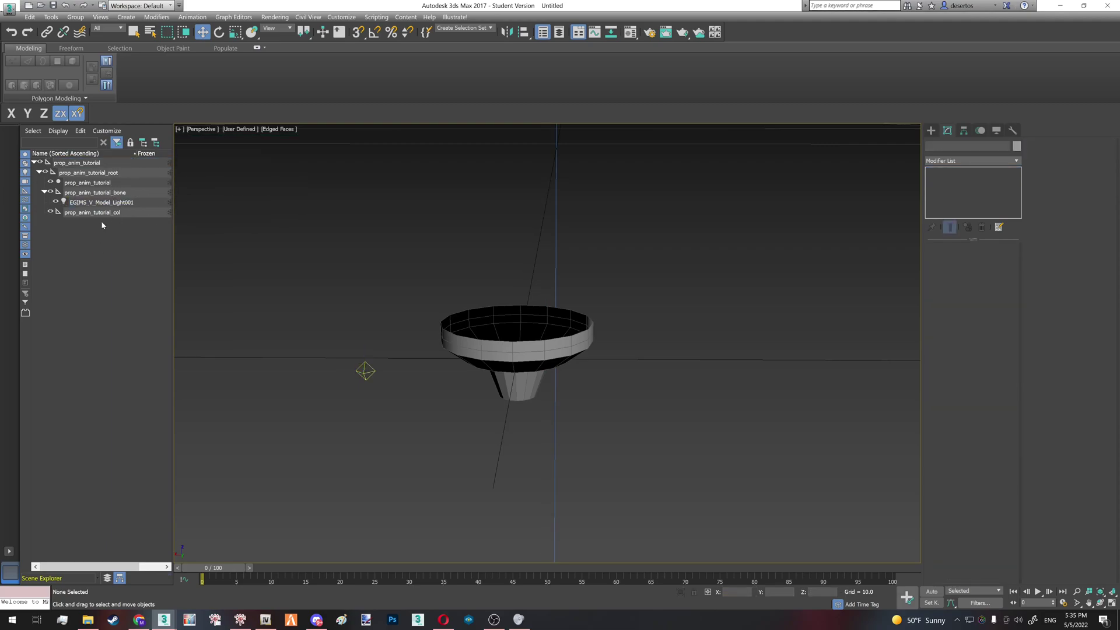
# Step: Select all polygons of the tapered stem beneath the bowl of the prop_anim_tutorial mesh
pyautogui.click(118, 194)
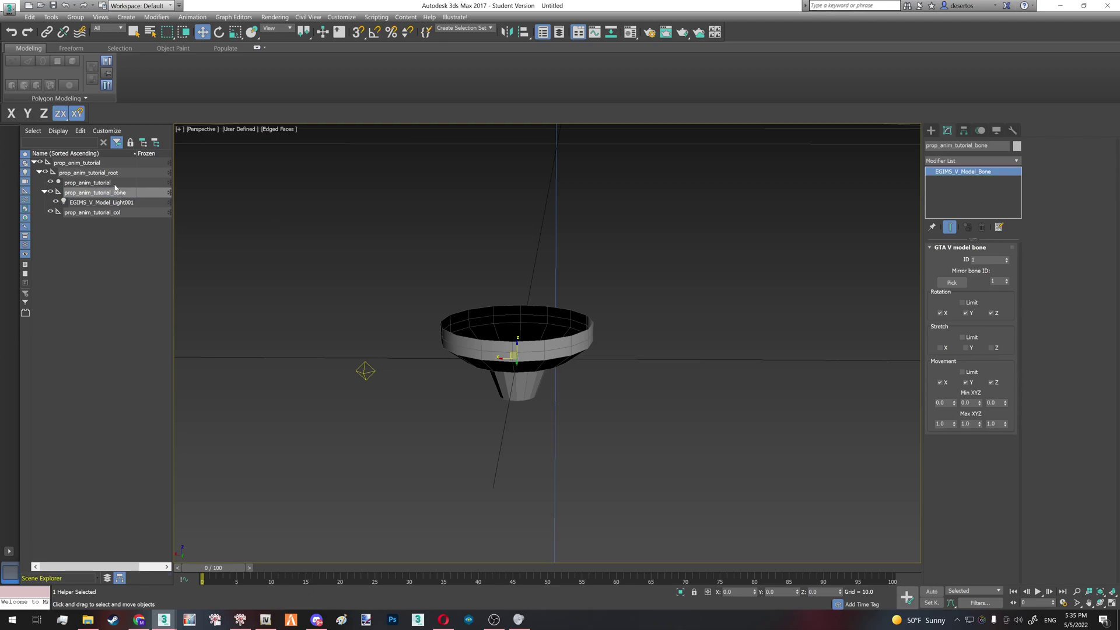
pyautogui.click(115, 184)
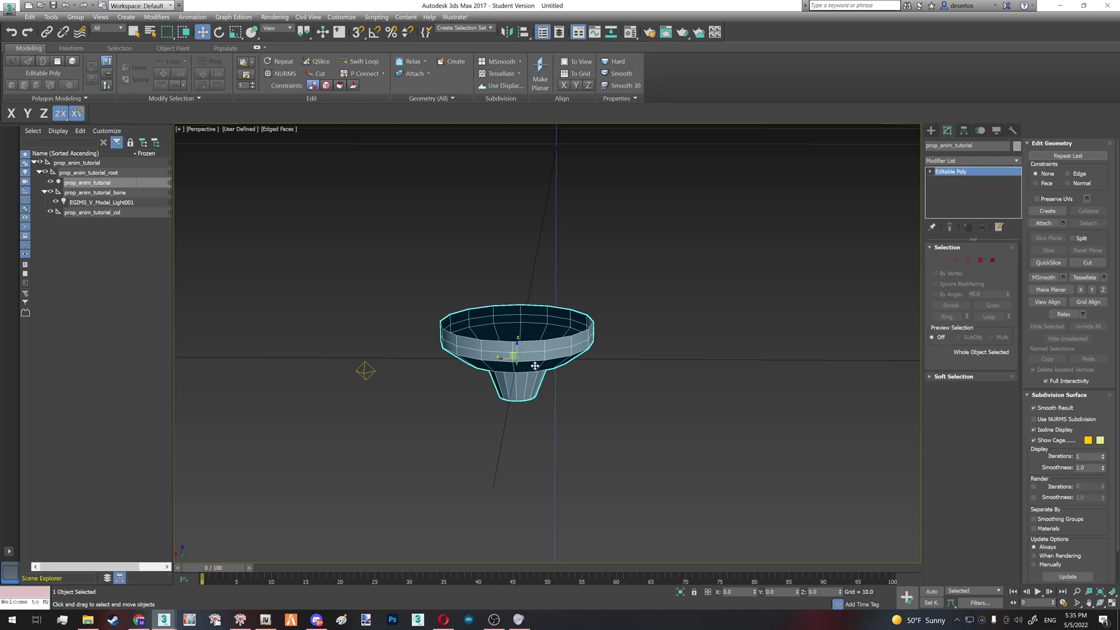
pyautogui.click(980, 264)
pyautogui.keyDown('alt'); pyautogui.moveTo(555, 328); pyautogui.dragTo(575, 280, button='middle'); pyautogui.keyUp('alt')
pyautogui.press('F3')
pyautogui.moveTo(470, 393); pyautogui.dragTo(601, 430)
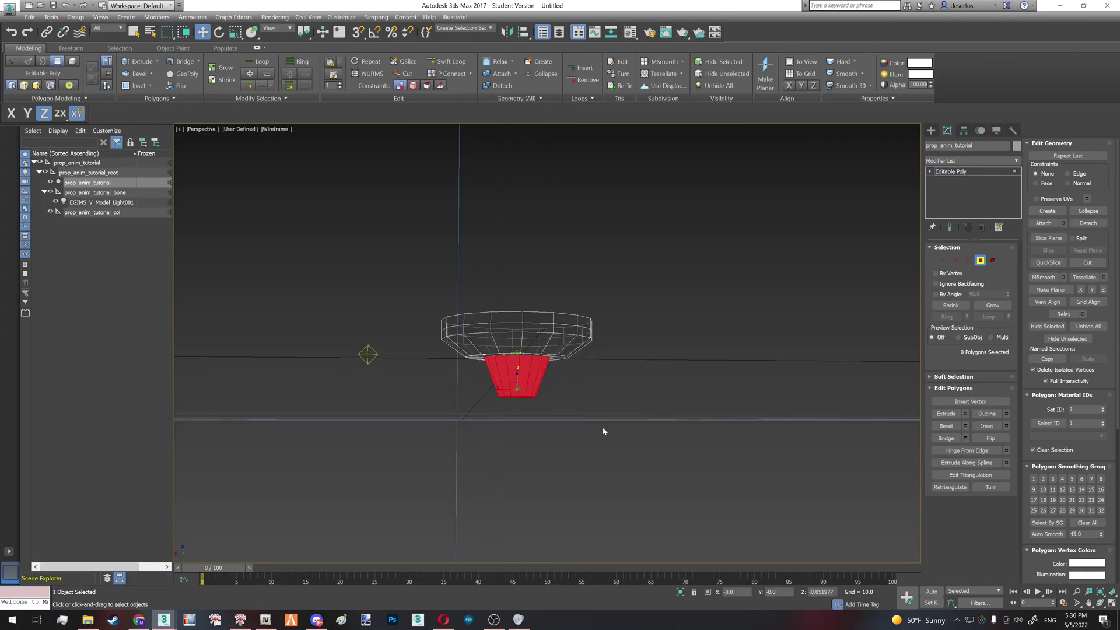
# Step: Enable viewport clipping in the perspective view and widen its near and far limits
pyautogui.press('F3')
pyautogui.scroll(3, 514, 373)
pyautogui.scroll(-5, 508, 377)
pyautogui.scroll(2, 507, 378)
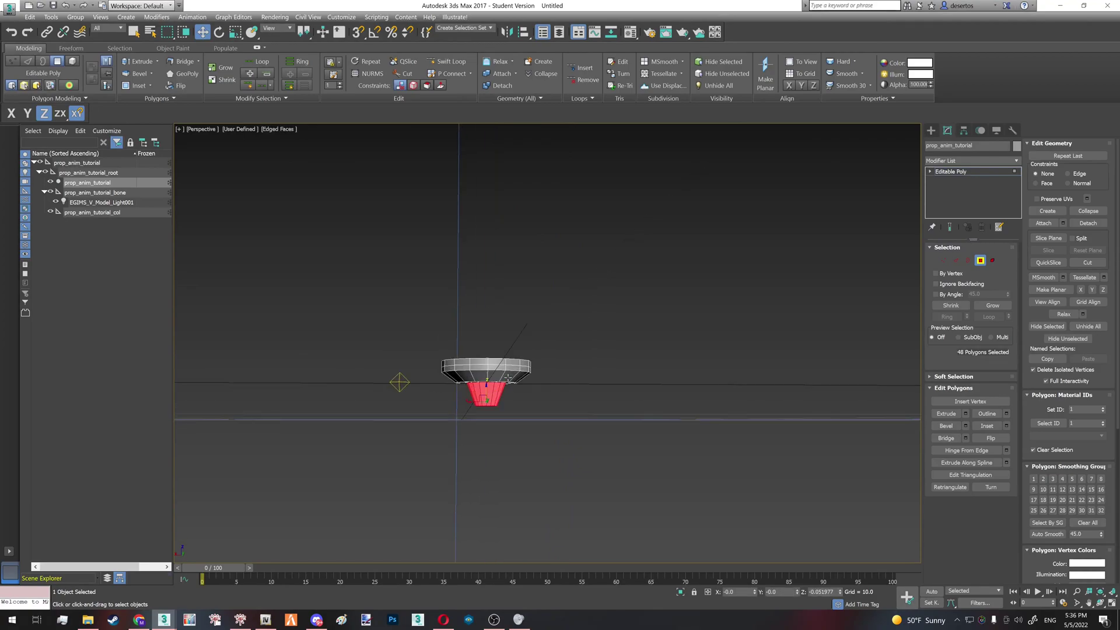
pyautogui.scroll(2, 509, 378)
pyautogui.click(201, 129)
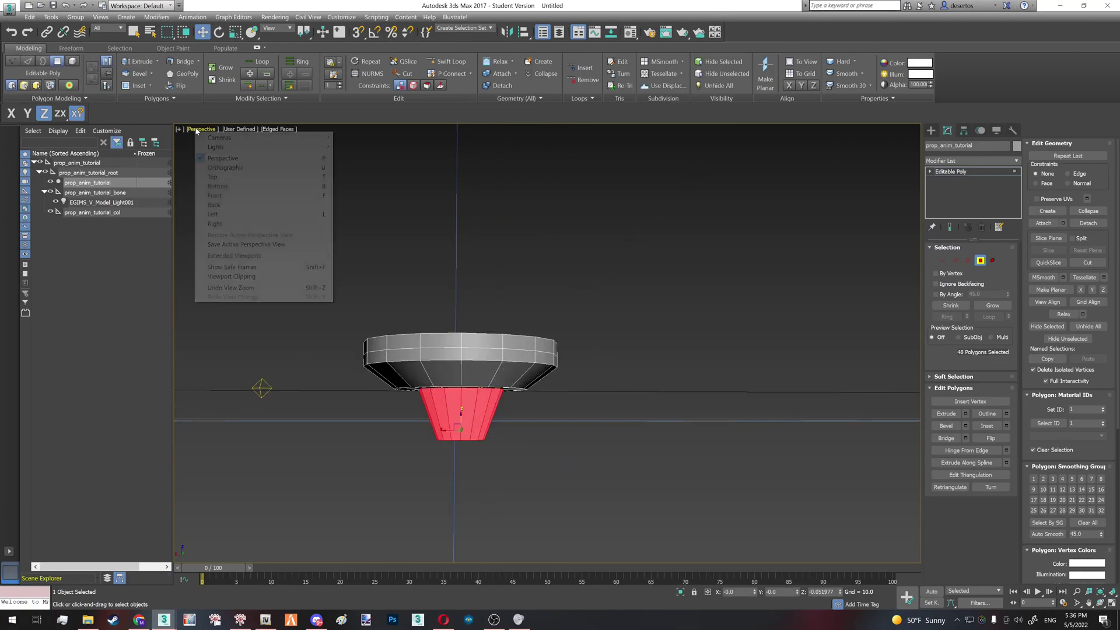
pyautogui.click(238, 276)
pyautogui.moveTo(917, 168); pyautogui.dragTo(918, 132)
pyautogui.moveTo(918, 520); pyautogui.dragTo(918, 554)
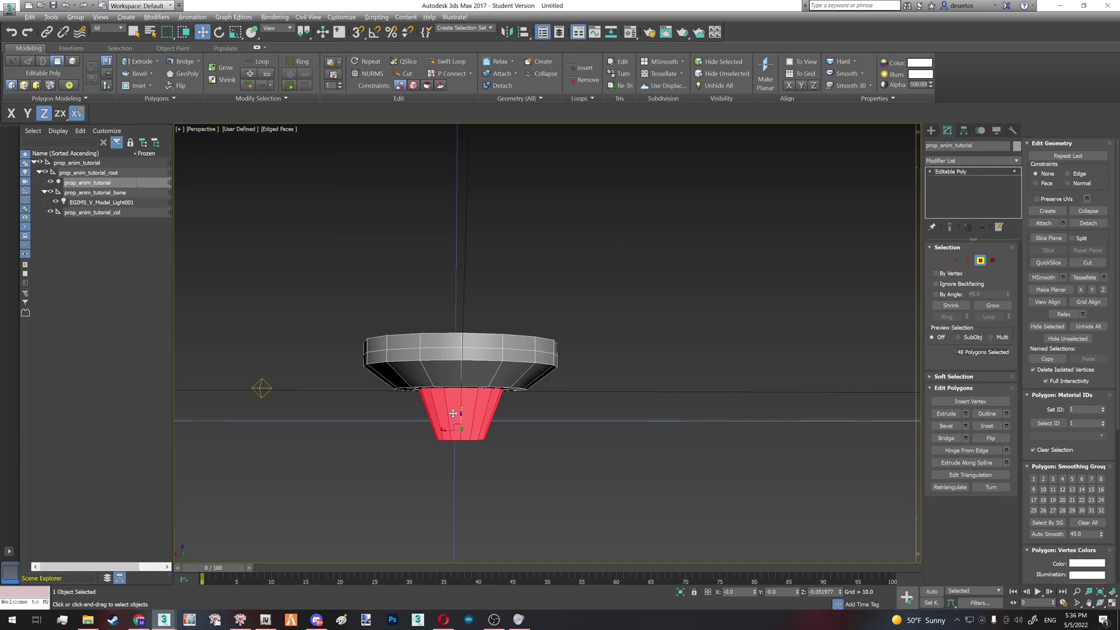
# Step: Detach the tapered stem polygons from the prop mesh as a separate object and leave polygon editing
pyautogui.scroll(3, 460, 411)
pyautogui.keyDown('alt'); pyautogui.moveTo(470, 407); pyautogui.dragTo(531, 374, button='middle'); pyautogui.keyUp('alt')
pyautogui.scroll(-1, 522, 398)
pyautogui.press('F3')
pyautogui.moveTo(442, 383); pyautogui.dragTo(491, 462)
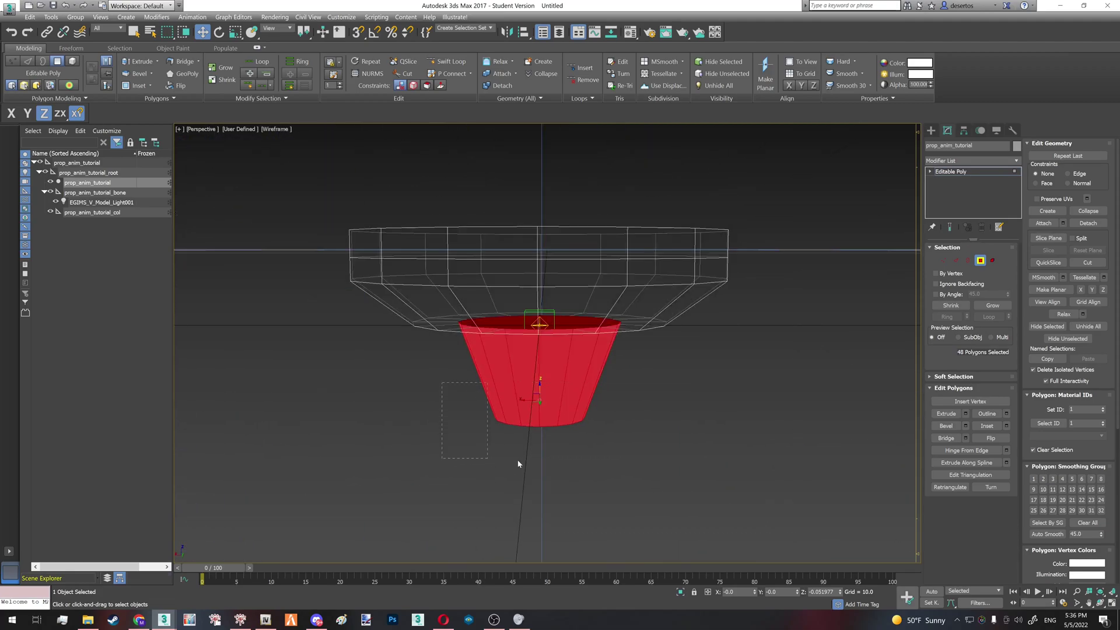
pyautogui.press('F3')
pyautogui.click(1088, 223)
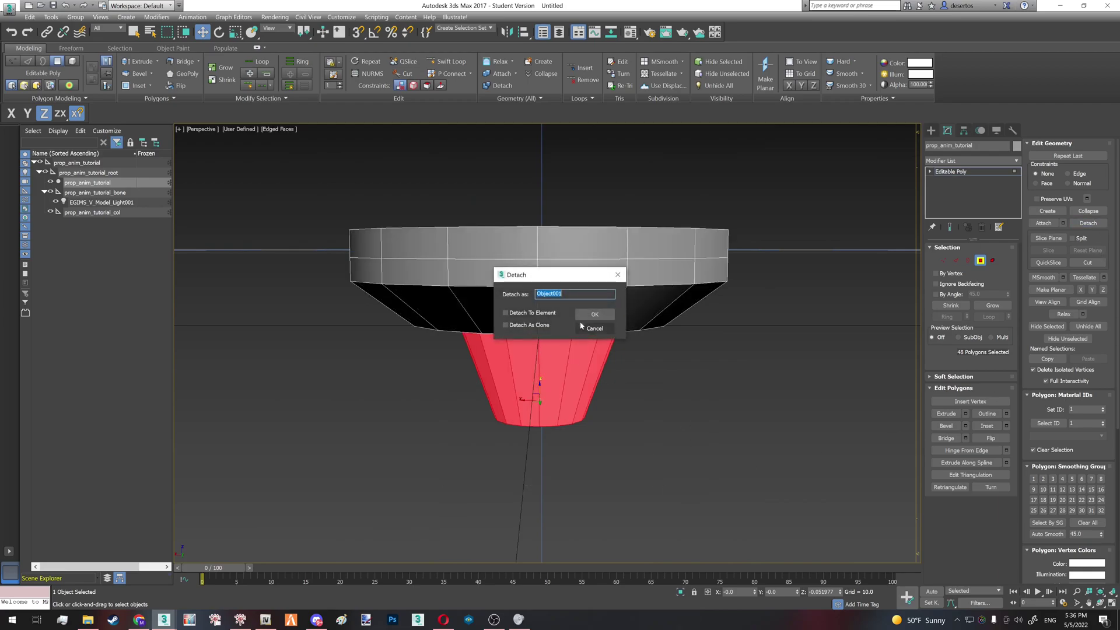
pyautogui.click(593, 314)
pyautogui.press('4')
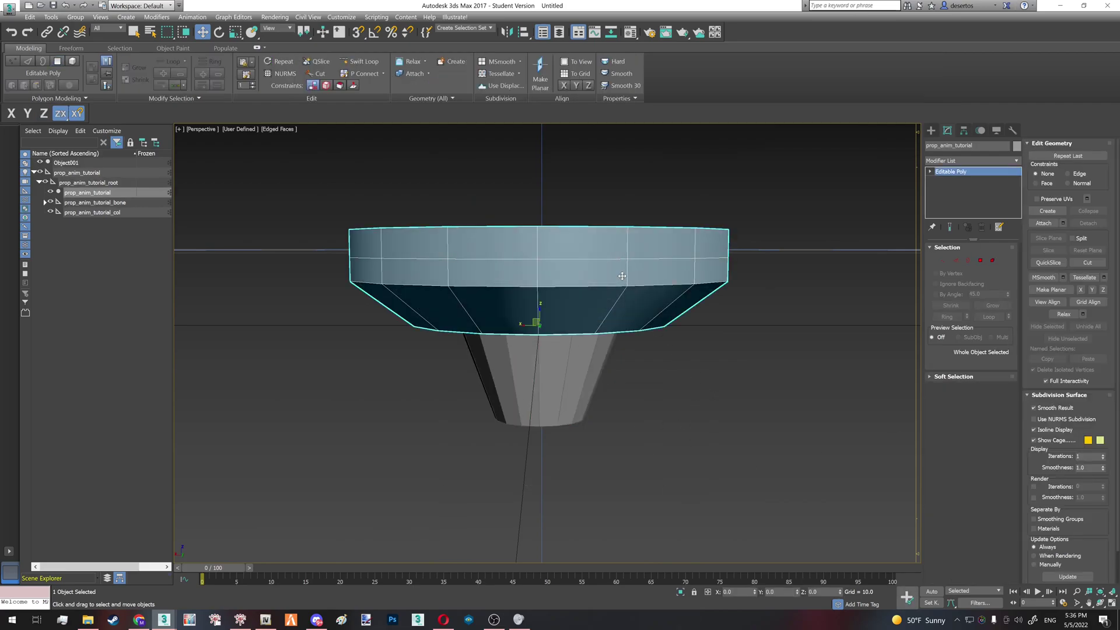
# Step: Isolate the bowl and the detached stem in turn to inspect each separated mesh
pyautogui.hotkey('alt', 'q')
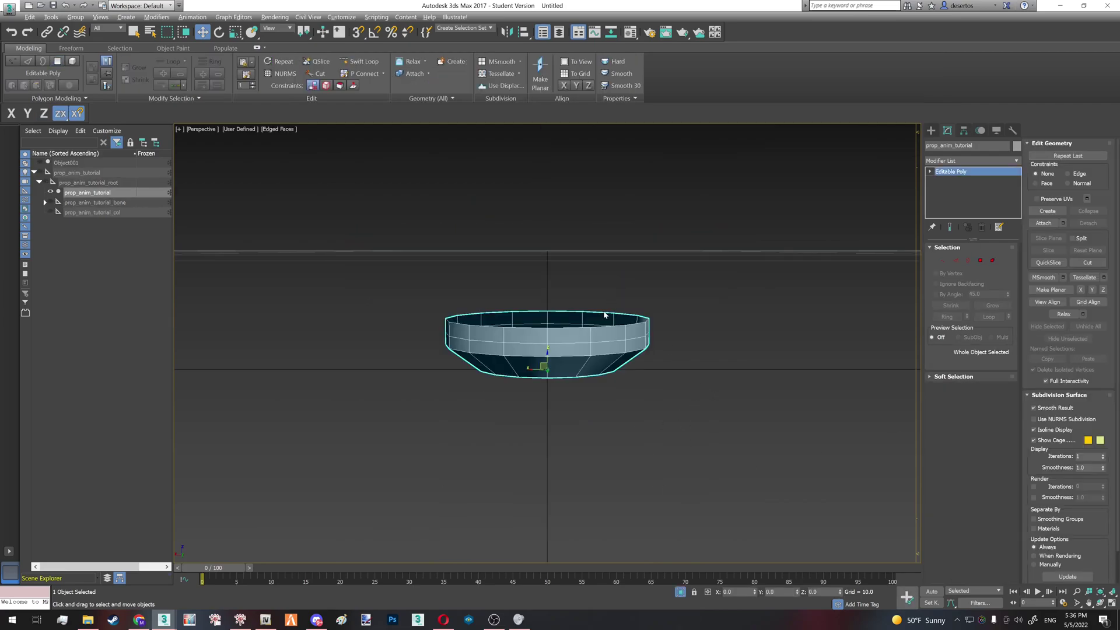
pyautogui.click(680, 592)
pyautogui.click(551, 419)
pyautogui.hotkey('alt', 'q')
pyautogui.click(681, 592)
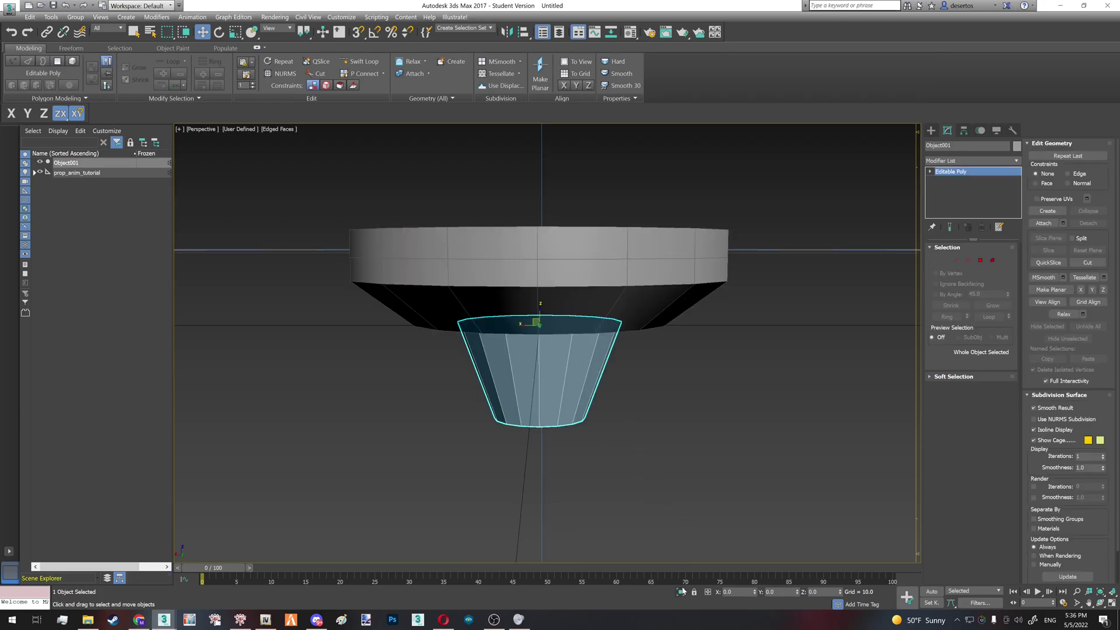
pyautogui.click(639, 442)
# Step: Rename the bowl mesh as prop_anim_tutorial_high_1
pyautogui.click(487, 277)
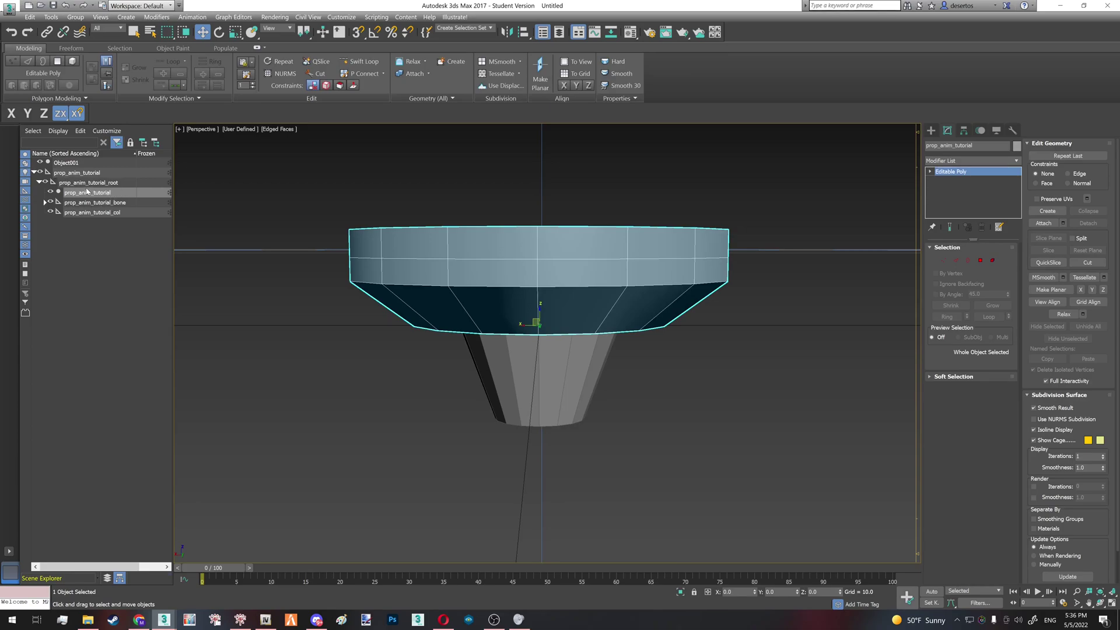
pyautogui.moveTo(536, 290)
pyautogui.keyDown('alt'); pyautogui.mouseDown(button='middle')
pyautogui.moveTo(534, 315)
pyautogui.moveTo(535, 290)
pyautogui.mouseUp(button='middle'); pyautogui.keyUp('alt')
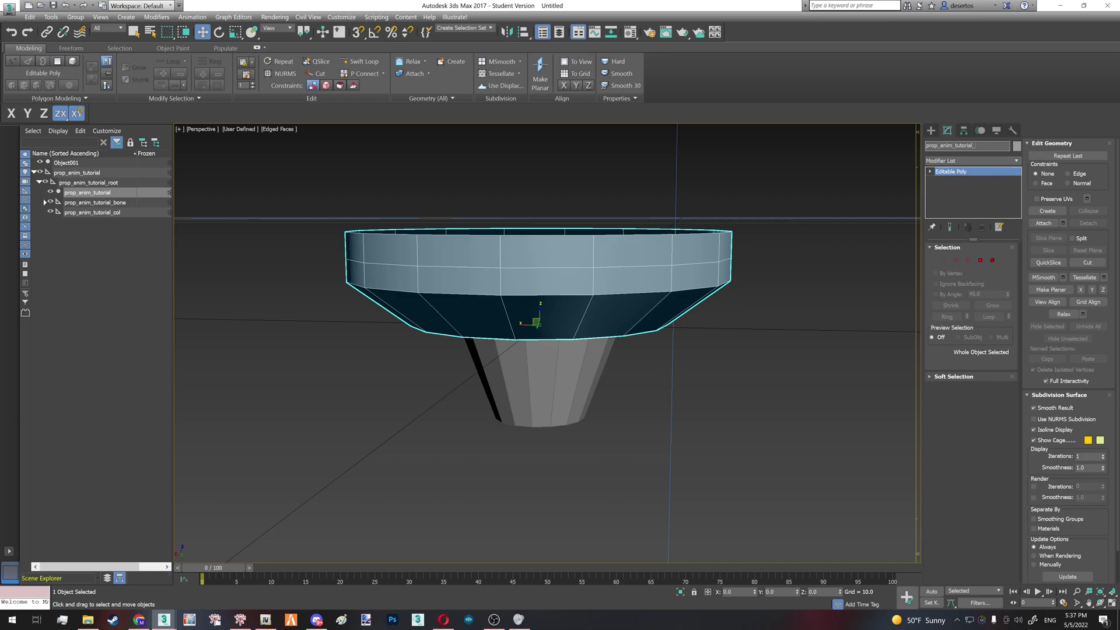
pyautogui.write('igh_1')
pyautogui.click(142, 268)
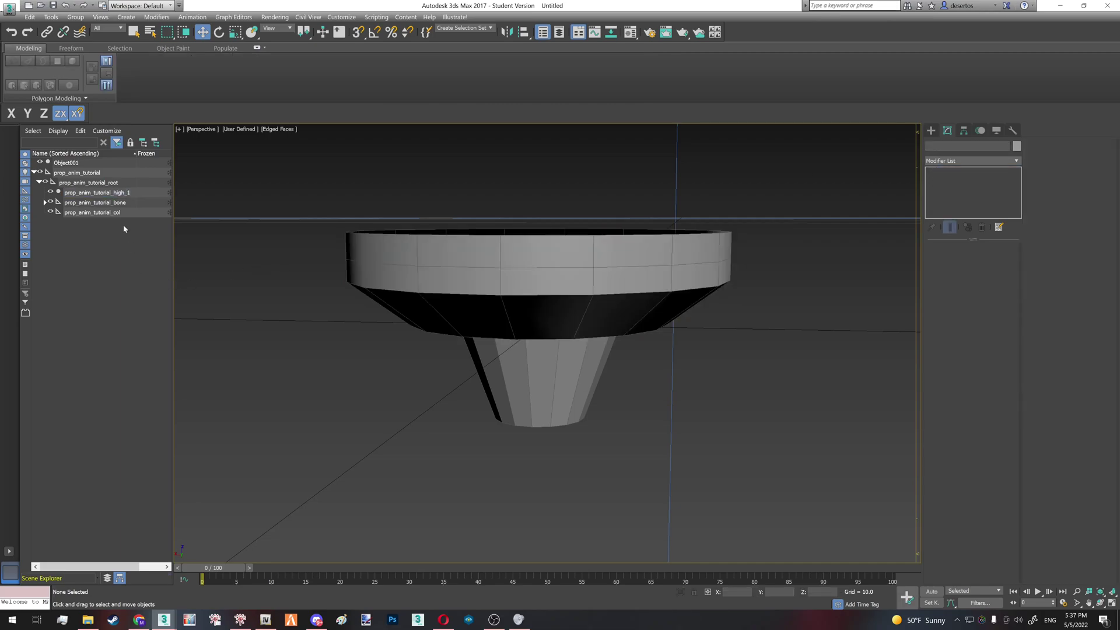
# Step: Rename the detached stem mesh Object001 as prop_anim_tutorial_high_0
pyautogui.click(118, 195)
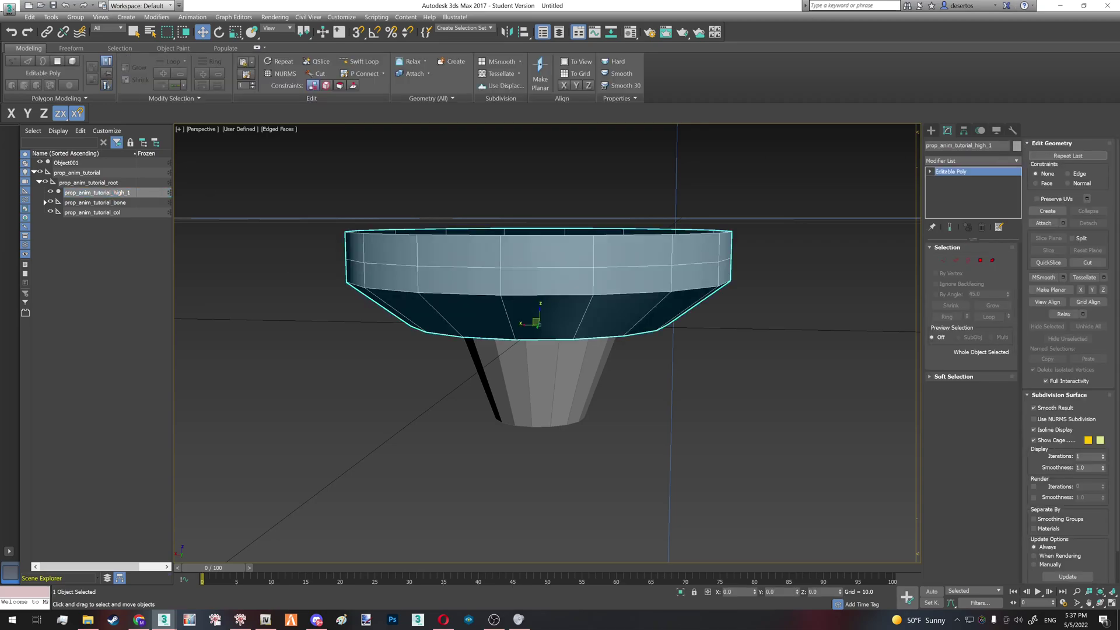
pyautogui.click(77, 286)
pyautogui.click(66, 163)
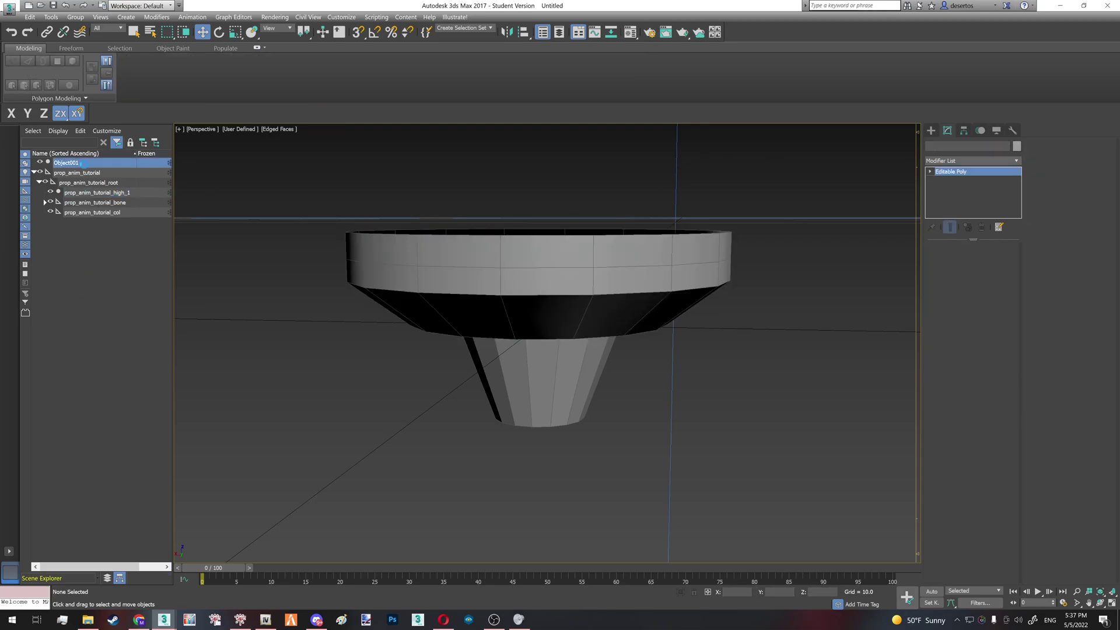
pyautogui.click(945, 146)
pyautogui.write('prop_anim_tutorial_high_1')
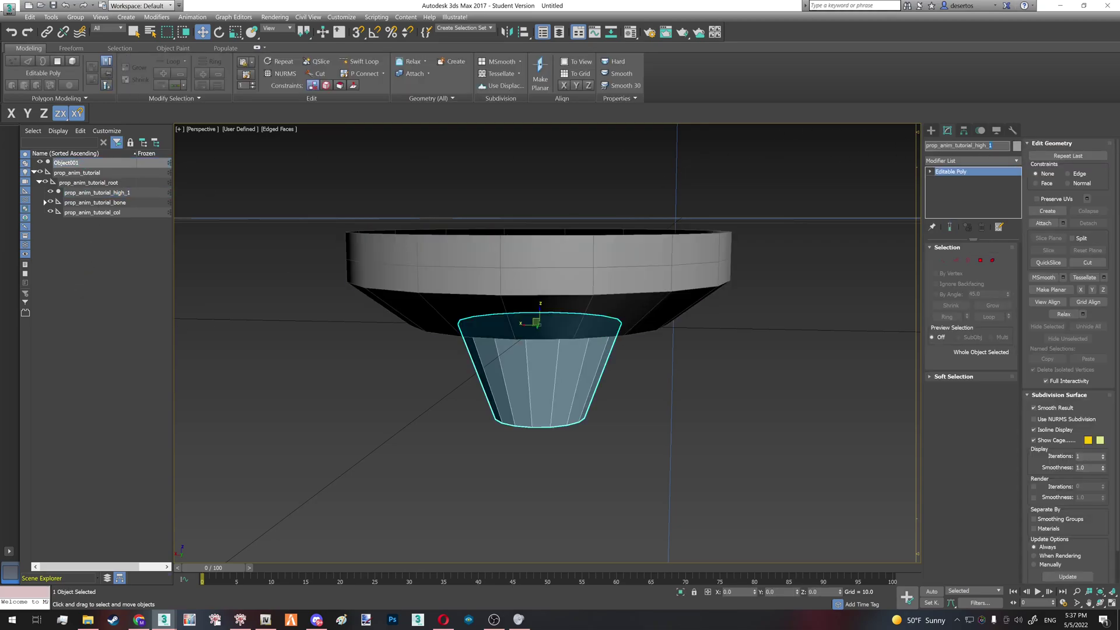
pyautogui.click(129, 289)
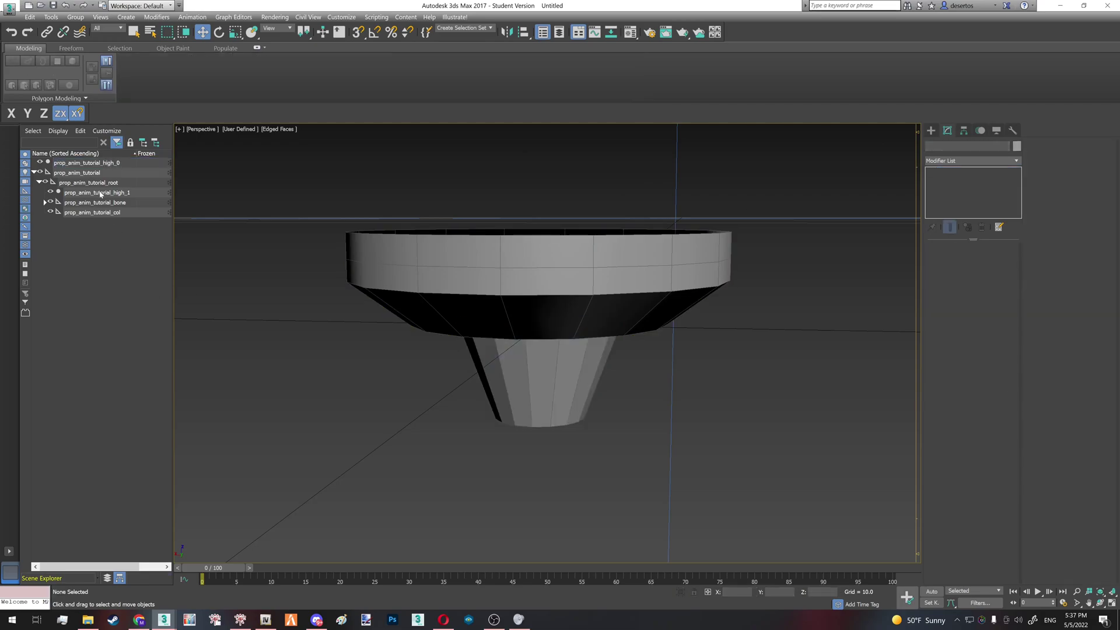
# Step: Parent prop_anim_tutorial_high_0 to prop_anim_tutorial_bone and prop_anim_tutorial_high_1 to prop_anim_tutorial_root
pyautogui.click(45, 202)
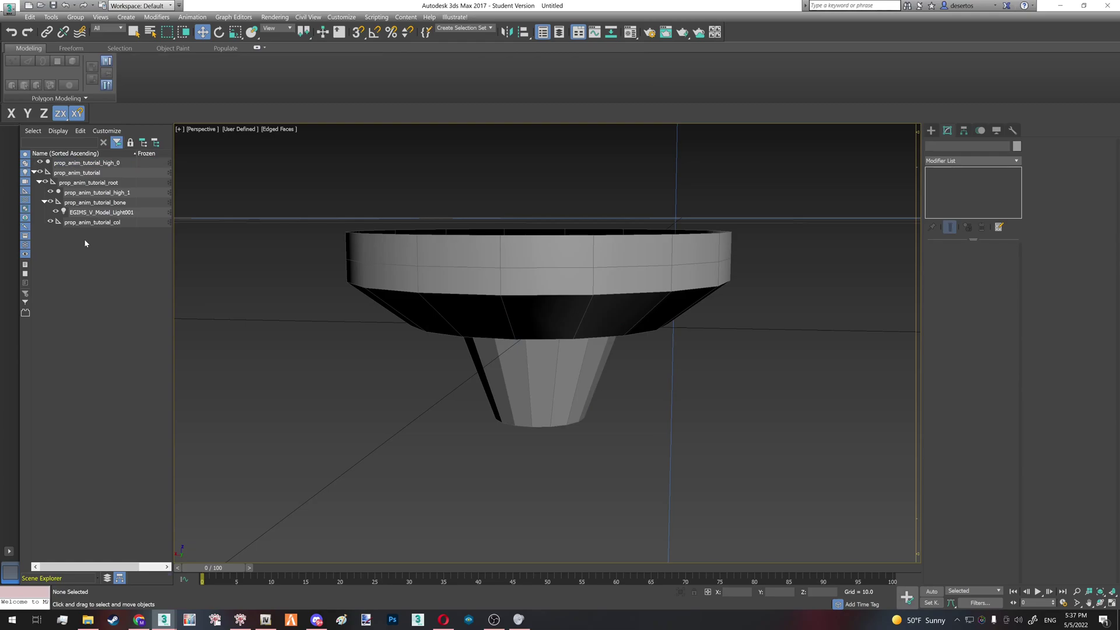
pyautogui.click(92, 165)
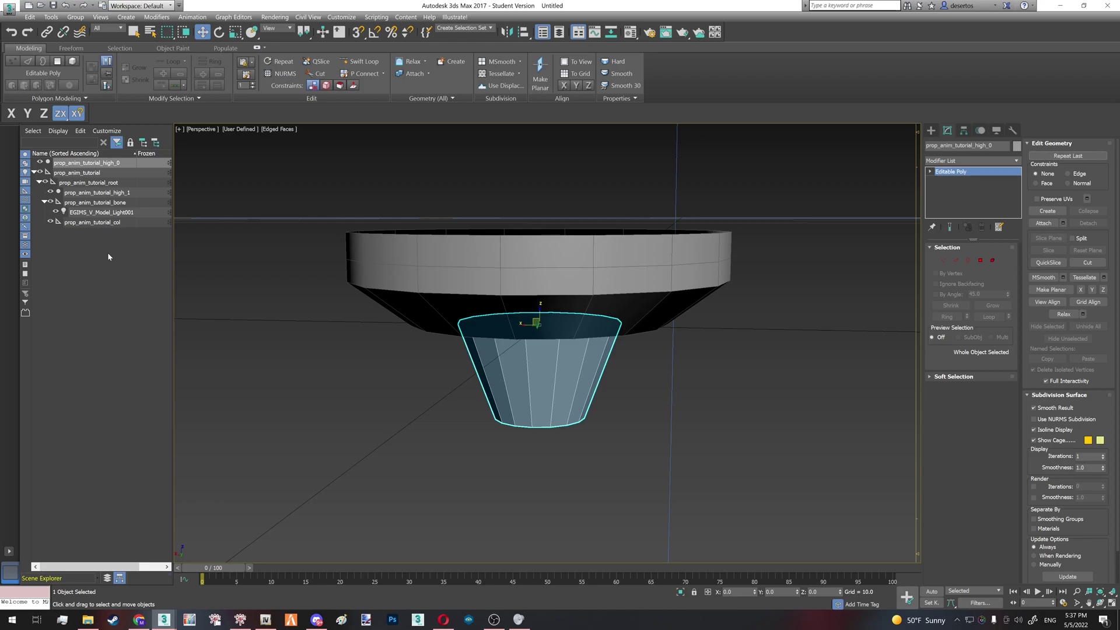
pyautogui.click(101, 174)
pyautogui.click(76, 163)
pyautogui.click(92, 212)
pyautogui.click(92, 164)
pyautogui.click(87, 193)
pyautogui.moveTo(87, 193); pyautogui.dragTo(114, 203)
pyautogui.click(96, 164)
pyautogui.click(102, 265)
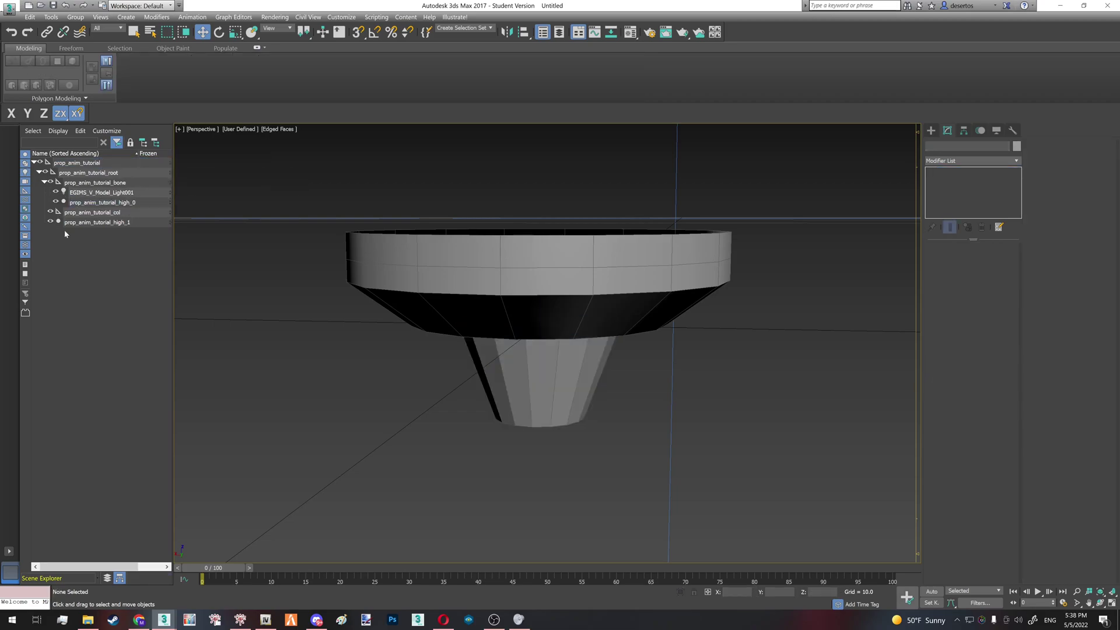
# Step: Examine the parent-child hierarchy of the prop's bones, meshes, light and collision in the scene tree and in Schematic View
pyautogui.click(45, 182)
pyautogui.click(44, 183)
pyautogui.click(82, 163)
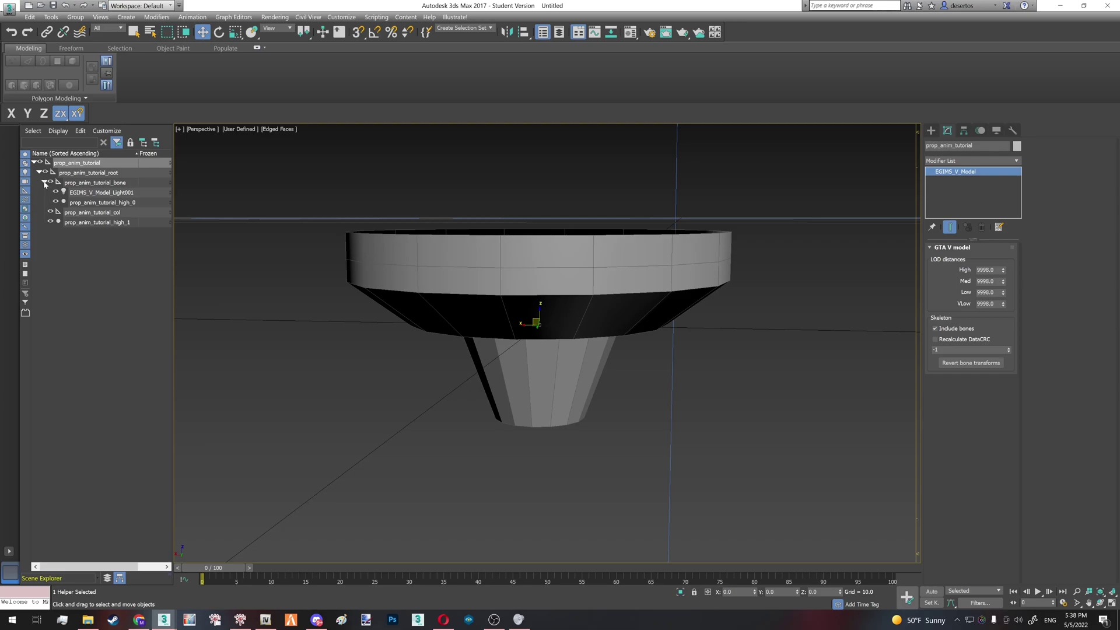
pyautogui.click(105, 241)
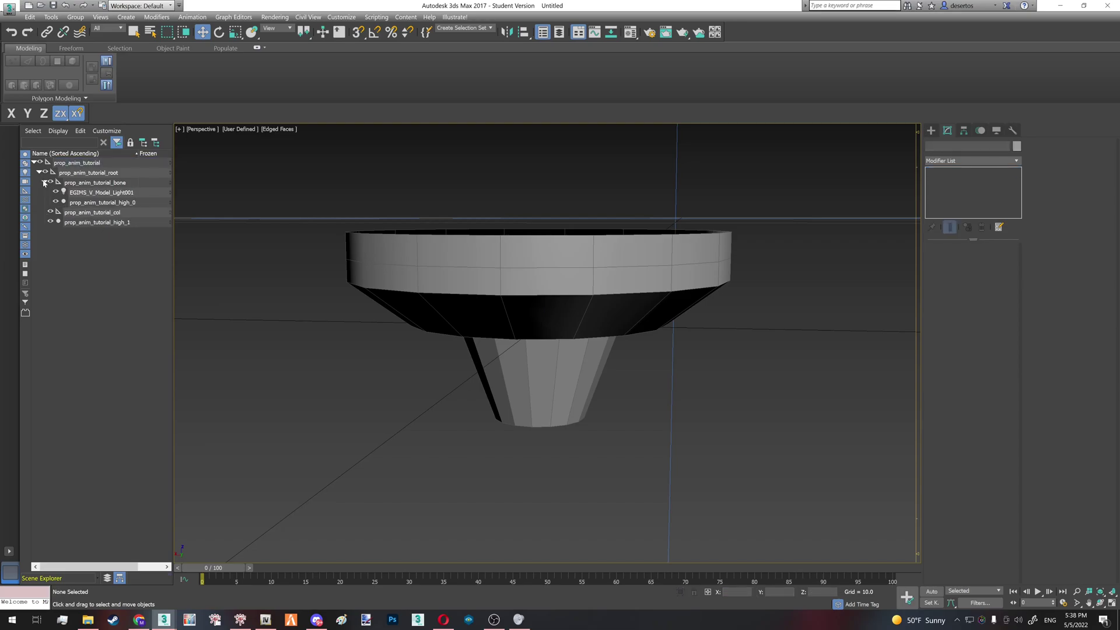
pyautogui.scroll(-2, 525, 268)
pyautogui.moveTo(527, 268); pyautogui.dragTo(538, 267, button='middle')
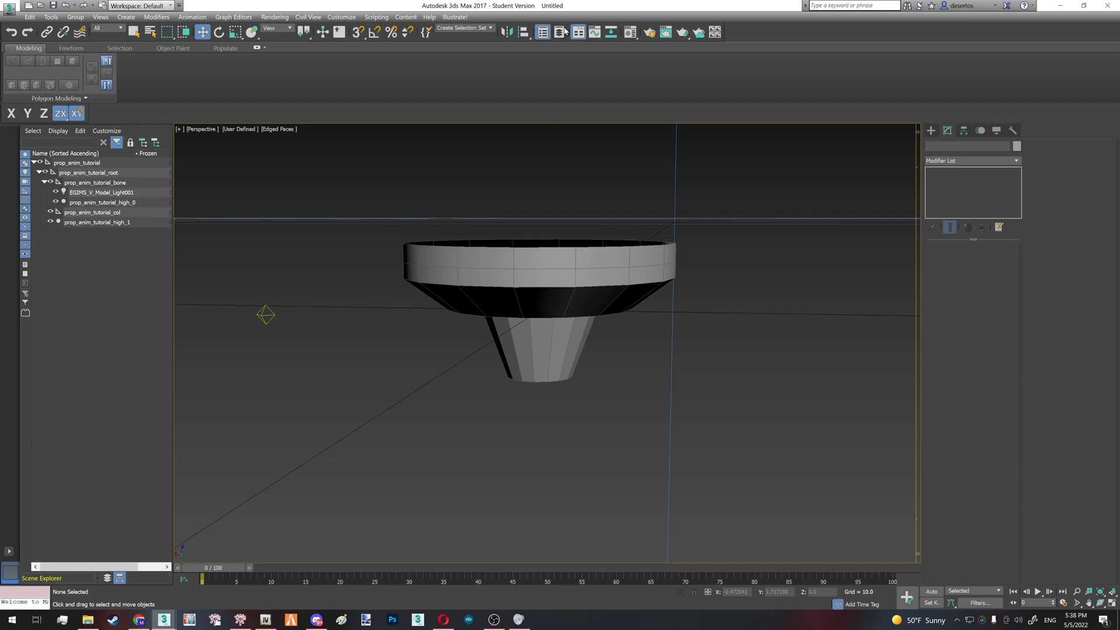
pyautogui.click(628, 33)
pyautogui.scroll(2, 602, 270)
pyautogui.moveTo(562, 207); pyautogui.dragTo(571, 213, button='middle')
pyautogui.click(534, 181)
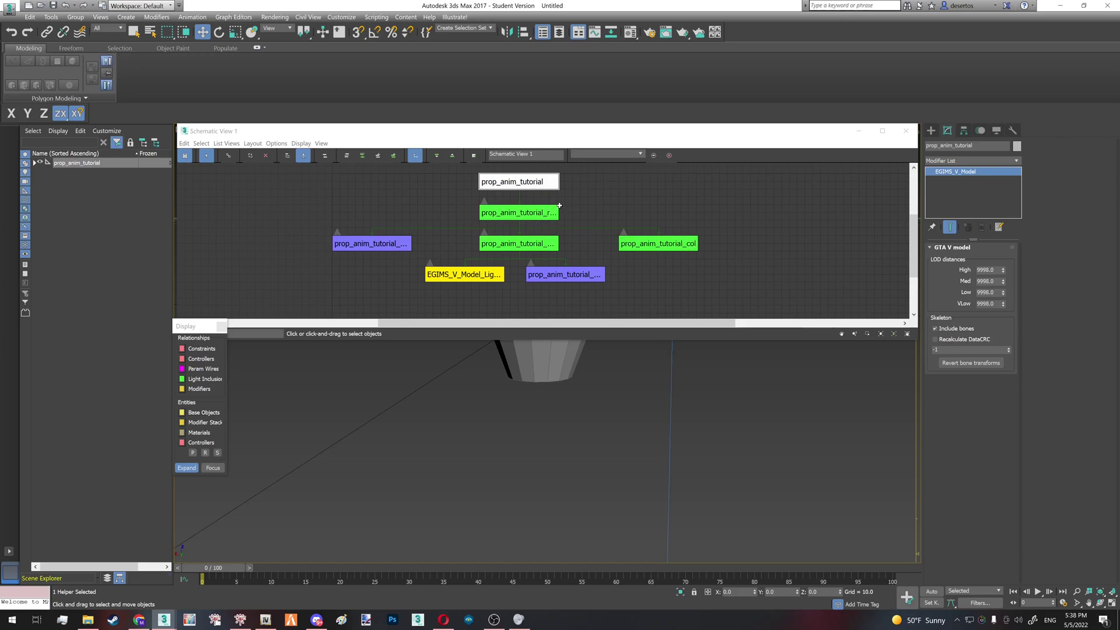
pyautogui.click(549, 211)
pyautogui.click(521, 241)
pyautogui.click(640, 244)
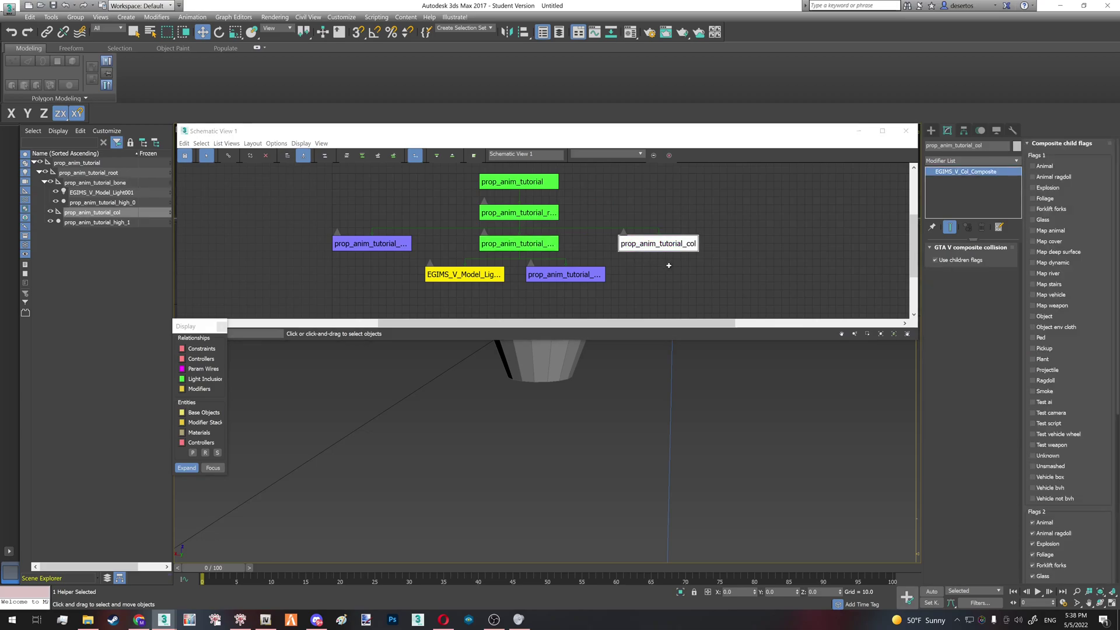
pyautogui.click(388, 243)
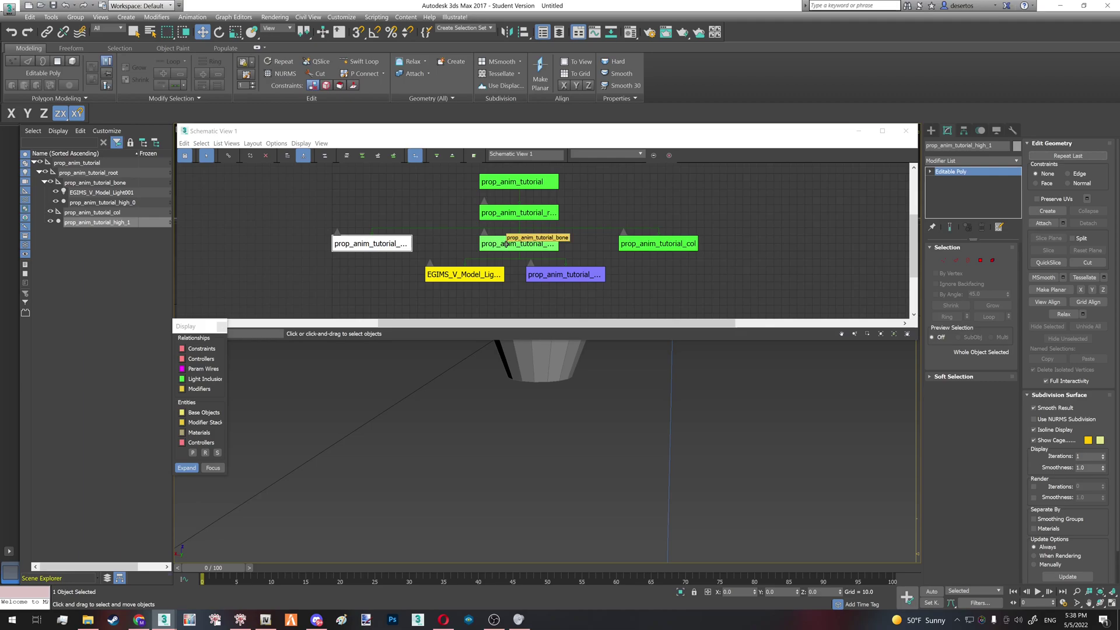
pyautogui.click(507, 243)
pyautogui.click(479, 272)
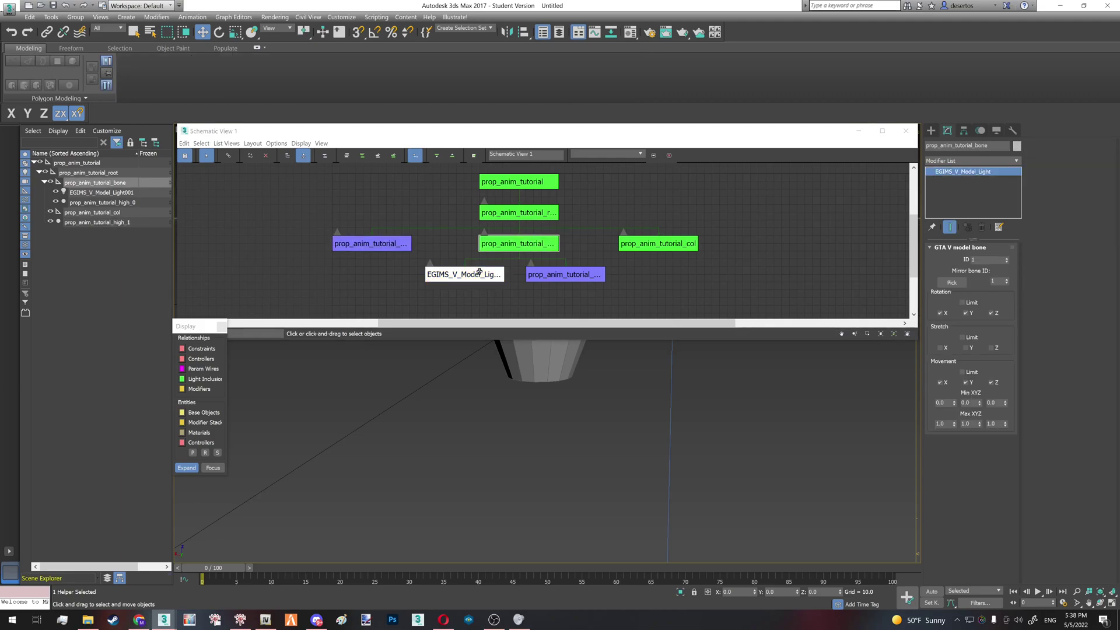
pyautogui.click(545, 271)
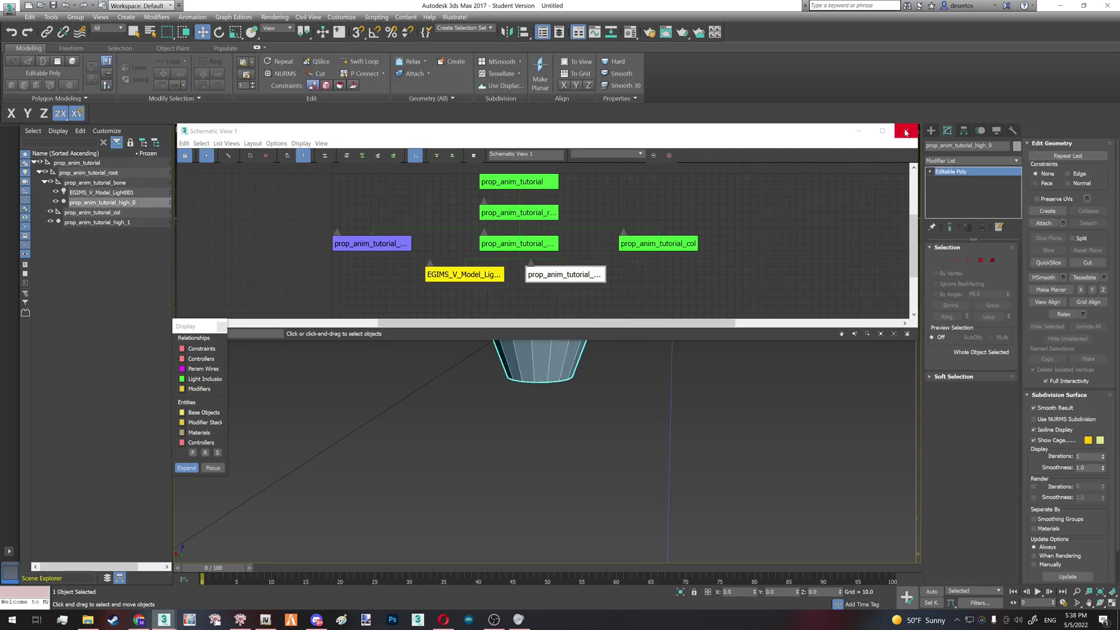
pyautogui.click(905, 132)
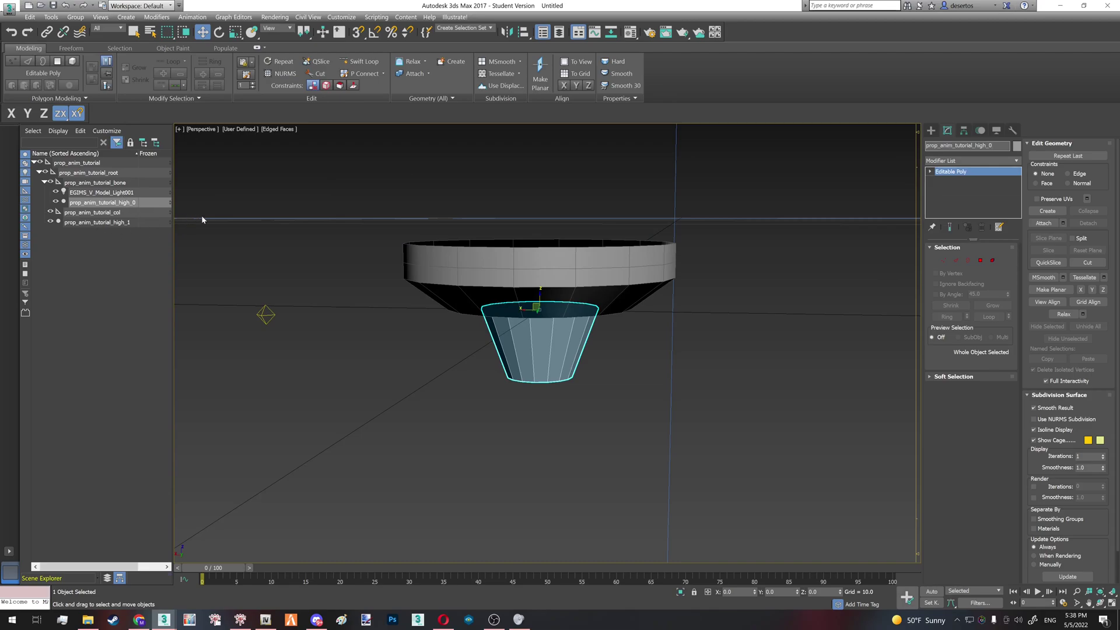
pyautogui.moveTo(505, 290); pyautogui.dragTo(553, 259, button='middle')
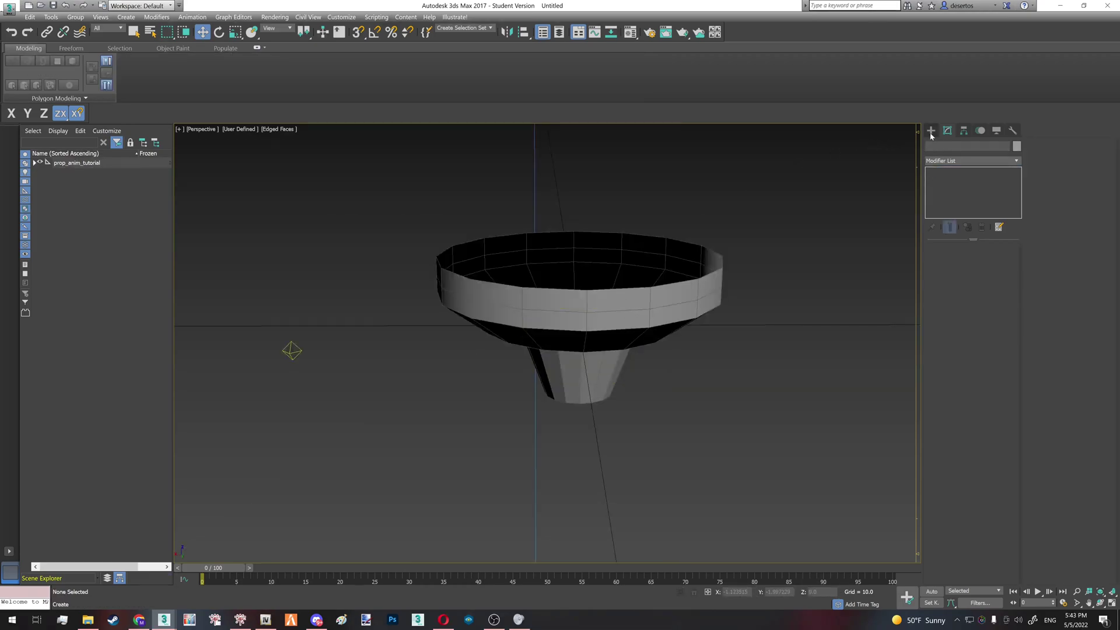
# Step: Create a box primitive about 0.26 long and 0.11 high over the prop for its collision
pyautogui.click(931, 130)
pyautogui.click(943, 145)
pyautogui.click(931, 145)
pyautogui.click(950, 191)
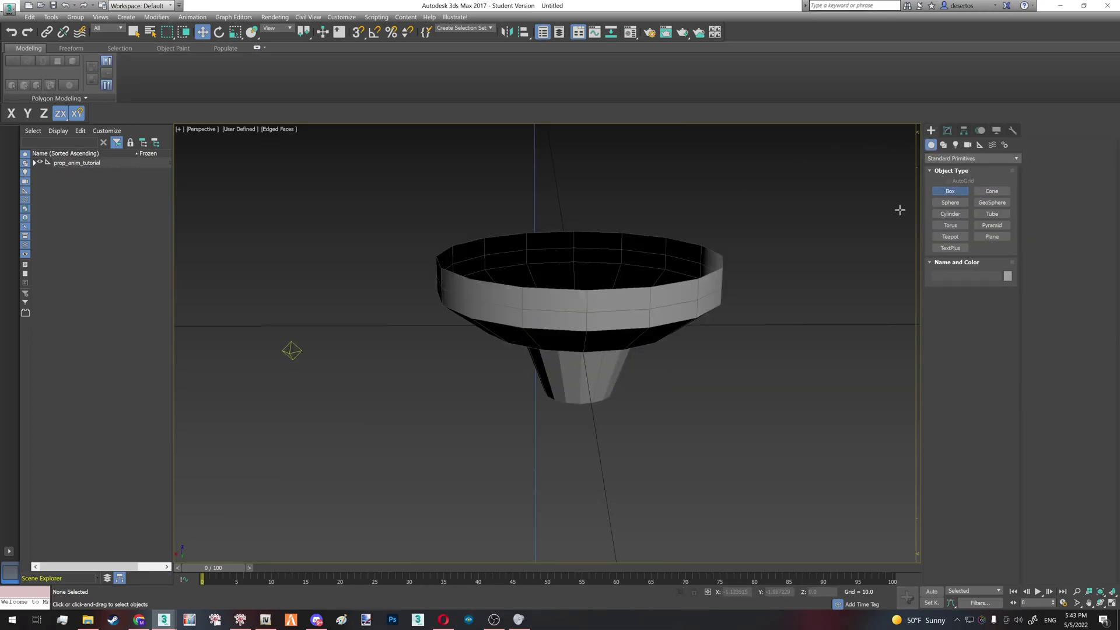
pyautogui.scroll(-5, 577, 290)
pyautogui.moveTo(511, 270); pyautogui.dragTo(640, 360)
pyautogui.click(573, 296)
pyautogui.press('w')
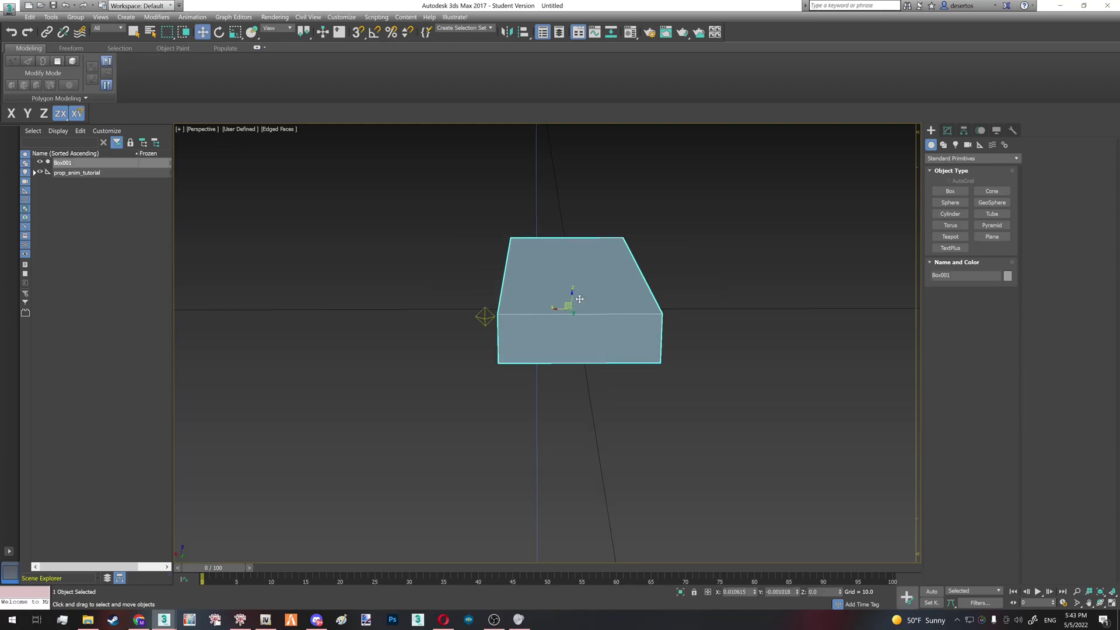
# Step: Move the box to about X -0.008, Z -0.043 to enclose the bowl and set its width to about 0.283
pyautogui.press('F3')
pyautogui.moveTo(573, 295); pyautogui.dragTo(573, 312)
pyautogui.keyDown('alt'); pyautogui.moveTo(574, 312); pyautogui.dragTo(688, 368, button='middle'); pyautogui.keyUp('alt')
pyautogui.click(947, 130)
pyautogui.moveTo(1003, 272); pyautogui.dragTo(989, 440)
pyautogui.keyDown('alt'); pyautogui.moveTo(648, 300); pyautogui.dragTo(699, 344, button='middle'); pyautogui.keyUp('alt')
pyautogui.moveTo(585, 305); pyautogui.dragTo(595, 306)
pyautogui.moveTo(1003, 272)
pyautogui.mouseDown()
pyautogui.moveTo(1003, 298)
pyautogui.moveTo(1005, 264)
pyautogui.moveTo(1004, 279)
pyautogui.mouseUp()
pyautogui.keyDown('alt'); pyautogui.moveTo(687, 320); pyautogui.dragTo(569, 330, button='middle'); pyautogui.keyUp('alt')
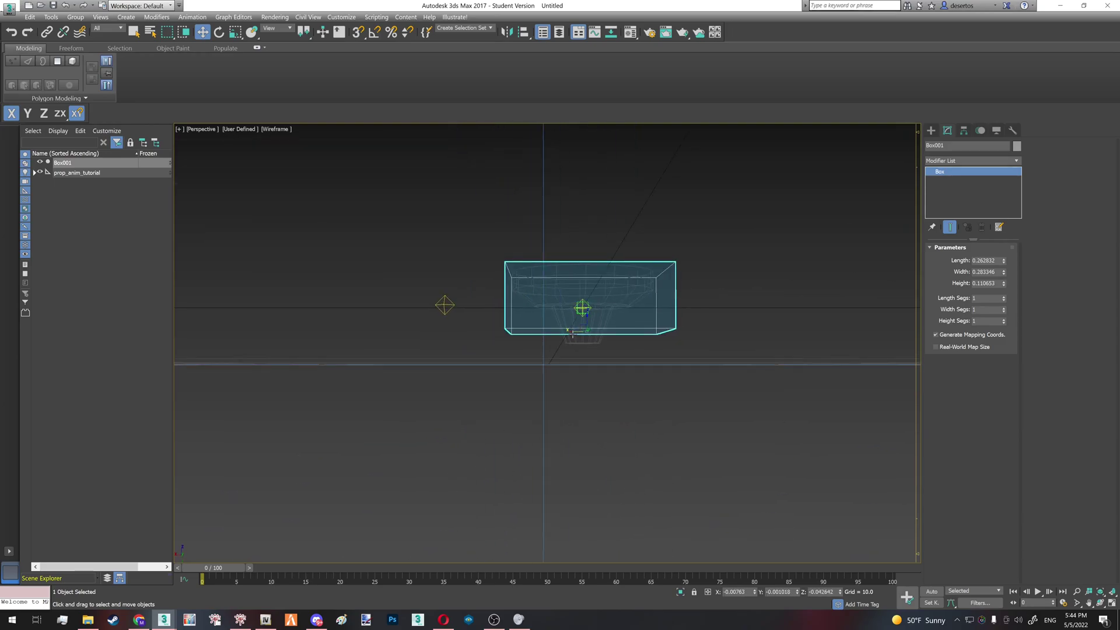
# Step: Convert the box to an Editable Poly and lower its four bottom vertices to cover the stem
pyautogui.rightClick(993, 188)
pyautogui.click(1026, 250)
pyautogui.press('1')
pyautogui.moveTo(484, 326); pyautogui.dragTo(676, 365)
pyautogui.scroll(2, 574, 320)
pyautogui.moveTo(575, 321); pyautogui.dragTo(587, 398)
# Step: Scale the box's four bottom vertices inward to taper it toward the stem and leave vertex editing
pyautogui.press('r')
pyautogui.moveTo(586, 324)
pyautogui.keyDown('alt'); pyautogui.mouseDown(button='middle')
pyautogui.moveTo(607, 299)
pyautogui.moveTo(650, 286)
pyautogui.moveTo(583, 290)
pyautogui.mouseUp(button='middle'); pyautogui.keyUp('alt')
pyautogui.press('F3')
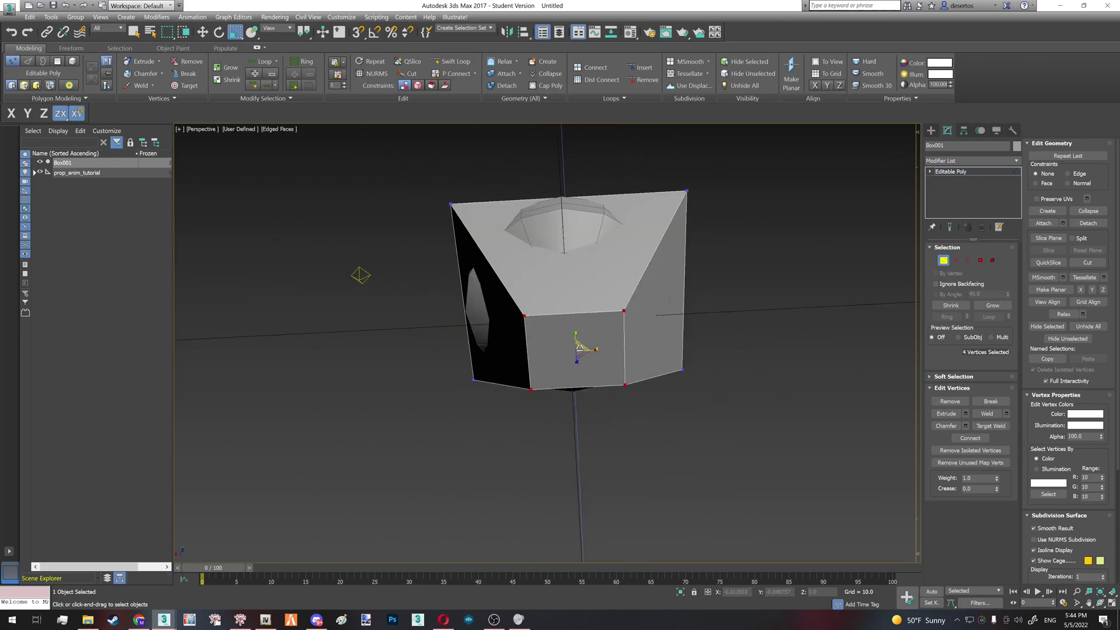
pyautogui.moveTo(579, 350); pyautogui.dragTo(579, 351)
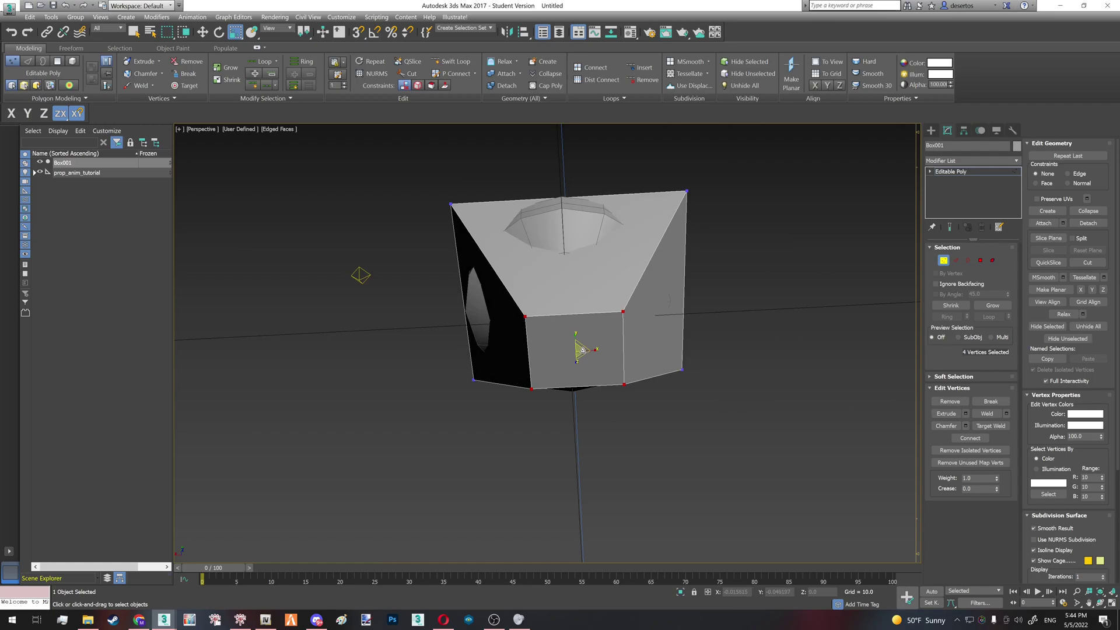
pyautogui.keyDown('alt'); pyautogui.moveTo(588, 270); pyautogui.dragTo(590, 227, button='middle'); pyautogui.keyUp('alt')
pyautogui.press('1')
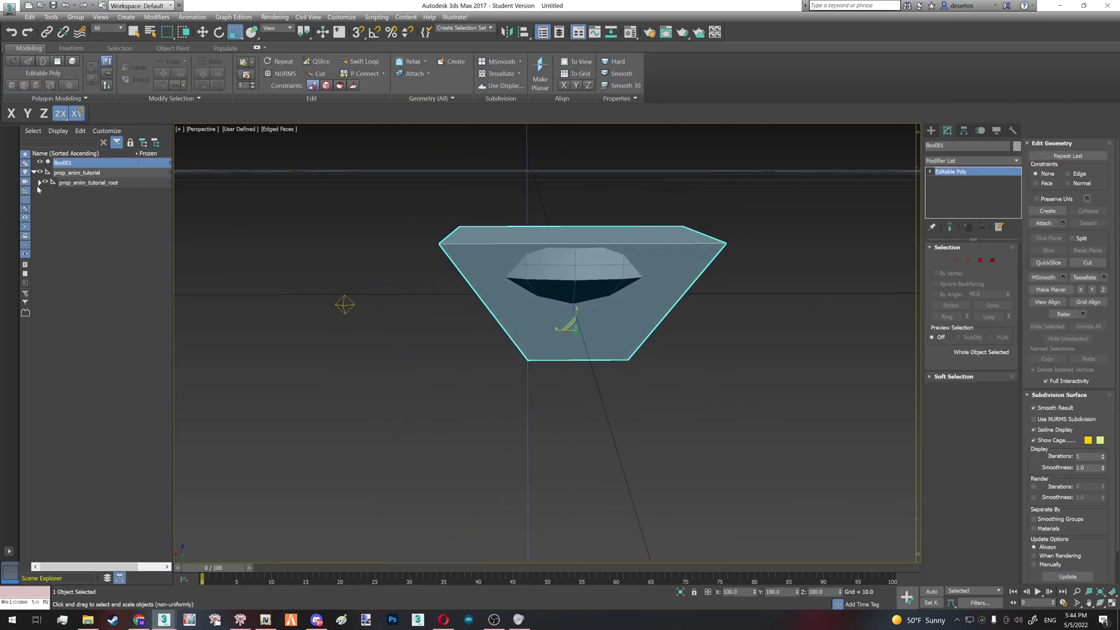
# Step: Rename the tapered box Box001 as prop_anim_tutorial_col, copying the name of the composite collision helper
pyautogui.click(39, 183)
pyautogui.click(108, 225)
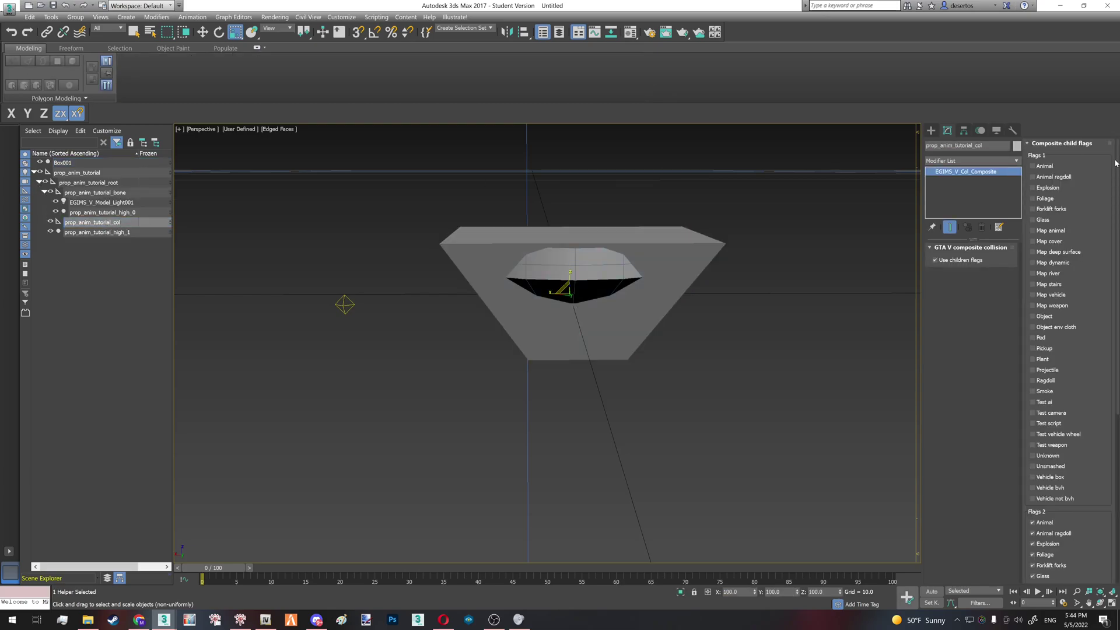
pyautogui.click(967, 145)
pyautogui.hotkey('ctrl', 'c')
pyautogui.click(80, 315)
pyautogui.click(63, 163)
pyautogui.hotkey('ctrl', 'v')
pyautogui.click(140, 309)
# Step: Parent the prop_anim_tutorial_col mesh to the prop_anim_tutorial_col composite collision helper
pyautogui.click(114, 163)
pyautogui.moveTo(114, 162); pyautogui.dragTo(102, 223)
pyautogui.click(96, 264)
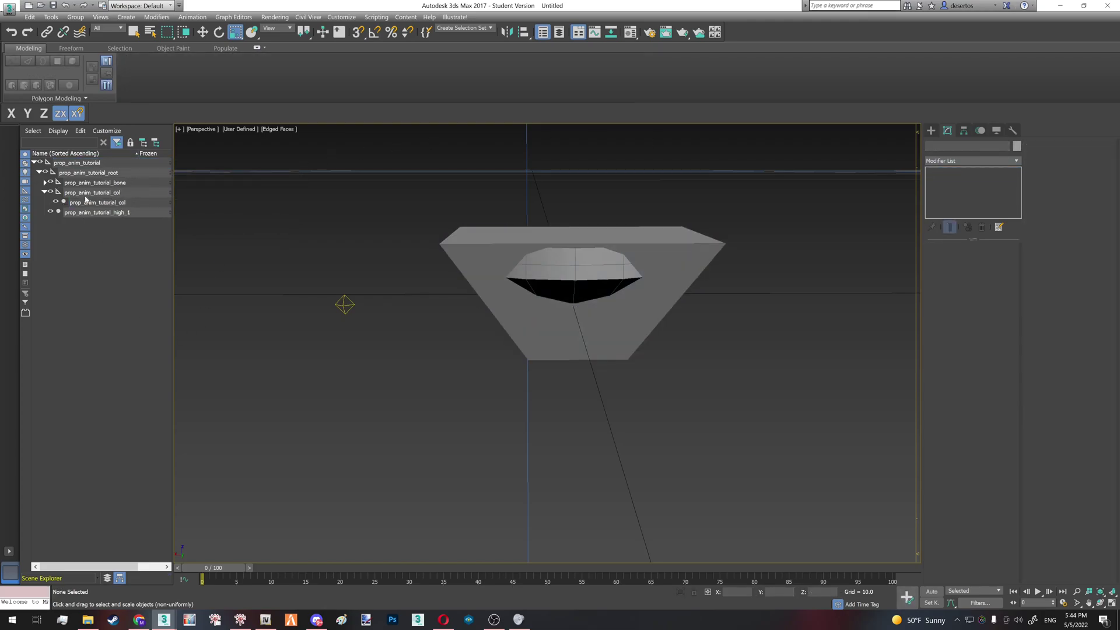
pyautogui.click(88, 193)
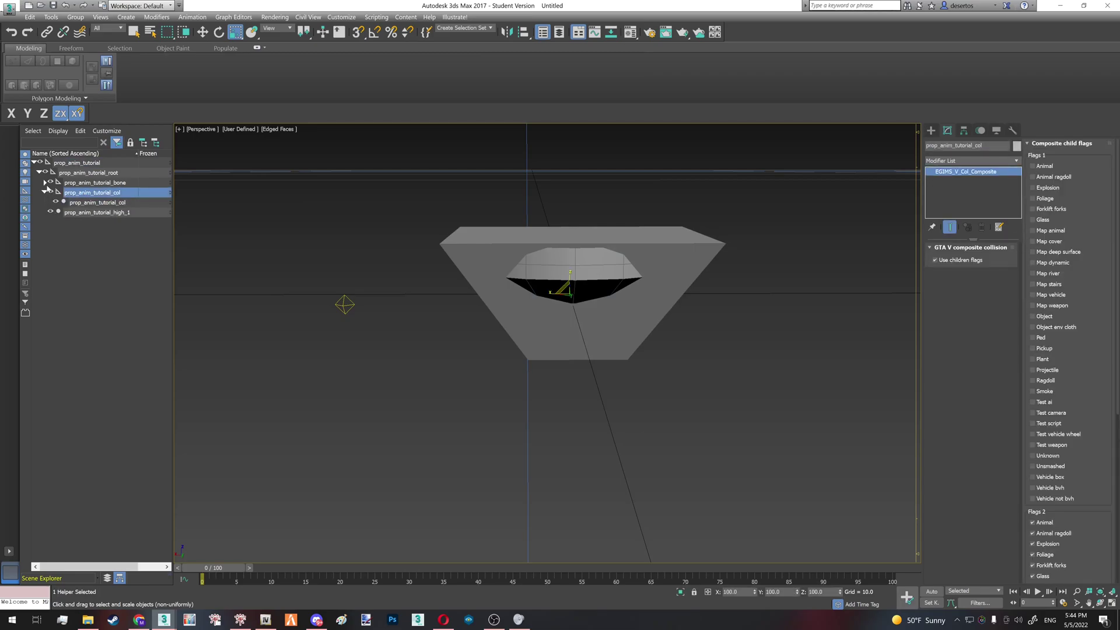
pyautogui.click(45, 183)
pyautogui.click(45, 183)
# Step: Select the prop_anim_tutorial_col mesh and change the first material slot to a GIMS V material
pyautogui.click(107, 202)
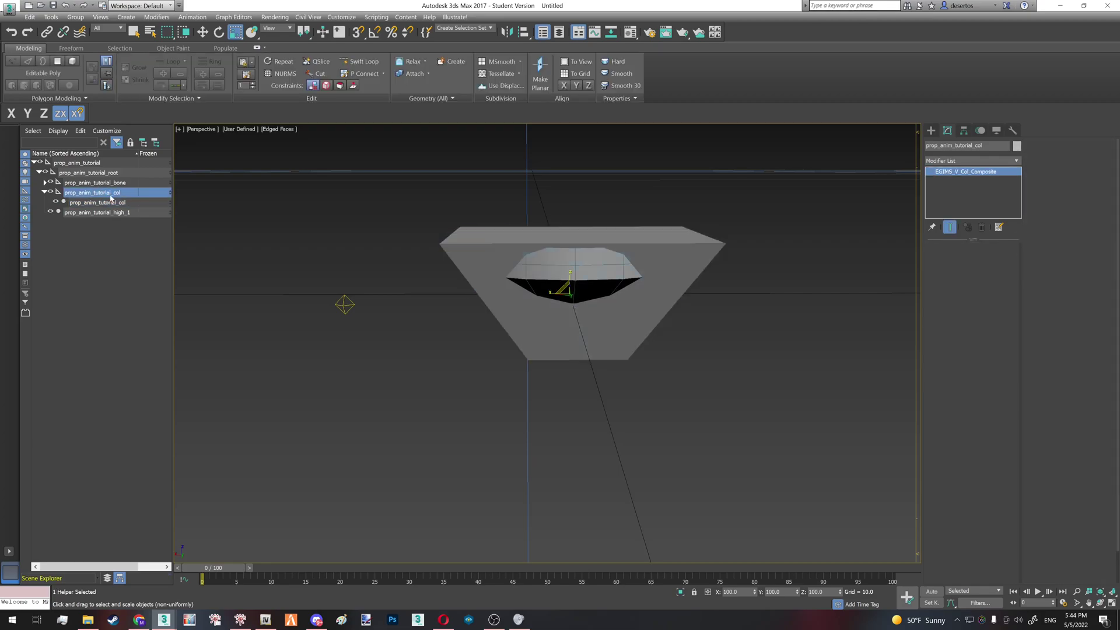
pyautogui.click(630, 32)
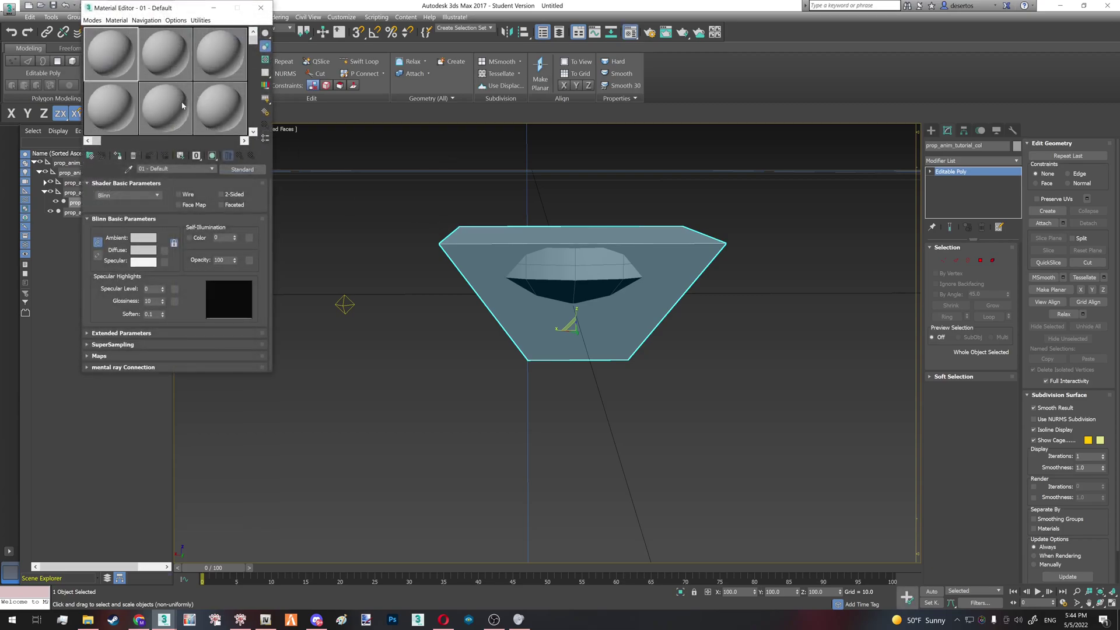
pyautogui.click(242, 169)
pyautogui.doubleClick(565, 278)
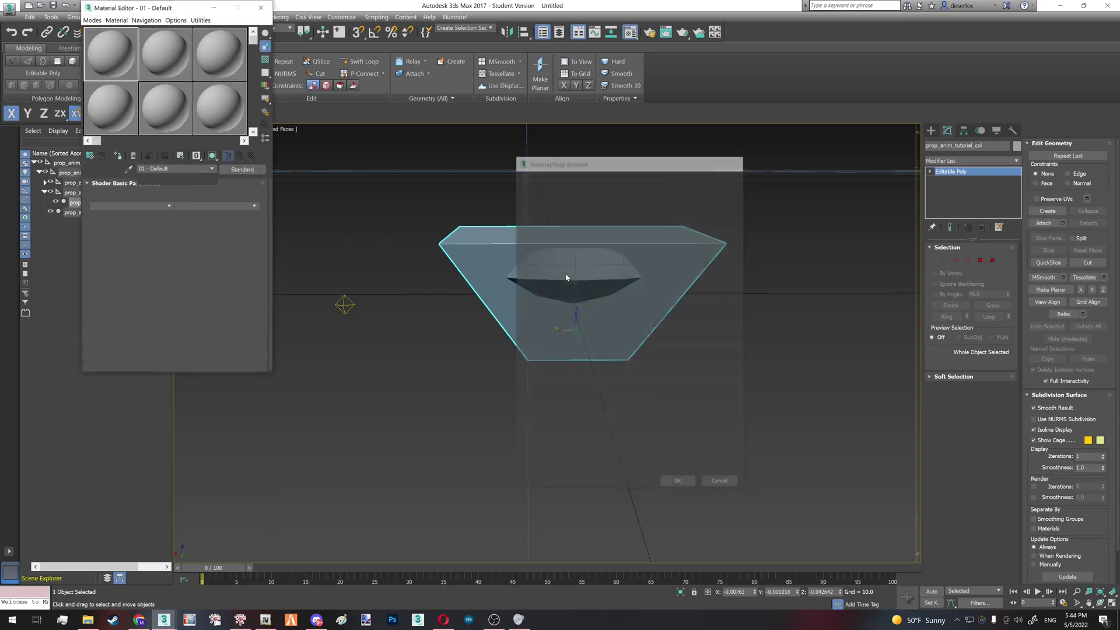
# Step: Set the collision material to group GLASS with GLASS_SHOOT_THROUGH and assign it to the collision mesh
pyautogui.click(129, 206)
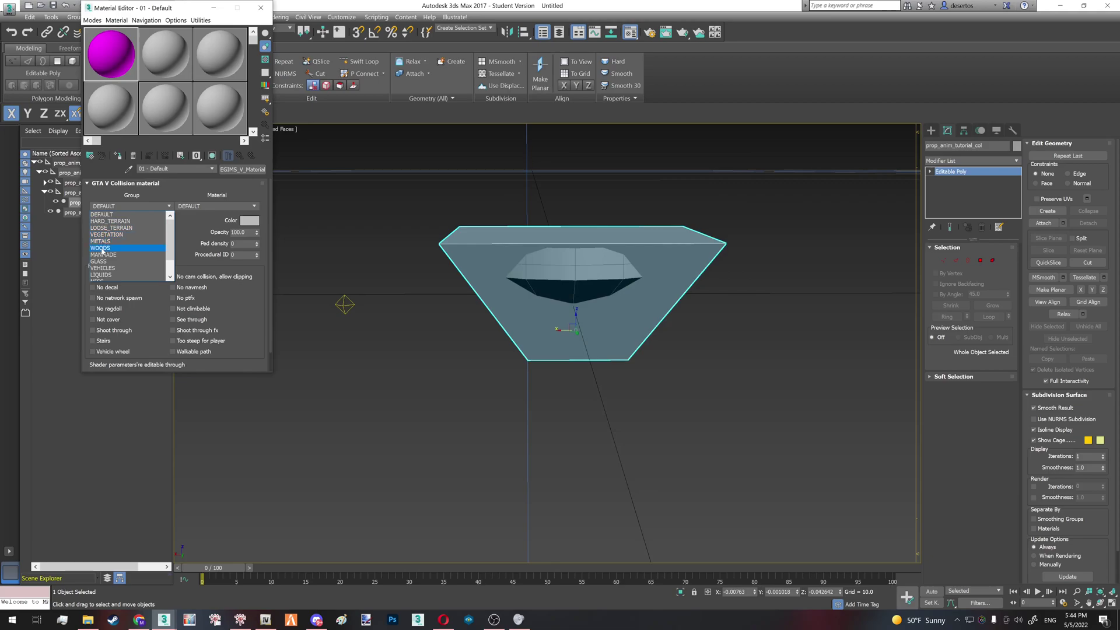
pyautogui.click(120, 262)
pyautogui.keyDown('alt'); pyautogui.moveTo(665, 310); pyautogui.dragTo(625, 288, button='middle'); pyautogui.keyUp('alt')
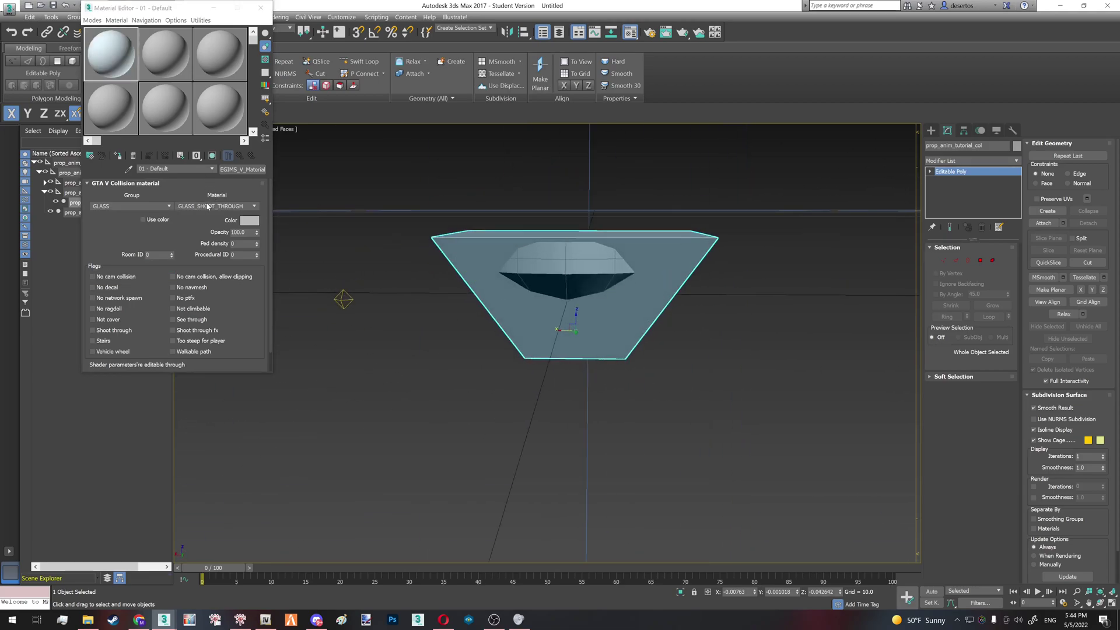
pyautogui.click(119, 158)
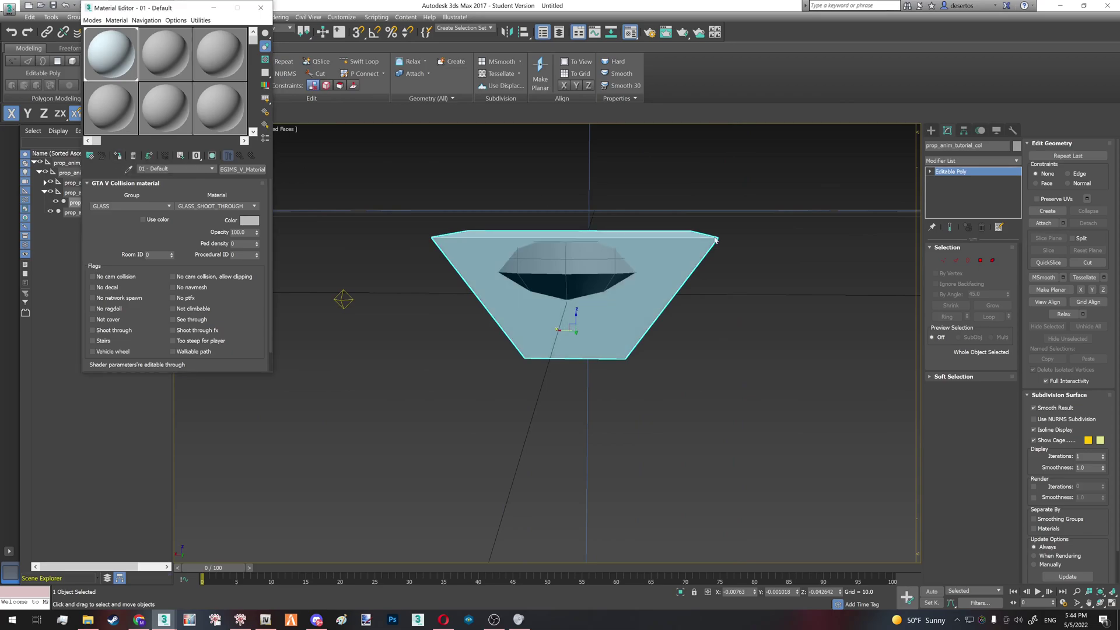
pyautogui.click(261, 7)
# Step: Convert the collision mesh to an Editable Mesh and add the GIMS Evo collision mesh modifier to it
pyautogui.rightClick(966, 188)
pyautogui.click(996, 233)
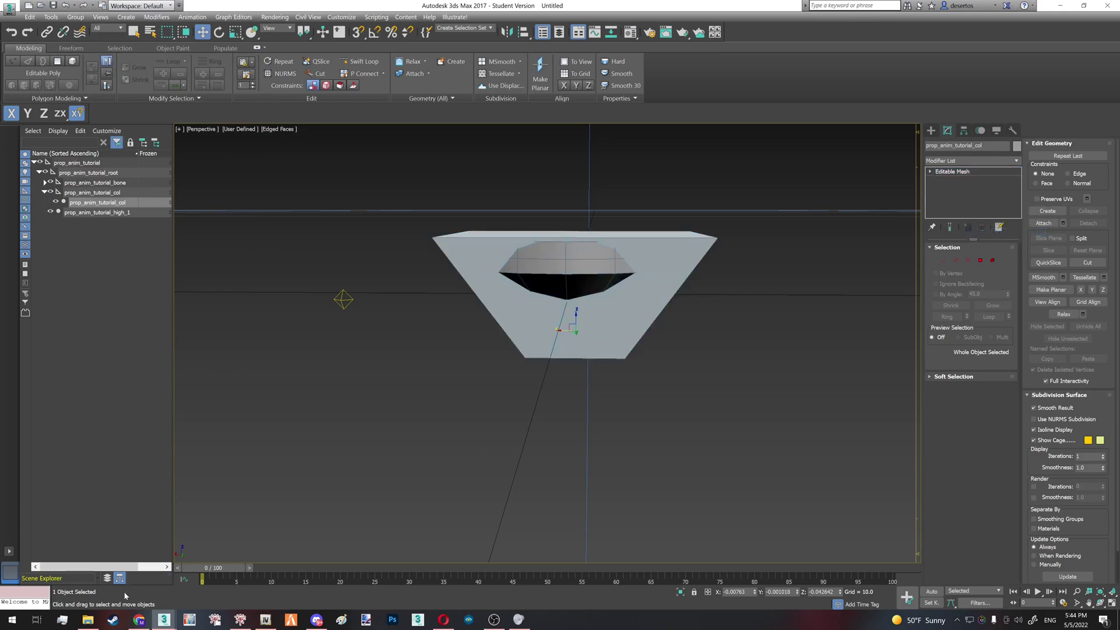
pyautogui.click(162, 621)
pyautogui.click(208, 574)
pyautogui.click(95, 371)
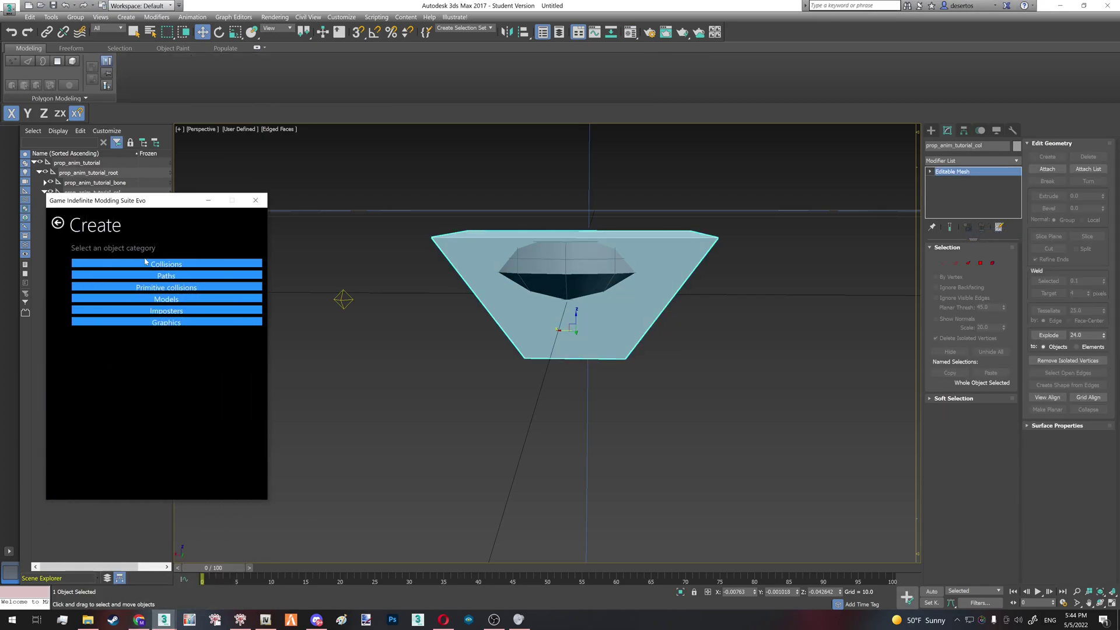
pyautogui.click(146, 262)
pyautogui.click(175, 357)
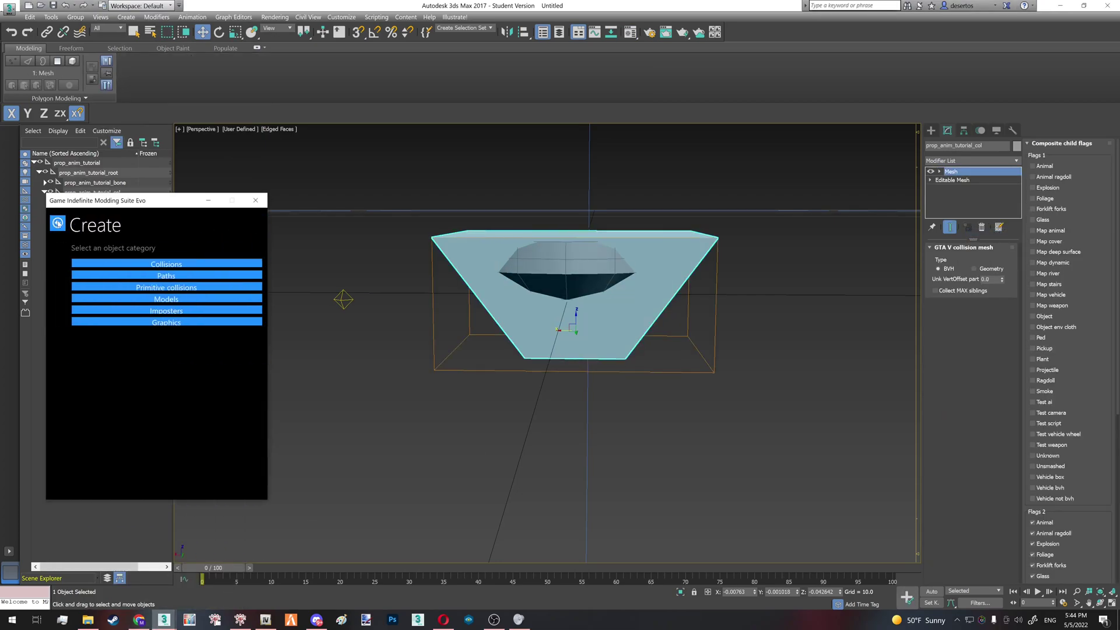
# Step: Raise the collision mesh's Unk VertOffset part and enable the Map animal, Map cover, Map dynamic, Map vehicle and Map weapon flags
pyautogui.click(986, 280)
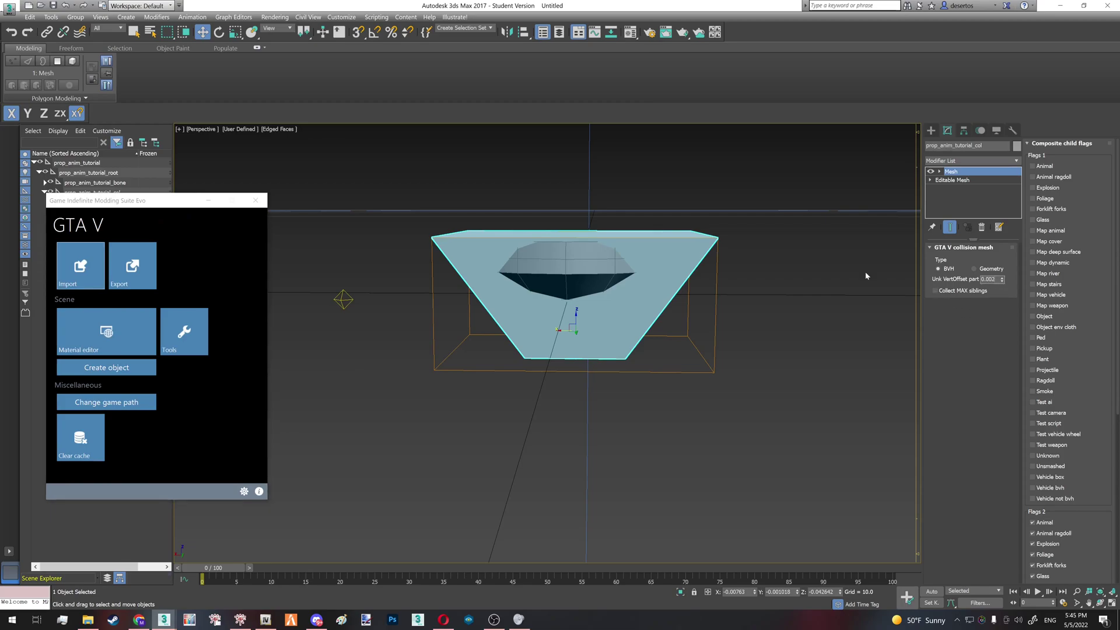
pyautogui.click(208, 200)
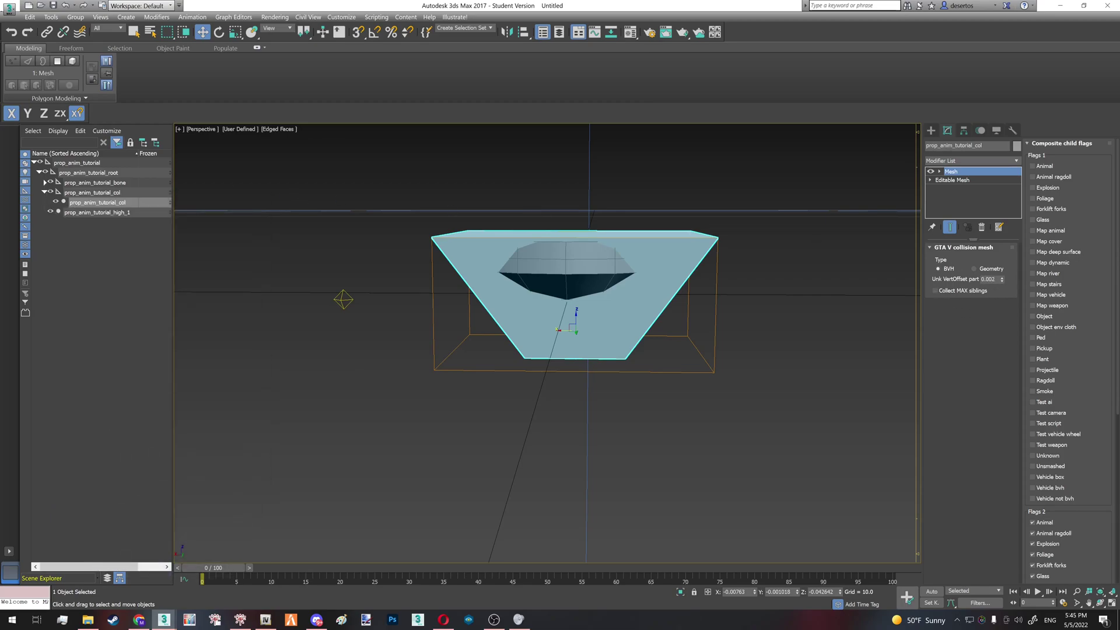
pyautogui.click(1064, 263)
# Step: Widen the scene hierarchy, expand prop_anim_tutorial_bone and hide the prop_anim_tutorial_col mesh
pyautogui.moveTo(185, 278); pyautogui.dragTo(262, 279)
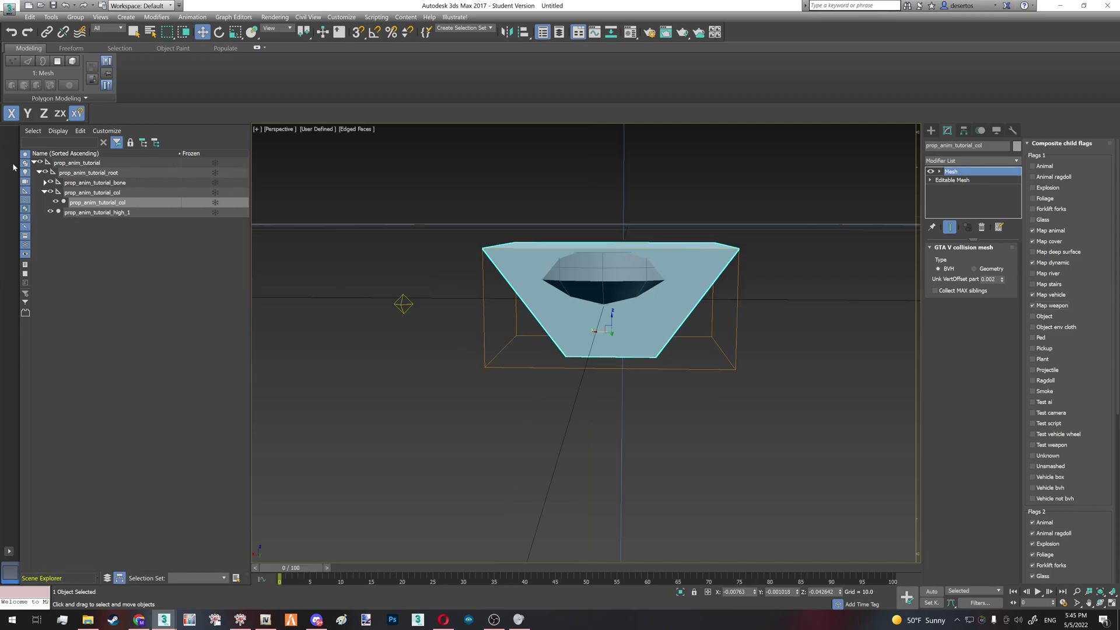
pyautogui.click(44, 181)
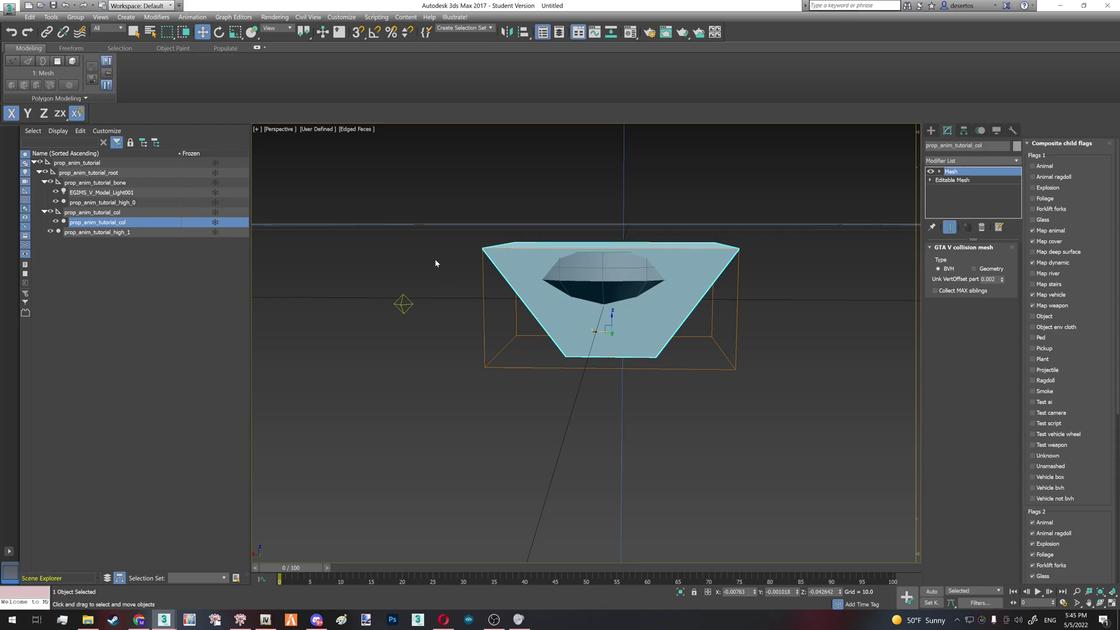
pyautogui.click(56, 222)
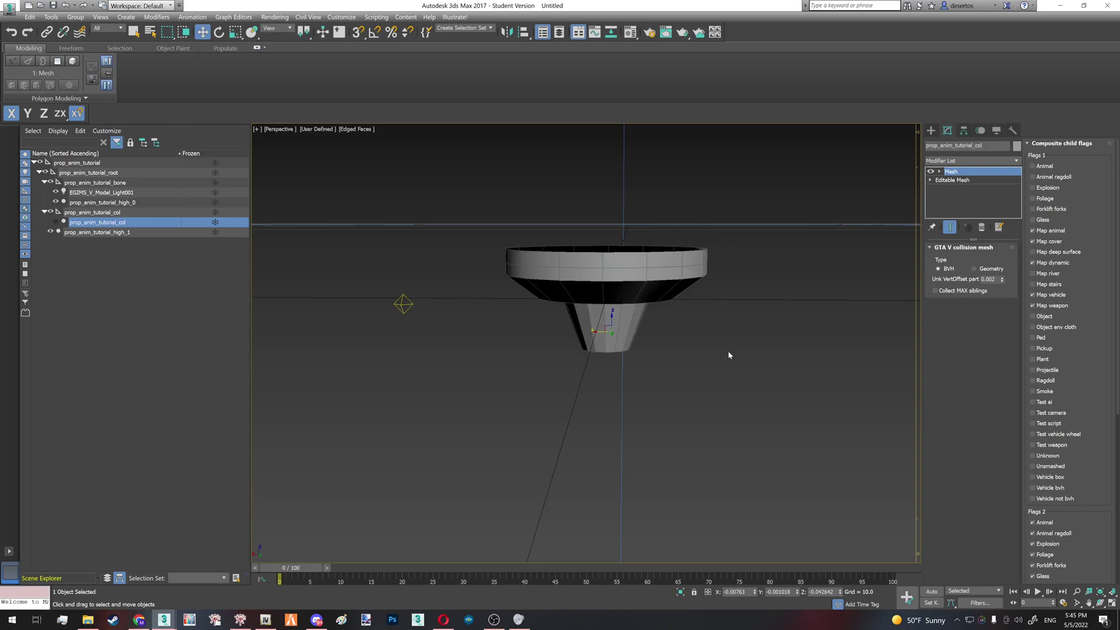
# Step: Auto-smooth all polygons of the upper bowl mesh prop_anim_tutorial_high_1 at 45 degrees and leave polygon editing
pyautogui.click(641, 284)
pyautogui.click(634, 316)
pyautogui.click(633, 316)
pyautogui.click(632, 316)
pyautogui.click(632, 316)
pyautogui.click(632, 316)
pyautogui.click(630, 315)
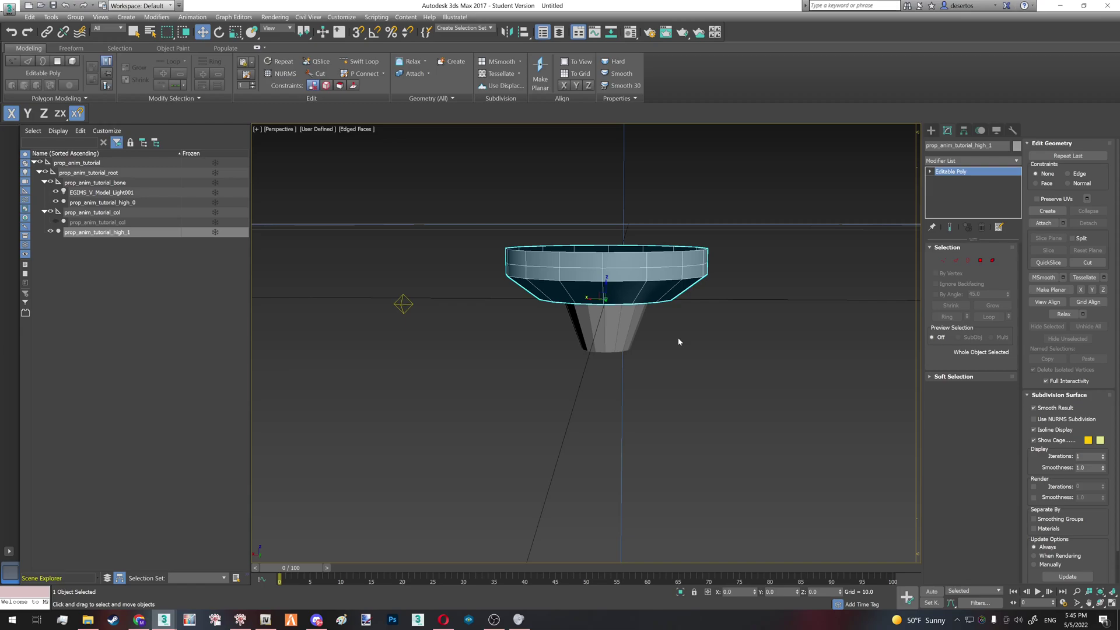
pyautogui.press('4')
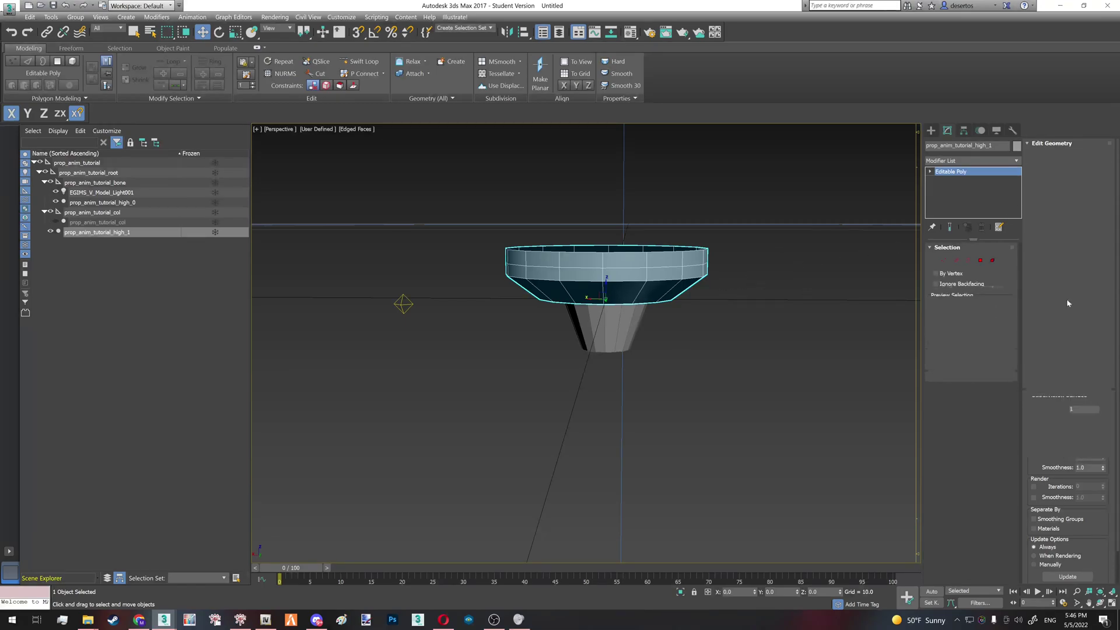
pyautogui.scroll(-3, 1110, 385)
pyautogui.press('4')
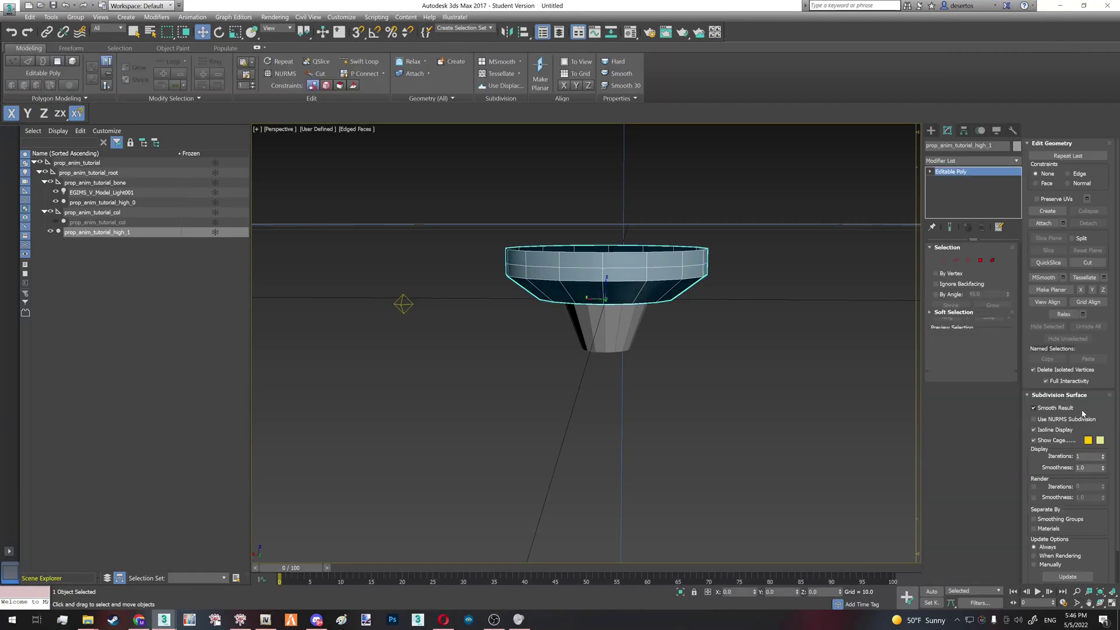
pyautogui.press('4')
pyautogui.doubleClick(622, 267)
pyautogui.click(1090, 523)
pyautogui.click(1054, 533)
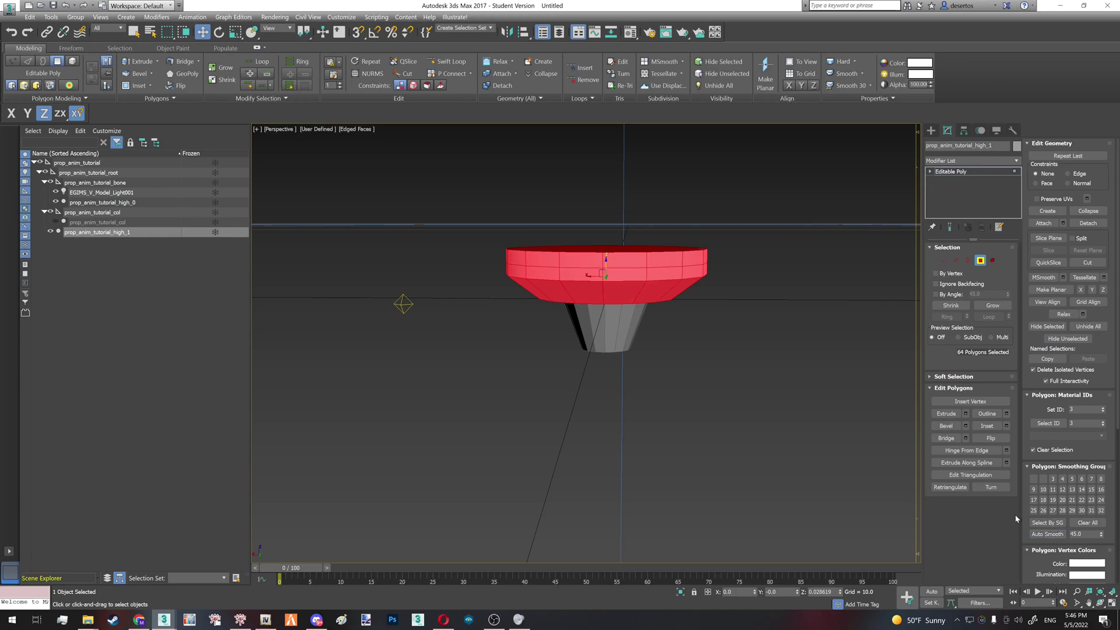
pyautogui.click(804, 389)
pyautogui.press('4')
# Step: Auto-smooth all polygons of the stem mesh prop_anim_tutorial_high_0 and turn off the edged faces display
pyautogui.click(609, 328)
pyautogui.press('4')
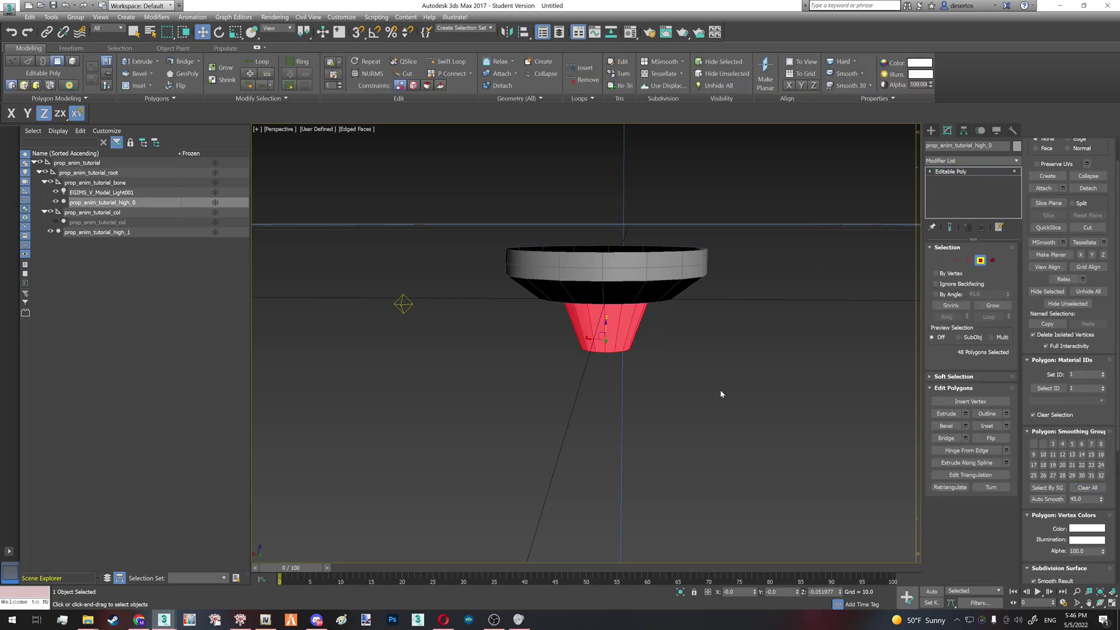
pyautogui.click(758, 381)
pyautogui.press('4')
pyautogui.moveTo(596, 300)
pyautogui.keyDown('alt'); pyautogui.mouseDown(button='middle')
pyautogui.moveTo(621, 262)
pyautogui.moveTo(646, 293)
pyautogui.moveTo(646, 260)
pyautogui.moveTo(643, 304)
pyautogui.moveTo(646, 294)
pyautogui.moveTo(624, 291)
pyautogui.moveTo(605, 306)
pyautogui.mouseUp(button='middle'); pyautogui.keyUp('alt')
pyautogui.press('F4')
pyautogui.press('F4')
pyautogui.press('F4')
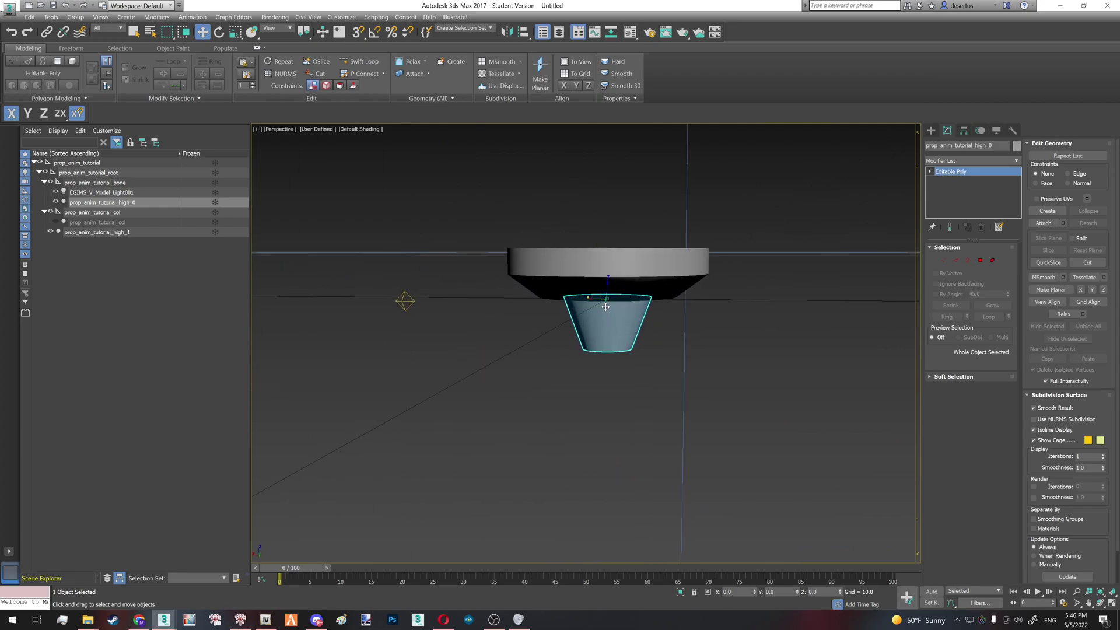
# Step: Change the second material slot to a Multi/Sub-Object material with 2 sub-materials, discarding the old material
pyautogui.click(622, 35)
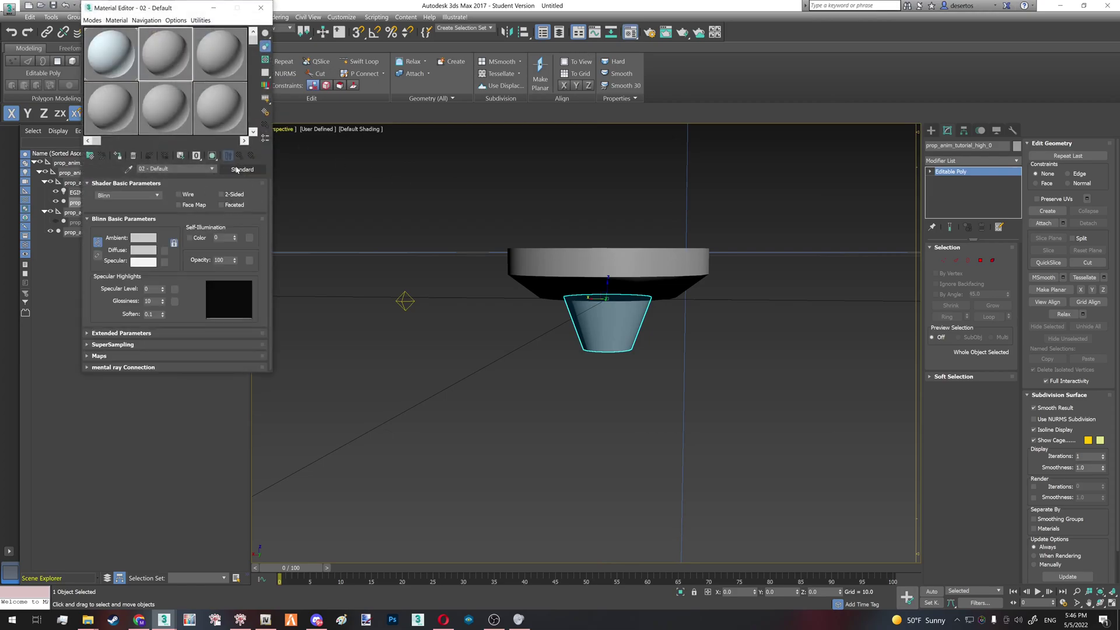
pyautogui.click(237, 169)
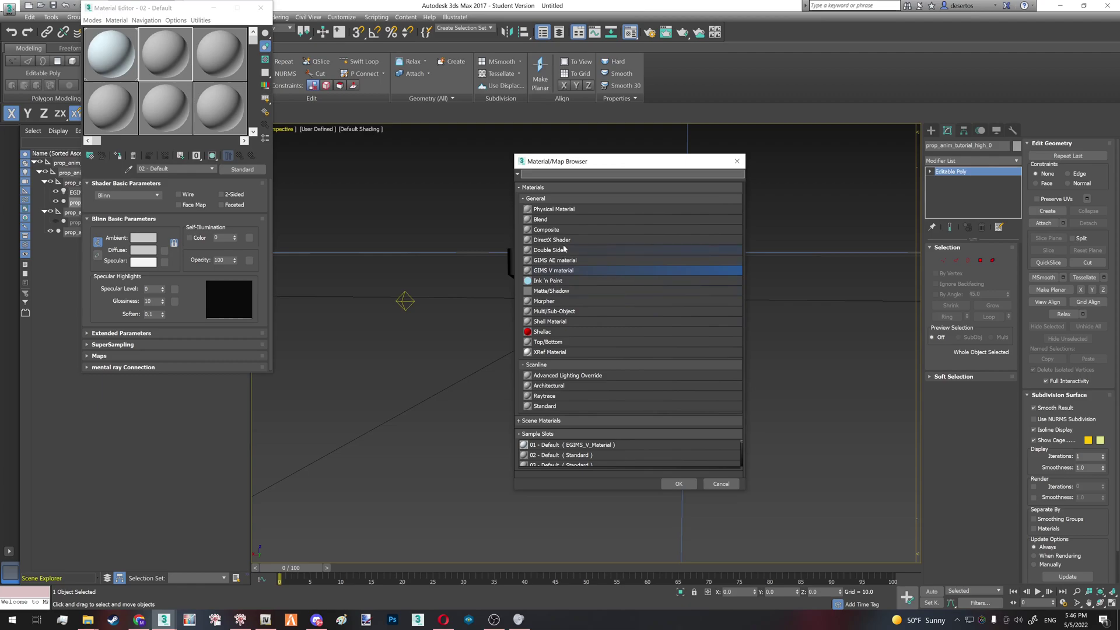
pyautogui.doubleClick(565, 313)
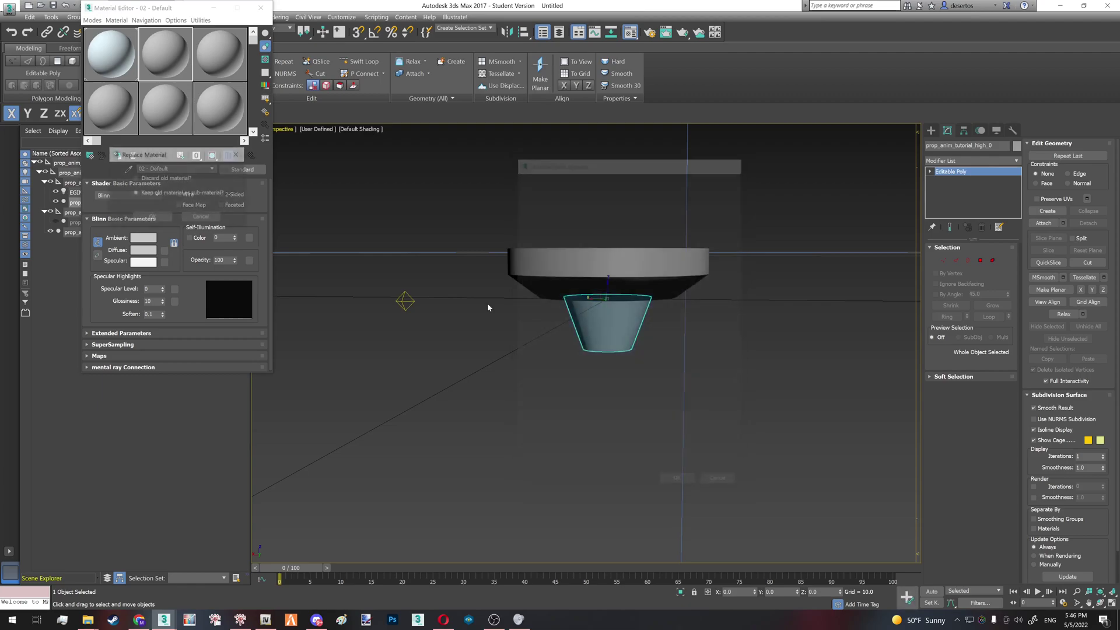
pyautogui.click(151, 215)
pyautogui.click(136, 199)
pyautogui.write('2')
pyautogui.click(182, 193)
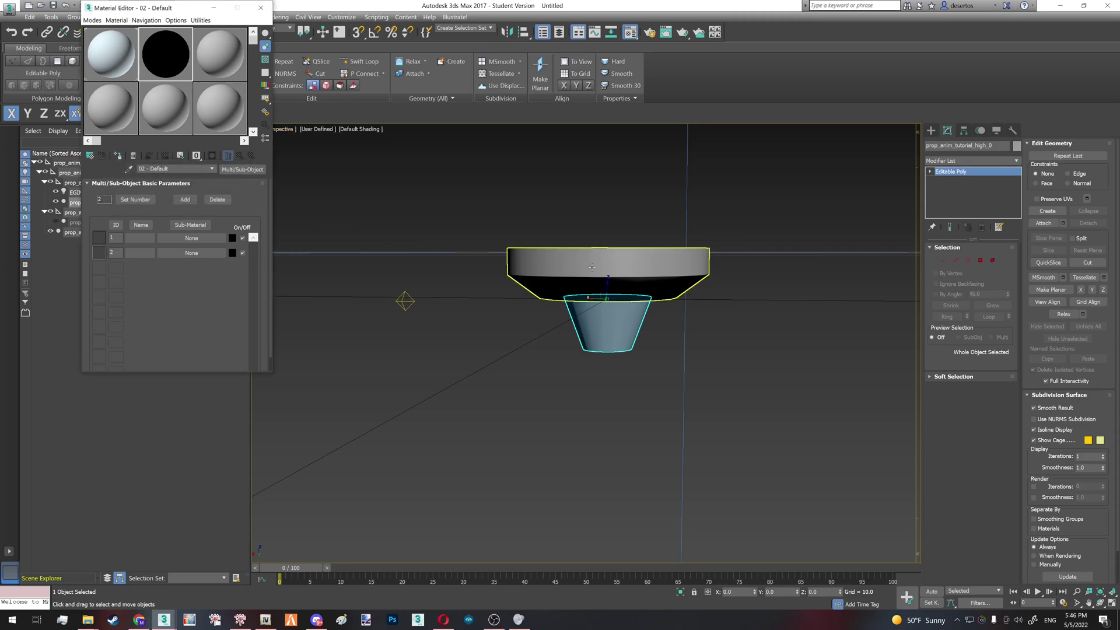
# Step: Make the first sub-material a GIMS V material shaded in the viewport and copy it to the second sub-material
pyautogui.click(197, 238)
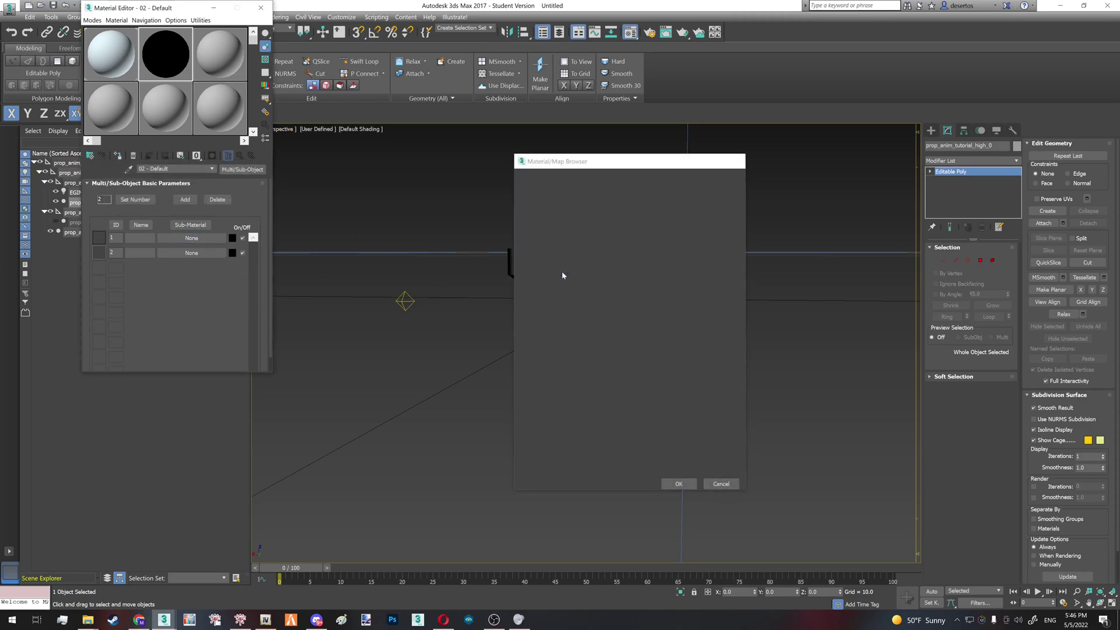
pyautogui.doubleClick(563, 276)
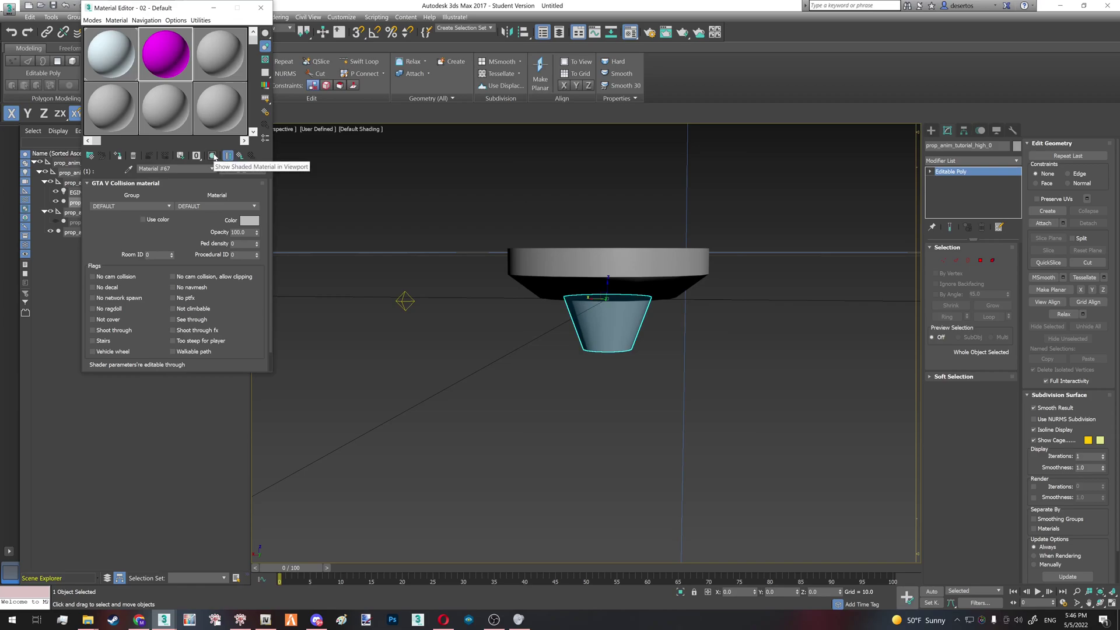
pyautogui.click(214, 156)
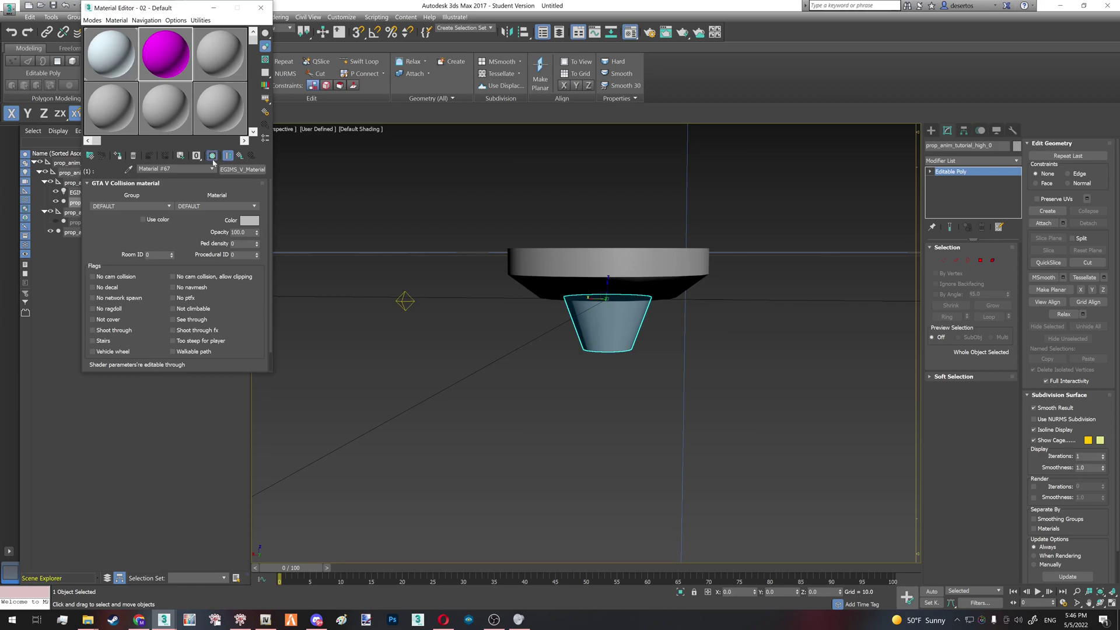
pyautogui.click(228, 156)
pyautogui.rightClick(191, 253)
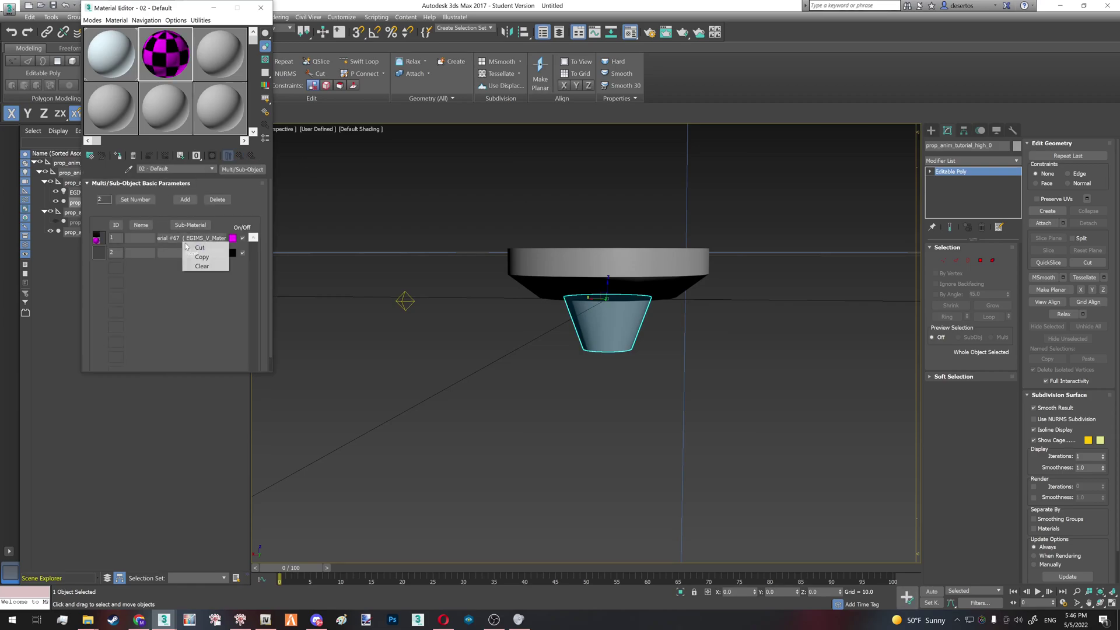
pyautogui.click(201, 261)
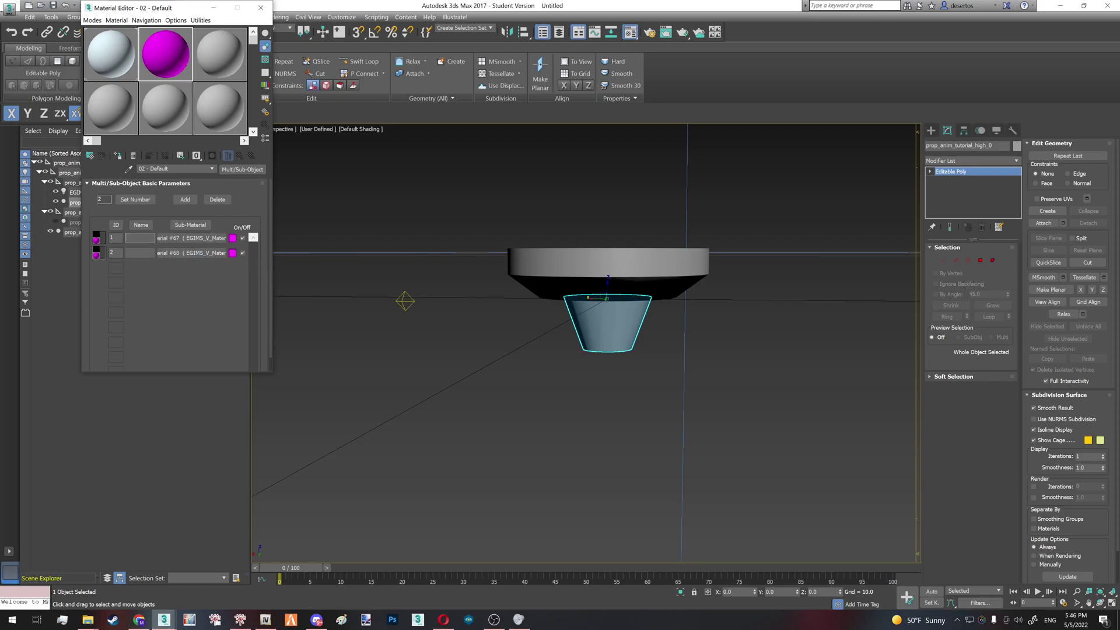
# Step: Name the two sub-materials 1 and 2
pyautogui.press('Tab')
pyautogui.write('2')
pyautogui.click(260, 262)
# Step: Check the material ID of all stem polygons and set all polygons of prop_anim_tutorial_high_1 to material ID 1
pyautogui.press('4')
pyautogui.hotkey('ctrl', 'a')
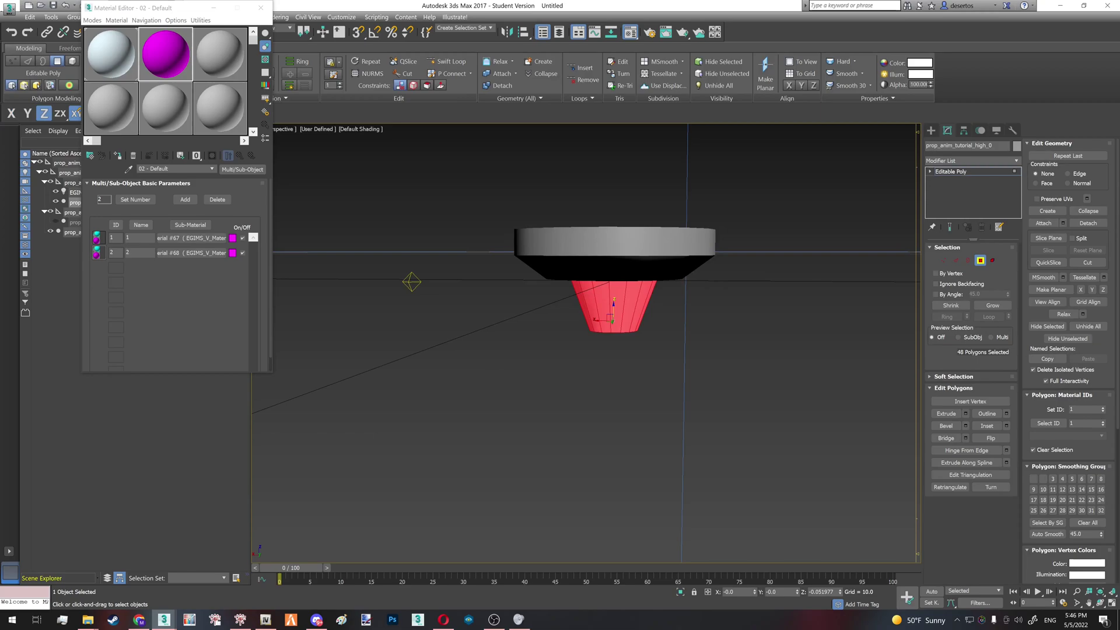
pyautogui.click(668, 355)
pyautogui.press('4')
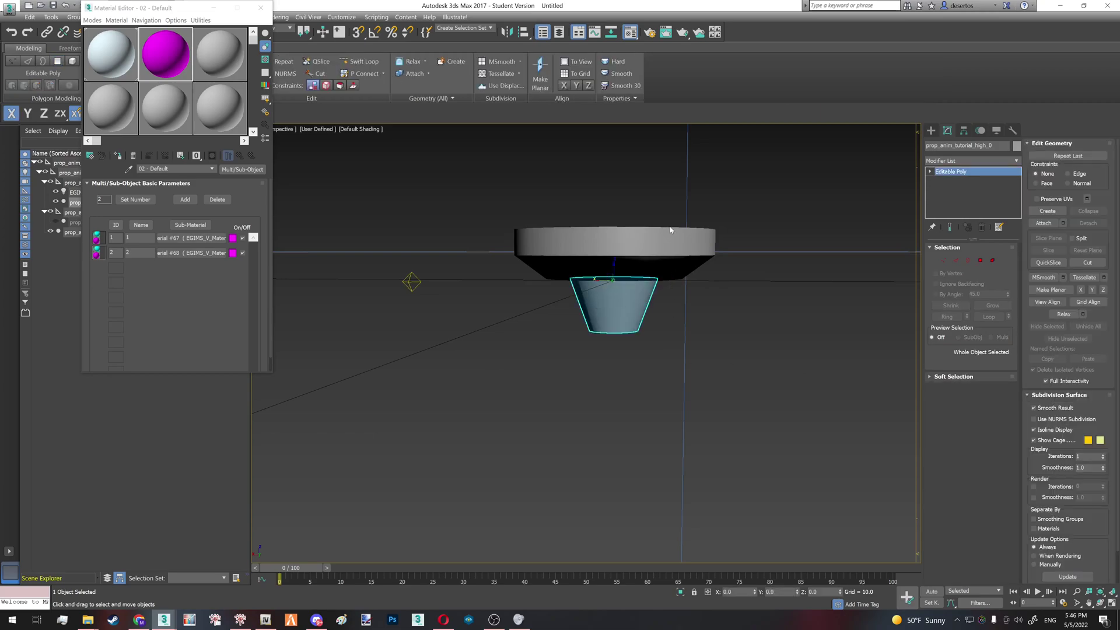
pyautogui.click(617, 244)
pyautogui.press('4')
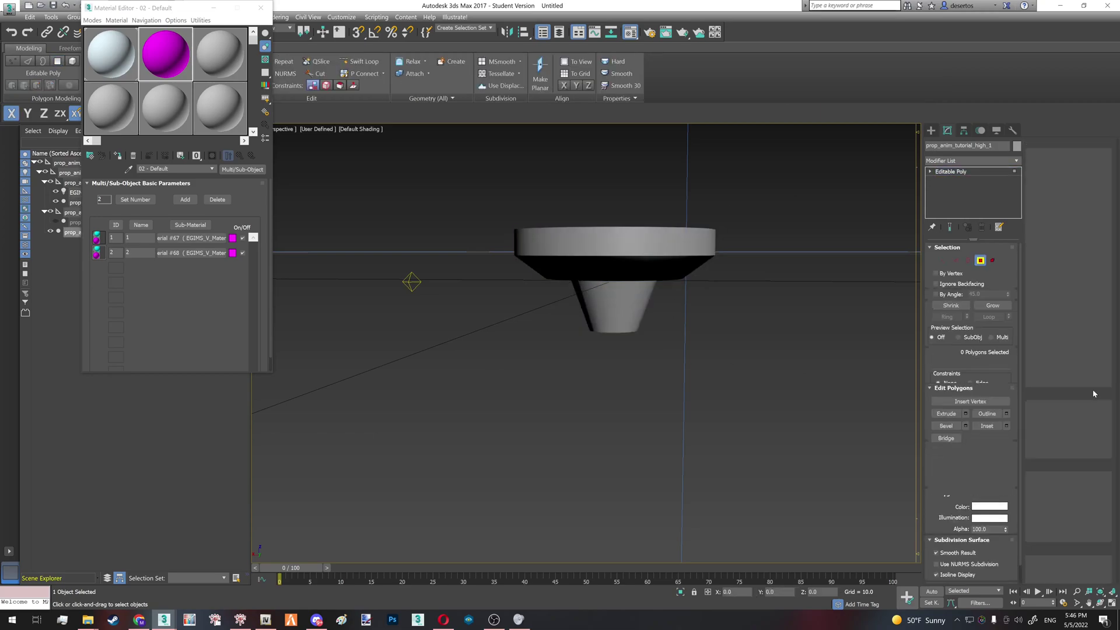
pyautogui.hotkey('ctrl', 'a')
pyautogui.moveTo(1082, 410); pyautogui.dragTo(975, 410)
pyautogui.write('1')
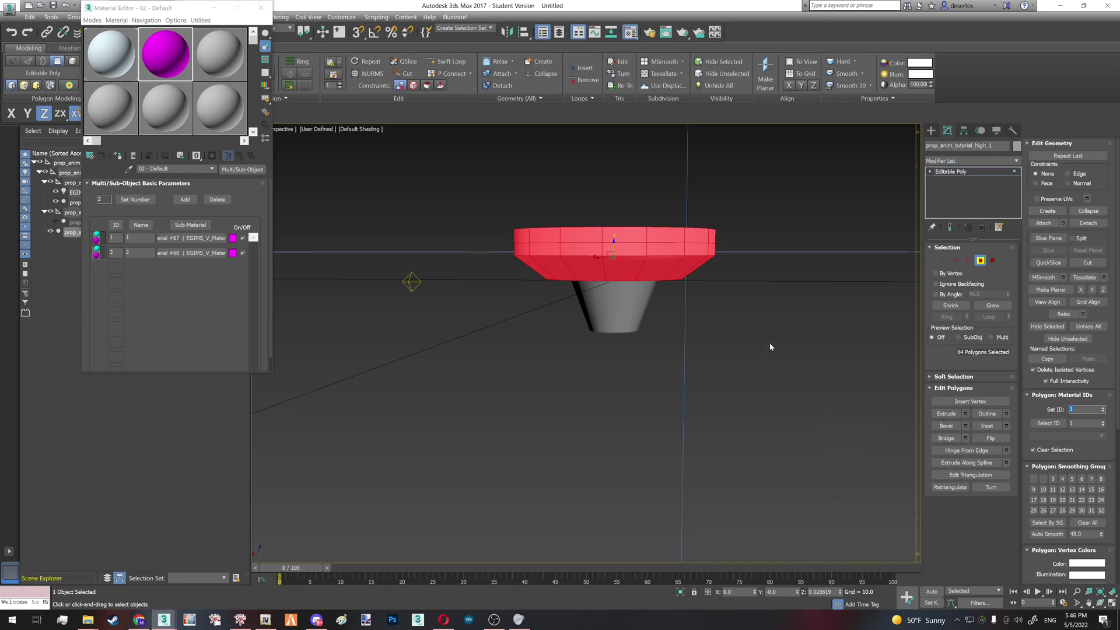
pyautogui.click(769, 342)
pyautogui.press('4')
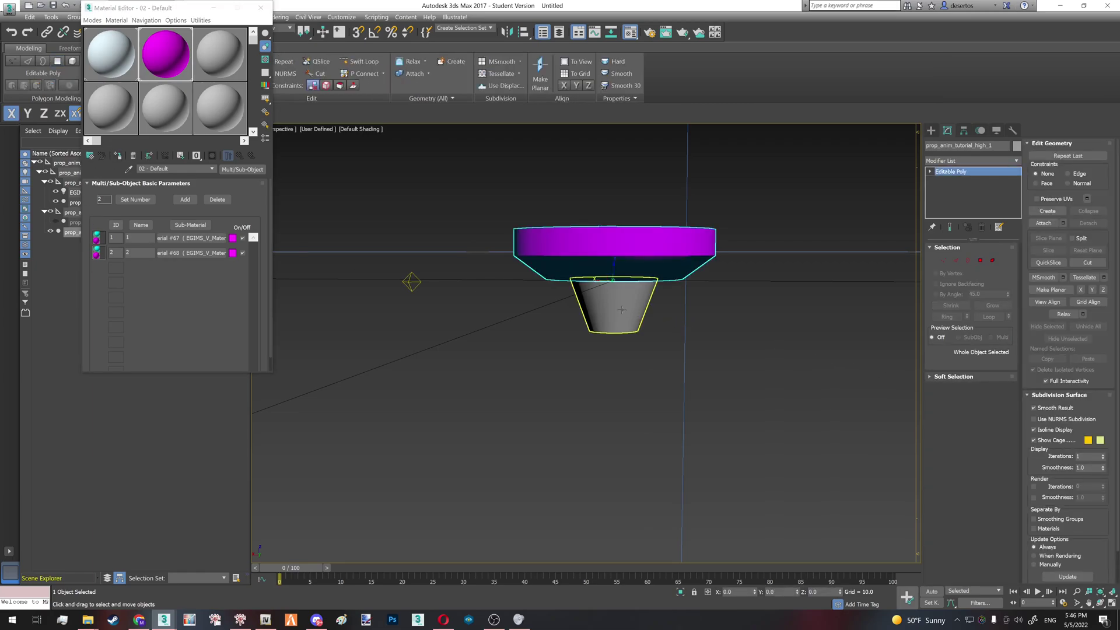
# Step: Assign the Multi/Sub-Object material to the stem mesh prop_anim_tutorial_high_0 and open its second sub-material
pyautogui.click(615, 307)
pyautogui.click(117, 155)
pyautogui.click(189, 252)
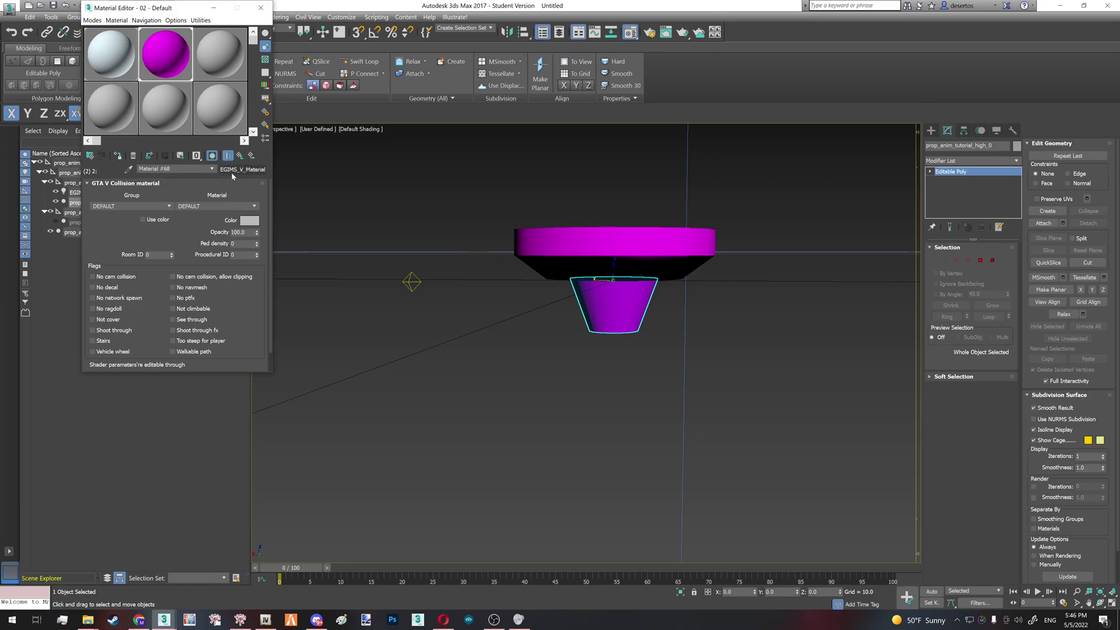
# Step: Return to the parent Multi/Sub-Object material and view both DDS textures of the Prop animation folder in paint.net
pyautogui.click(240, 155)
pyautogui.moveTo(88, 619)
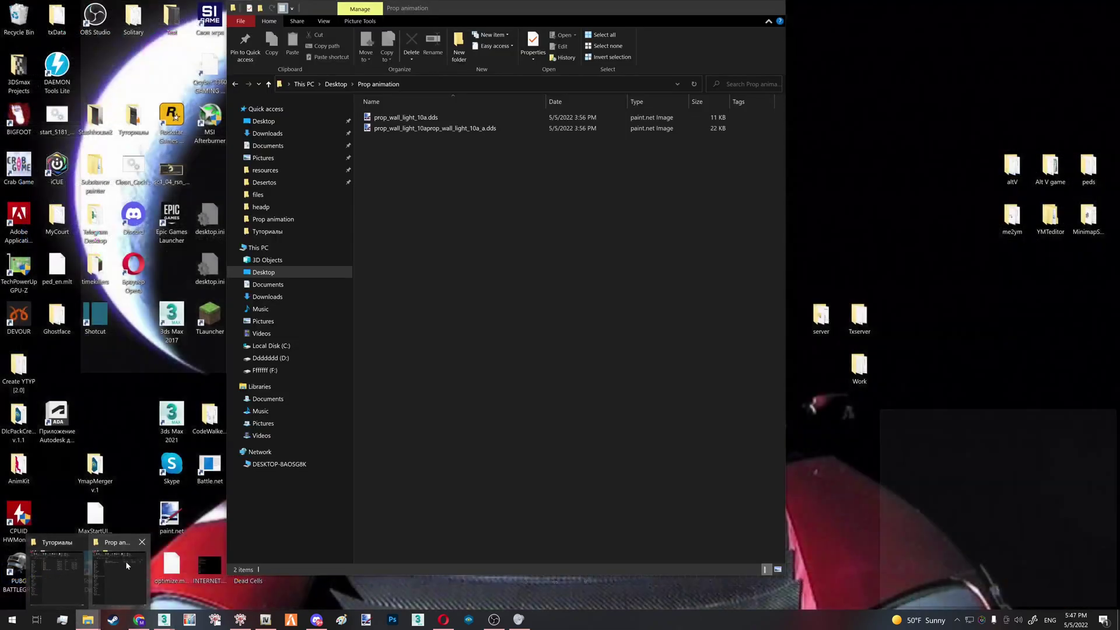
pyautogui.click(126, 561)
pyautogui.moveTo(554, 335); pyautogui.dragTo(356, 109)
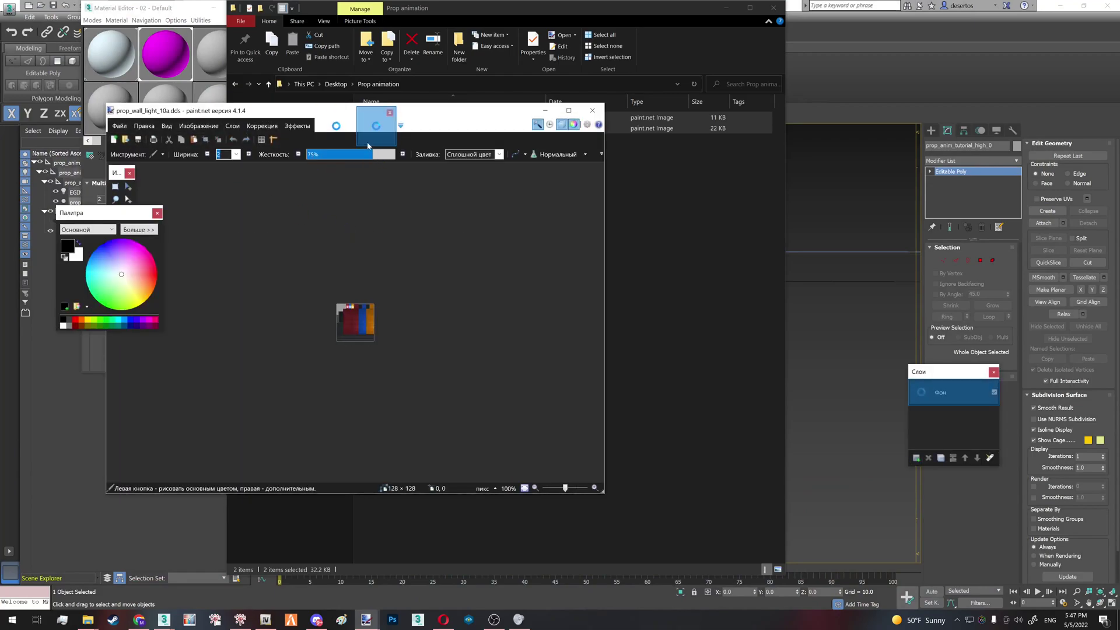
pyautogui.click(343, 140)
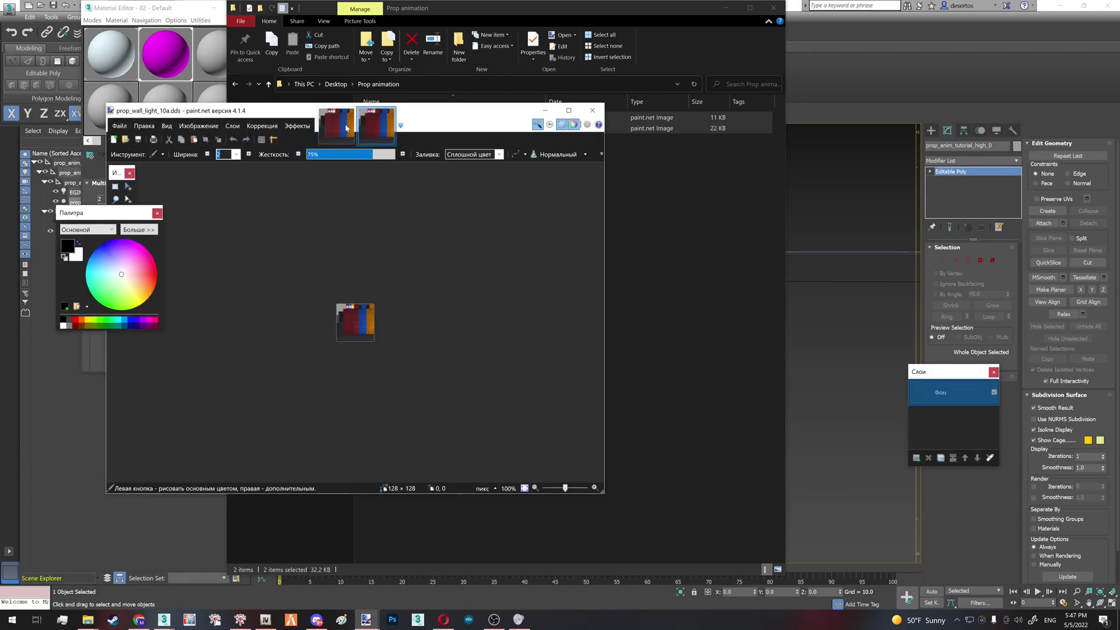
pyautogui.click(591, 110)
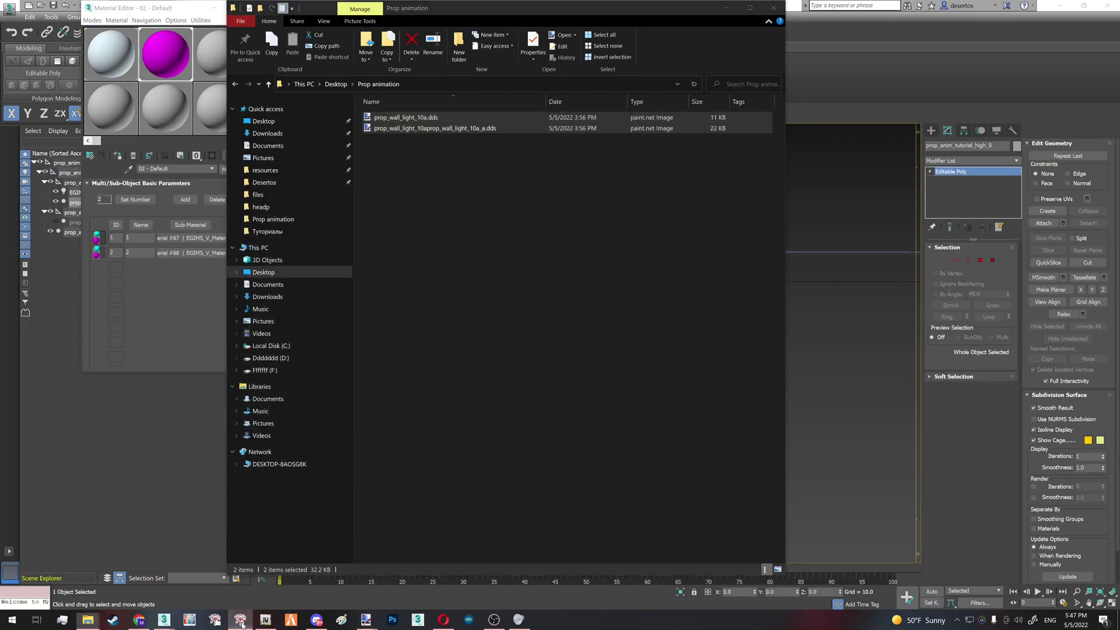
# Step: Switch back to 3ds Max, select the stem mesh and open the GIMS V material editor for it
pyautogui.click(831, 394)
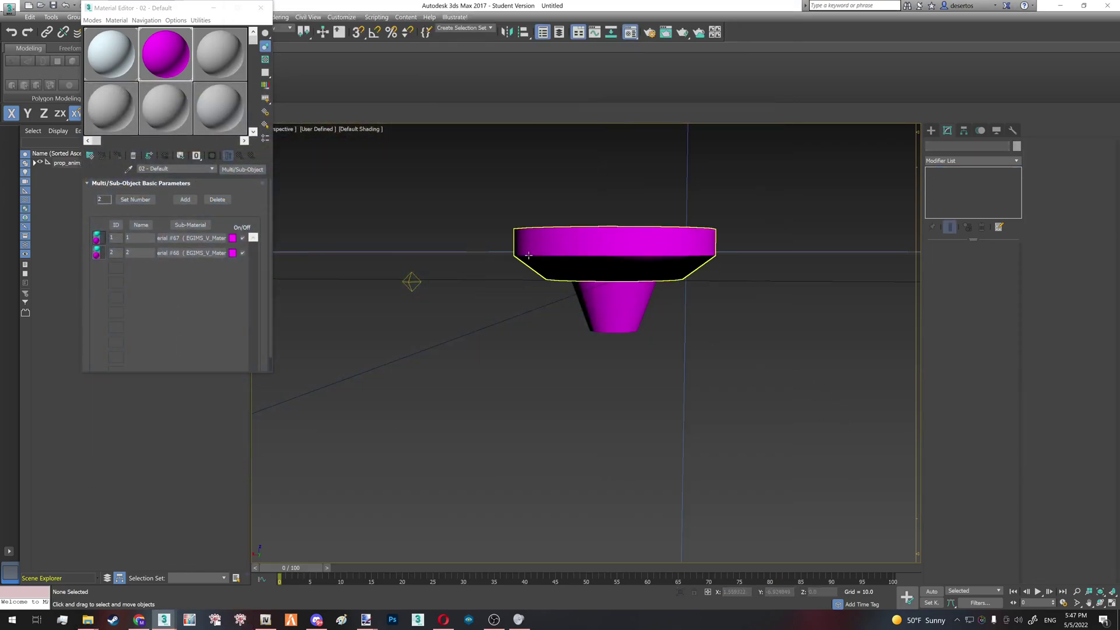
pyautogui.click(626, 290)
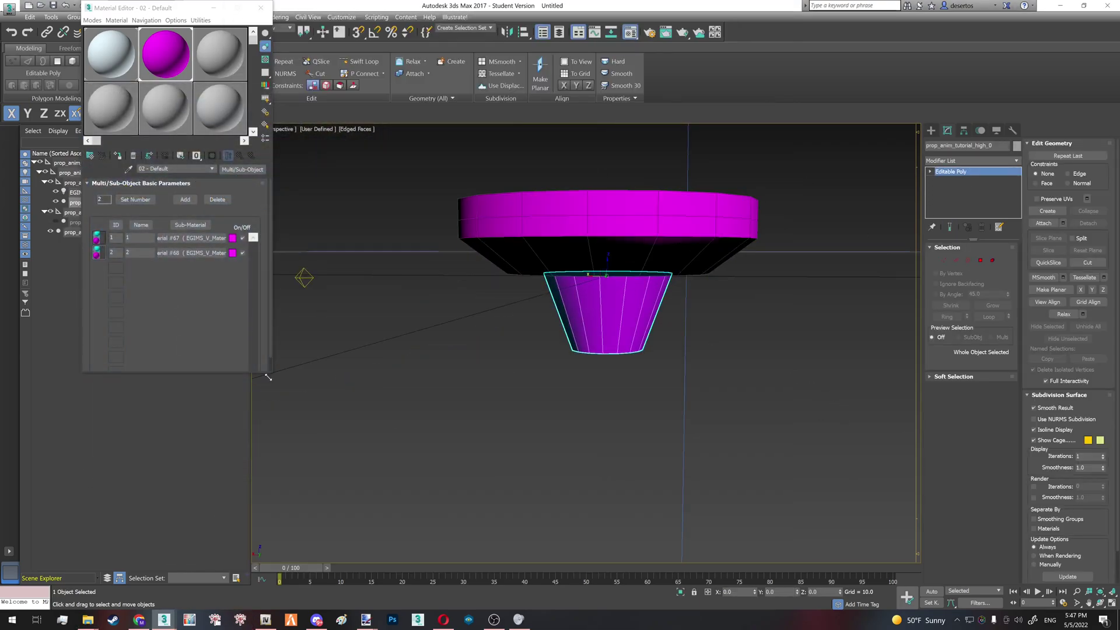
pyautogui.moveTo(164, 619)
pyautogui.click(218, 574)
pyautogui.click(106, 331)
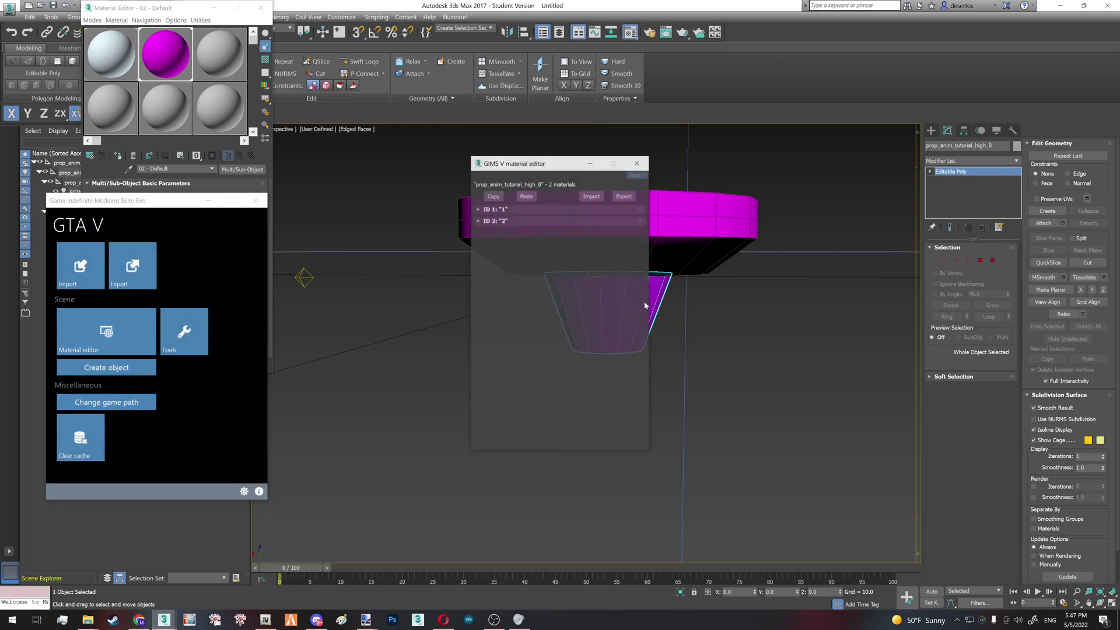
# Step: Set the diffuse texture of material ID 1 to prop_wall_light_10a.dds from the Prop animation folder on the desktop
pyautogui.click(500, 210)
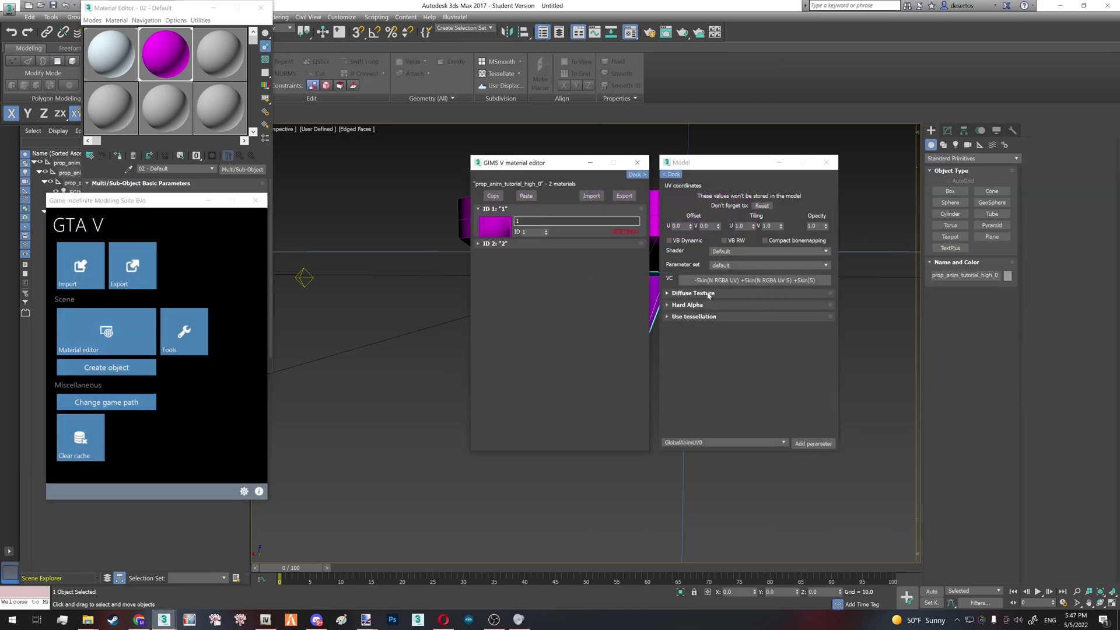
pyautogui.moveTo(524, 163); pyautogui.dragTo(830, 186)
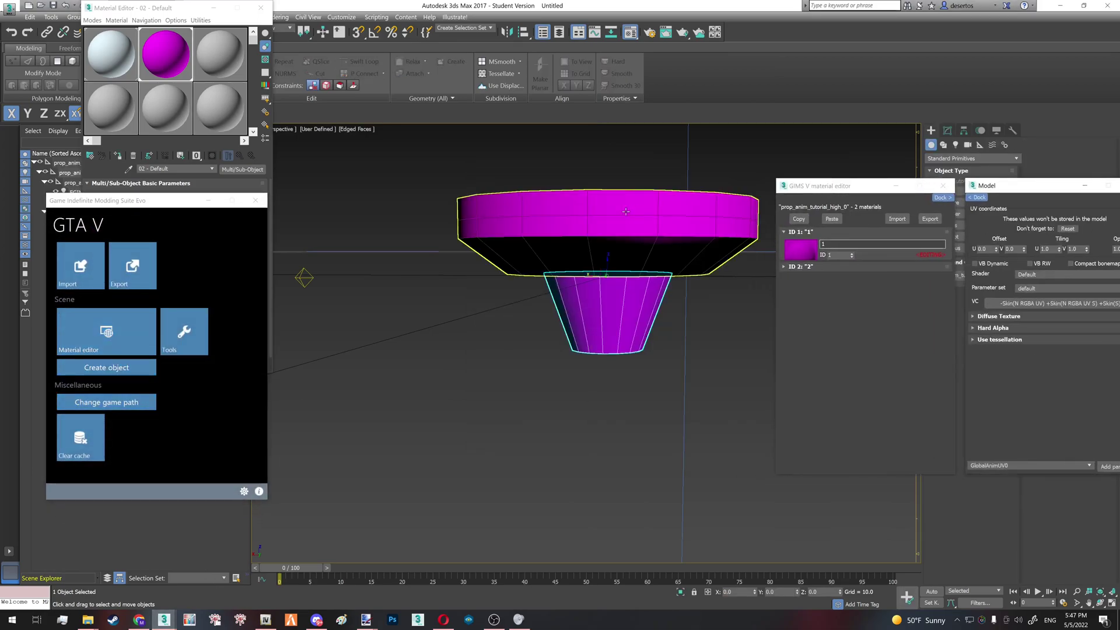
pyautogui.click(985, 318)
pyautogui.click(940, 331)
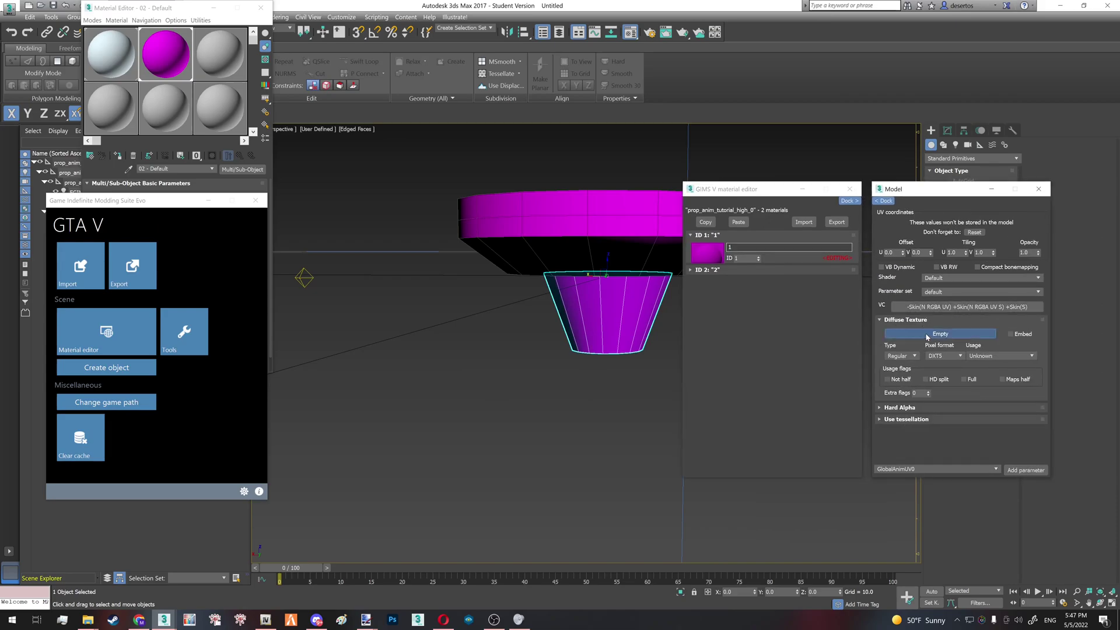
pyautogui.click(372, 286)
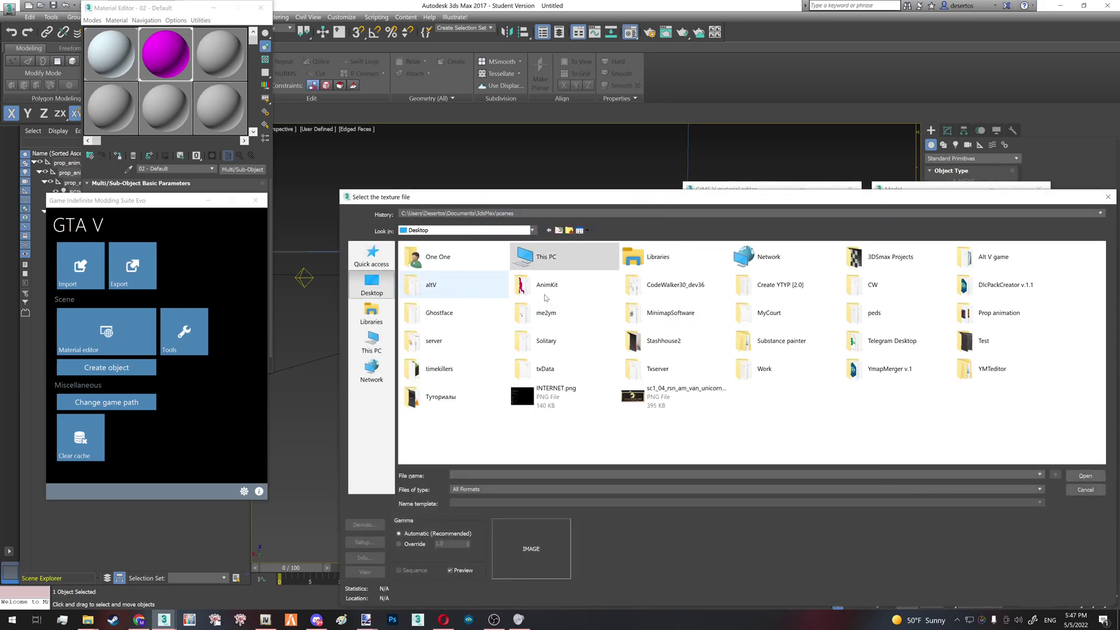
pyautogui.doubleClick(983, 318)
pyautogui.doubleClick(445, 270)
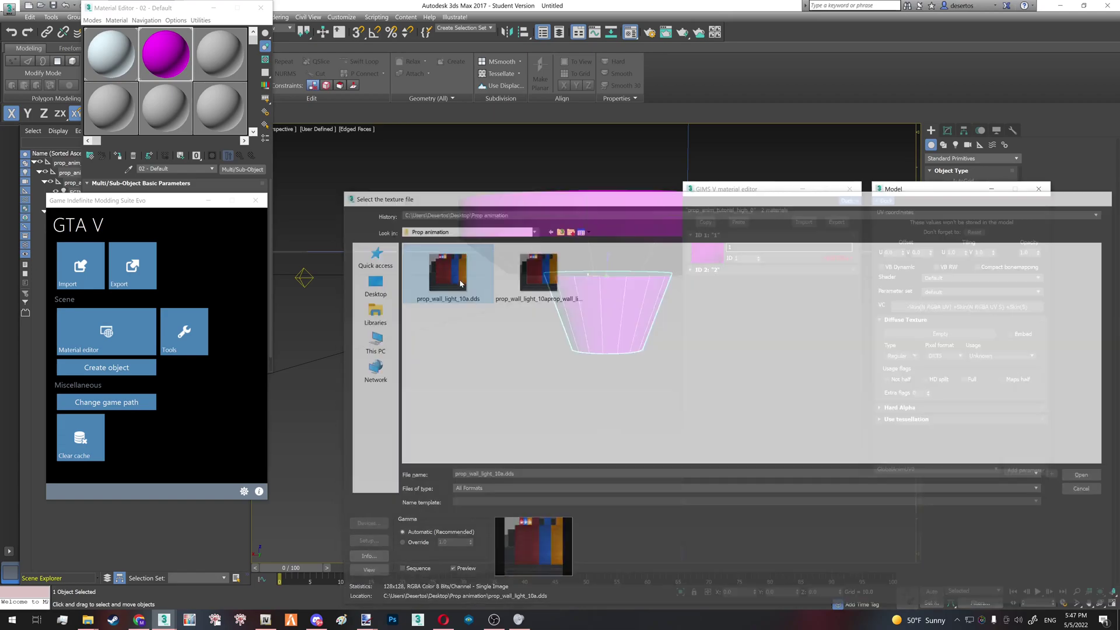
# Step: Give material ID 2 the Glass shader with the glass_pv_env parameter set
pyautogui.click(704, 270)
pyautogui.click(720, 290)
pyautogui.click(931, 278)
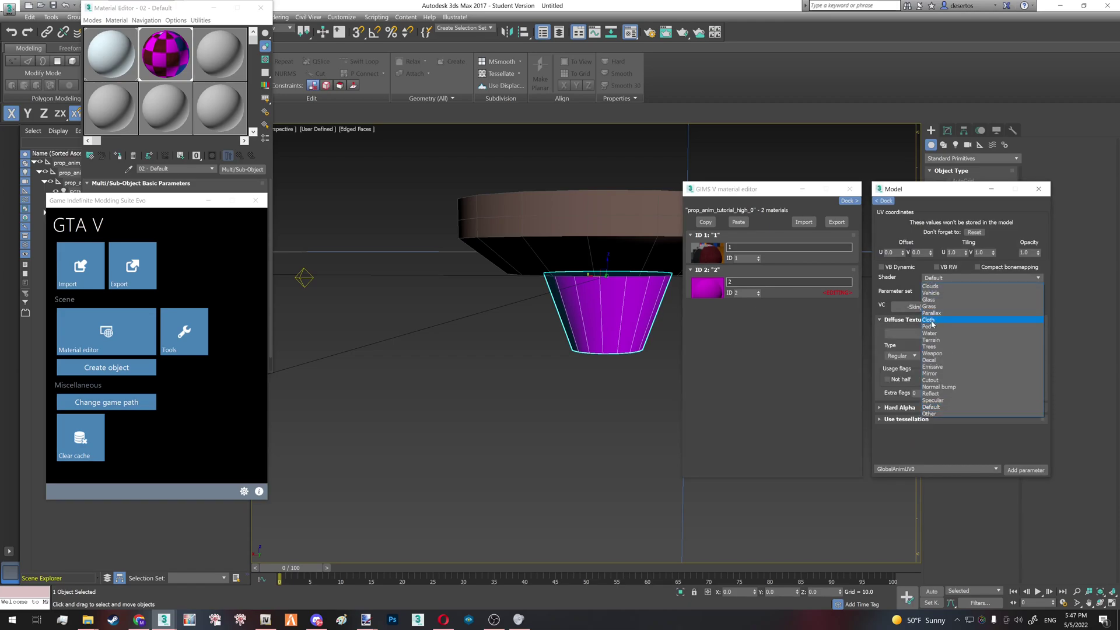
pyautogui.click(942, 301)
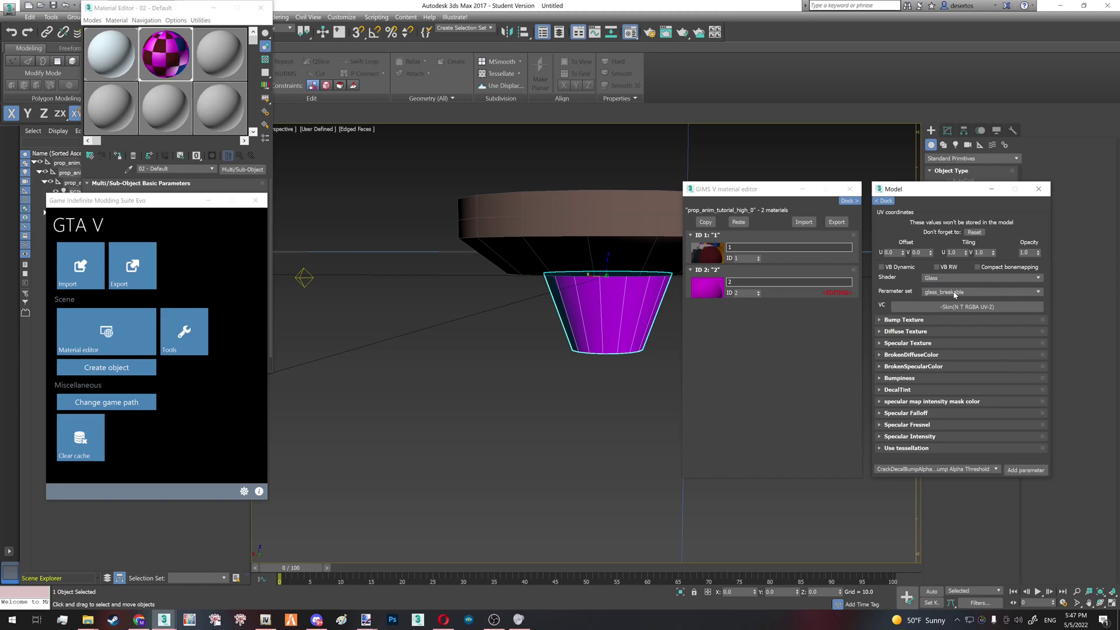
pyautogui.click(954, 293)
pyautogui.click(949, 374)
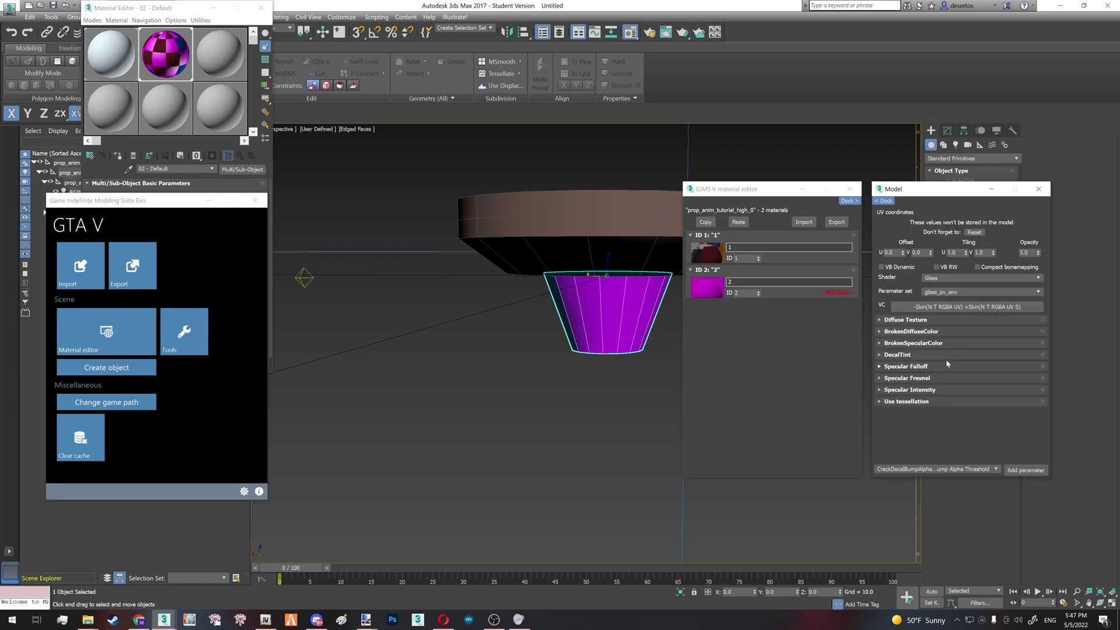
# Step: Set the diffuse texture of material ID 2 to prop_wall_light_10aprop_wall_light_10a_a.dds and put the GIMS V material editor away
pyautogui.click(913, 321)
pyautogui.click(933, 336)
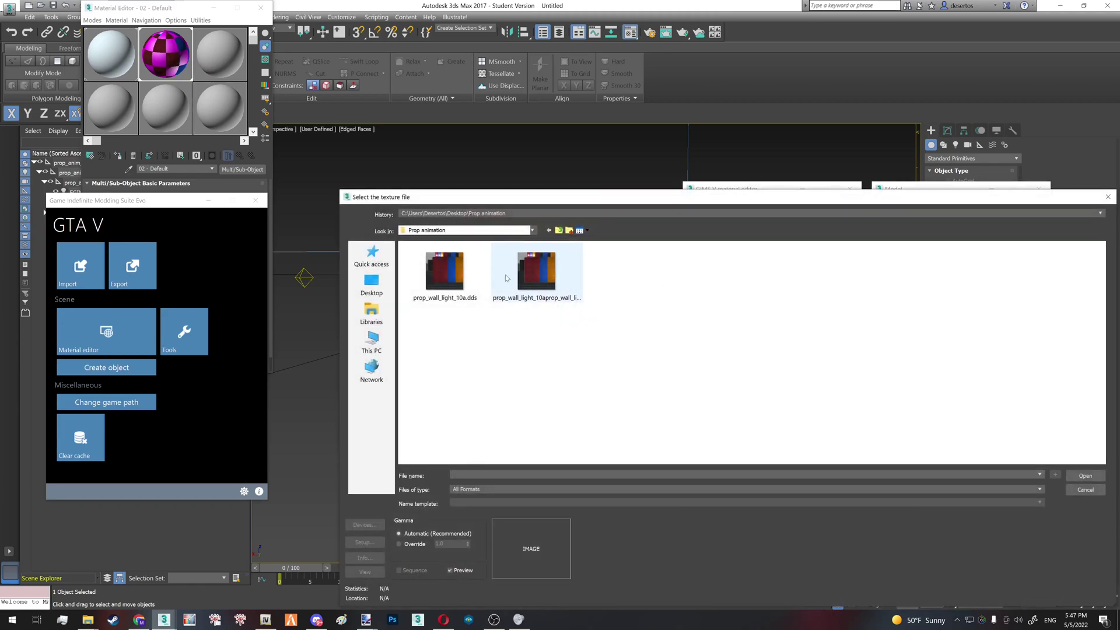
pyautogui.doubleClick(537, 271)
pyautogui.click(1007, 333)
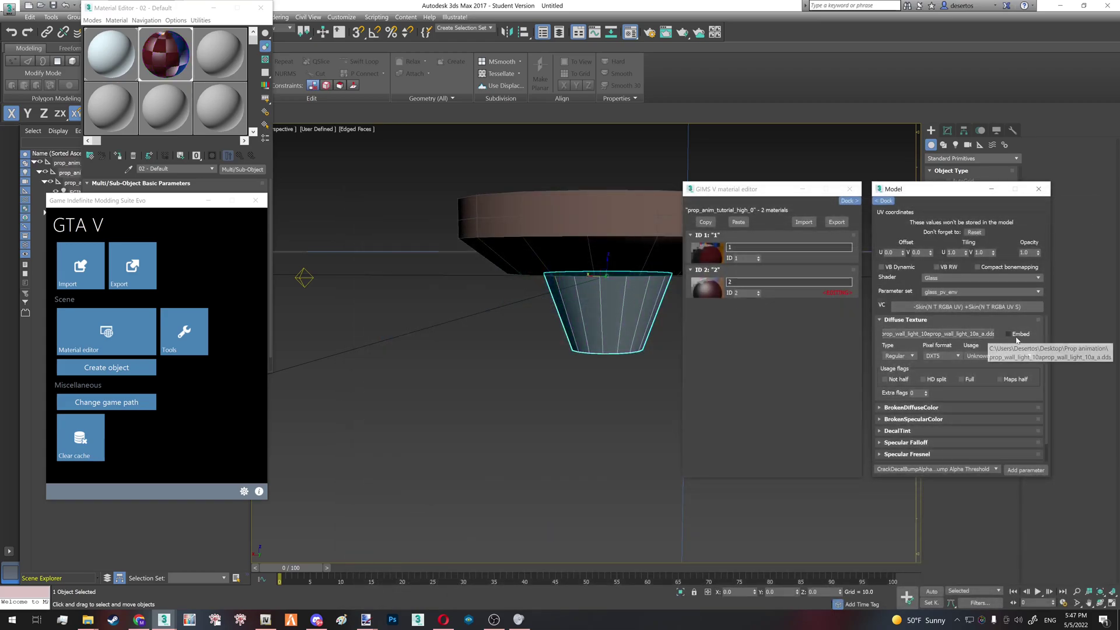
pyautogui.click(890, 320)
pyautogui.click(802, 189)
# Step: Switch to paint.net and examine the colour areas of prop_wall_light_10a.dds enlarged
pyautogui.click(758, 299)
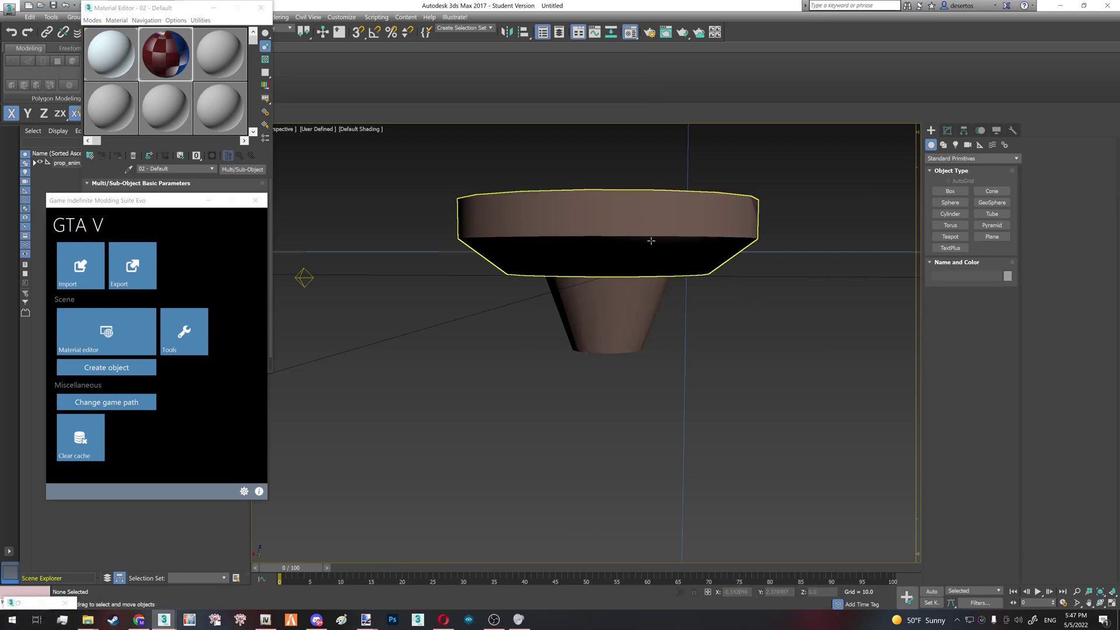
pyautogui.click(366, 619)
pyautogui.scroll(5, 344, 323)
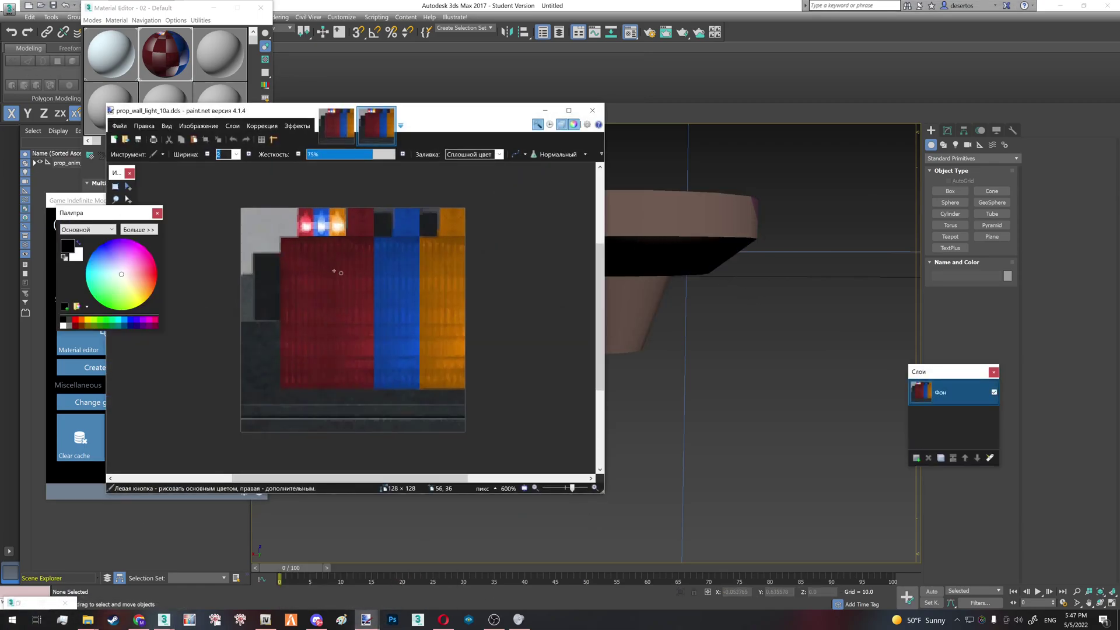
pyautogui.click(545, 111)
# Step: Apply an Unwrap UVW modifier to the disc mesh prop_anim_tutorial_high_1 and open its UV editor
pyautogui.click(627, 291)
pyautogui.click(652, 243)
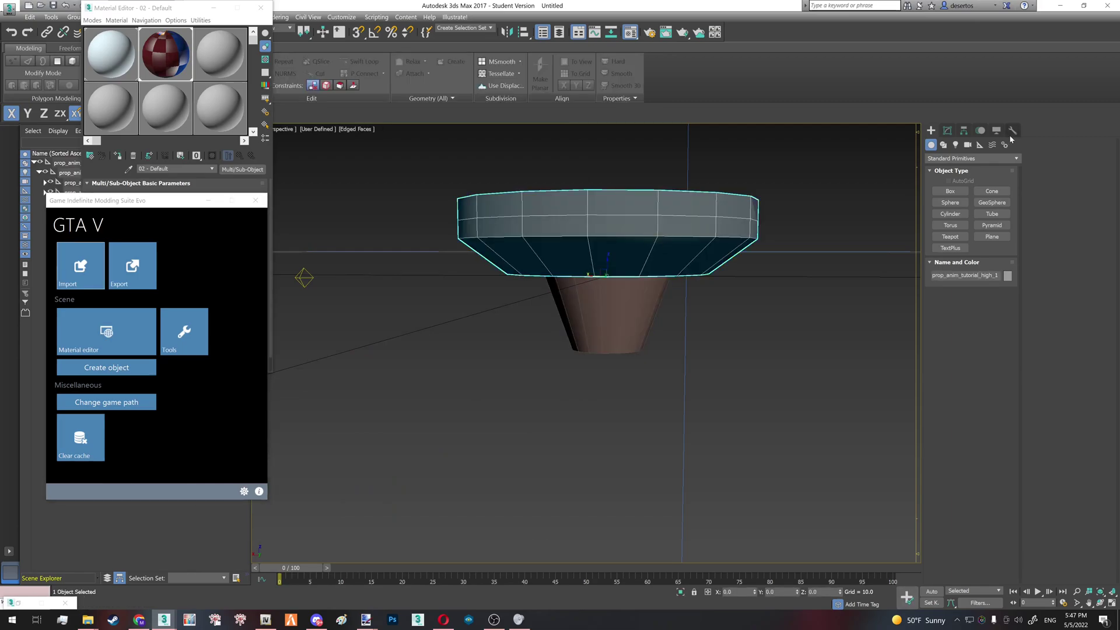
pyautogui.click(947, 130)
pyautogui.click(959, 160)
pyautogui.press('u')
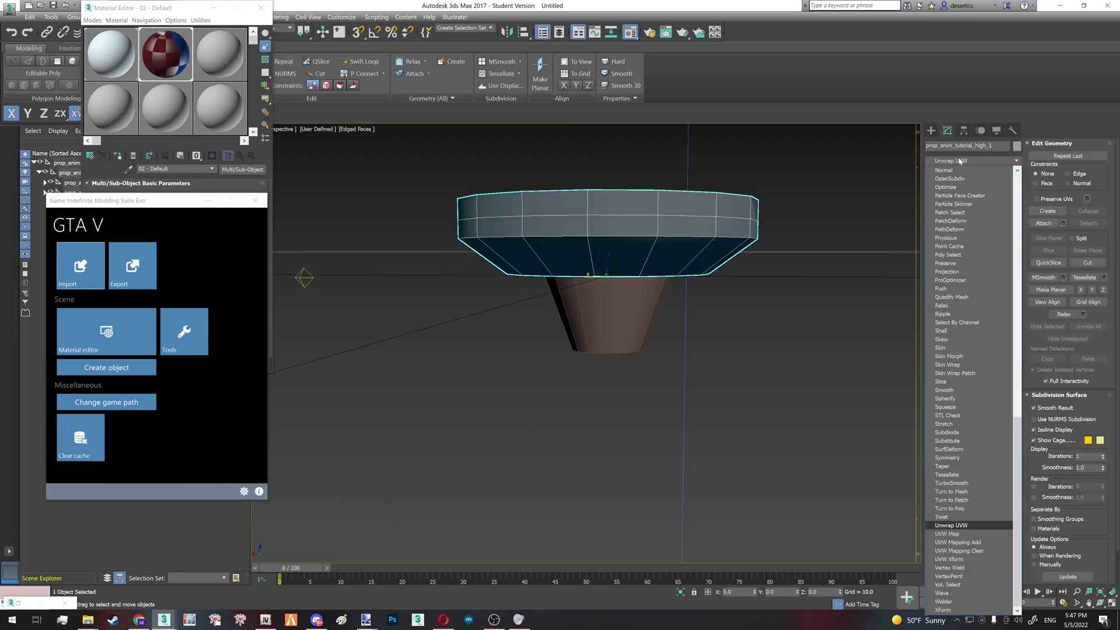
pyautogui.press('Return')
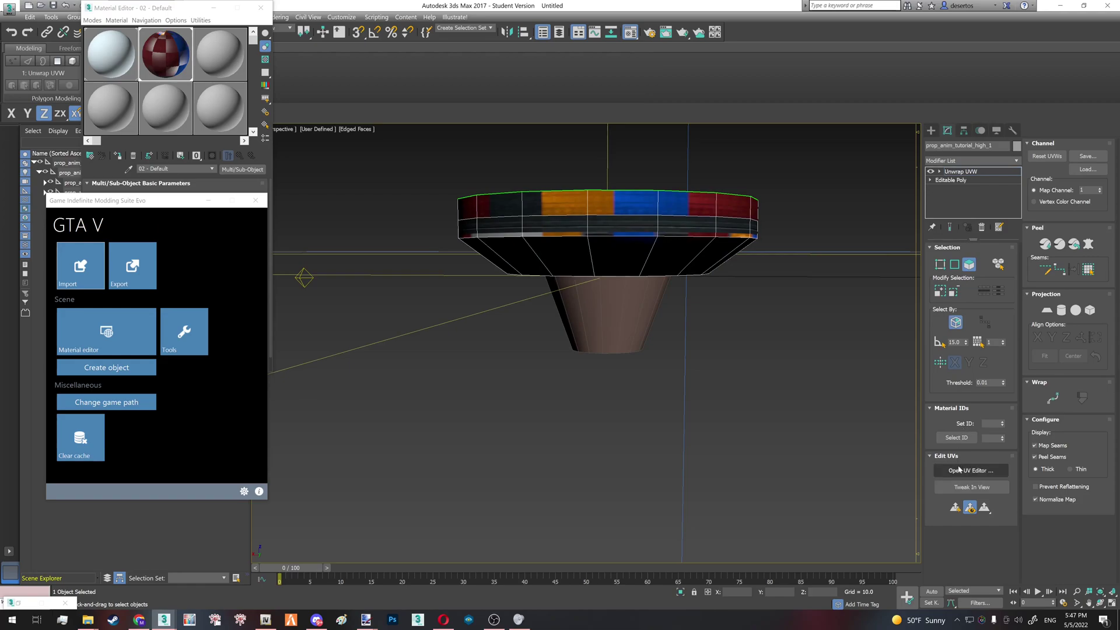
pyautogui.scroll(4, 639, 224)
pyautogui.scroll(-3, 639, 206)
pyautogui.click(971, 470)
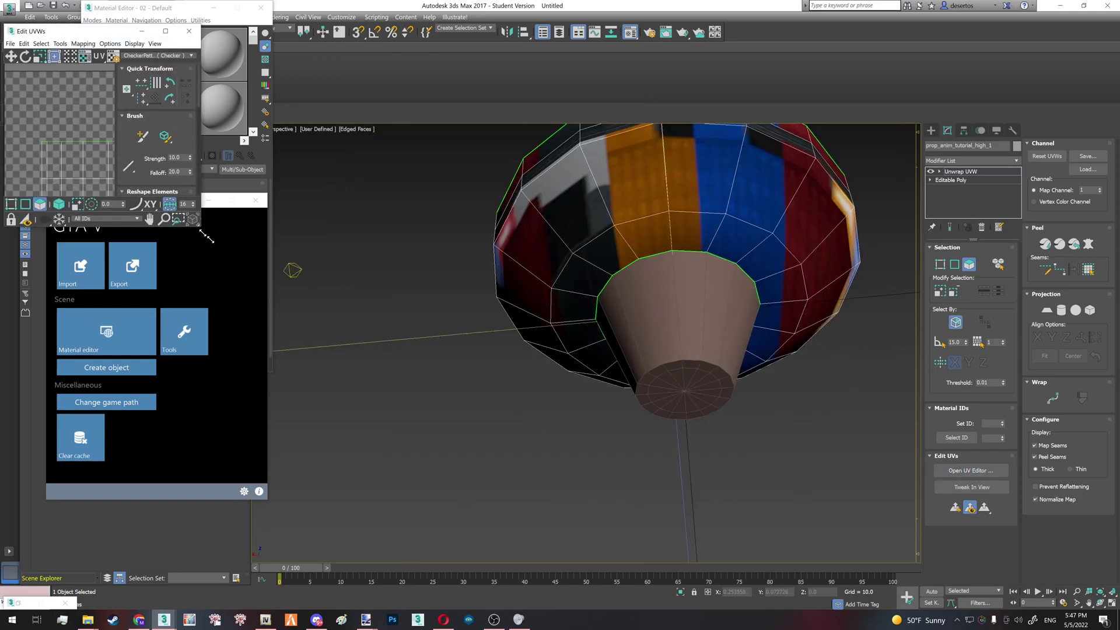
# Step: Enlarge the UV editor and load the bitmap prop_wall_light_10a.dds from the Prop animation folder as its background
pyautogui.moveTo(200, 227); pyautogui.dragTo(415, 366)
pyautogui.click(350, 56)
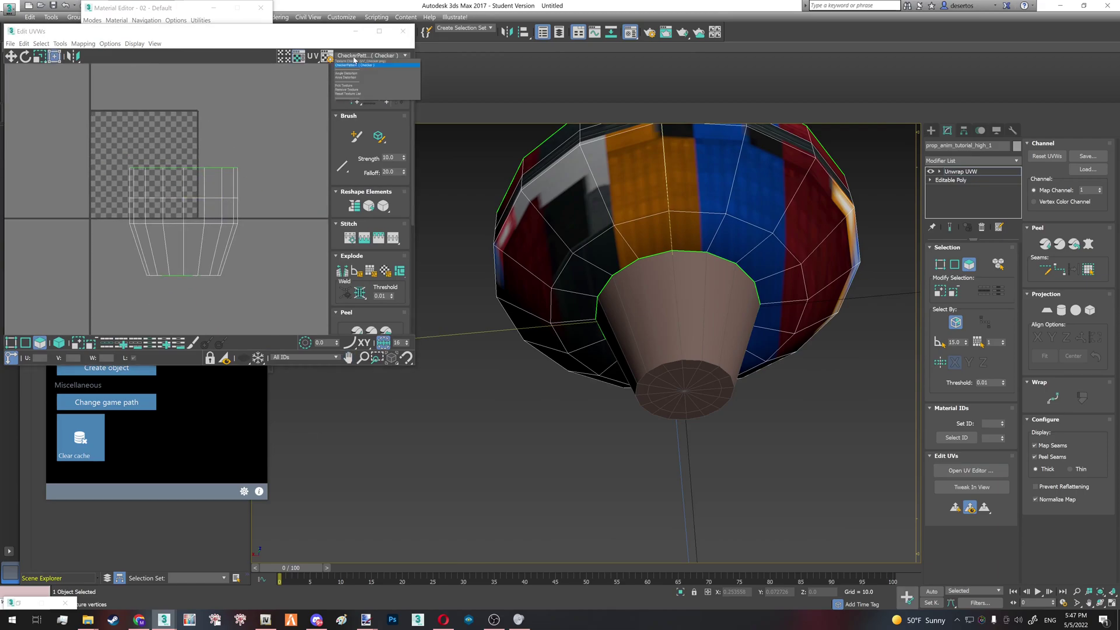
pyautogui.click(347, 86)
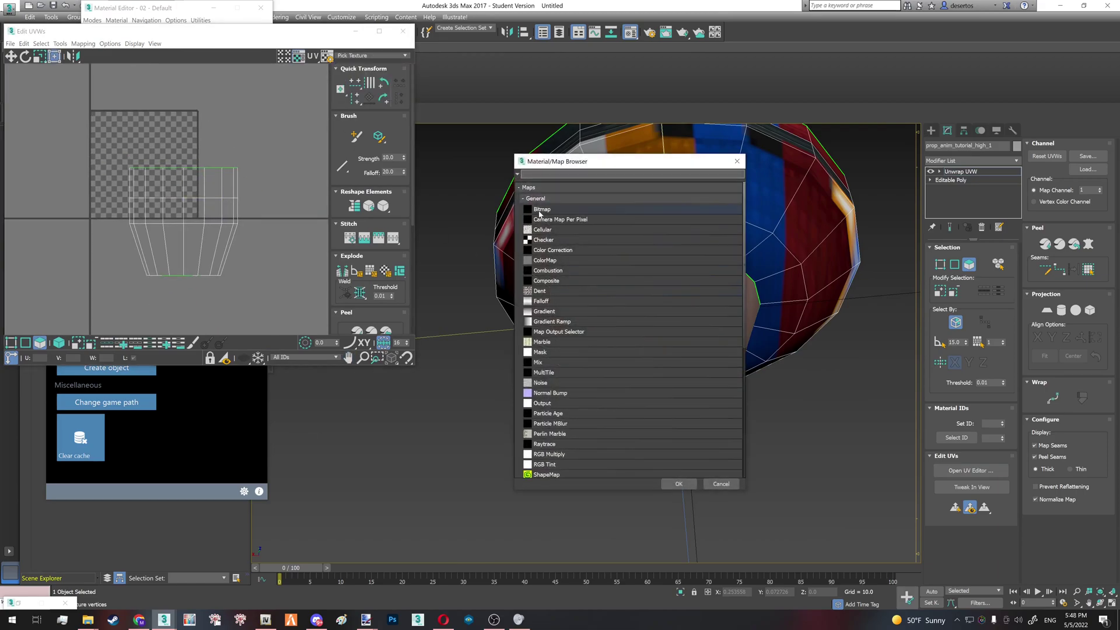
pyautogui.doubleClick(539, 211)
pyautogui.click(36, 96)
pyautogui.doubleClick(663, 121)
pyautogui.doubleClick(140, 93)
# Step: Flatten and shrink all of the disc's UVs and place them over the dark strip along the texture's lower edge
pyautogui.moveTo(70, 110); pyautogui.dragTo(291, 287)
pyautogui.click(40, 58)
pyautogui.moveTo(236, 172); pyautogui.dragTo(229, 247)
pyautogui.click(54, 56)
pyautogui.moveTo(221, 193); pyautogui.dragTo(197, 194)
pyautogui.keyDown('alt'); pyautogui.moveTo(646, 219); pyautogui.dragTo(666, 254, button='middle'); pyautogui.keyUp('alt')
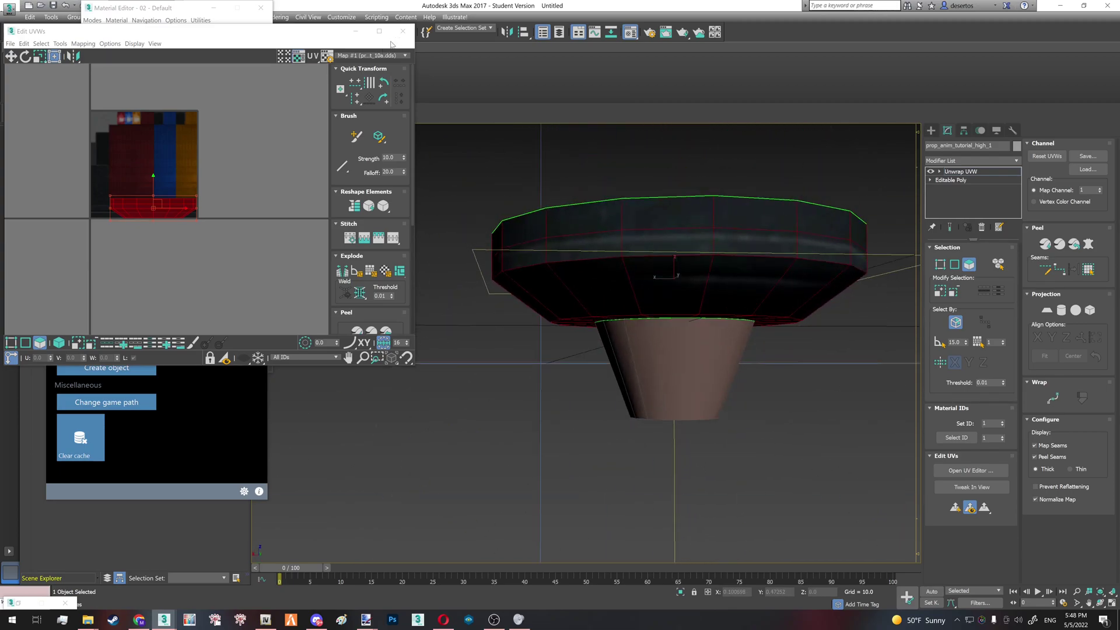
# Step: Close the UV editor and collapse the disc's modifier stack to Editable Poly
pyautogui.click(402, 31)
pyautogui.rightClick(962, 171)
pyautogui.click(1003, 275)
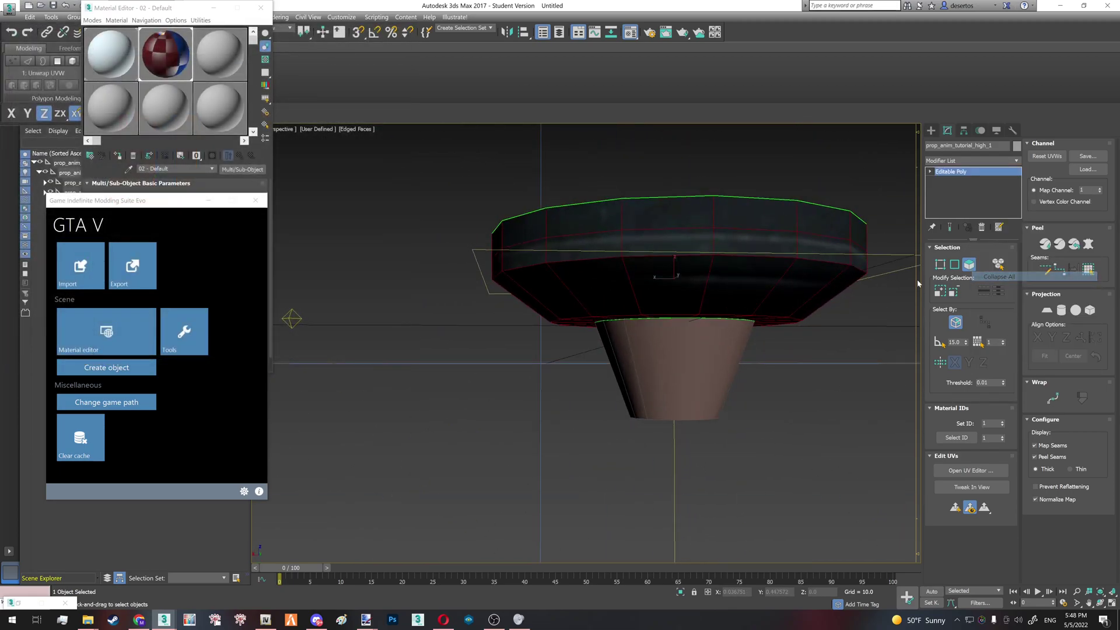
pyautogui.press('4')
pyautogui.press('4')
pyautogui.press('4')
pyautogui.press('4')
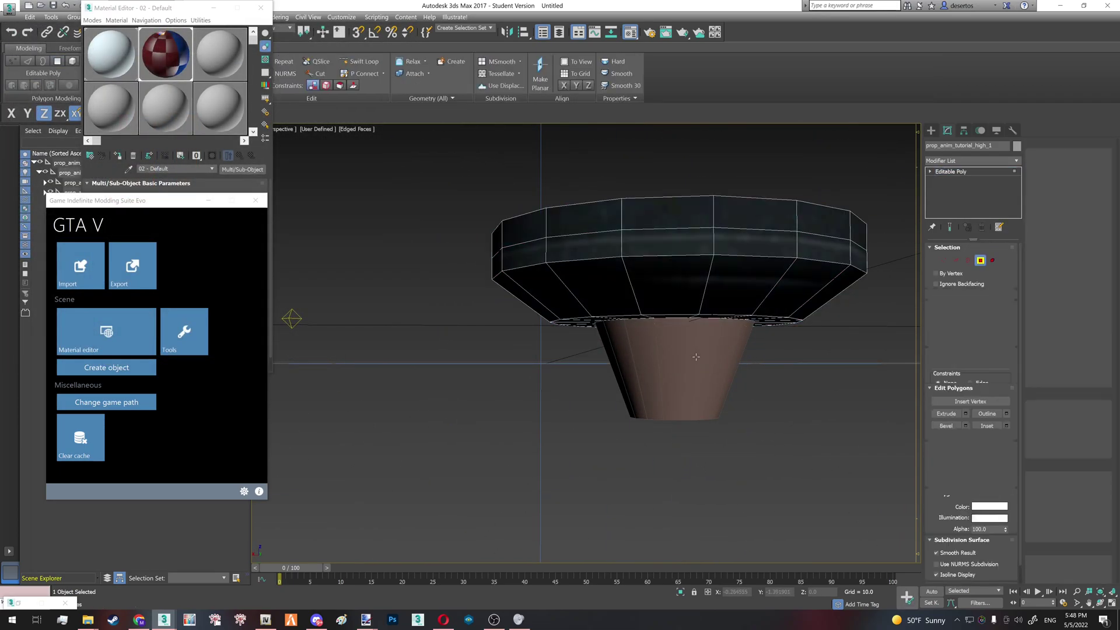
pyautogui.press('4')
pyautogui.press('4')
# Step: Apply an Unwrap UVW modifier to the stem mesh prop_anim_tutorial_high_0 and open its UV editor
pyautogui.click(696, 357)
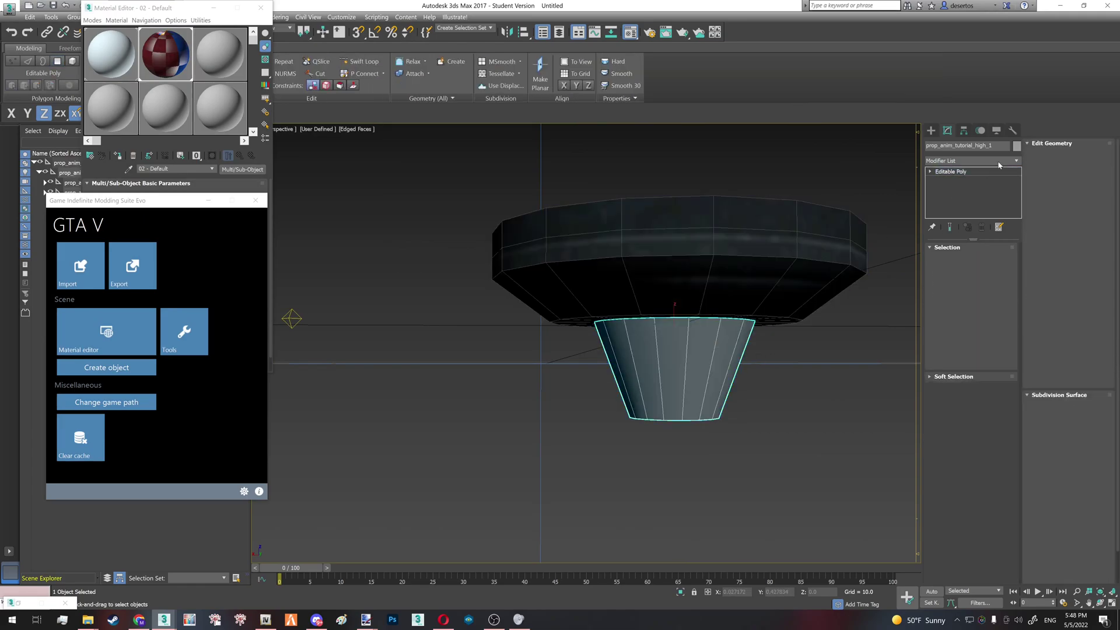
pyautogui.click(949, 161)
pyautogui.scroll(-5, 968, 350)
pyautogui.click(965, 181)
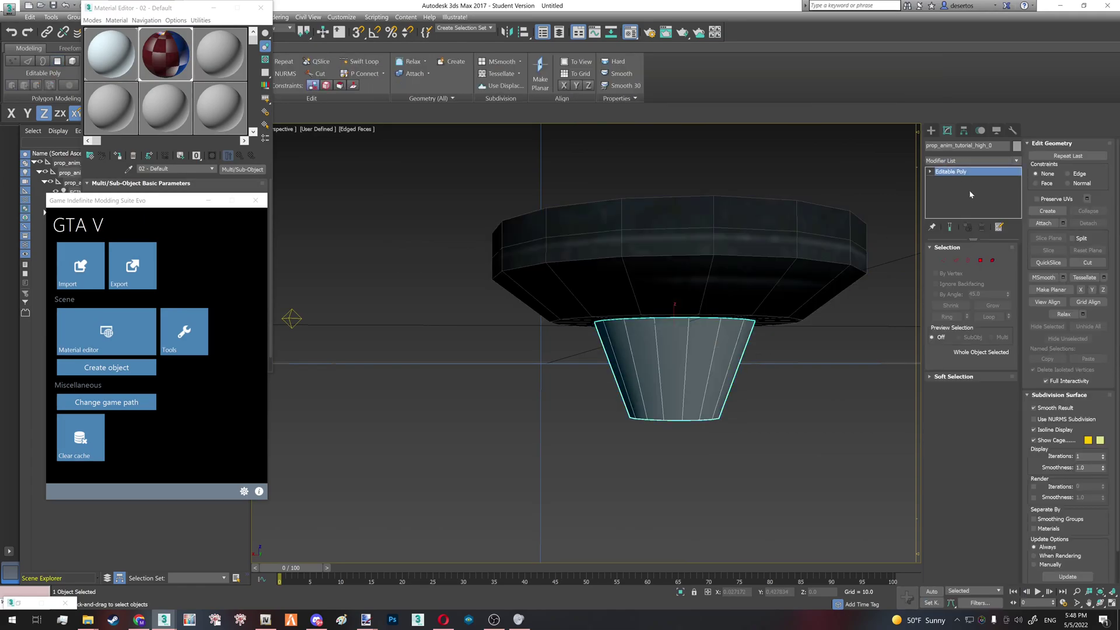
pyautogui.click(970, 470)
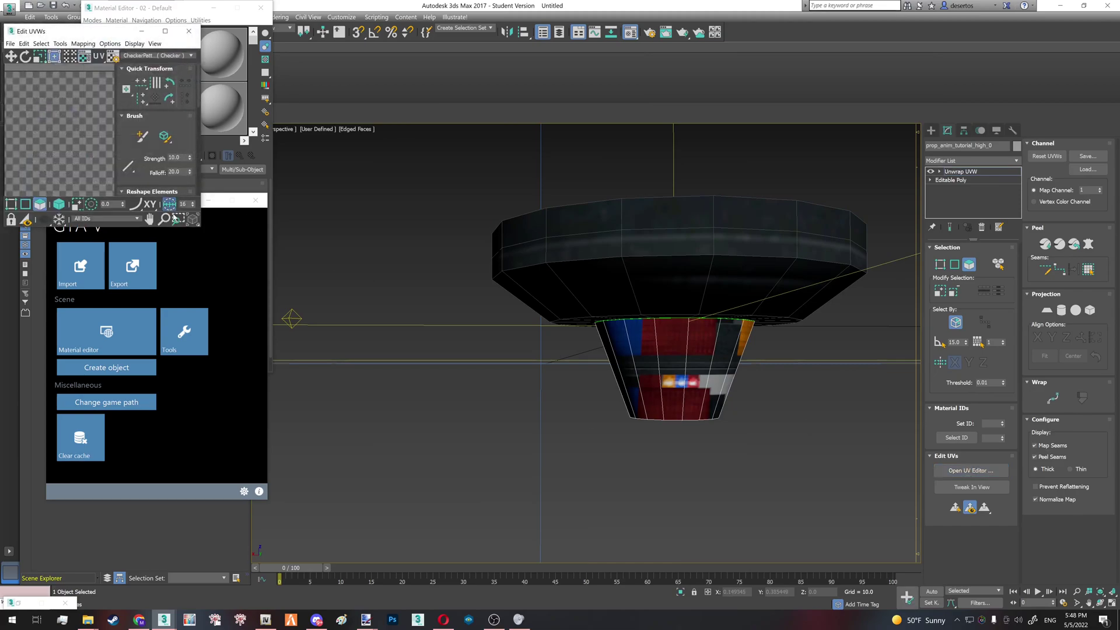
# Step: Shrink the stem's UVs onto the texture's dark red area, close the UV editor and collapse the stack to Editable Poly
pyautogui.moveTo(199, 228); pyautogui.dragTo(416, 400)
pyautogui.click(244, 274)
pyautogui.moveTo(244, 274); pyautogui.dragTo(176, 149)
pyautogui.scroll(2, 177, 147)
pyautogui.keyDown('alt'); pyautogui.moveTo(671, 367); pyautogui.dragTo(514, 306, button='middle'); pyautogui.keyUp('alt')
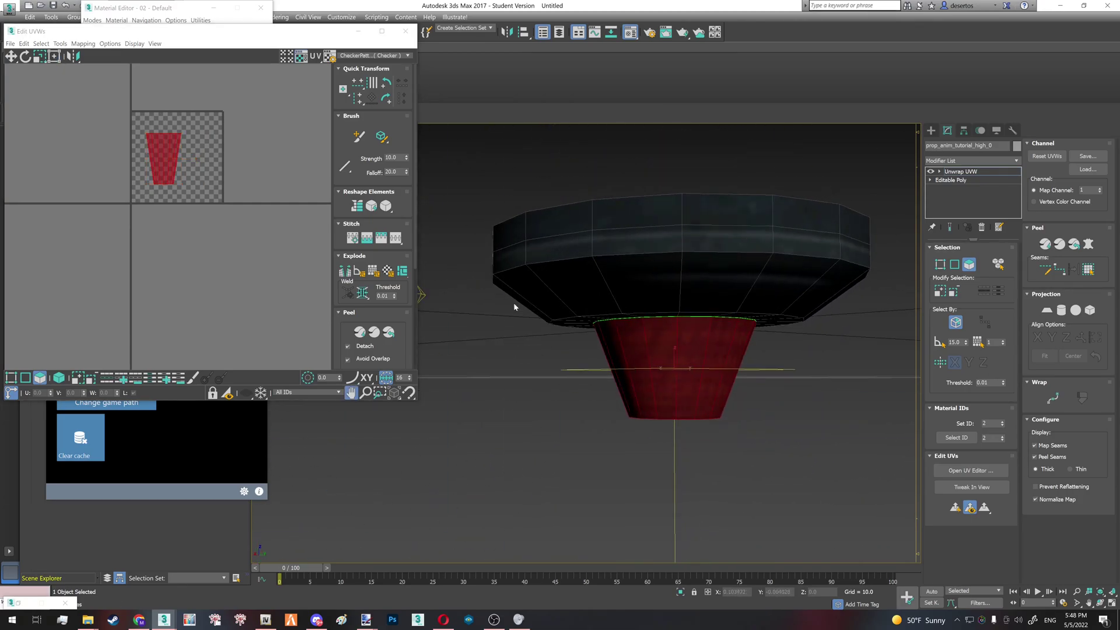
pyautogui.click(405, 31)
pyautogui.rightClick(963, 172)
pyautogui.click(998, 270)
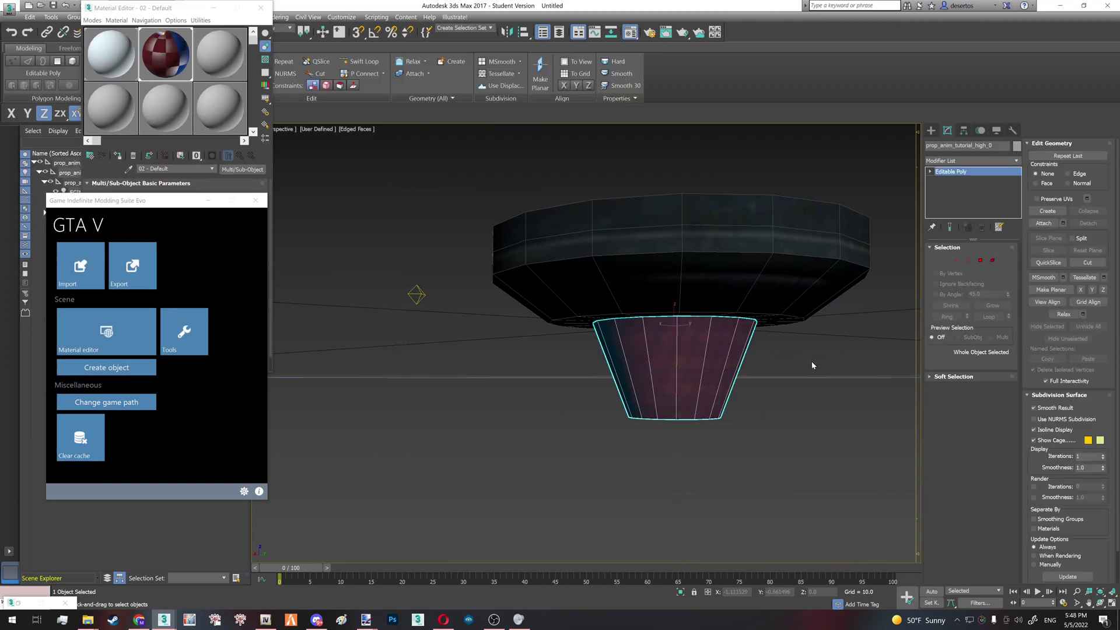
# Step: Examine the textured disc and stem up close with and without edged faces
pyautogui.click(812, 365)
pyautogui.scroll(3, 678, 327)
pyautogui.press('z')
pyautogui.scroll(5, 613, 353)
pyautogui.moveTo(560, 361); pyautogui.dragTo(647, 299, button='middle')
pyautogui.scroll(3, 690, 270)
pyautogui.scroll(5, 690, 271)
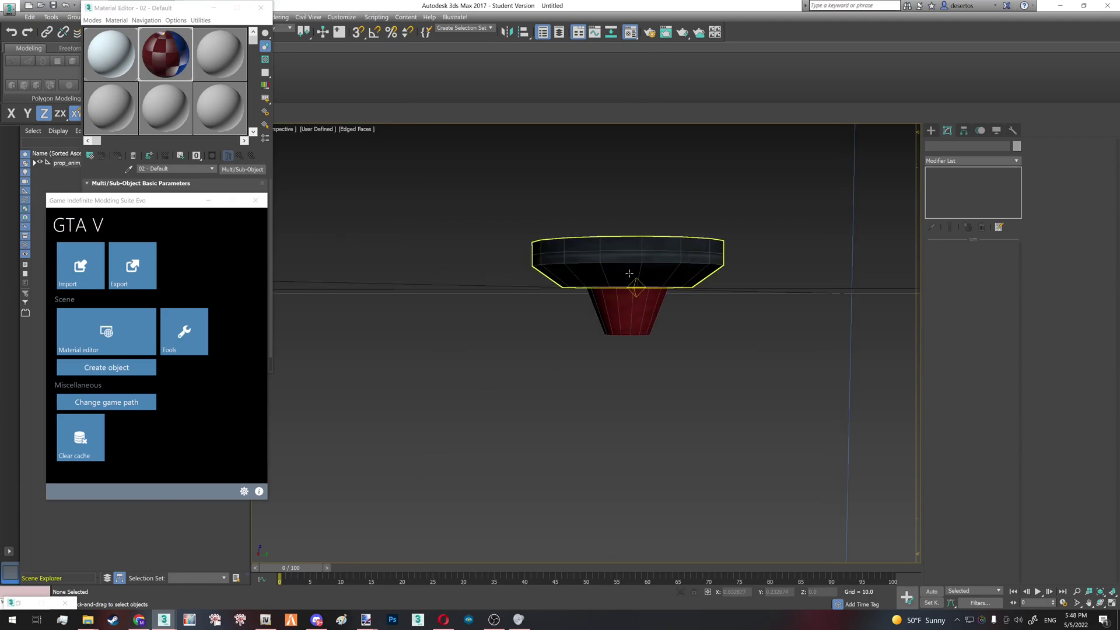
pyautogui.click(659, 291)
pyautogui.press('F4')
pyautogui.press('F4')
# Step: Close the Material Editor, minimize the GIMS window and move the model light beside the stem, just outside and below the disc
pyautogui.scroll(-4, 671, 282)
pyautogui.keyDown('alt'); pyautogui.moveTo(816, 344); pyautogui.dragTo(715, 337, button='middle'); pyautogui.keyUp('alt')
pyautogui.click(708, 336)
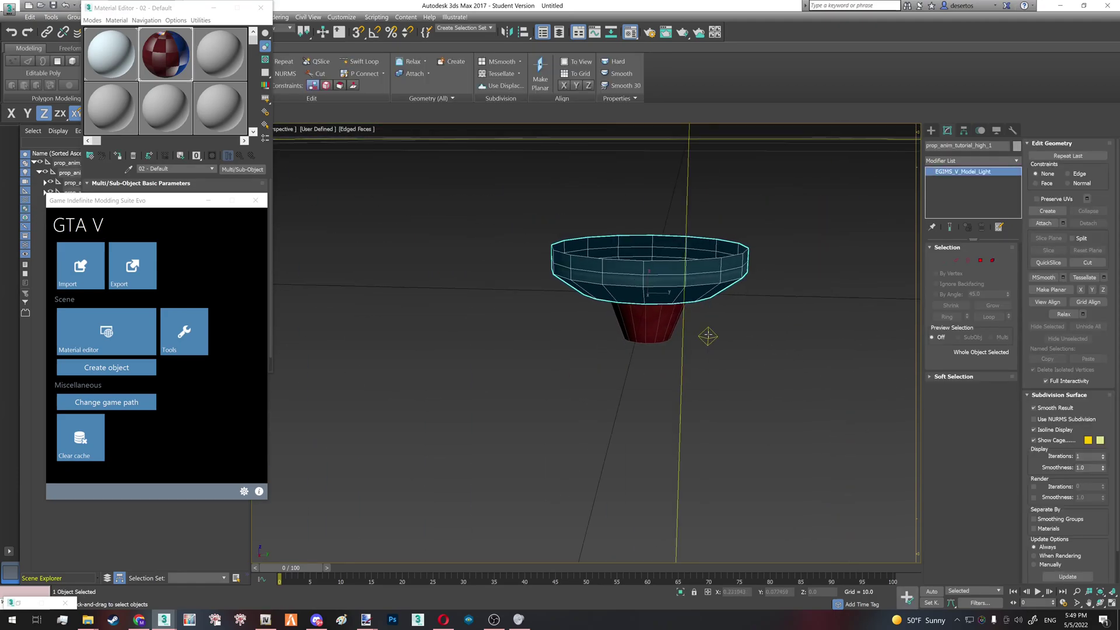
pyautogui.click(260, 7)
pyautogui.click(208, 201)
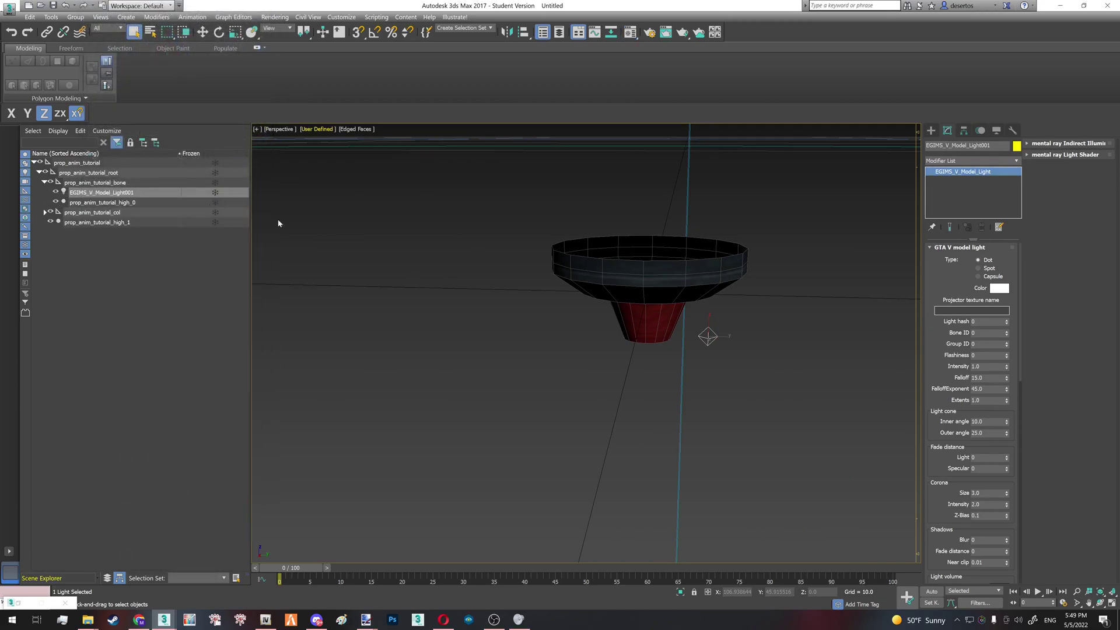
pyautogui.keyDown('alt'); pyautogui.moveTo(660, 270); pyautogui.dragTo(700, 301, button='middle'); pyautogui.keyUp('alt')
pyautogui.press('w')
pyautogui.moveTo(718, 339); pyautogui.dragTo(603, 344)
pyautogui.moveTo(604, 344)
pyautogui.keyDown('alt'); pyautogui.mouseDown(button='middle')
pyautogui.moveTo(597, 274)
pyautogui.moveTo(608, 346)
pyautogui.mouseUp(button='middle'); pyautogui.keyUp('alt')
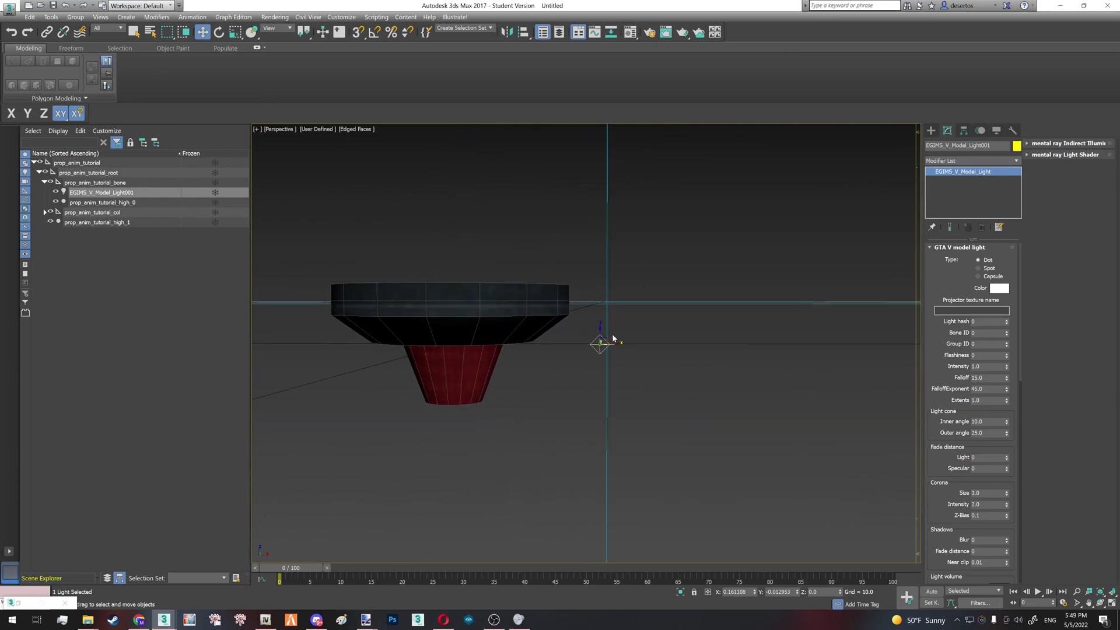
pyautogui.moveTo(606, 338); pyautogui.dragTo(601, 363)
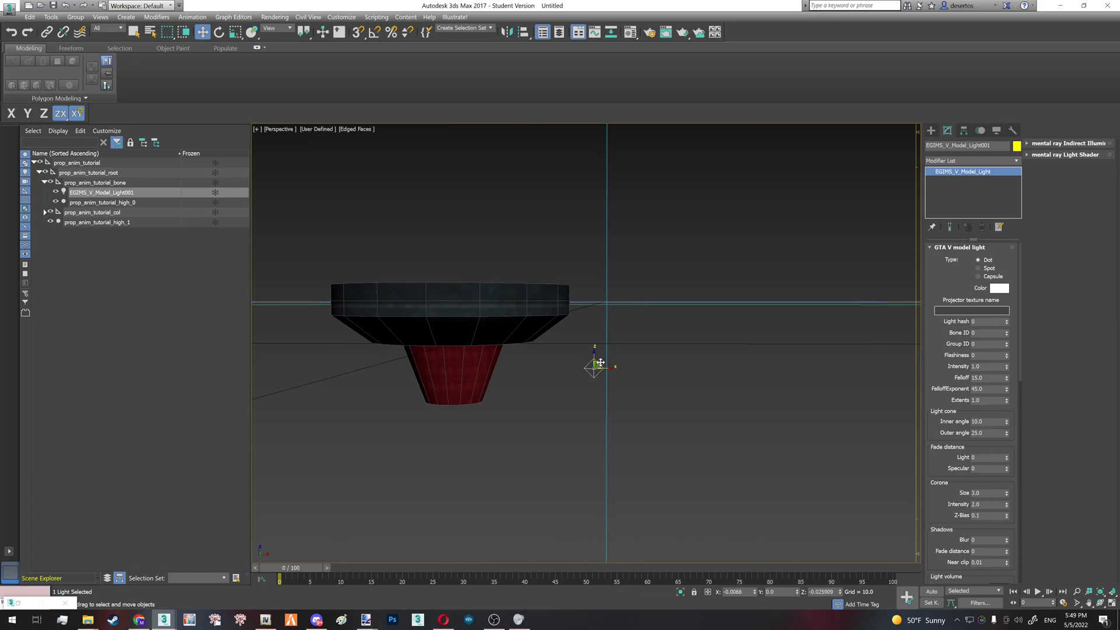
# Step: Make the light a Spot and rotate it 90° with angle snap to shine horizontally away from the stem, placed closer to it
pyautogui.click(988, 269)
pyautogui.press('e')
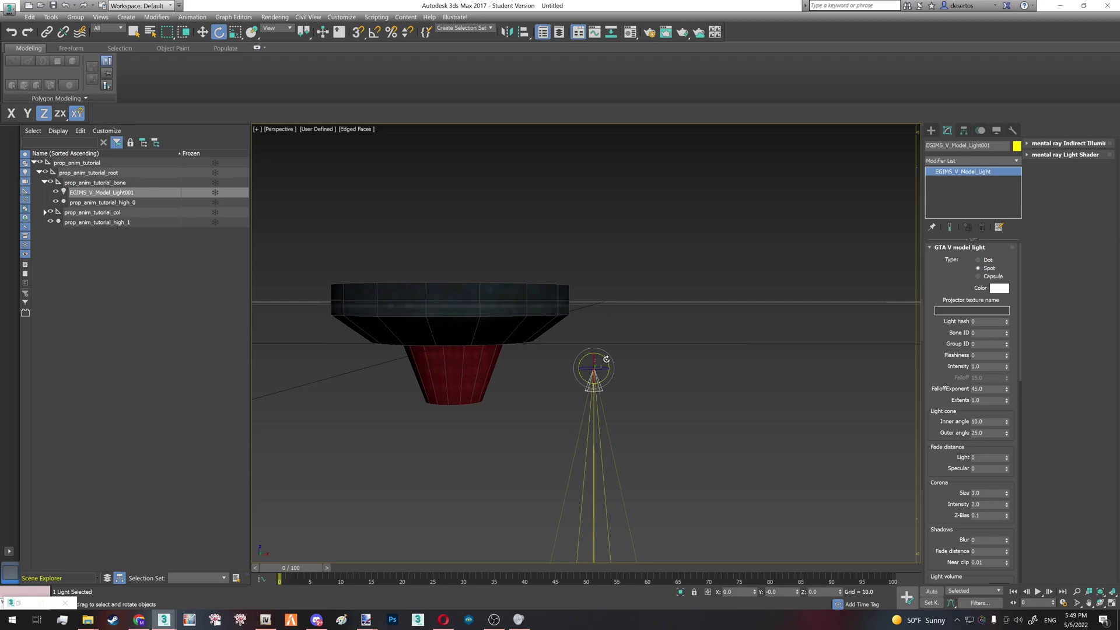
pyautogui.press('a')
pyautogui.moveTo(609, 358); pyautogui.dragTo(554, 380)
pyautogui.press('w')
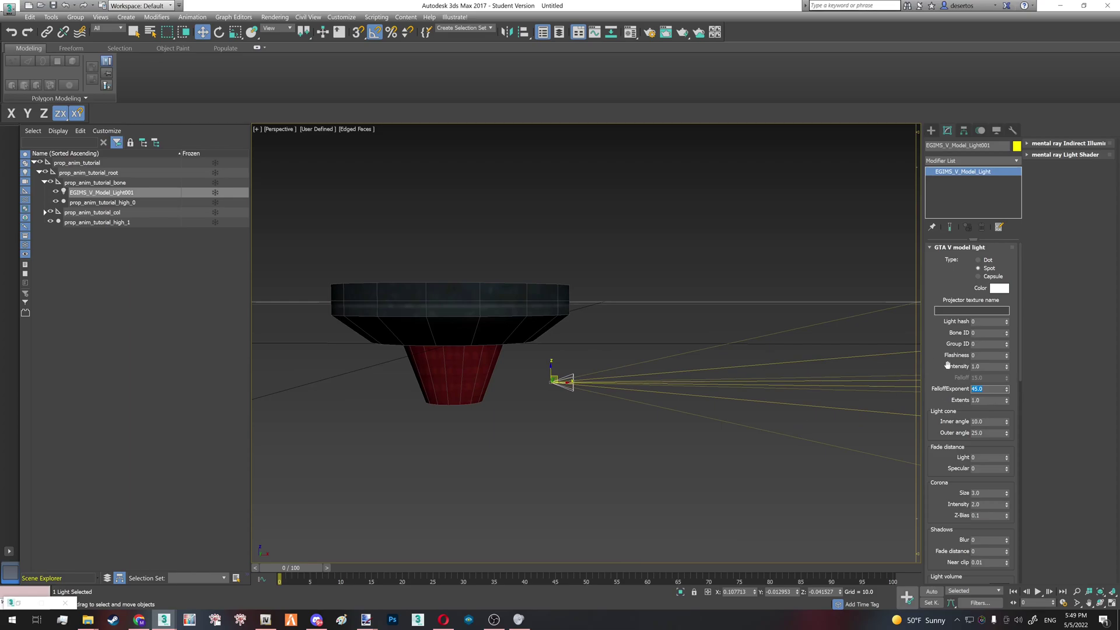
# Step: Set the spot light's intensity to about 8.5, falloff exponent to 5.8, cone angles to about 49.6 and 96.6, and fade distances to 30 and 10
pyautogui.write('6')
pyautogui.hotkey('shift', 'Tab')
pyautogui.moveTo(1020, 350); pyautogui.dragTo(1003, 334)
pyautogui.moveTo(1006, 384); pyautogui.dragTo(1004, 346)
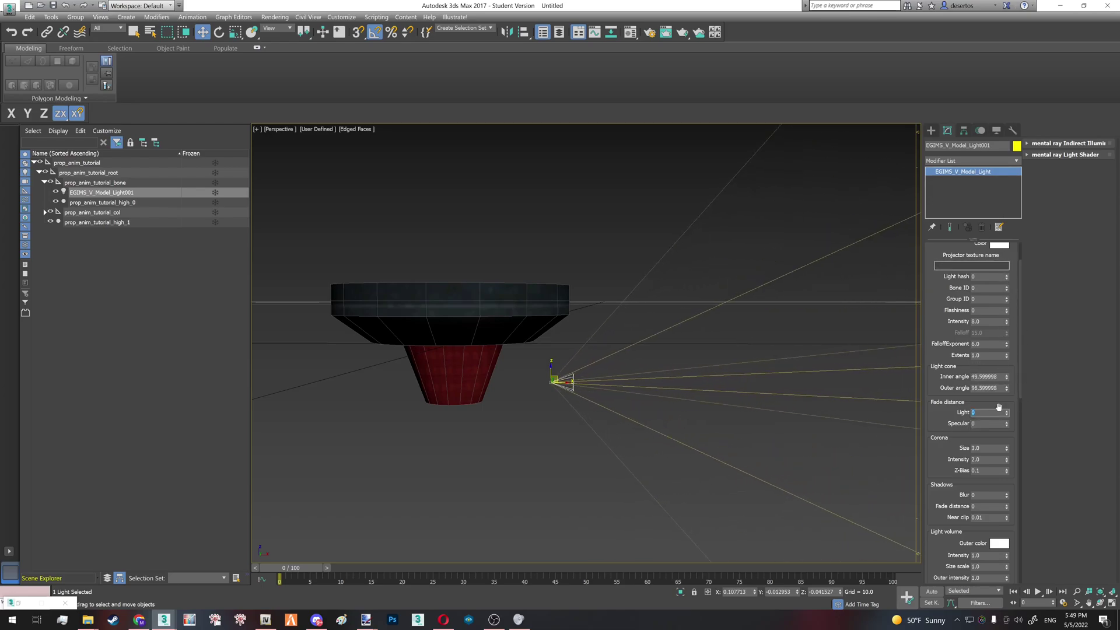
pyautogui.press('Tab')
pyautogui.moveTo(1017, 373); pyautogui.dragTo(995, 562)
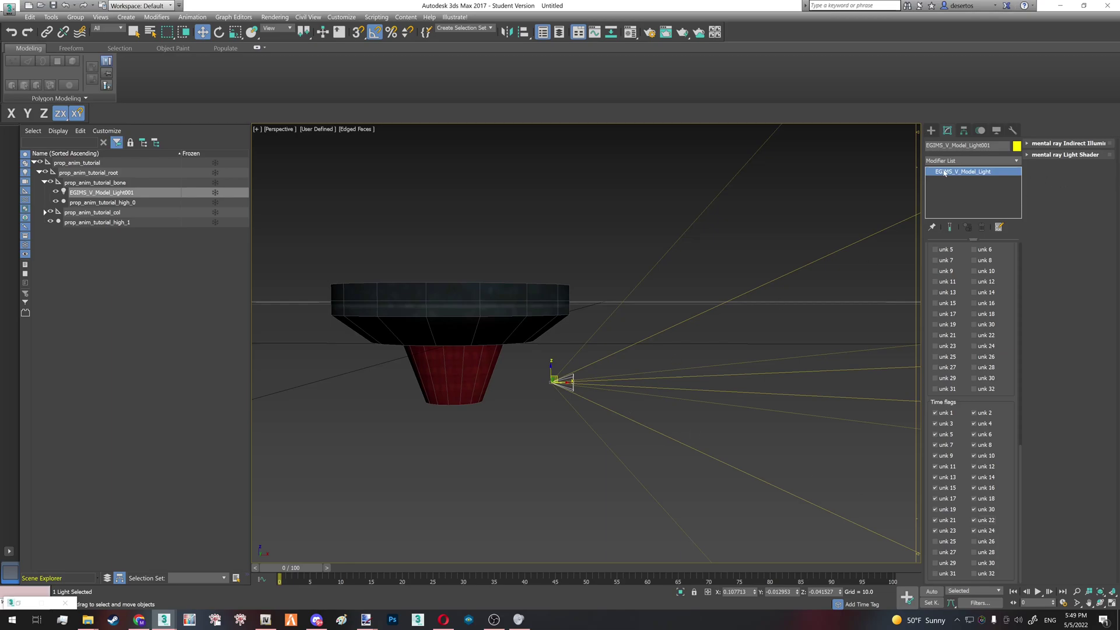
pyautogui.moveTo(1019, 455); pyautogui.dragTo(1016, 233)
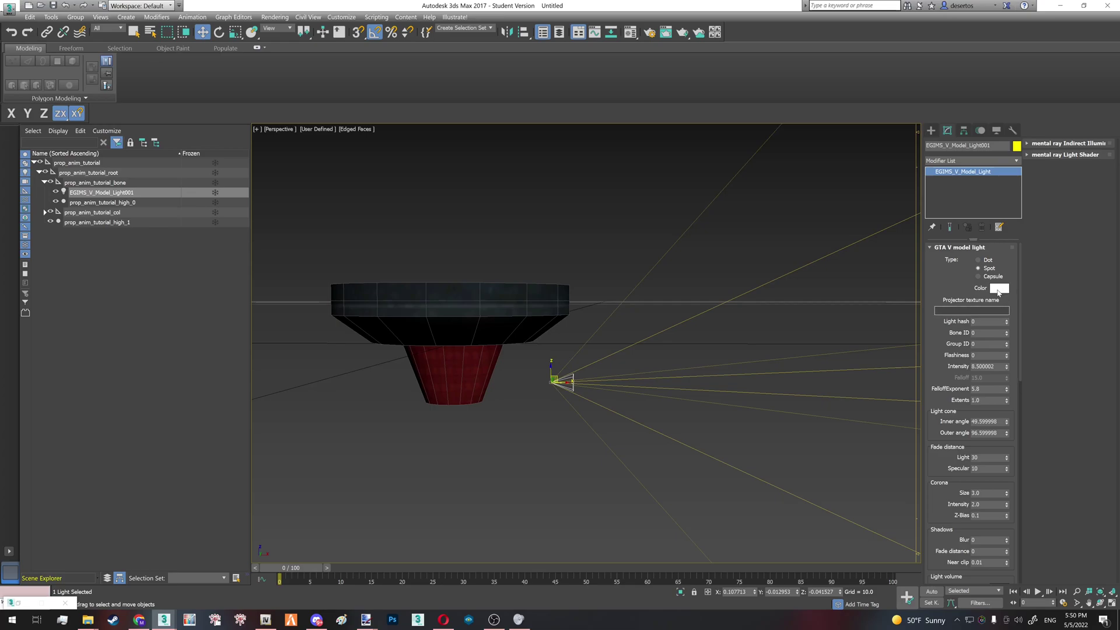
# Step: Set the light's color to red and move the light slightly closer to the stem
pyautogui.click(999, 288)
pyautogui.rightClick(348, 62)
pyautogui.rightClick(347, 71)
pyautogui.click(304, 145)
pyautogui.moveTo(556, 378); pyautogui.dragTo(538, 376)
# Step: Expand the collision and bone nodes, unhide the collision mesh prop_anim_tutorial_col and select it
pyautogui.moveTo(435, 328); pyautogui.dragTo(465, 276, button='middle')
pyautogui.scroll(-10, 522, 282)
pyautogui.scroll(10, 545, 286)
pyautogui.click(607, 543)
pyautogui.moveTo(607, 543); pyautogui.dragTo(800, 416, button='middle')
pyautogui.keyDown('alt'); pyautogui.moveTo(584, 459); pyautogui.dragTo(474, 393, button='middle'); pyautogui.keyUp('alt')
pyautogui.click(45, 192)
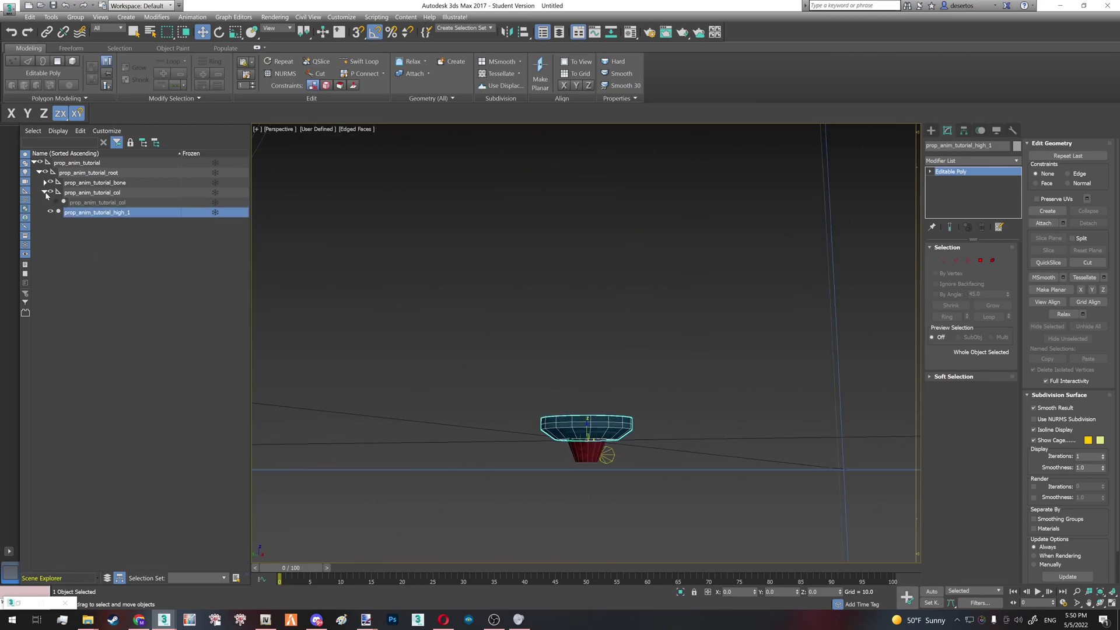
pyautogui.click(45, 182)
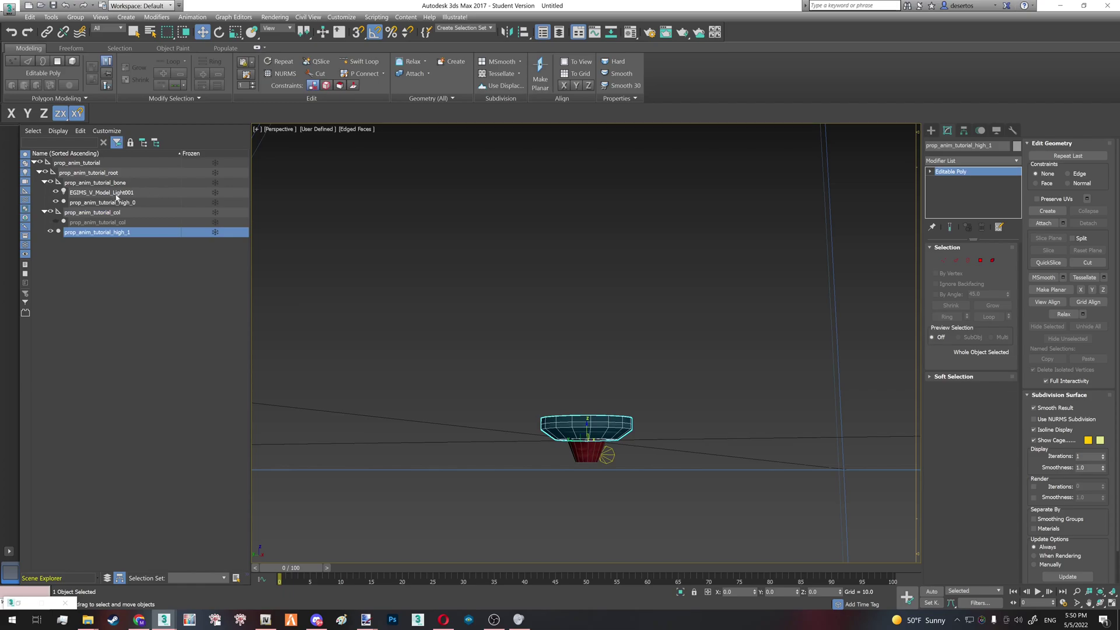
pyautogui.click(57, 221)
pyautogui.click(550, 440)
pyautogui.keyDown('alt'); pyautogui.moveTo(551, 439); pyautogui.dragTo(568, 438, button='middle'); pyautogui.keyUp('alt')
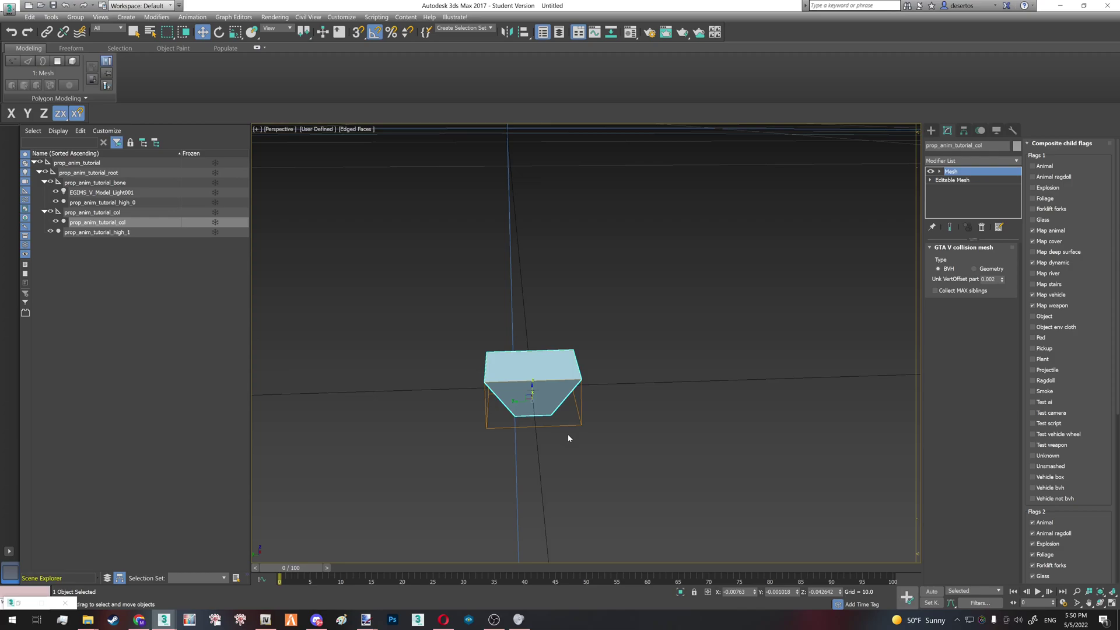
# Step: Center the collision mesh's pivot on its object, using wireframe display to see the pivot
pyautogui.click(659, 390)
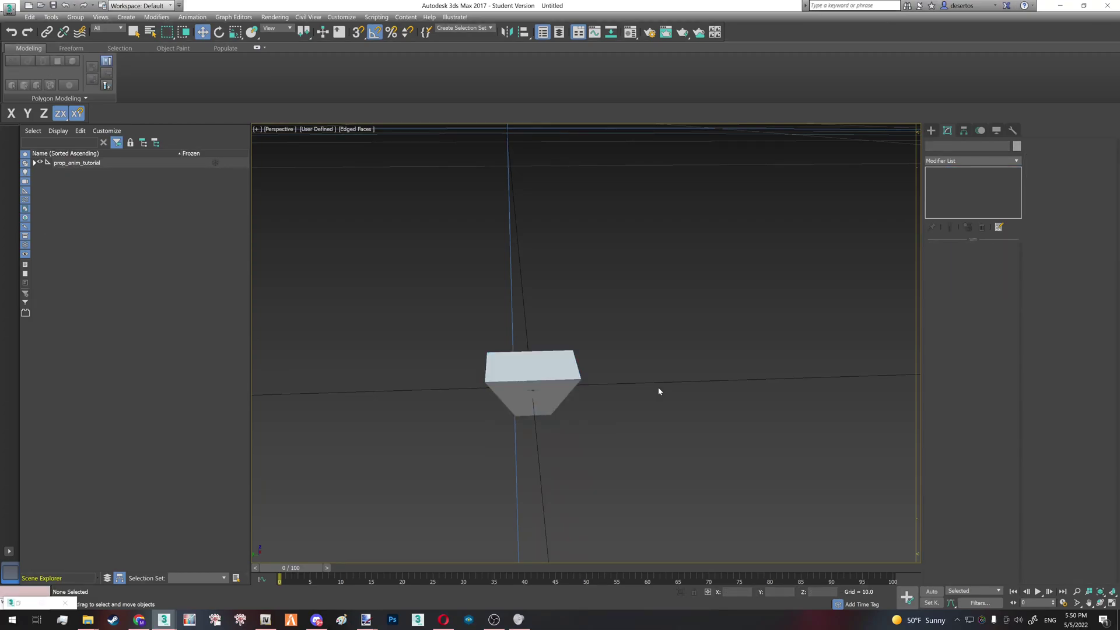
pyautogui.click(549, 393)
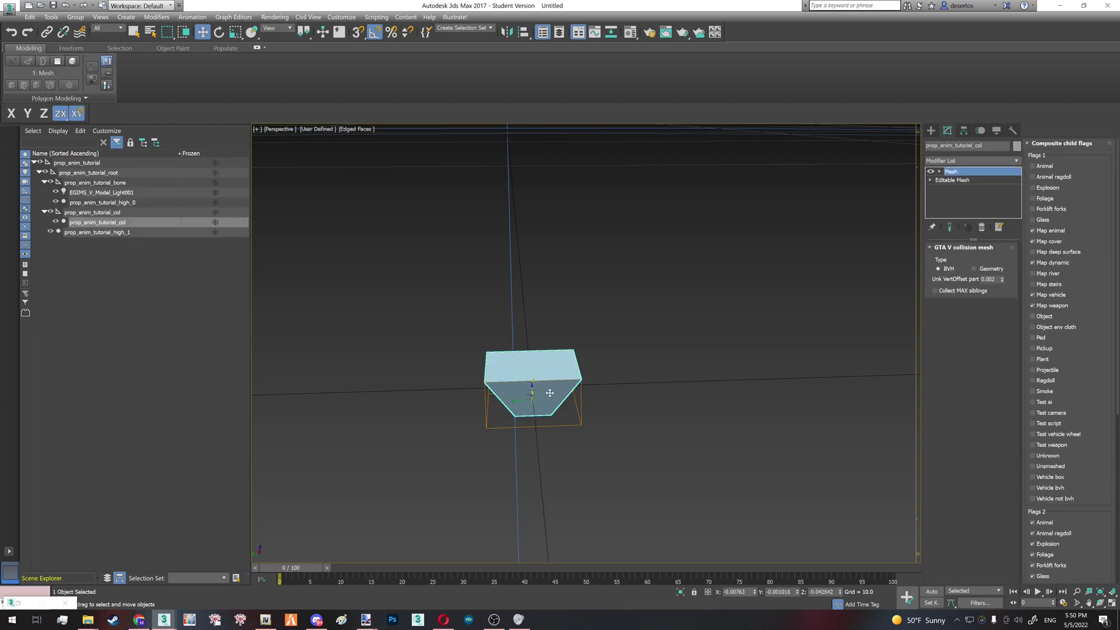
pyautogui.scroll(6, 546, 356)
pyautogui.moveTo(549, 356)
pyautogui.keyDown('alt'); pyautogui.mouseDown(button='middle')
pyautogui.moveTo(585, 370)
pyautogui.moveTo(555, 368)
pyautogui.mouseUp(button='middle'); pyautogui.keyUp('alt')
pyautogui.press('F3')
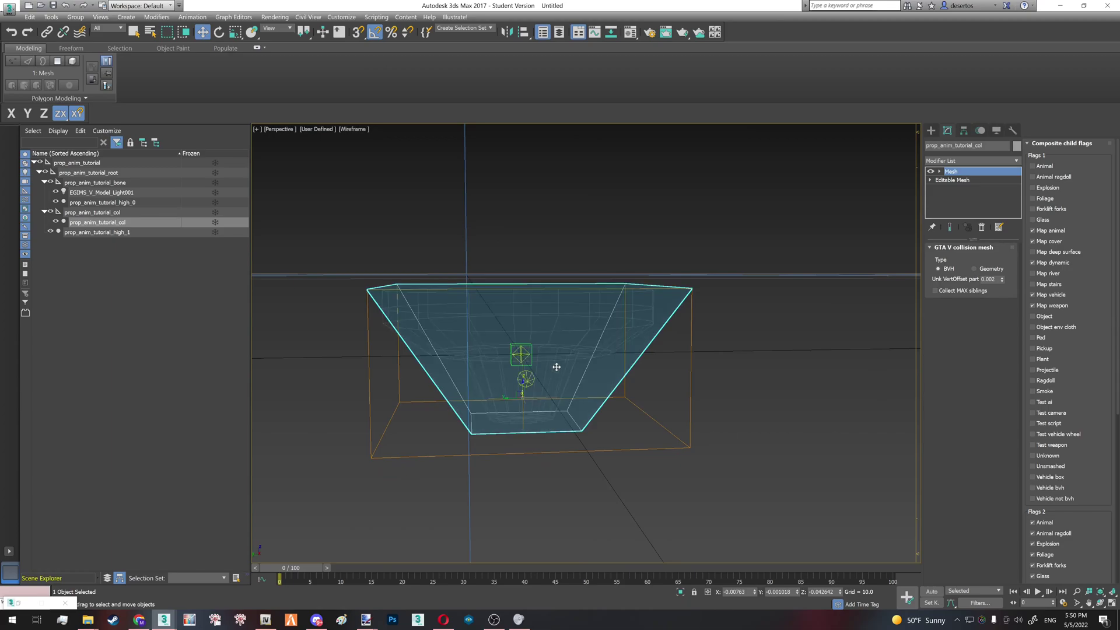
pyautogui.click(963, 130)
pyautogui.click(971, 196)
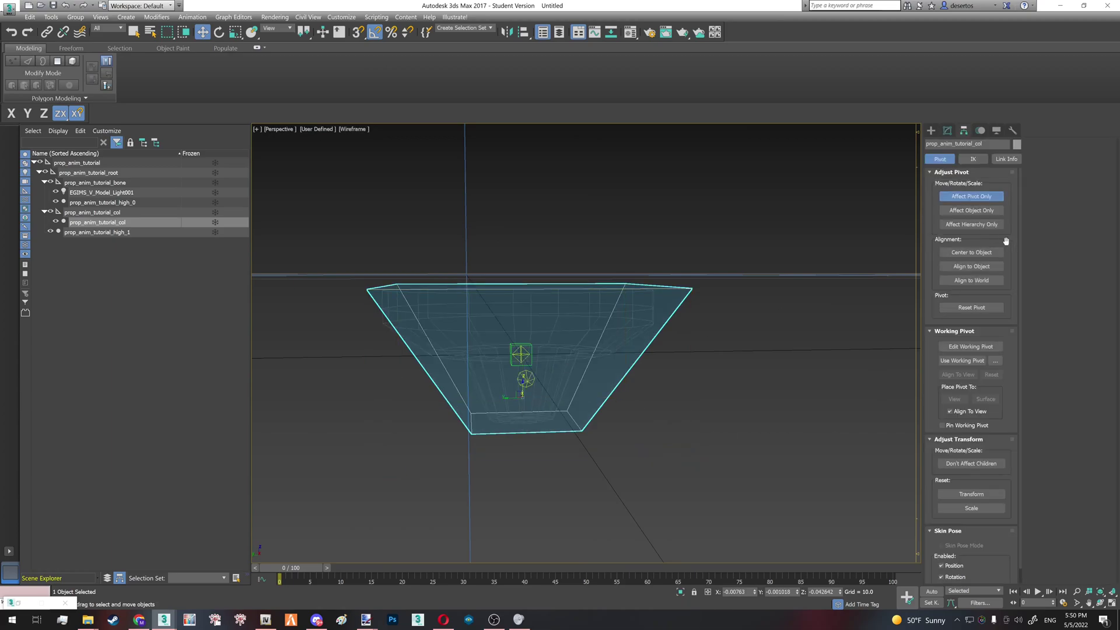
pyautogui.click(972, 254)
pyautogui.click(988, 200)
# Step: Set the collision mesh's X and Y position to 0
pyautogui.press('F3')
pyautogui.rightClick(755, 593)
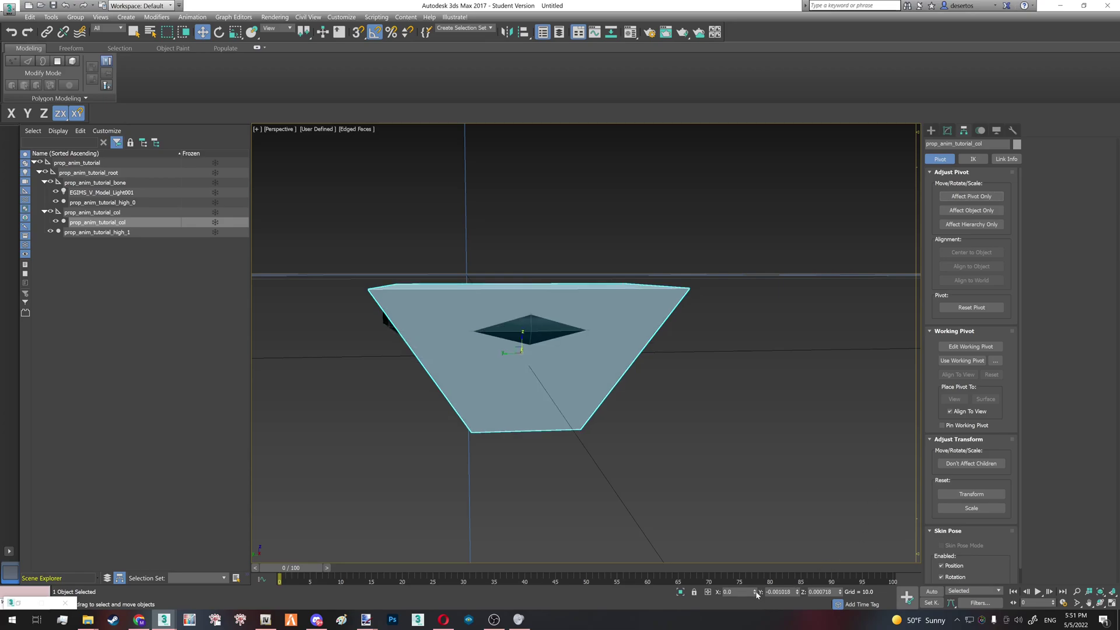
pyautogui.rightClick(797, 593)
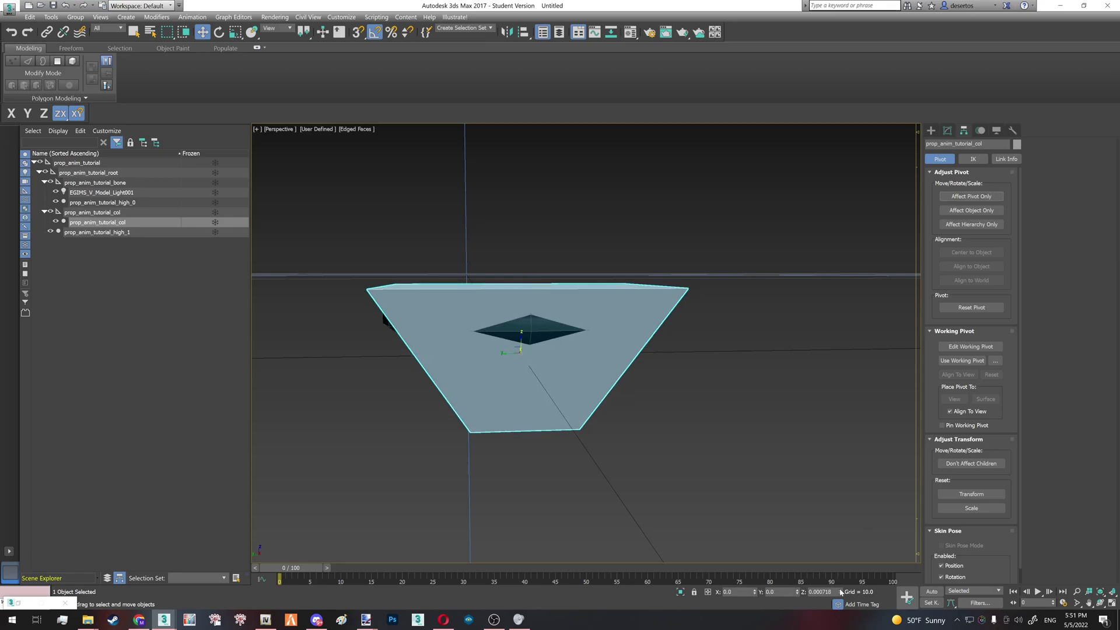
# Step: Center the pivot of the disc mesh prop_anim_tutorial_high_1 on its object and set the disc's Z position to 0
pyautogui.click(538, 330)
pyautogui.press('F3')
pyautogui.click(971, 196)
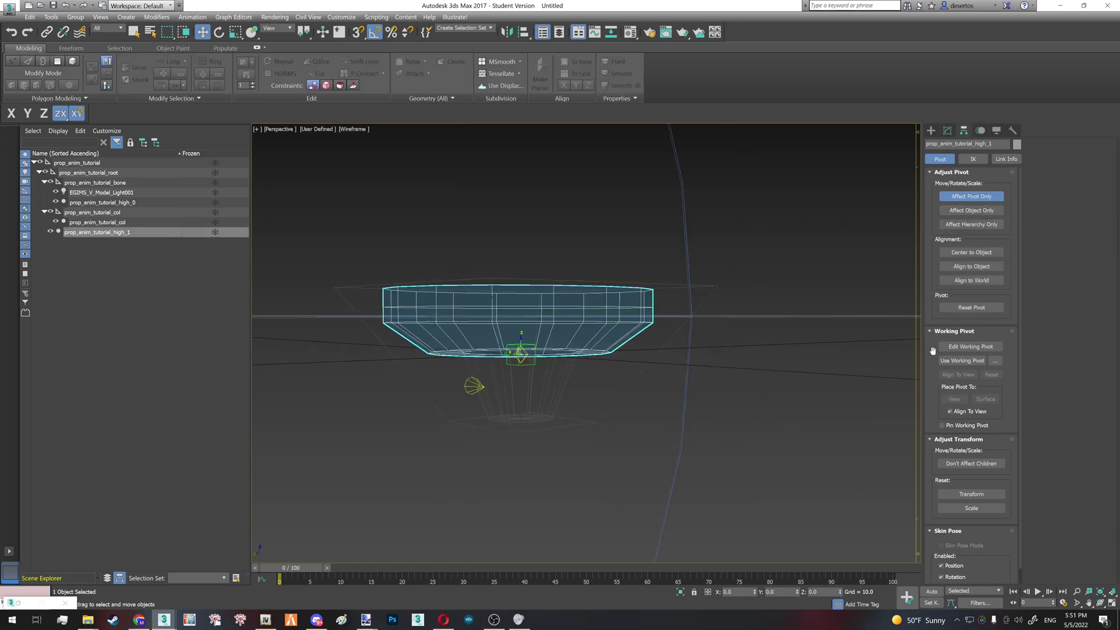
pyautogui.click(962, 254)
pyautogui.click(971, 196)
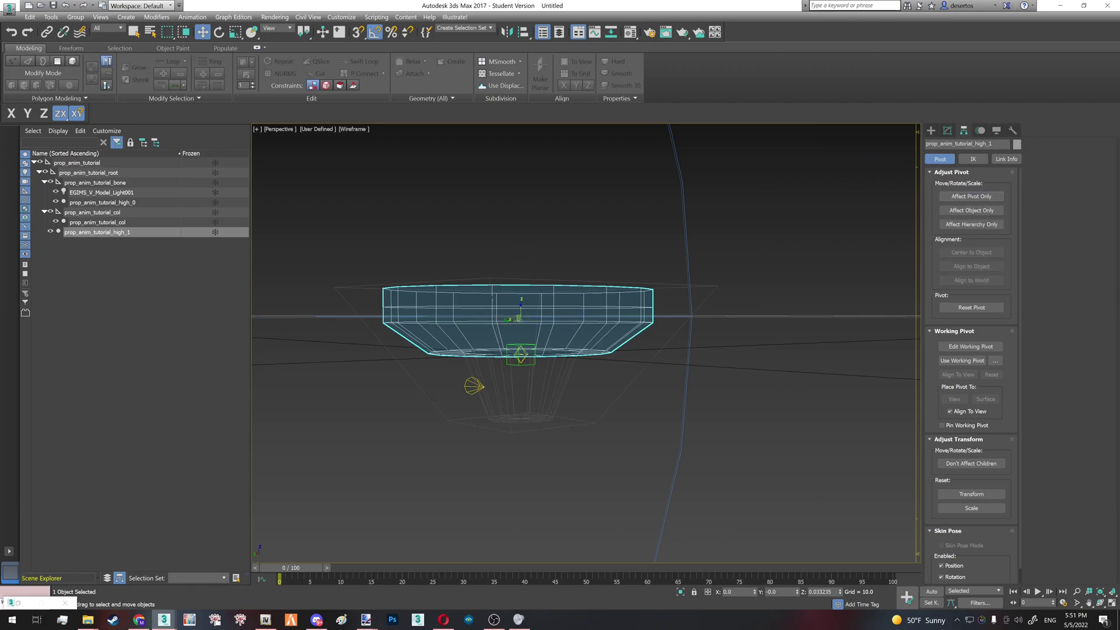
# Step: Center the pivot of the stem mesh prop_anim_tutorial_high_0 on its object
pyautogui.click(520, 406)
pyautogui.click(964, 198)
pyautogui.click(971, 252)
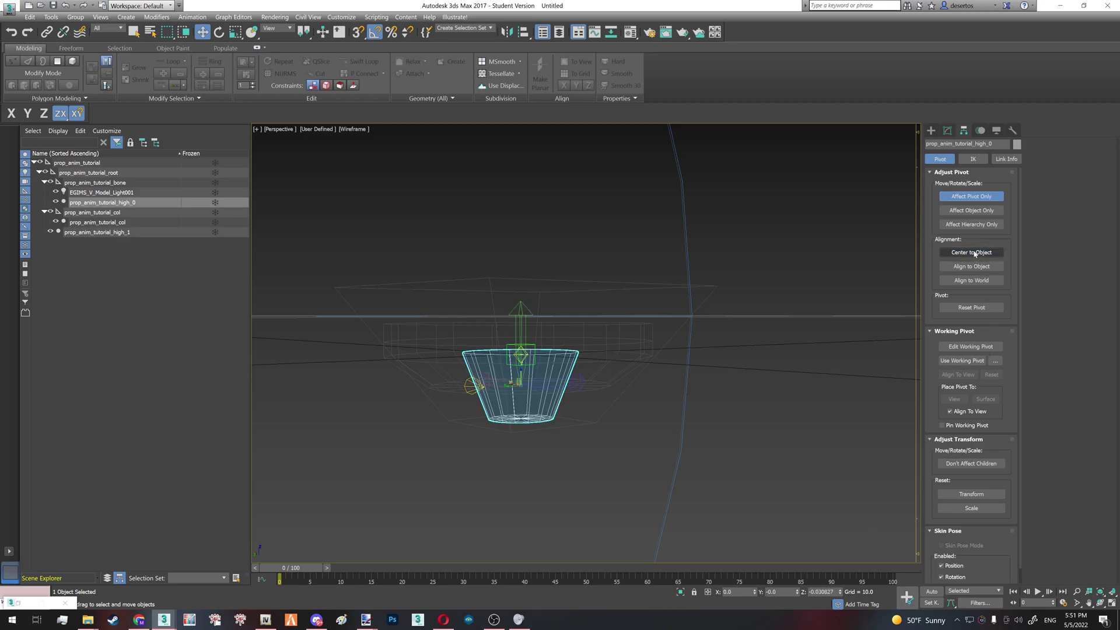
pyautogui.click(969, 199)
# Step: Reset the stem's Z position to 0 and lower the stem beneath the disc to Z about -0.065
pyautogui.rightClick(840, 593)
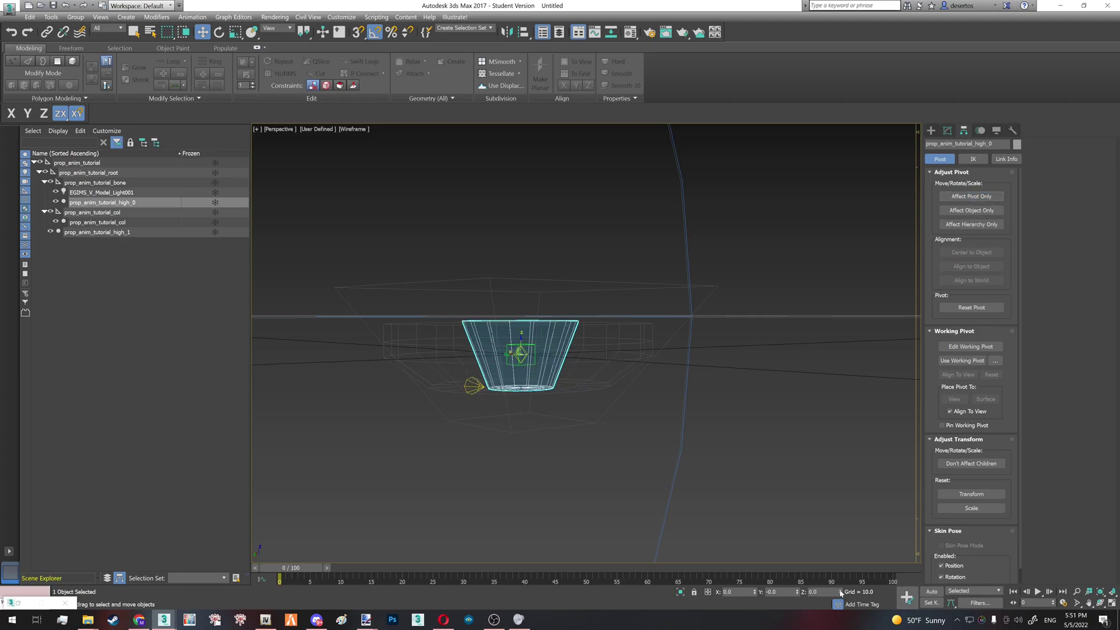
pyautogui.scroll(3, 537, 355)
pyautogui.keyDown('alt'); pyautogui.moveTo(536, 356); pyautogui.dragTo(518, 342, button='middle'); pyautogui.keyUp('alt')
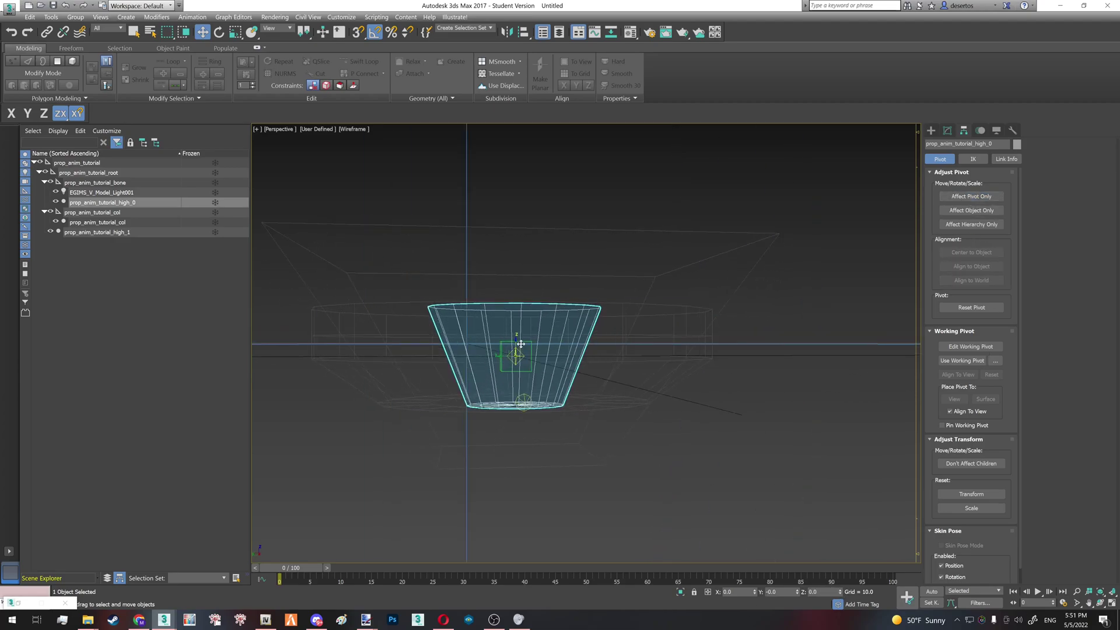
pyautogui.click(978, 197)
pyautogui.moveTo(514, 343); pyautogui.dragTo(519, 430)
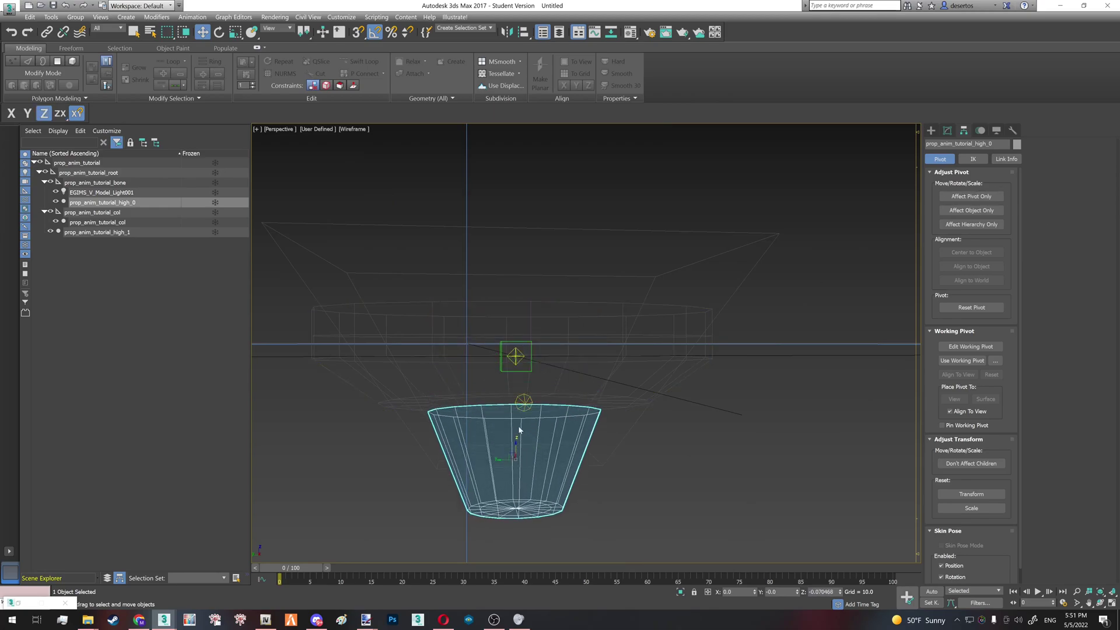
pyautogui.keyDown('alt'); pyautogui.moveTo(519, 430); pyautogui.dragTo(508, 422, button='middle'); pyautogui.keyUp('alt')
pyautogui.moveTo(509, 439); pyautogui.dragTo(510, 430)
# Step: Move only the stem's pivot to Z 0 and leave pivot editing
pyautogui.press('Insert')
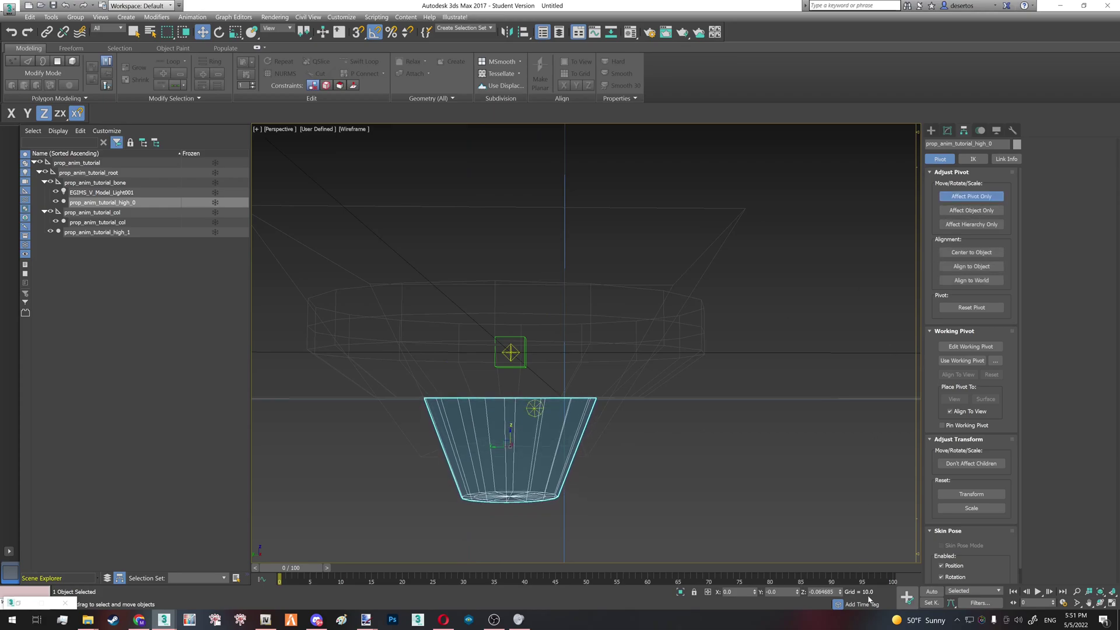
pyautogui.rightClick(835, 592)
pyautogui.press('Escape')
pyautogui.rightClick(840, 593)
pyautogui.keyDown('alt'); pyautogui.moveTo(544, 357); pyautogui.dragTo(767, 295, button='middle'); pyautogui.keyUp('alt')
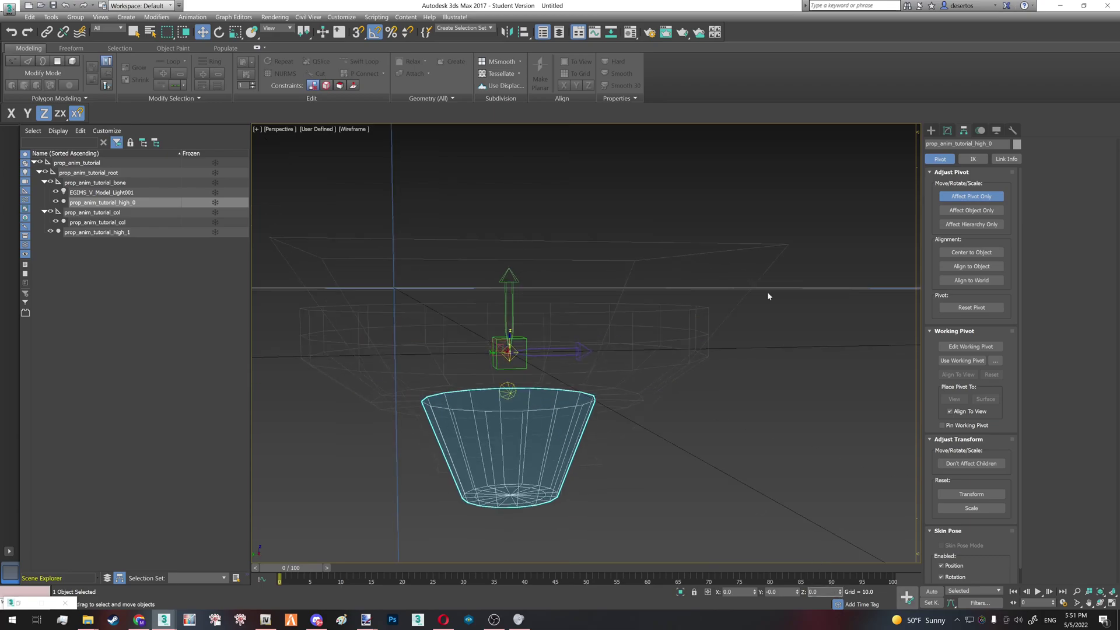
pyautogui.click(971, 197)
# Step: Lower the collision mesh to Z about -0.032 to cover the disc and stem, and move only its pivot back to Z 0
pyautogui.scroll(-4, 631, 341)
pyautogui.press('F3')
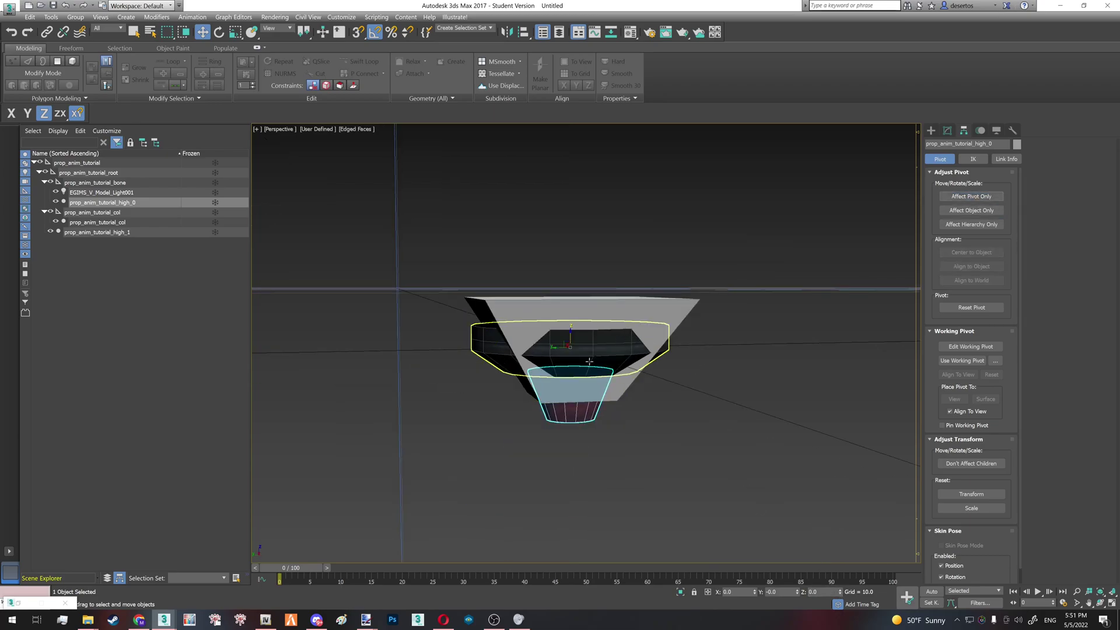
pyautogui.click(589, 360)
pyautogui.keyDown('alt'); pyautogui.moveTo(590, 359); pyautogui.dragTo(779, 370, button='middle'); pyautogui.keyUp('alt')
pyautogui.click(570, 322)
pyautogui.keyDown('alt'); pyautogui.moveTo(570, 322); pyautogui.dragTo(661, 296, button='middle'); pyautogui.keyUp('alt')
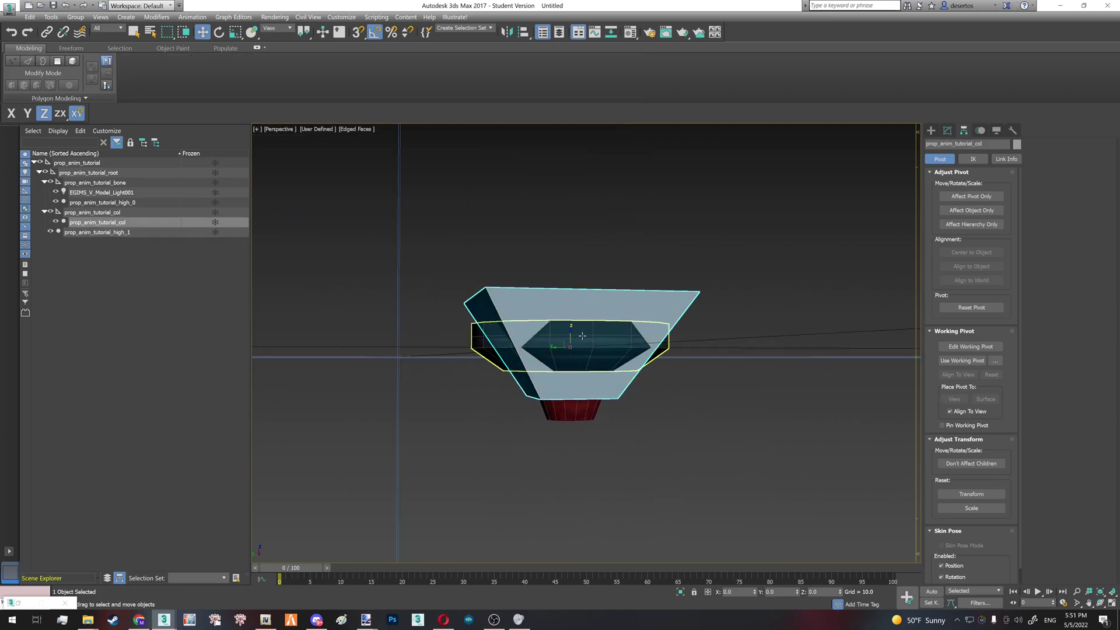
pyautogui.keyDown('alt'); pyautogui.moveTo(578, 342); pyautogui.dragTo(557, 344, button='middle'); pyautogui.keyUp('alt')
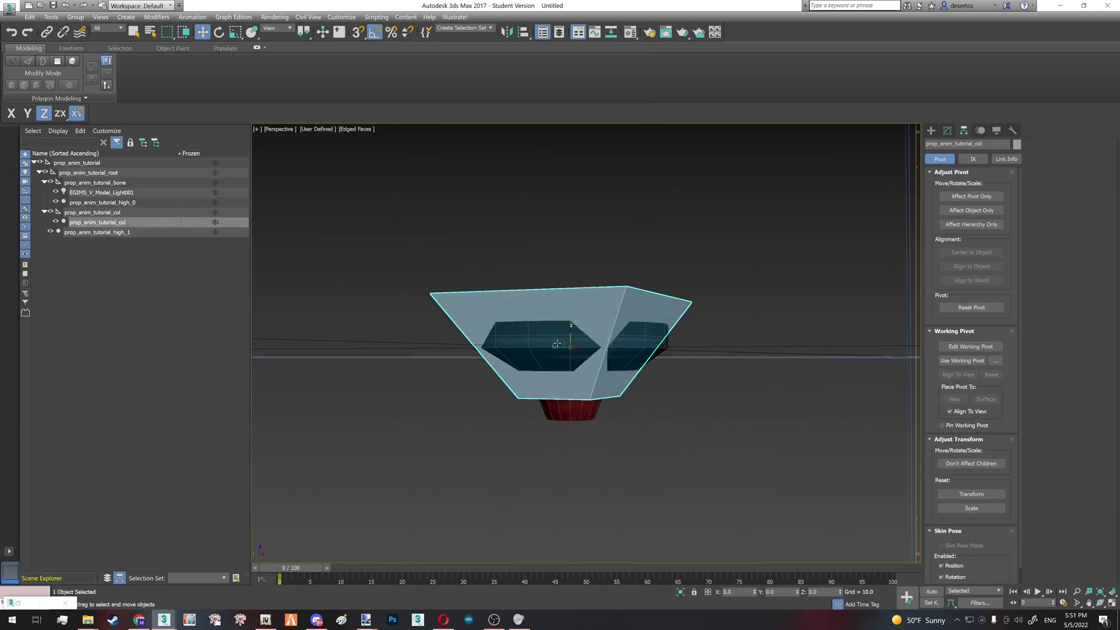
pyautogui.moveTo(570, 330); pyautogui.dragTo(572, 357)
pyautogui.click(971, 196)
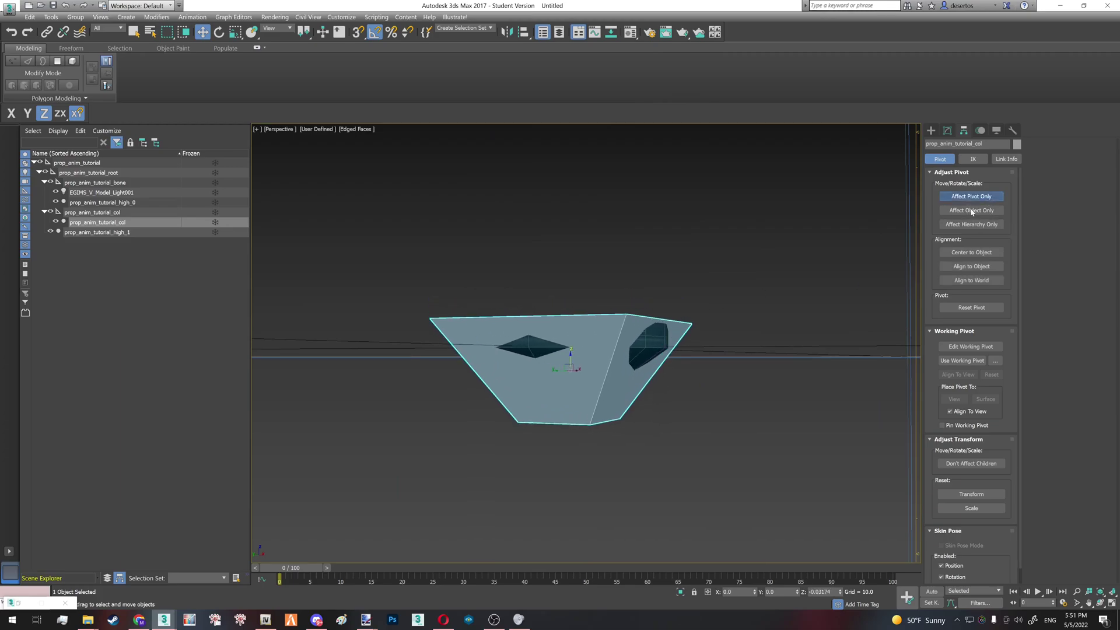
pyautogui.click(971, 195)
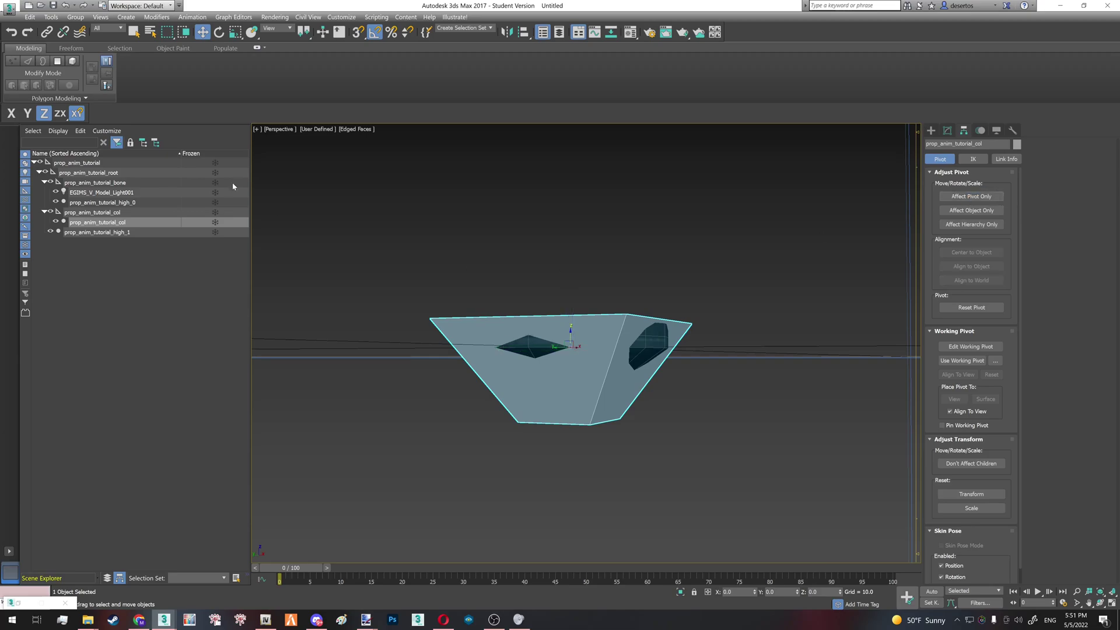
# Step: Review the parameters of the prop_anim_tutorial model, its root bone and the model light
pyautogui.click(103, 163)
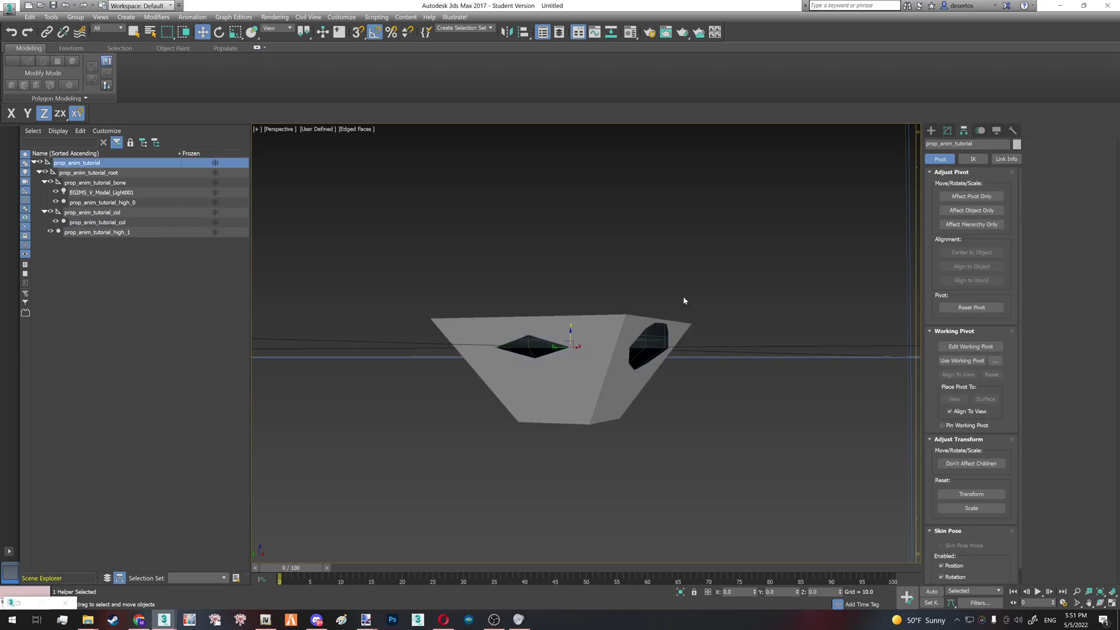
pyautogui.click(947, 131)
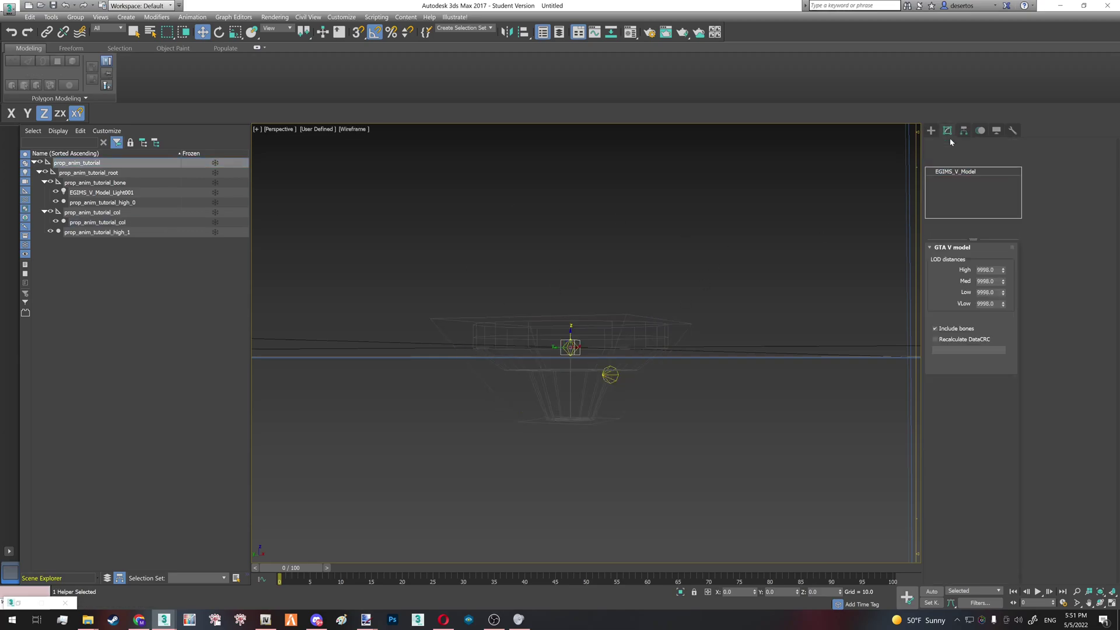
pyautogui.click(135, 174)
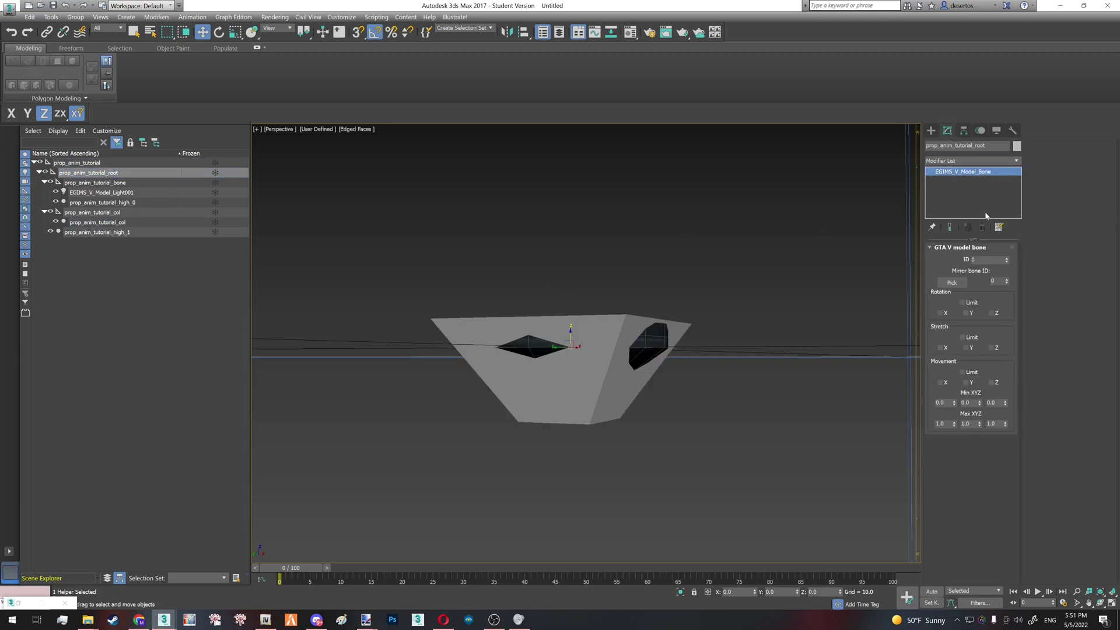
pyautogui.click(120, 193)
pyautogui.press('F3')
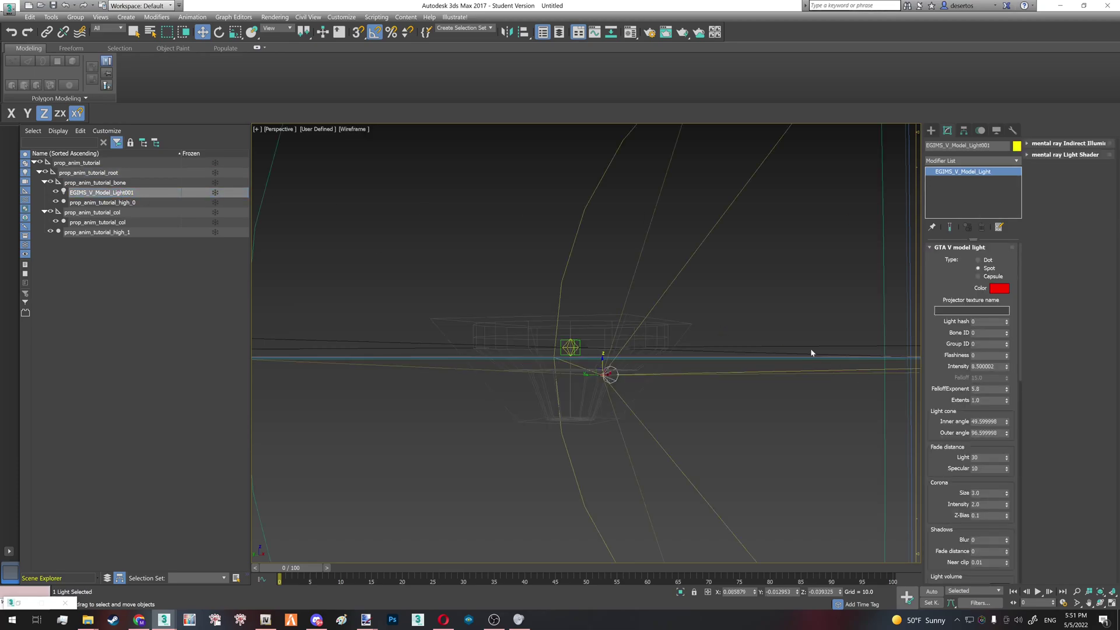
# Step: Examine the spot light's placement and cone relative to the collision mesh around the prop
pyautogui.press('F3')
pyautogui.keyDown('alt'); pyautogui.moveTo(561, 376); pyautogui.dragTo(527, 379, button='middle'); pyautogui.keyUp('alt')
pyautogui.scroll(-3, 590, 379)
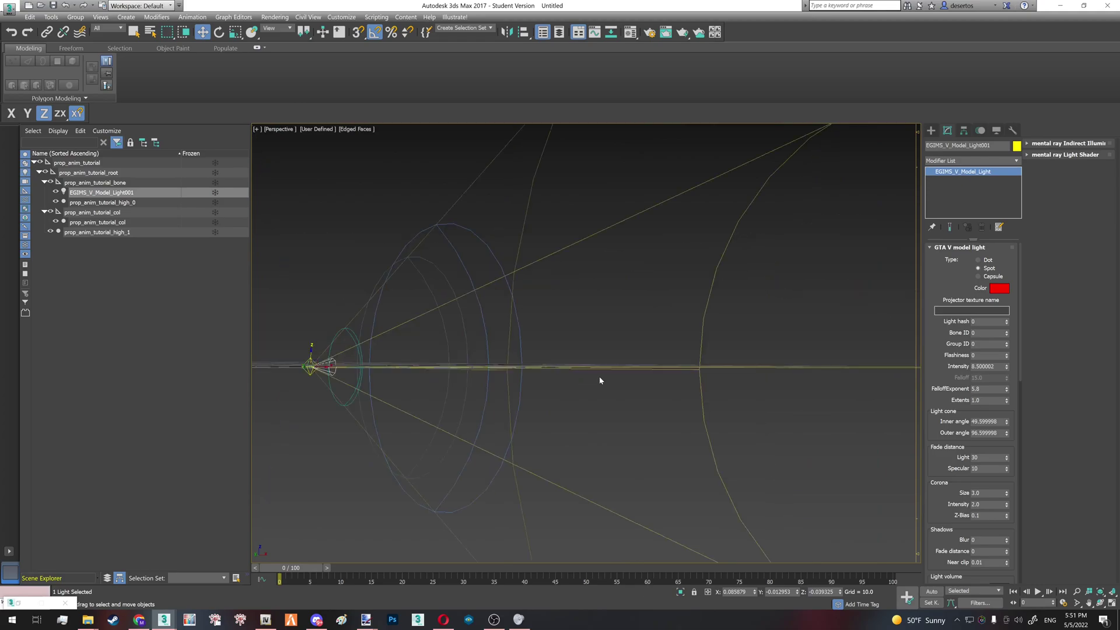
pyautogui.moveTo(319, 363); pyautogui.dragTo(542, 343, button='middle')
pyautogui.click(633, 333)
pyautogui.scroll(5, 583, 270)
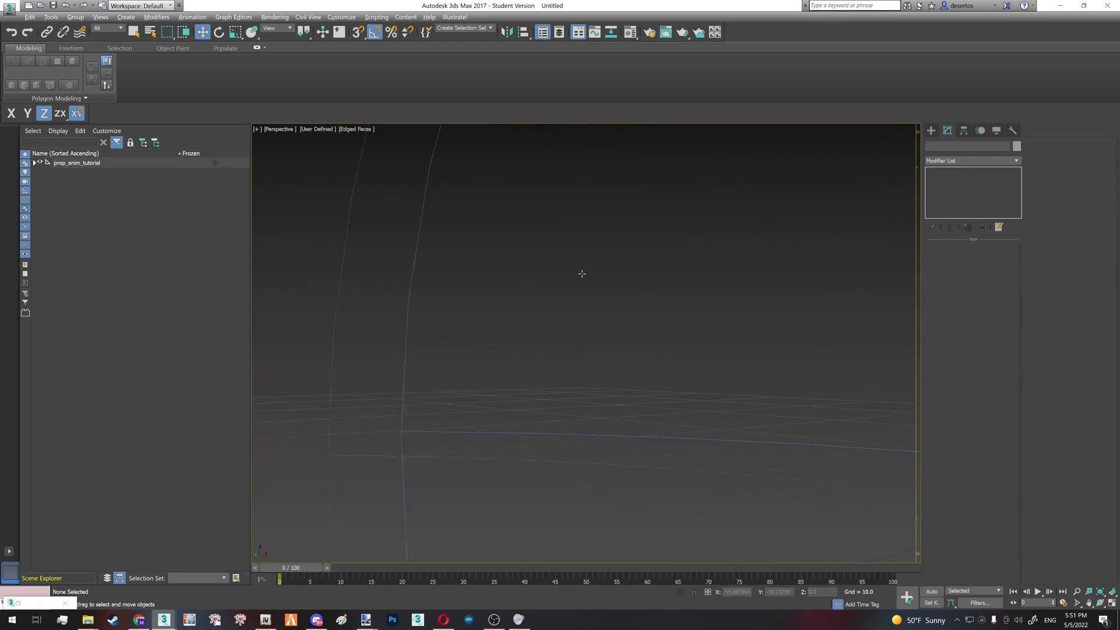
pyautogui.press('z')
pyautogui.scroll(4, 495, 343)
pyautogui.moveTo(440, 356); pyautogui.dragTo(522, 333, button='middle')
pyautogui.scroll(4, 522, 333)
pyautogui.moveTo(613, 288); pyautogui.dragTo(503, 357, button='middle')
pyautogui.scroll(4, 513, 359)
pyautogui.click(513, 359)
pyautogui.scroll(3, 513, 359)
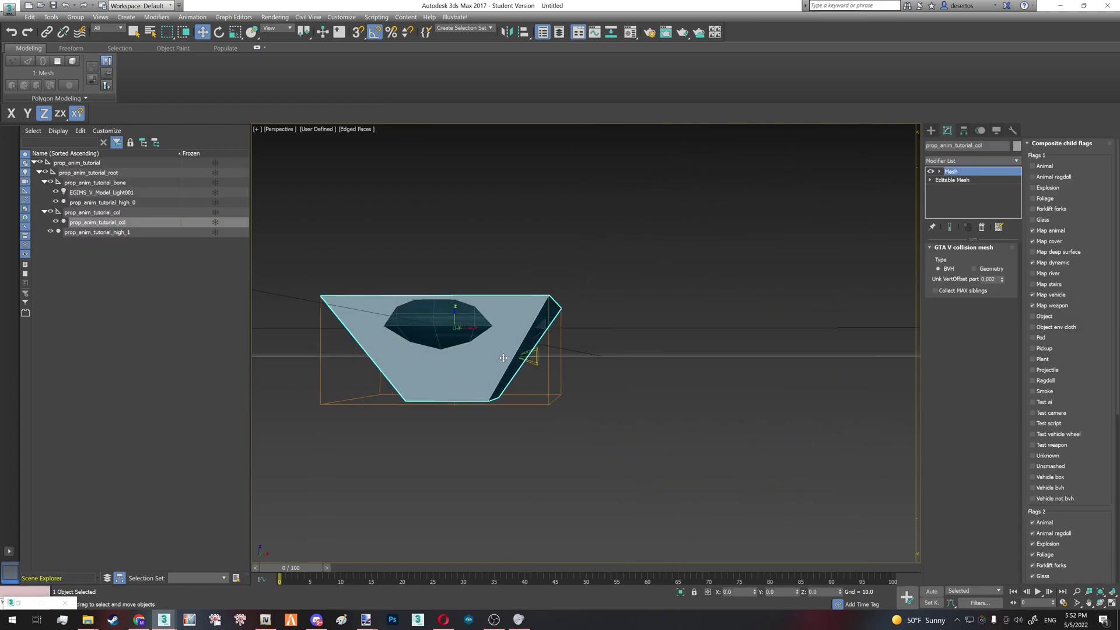
pyautogui.click(531, 357)
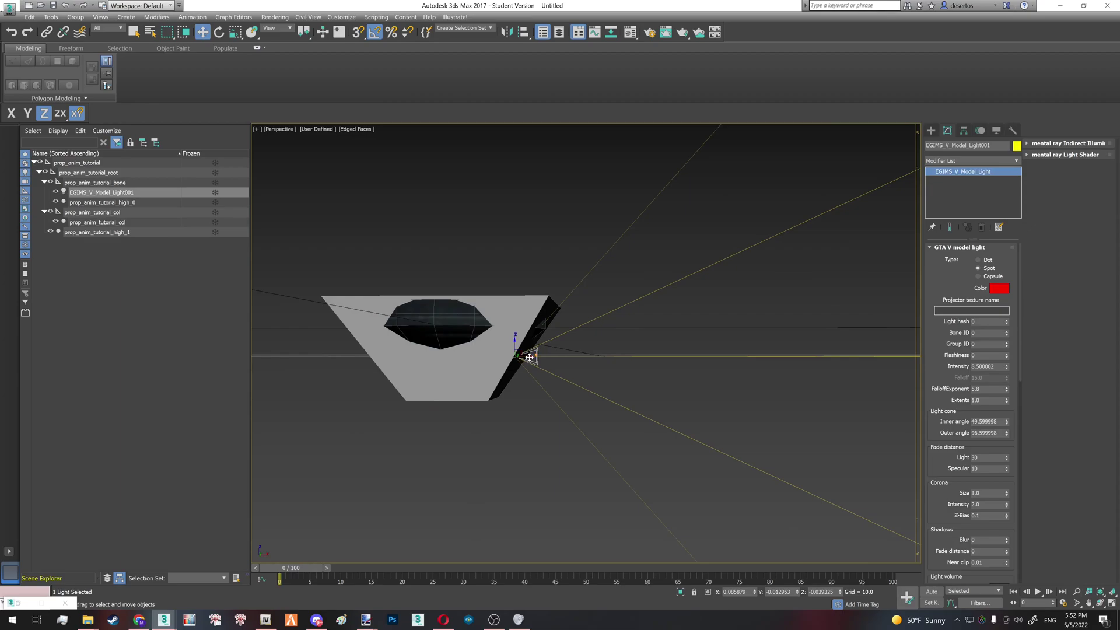
pyautogui.press('F5')
# Step: Hide the prop_anim_tutorial_col collision mesh to expose the disc and stem
pyautogui.click(179, 300)
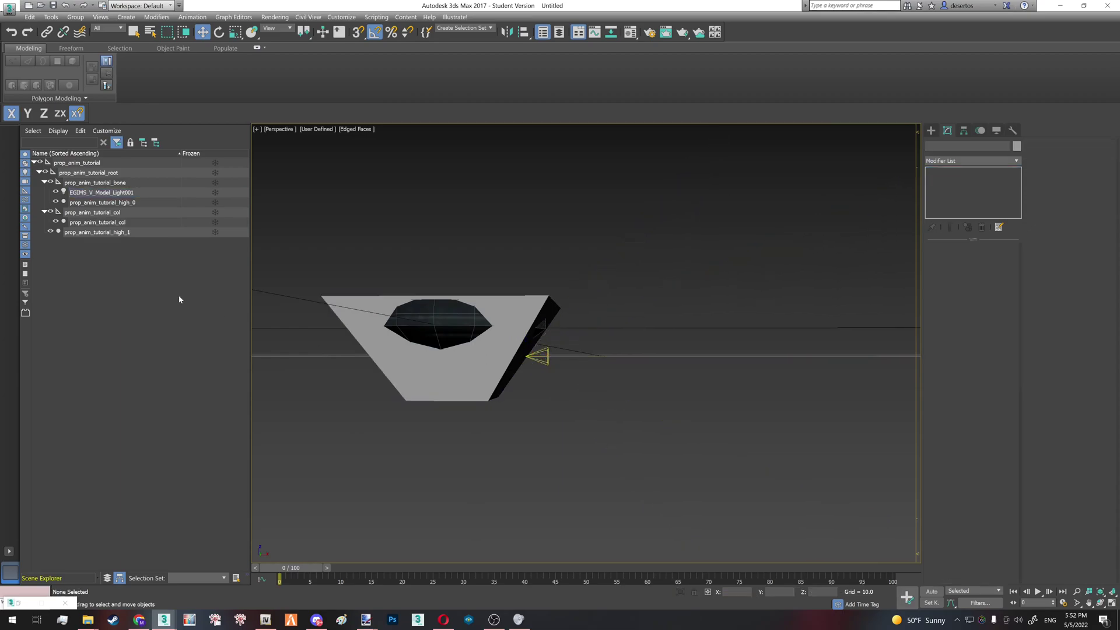
pyautogui.click(105, 213)
pyautogui.click(122, 222)
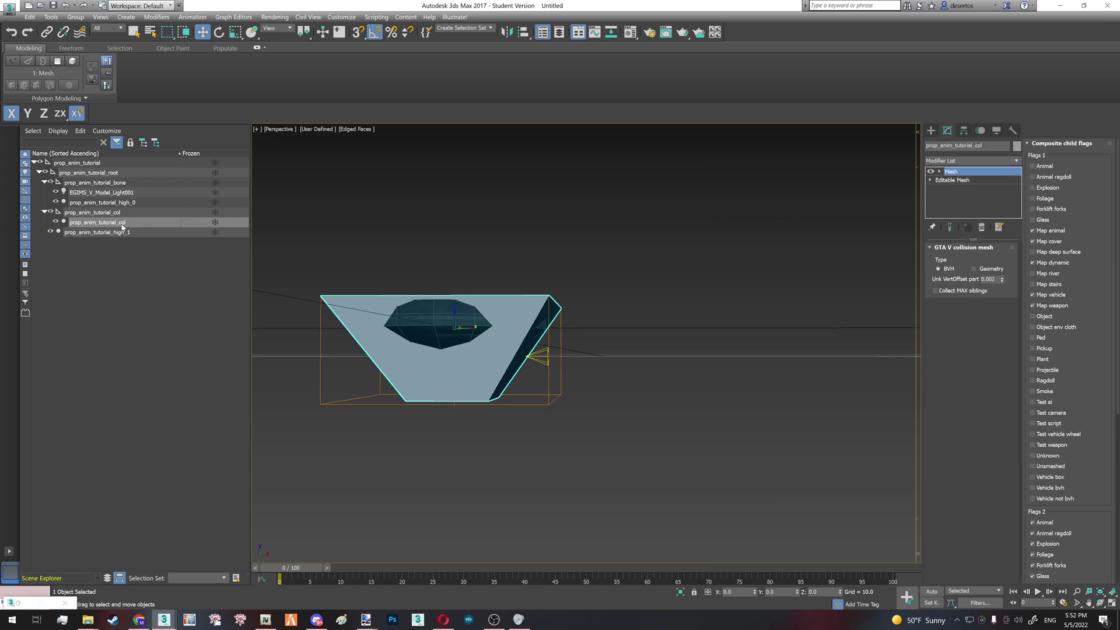
pyautogui.click(126, 233)
pyautogui.moveTo(459, 321); pyautogui.dragTo(537, 329, button='middle')
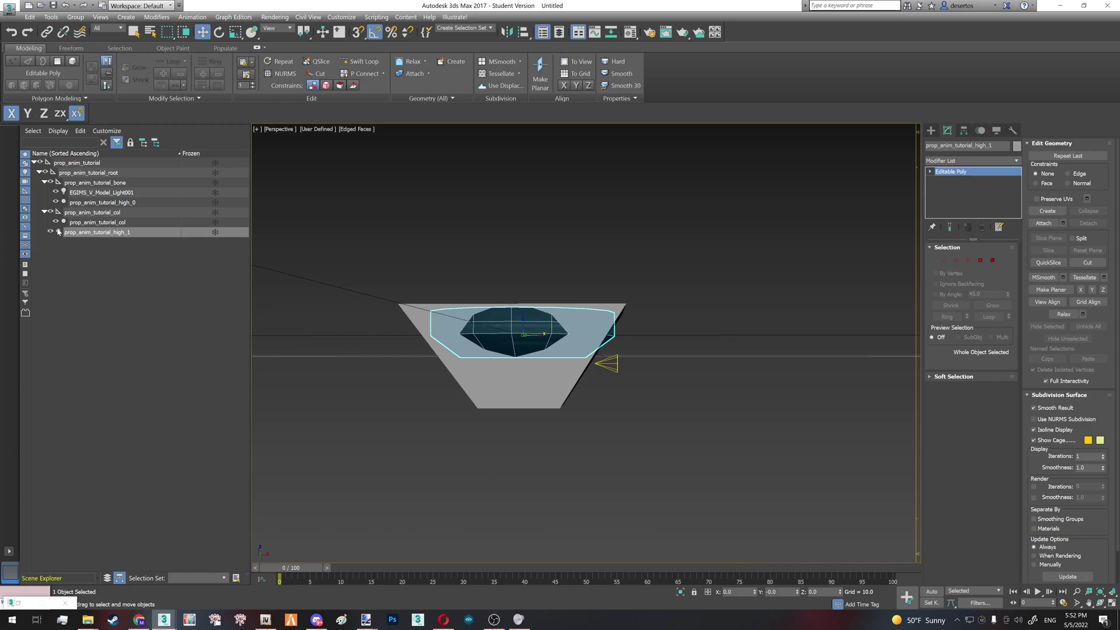
pyautogui.click(511, 383)
pyautogui.click(55, 221)
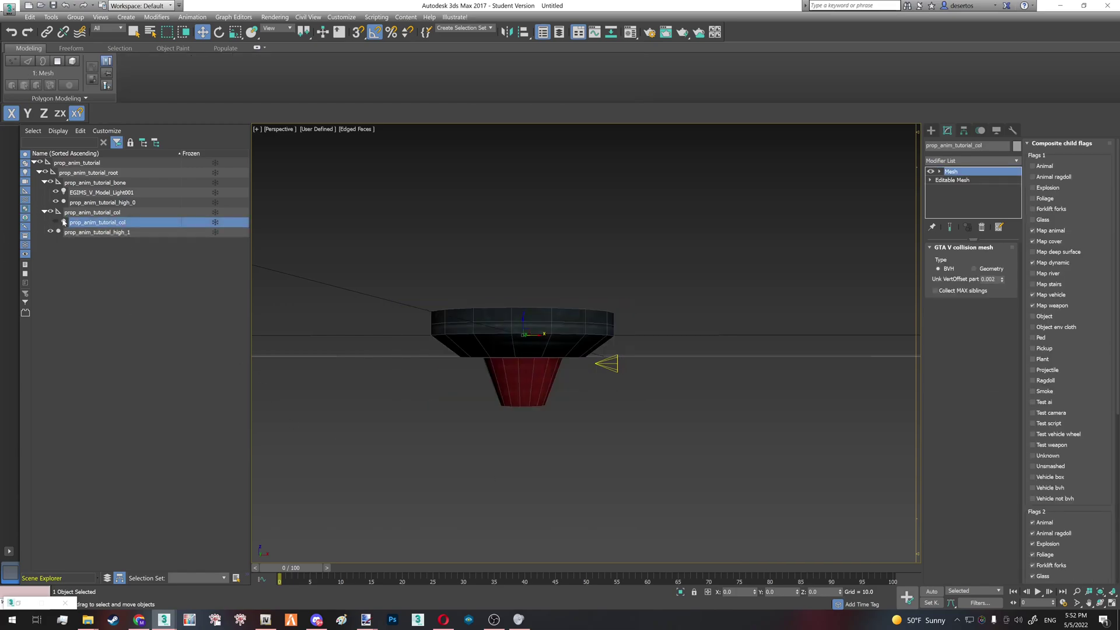
# Step: Compare the position of prop_anim_tutorial_bone with the stem mesh in wireframe and shaded display
pyautogui.click(524, 376)
pyautogui.scroll(5, 523, 366)
pyautogui.press('F3')
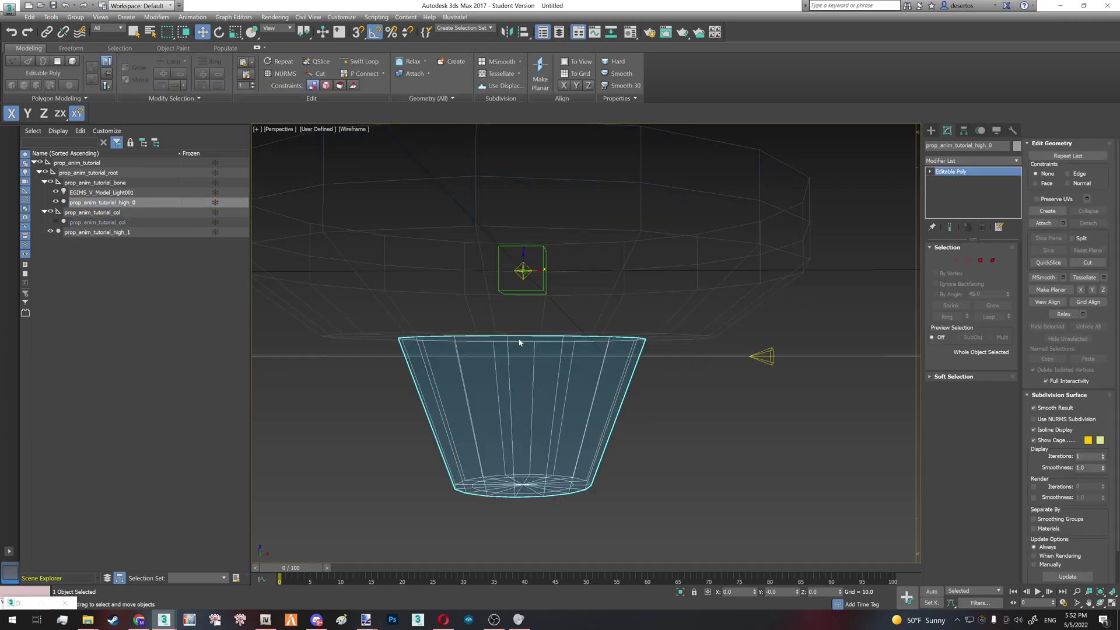
pyautogui.click(111, 182)
pyautogui.press('F3')
pyautogui.press('F3')
pyautogui.click(540, 369)
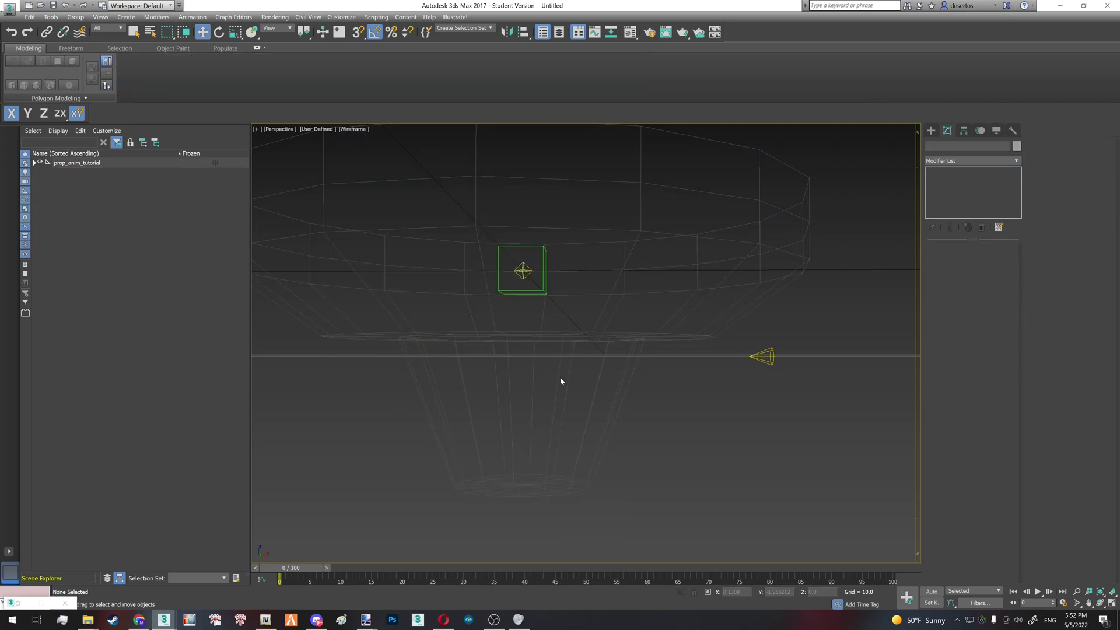
pyautogui.click(555, 376)
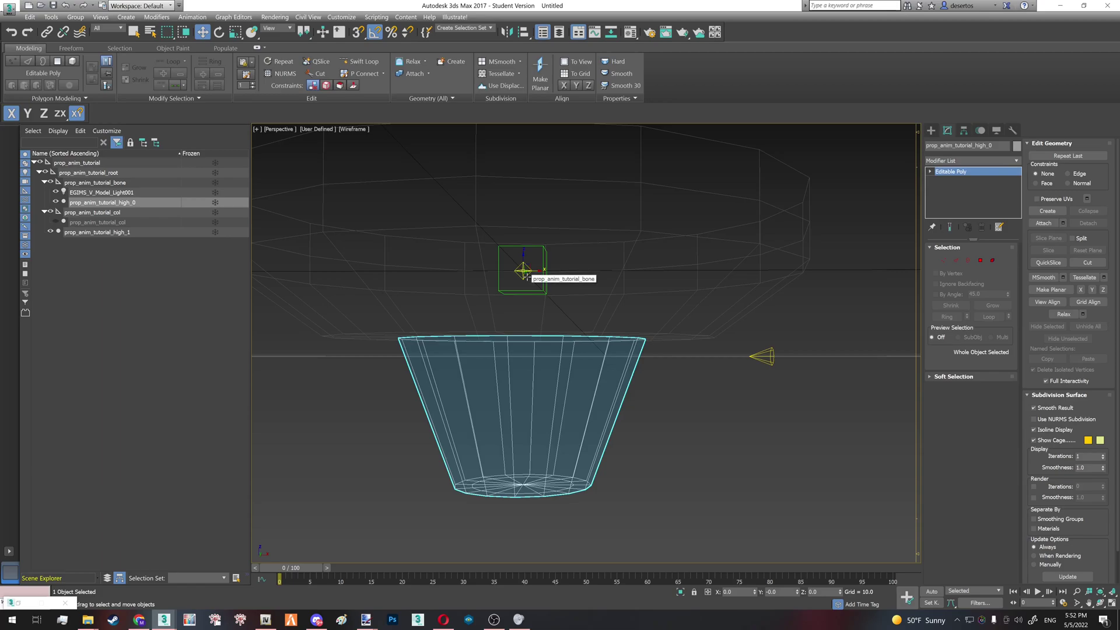
# Step: Try rotating prop_anim_tutorial_bone with its linked stem and light, and undo the changes
pyautogui.click(122, 184)
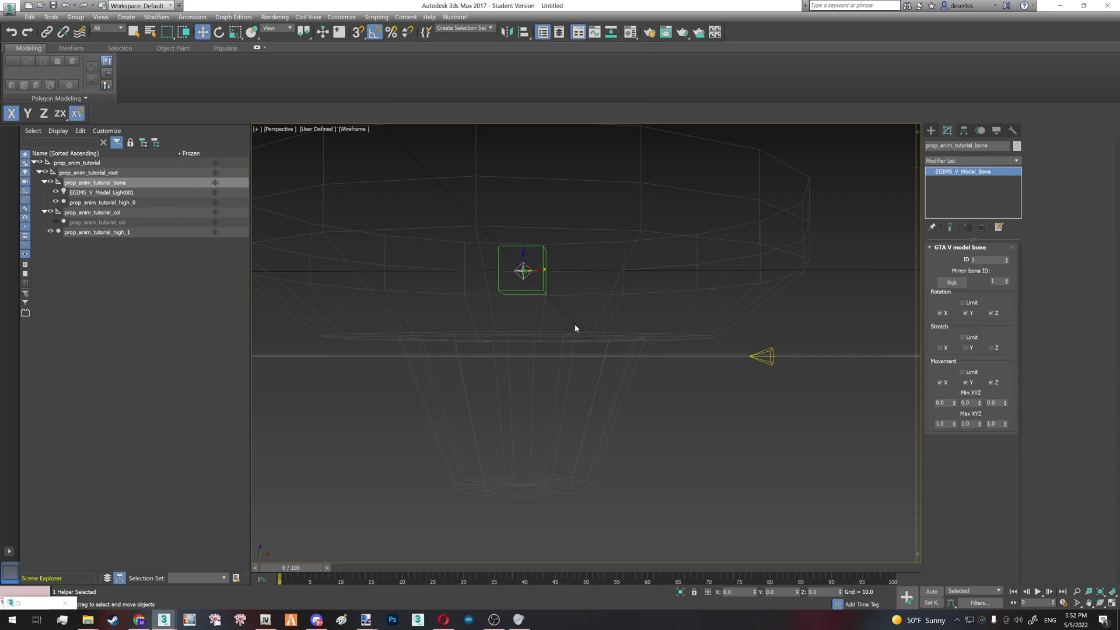
pyautogui.press('e')
pyautogui.moveTo(543, 286)
pyautogui.mouseDown()
pyautogui.moveTo(545, 270)
pyautogui.moveTo(531, 270)
pyautogui.moveTo(529, 85)
pyautogui.mouseUp()
pyautogui.press('F3')
pyautogui.press('F3')
pyautogui.press('w')
pyautogui.moveTo(544, 212); pyautogui.dragTo(498, 509, button='middle')
pyautogui.scroll(-5, 498, 509)
pyautogui.press('F3')
pyautogui.moveTo(490, 444); pyautogui.dragTo(510, 308)
pyautogui.press('e')
pyautogui.hotkey('ctrl', 'z')
pyautogui.hotkey('ctrl', 'z')
# Step: Unlink the stem mesh prop_anim_tutorial_high_0 from the bone, placing it at the top level of the scene hierarchy
pyautogui.keyDown('alt'); pyautogui.moveTo(505, 352); pyautogui.dragTo(558, 372, button='middle'); pyautogui.keyUp('alt')
pyautogui.scroll(3, 554, 376)
pyautogui.press('F3')
pyautogui.scroll(3, 545, 391)
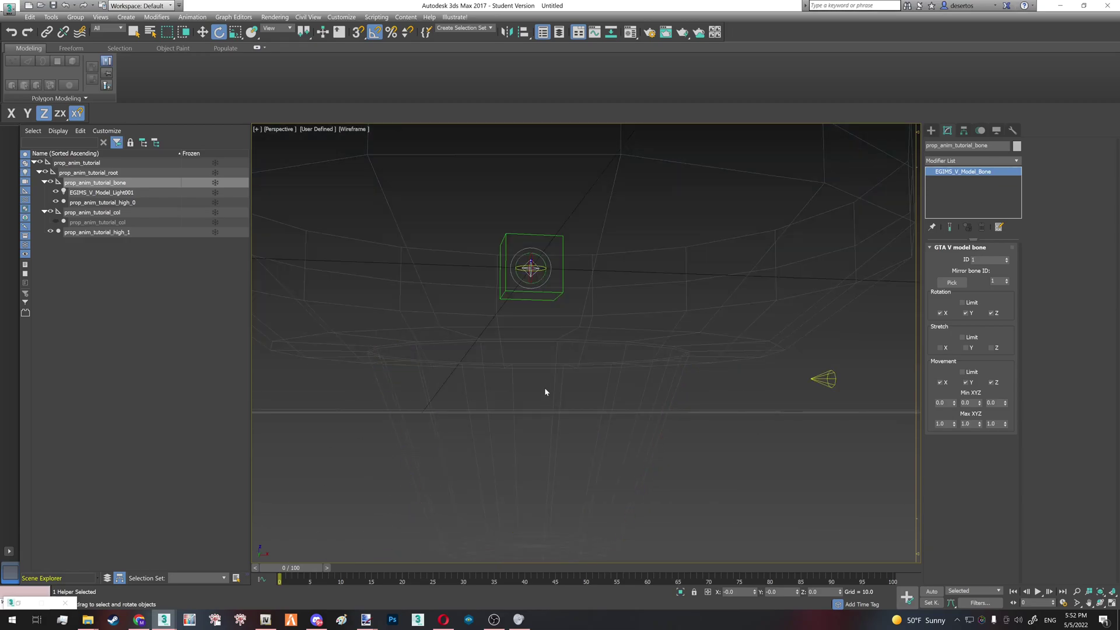
pyautogui.click(599, 427)
pyautogui.click(601, 426)
pyautogui.press('F3')
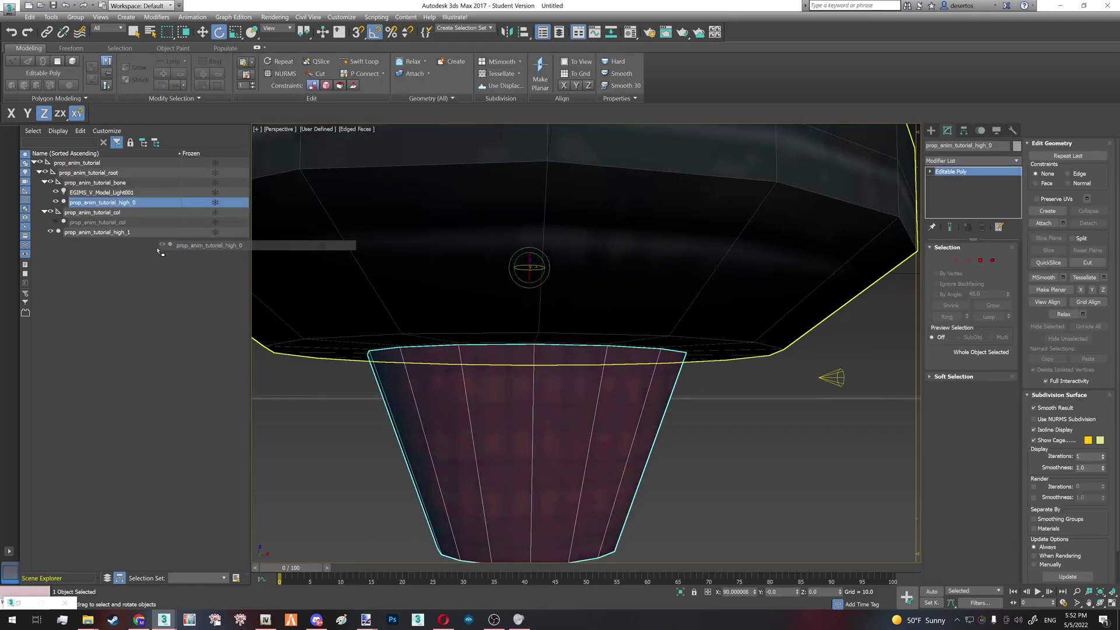
pyautogui.press('F3')
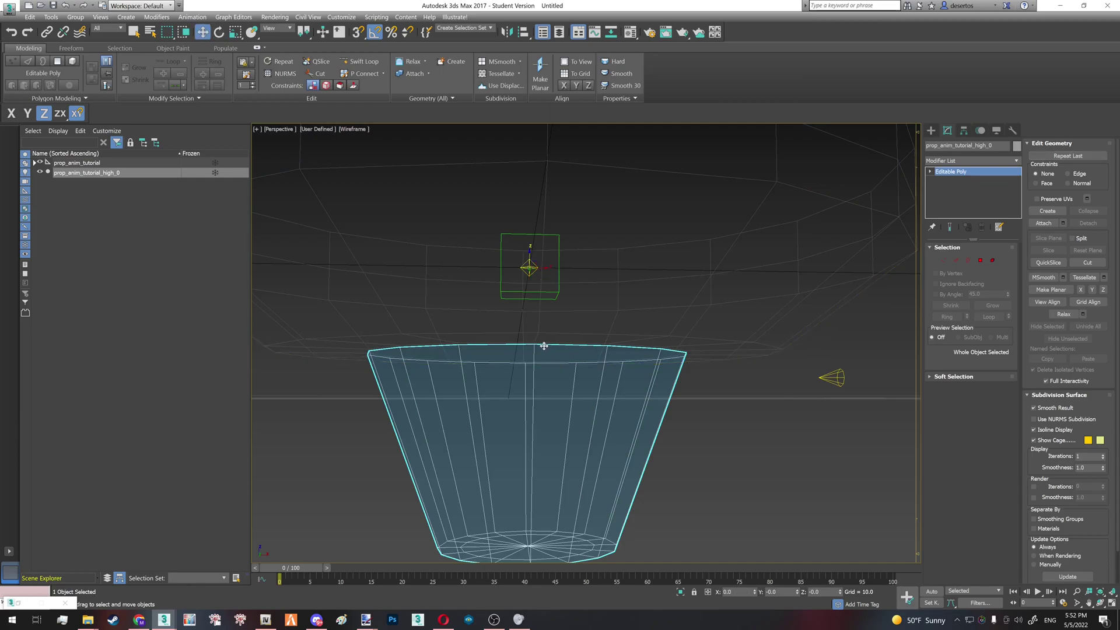
# Step: Lower only the stem's pivot to its upper rim at Z about -0.033, where it meets the disc
pyautogui.press('w')
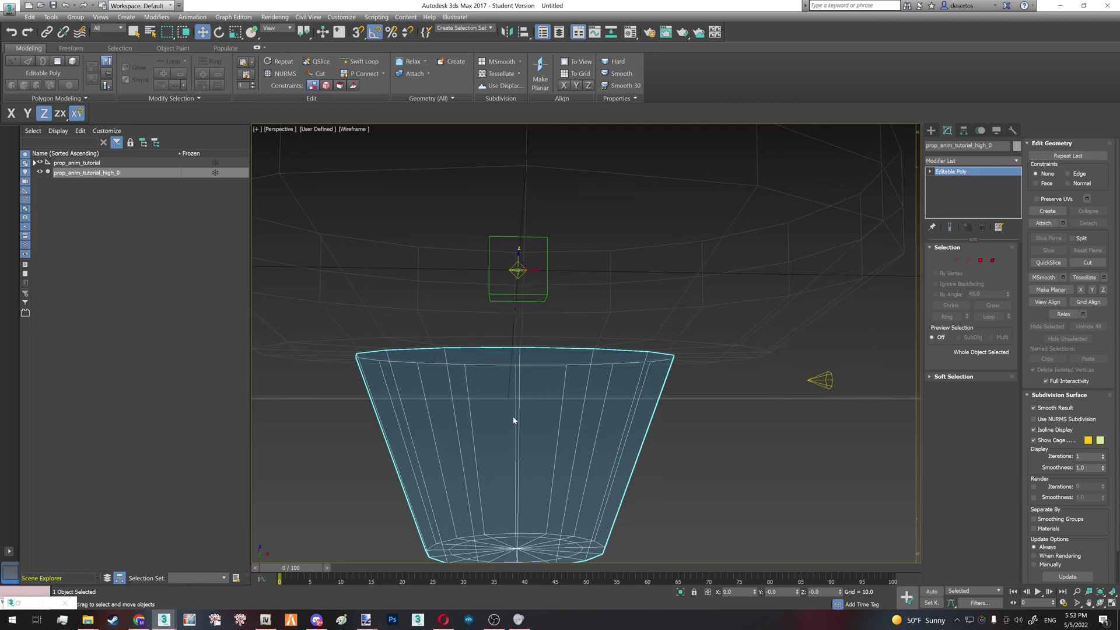
pyautogui.keyDown('alt'); pyautogui.moveTo(565, 432); pyautogui.dragTo(495, 425, button='middle'); pyautogui.keyUp('alt')
pyautogui.click(963, 130)
pyautogui.click(971, 196)
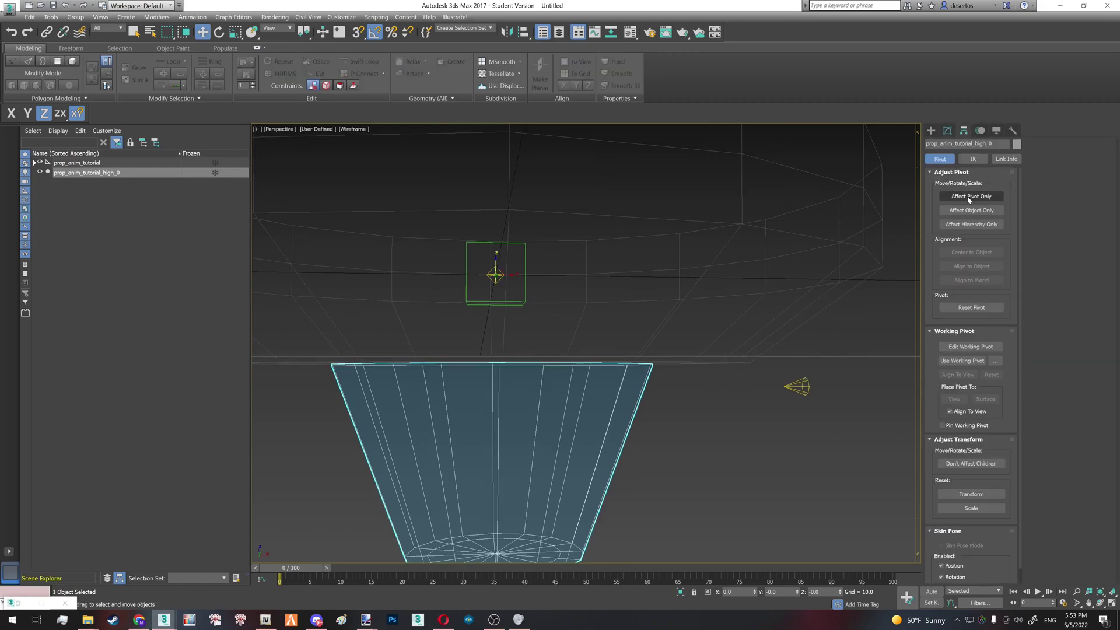
pyautogui.moveTo(495, 263); pyautogui.dragTo(494, 356)
pyautogui.moveTo(518, 386); pyautogui.dragTo(553, 347, button='middle')
pyautogui.press('F3')
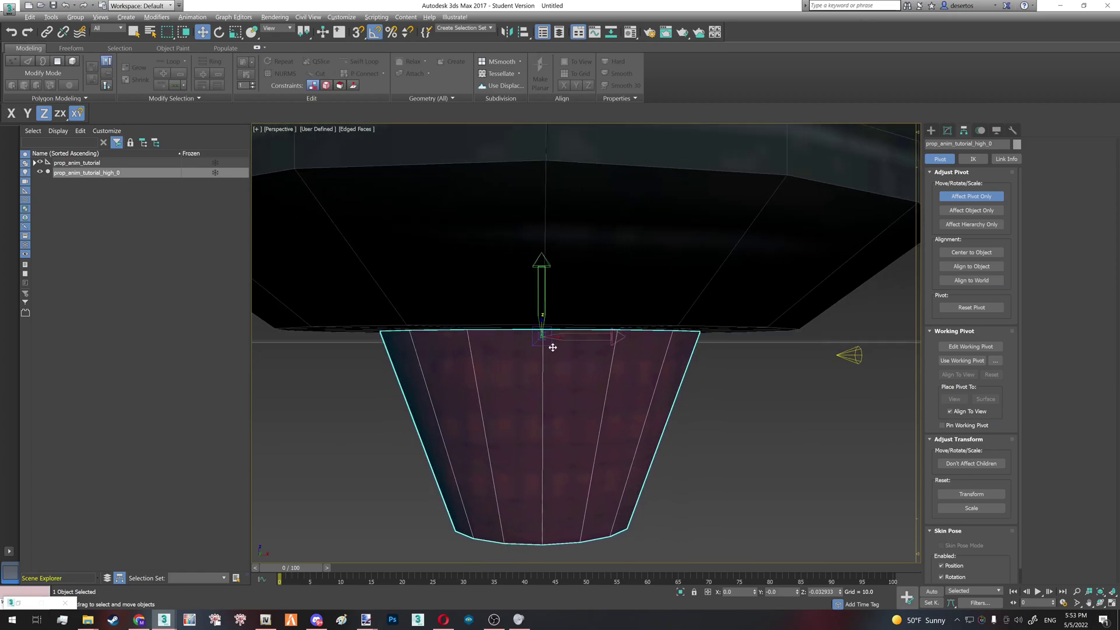
# Step: Try shifting the stem's pivot sideways along Y and upward away from the mesh, and undo both moves
pyautogui.scroll(-5, 563, 347)
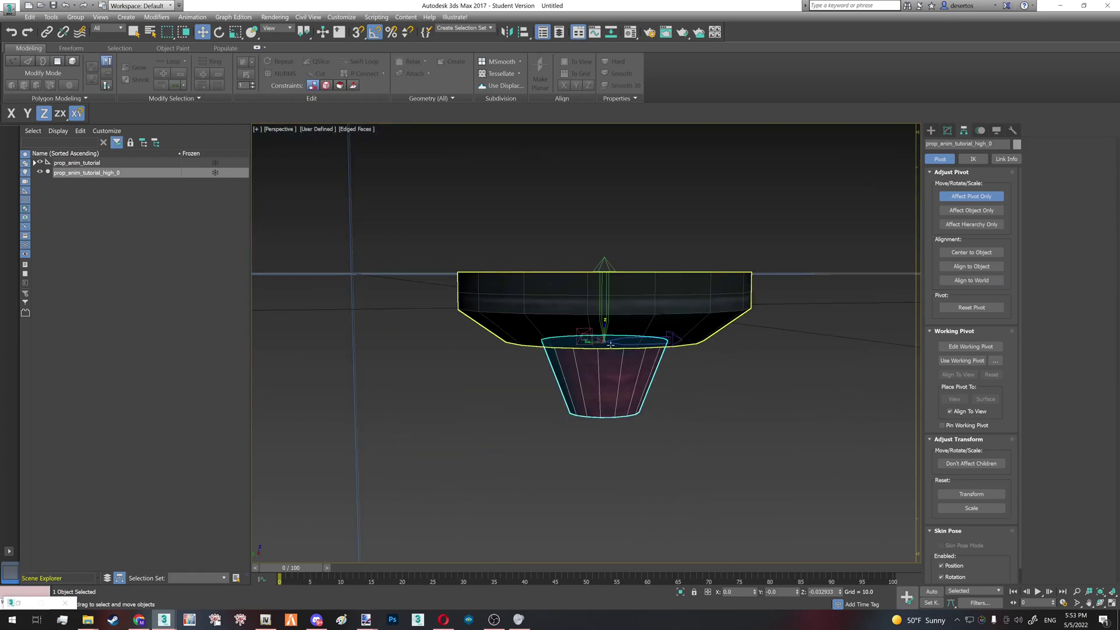
pyautogui.scroll(-3, 612, 345)
pyautogui.keyDown('alt'); pyautogui.moveTo(610, 346); pyautogui.dragTo(638, 344, button='middle'); pyautogui.keyUp('alt')
pyautogui.press('F6')
pyautogui.moveTo(607, 264); pyautogui.dragTo(692, 262)
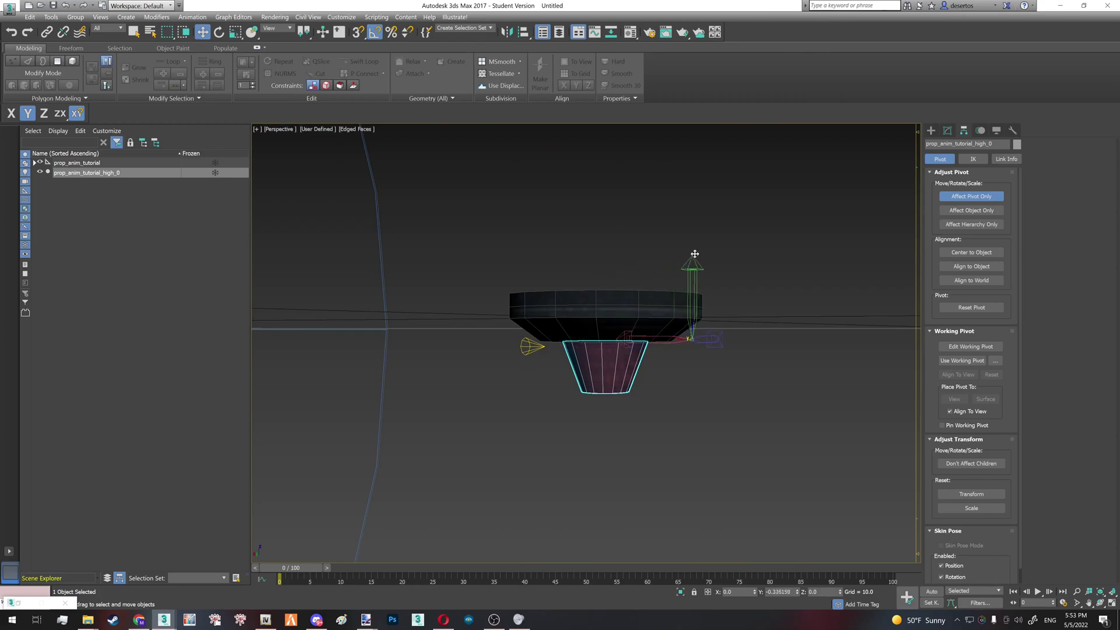
pyautogui.press('F7')
pyautogui.moveTo(702, 328); pyautogui.dragTo(705, 177)
pyautogui.keyDown('alt'); pyautogui.moveTo(705, 177); pyautogui.dragTo(488, 485, button='middle'); pyautogui.keyUp('alt')
pyautogui.moveTo(561, 443)
pyautogui.keyDown('alt'); pyautogui.mouseDown(button='middle')
pyautogui.moveTo(595, 382)
pyautogui.moveTo(565, 429)
pyautogui.mouseUp(button='middle'); pyautogui.keyUp('alt')
pyautogui.hotkey('ctrl', 'z')
pyautogui.hotkey('ctrl', 'z')
# Step: Reset the stem pivot's Y position to 0 and leave pivot editing
pyautogui.scroll(8, 564, 442)
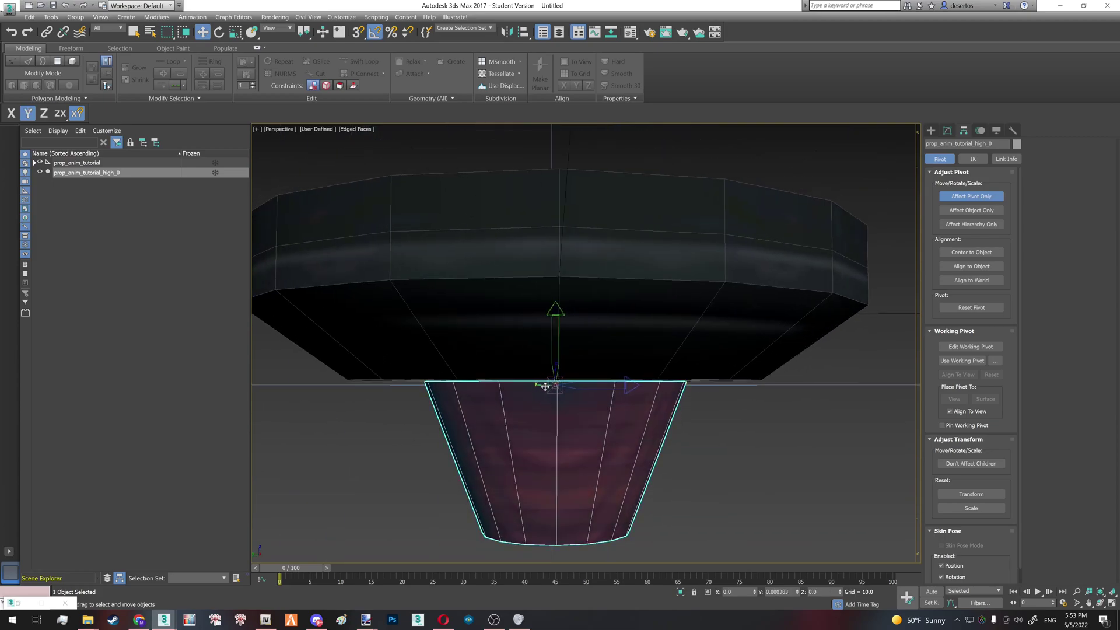
pyautogui.click(558, 374)
pyautogui.click(559, 403)
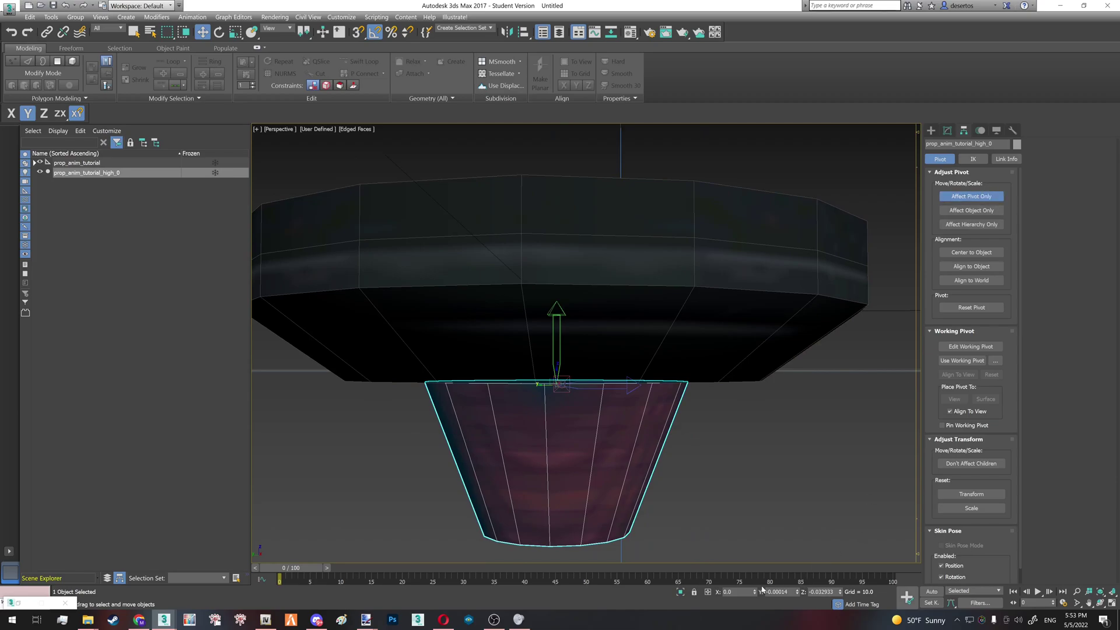
pyautogui.rightClick(797, 593)
pyautogui.click(807, 534)
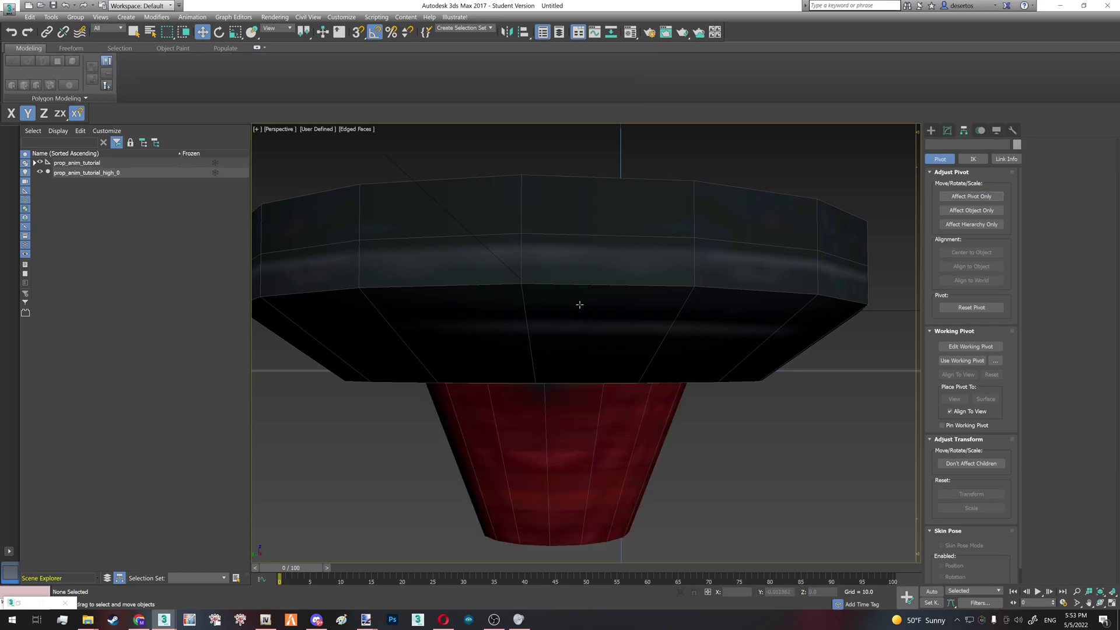
# Step: Move only the pivot of prop_anim_tutorial_bone to Z -0.032933, matching the stem's pivot, and leave pivot editing
pyautogui.press('F3')
pyautogui.click(562, 311)
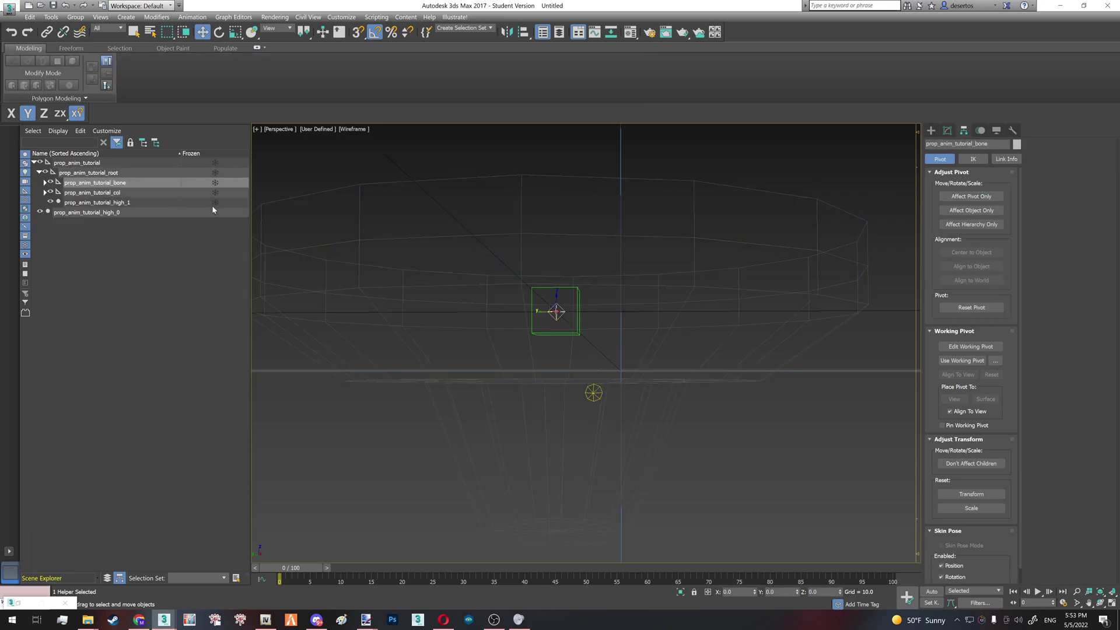
pyautogui.click(45, 182)
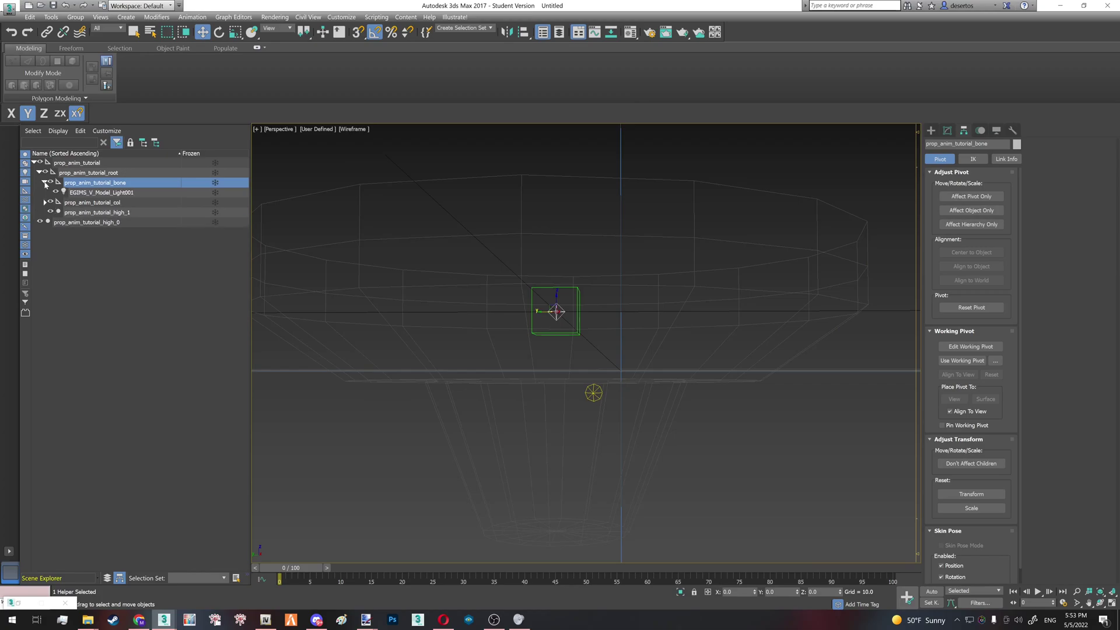
pyautogui.click(992, 197)
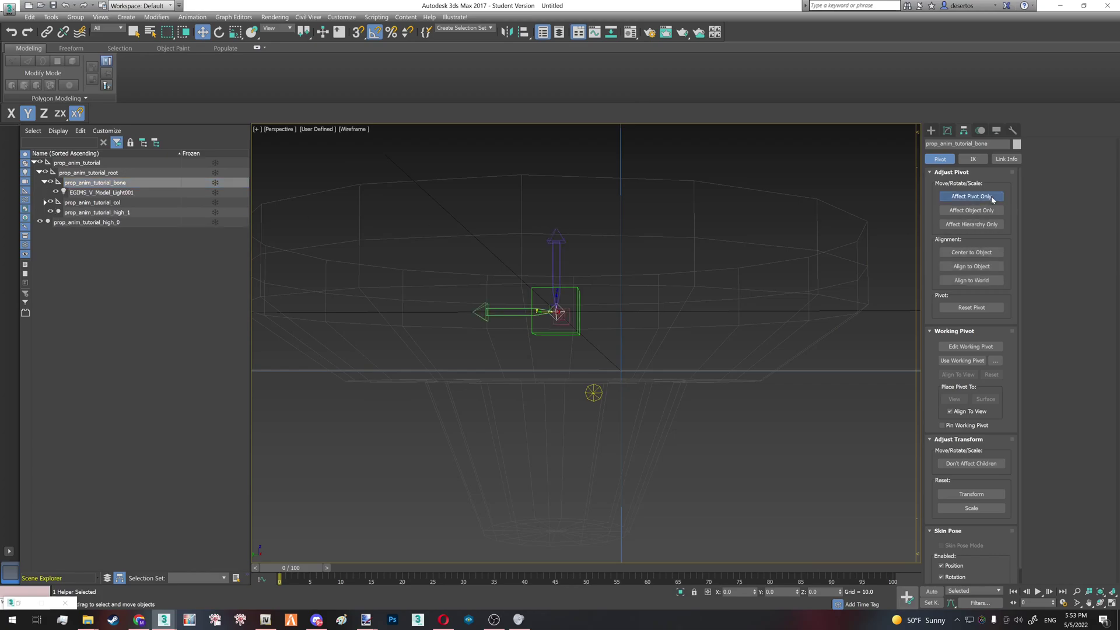
pyautogui.doubleClick(814, 591)
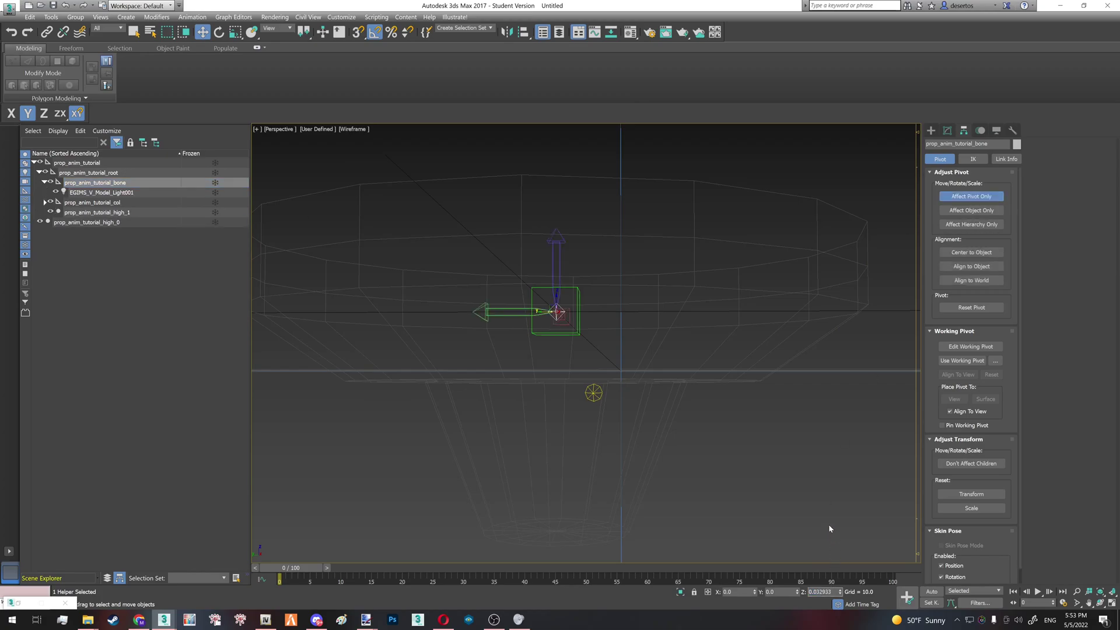
pyautogui.press('Return')
pyautogui.click(812, 509)
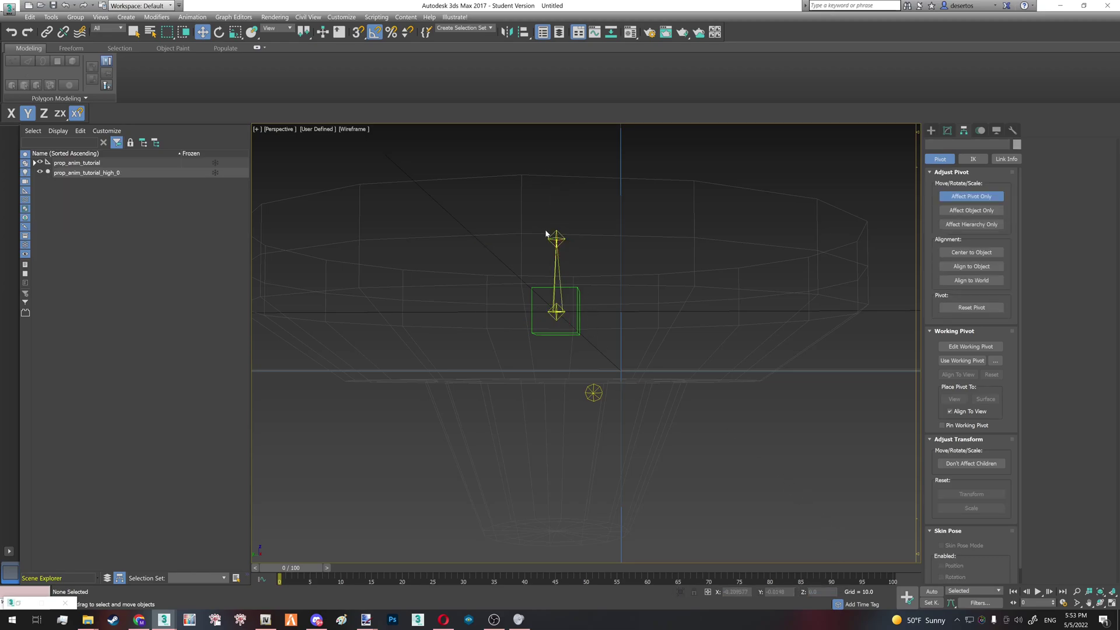
pyautogui.hotkey('ctrl', 'z')
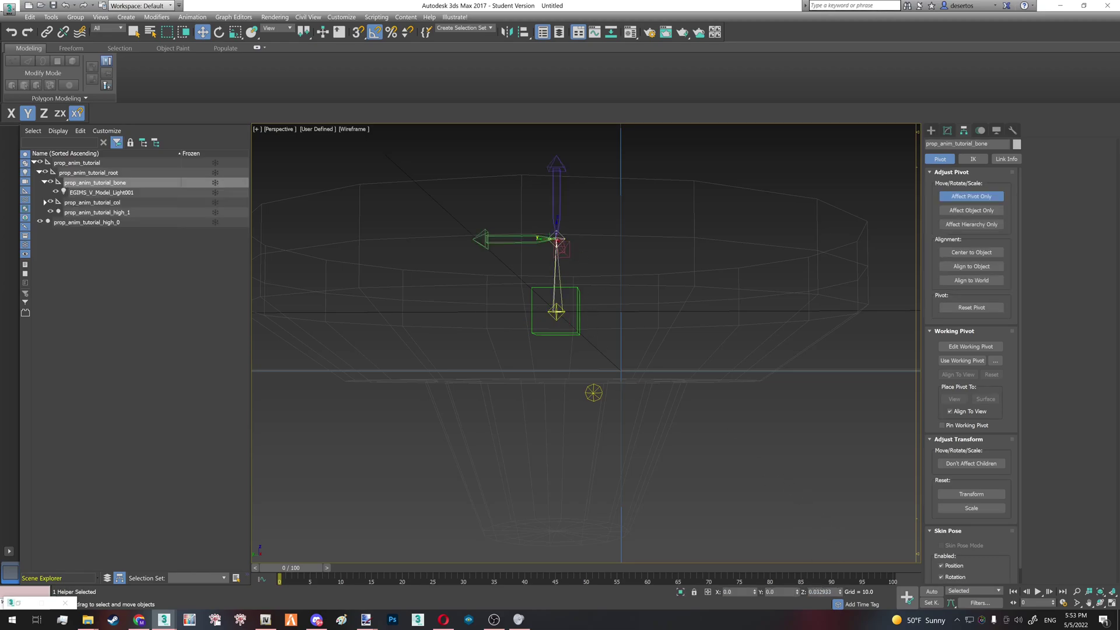
pyautogui.write('-')
pyautogui.press('Return')
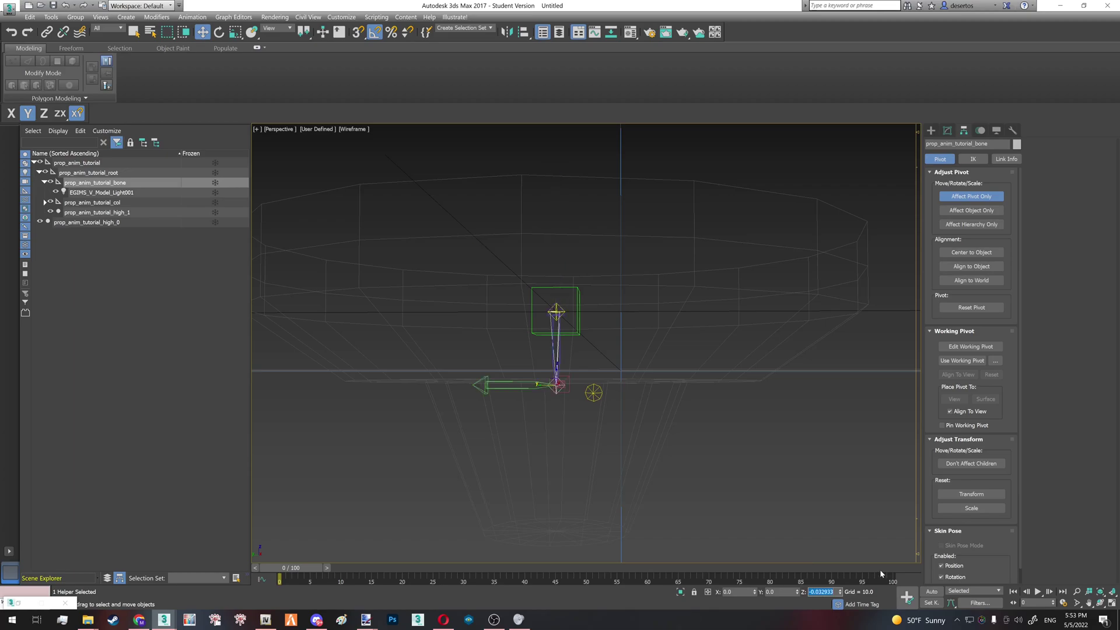
pyautogui.click(801, 535)
pyautogui.hotkey('ctrl', 'z')
pyautogui.click(993, 197)
pyautogui.press('1')
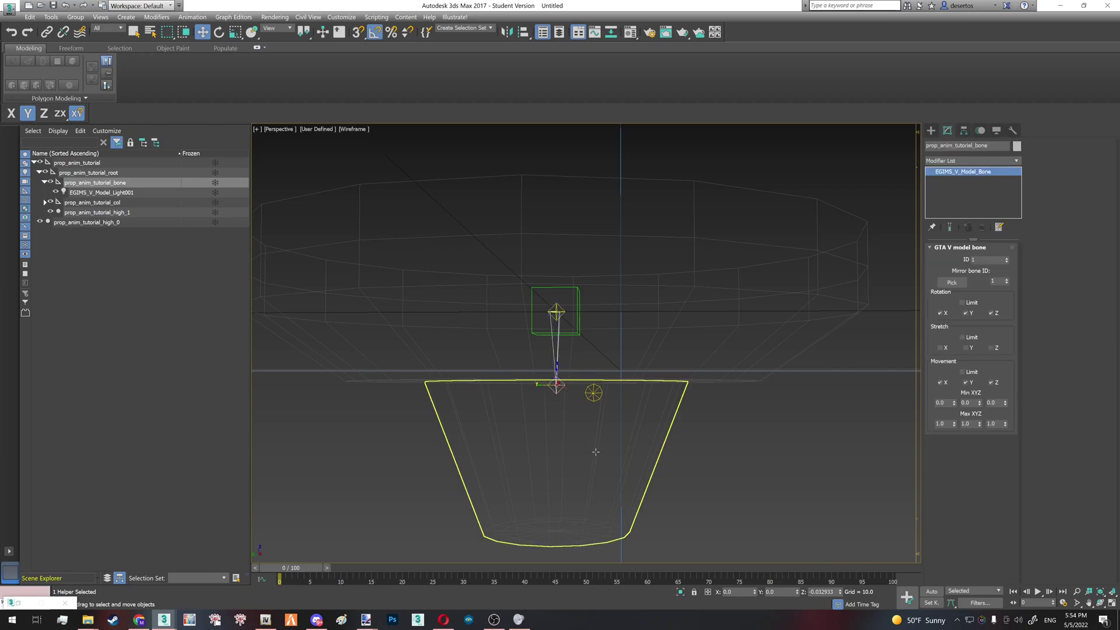
# Step: Examine the bone's alignment with the stem's upper rim and the underside of the disc
pyautogui.click(596, 452)
pyautogui.click(558, 389)
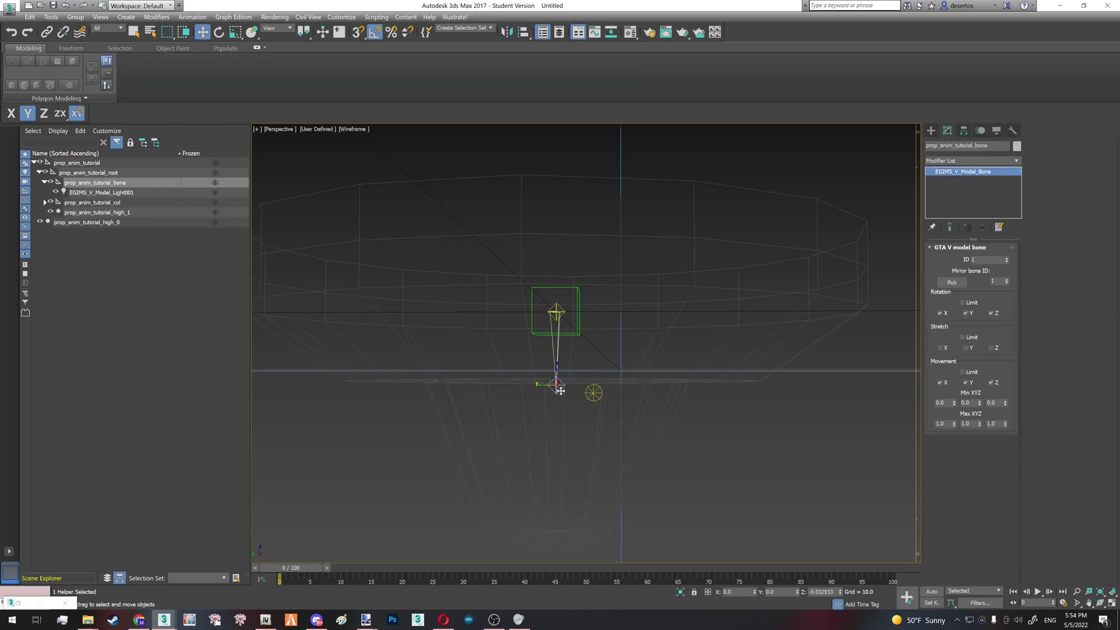
pyautogui.press('F3')
pyautogui.scroll(-3, 570, 400)
pyautogui.keyDown('alt'); pyautogui.moveTo(570, 400); pyautogui.dragTo(574, 401, button='middle'); pyautogui.keyUp('alt')
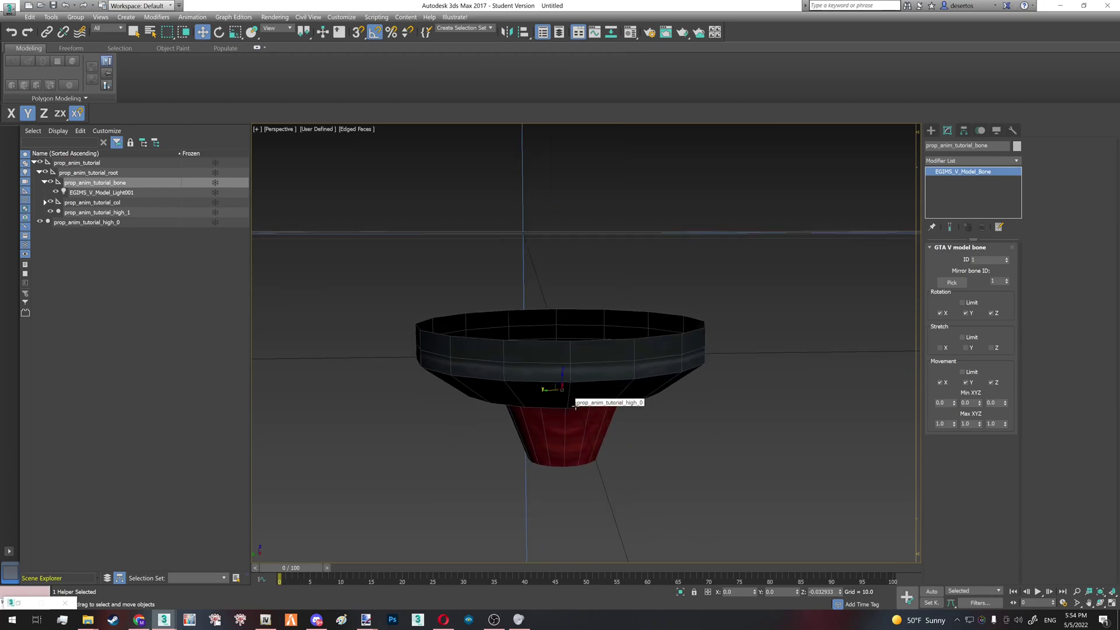
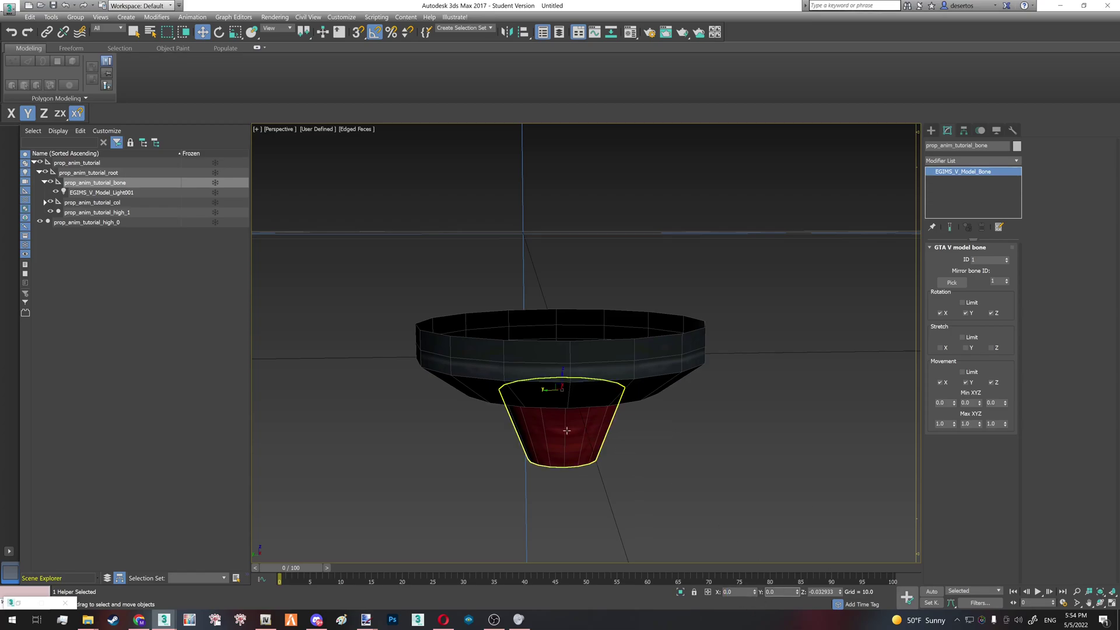
pyautogui.scroll(4, 562, 429)
pyautogui.scroll(-2, 571, 429)
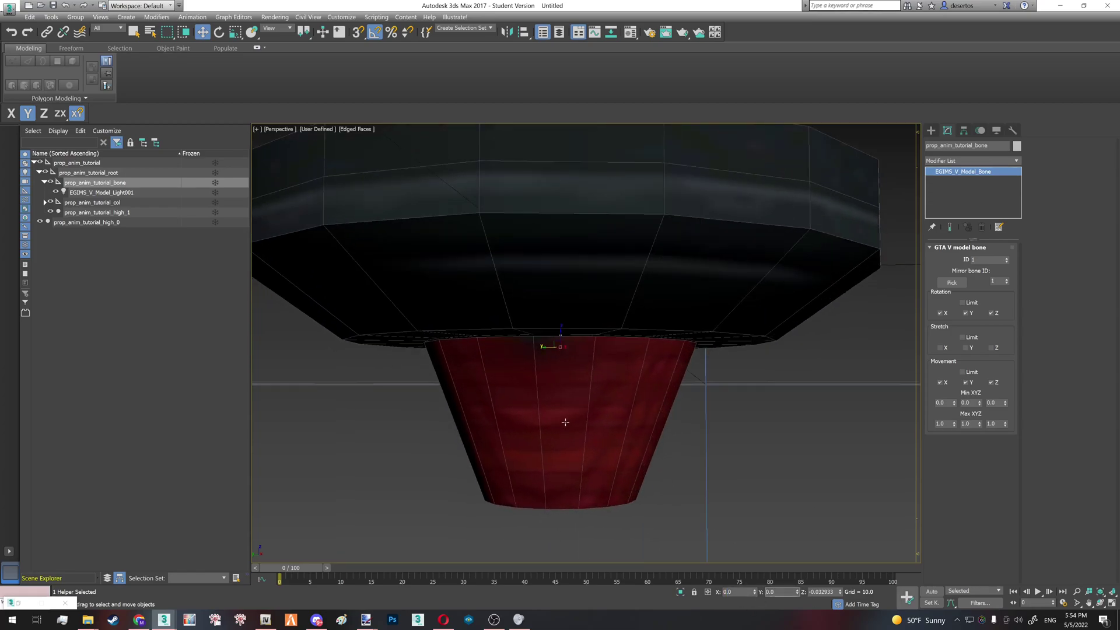
# Step: Parent the stem mesh prop_anim_tutorial_high_0 to prop_anim_tutorial_bone in the scene hierarchy
pyautogui.click(572, 422)
pyautogui.press('F3')
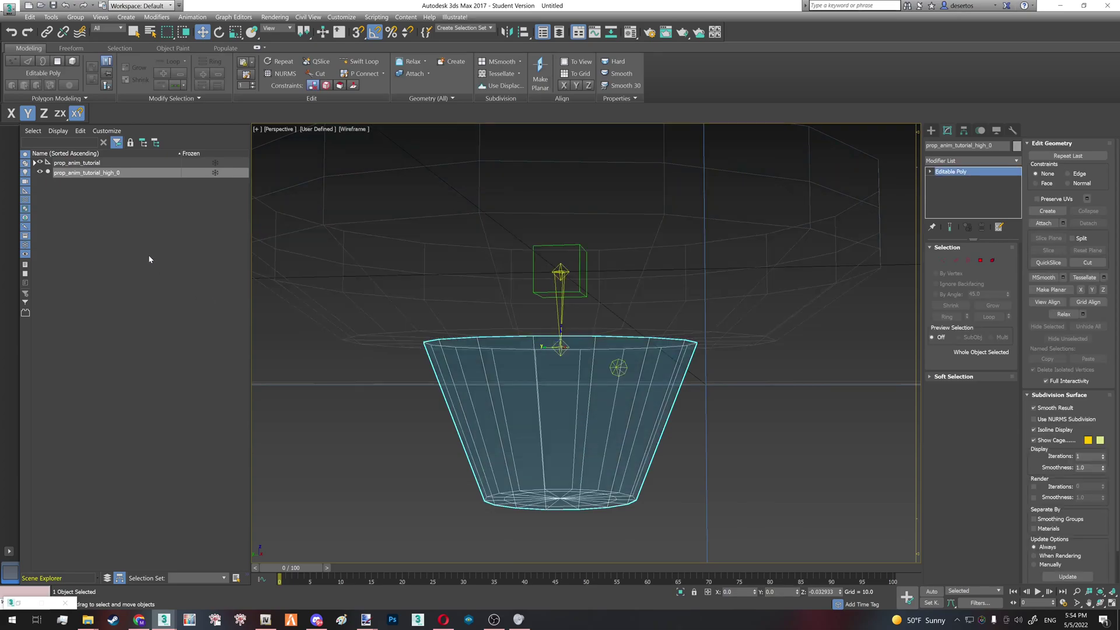
pyautogui.press('F3')
pyautogui.click(36, 163)
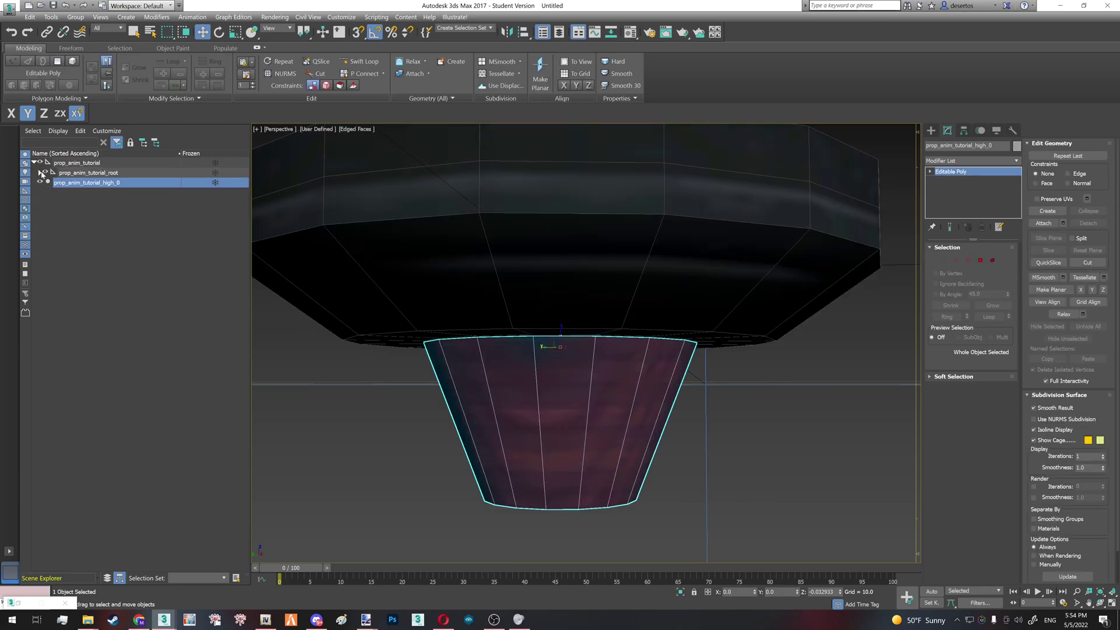
pyautogui.click(41, 172)
pyautogui.moveTo(115, 224); pyautogui.dragTo(121, 183)
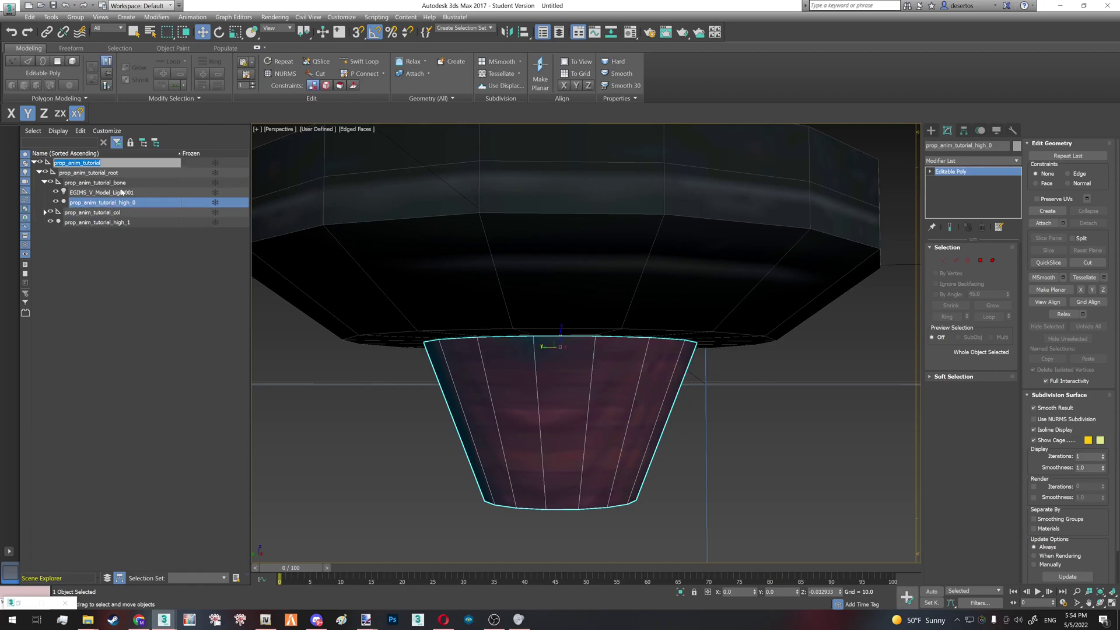
# Step: Compare the coordinates and pivot location of prop_anim_tutorial_bone with those of the stem mesh in wireframe
pyautogui.click(122, 184)
pyautogui.click(129, 203)
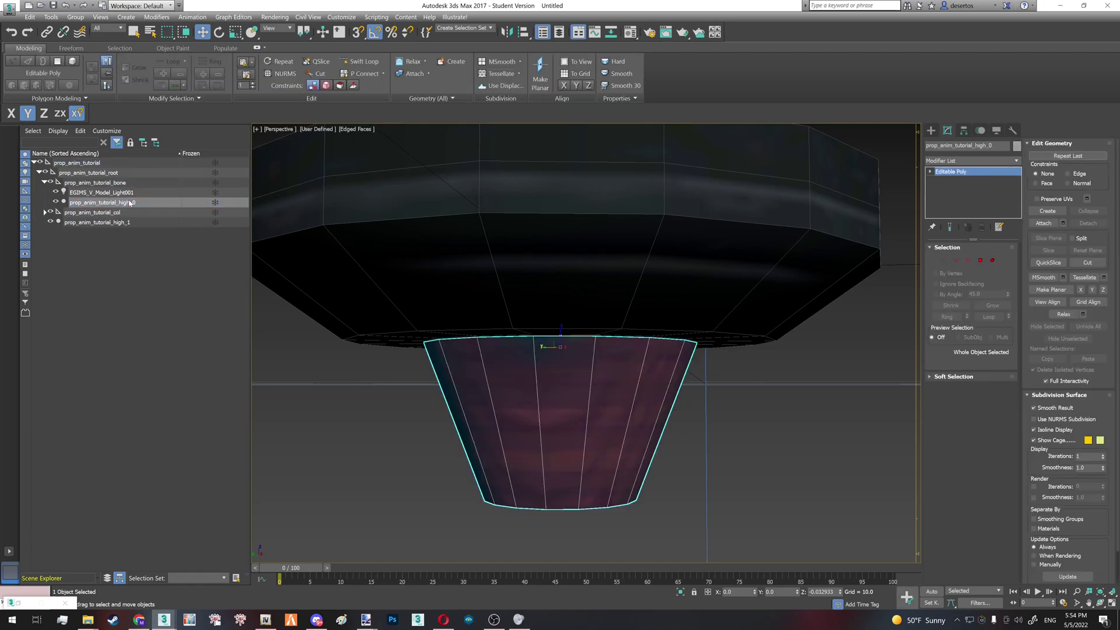
pyautogui.click(123, 184)
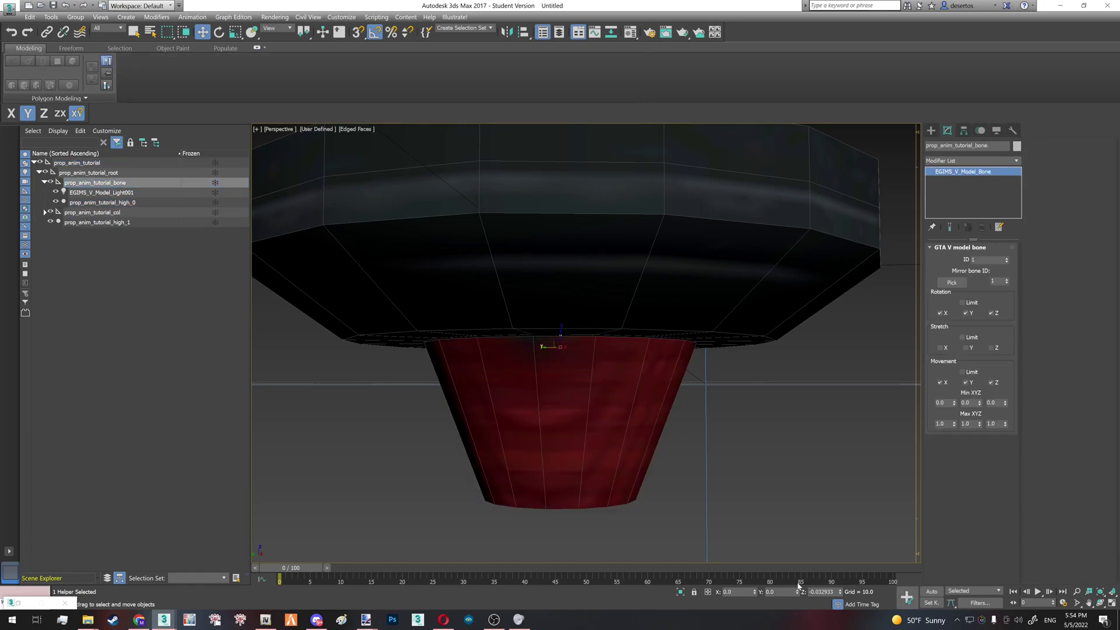
pyautogui.press('F3')
pyautogui.click(121, 203)
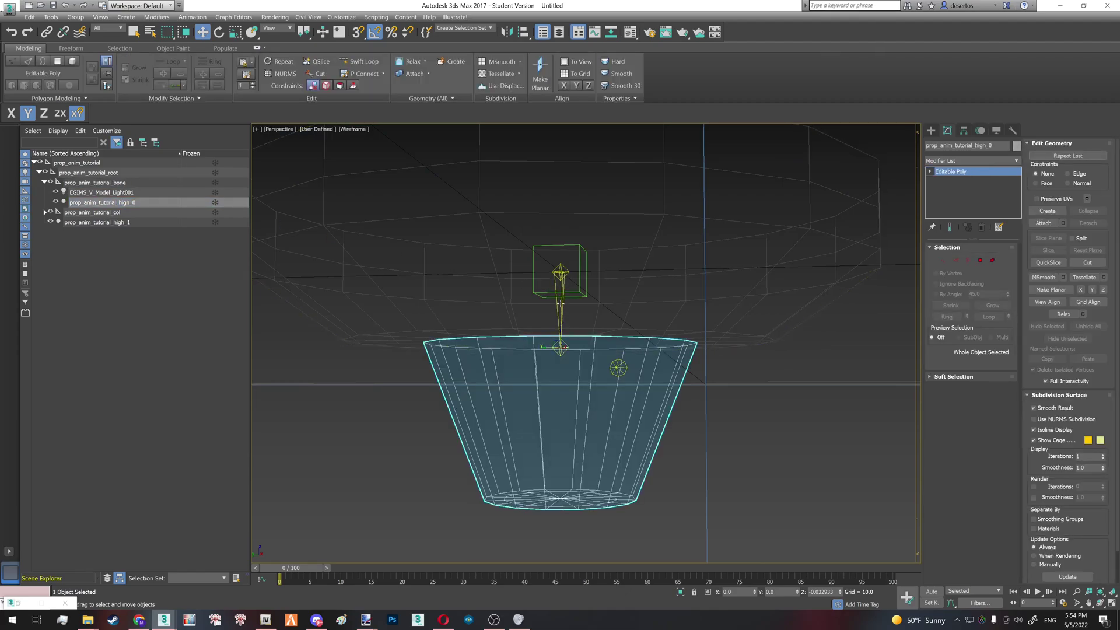
# Step: Isolate the stem mesh in shaded view, test its rotation about the rim pivot, and end the isolation
pyautogui.hotkey('alt', 'q')
pyautogui.press('F3')
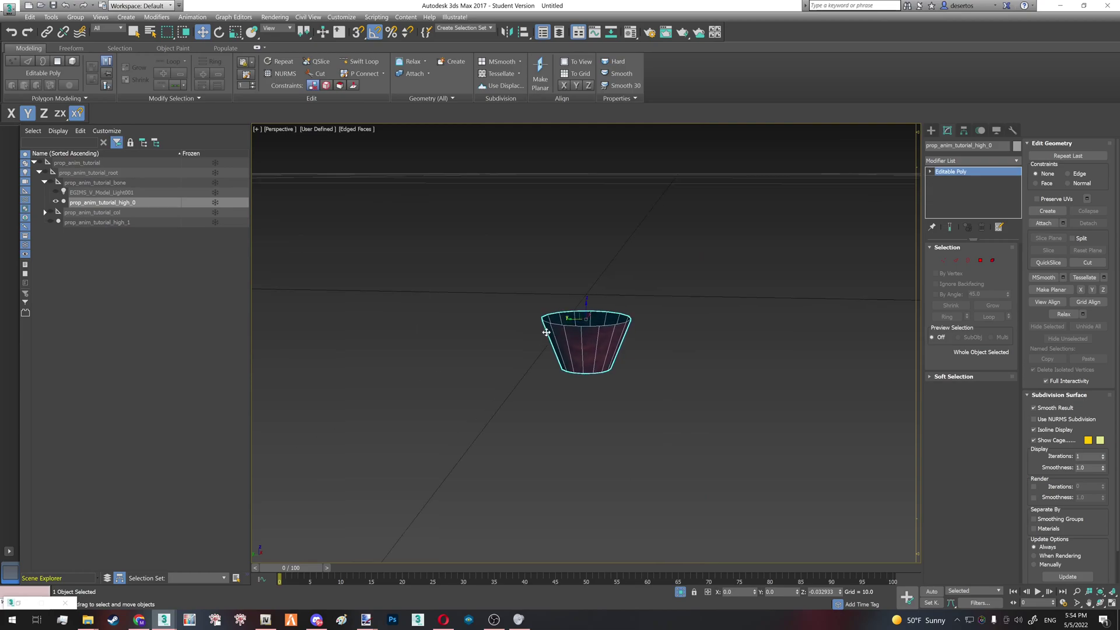
pyautogui.scroll(4, 588, 315)
pyautogui.press('e')
pyautogui.moveTo(588, 323); pyautogui.dragTo(621, 323)
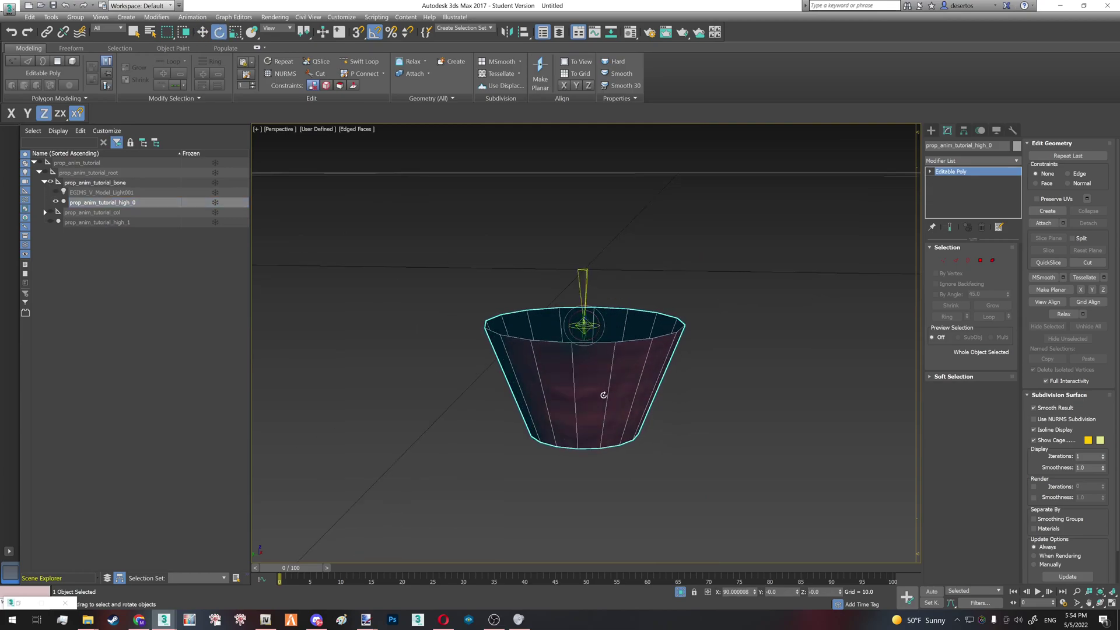
pyautogui.click(680, 593)
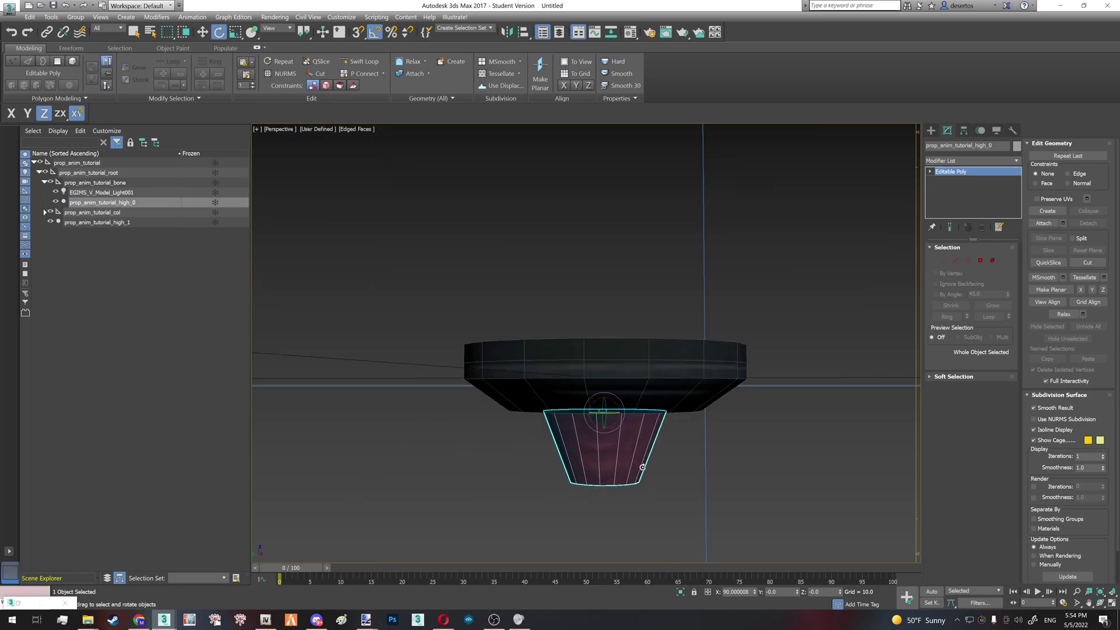
pyautogui.click(643, 465)
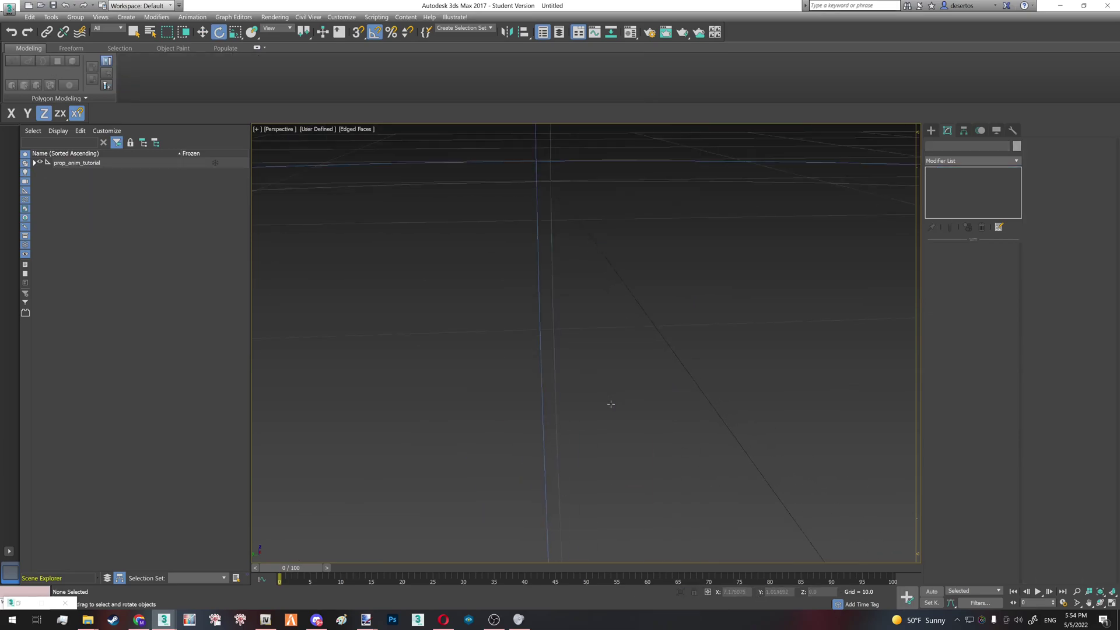
pyautogui.scroll(-4, 611, 403)
pyautogui.moveTo(662, 492); pyautogui.dragTo(522, 343, button='middle')
pyautogui.scroll(5, 526, 295)
pyautogui.scroll(-3, 505, 288)
pyautogui.keyDown('alt'); pyautogui.moveTo(485, 437); pyautogui.dragTo(495, 428, button='middle'); pyautogui.keyUp('alt')
pyautogui.click(495, 424)
pyautogui.moveTo(494, 423)
pyautogui.keyDown('alt'); pyautogui.mouseDown(button='middle')
pyautogui.moveTo(505, 444)
pyautogui.moveTo(516, 425)
pyautogui.mouseUp(button='middle'); pyautogui.keyUp('alt')
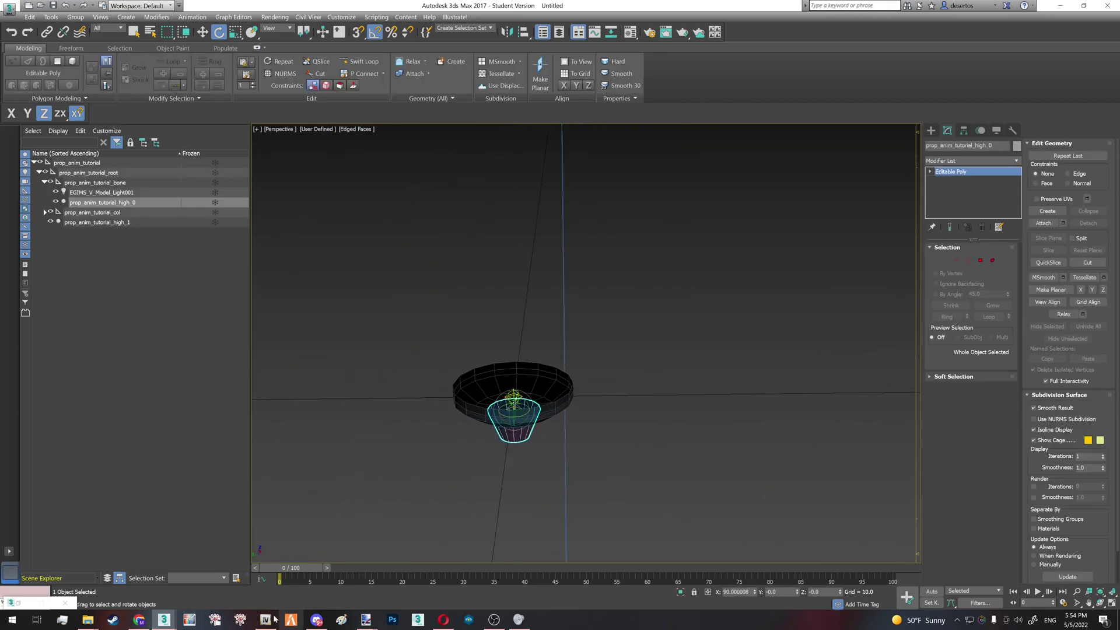
# Step: Switch to CodeWalker, examine the selected street tree in the world view, and return to 3ds Max
pyautogui.click(244, 618)
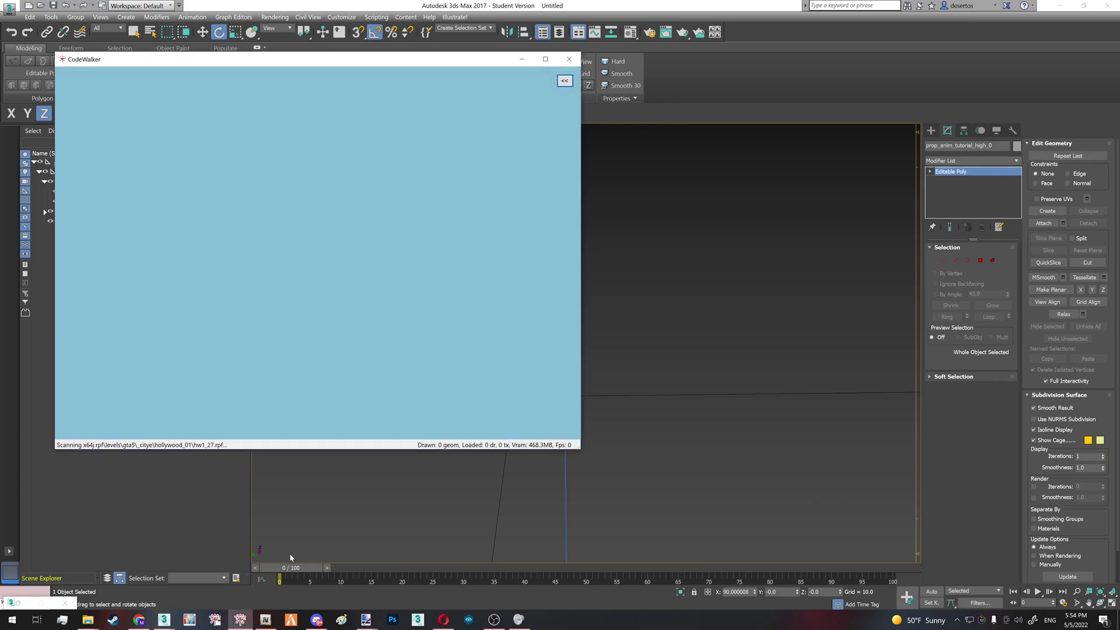
pyautogui.moveTo(371, 365); pyautogui.dragTo(350, 292)
pyautogui.press('w')
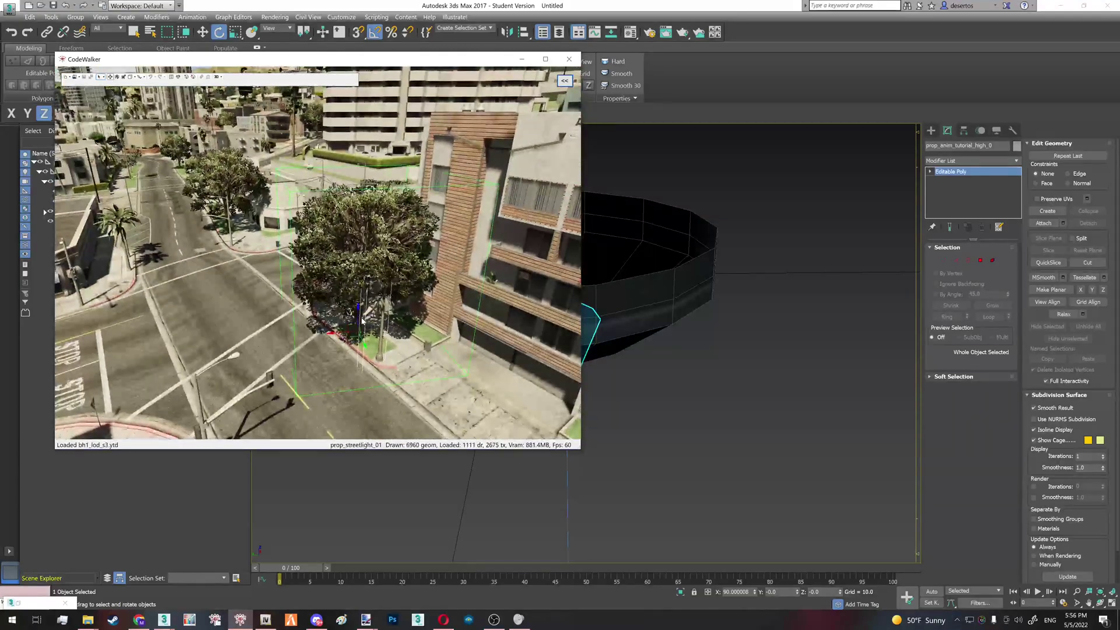
pyautogui.click(338, 187)
pyautogui.moveTo(337, 183); pyautogui.dragTo(292, 187)
pyautogui.moveTo(409, 274)
pyautogui.mouseDown()
pyautogui.moveTo(378, 196)
pyautogui.moveTo(380, 224)
pyautogui.moveTo(423, 231)
pyautogui.moveTo(534, 214)
pyautogui.moveTo(427, 297)
pyautogui.moveTo(419, 260)
pyautogui.moveTo(411, 285)
pyautogui.mouseUp()
pyautogui.press('w')
pyautogui.press('w')
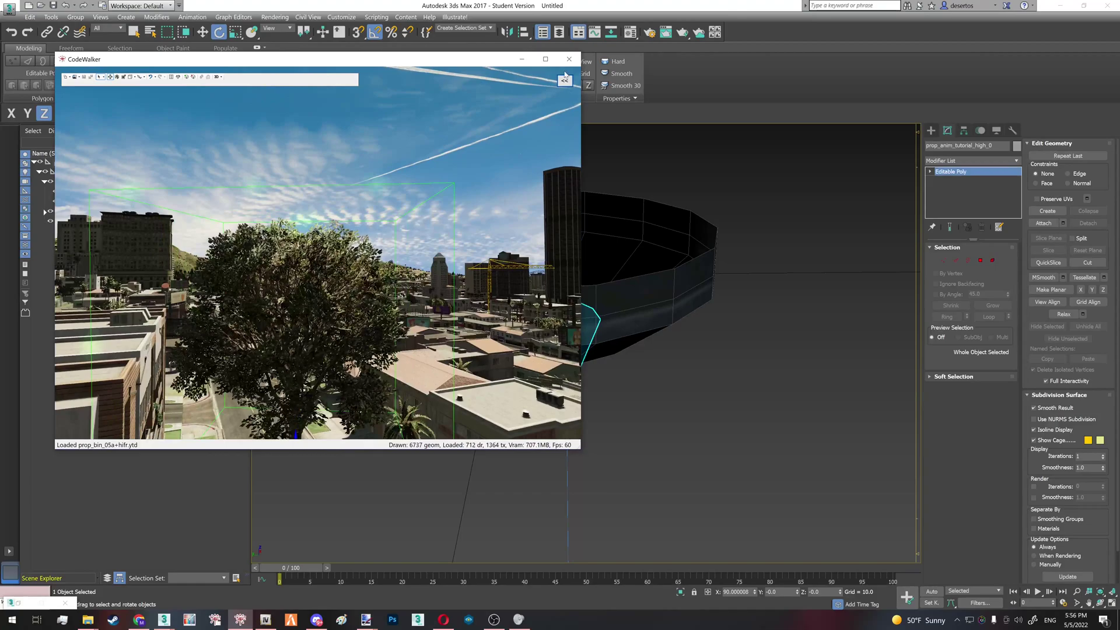
pyautogui.click(521, 59)
# Step: Convert the stem mesh prop_anim_tutorial_high_0 to an Editable Mesh
pyautogui.keyDown('alt'); pyautogui.moveTo(555, 312); pyautogui.dragTo(560, 304, button='middle'); pyautogui.keyUp('alt')
pyautogui.press('w')
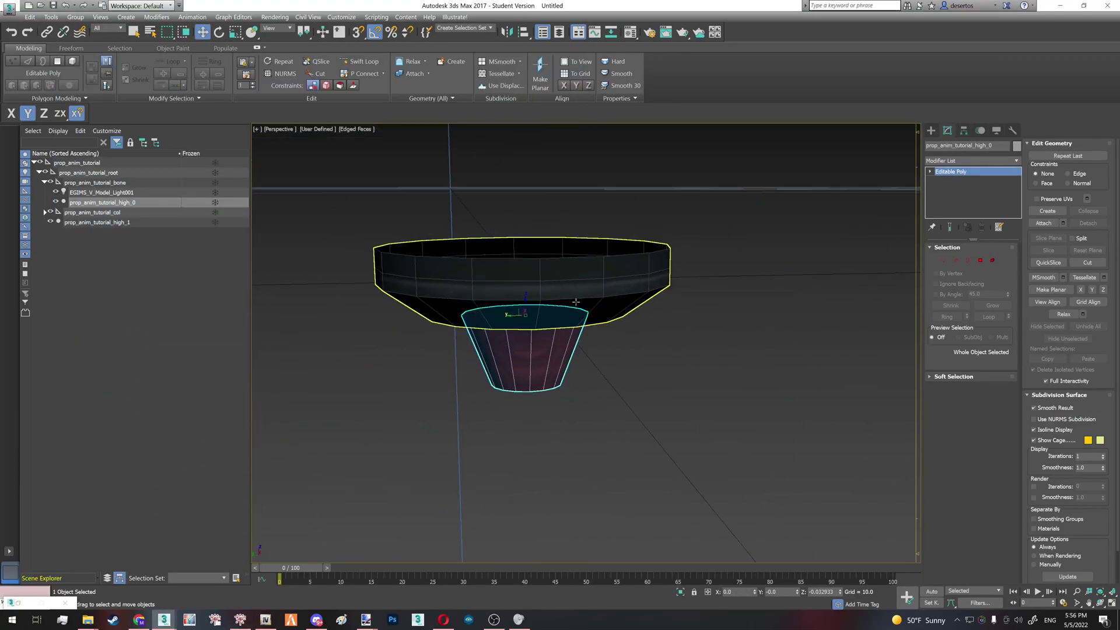
pyautogui.rightClick(947, 187)
pyautogui.click(979, 232)
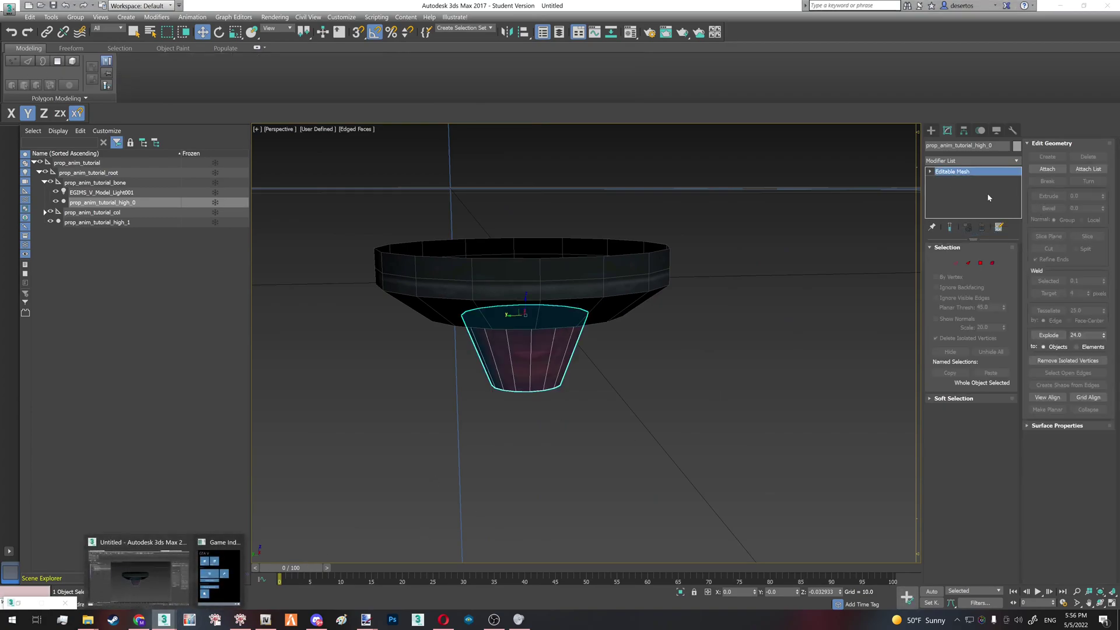
# Step: Hide the collision mesh prop_anim_tutorial_col inside its collision group
pyautogui.click(129, 224)
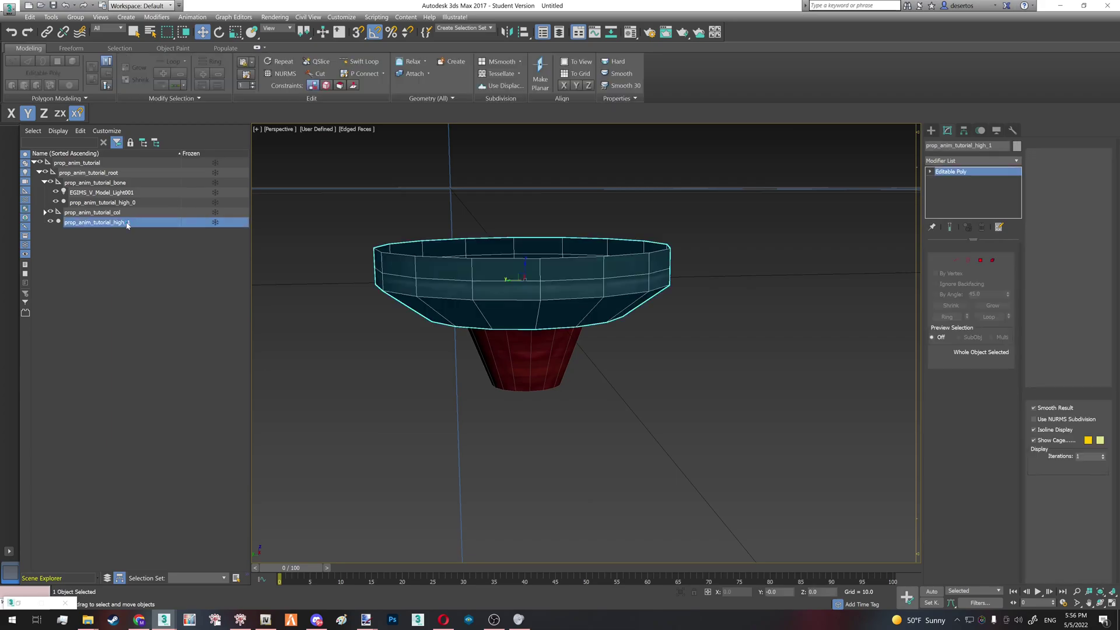
pyautogui.click(44, 213)
pyautogui.click(97, 222)
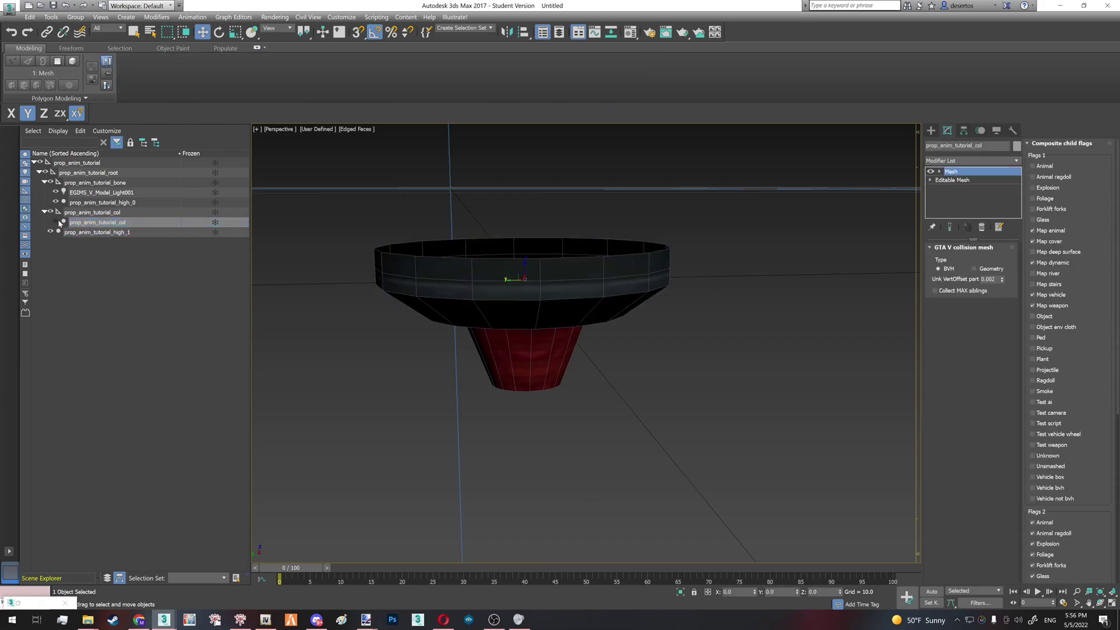
pyautogui.click(56, 222)
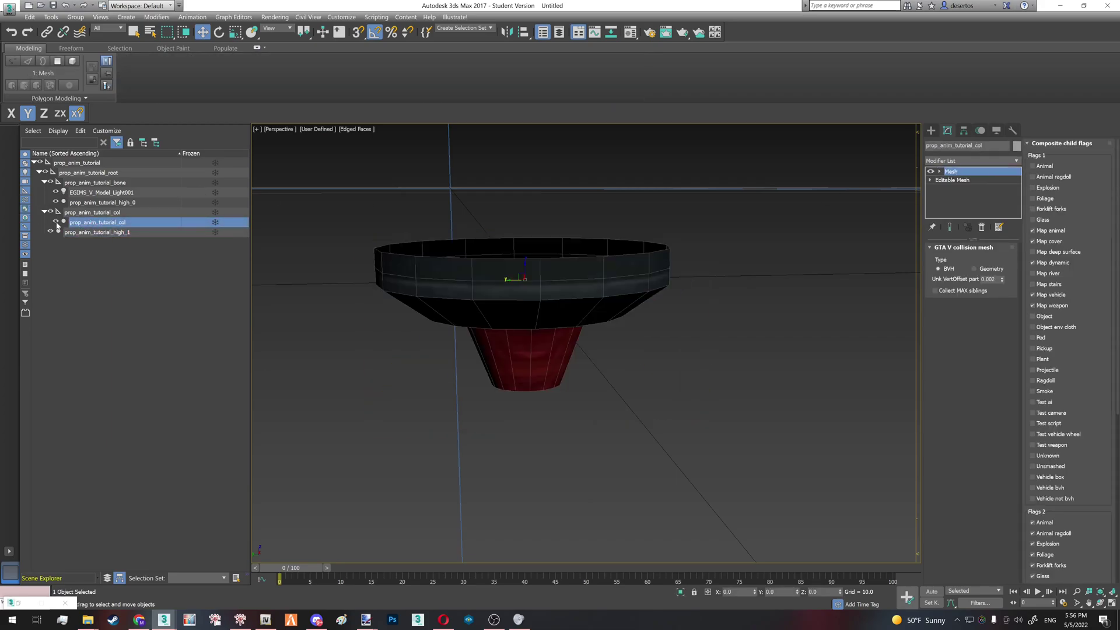
# Step: Convert the disc mesh prop_anim_tutorial_high_1 to an Editable Mesh
pyautogui.click(97, 232)
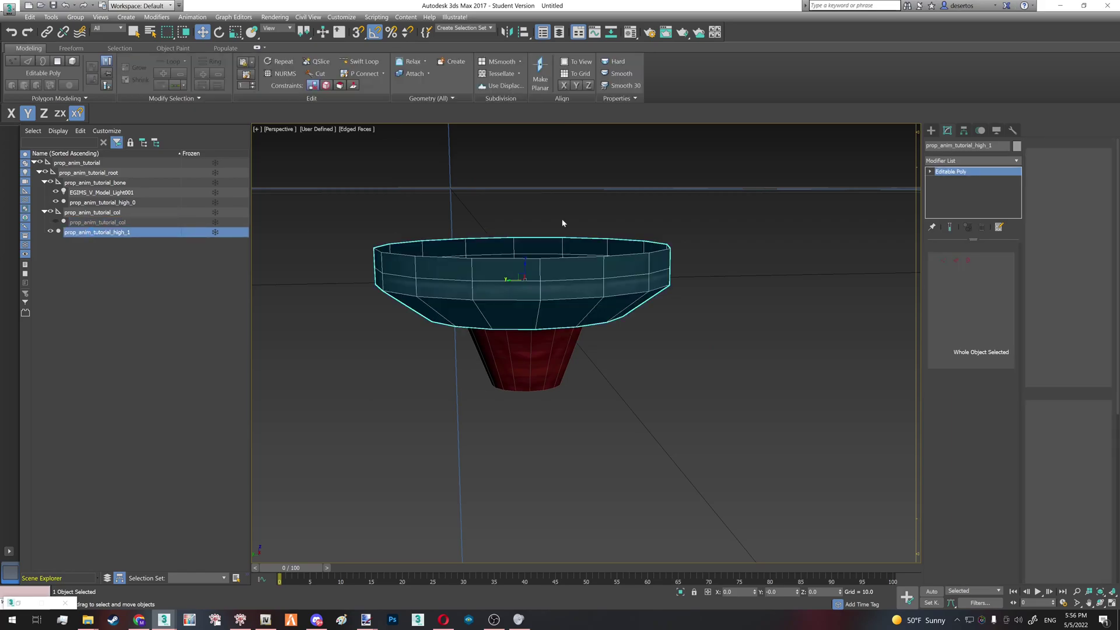
pyautogui.rightClick(964, 183)
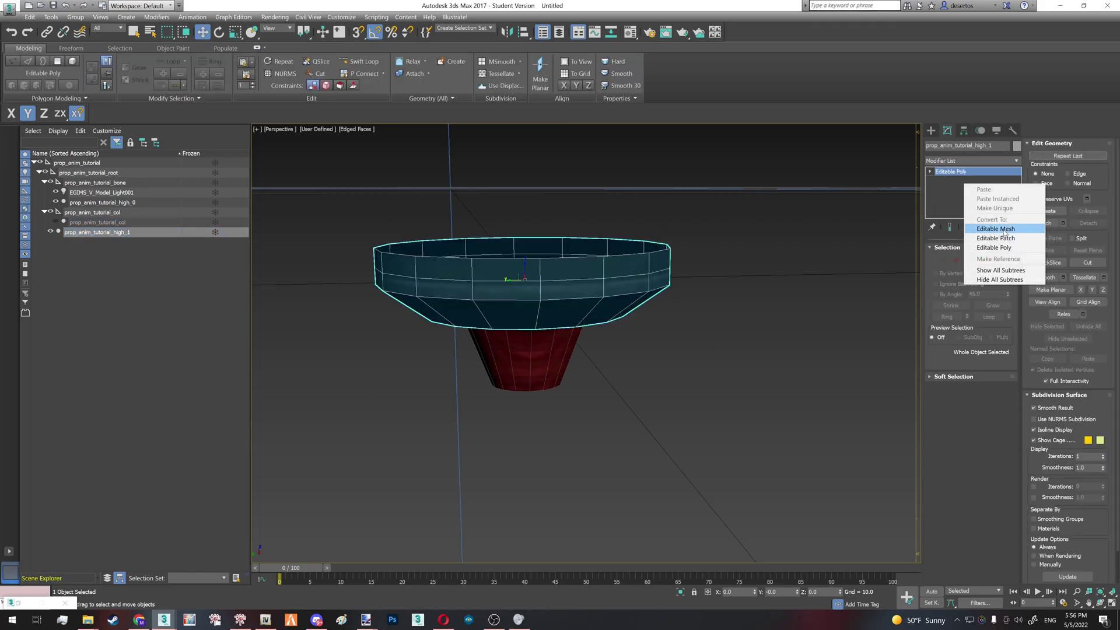
pyautogui.click(991, 228)
# Step: Apply the GIMS Evo Game mesh modifier to the disc mesh prop_anim_tutorial_high_1
pyautogui.moveTo(170, 615)
pyautogui.click(233, 581)
pyautogui.click(156, 374)
pyautogui.click(169, 299)
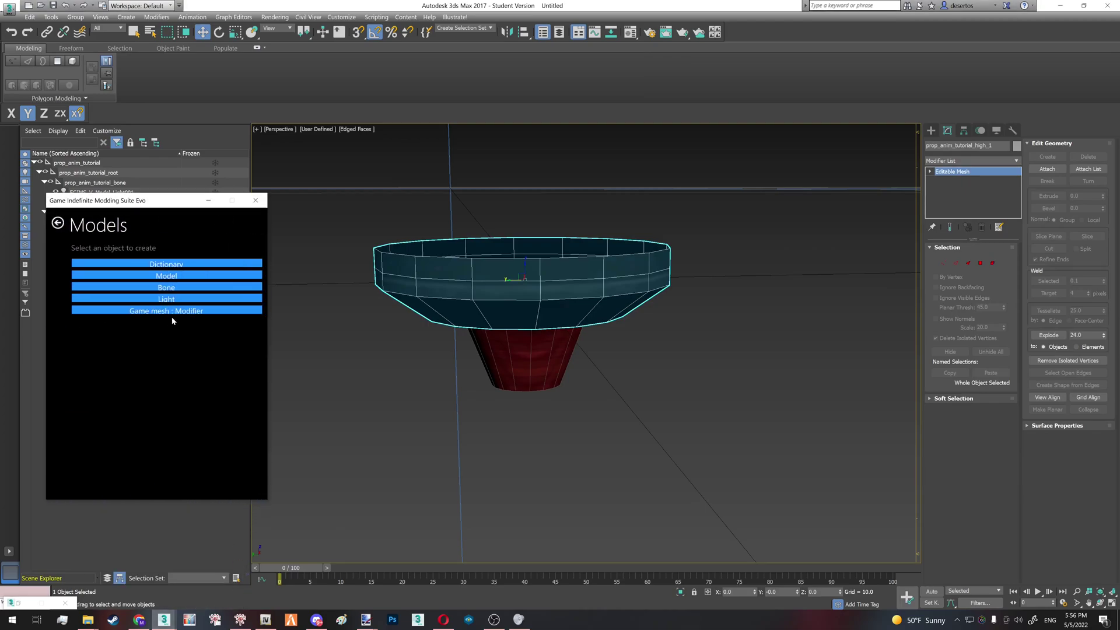
pyautogui.click(176, 312)
pyautogui.moveTo(566, 293); pyautogui.dragTo(436, 165)
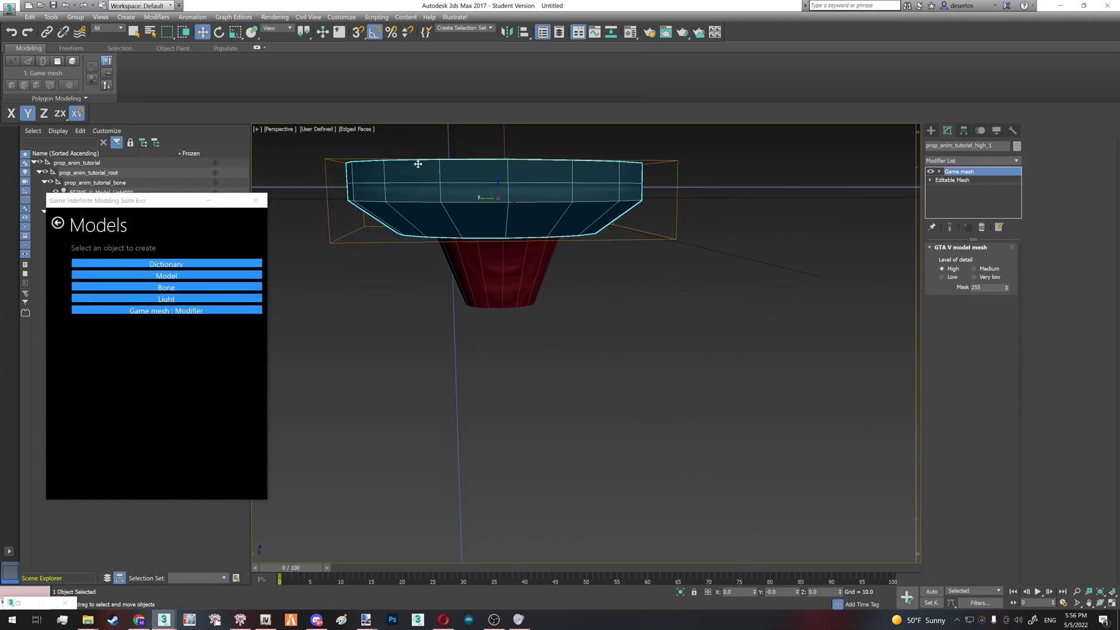
# Step: Apply the Game mesh modifier to the stem mesh prop_anim_tutorial_high_0 and minimize the GIMS Evo window
pyautogui.click(545, 270)
pyautogui.click(172, 321)
pyautogui.click(199, 312)
pyautogui.click(406, 317)
pyautogui.click(492, 271)
pyautogui.moveTo(318, 220); pyautogui.dragTo(322, 241, button='middle')
pyautogui.click(209, 200)
pyautogui.keyDown('alt'); pyautogui.moveTo(555, 309); pyautogui.dragTo(527, 275, button='middle'); pyautogui.keyUp('alt')
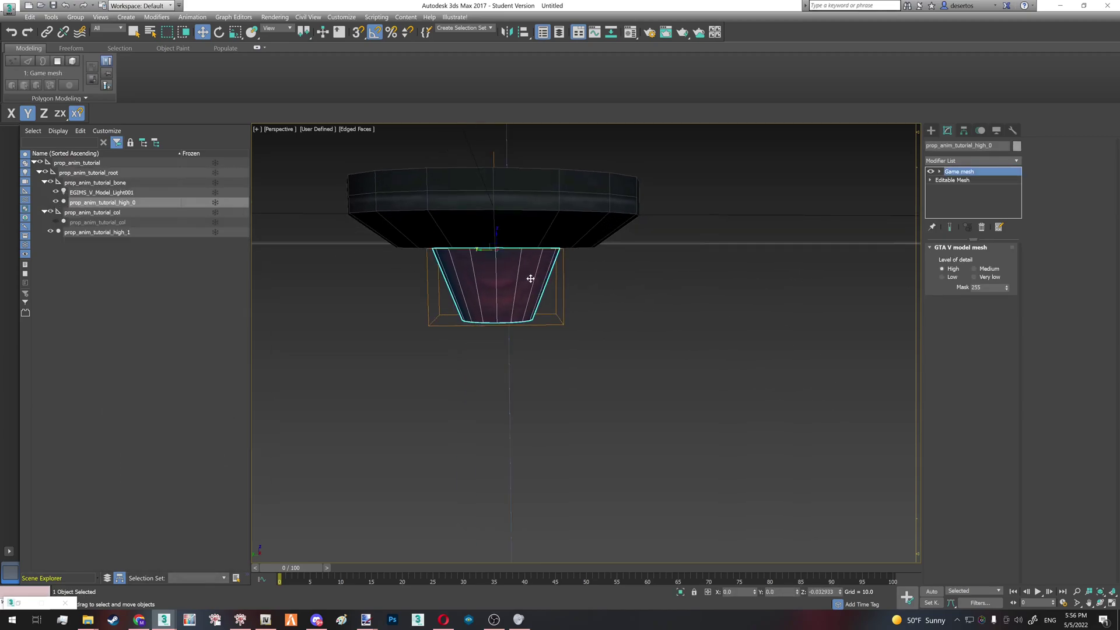
# Step: Compare the Game mesh modifier and bounding box of the disc and the stem by selecting them alternately
pyautogui.click(595, 235)
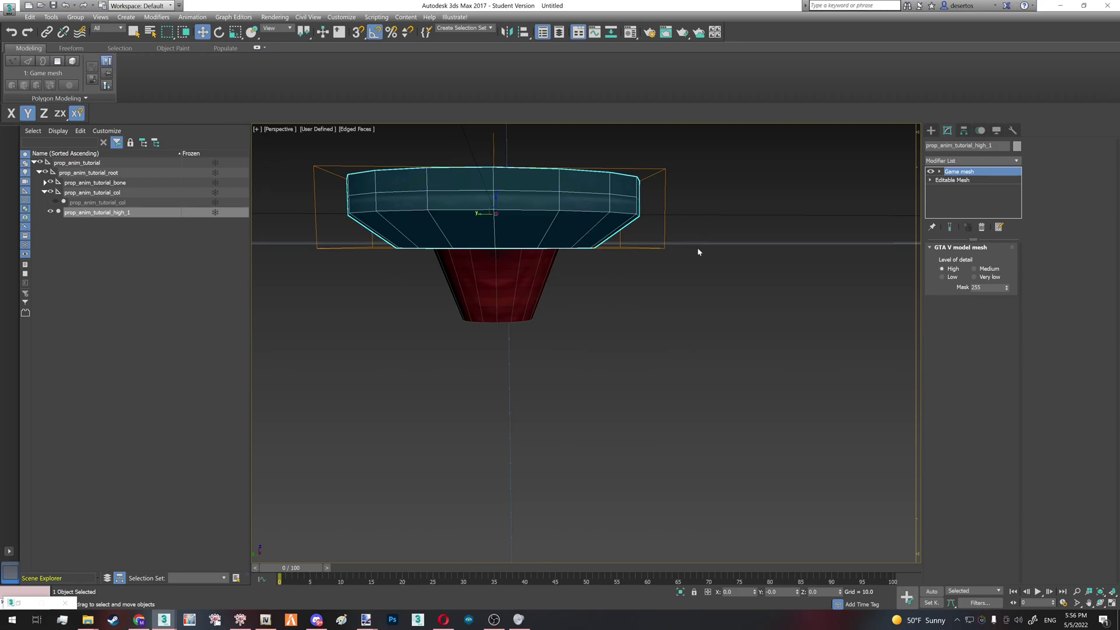
pyautogui.click(529, 270)
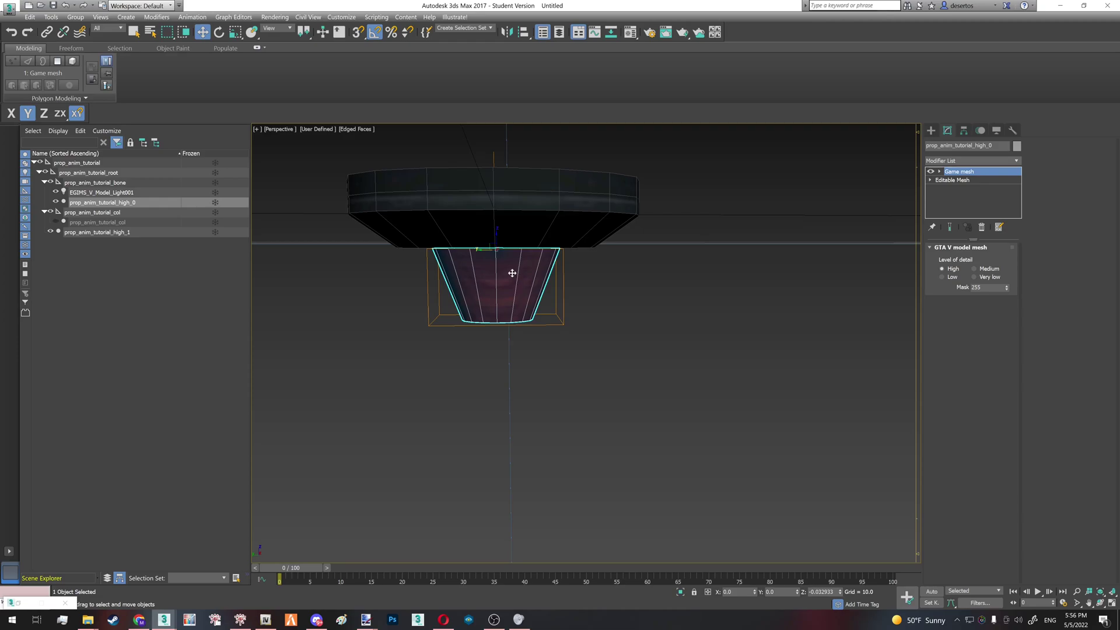
pyautogui.click(517, 199)
pyautogui.click(511, 257)
pyautogui.click(519, 233)
pyautogui.click(520, 258)
pyautogui.click(534, 226)
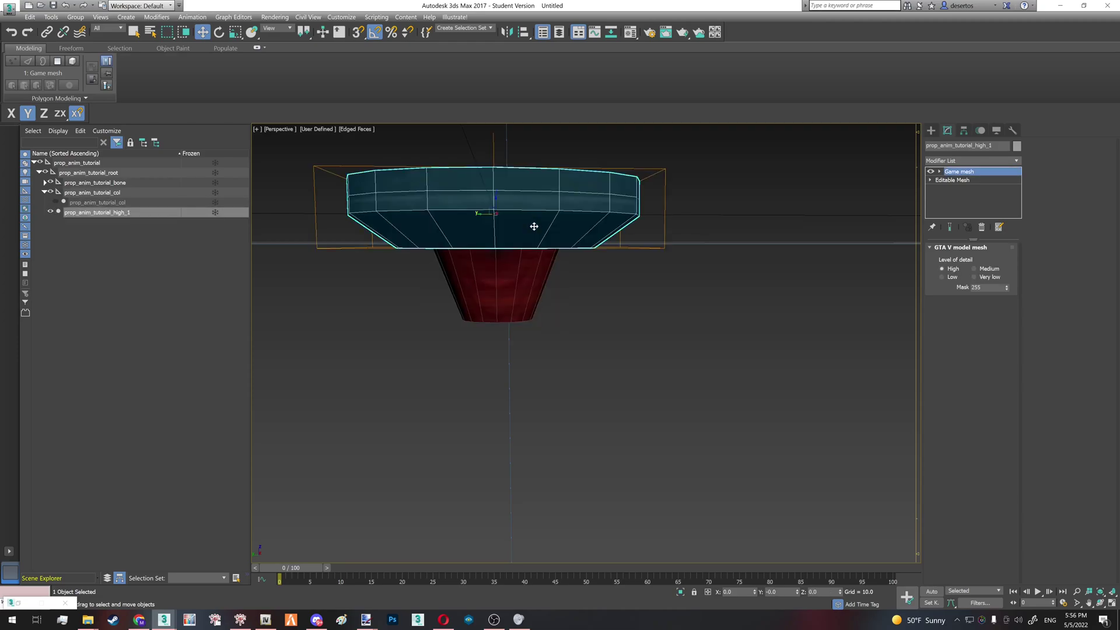
pyautogui.click(533, 270)
pyautogui.click(545, 205)
pyautogui.click(527, 262)
pyautogui.click(535, 246)
pyautogui.click(536, 259)
pyautogui.click(540, 233)
pyautogui.click(530, 260)
pyautogui.click(537, 225)
pyautogui.click(539, 256)
pyautogui.click(542, 229)
pyautogui.click(533, 257)
pyautogui.click(537, 236)
pyautogui.click(532, 263)
pyautogui.click(537, 227)
pyautogui.click(532, 260)
pyautogui.click(535, 231)
pyautogui.click(527, 264)
pyautogui.moveTo(527, 263); pyautogui.dragTo(538, 312, button='middle')
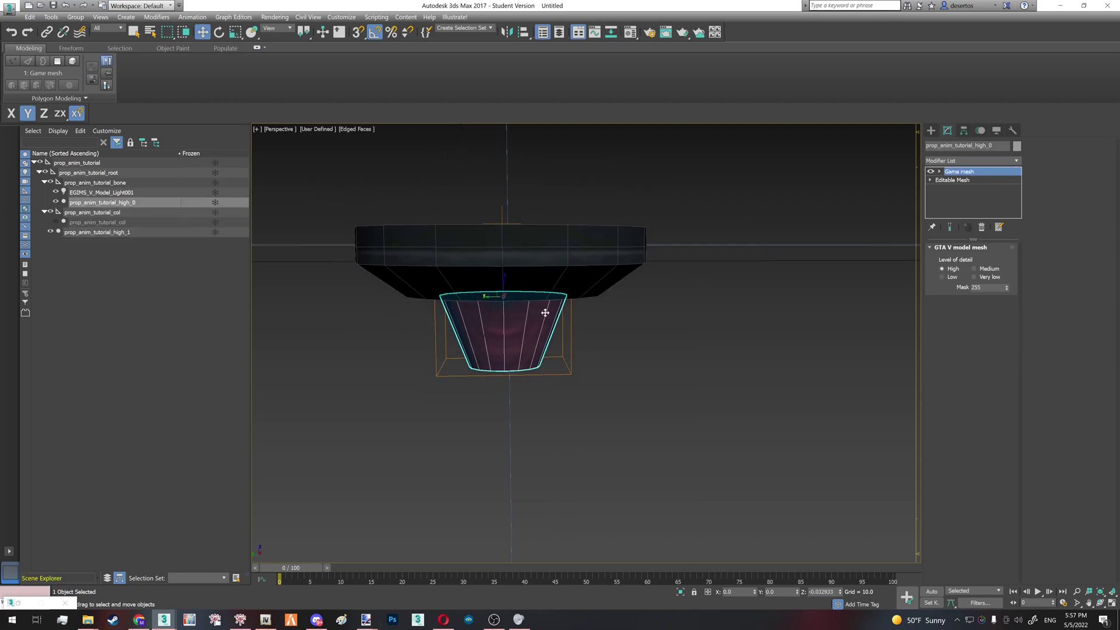
# Step: Draw a box primitive with a base of about 0.39 by 0.39 units enclosing the disc and stem
pyautogui.click(502, 250)
pyautogui.scroll(-12, 502, 250)
pyautogui.moveTo(512, 385); pyautogui.dragTo(506, 76, button='middle')
pyautogui.press('z')
pyautogui.scroll(12, 592, 365)
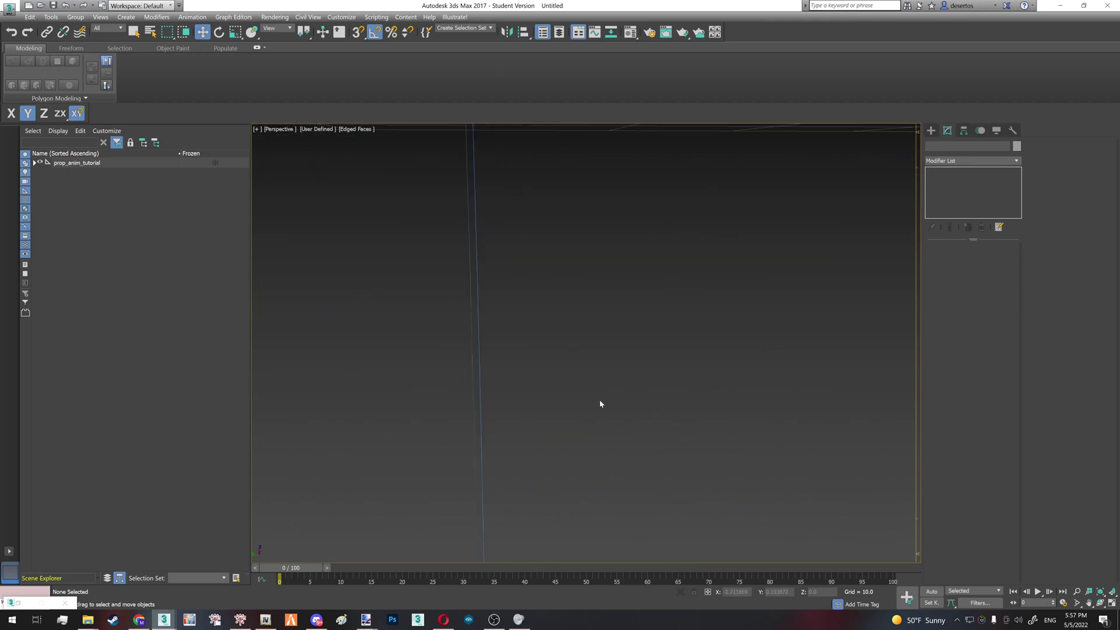
pyautogui.scroll(-8, 560, 287)
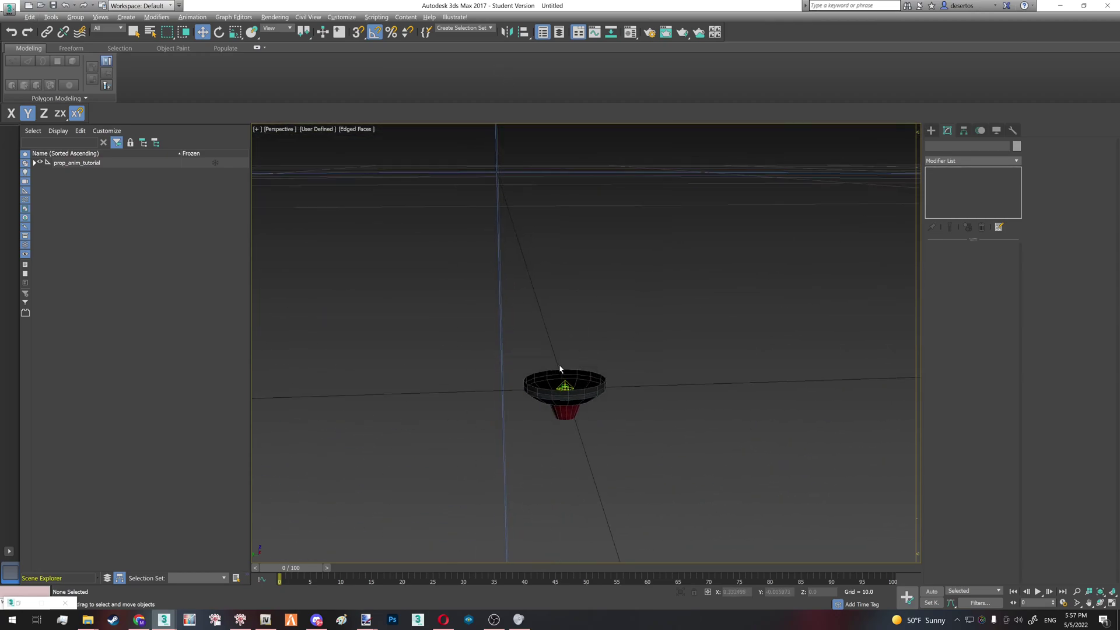
pyautogui.scroll(1, 560, 387)
pyautogui.click(932, 130)
pyautogui.click(944, 191)
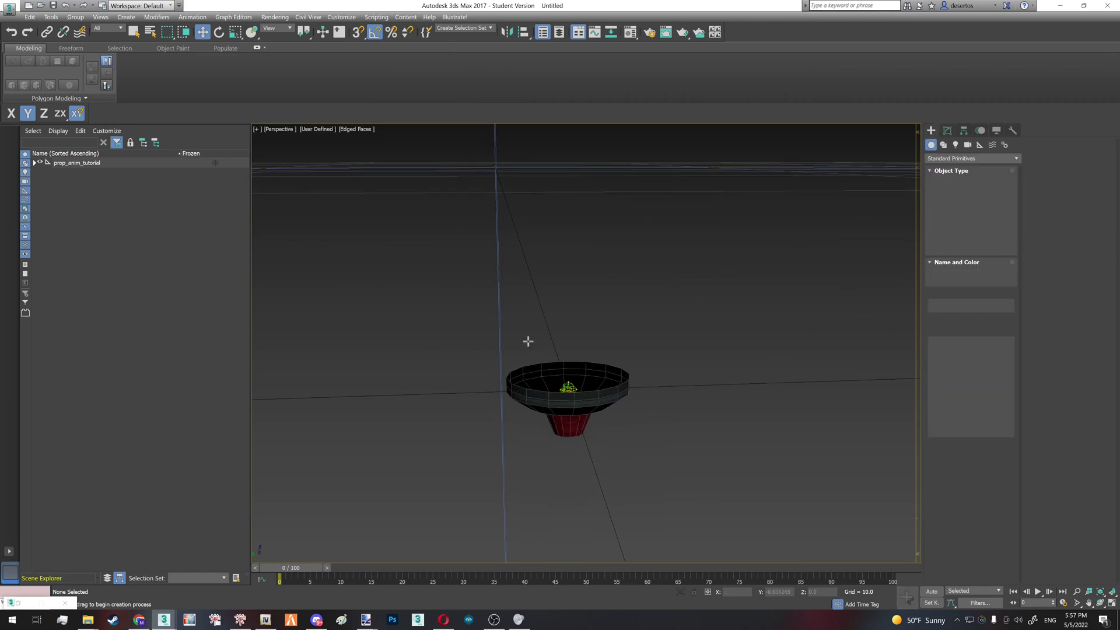
pyautogui.moveTo(477, 350); pyautogui.dragTo(718, 485)
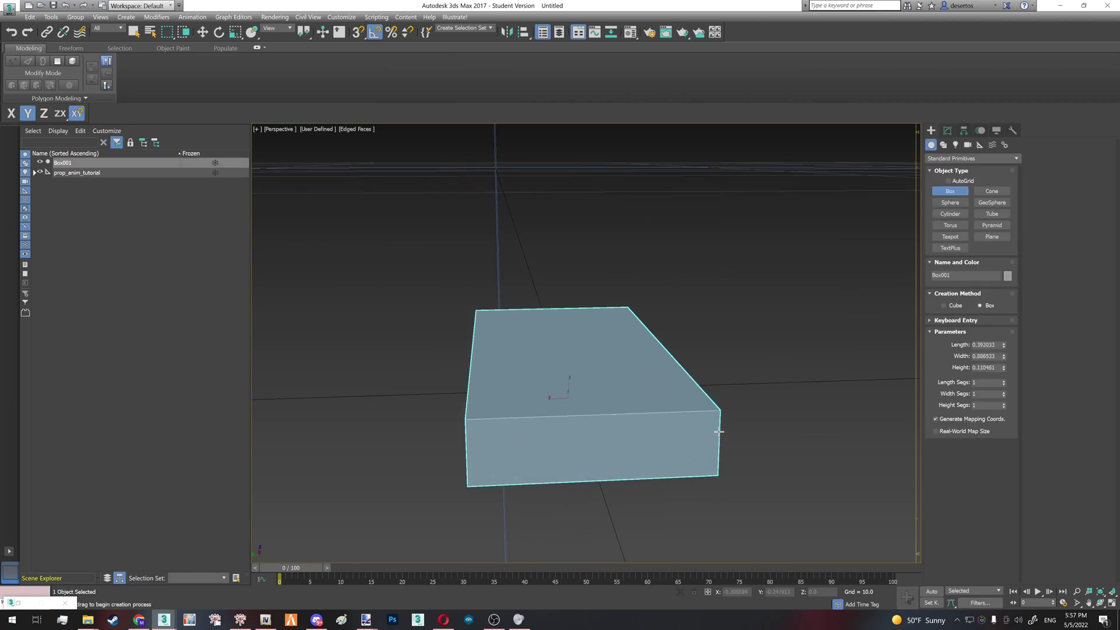
pyautogui.click(559, 385)
# Step: Show the scene in wireframe, reduce the box's length to about 0.29, and lower it to about Z -0.08
pyautogui.press('w')
pyautogui.press('F3')
pyautogui.keyDown('alt'); pyautogui.moveTo(558, 386); pyautogui.dragTo(577, 408, button='middle'); pyautogui.keyUp('alt')
pyautogui.click(947, 130)
pyautogui.moveTo(1003, 272)
pyautogui.mouseDown()
pyautogui.moveTo(1005, 294)
pyautogui.moveTo(1000, 269)
pyautogui.mouseUp()
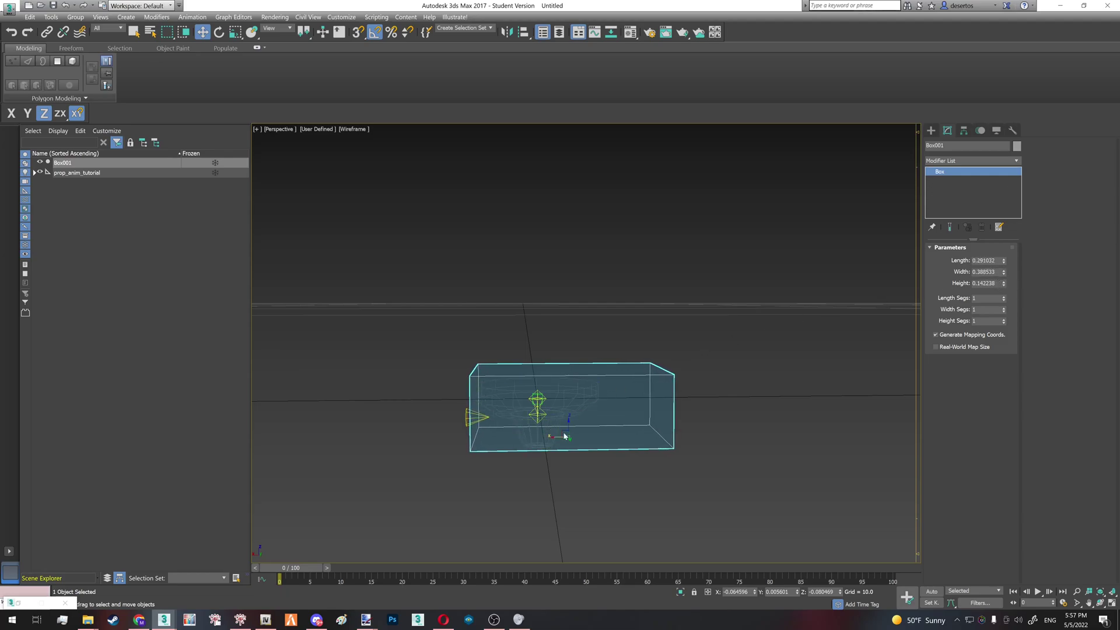
# Step: Center the box's pivot on its geometry and reset the box's X and Y positions to 0
pyautogui.click(962, 132)
pyautogui.click(971, 196)
pyautogui.click(971, 252)
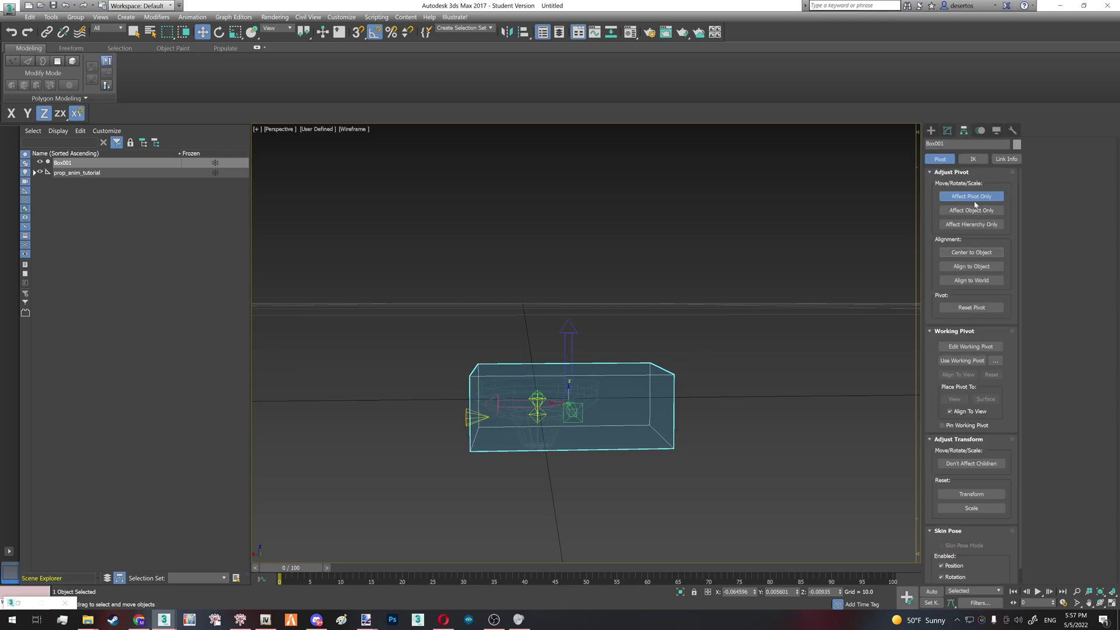
pyautogui.click(971, 196)
pyautogui.rightClick(755, 592)
pyautogui.rightClick(797, 592)
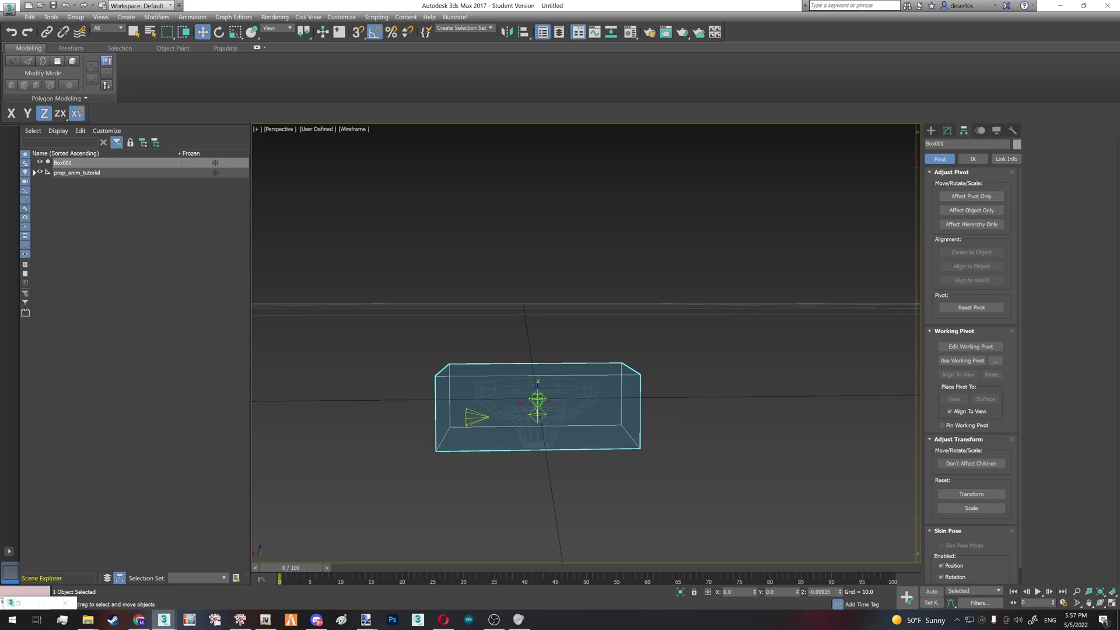
# Step: Reset the box's Z position, reduce its height to about 0.13, and lower it to about Z -0.03 around the disc and stem
pyautogui.rightClick(841, 595)
pyautogui.keyDown('alt'); pyautogui.moveTo(593, 421); pyautogui.dragTo(575, 407, button='middle'); pyautogui.keyUp('alt')
pyautogui.click(947, 130)
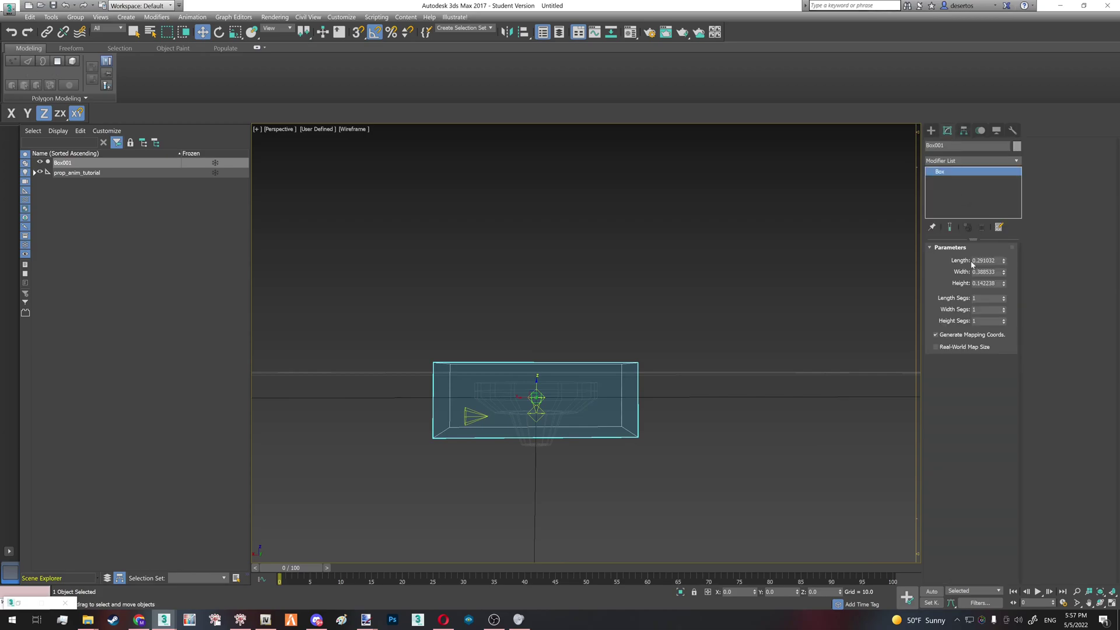
pyautogui.moveTo(1003, 282); pyautogui.dragTo(990, 290)
pyautogui.moveTo(536, 387); pyautogui.dragTo(536, 401)
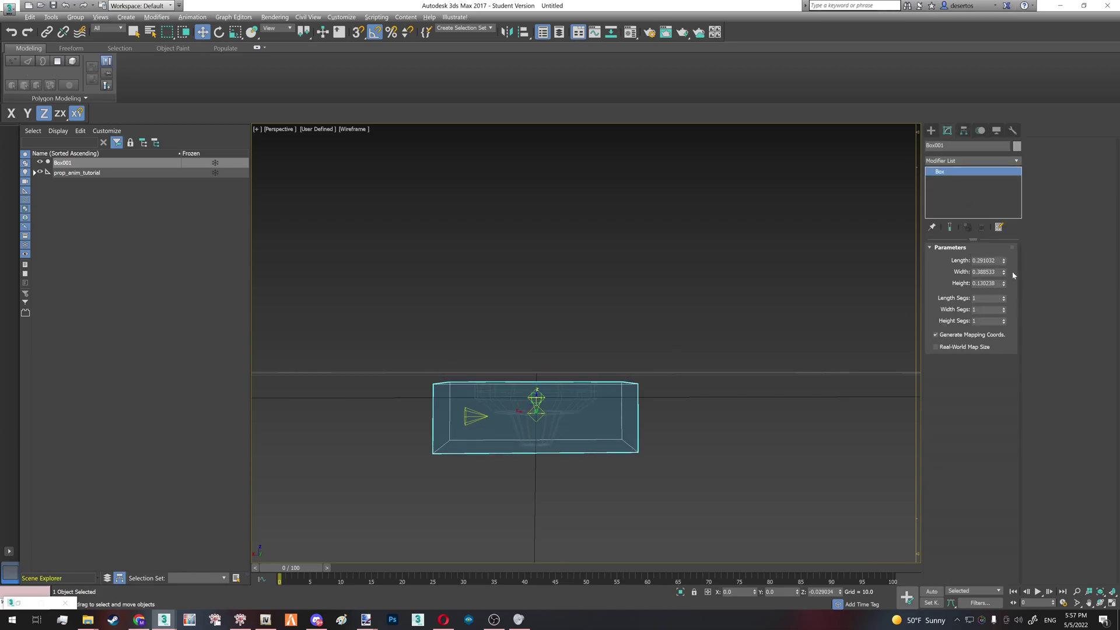
# Step: Try collapsing the box's width to 0 and changing its length in the shaded view, and undo these size changes
pyautogui.moveTo(1003, 274); pyautogui.dragTo(990, 385)
pyautogui.press('F3')
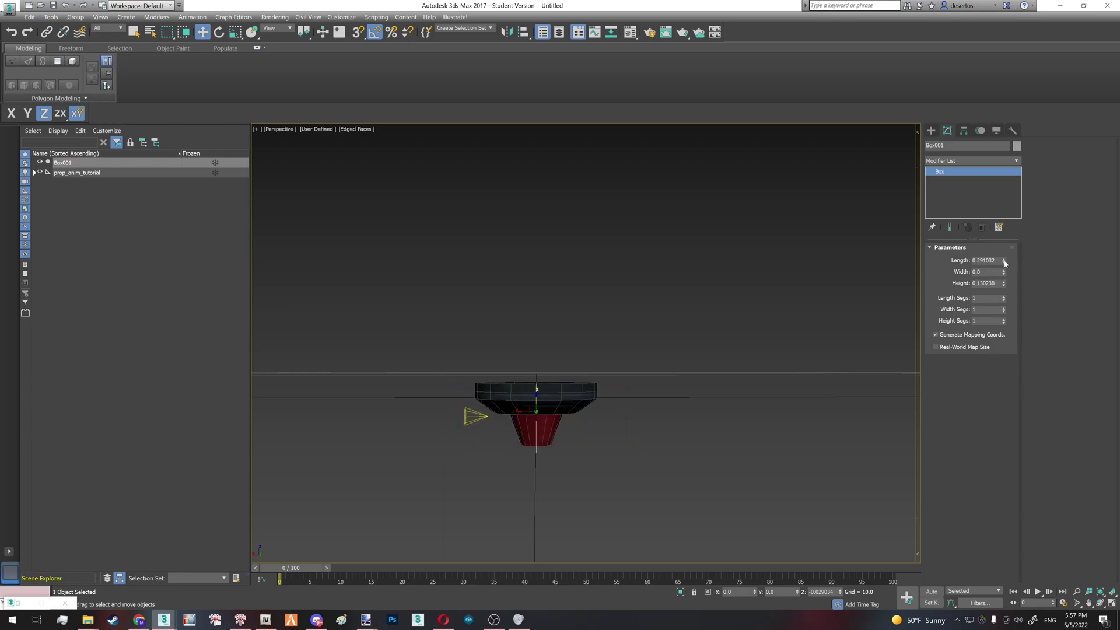
pyautogui.hotkey('ctrl', 'z')
pyautogui.moveTo(1004, 262); pyautogui.dragTo(995, 304)
pyautogui.hotkey('ctrl', 'z')
pyautogui.hotkey('ctrl', 'z')
pyautogui.moveTo(559, 398)
pyautogui.keyDown('alt'); pyautogui.mouseDown(button='middle')
pyautogui.moveTo(563, 416)
pyautogui.moveTo(552, 382)
pyautogui.mouseUp(button='middle'); pyautogui.keyUp('alt')
pyautogui.press('F3')
pyautogui.press('F3')
# Step: Copy the model helper's name and rename the box to prop_anim_tutorial
pyautogui.click(93, 172)
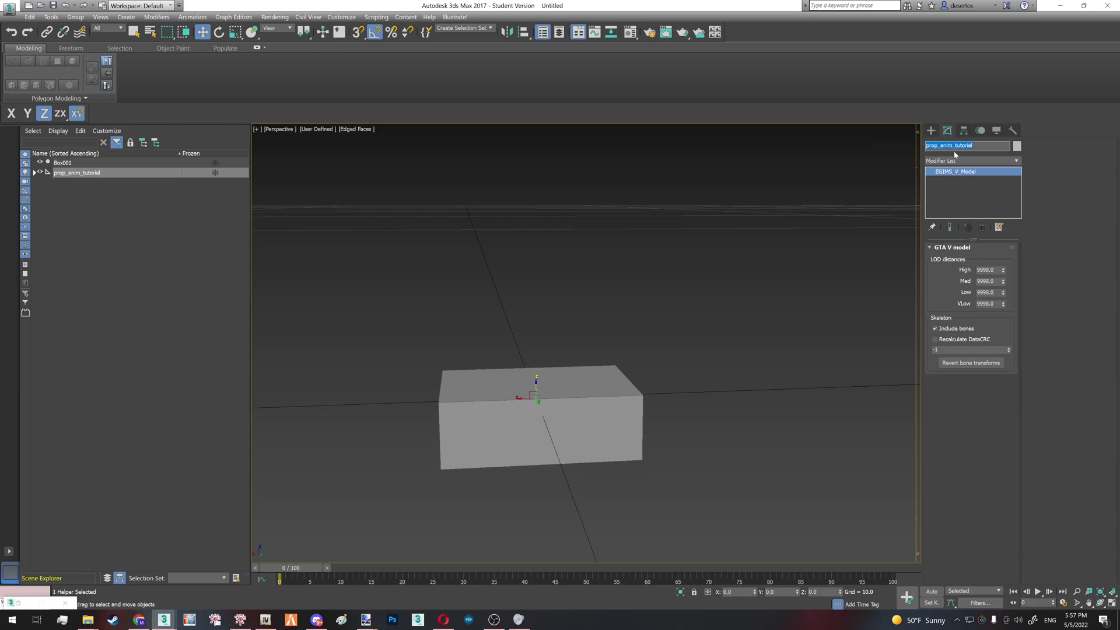
pyautogui.click(77, 179)
pyautogui.click(84, 163)
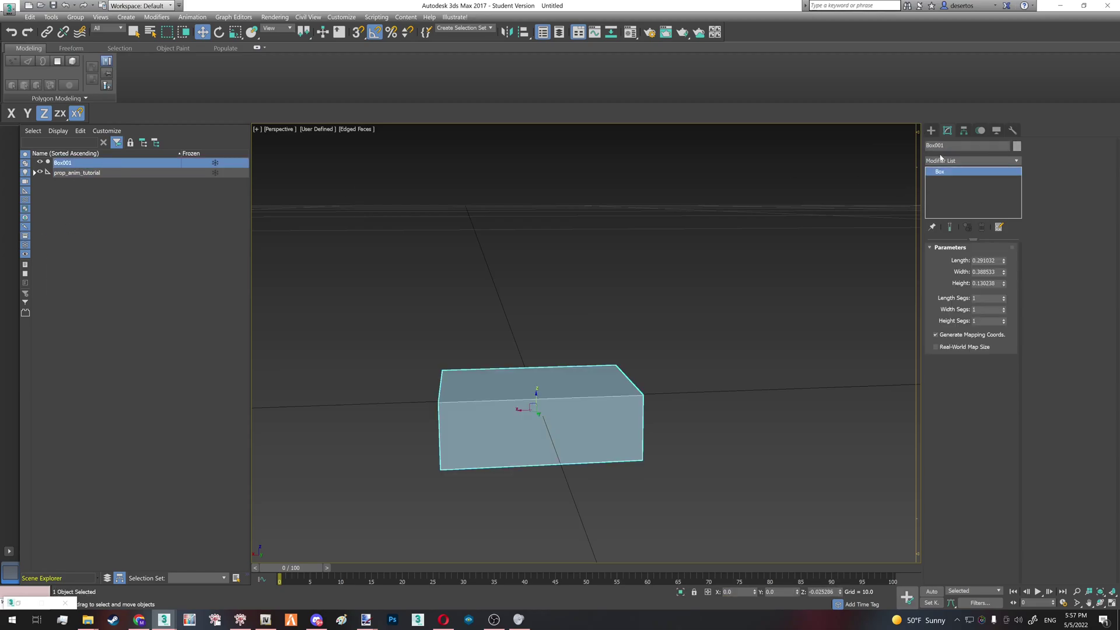
pyautogui.click(187, 254)
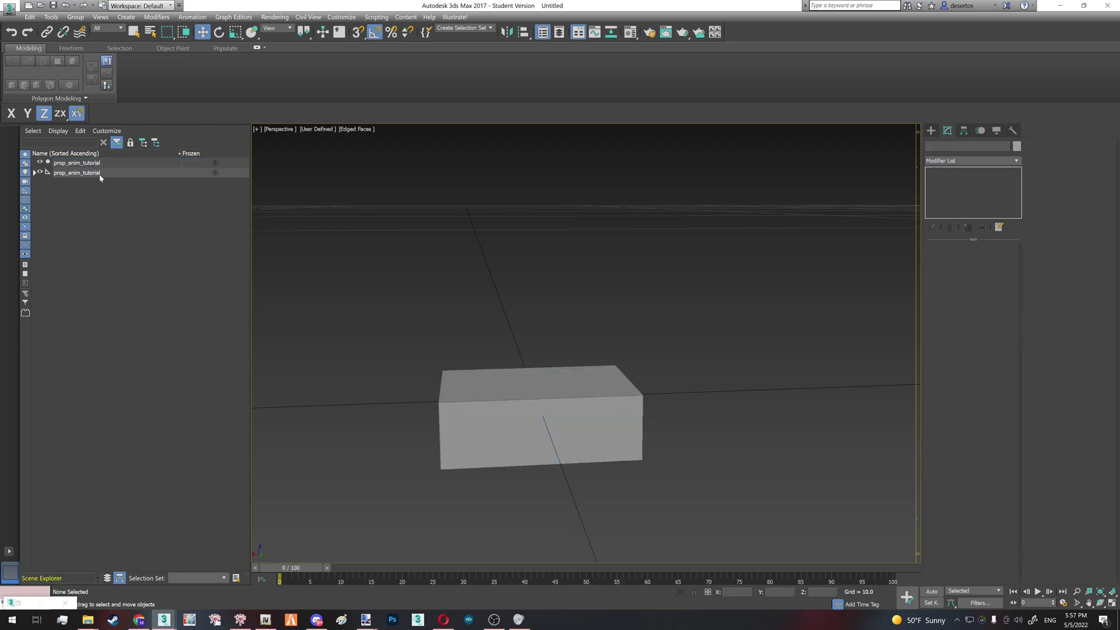
# Step: Compare the box with the GTA V model helper of the same name by selecting them alternately
pyautogui.click(101, 164)
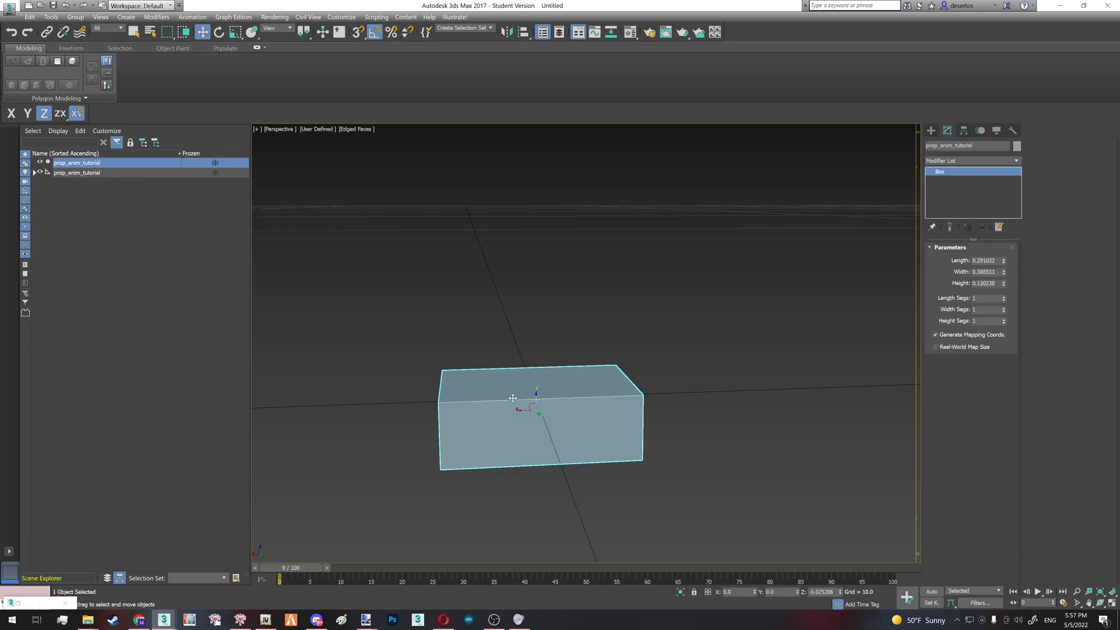
pyautogui.keyDown('alt'); pyautogui.moveTo(510, 398); pyautogui.dragTo(511, 388, button='middle'); pyautogui.keyUp('alt')
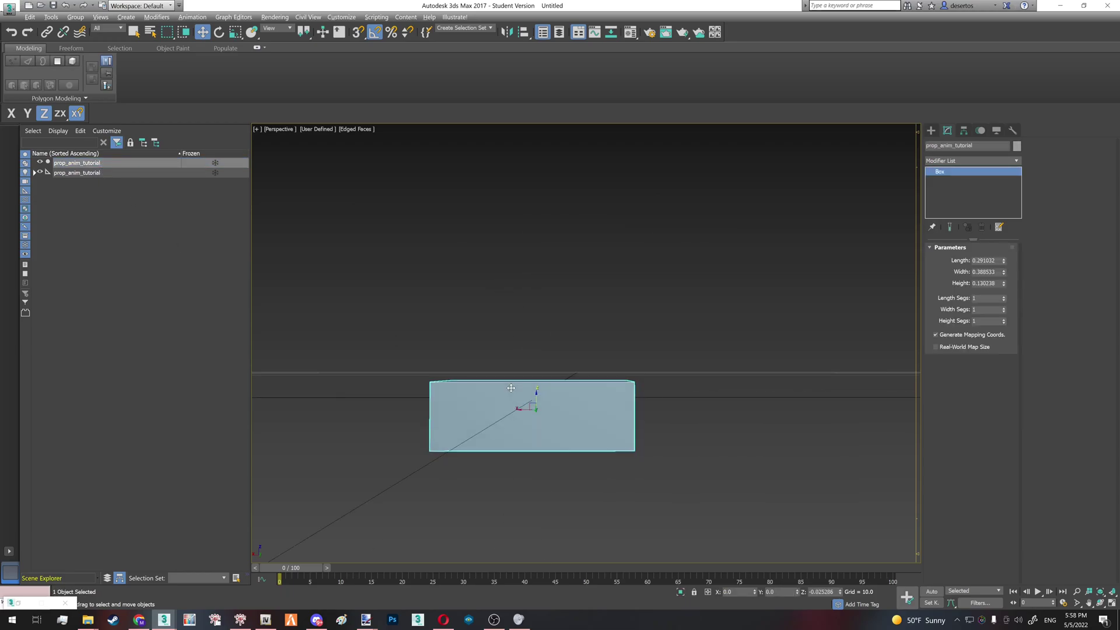
pyautogui.click(76, 173)
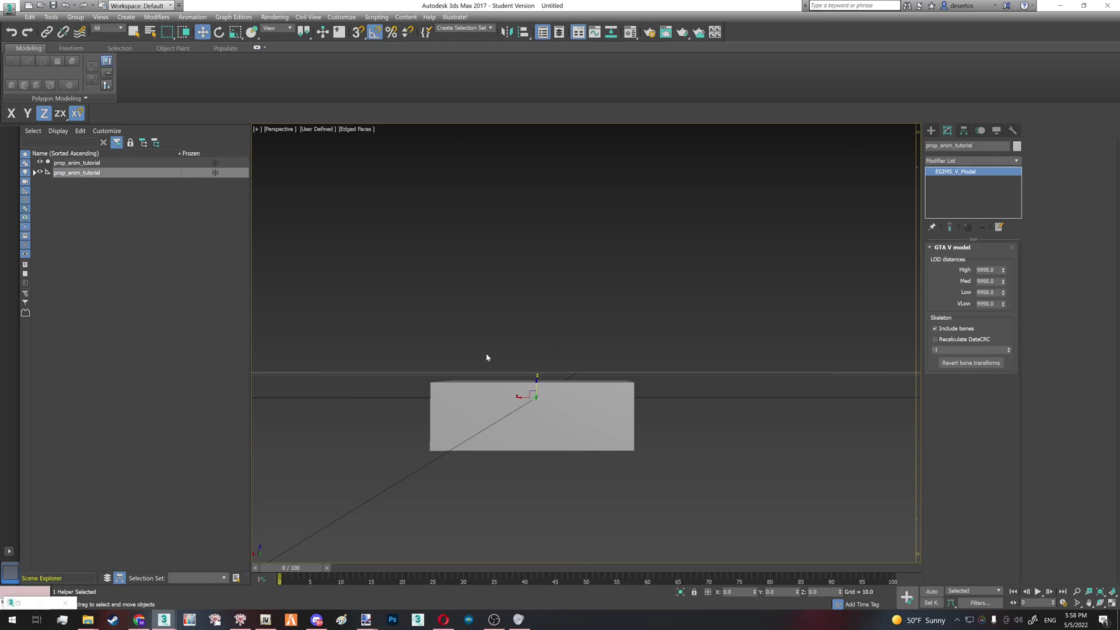
pyautogui.click(96, 163)
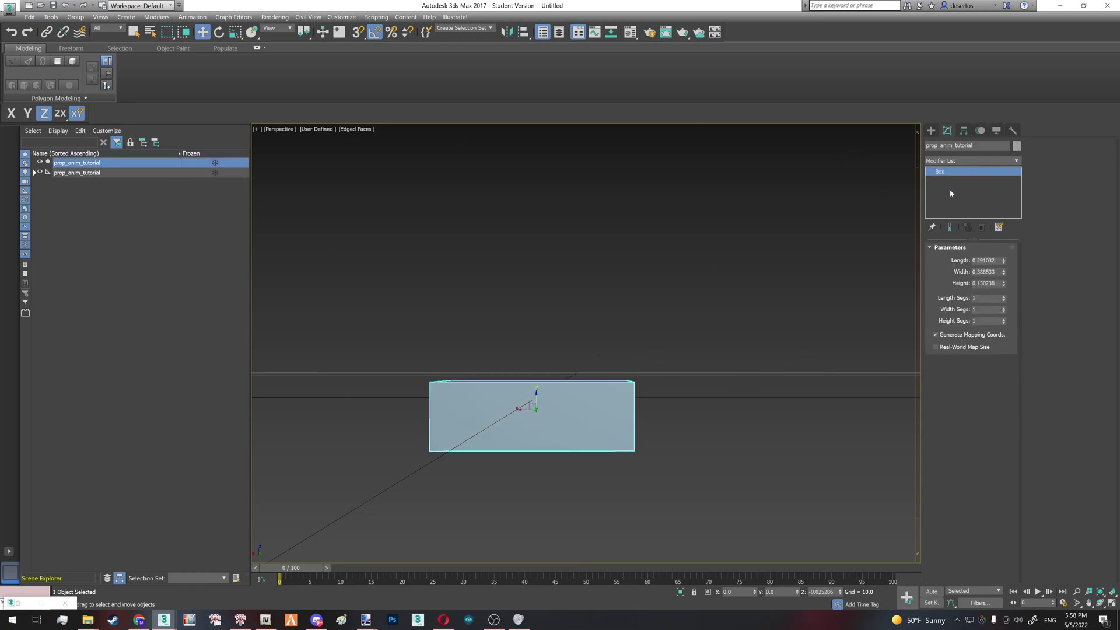
pyautogui.scroll(5, 570, 400)
pyautogui.scroll(-3, 571, 400)
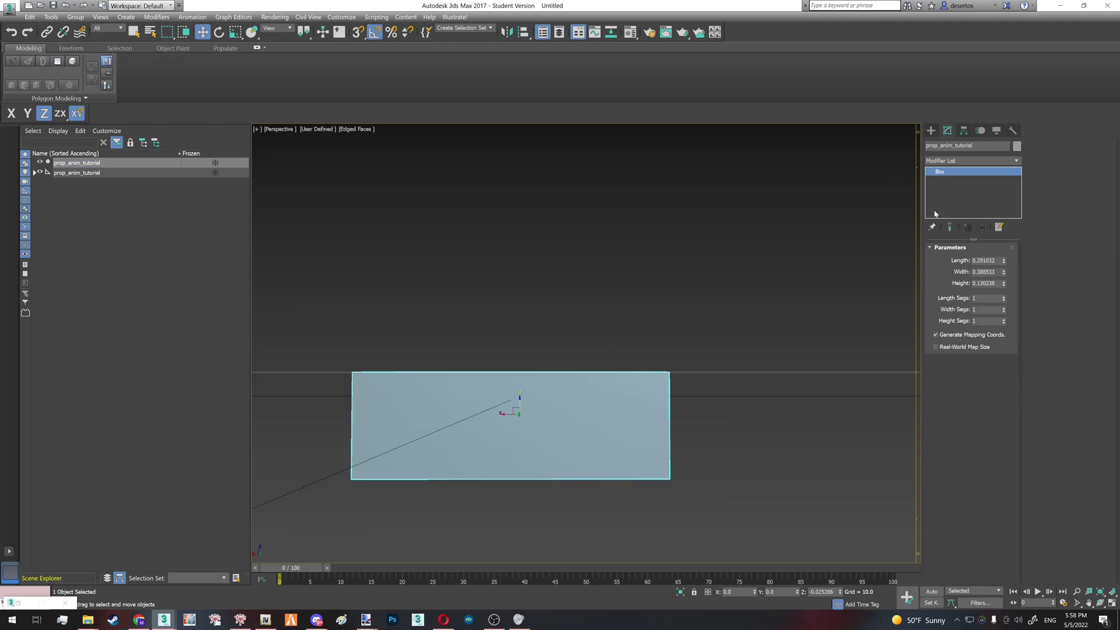
# Step: Show the GTA V Map Scripts utilities and review the GTA V Map Helper (Maxscript) 0.3 download page in the browser
pyautogui.click(1014, 132)
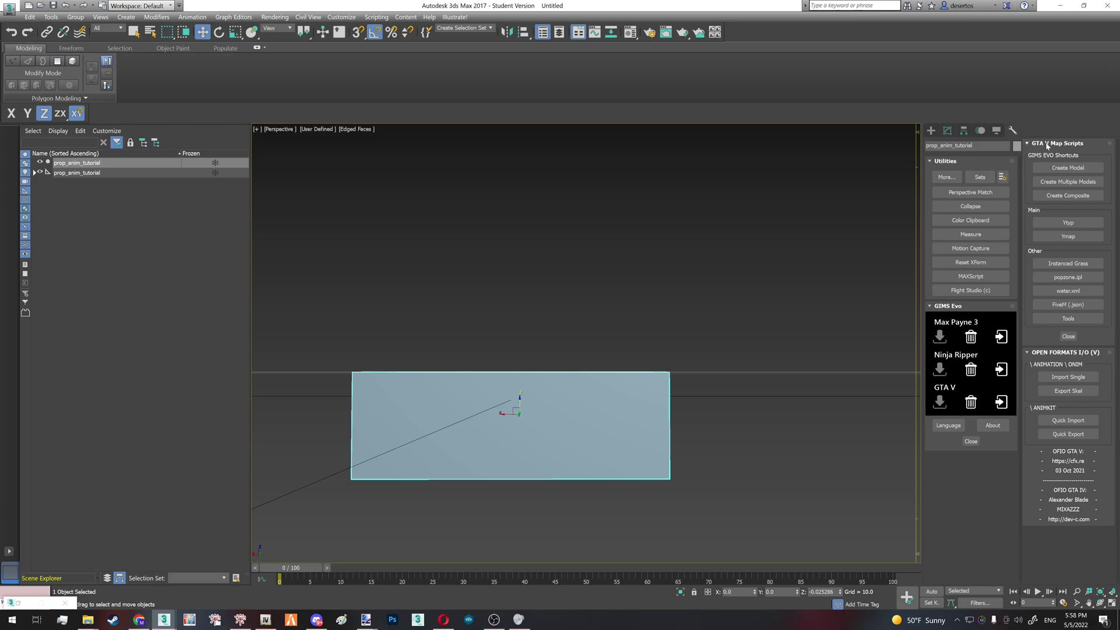
pyautogui.click(443, 619)
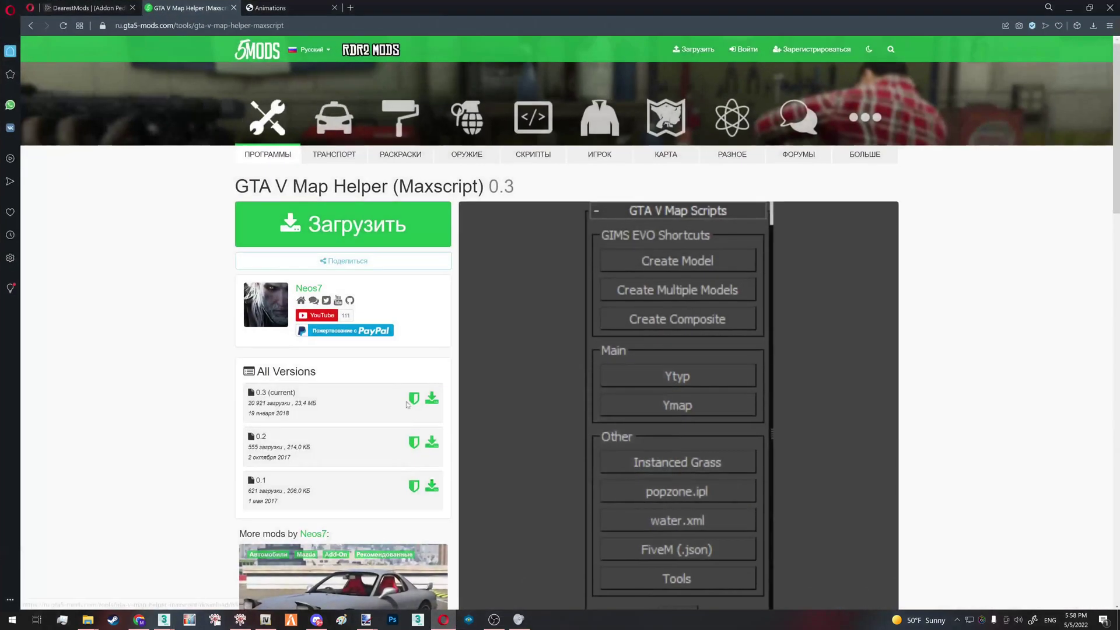
pyautogui.click(375, 295)
pyautogui.scroll(-3, 377, 297)
pyautogui.scroll(3, 377, 299)
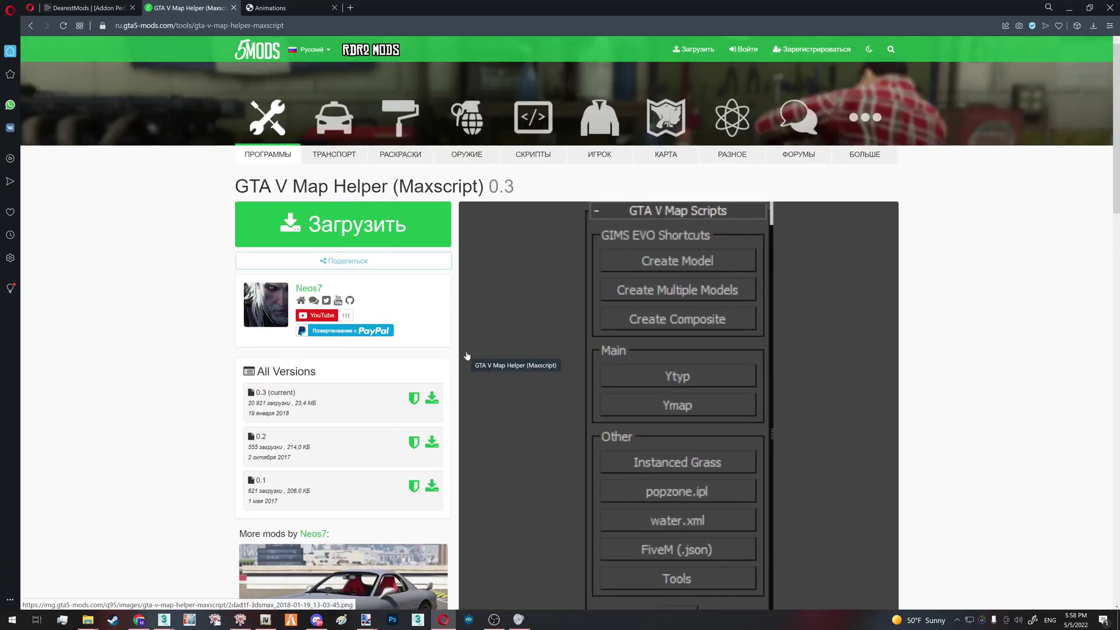
pyautogui.click(1067, 7)
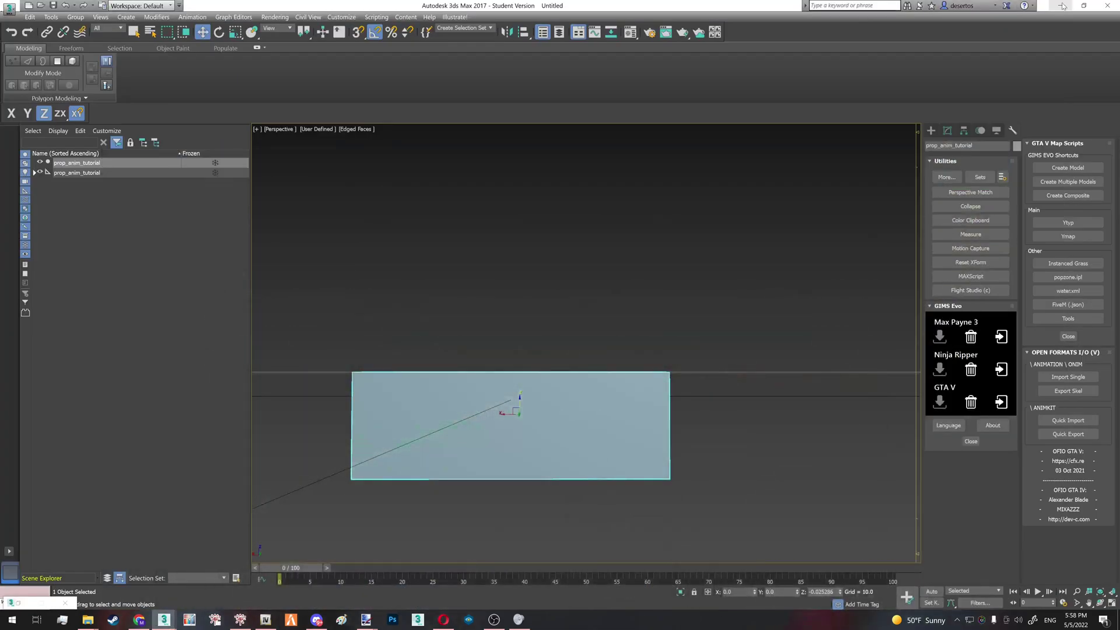
# Step: Open the Ytyp scripts for the selected box and set the name to prop_anim_tutorial and the archetype flags to 512
pyautogui.moveTo(587, 425); pyautogui.dragTo(670, 410, button='middle')
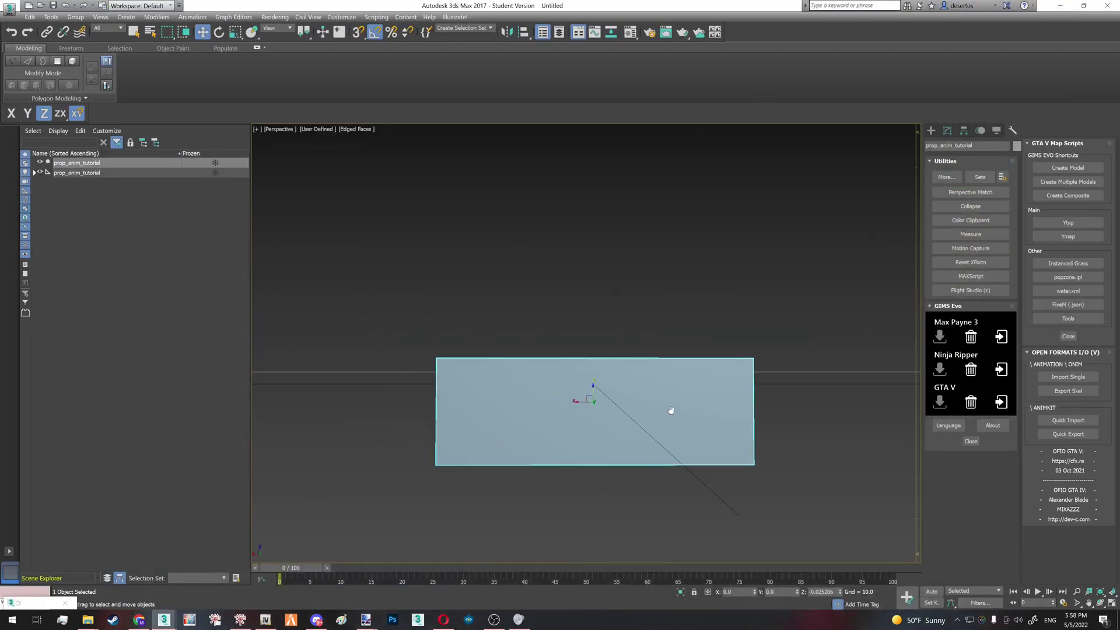
pyautogui.click(1080, 221)
pyautogui.click(603, 94)
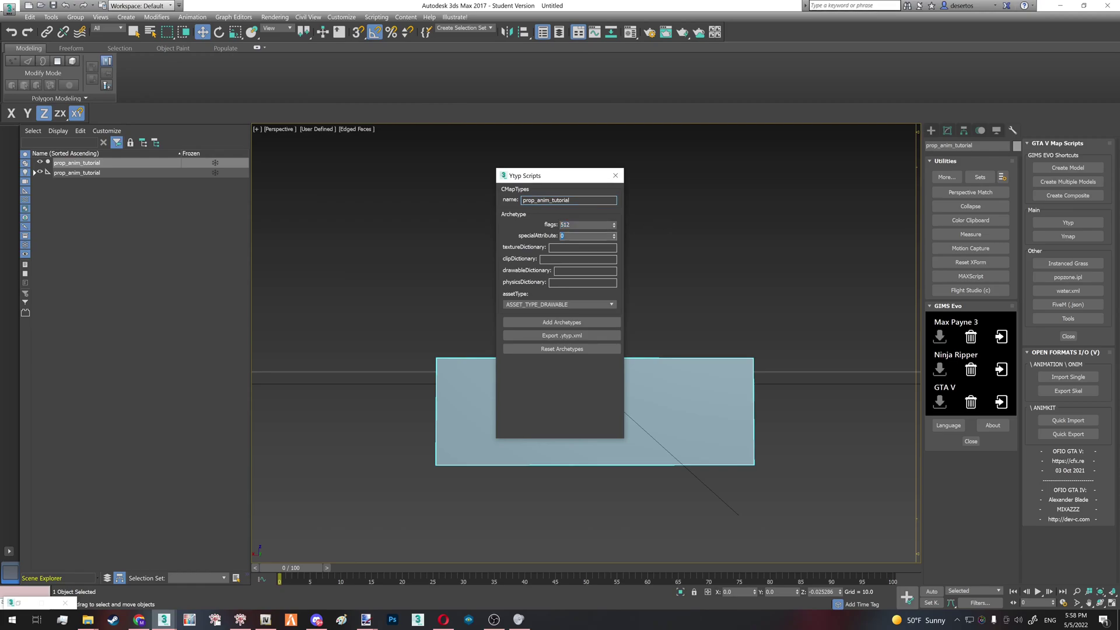
# Step: Add an archetype with clipDictionary prop_anim_tutorial and physicsDictionary prop_anim_tutorial_col, and export prop_anim_tutorial.ytyp.xml to the Desktop's Prop animation folder
pyautogui.press('Tab')
pyautogui.click(564, 319)
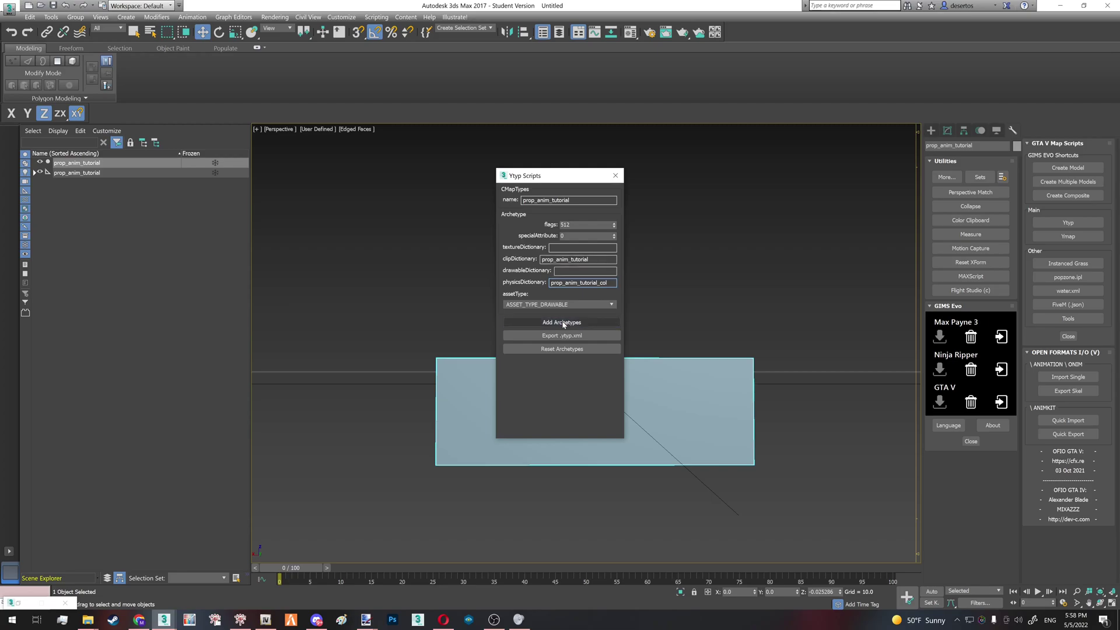
pyautogui.click(561, 337)
pyautogui.click(30, 95)
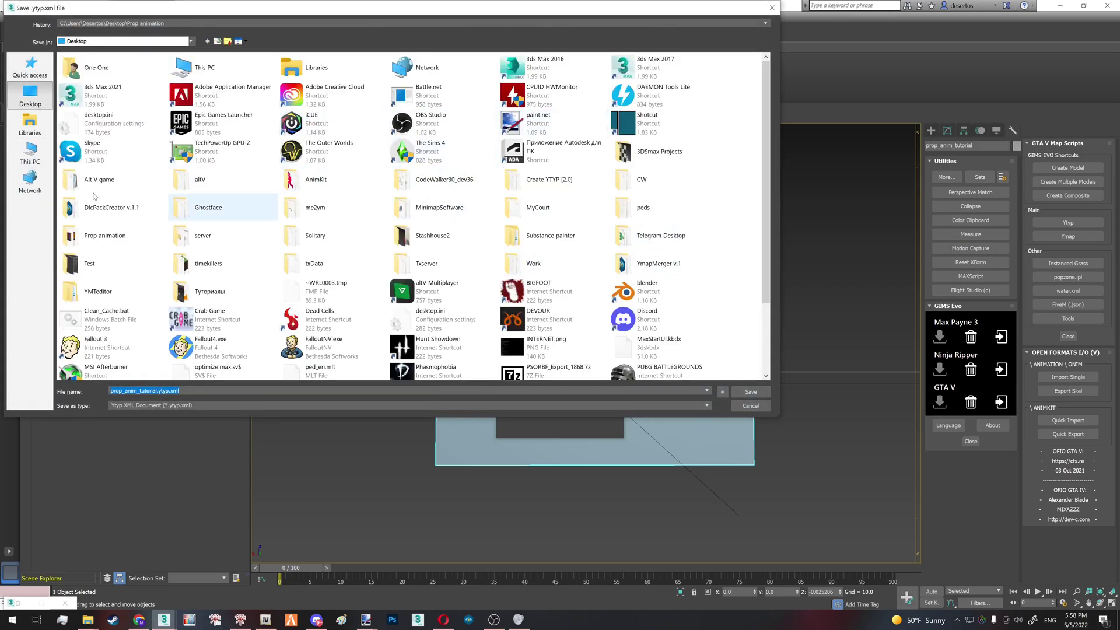
pyautogui.doubleClick(103, 235)
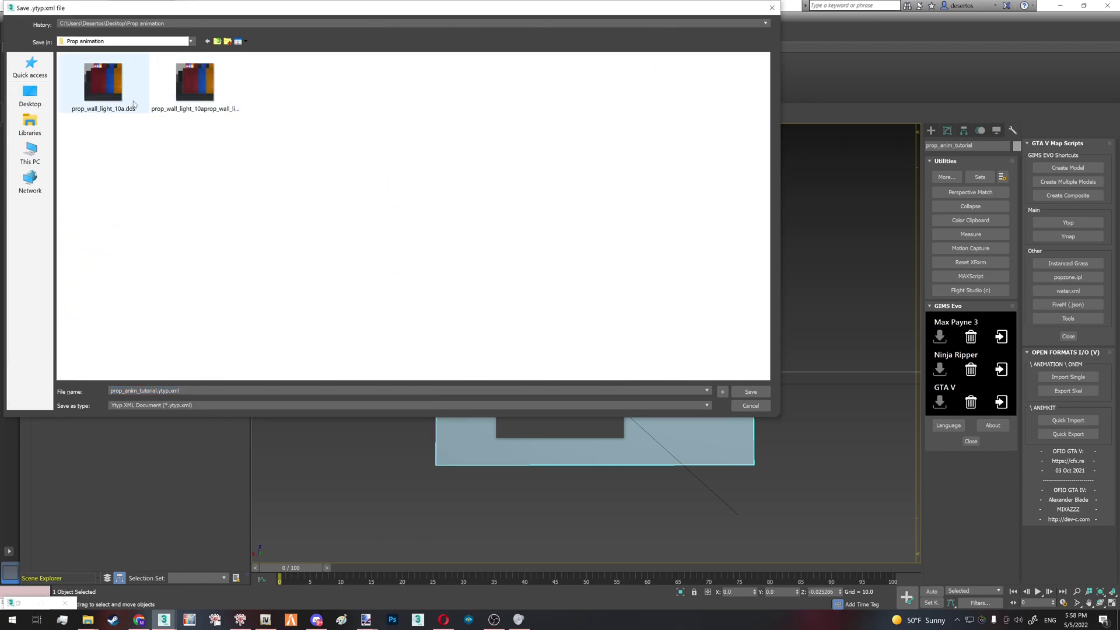
pyautogui.click(751, 391)
pyautogui.click(615, 177)
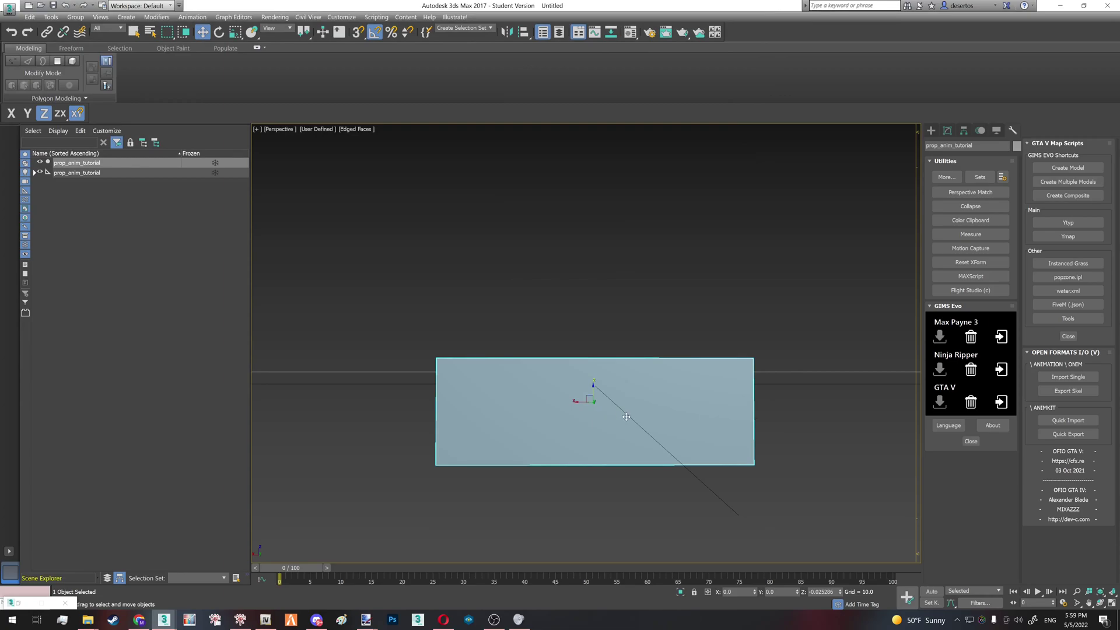
# Step: Bring up the GIMS Evo window on its main GTA V page and delete the prop_anim_tutorial box enclosing the lamp
pyautogui.click(527, 495)
pyautogui.click(162, 619)
pyautogui.click(218, 574)
pyautogui.click(63, 225)
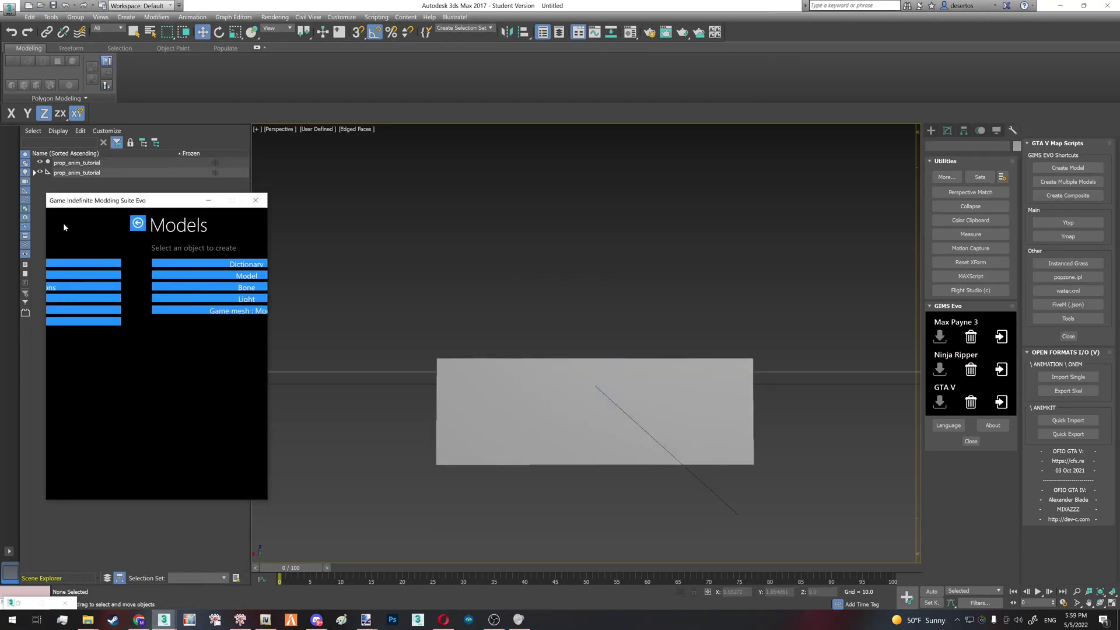
pyautogui.click(57, 222)
pyautogui.click(98, 164)
pyautogui.press('Delete')
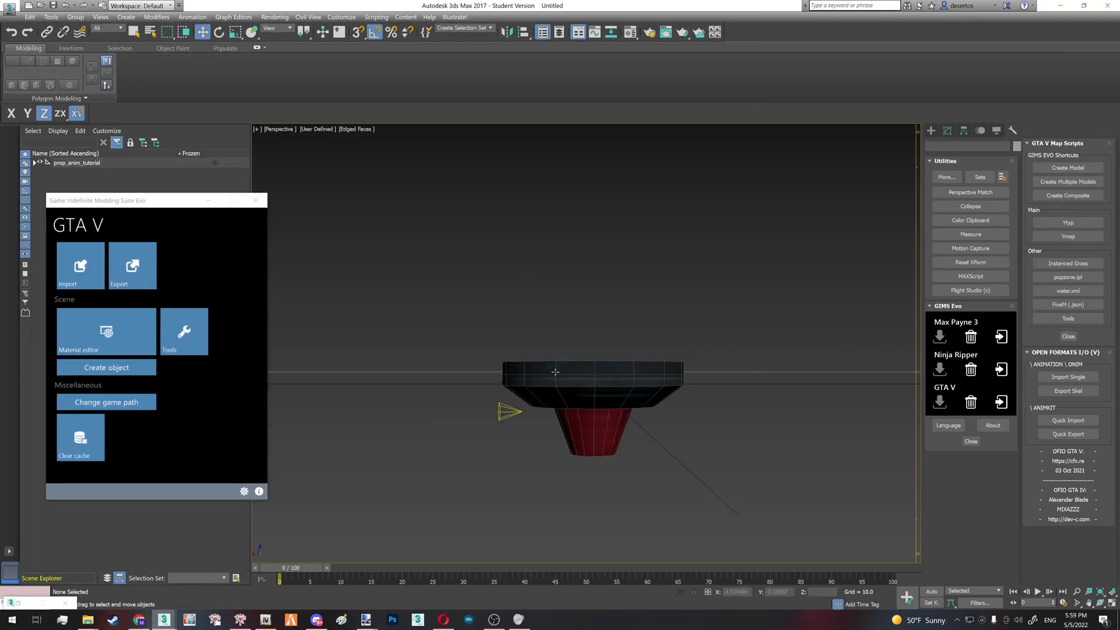
# Step: Start a GTA V model export with the Prop animation folder as the destination
pyautogui.click(144, 269)
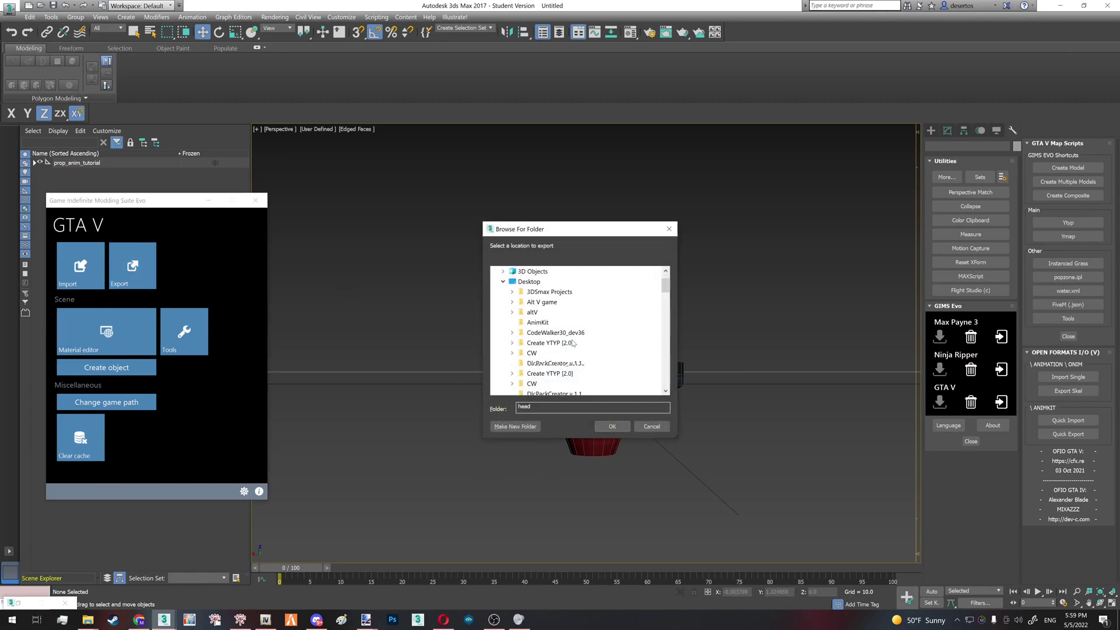
pyautogui.scroll(-10, 572, 342)
pyautogui.click(551, 333)
pyautogui.click(612, 426)
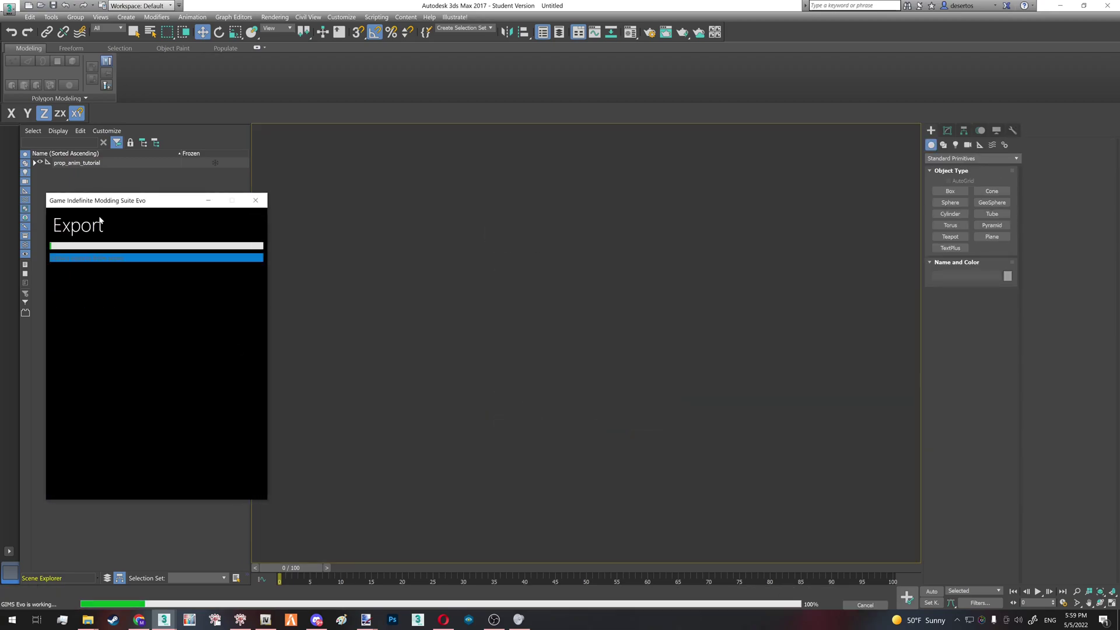
# Step: Expand the prop_anim_tutorial model's bone and collision hierarchy in the export selection and export it with all its objects
pyautogui.click(73, 262)
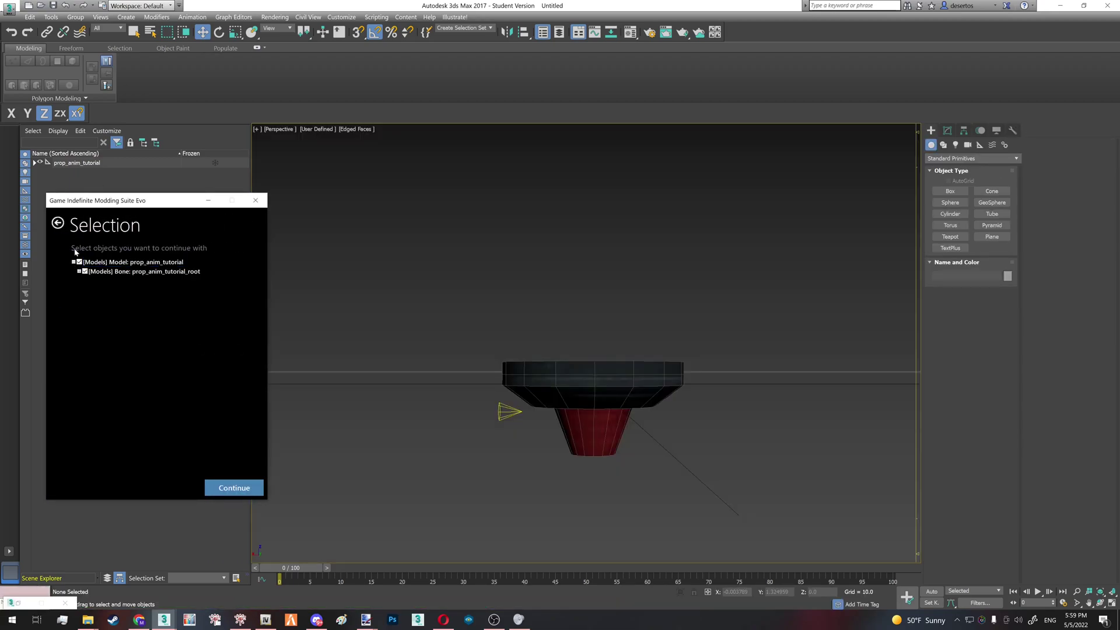
pyautogui.click(80, 271)
pyautogui.click(84, 290)
pyautogui.click(84, 318)
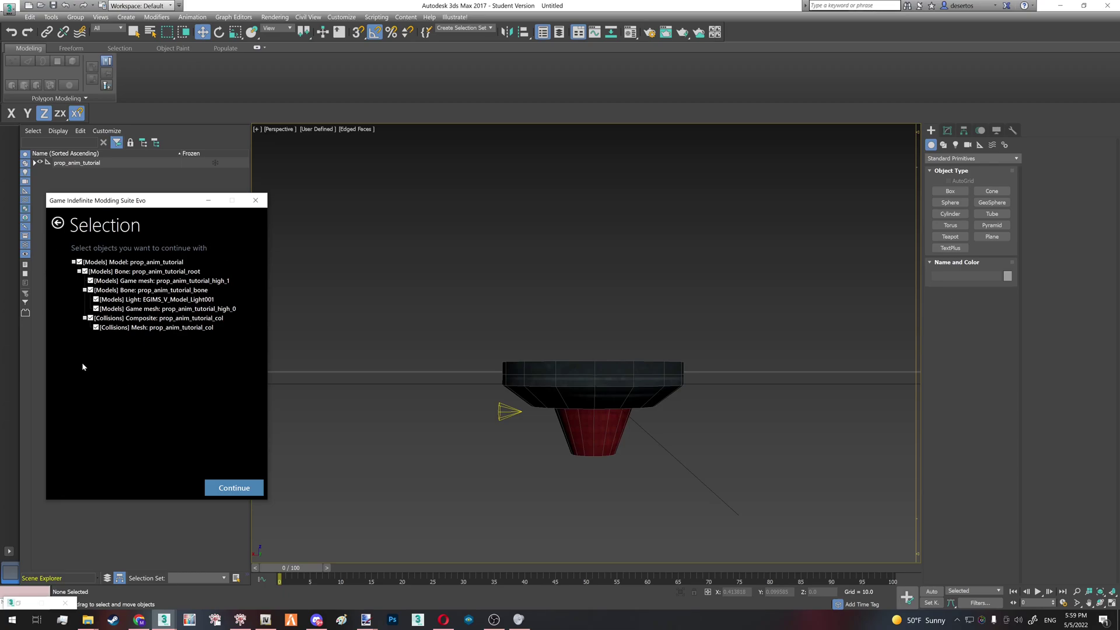
pyautogui.click(246, 486)
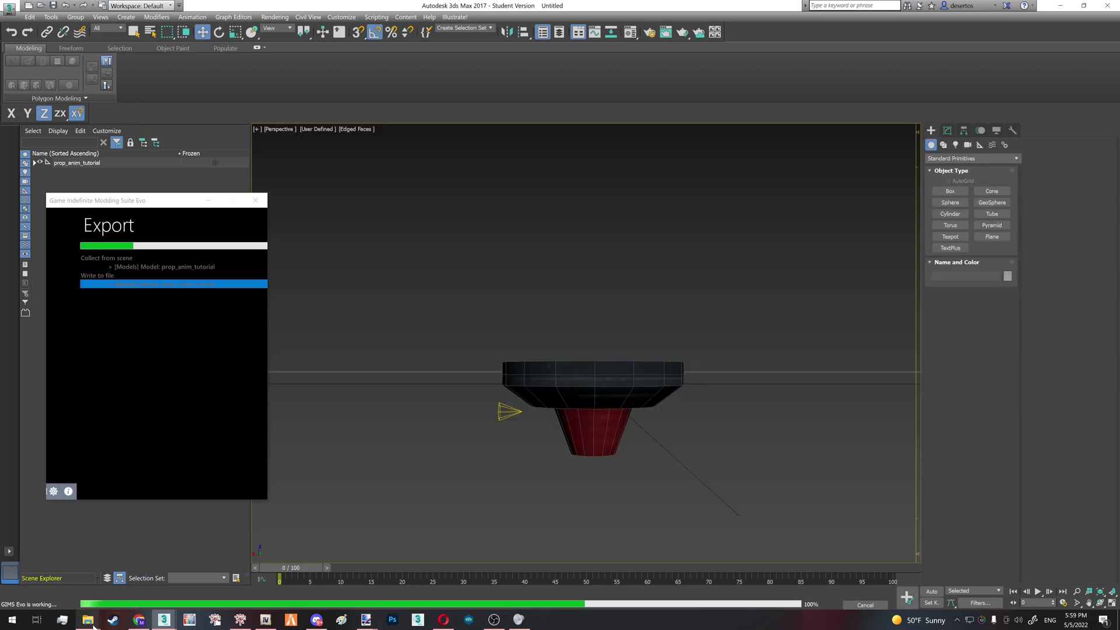
# Step: Open the Prop animation folder beside OpenIV and go to the favourite archive tihs.rpf in OpenIV
pyautogui.moveTo(88, 623)
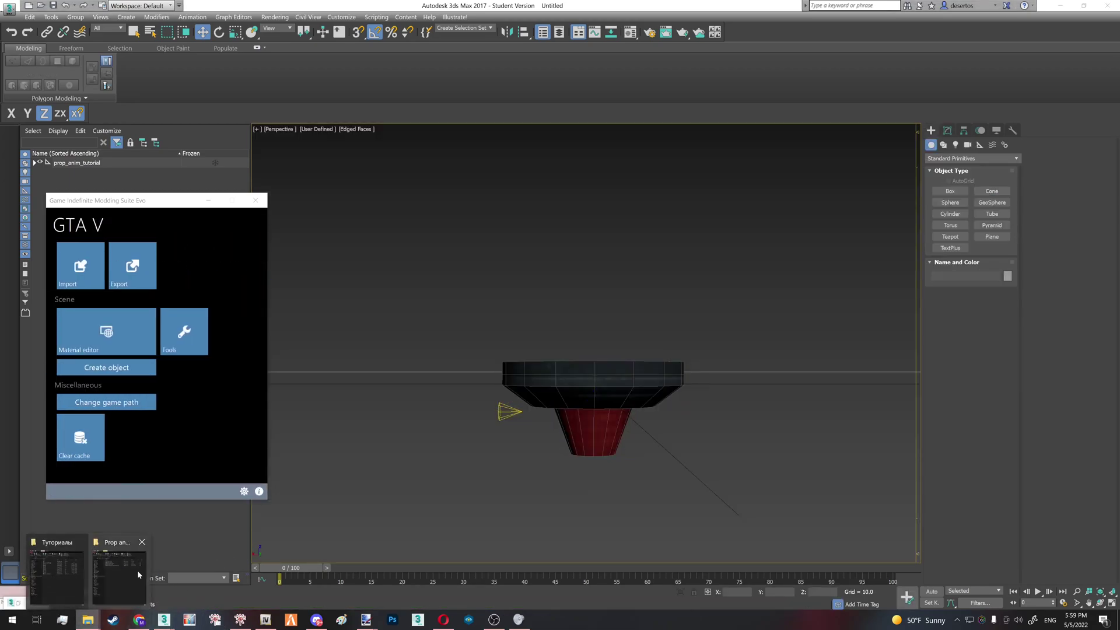
pyautogui.click(138, 574)
pyautogui.click(265, 620)
pyautogui.moveTo(408, 85); pyautogui.dragTo(713, 82)
pyautogui.click(578, 103)
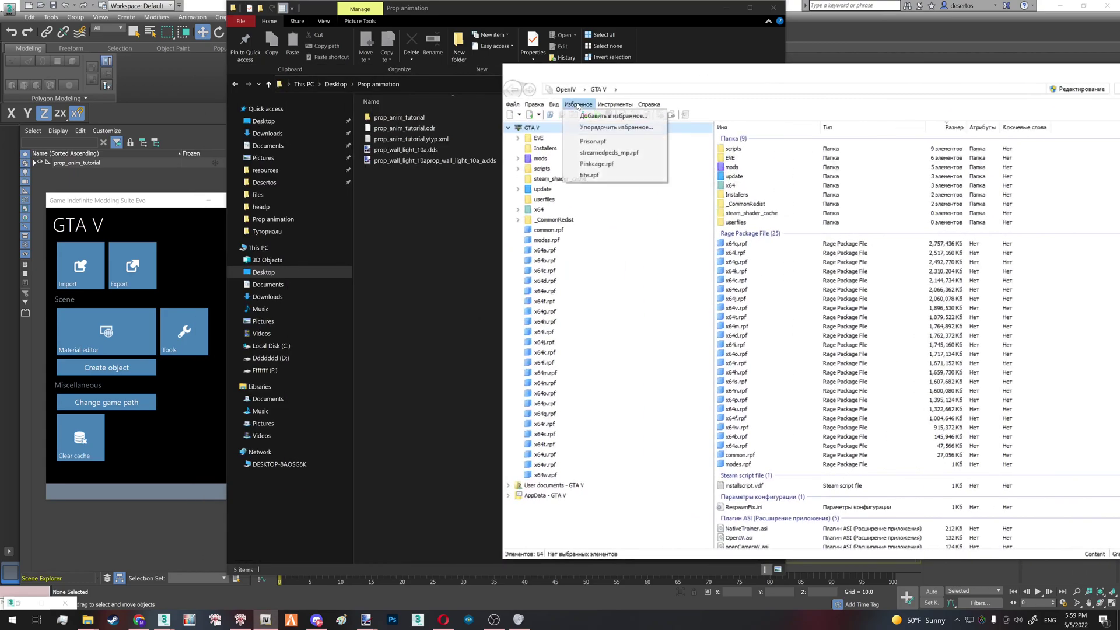
pyautogui.click(595, 174)
pyautogui.moveTo(438, 8); pyautogui.dragTo(249, 16)
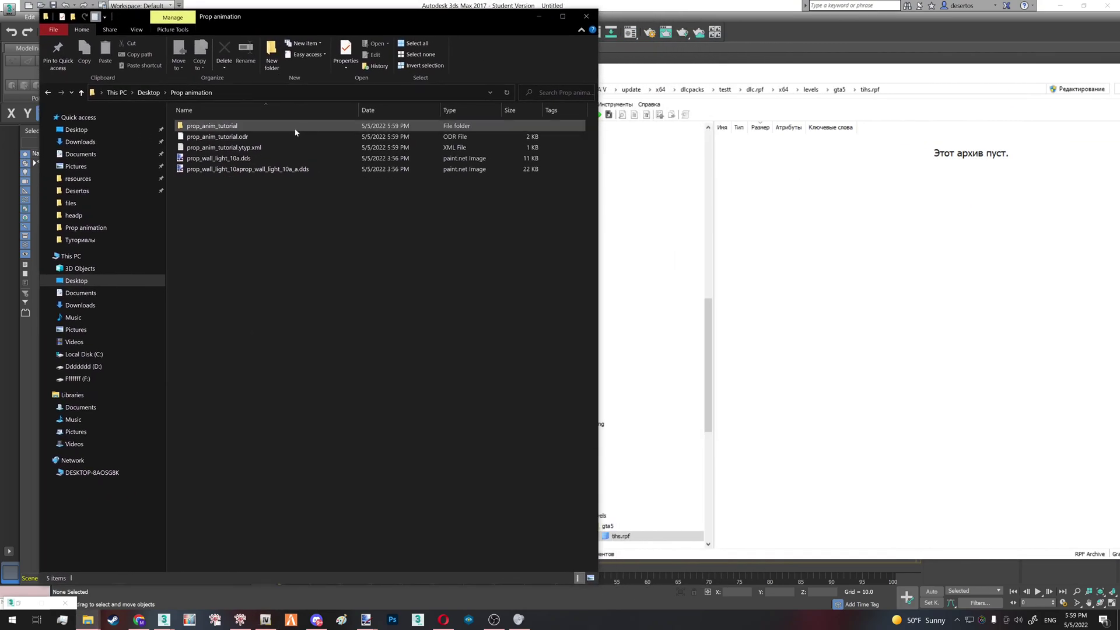
# Step: Check the exported mesh, skeleton, bound and texture files in the prop_anim_tutorial folder, and return to Prop animation
pyautogui.doubleClick(274, 127)
pyautogui.click(227, 182)
pyautogui.click(230, 203)
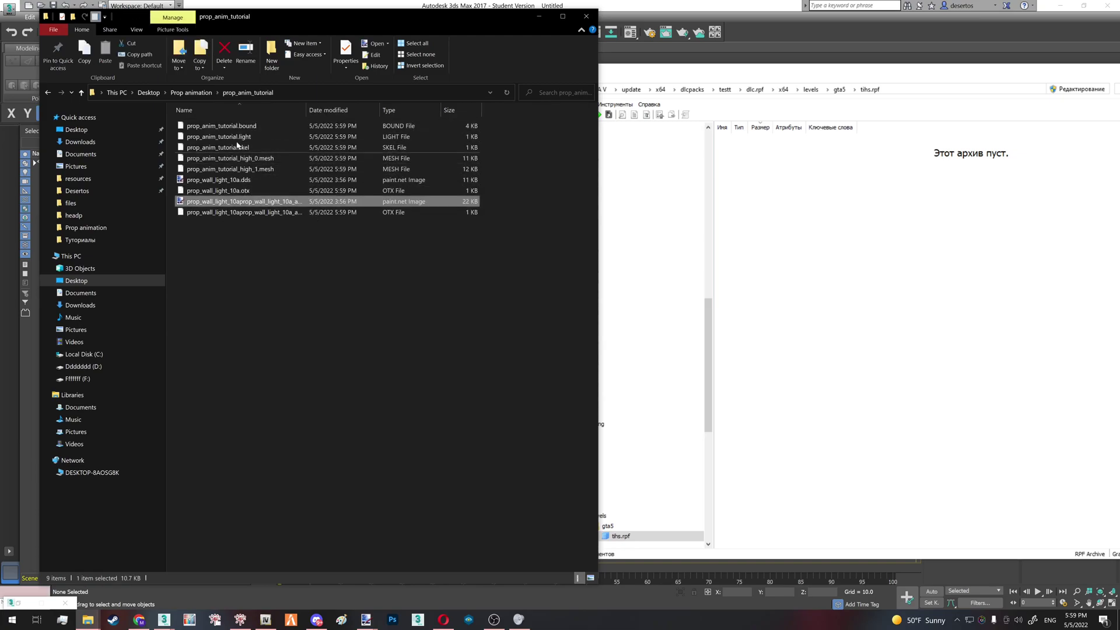
pyautogui.click(201, 94)
# Step: Enable edit mode in OpenIV and import prop_anim_tutorial.odr into tihs.rpf
pyautogui.click(227, 138)
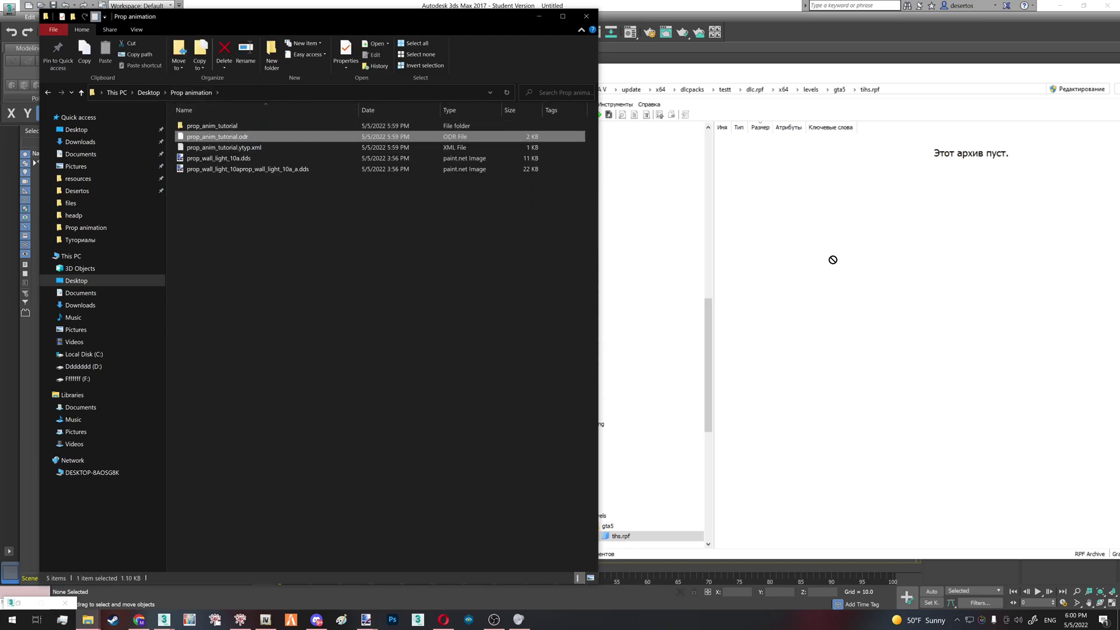
pyautogui.click(1080, 95)
pyautogui.click(1080, 92)
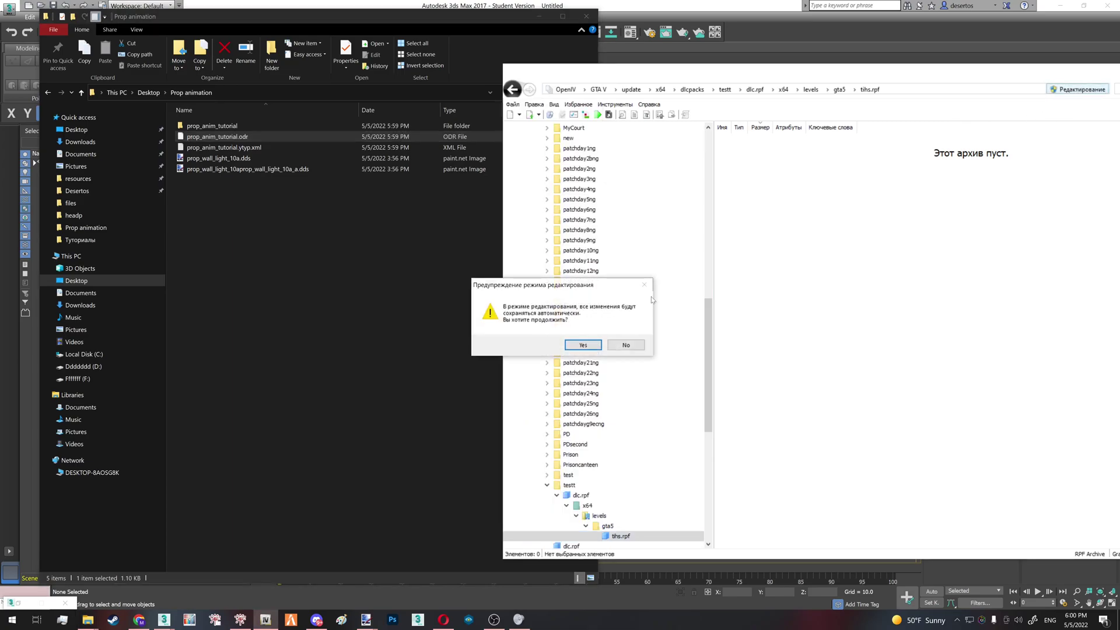
pyautogui.click(581, 345)
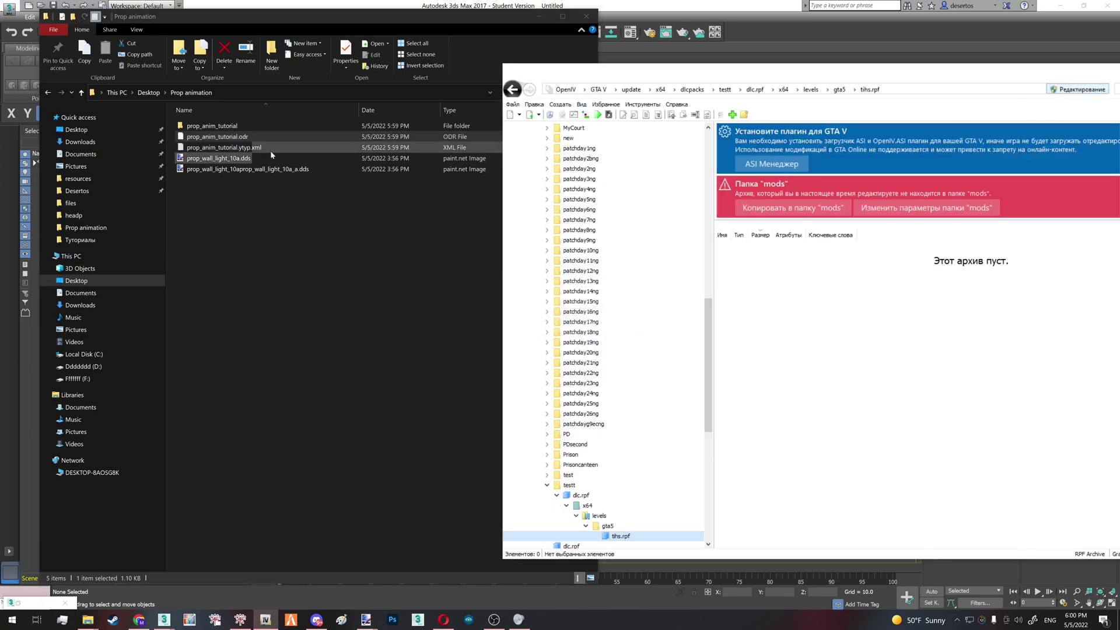
pyautogui.moveTo(260, 142); pyautogui.dragTo(779, 303)
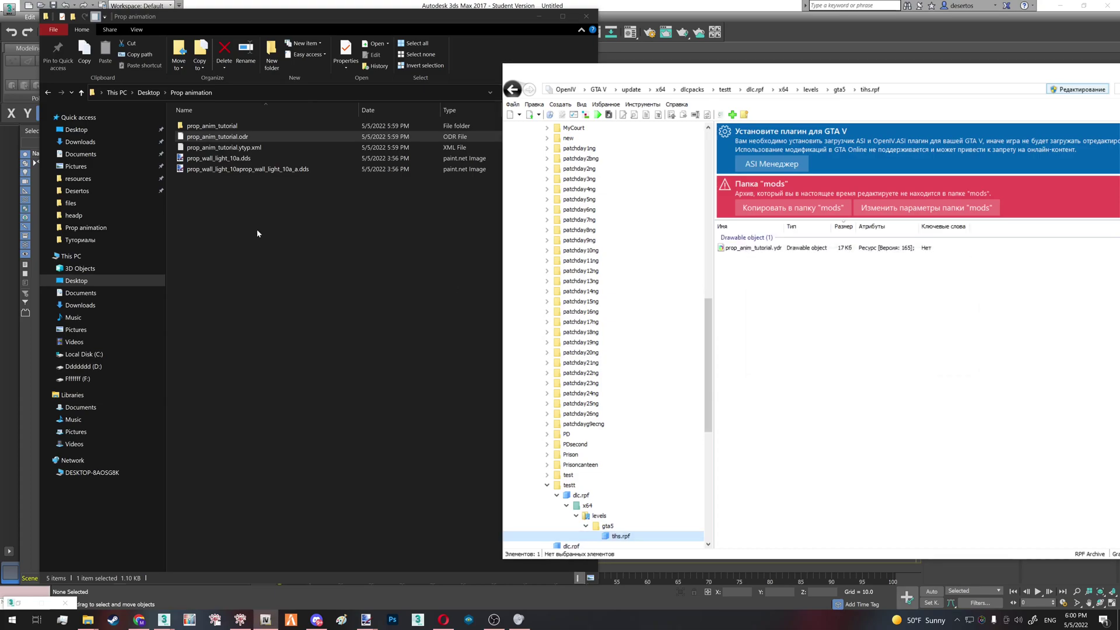
# Step: Import prop_anim_tutorial.ytyp.xml into tihs.rpf and open the resulting ytyp entry for text editing
pyautogui.click(234, 149)
pyautogui.moveTo(249, 150); pyautogui.dragTo(809, 350)
pyautogui.moveTo(735, 75); pyautogui.dragTo(378, 77)
pyautogui.click(466, 267)
pyautogui.rightClick(442, 274)
pyautogui.click(466, 286)
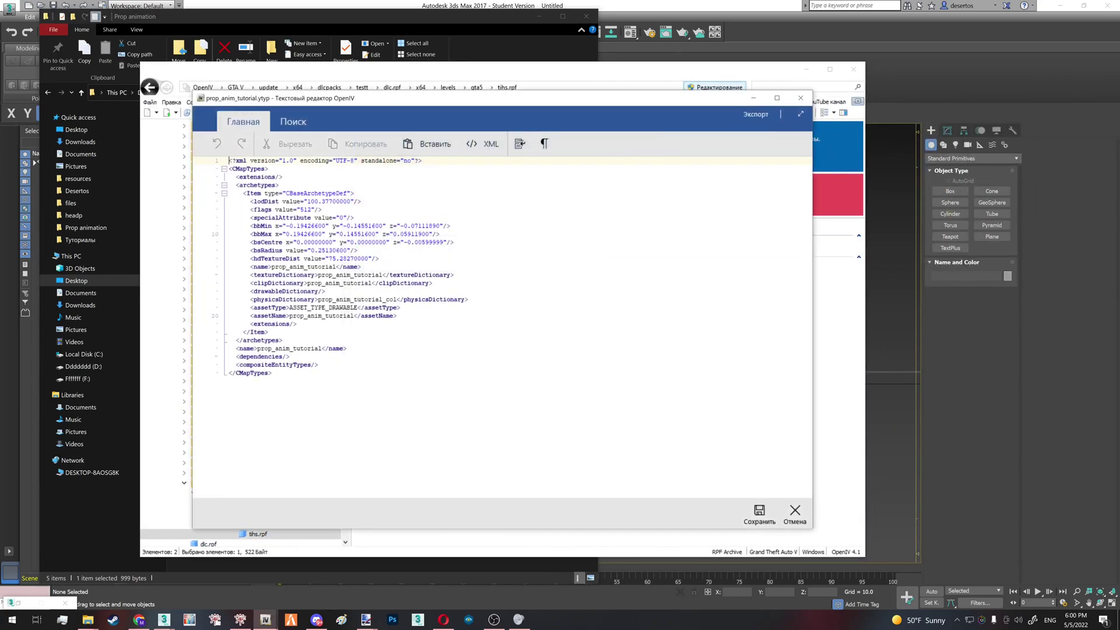
# Step: Examine the ytyp's name, texture dictionary, clip dictionary and asset name entries along with its bounding box and sphere values
pyautogui.moveTo(271, 266); pyautogui.dragTo(336, 267)
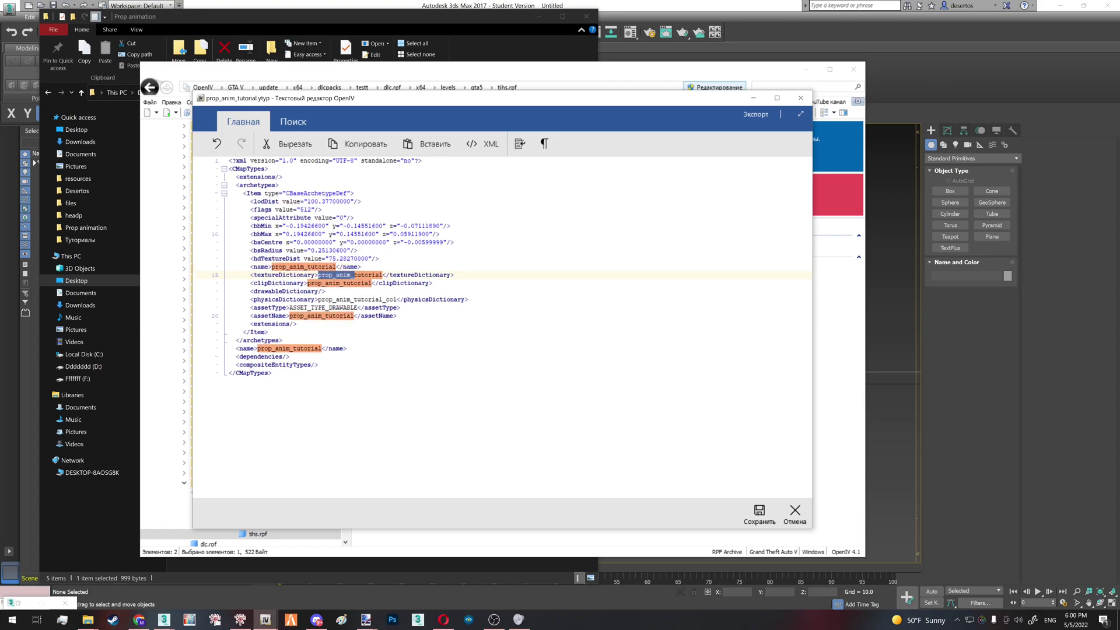
pyautogui.click(309, 283)
pyautogui.moveTo(309, 283); pyautogui.dragTo(372, 283)
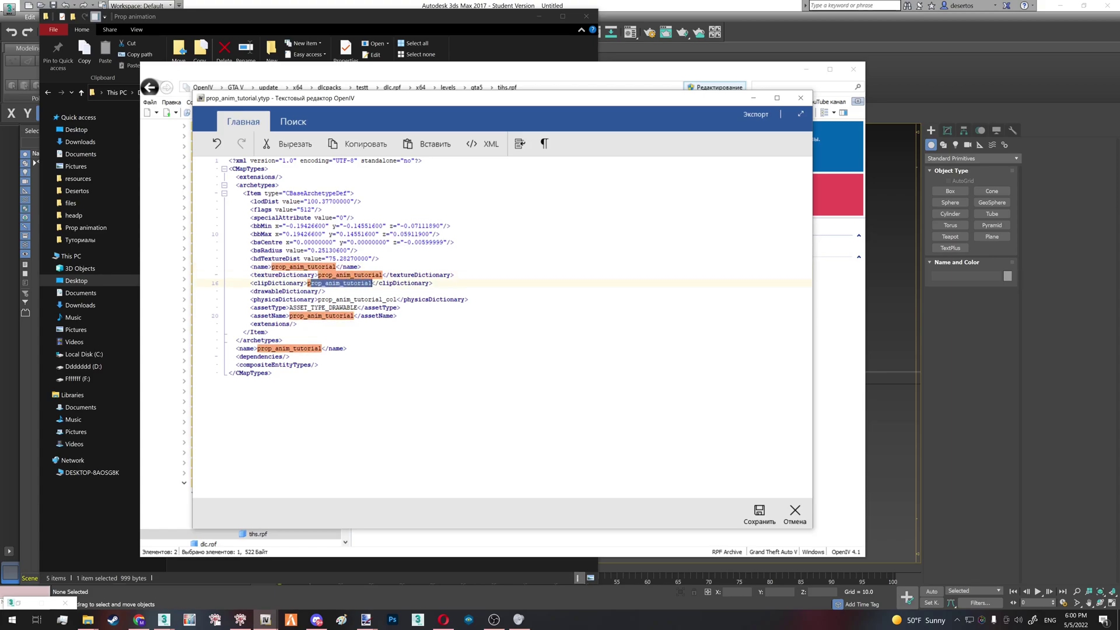
pyautogui.click(290, 316)
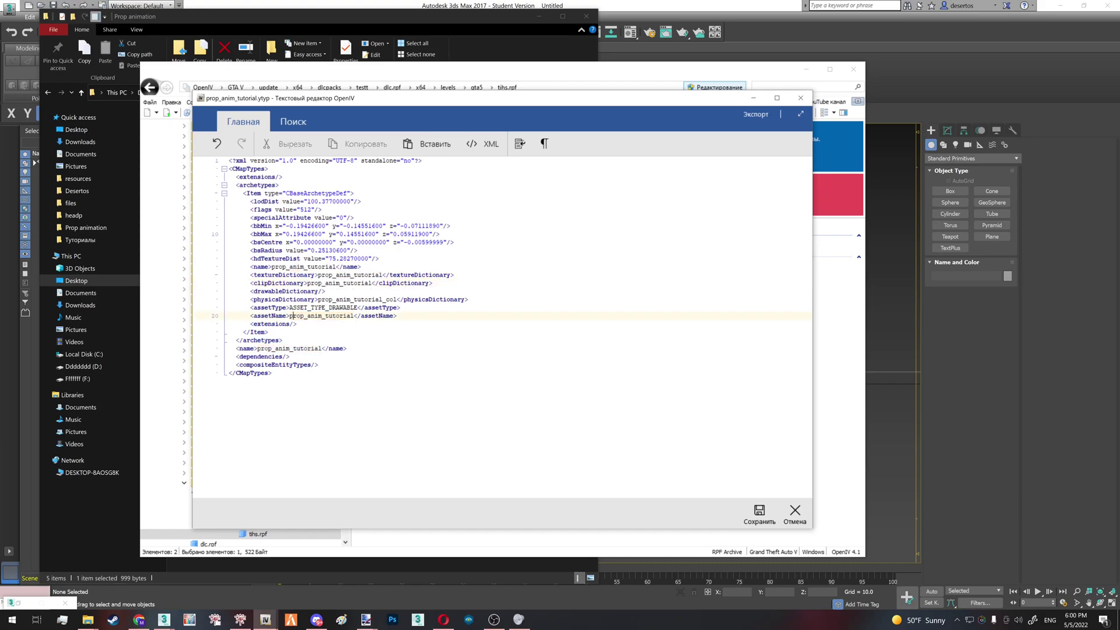
pyautogui.moveTo(290, 316); pyautogui.dragTo(353, 315)
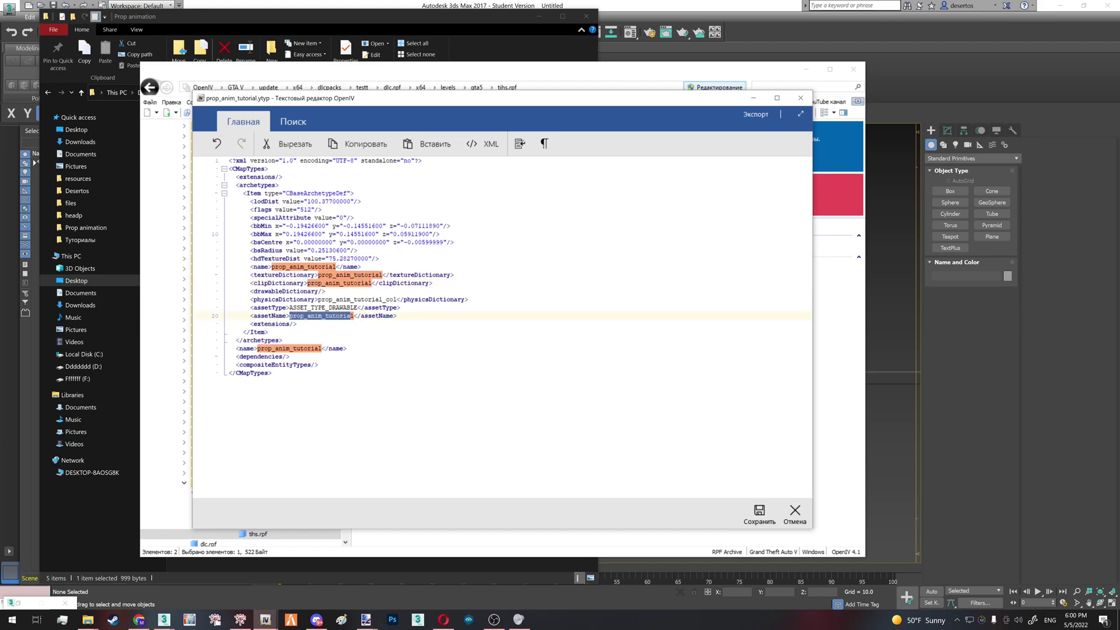
pyautogui.moveTo(198, 225)
pyautogui.mouseDown()
pyautogui.moveTo(198, 241)
pyautogui.moveTo(217, 226)
pyautogui.mouseUp()
pyautogui.click(333, 245)
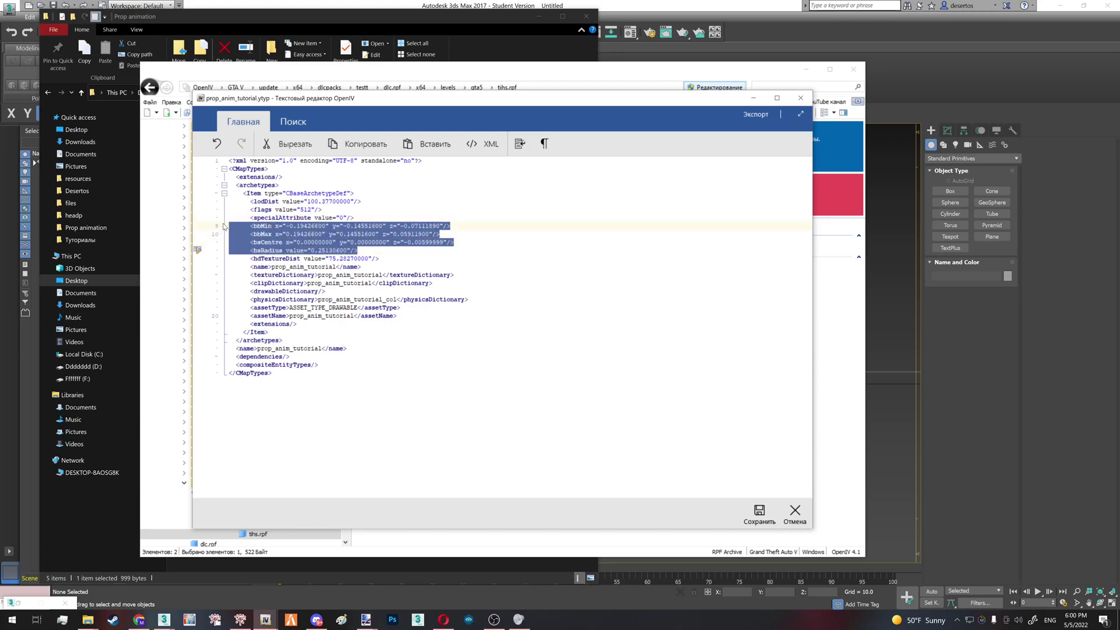
pyautogui.click(373, 250)
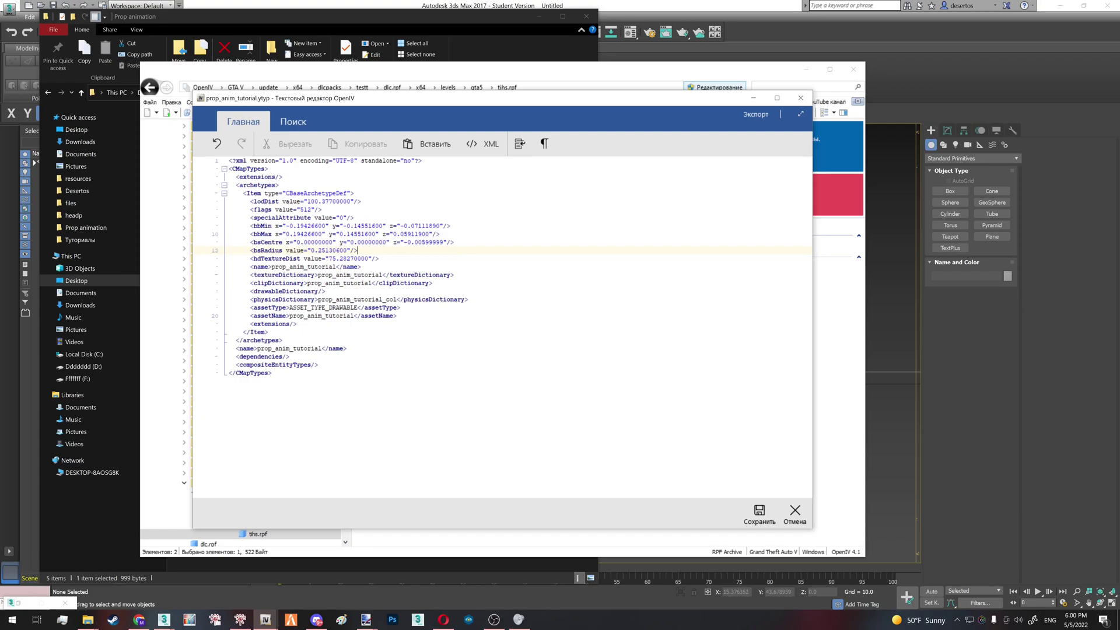
pyautogui.moveTo(307, 283); pyautogui.dragTo(369, 284)
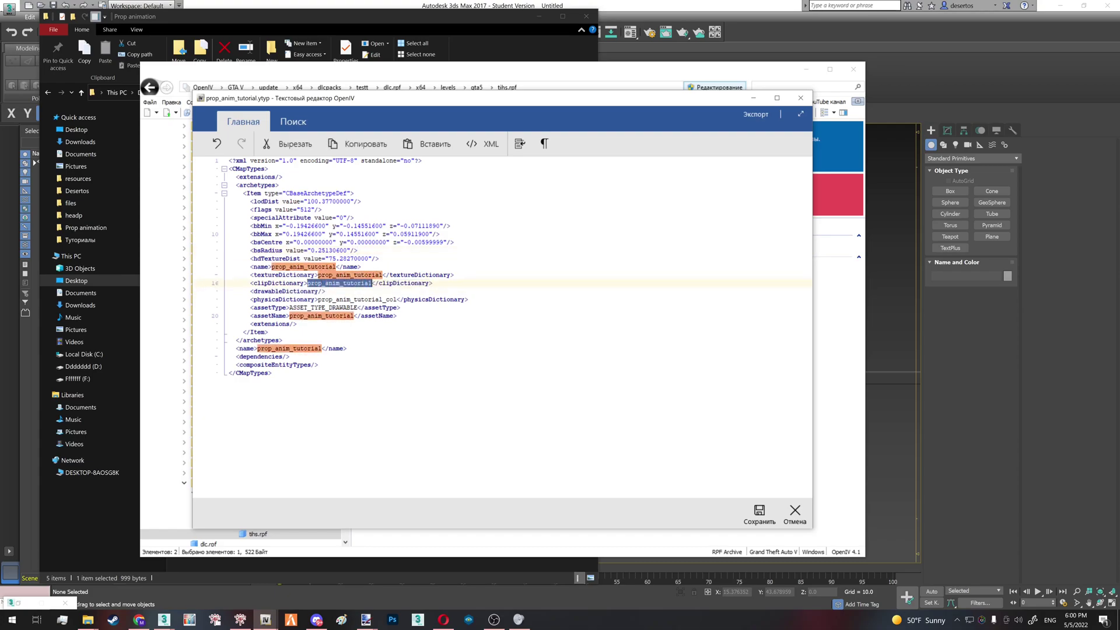
# Step: Save the prop_anim_tutorial ytyp and close its editor
pyautogui.click(758, 512)
pyautogui.click(560, 404)
pyautogui.moveTo(453, 72); pyautogui.dragTo(608, 58)
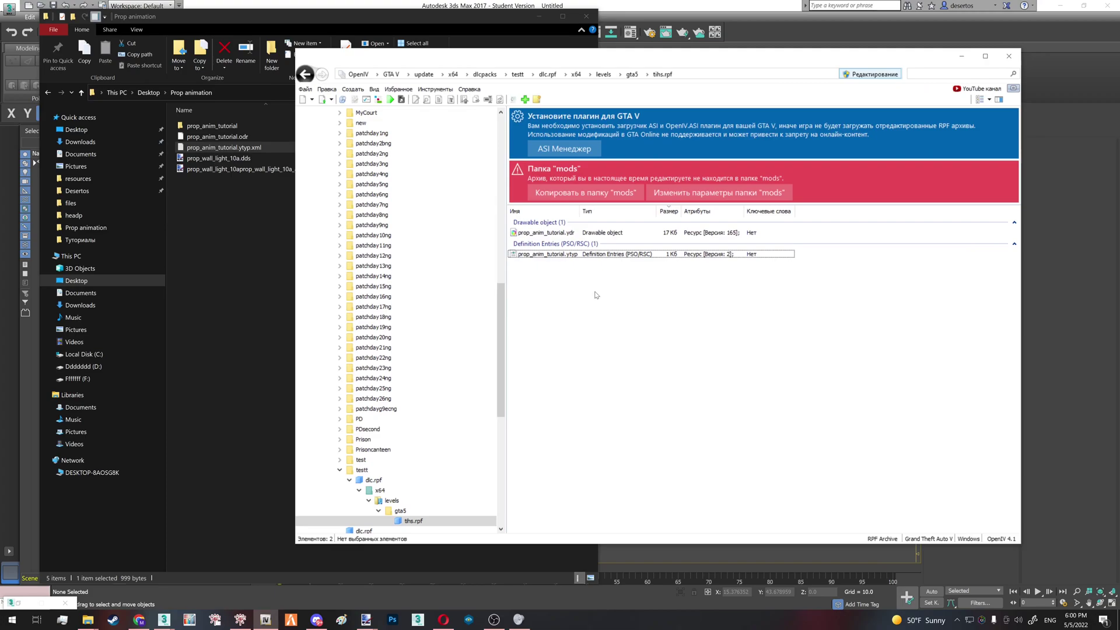
# Step: Reopen the saved prop_anim_tutorial.ytyp to check its clipDictionary entry, and close the viewer
pyautogui.doubleClick(581, 254)
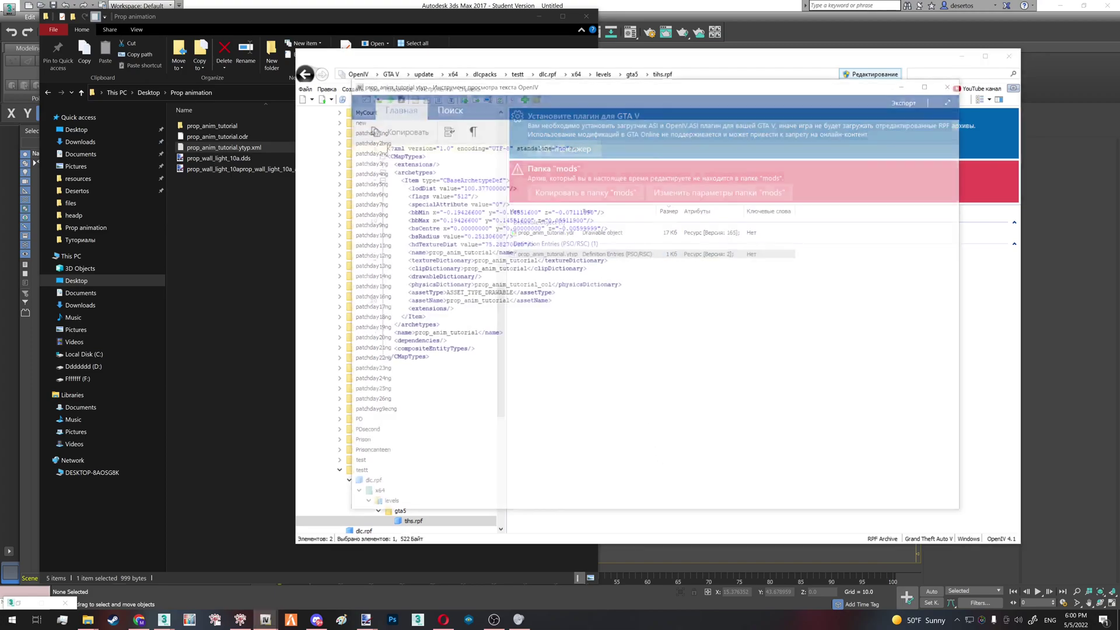
pyautogui.moveTo(463, 270); pyautogui.dragTo(525, 270)
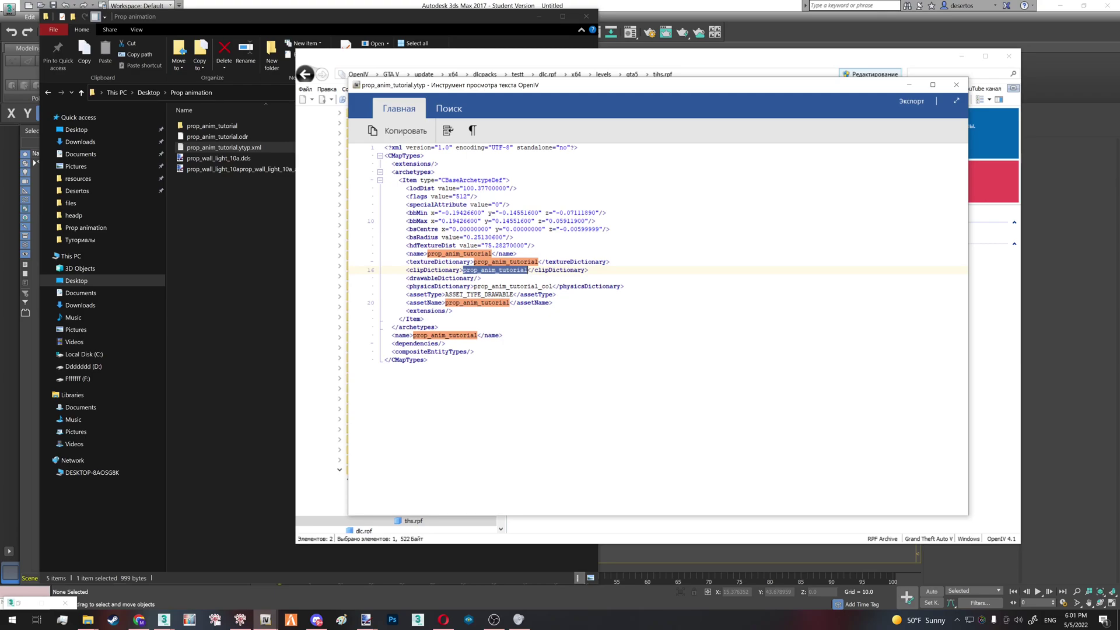
pyautogui.click(955, 84)
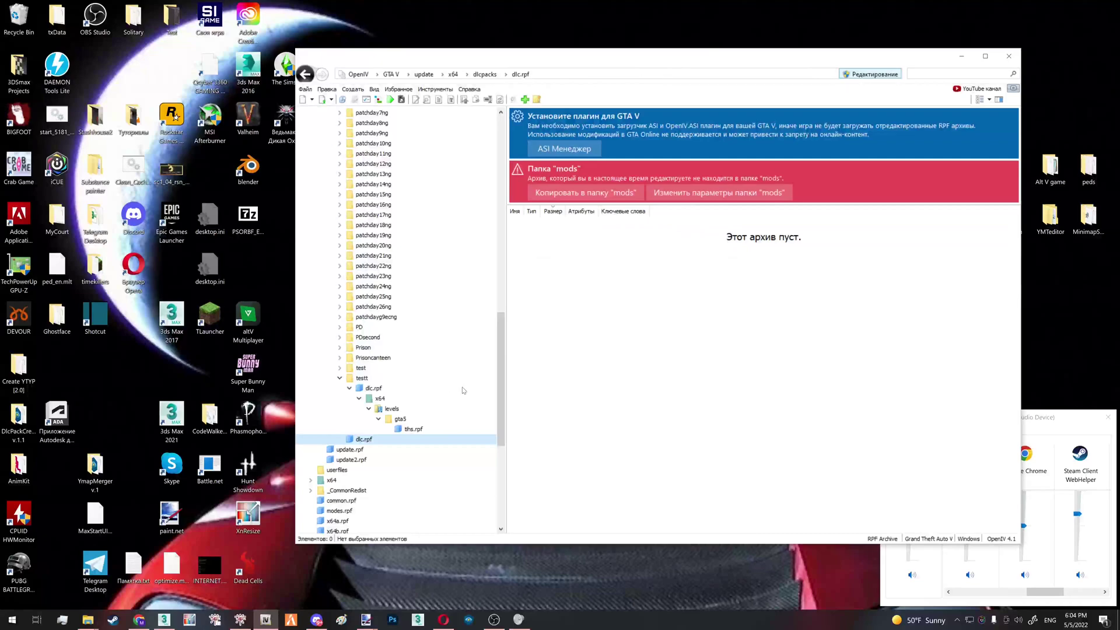
# Step: Look over the dlcpacks and mods folders in the GTA V directory tree
pyautogui.moveTo(497, 390); pyautogui.dragTo(496, 193)
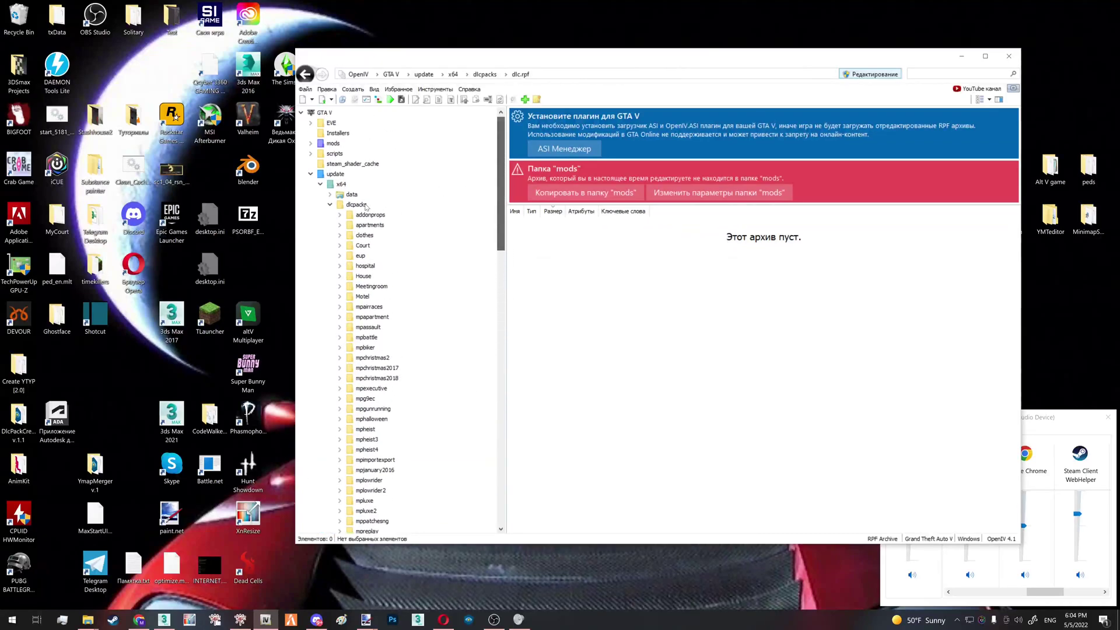
pyautogui.click(357, 205)
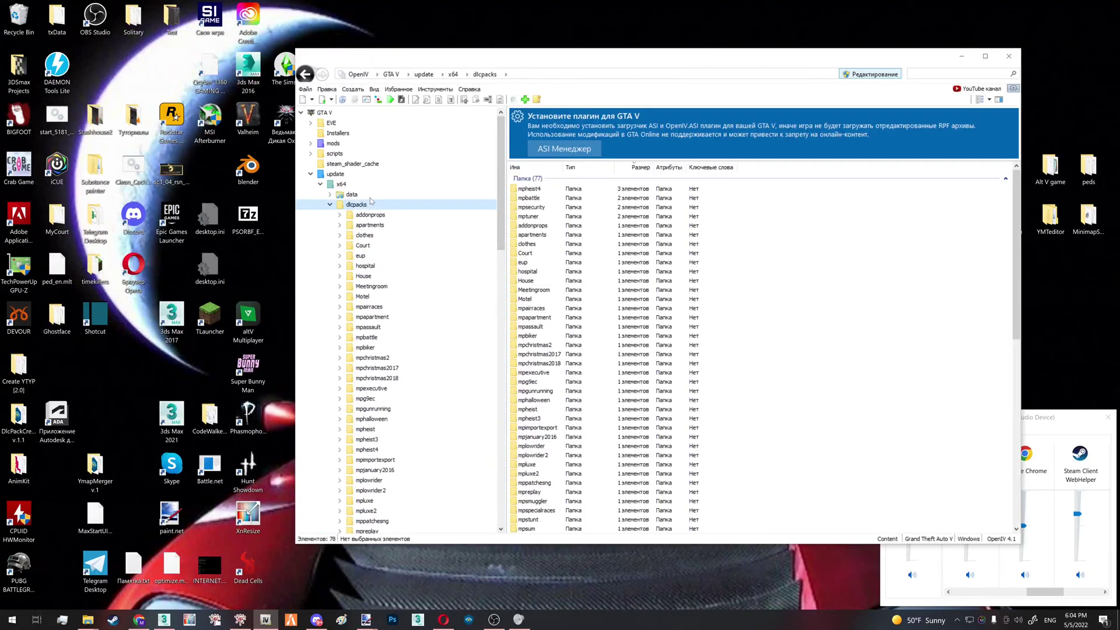
pyautogui.click(333, 144)
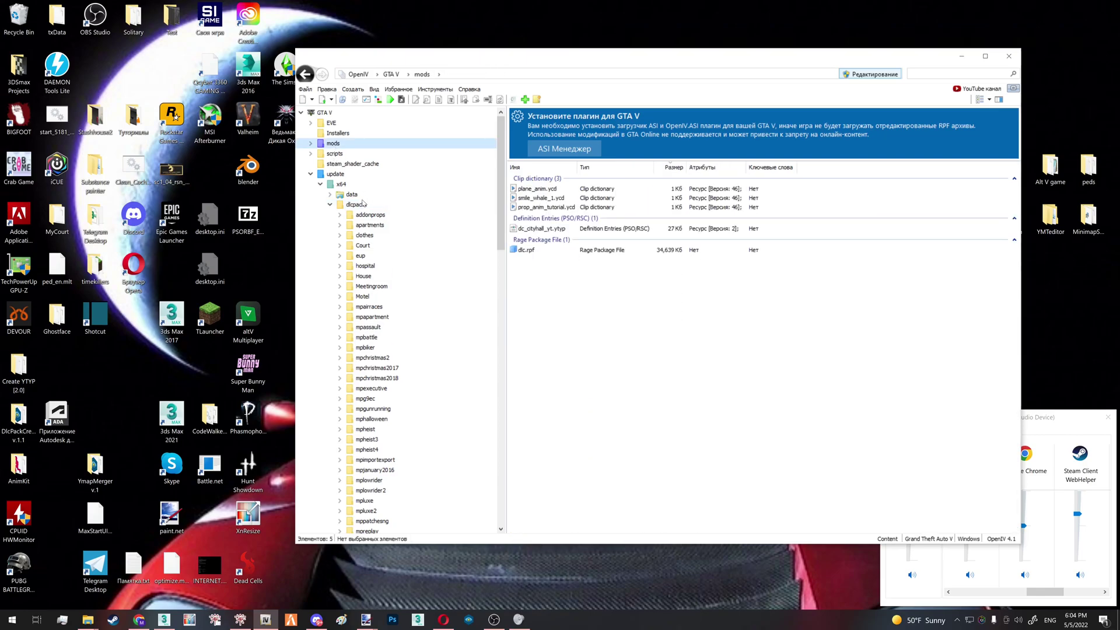
pyautogui.click(356, 204)
pyautogui.scroll(-10, 403, 347)
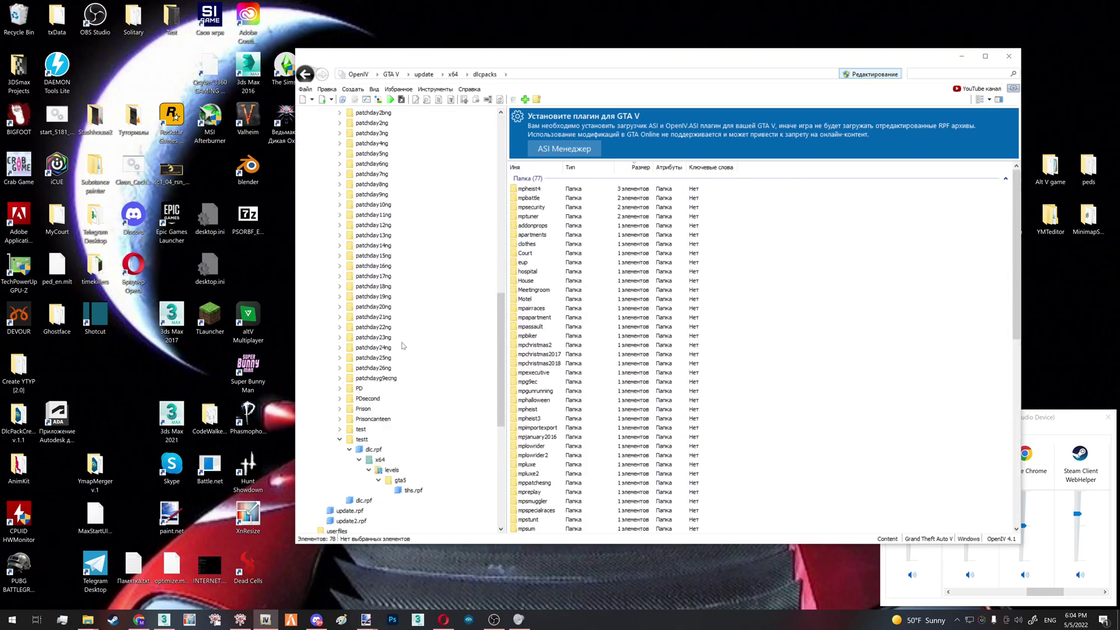
pyautogui.scroll(-5, 403, 346)
# Step: Walk through the testt pack's dlc.rpf, x64, levels and gta5 folders and view the tihs.rpf archive inside
pyautogui.click(372, 287)
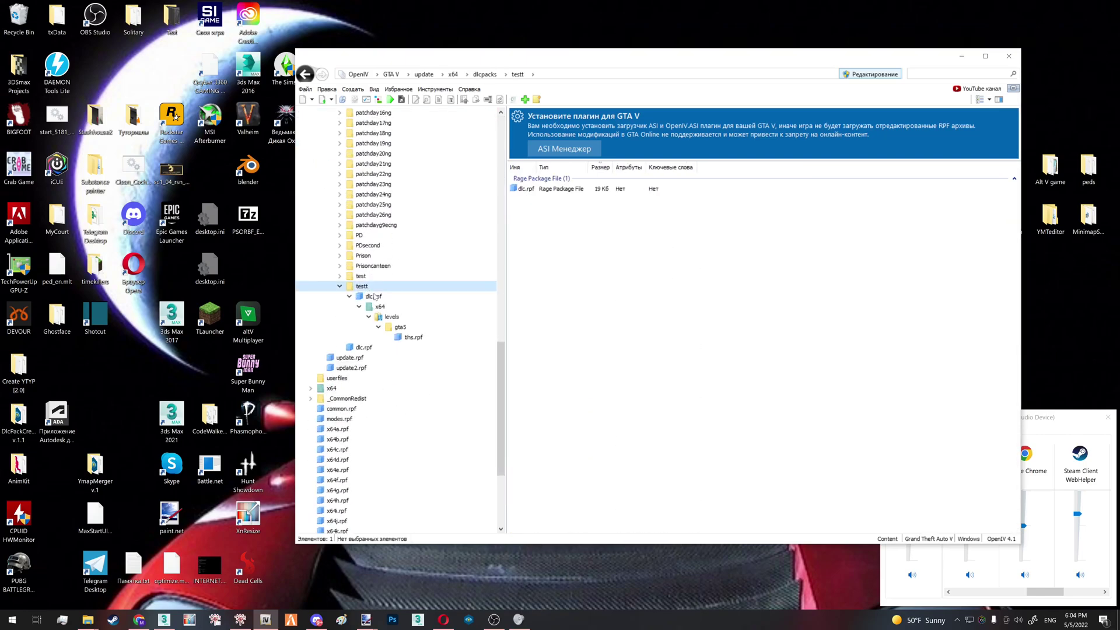
pyautogui.click(375, 296)
pyautogui.click(381, 307)
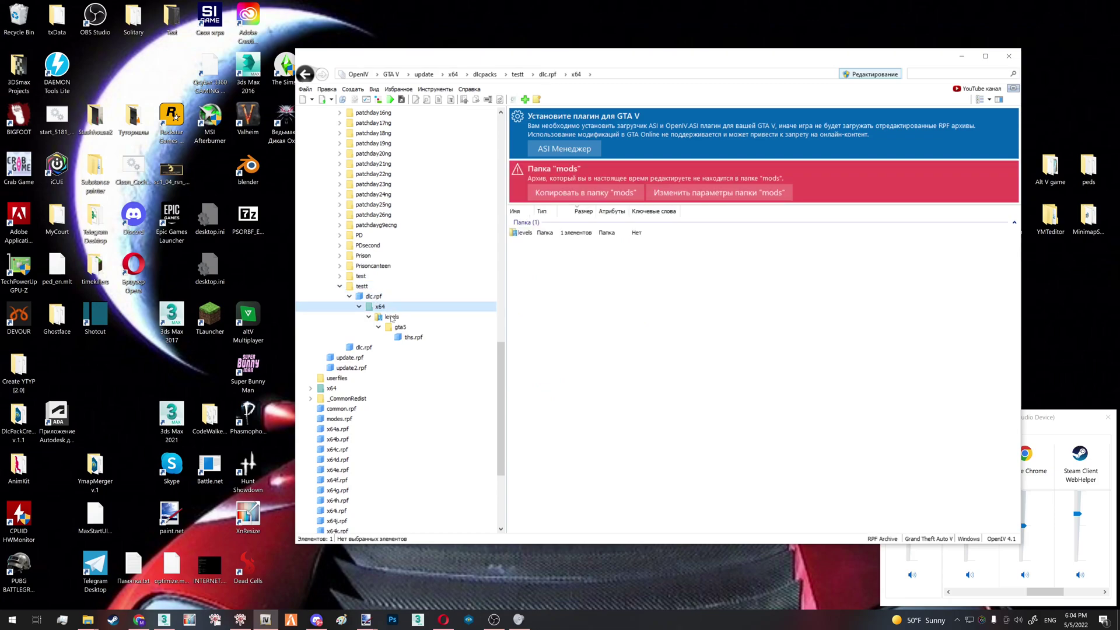
pyautogui.click(392, 317)
pyautogui.click(403, 327)
pyautogui.click(413, 336)
pyautogui.click(400, 327)
pyautogui.rightClick(611, 264)
pyautogui.moveTo(670, 334)
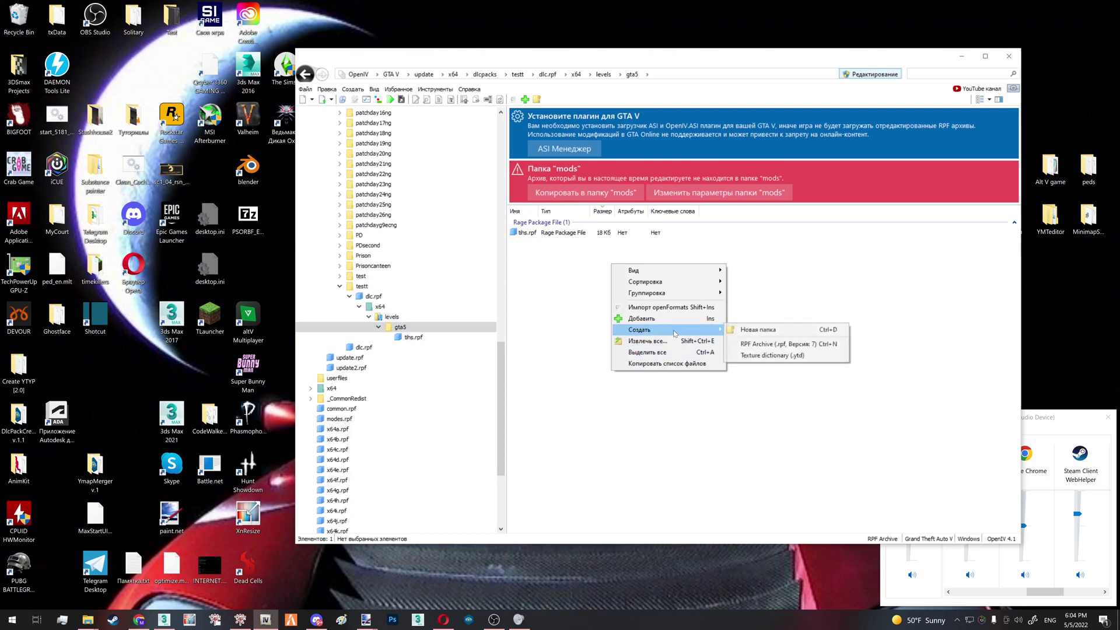
pyautogui.click(770, 348)
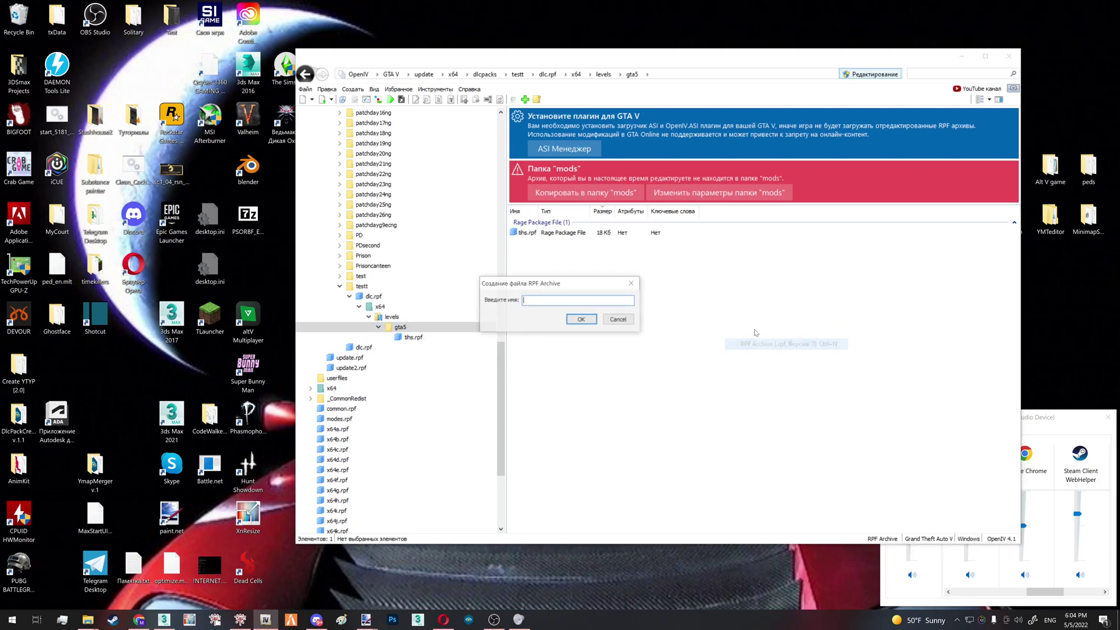
pyautogui.click(628, 321)
# Step: Return to the tihs.rpf archive in the gta5 folder
pyautogui.click(407, 334)
pyautogui.moveTo(561, 273); pyautogui.dragTo(586, 286)
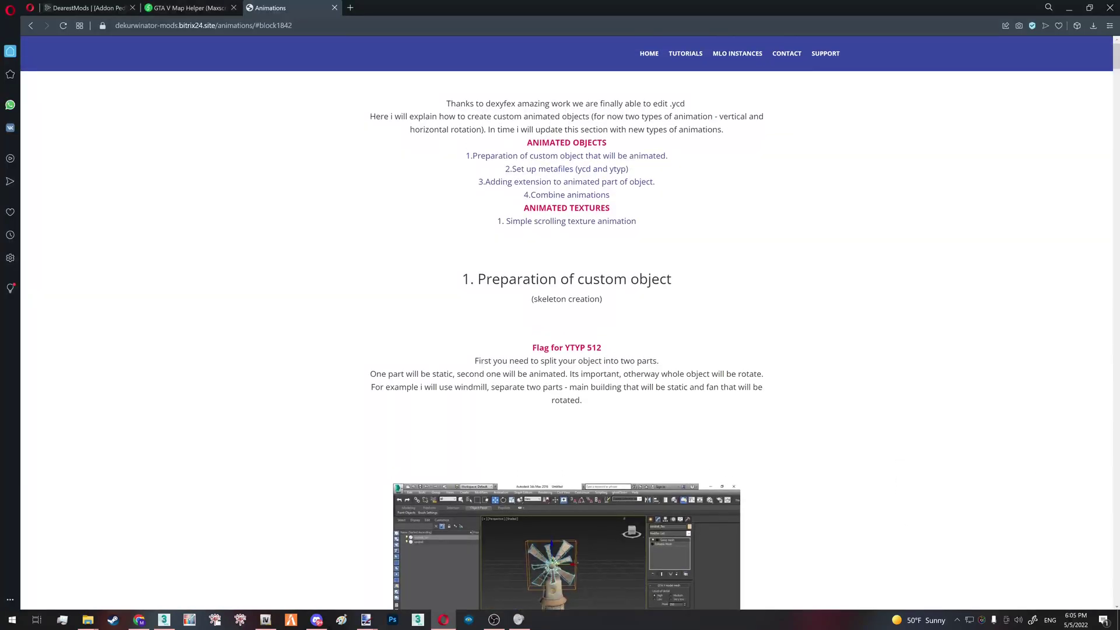
# Step: Review the Animations web page's custom object preparation section, and go to its section on setting up the ycd and ytyp metafiles
pyautogui.click(309, 26)
pyautogui.click(268, 259)
pyautogui.click(312, 218)
pyautogui.scroll(-8, 553, 270)
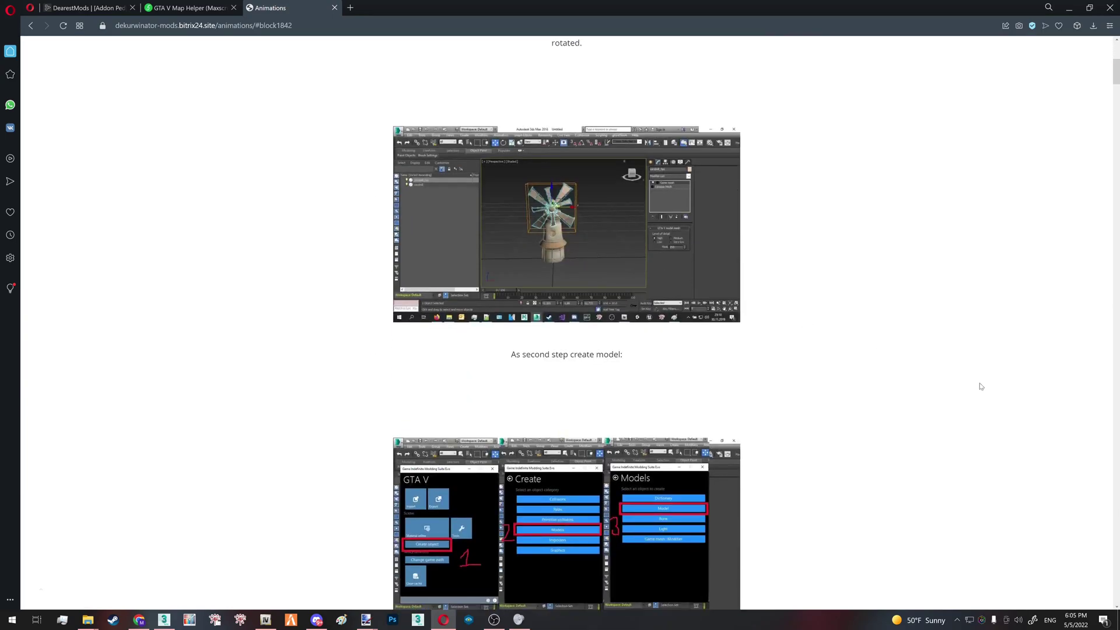
pyautogui.scroll(6, 940, 390)
pyautogui.scroll(-10, 933, 397)
pyautogui.scroll(13, 924, 402)
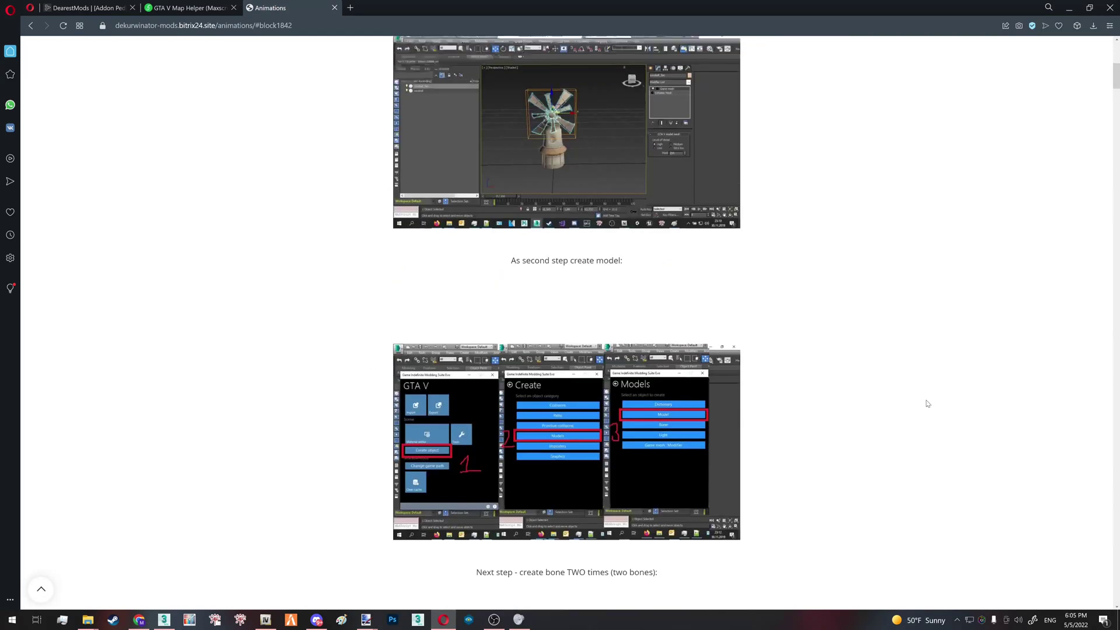
pyautogui.moveTo(297, 113); pyautogui.dragTo(310, 182)
pyautogui.click(832, 435)
pyautogui.click(303, 163)
pyautogui.moveTo(308, 119); pyautogui.dragTo(810, 420)
pyautogui.click(813, 425)
pyautogui.scroll(-3, 814, 429)
pyautogui.scroll(3, 811, 429)
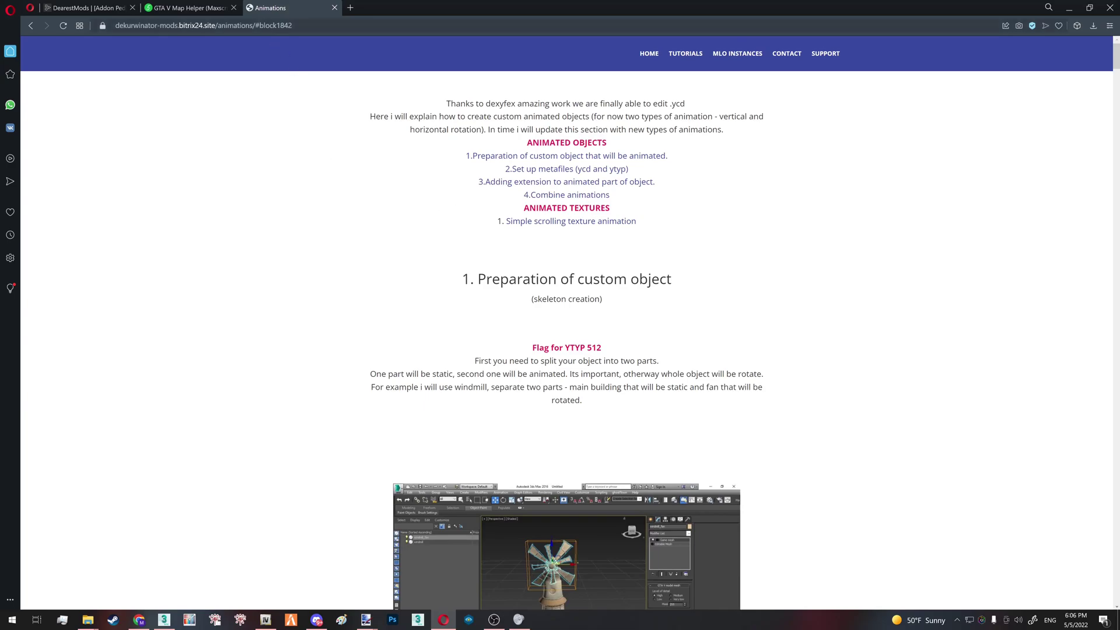
pyautogui.click(261, 27)
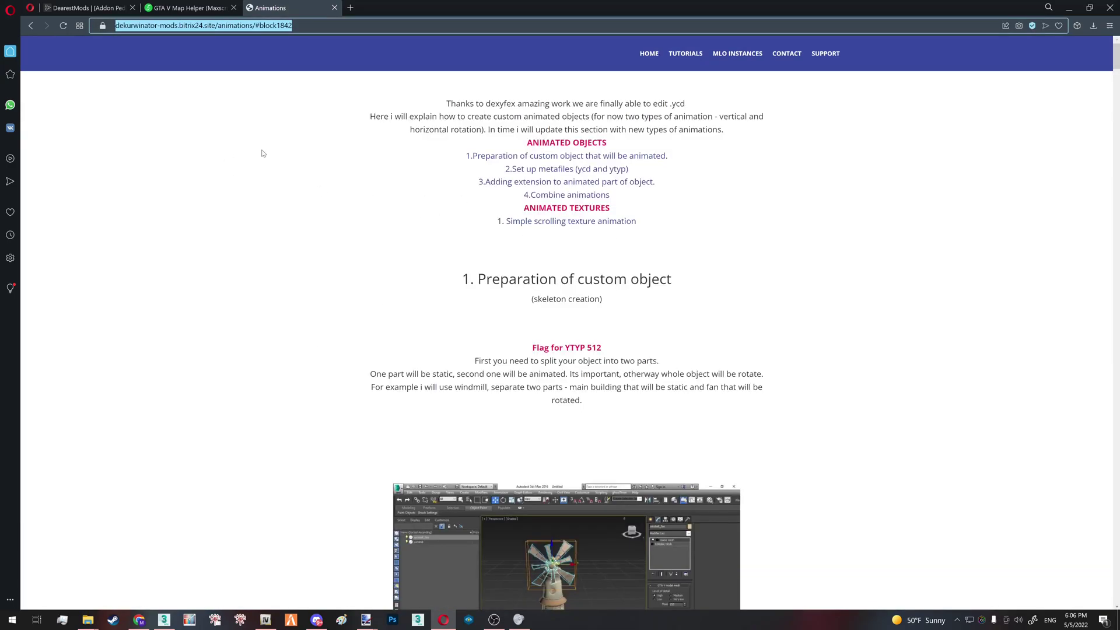
pyautogui.click(241, 185)
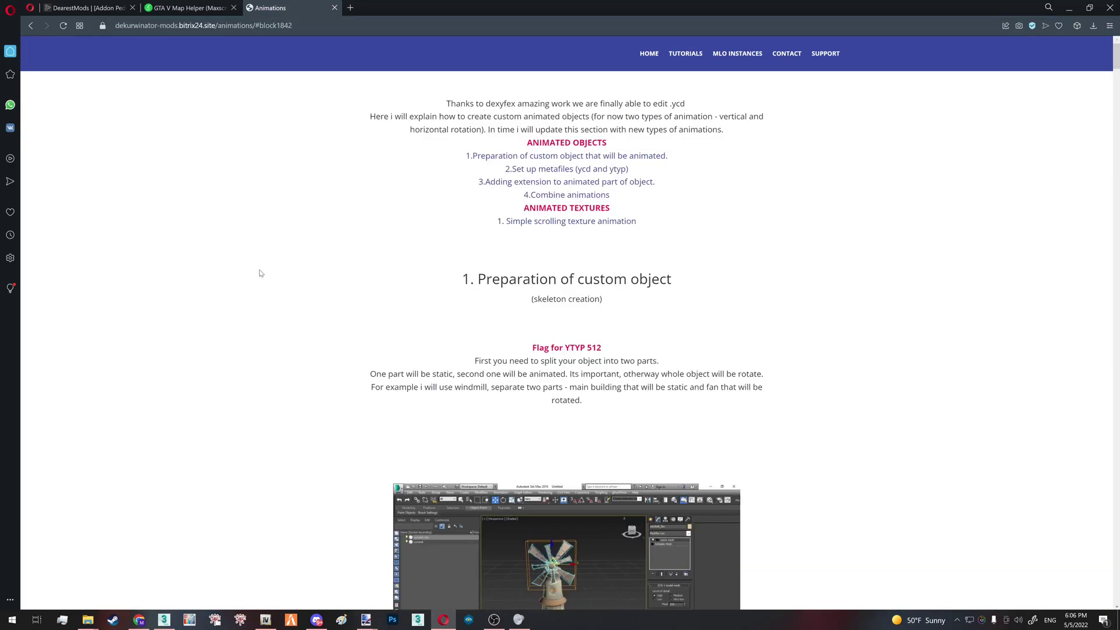
pyautogui.click(560, 169)
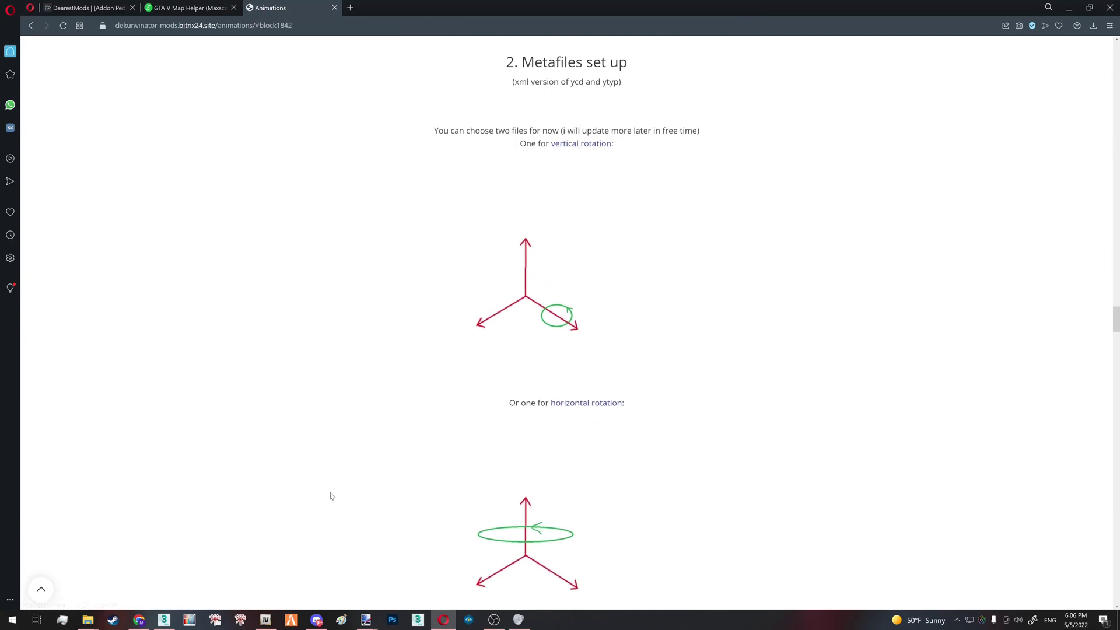
# Step: Sketch a flat oval with two axis arrows and a bladed fan in a blank Paint drawing, and discard it without saving
pyautogui.click(343, 619)
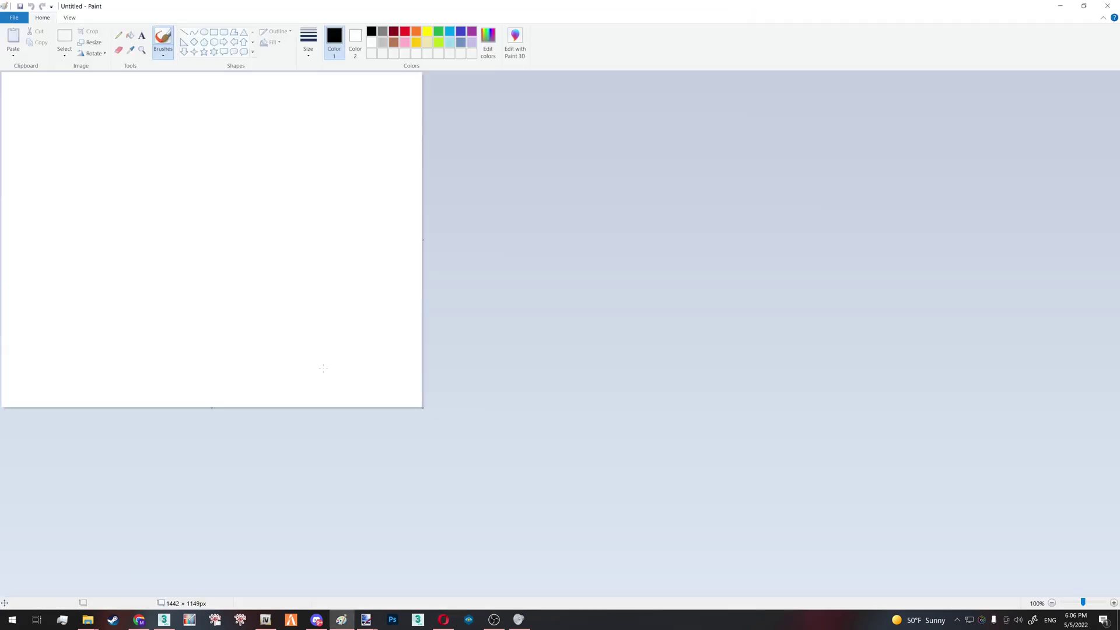
pyautogui.moveTo(132, 206)
pyautogui.mouseDown()
pyautogui.moveTo(72, 212)
pyautogui.moveTo(114, 259)
pyautogui.moveTo(164, 213)
pyautogui.mouseUp()
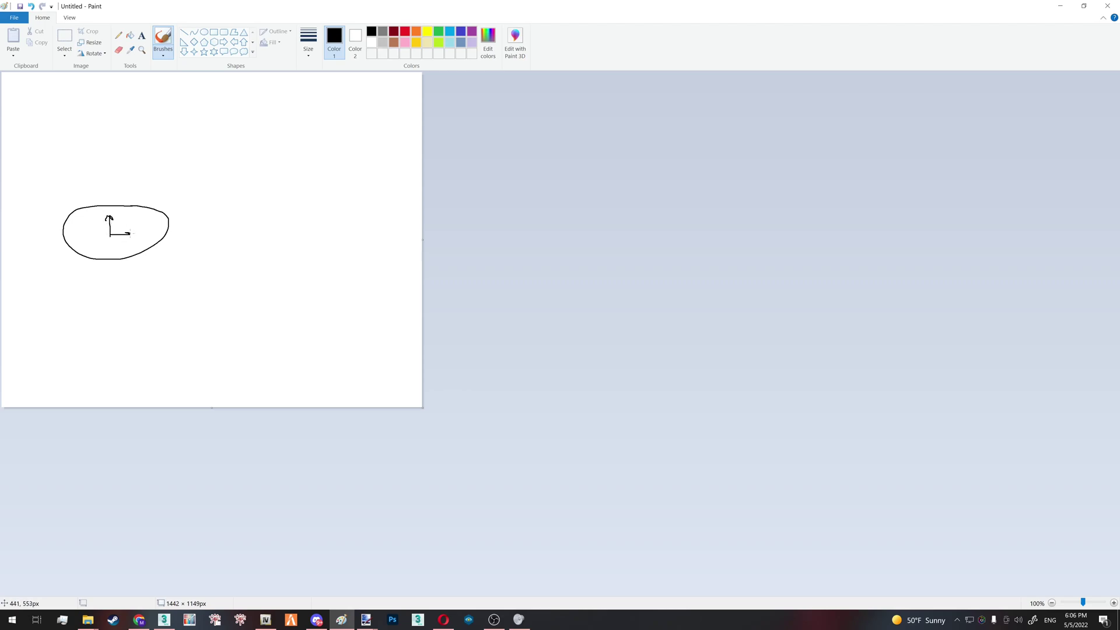
pyautogui.moveTo(271, 151)
pyautogui.mouseDown()
pyautogui.moveTo(242, 210)
pyautogui.moveTo(273, 249)
pyautogui.moveTo(313, 177)
pyautogui.moveTo(267, 148)
pyautogui.mouseUp()
pyautogui.moveTo(285, 191)
pyautogui.mouseDown()
pyautogui.moveTo(352, 170)
pyautogui.moveTo(216, 207)
pyautogui.moveTo(292, 210)
pyautogui.moveTo(306, 275)
pyautogui.moveTo(295, 212)
pyautogui.mouseUp()
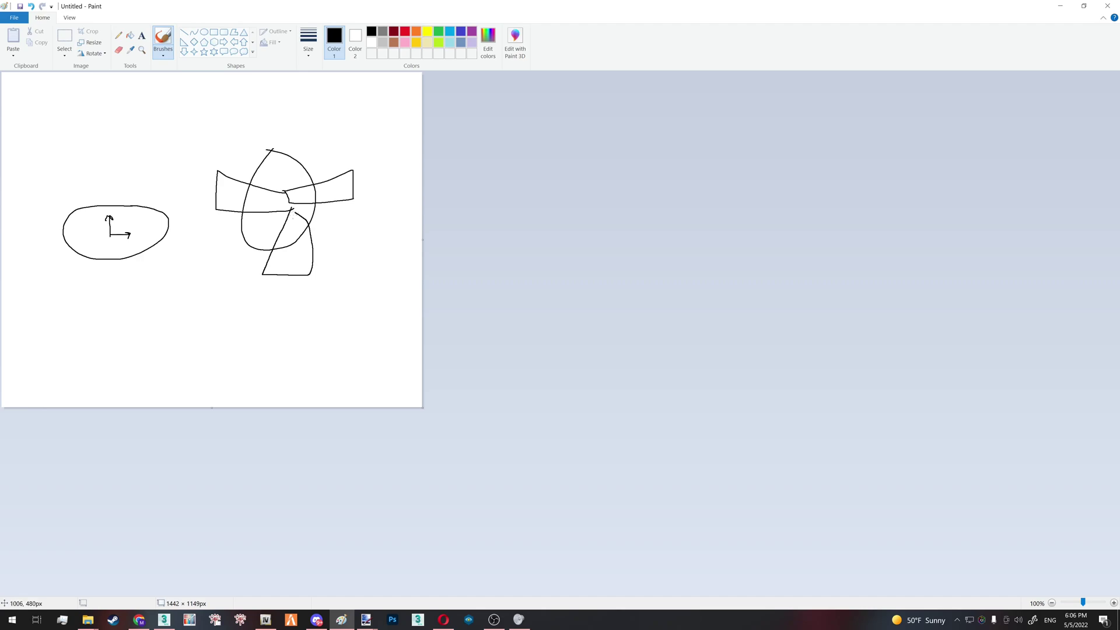
pyautogui.moveTo(252, 247)
pyautogui.mouseDown()
pyautogui.moveTo(174, 341)
pyautogui.moveTo(221, 351)
pyautogui.moveTo(258, 268)
pyautogui.mouseUp()
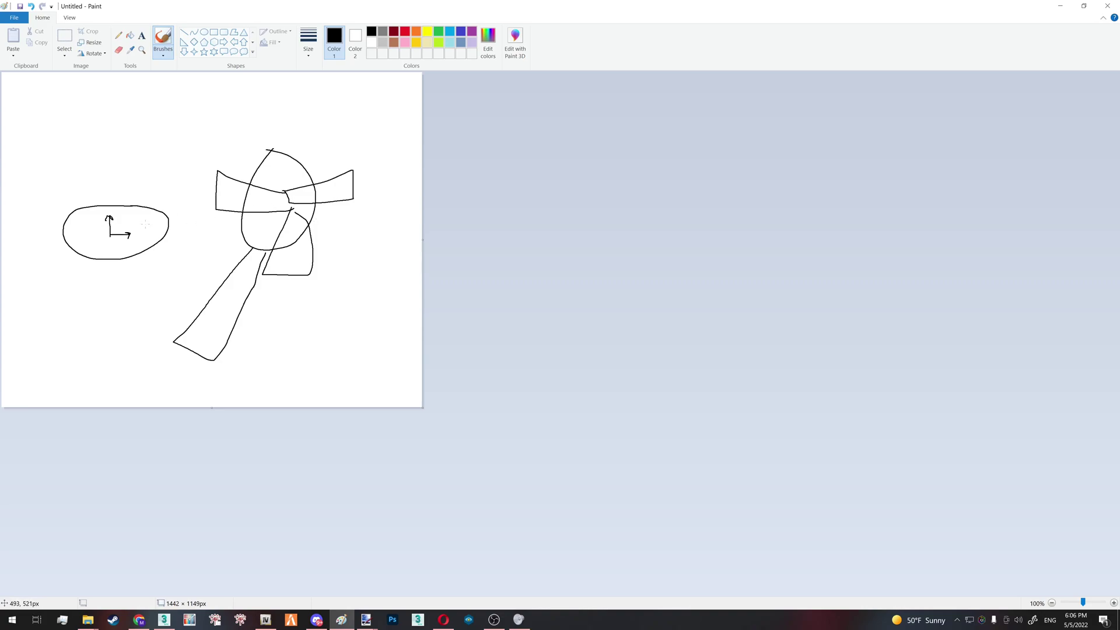
pyautogui.click(1107, 6)
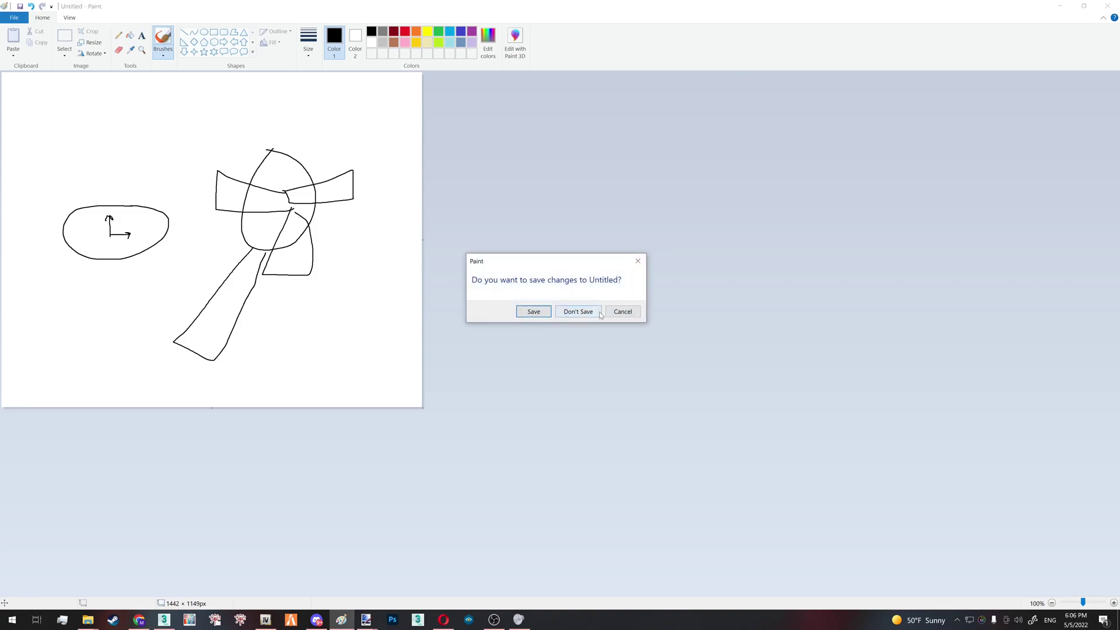
pyautogui.click(562, 311)
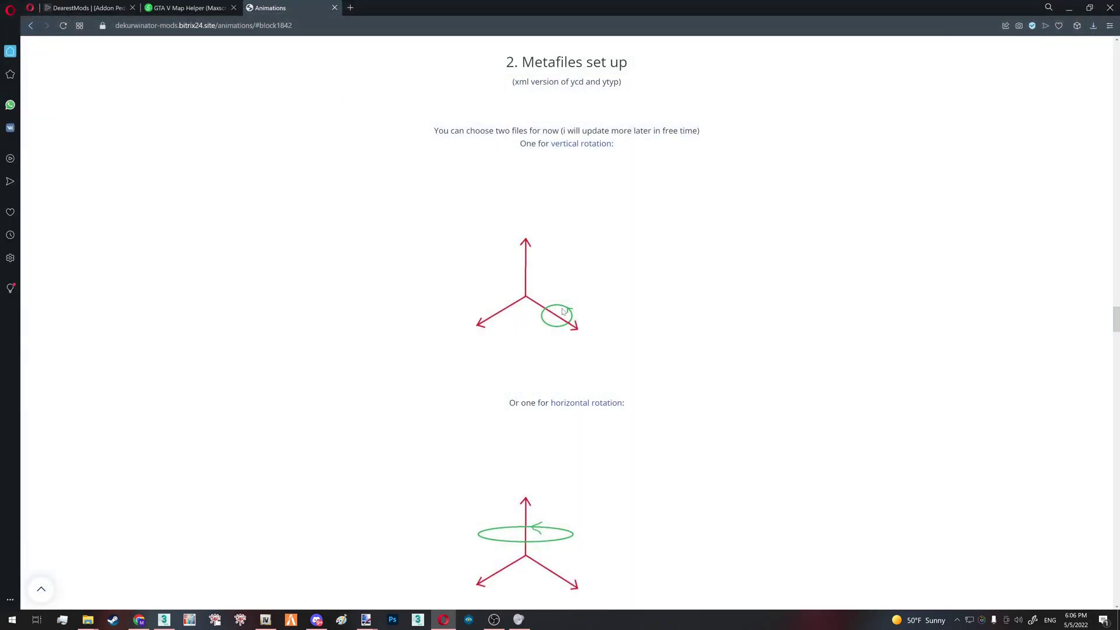
# Step: Open the page's horizontal rotation link in a new tab and switch to that Pastebin page
pyautogui.rightClick(597, 403)
pyautogui.click(644, 411)
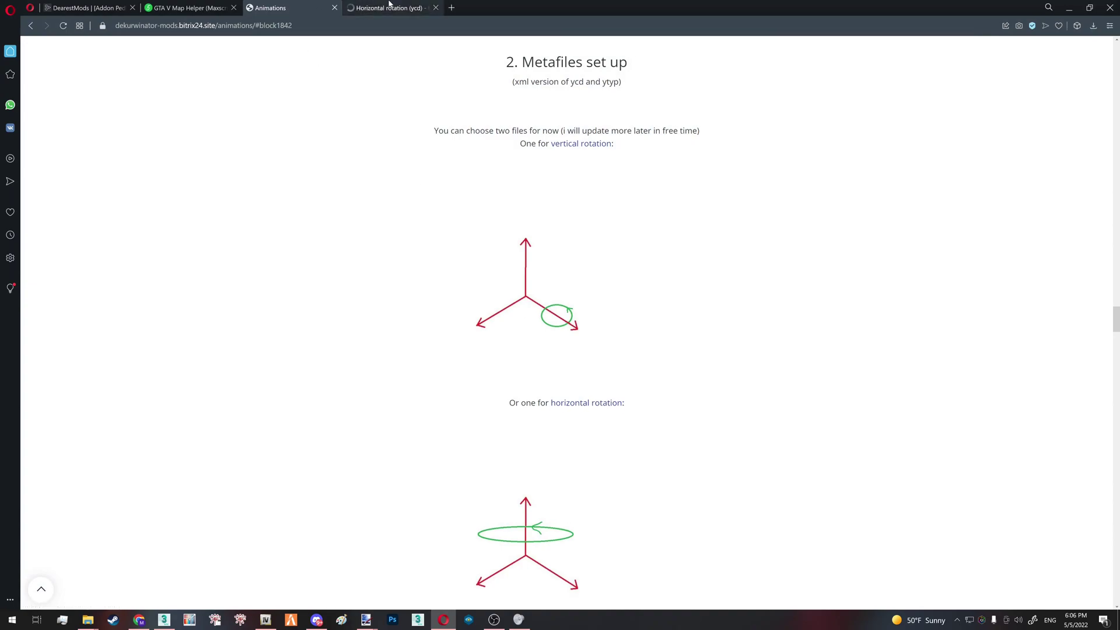
pyautogui.click(388, 8)
pyautogui.hotkey('ctrl', 'l')
pyautogui.press('Escape')
# Step: Copy the complete ClipDictionary XML code from the Horizontal rotation (ycd) paste
pyautogui.moveTo(257, 144); pyautogui.dragTo(337, 301)
pyautogui.scroll(-4, 380, 311)
pyautogui.scroll(-15, 425, 407)
pyautogui.scroll(-3, 352, 318)
pyautogui.rightClick(314, 297)
pyautogui.click(341, 334)
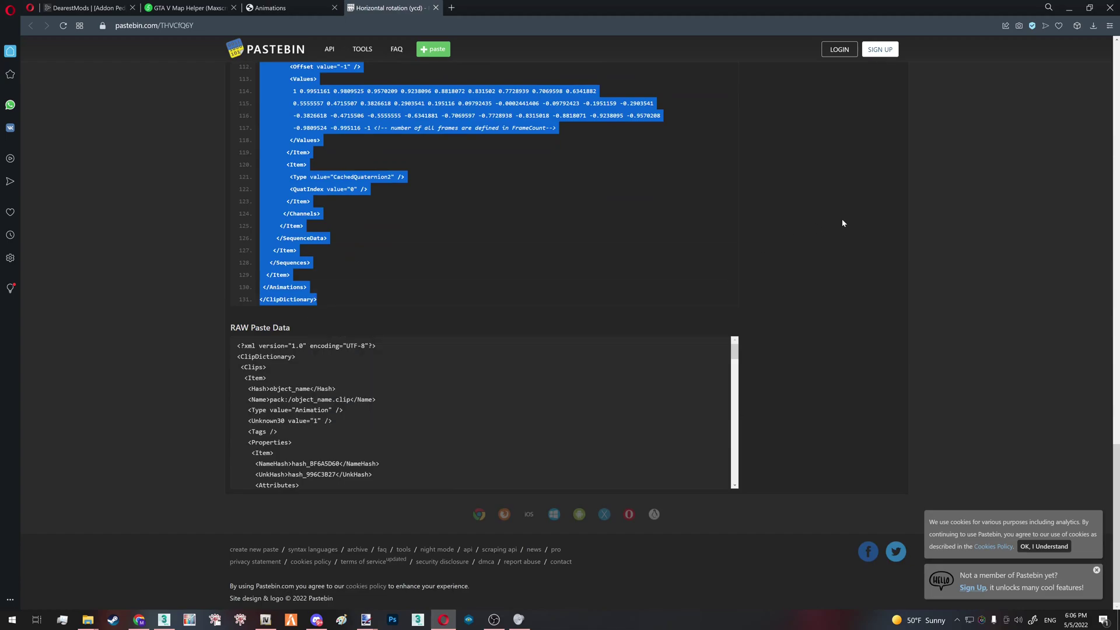
pyautogui.click(842, 220)
# Step: Switch to the Prop animation folder in File Explorer and create a new text document there
pyautogui.moveTo(85, 623)
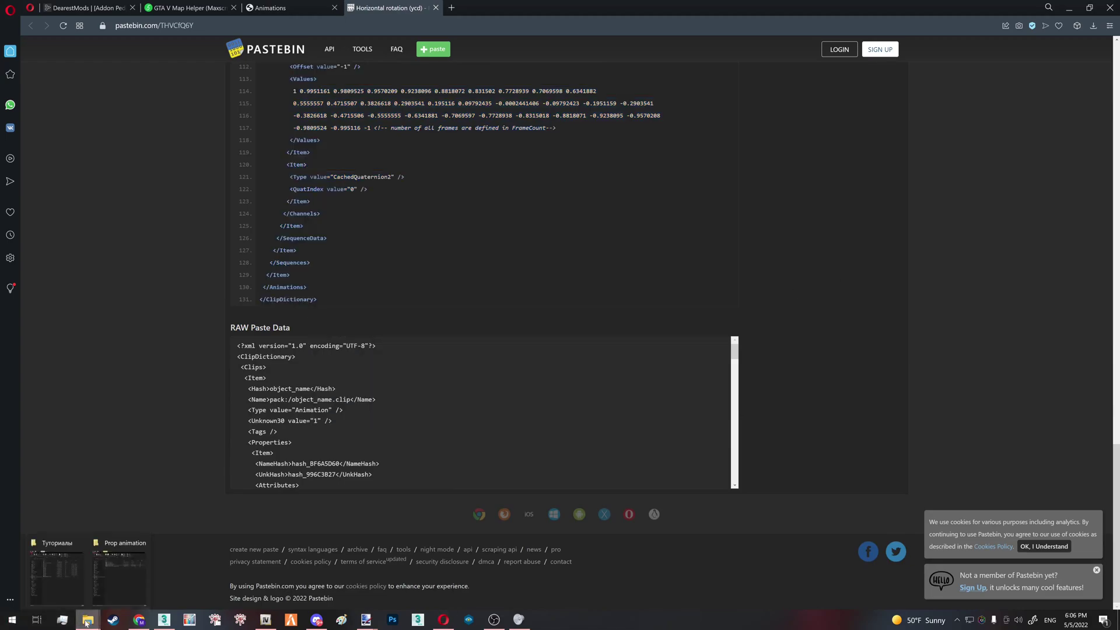
pyautogui.click(130, 586)
pyautogui.rightClick(295, 270)
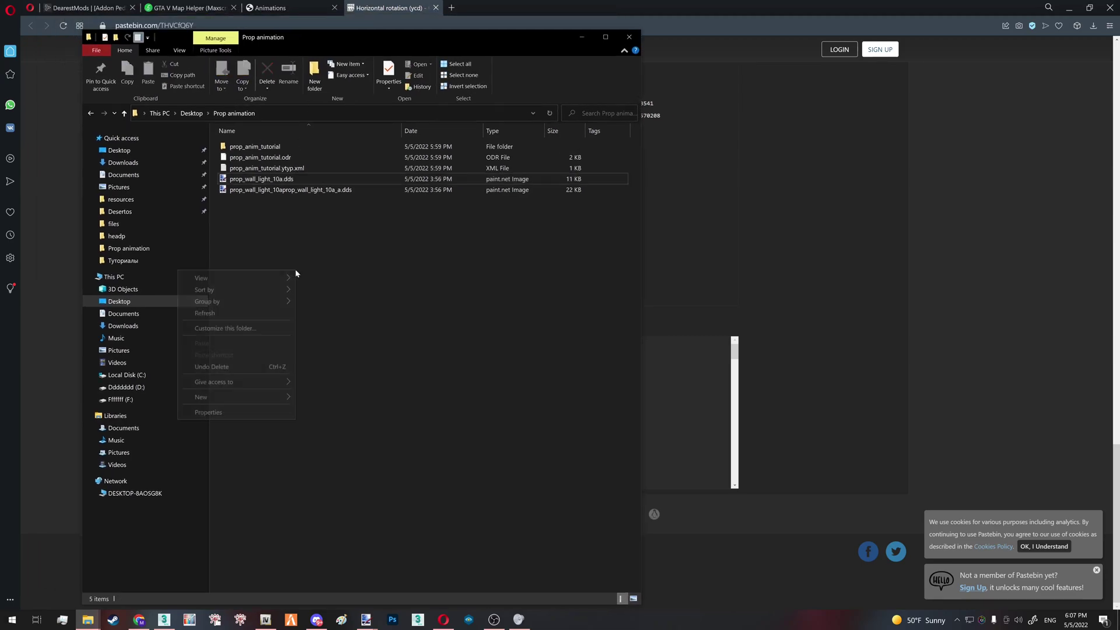
pyautogui.moveTo(242, 397)
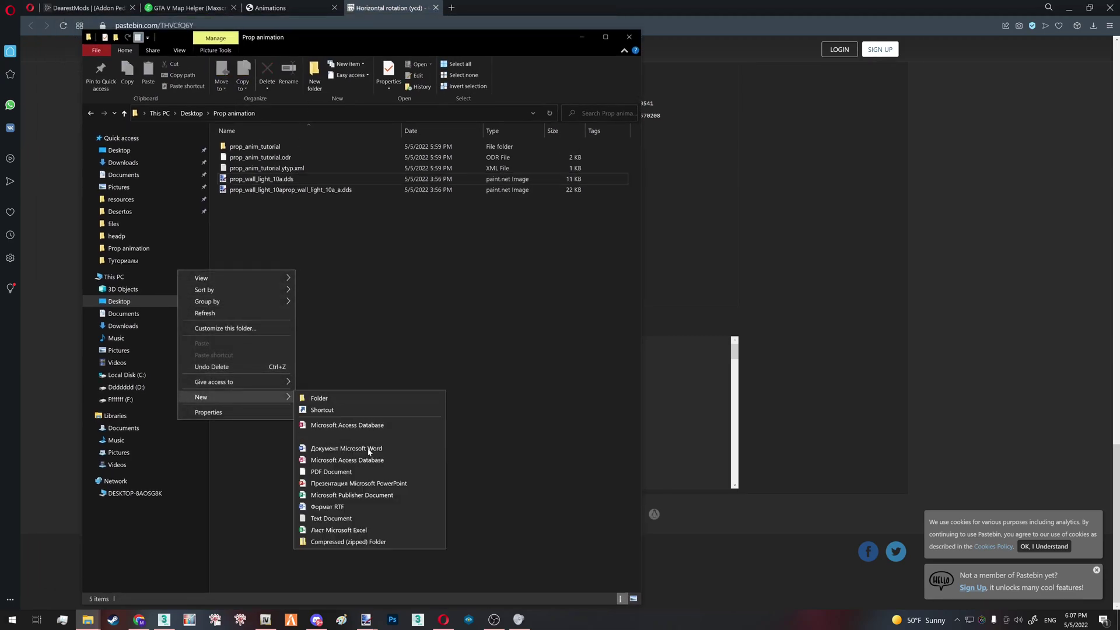
pyautogui.click(327, 517)
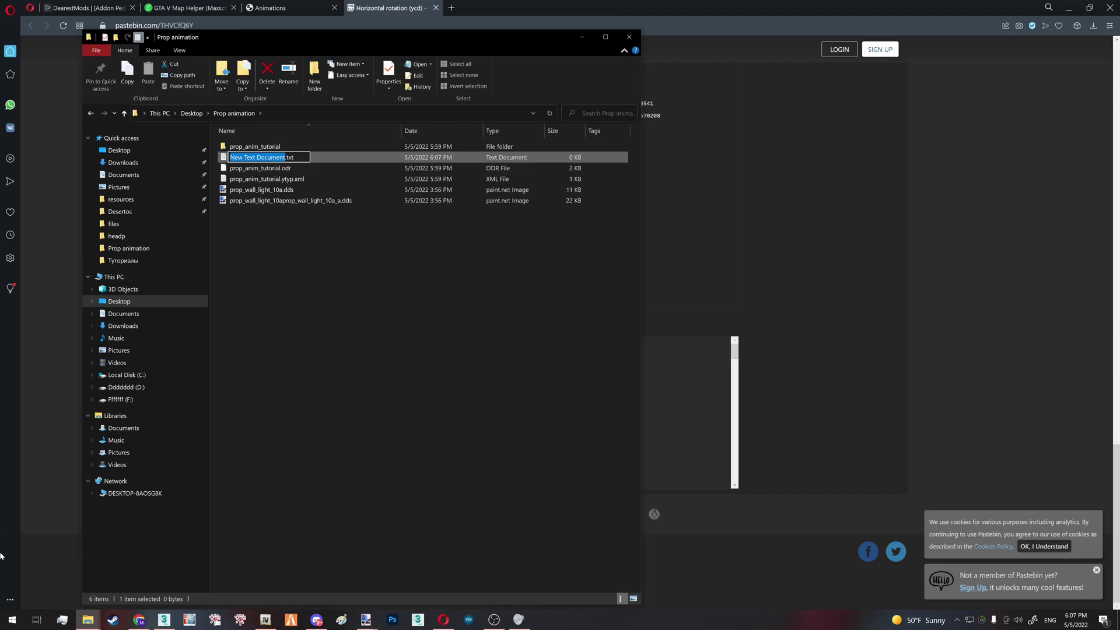
# Step: Check the names in the ytyp in OpenIV, and rename the new text document as prop_anim_tutorial.ycd.xml, accepting the extension change
pyautogui.click(265, 620)
pyautogui.doubleClick(558, 235)
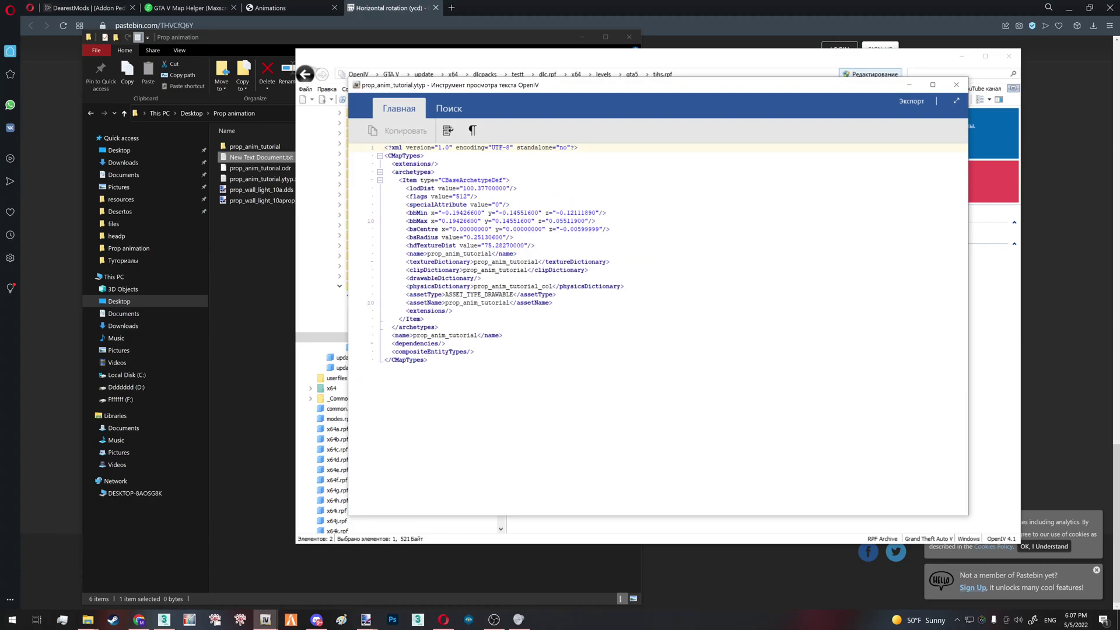
pyautogui.rightClick(259, 163)
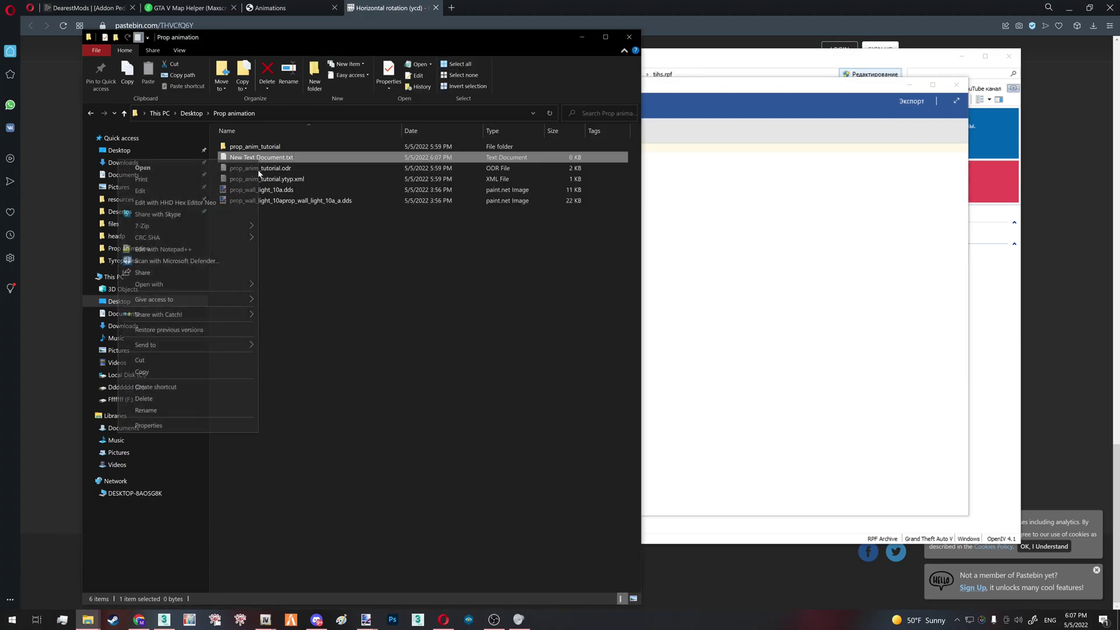
pyautogui.click(167, 406)
pyautogui.write('prop_anim_')
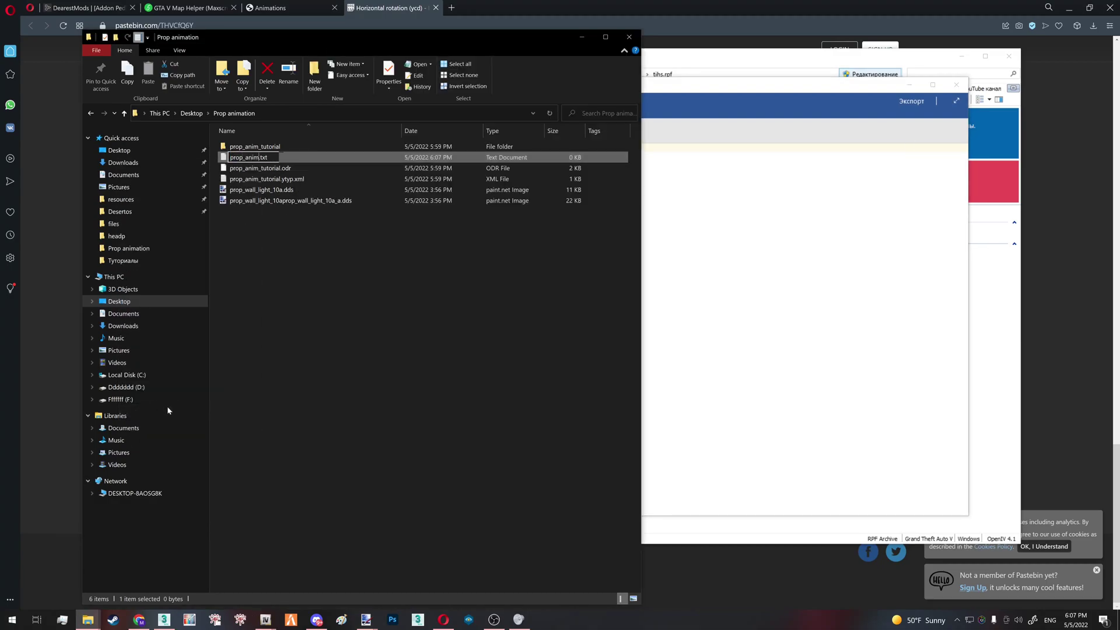
pyautogui.write('tutorial')
pyautogui.press('BackSpace')
pyautogui.press('BackSpace')
pyautogui.press('BackSpace')
pyautogui.write('ycd.xml')
pyautogui.press('Return')
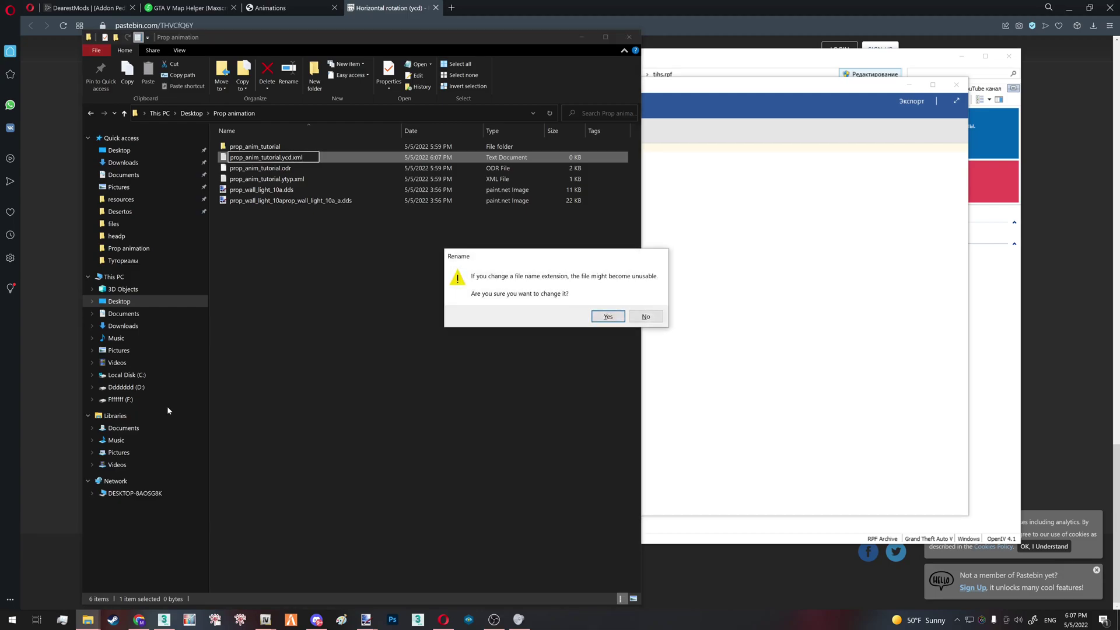
pyautogui.press('Return')
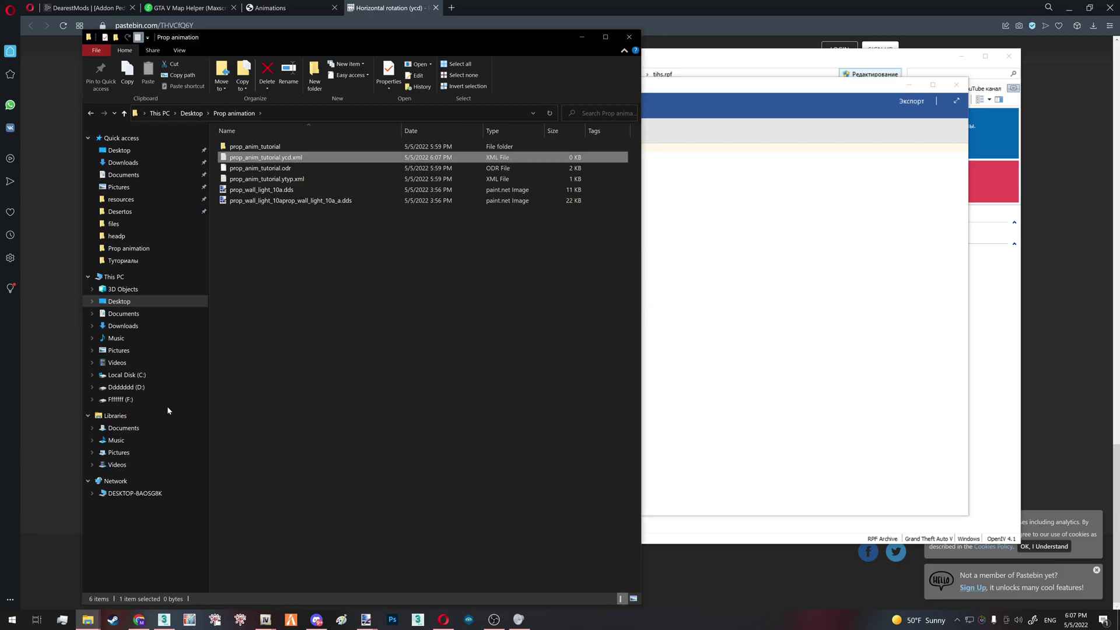
# Step: Open prop_anim_tutorial.ycd.xml in Notepad++ and paste the copied ClipDictionary code into it
pyautogui.rightClick(322, 157)
pyautogui.click(245, 232)
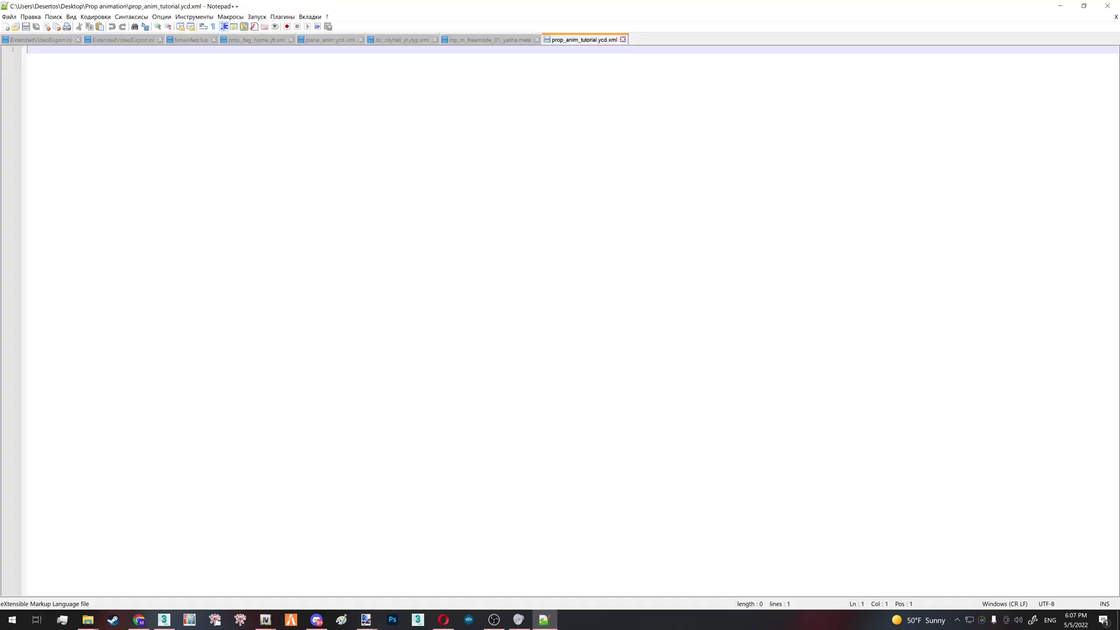
pyautogui.hotkey('ctrl', 'v')
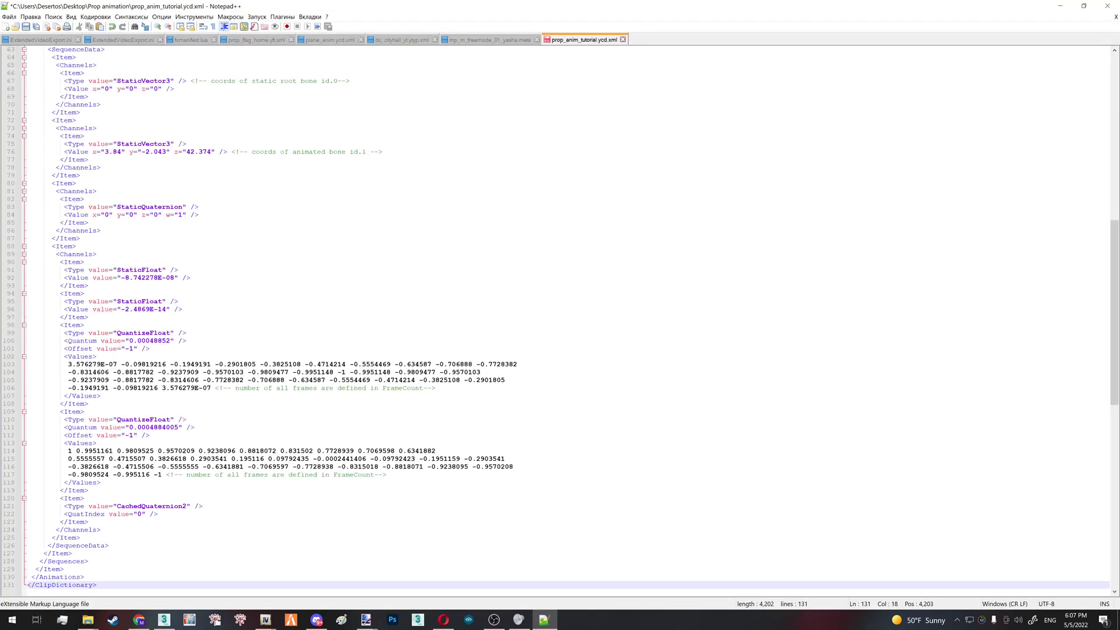
# Step: Delete the comments about the coords of animated bone id.1 and static root bone id.0 from the StaticVector3 items
pyautogui.moveTo(382, 152); pyautogui.dragTo(231, 152)
pyautogui.press('BackSpace')
pyautogui.moveTo(350, 81); pyautogui.dragTo(190, 82)
pyautogui.press('BackSpace')
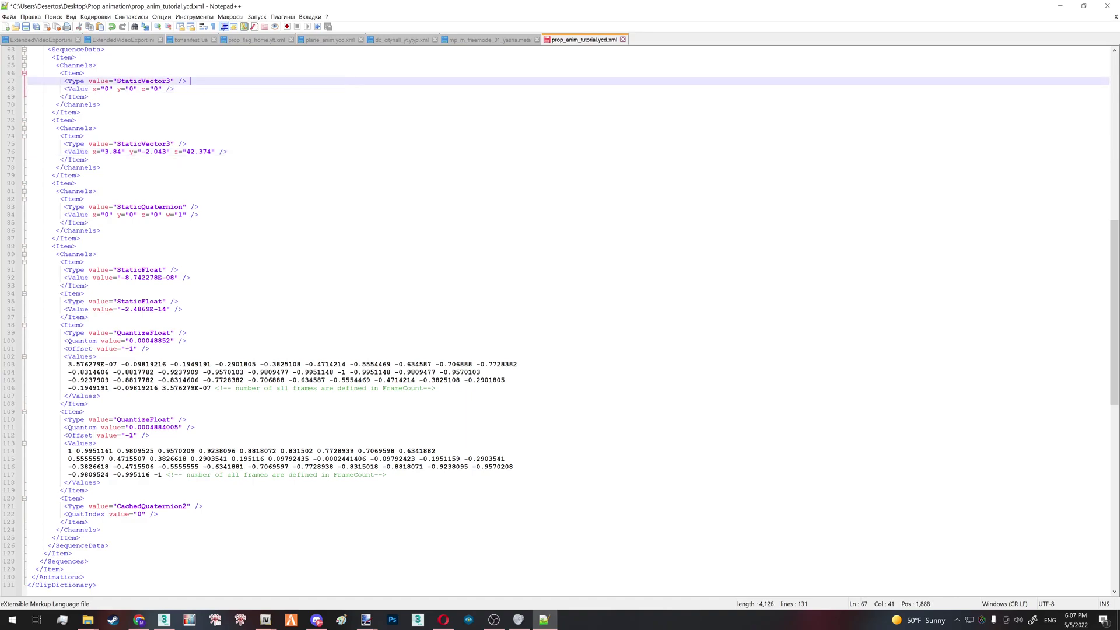
# Step: Delete the comment after the EndTime value in the clip's item
pyautogui.scroll(1, 560, 320)
pyautogui.scroll(20, 560, 321)
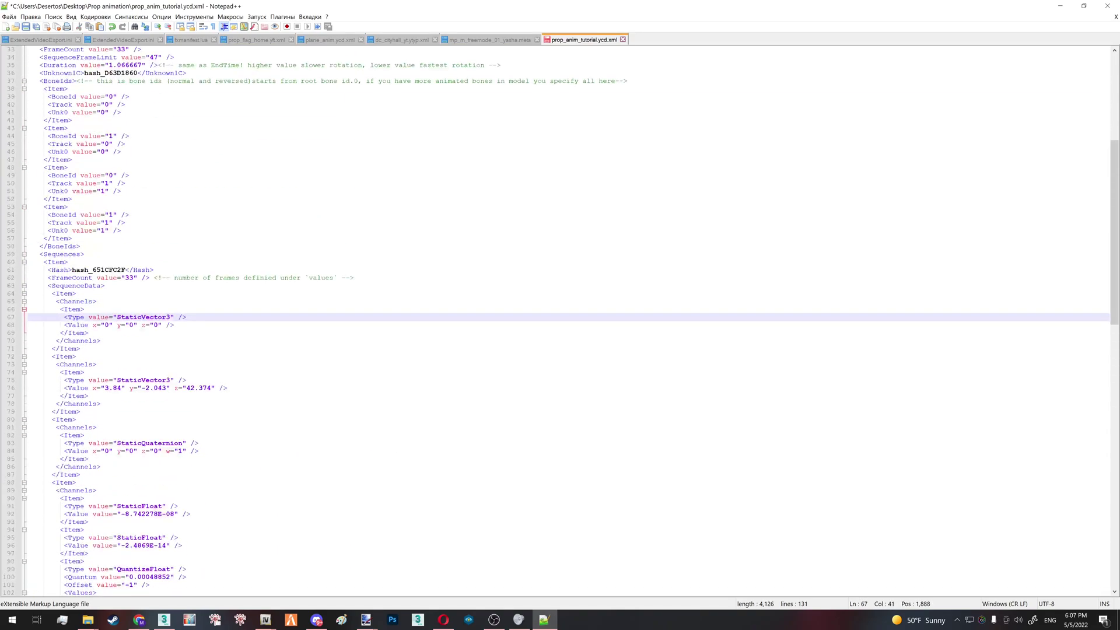
pyautogui.moveTo(432, 239); pyautogui.dragTo(154, 239)
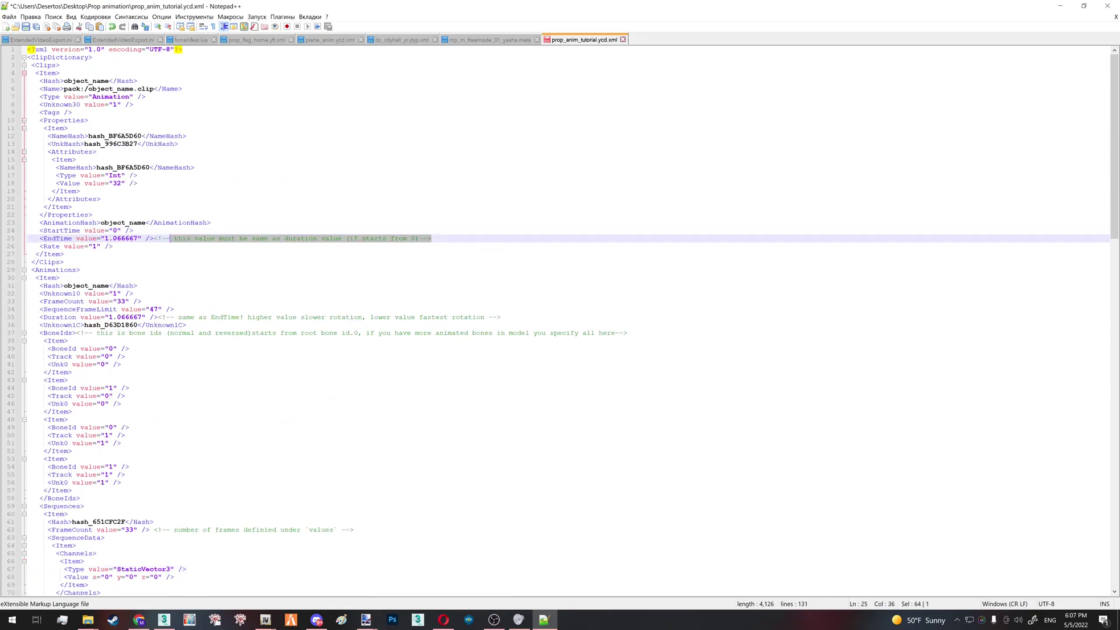
pyautogui.press('Delete')
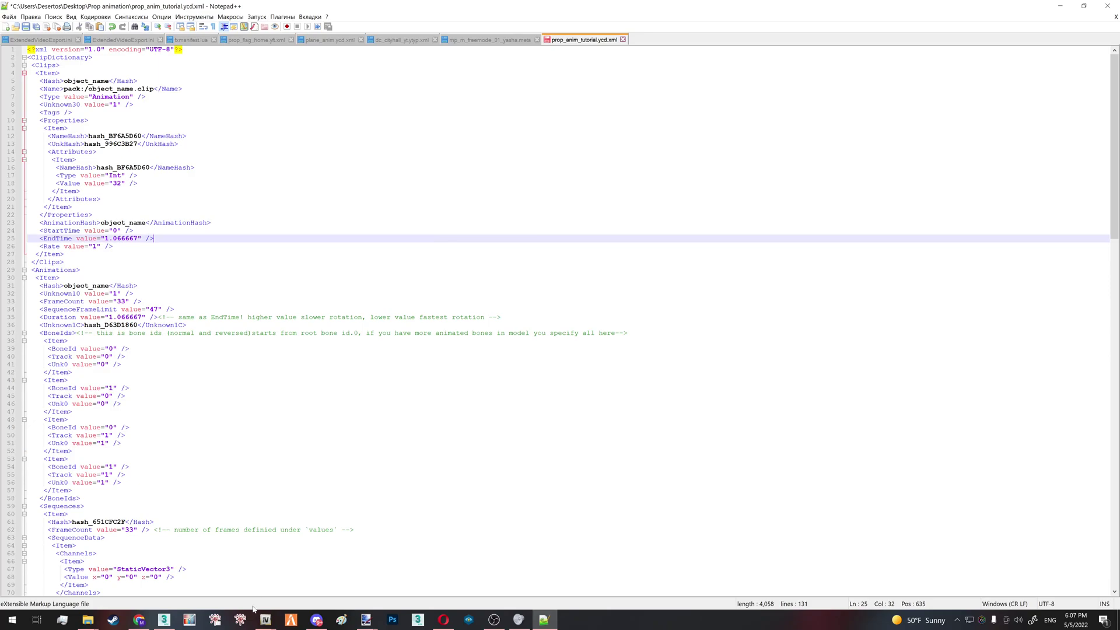
# Step: Switch to OpenIV, check the name of the drawable object in tihs.rpf, and minimize the window without renaming it
pyautogui.moveTo(265, 619)
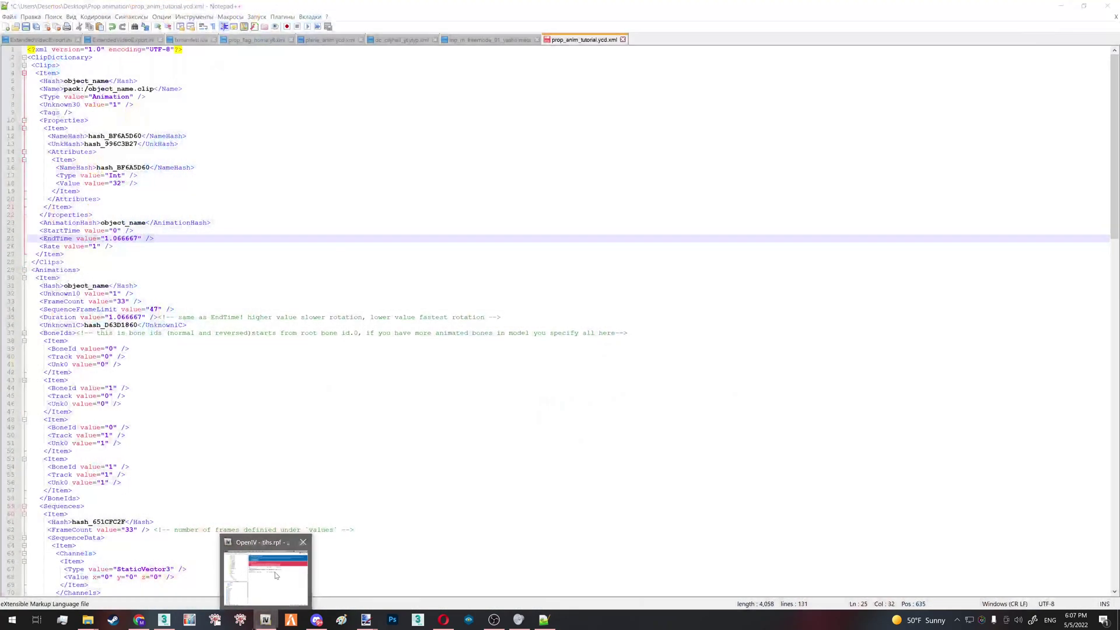
pyautogui.click(276, 576)
pyautogui.click(599, 254)
pyautogui.rightClick(599, 254)
pyautogui.click(631, 331)
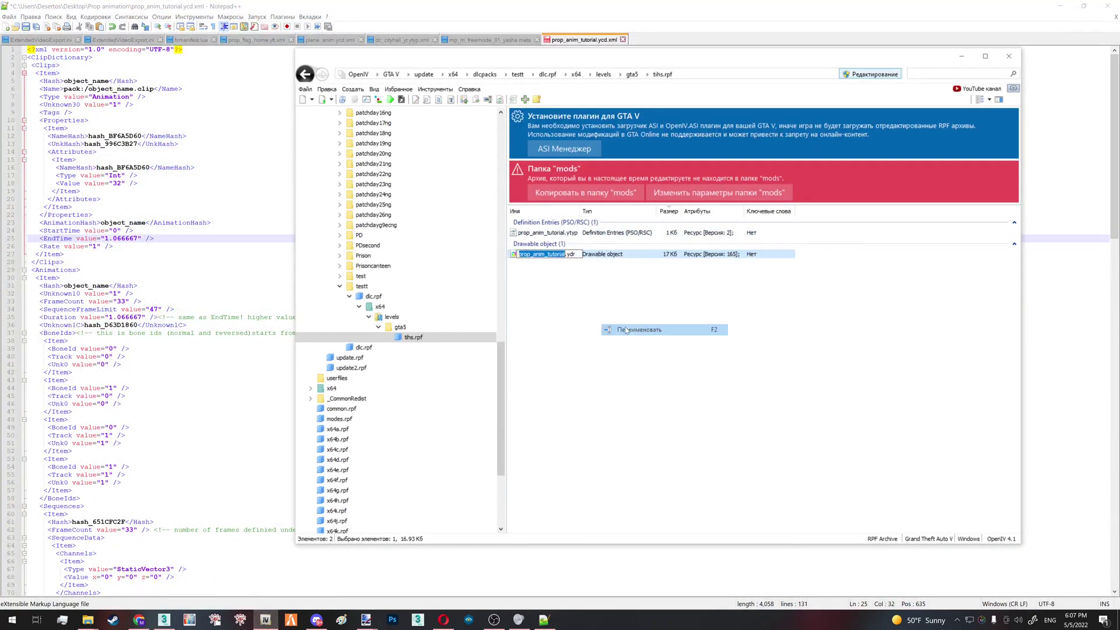
pyautogui.click(672, 333)
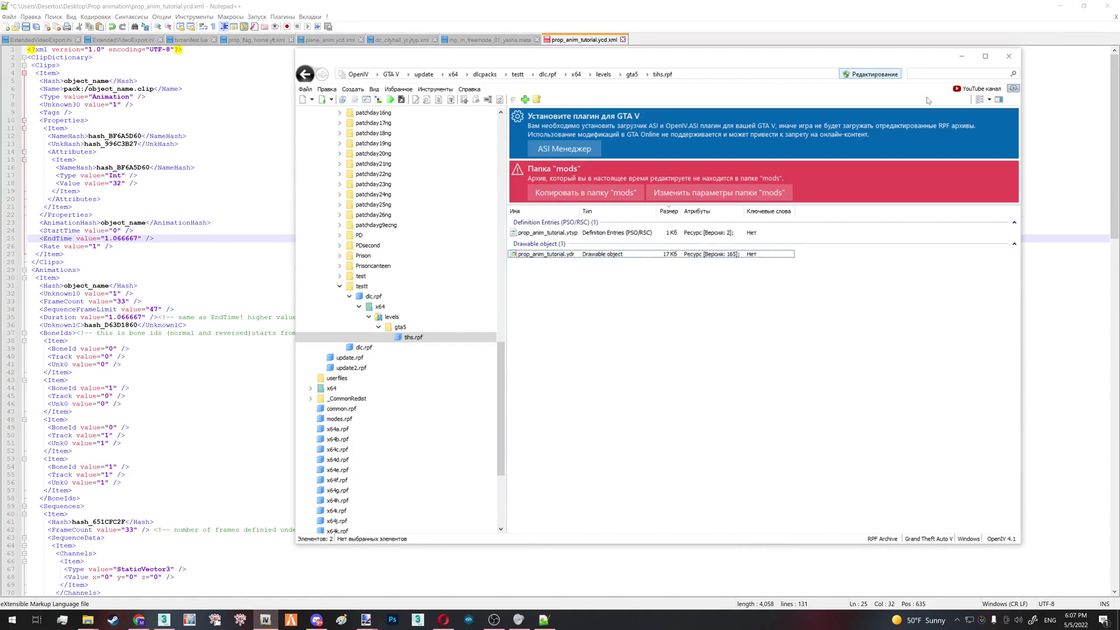
pyautogui.click(961, 56)
# Step: Replace all occurrences of object_name in the ycd.xml with prop_anim_tutorial and check the replaced names
pyautogui.hotkey('ctrl', 'h')
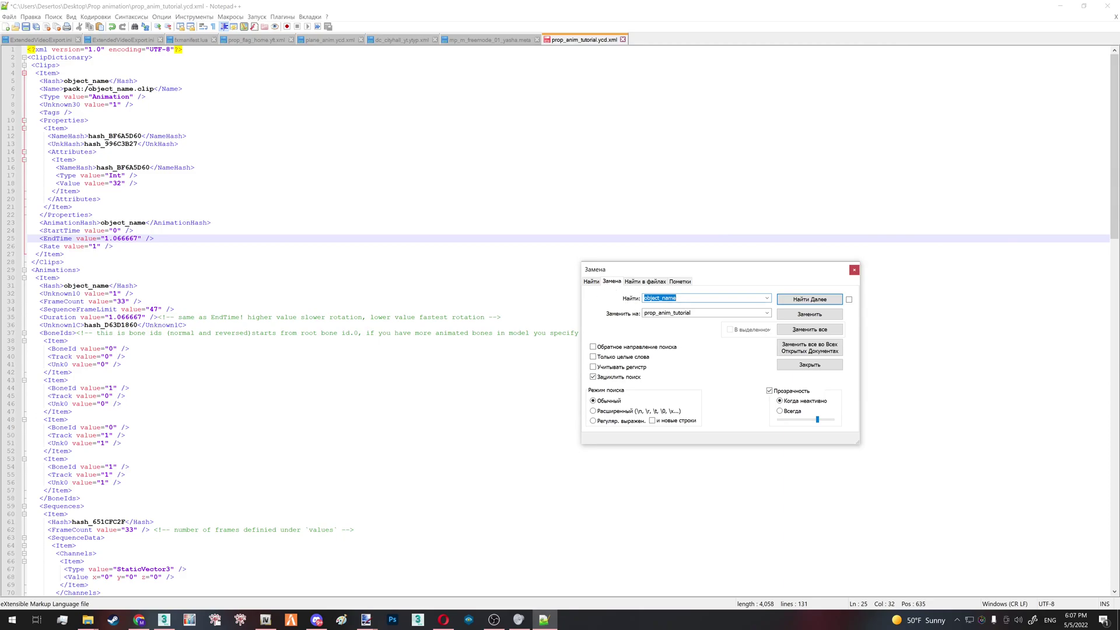
pyautogui.moveTo(64, 82); pyautogui.dragTo(110, 85)
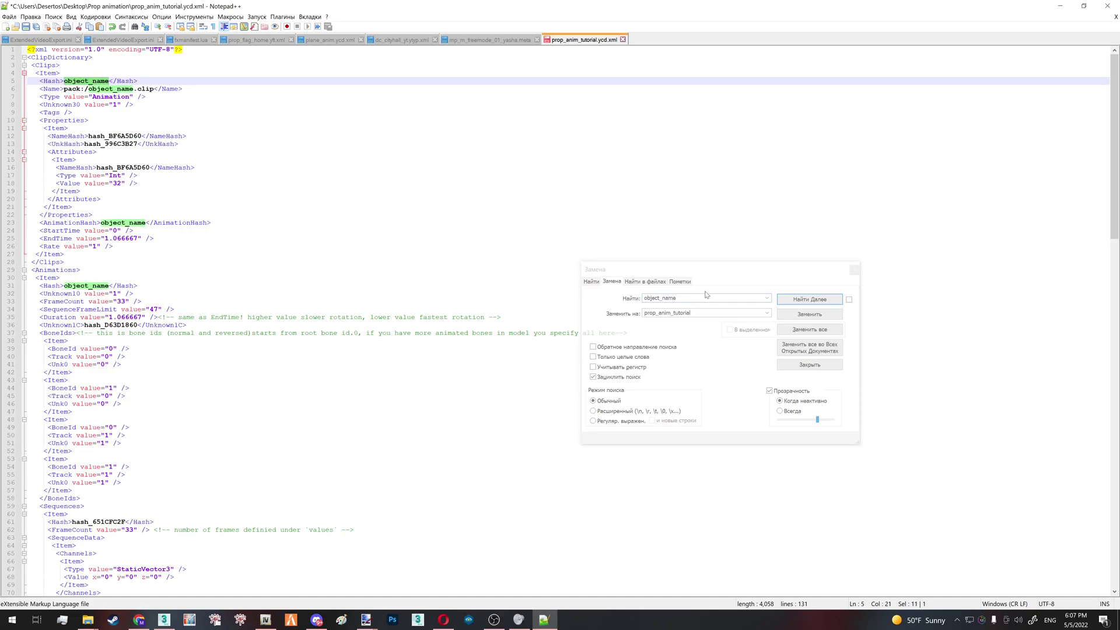
pyautogui.hotkey('ctrl', 'h')
pyautogui.press('Tab')
pyautogui.press('End')
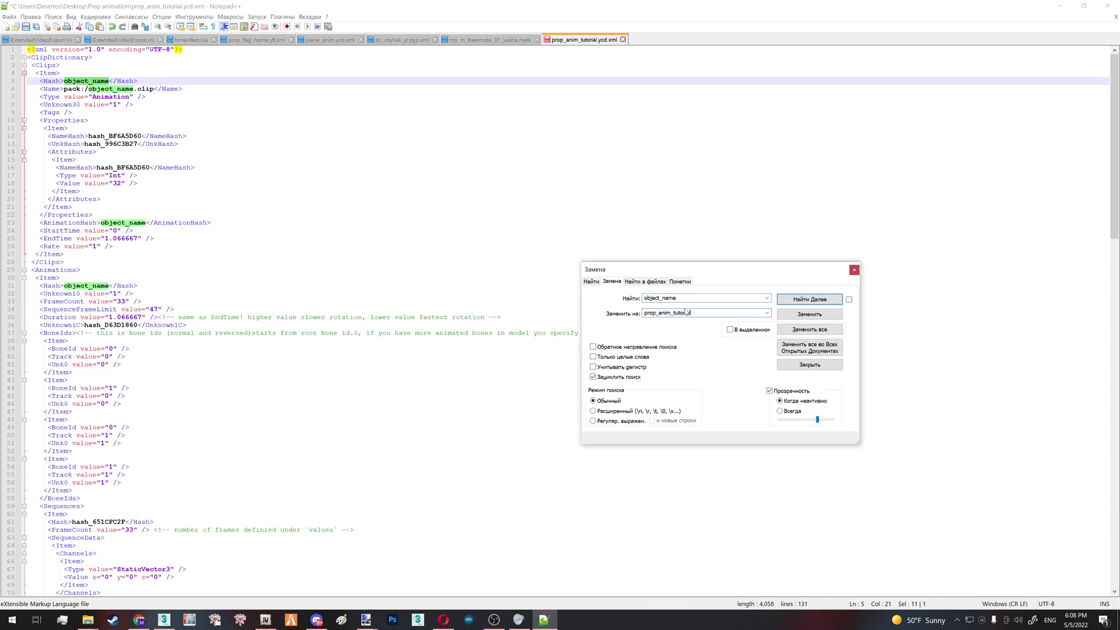
pyautogui.click(824, 330)
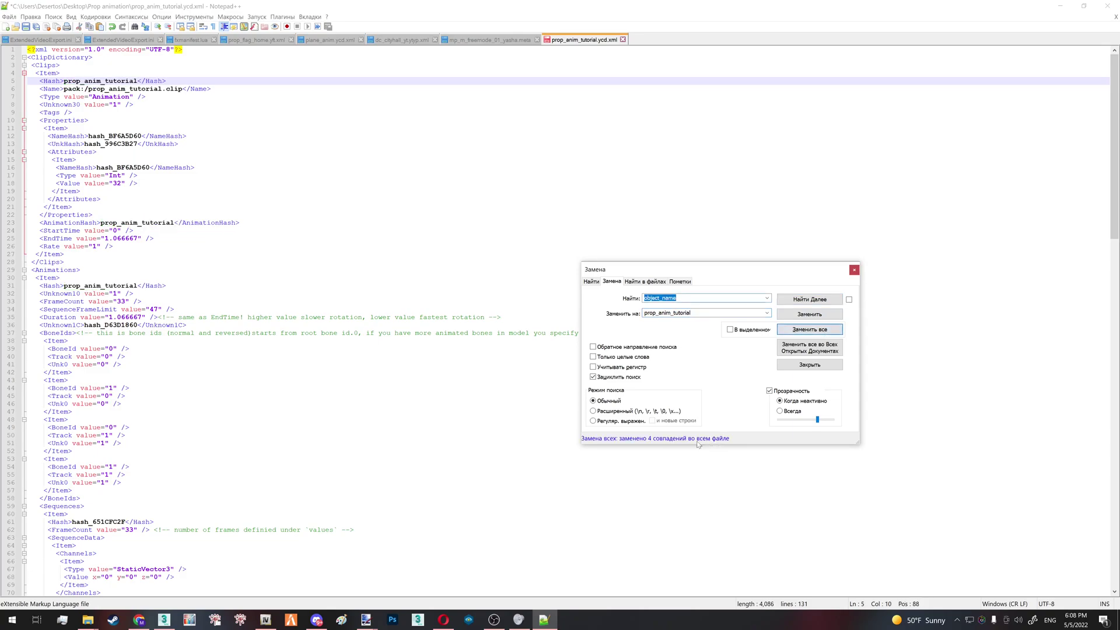
pyautogui.click(855, 271)
pyautogui.click(105, 89)
pyautogui.click(120, 222)
pyautogui.click(96, 285)
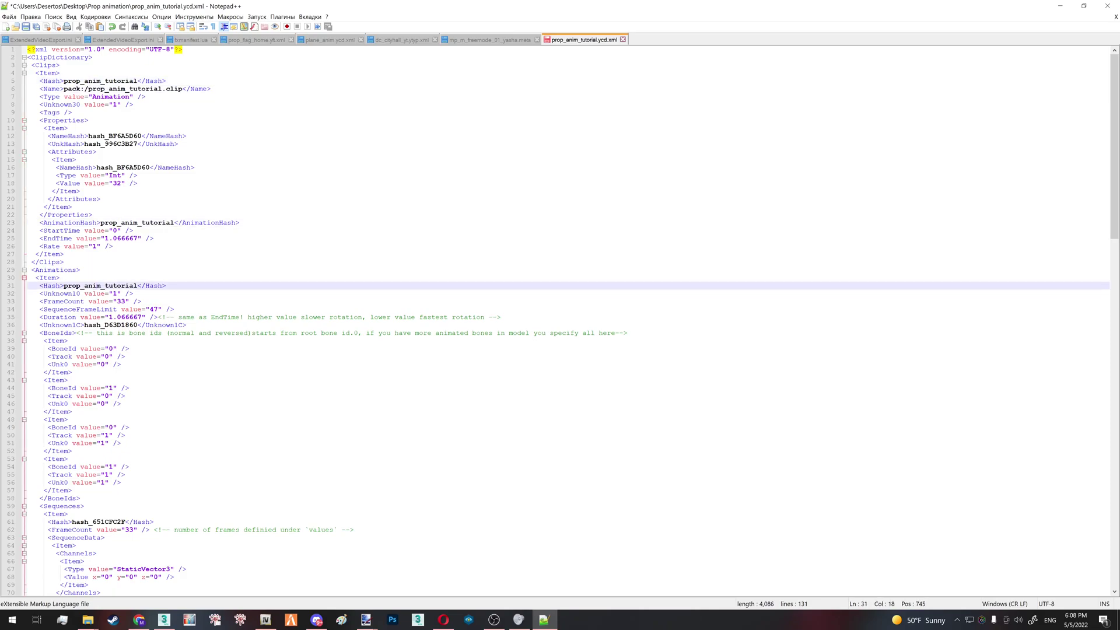
# Step: Switch to 3ds Max, select and zoom to prop_anim_tutorial_high_0 under the bone, and examine its position coordinates
pyautogui.scroll(-5, 560, 321)
pyautogui.scroll(-4, 560, 321)
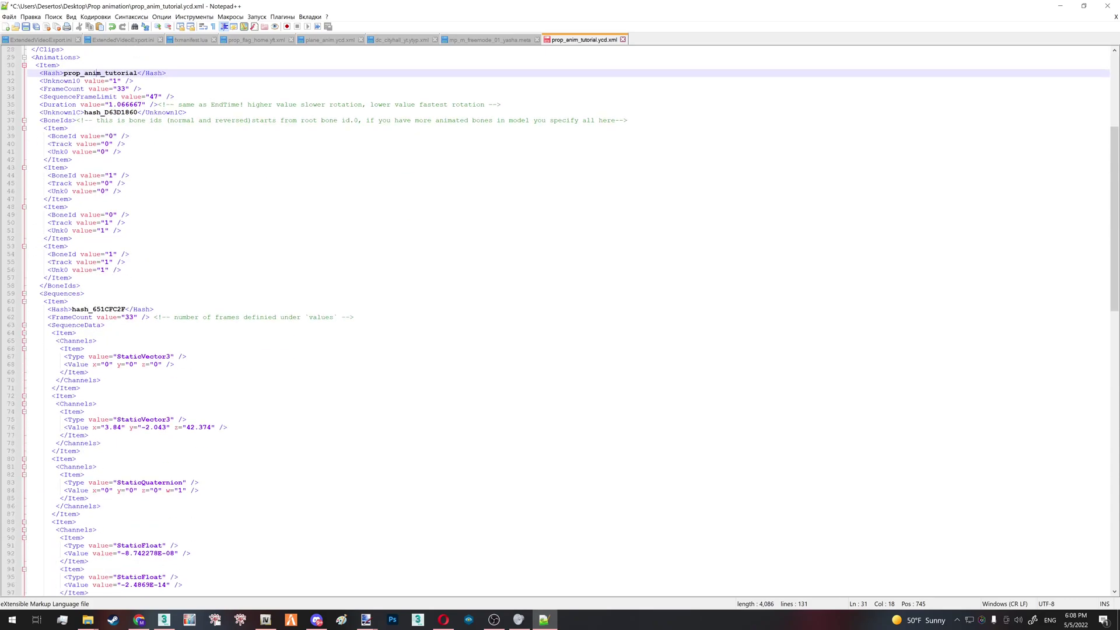
pyautogui.click(163, 619)
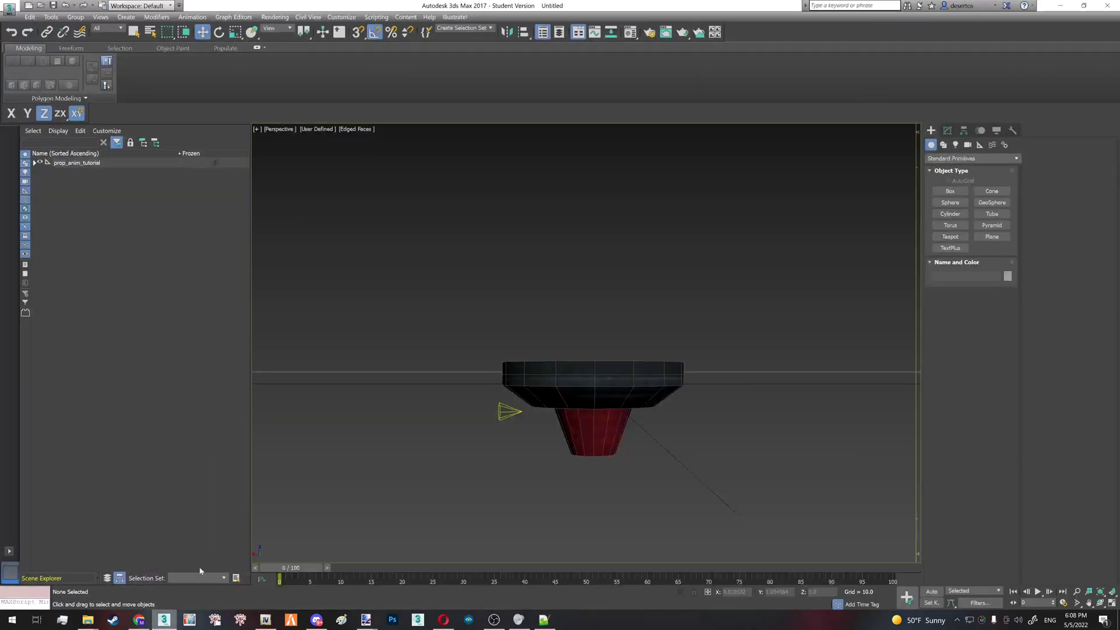
pyautogui.click(802, 189)
pyautogui.click(208, 200)
pyautogui.click(616, 424)
pyautogui.click(616, 424)
pyautogui.press('z')
pyautogui.moveTo(555, 414); pyautogui.dragTo(579, 399, button='middle')
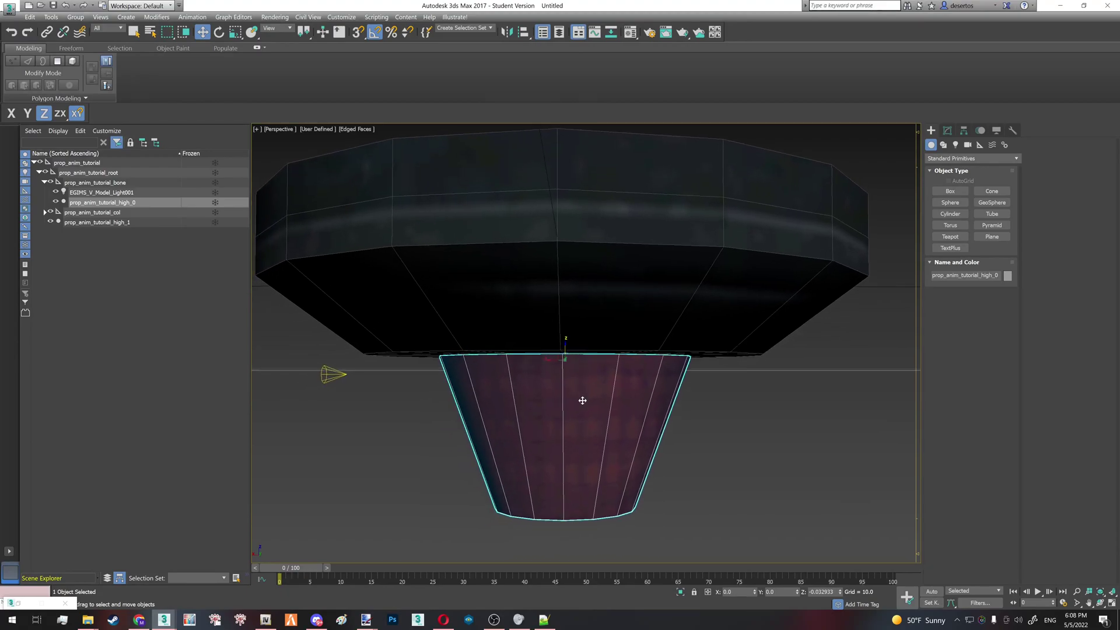
pyautogui.doubleClick(821, 592)
pyautogui.press('Tab')
# Step: Select the prop_anim_tutorial_bone helper and show the viewport in wireframe
pyautogui.click(97, 182)
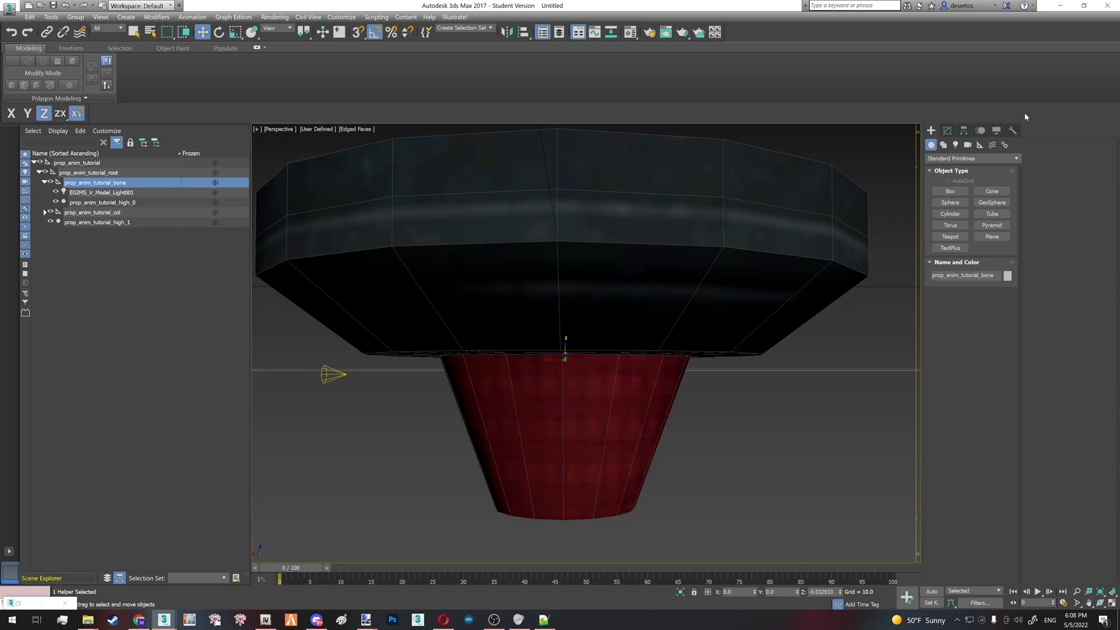
pyautogui.press('F3')
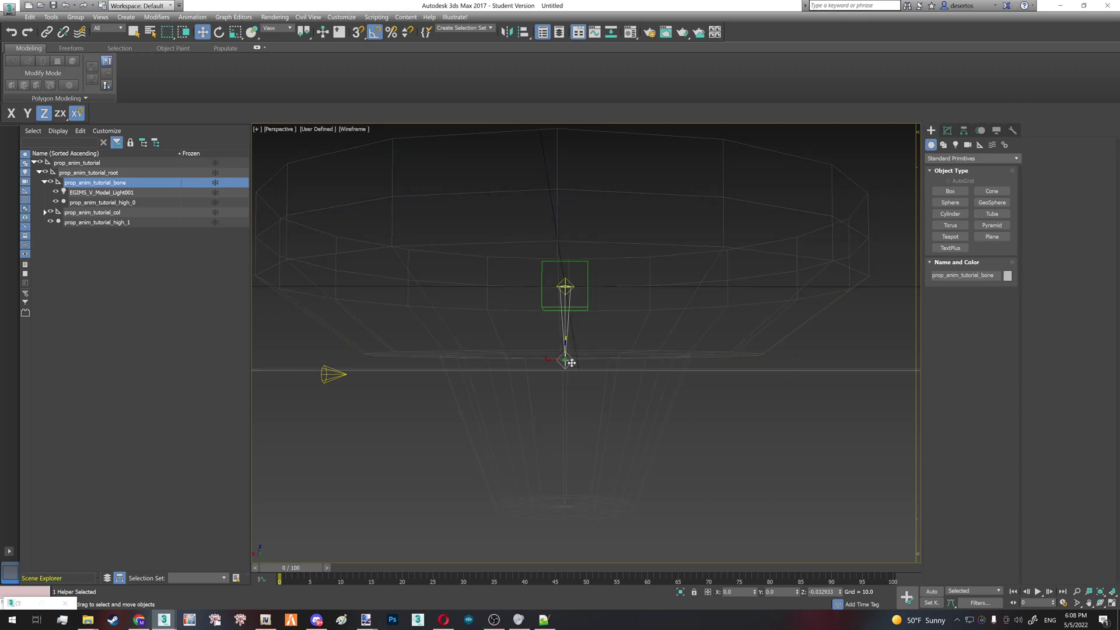
pyautogui.moveTo(570, 363); pyautogui.dragTo(575, 383, button='middle')
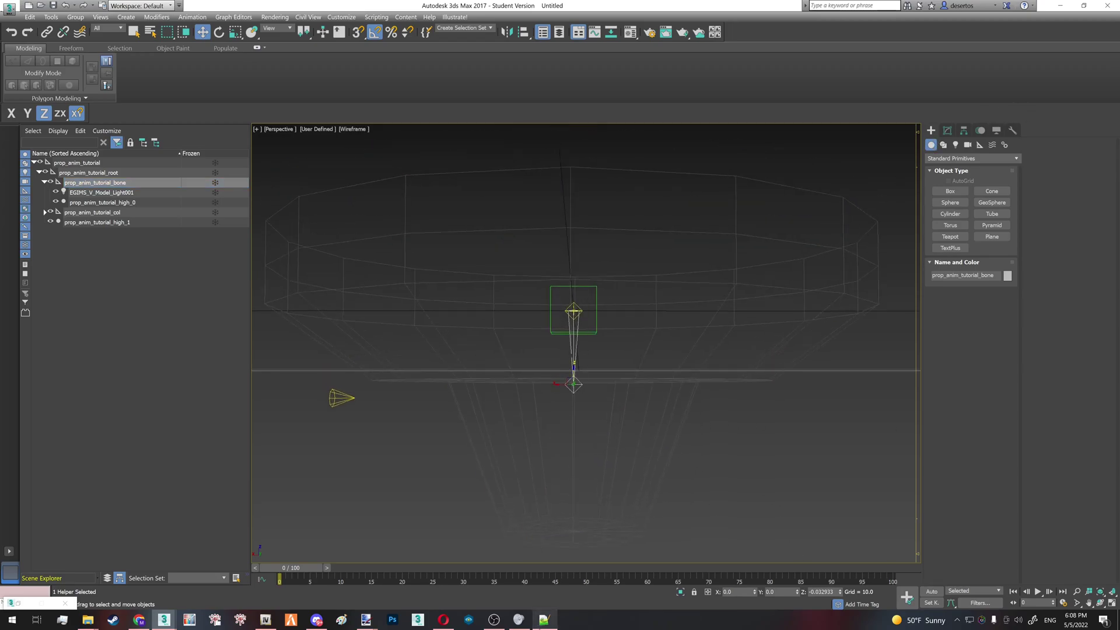
# Step: Check the first StaticVector3 item in Notepad++, copy the bone's Z coordinate in 3ds Max, and return to the code
pyautogui.click(546, 619)
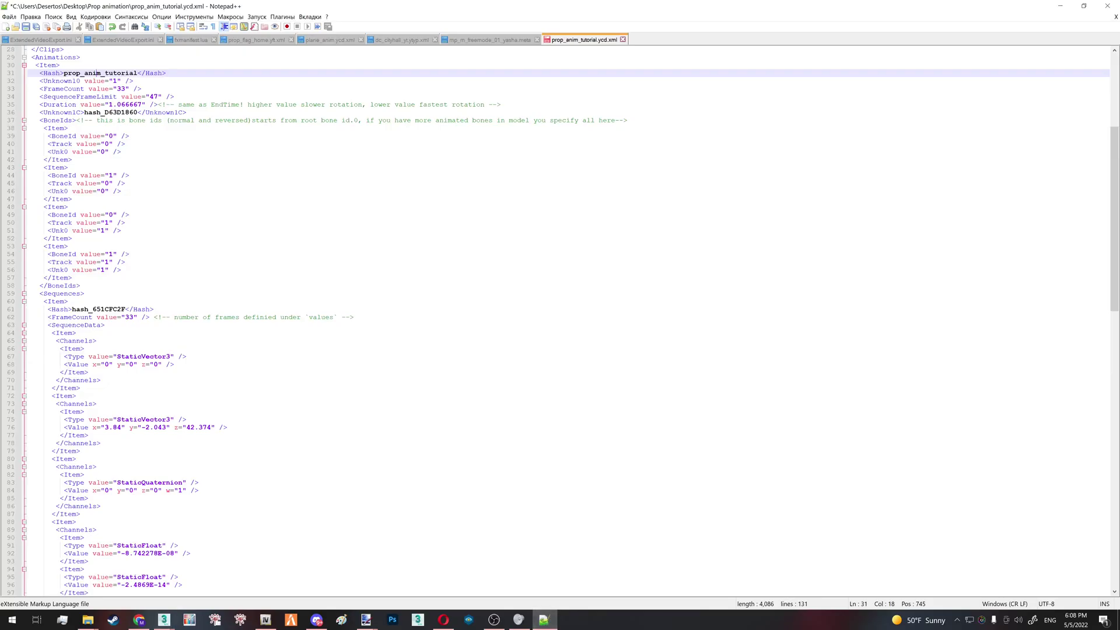
pyautogui.click(155, 364)
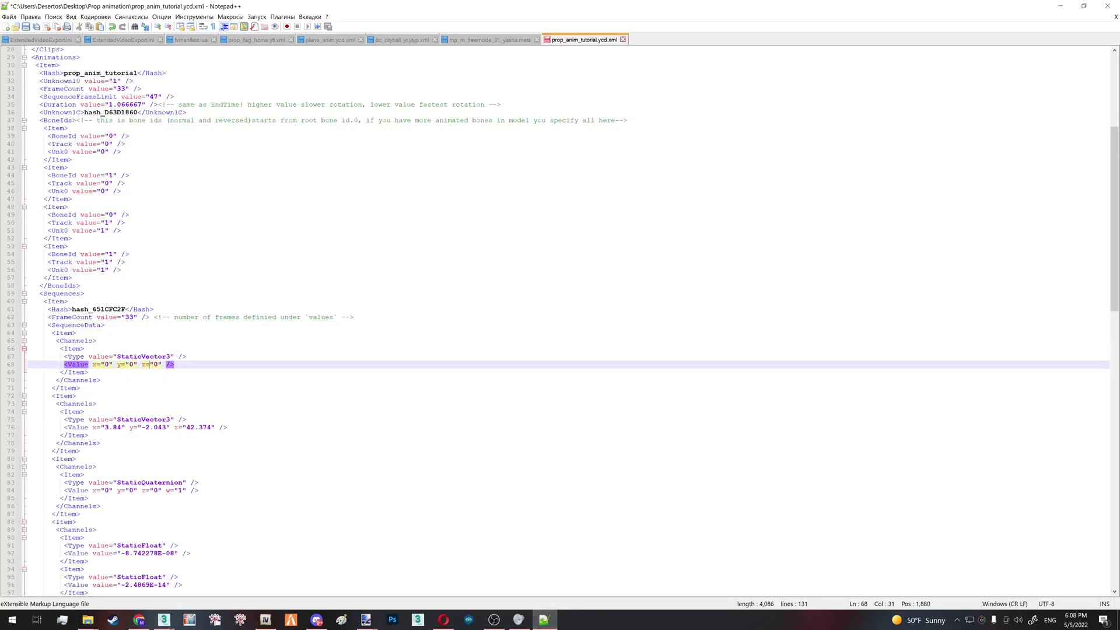
pyautogui.click(1060, 5)
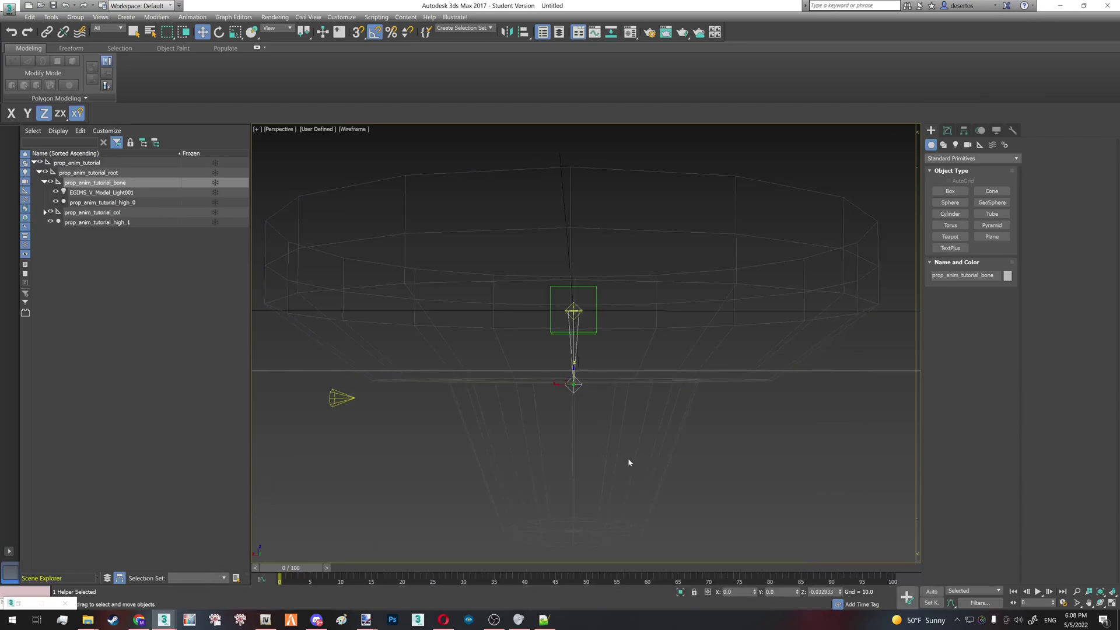
pyautogui.click(823, 591)
pyautogui.hotkey('ctrl', 'c')
pyautogui.press('Tab')
pyautogui.press('Tab')
pyautogui.click(791, 466)
pyautogui.click(544, 619)
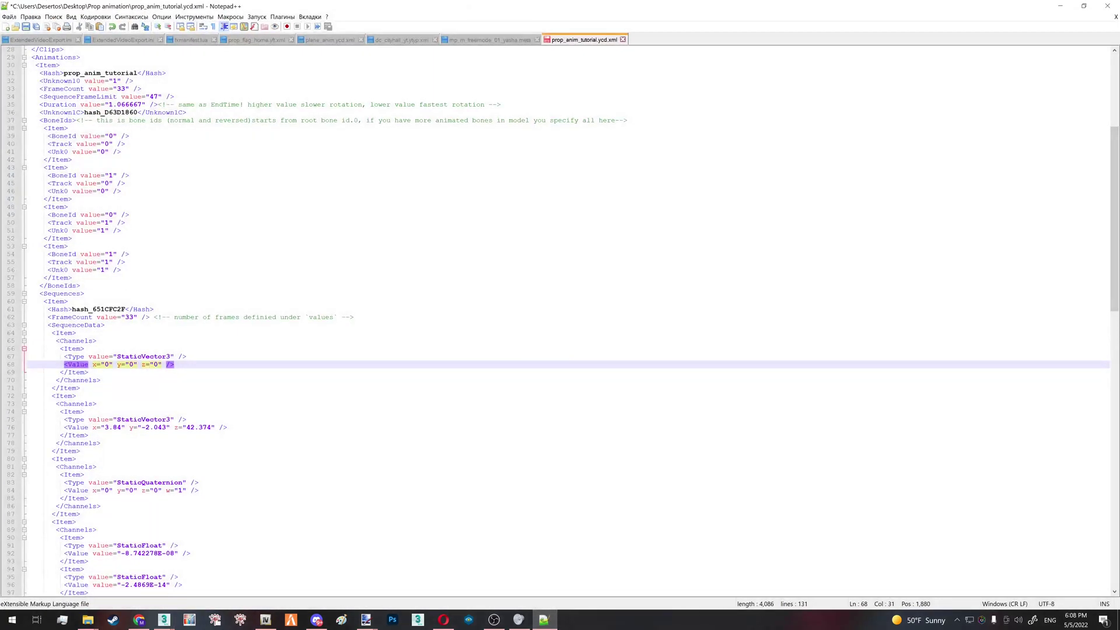
# Step: Set the second StaticVector3 value to x 0 and y 0, and paste the bone's copied Z coordinate as z
pyautogui.moveTo(109, 356); pyautogui.dragTo(175, 365)
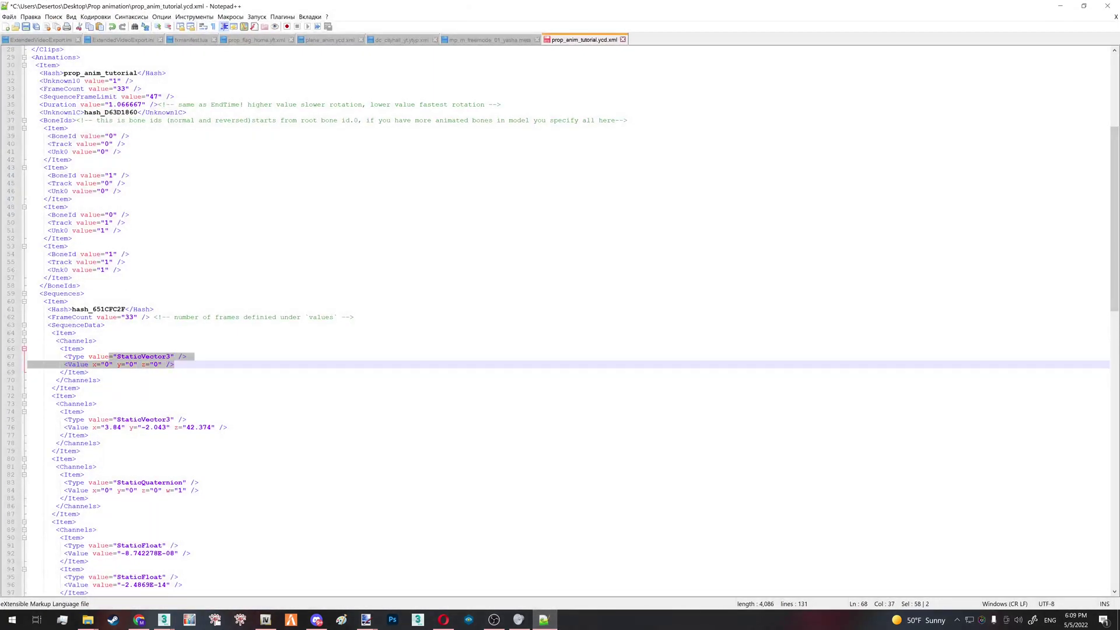
pyautogui.click(107, 428)
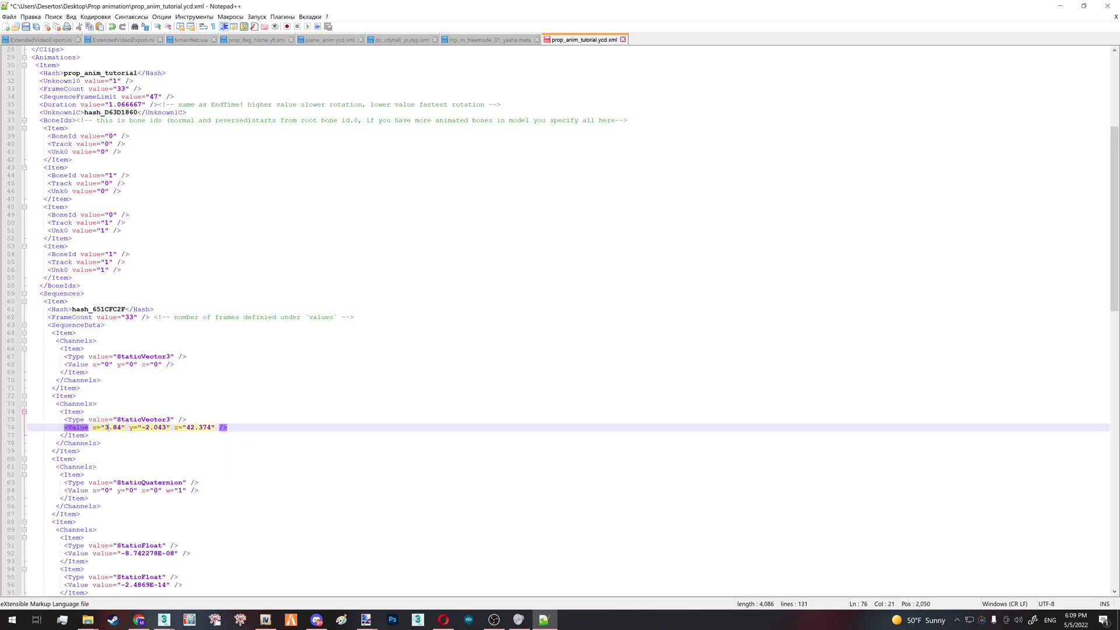
pyautogui.moveTo(122, 427); pyautogui.dragTo(104, 427)
pyautogui.write('0')
pyautogui.moveTo(155, 427)
pyautogui.mouseDown()
pyautogui.moveTo(129, 428)
pyautogui.moveTo(154, 427)
pyautogui.mouseUp()
pyautogui.write('0')
pyautogui.hotkey('ctrl', 'v')
# Step: Examine the FrameCount and SequenceFrameLimit values, and compare EndTime with Duration and its comment
pyautogui.scroll(9, 560, 321)
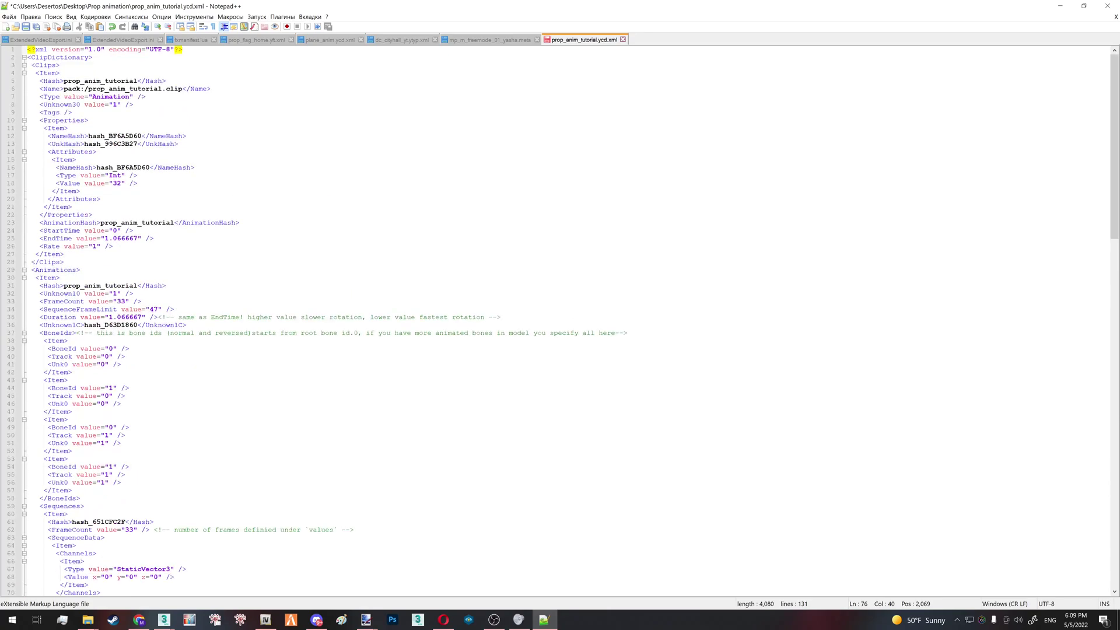
pyautogui.moveTo(121, 302); pyautogui.dragTo(158, 310)
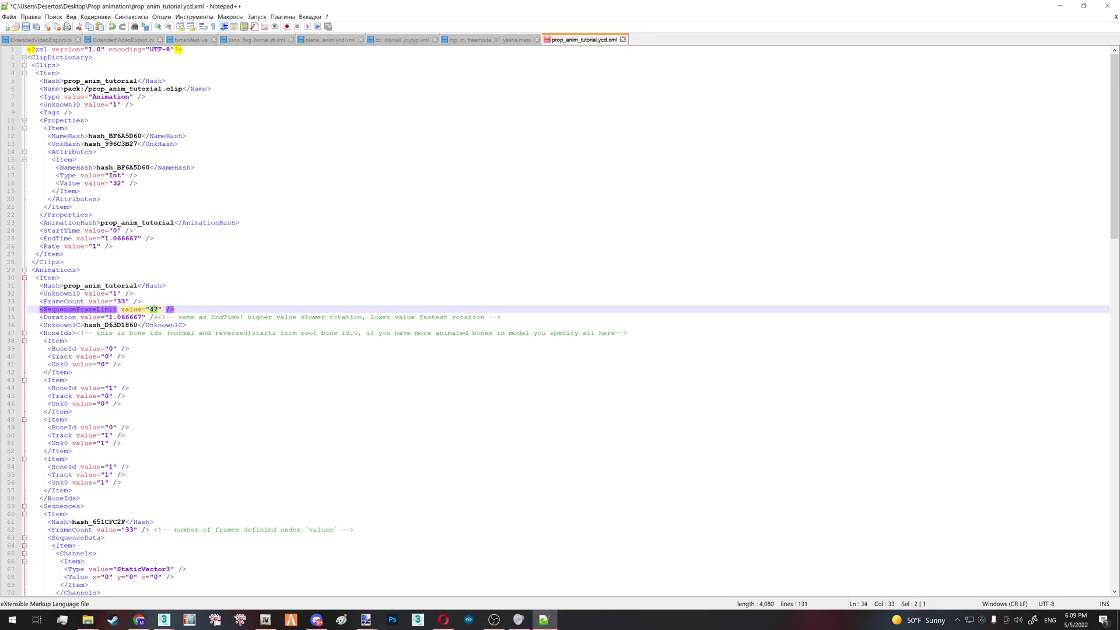
pyautogui.click(174, 310)
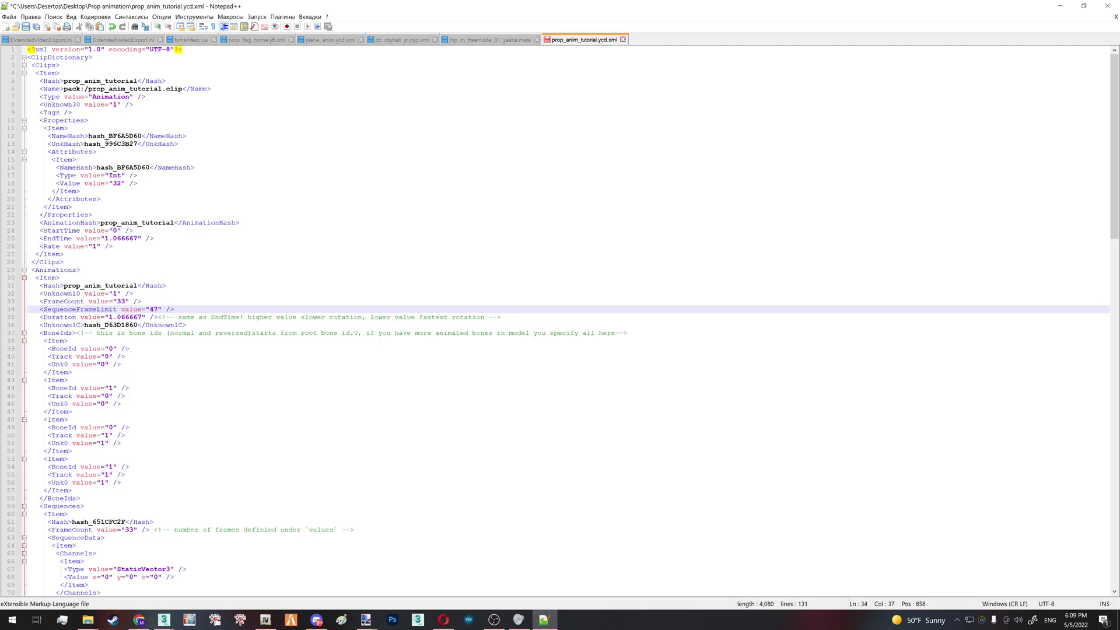
pyautogui.hotkey('shift', 'Up')
pyautogui.hotkey('shift', 'Home')
pyautogui.hotkey('shift', 'Home')
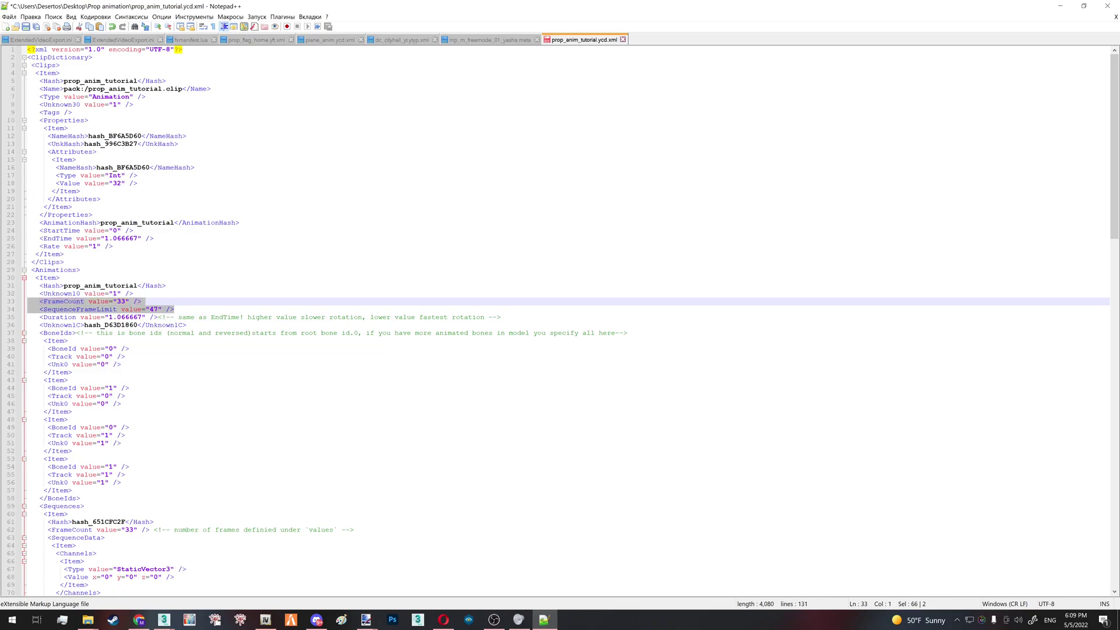
pyautogui.hotkey('shift', 'Home')
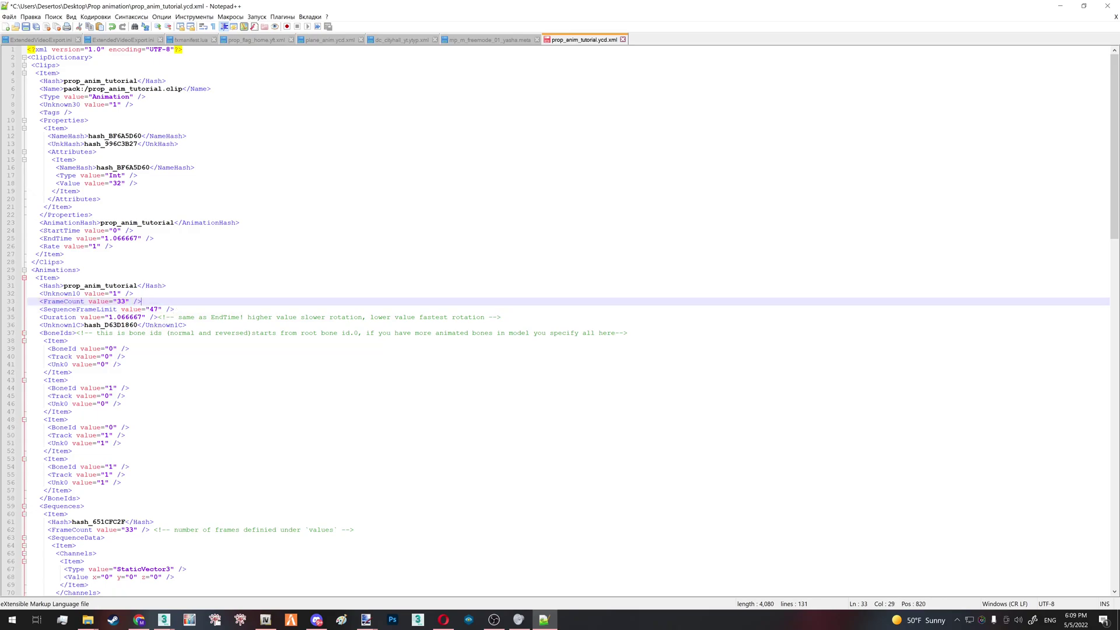
pyautogui.click(134, 293)
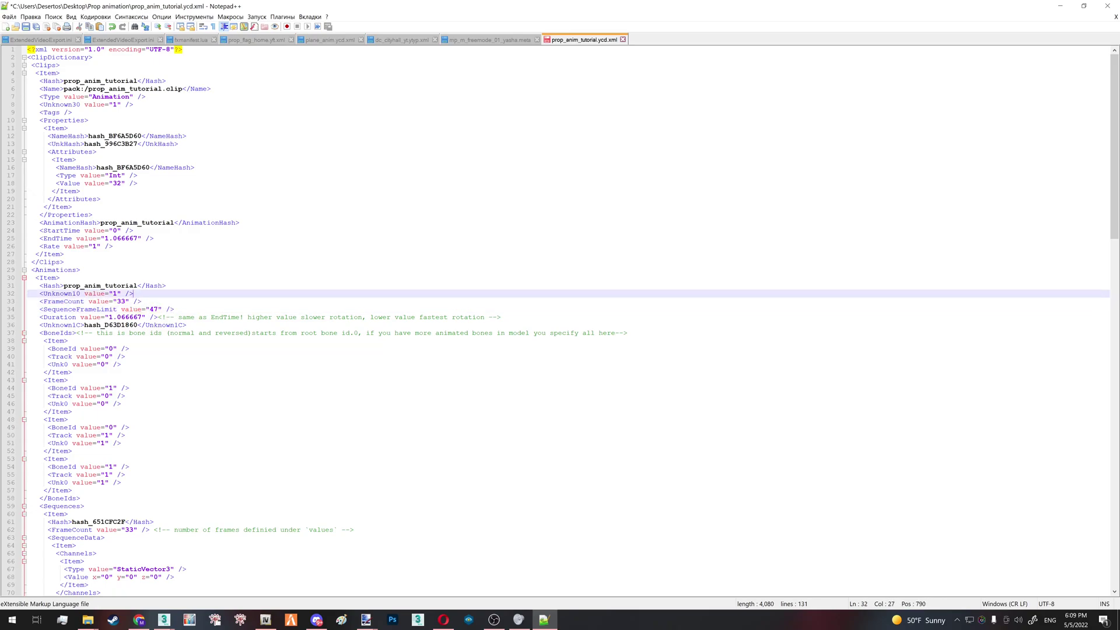
pyautogui.doubleClick(107, 238)
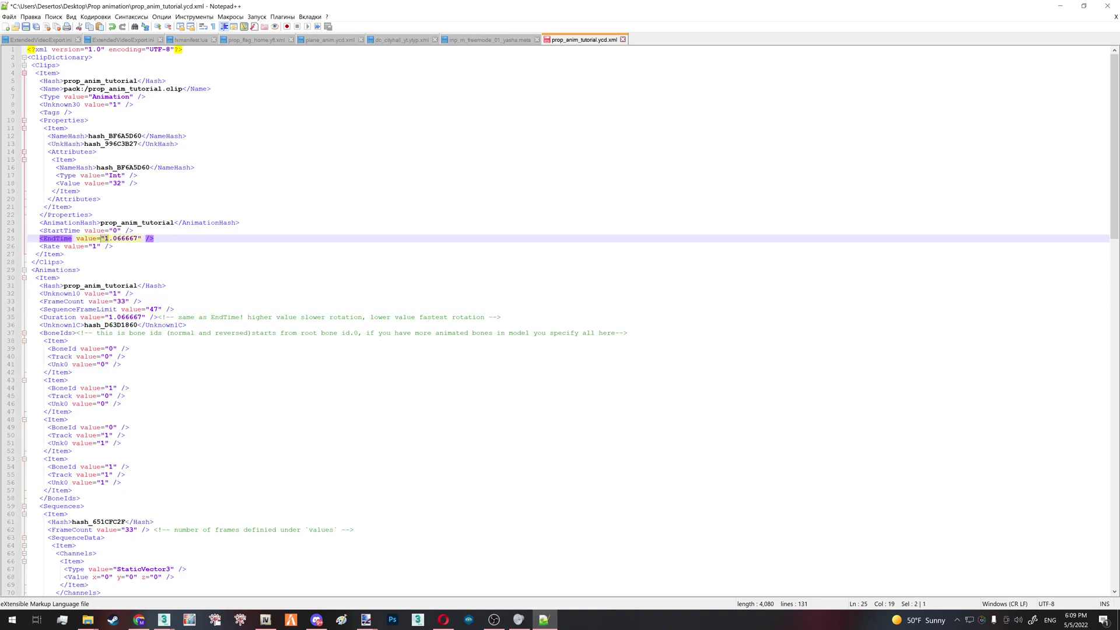
pyautogui.moveTo(113, 317); pyautogui.dragTo(109, 318)
pyautogui.moveTo(179, 317); pyautogui.dragTo(240, 317)
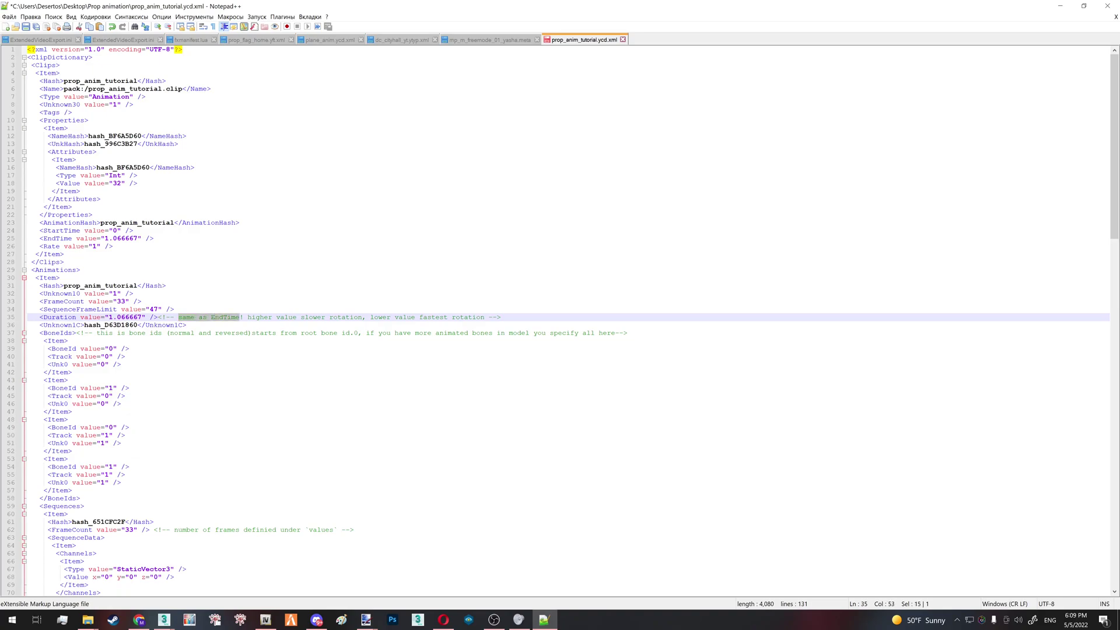
pyautogui.click(129, 349)
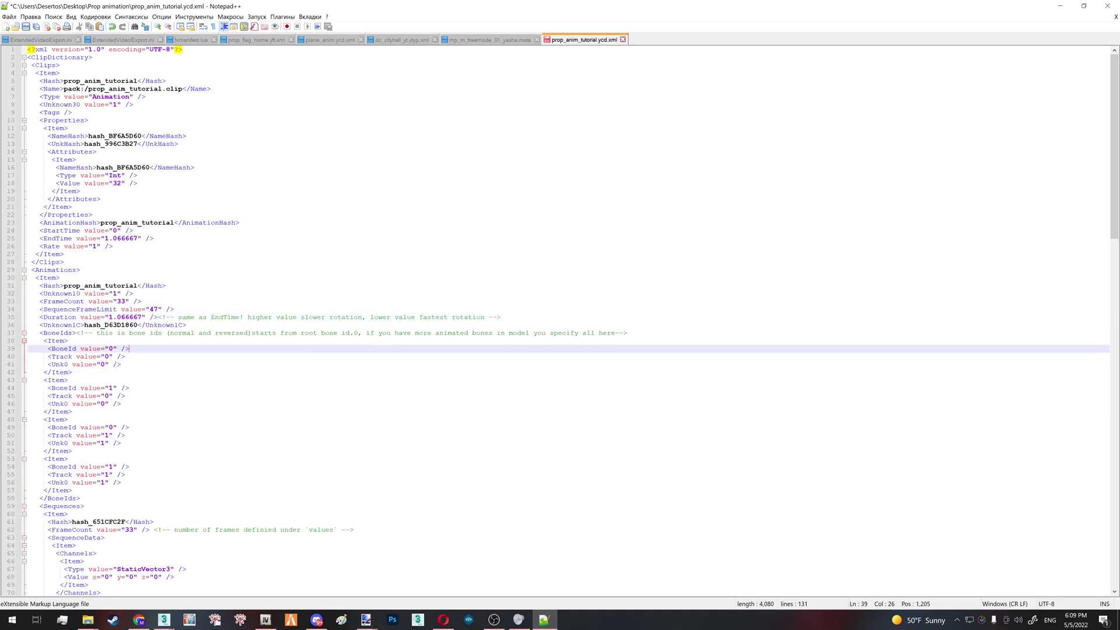
# Step: Set both the Duration and EndTime values to 5.066667 and save the file
pyautogui.moveTo(113, 318); pyautogui.dragTo(109, 318)
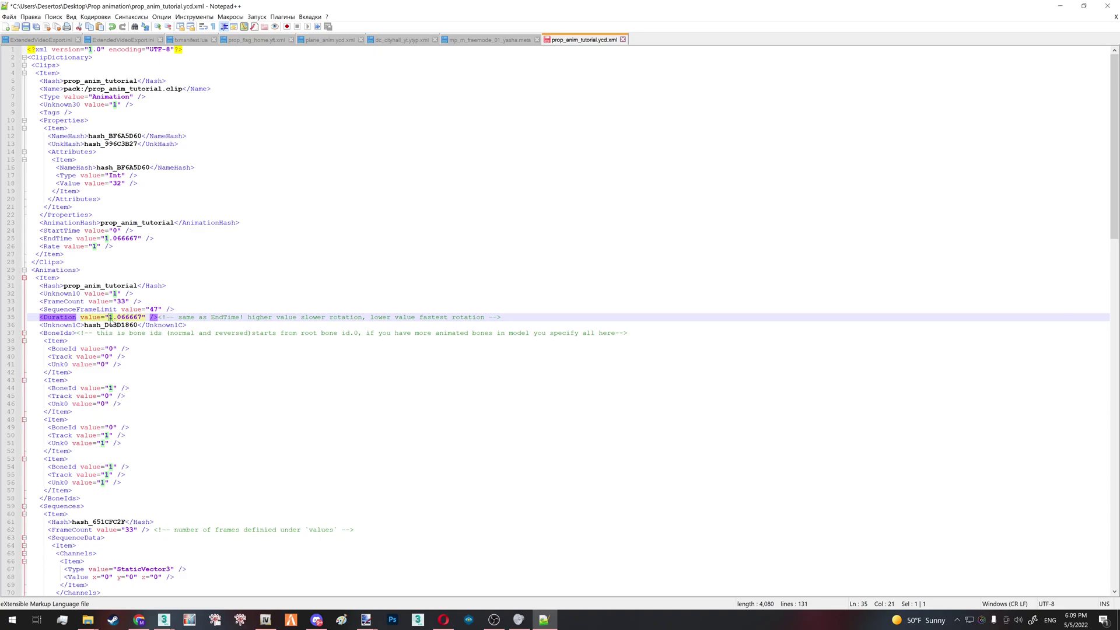
pyautogui.write('5')
pyautogui.click(105, 238)
pyautogui.hotkey('shift', 'Right')
pyautogui.write('5')
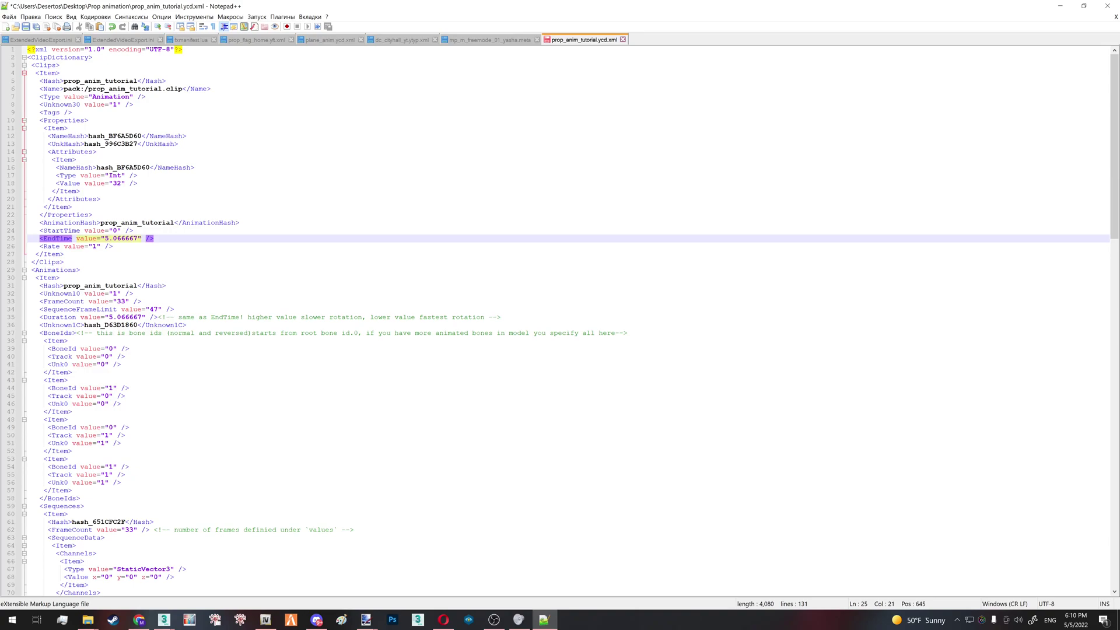
pyautogui.hotkey('ctrl', 's')
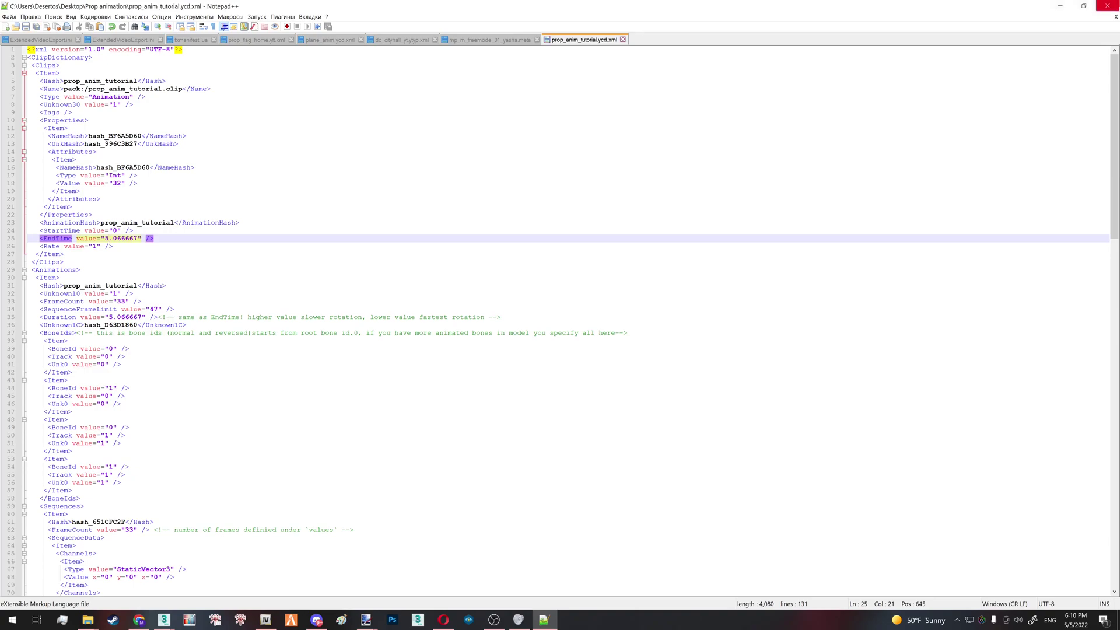
# Step: Close Notepad++ and switch to the CodeWalker RPF Explorer
pyautogui.click(1106, 6)
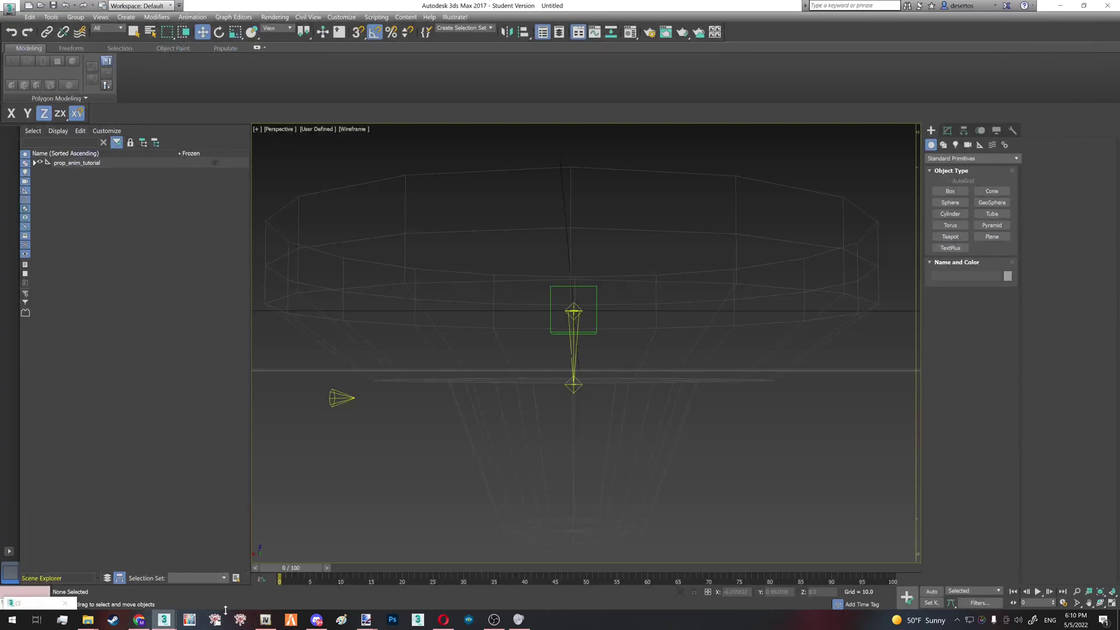
pyautogui.click(221, 617)
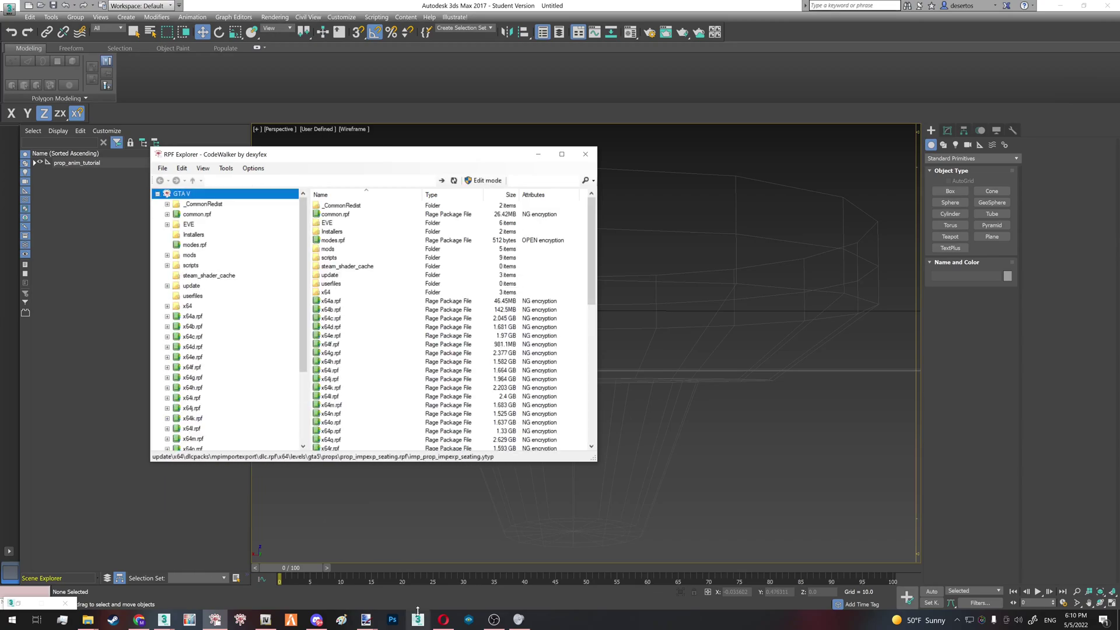
# Step: Switch to Discord and view the releases channel of the CodeWalker server
pyautogui.hotkey('alt', 'Tab')
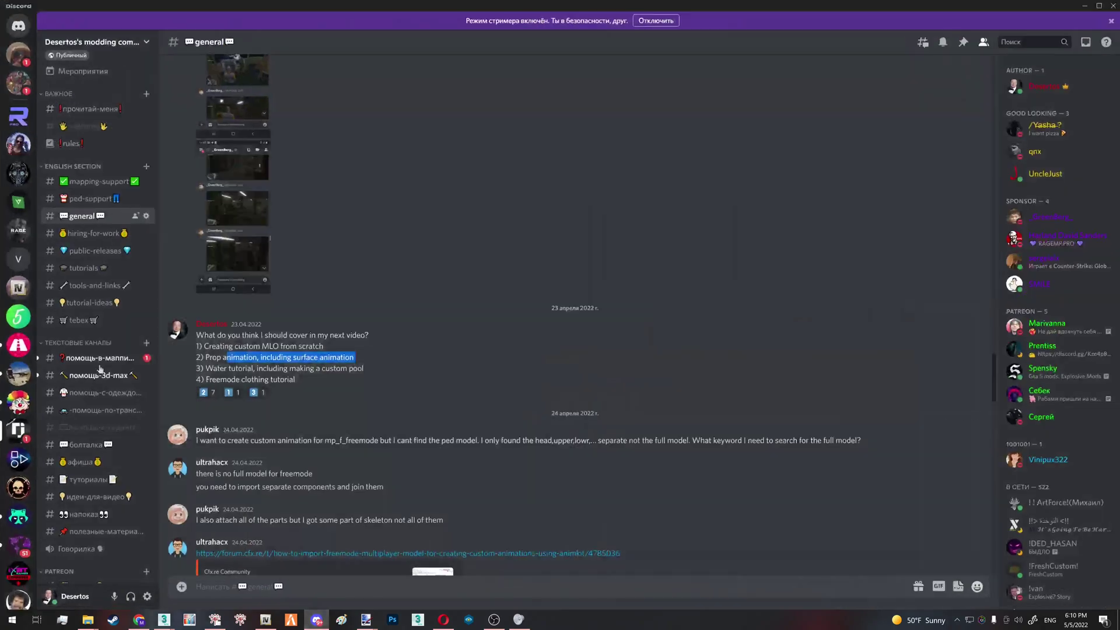
pyautogui.click(20, 373)
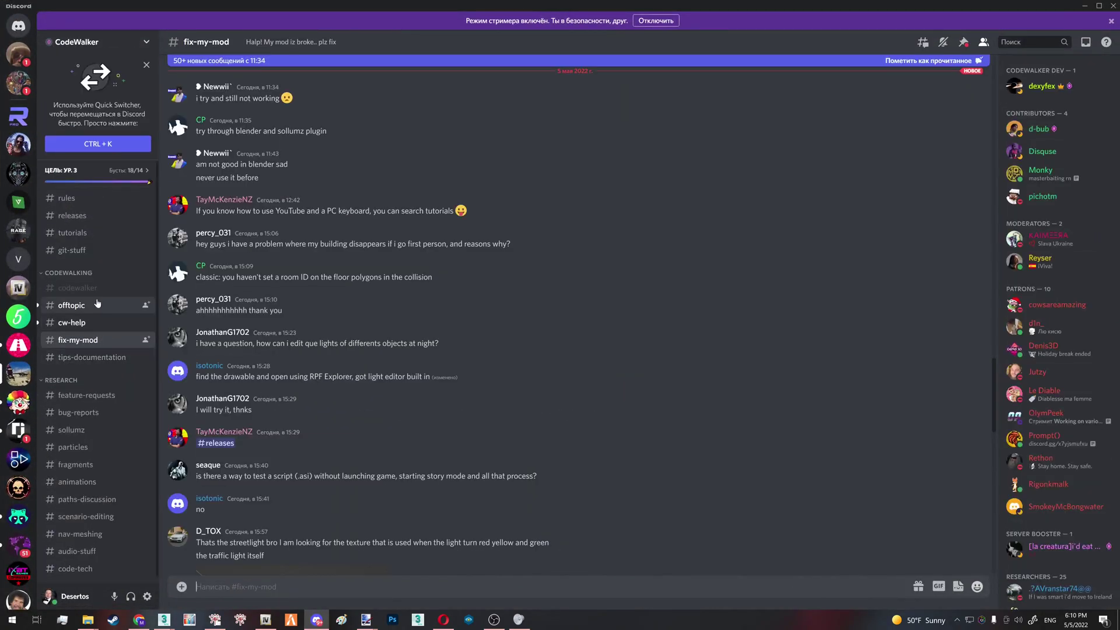
pyautogui.click(84, 220)
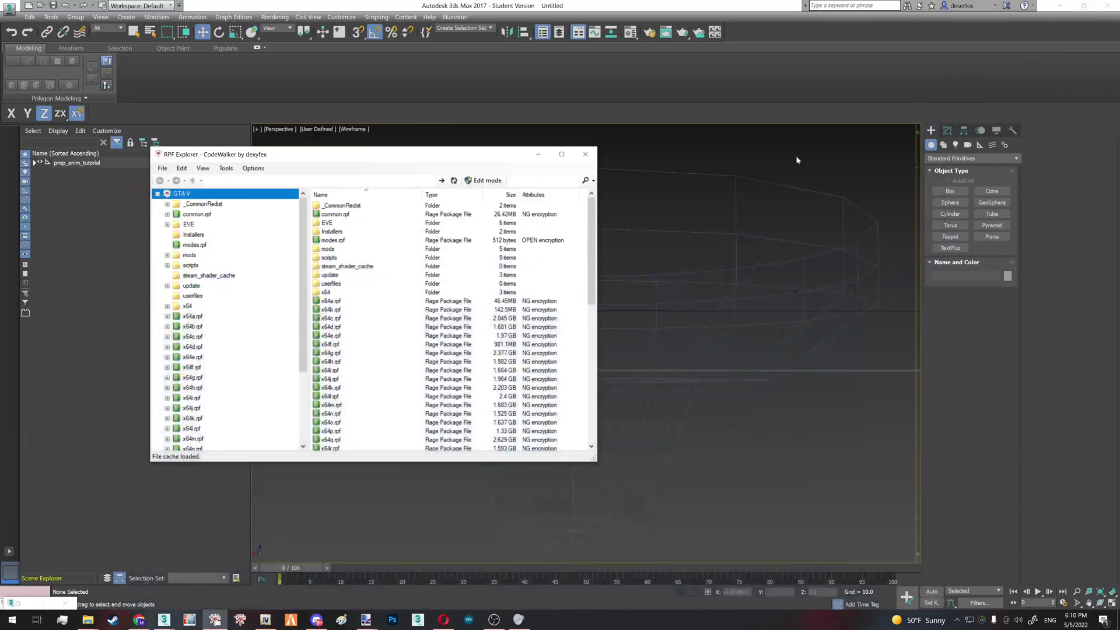
# Step: In RPF Explorer, open the x64 folder inside mods\dlc.rpf and enable edit mode
pyautogui.click(199, 257)
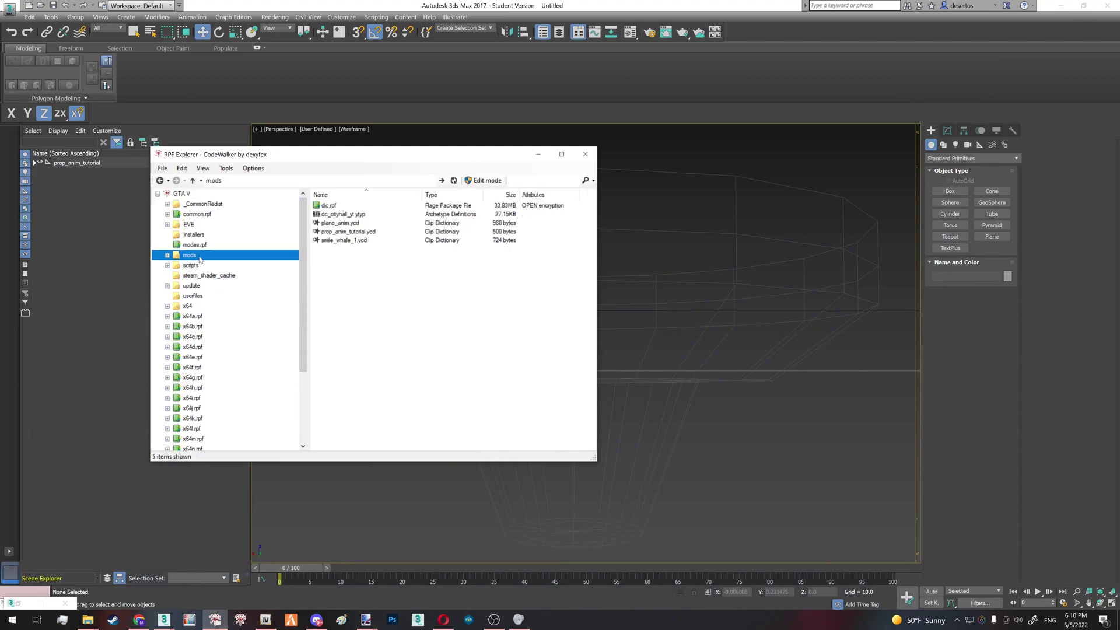
pyautogui.click(201, 266)
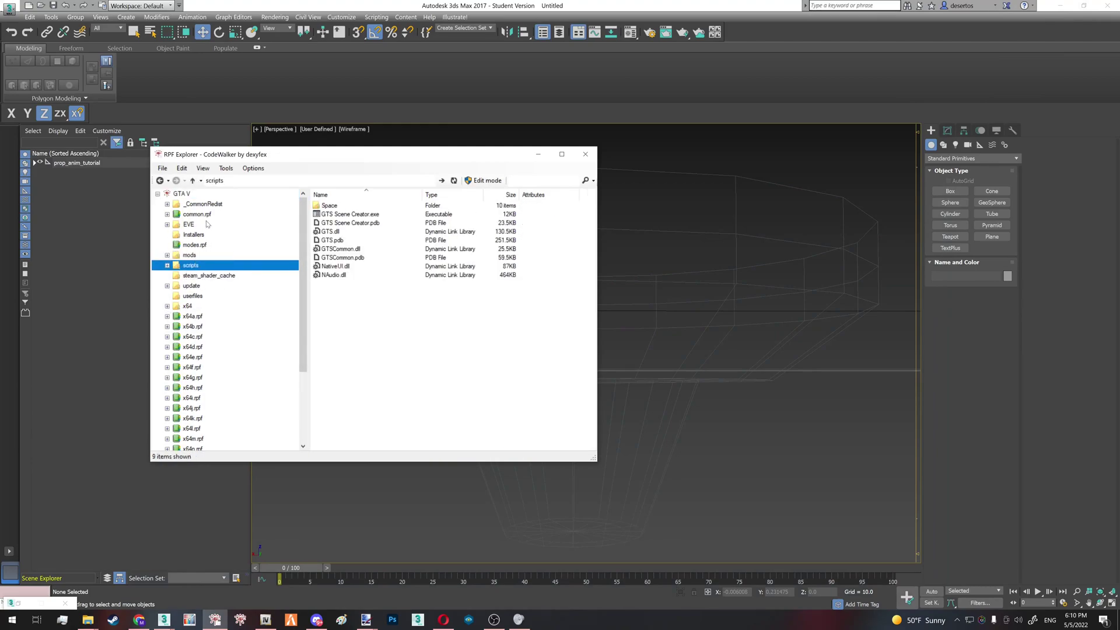
pyautogui.click(167, 254)
pyautogui.click(178, 266)
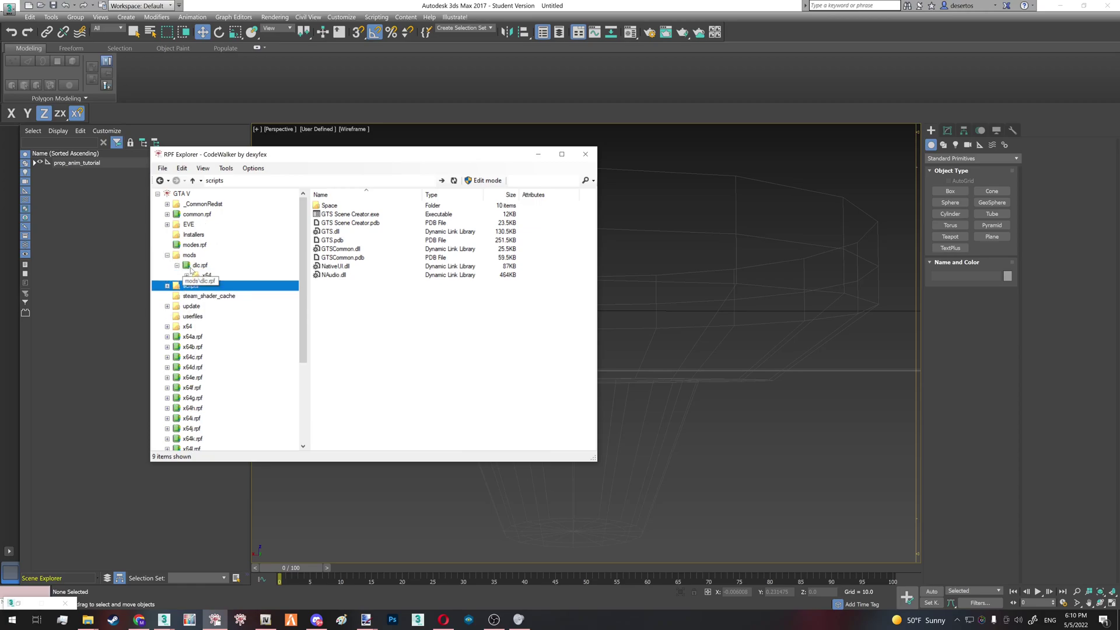
pyautogui.click(193, 267)
pyautogui.click(205, 275)
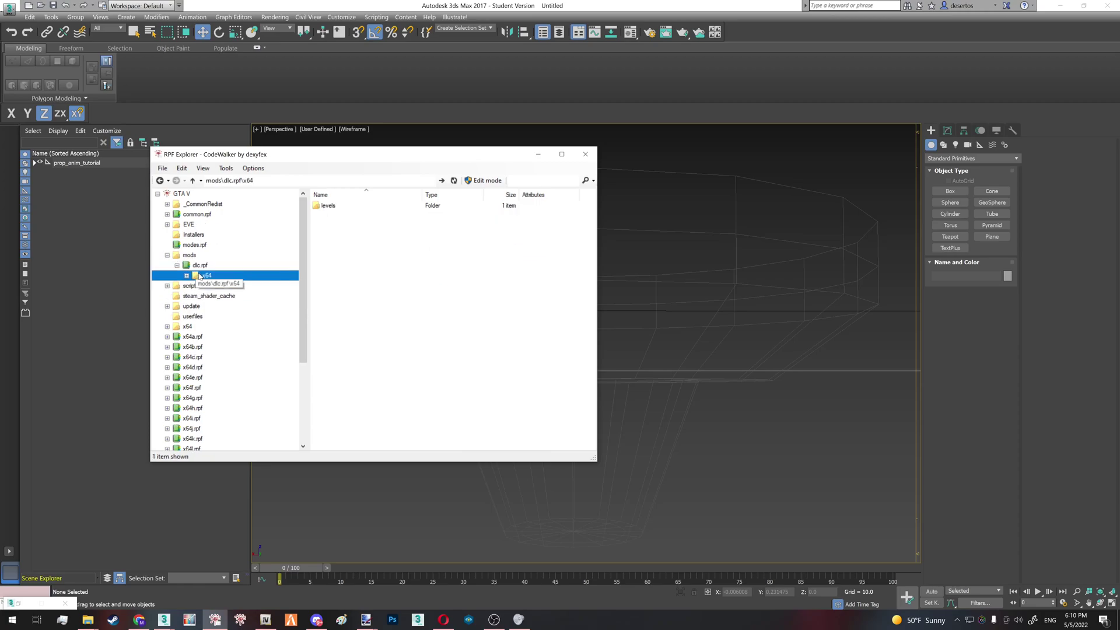
pyautogui.click(476, 181)
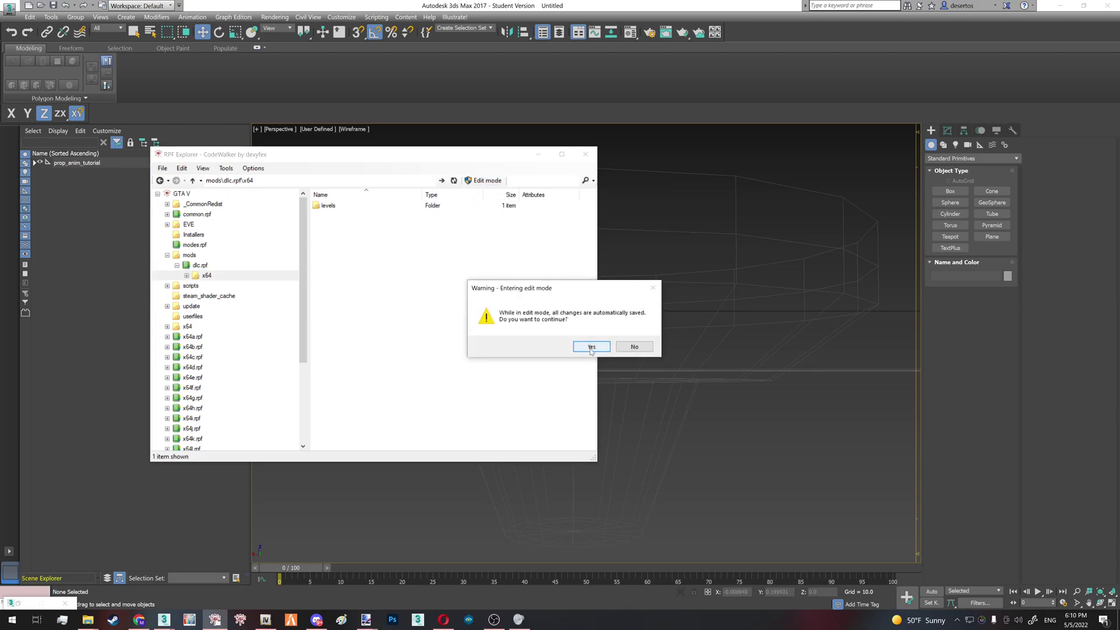
pyautogui.click(591, 348)
# Step: Open the Prop animation folder in File Explorer, copy its path, and arrange its window beside RPF Explorer
pyautogui.moveTo(86, 621)
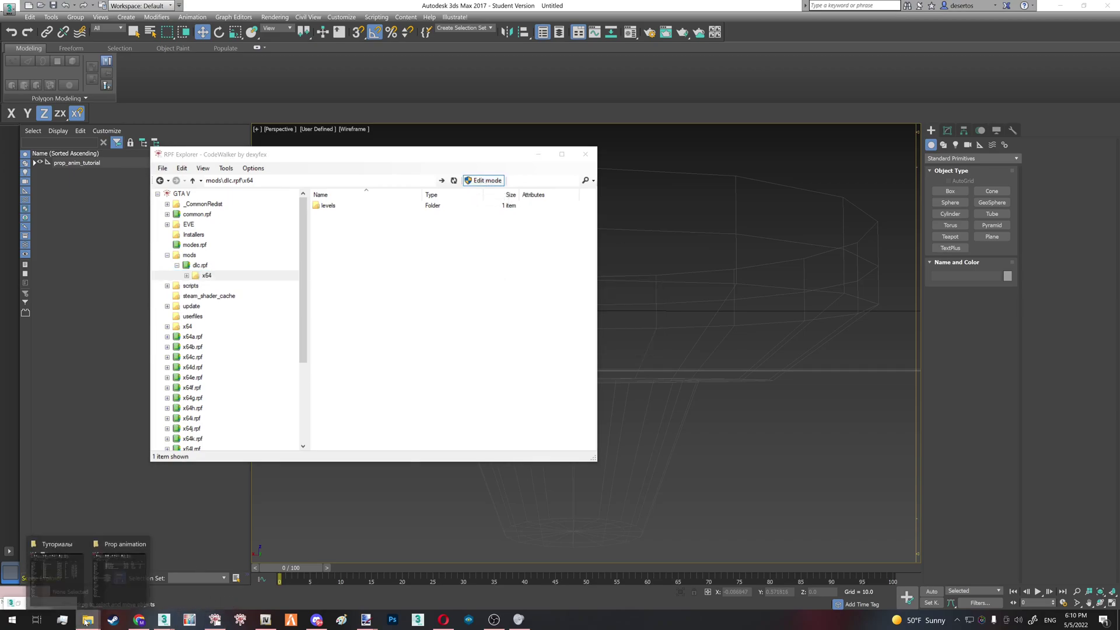
pyautogui.click(120, 562)
pyautogui.click(400, 113)
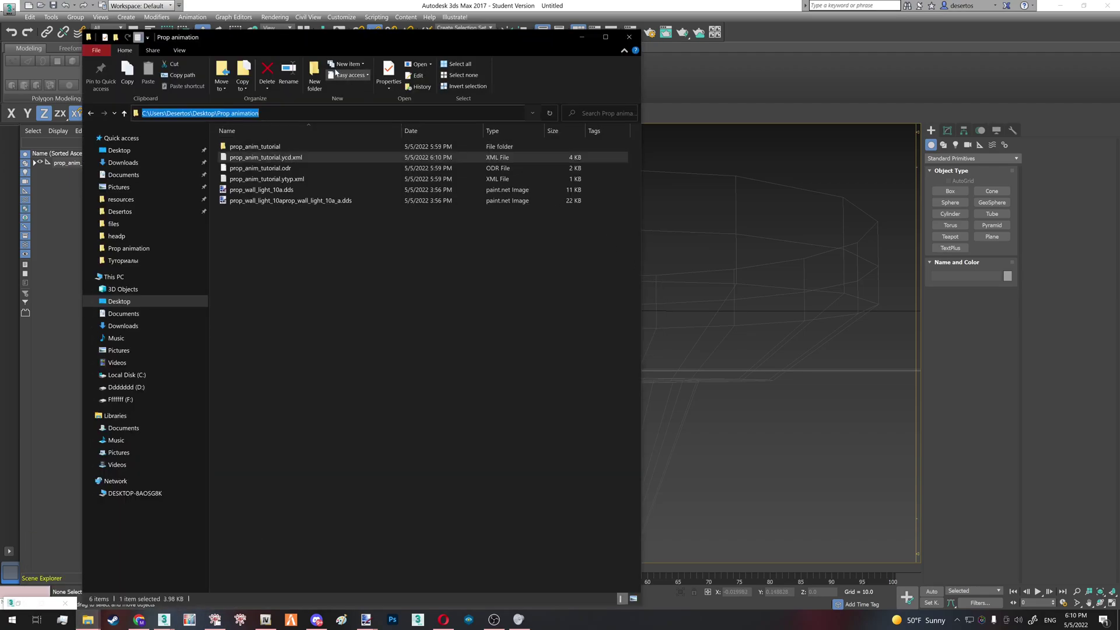
pyautogui.moveTo(312, 41); pyautogui.dragTo(822, 111)
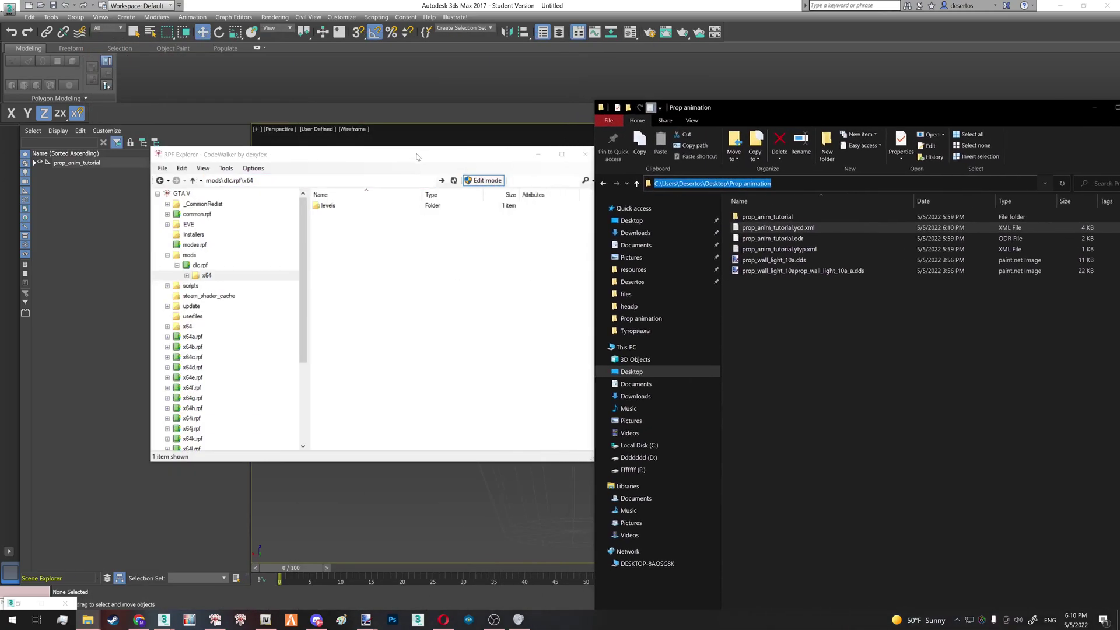
pyautogui.moveTo(417, 159); pyautogui.dragTo(310, 161)
# Step: Import prop_anim_tutorial.ycd.xml as XML into the x64 folder and copy the resulting prop_anim_tutorial.ycd into the Prop animation folder
pyautogui.rightClick(266, 294)
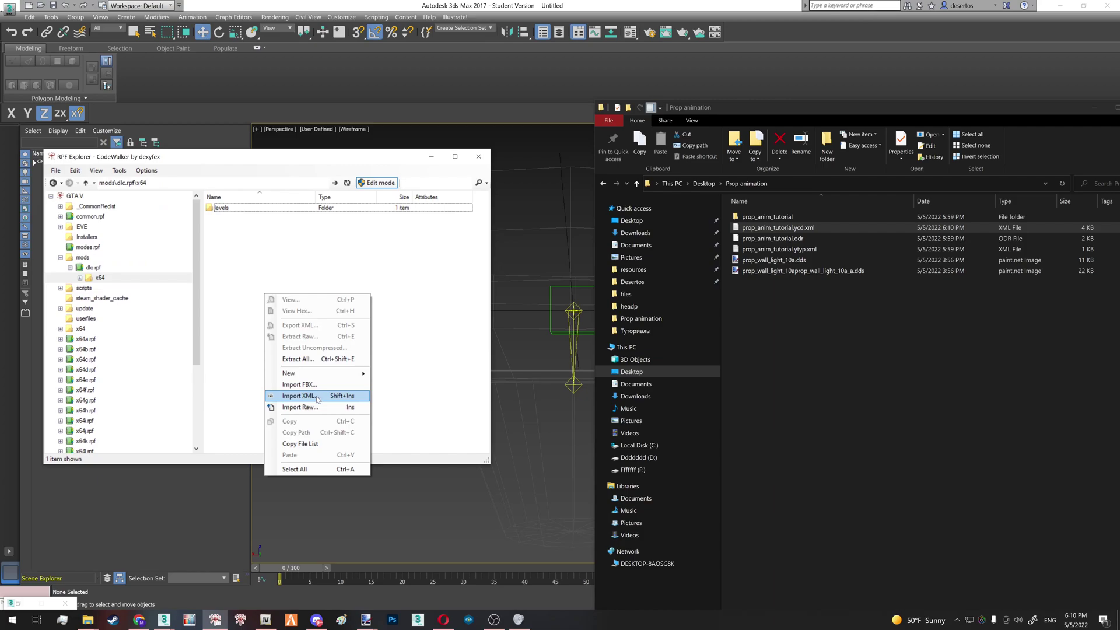
pyautogui.click(319, 396)
pyautogui.click(332, 188)
pyautogui.press('Return')
pyautogui.click(303, 191)
pyautogui.hotkey('ctrl', 'c')
pyautogui.click(334, 221)
pyautogui.click(221, 250)
pyautogui.click(515, 448)
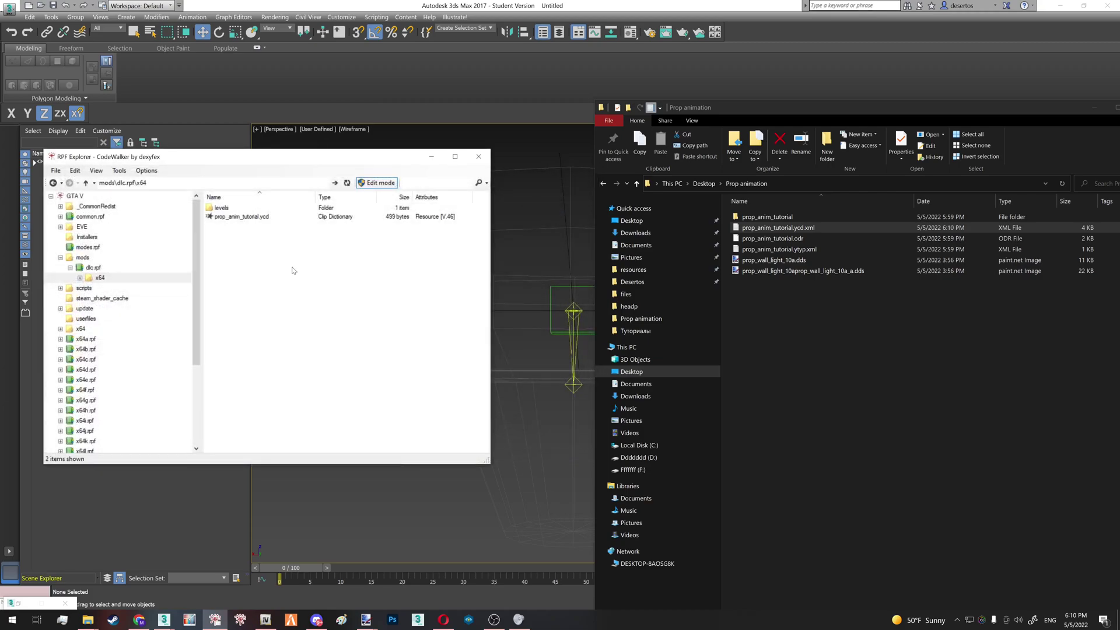
pyautogui.click(259, 217)
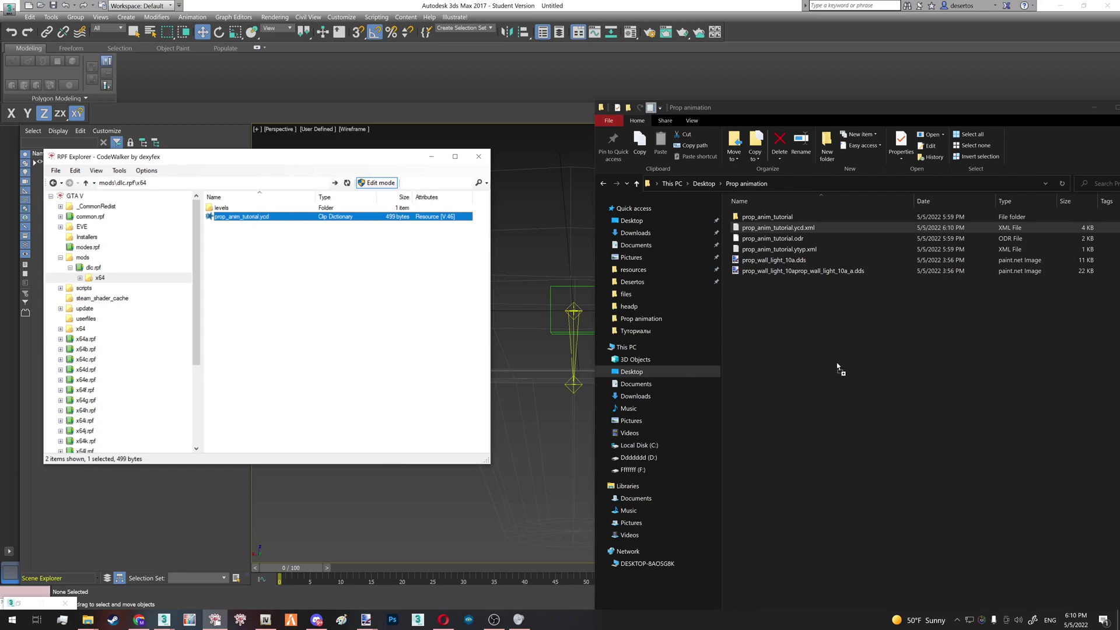
pyautogui.moveTo(834, 367); pyautogui.dragTo(834, 368)
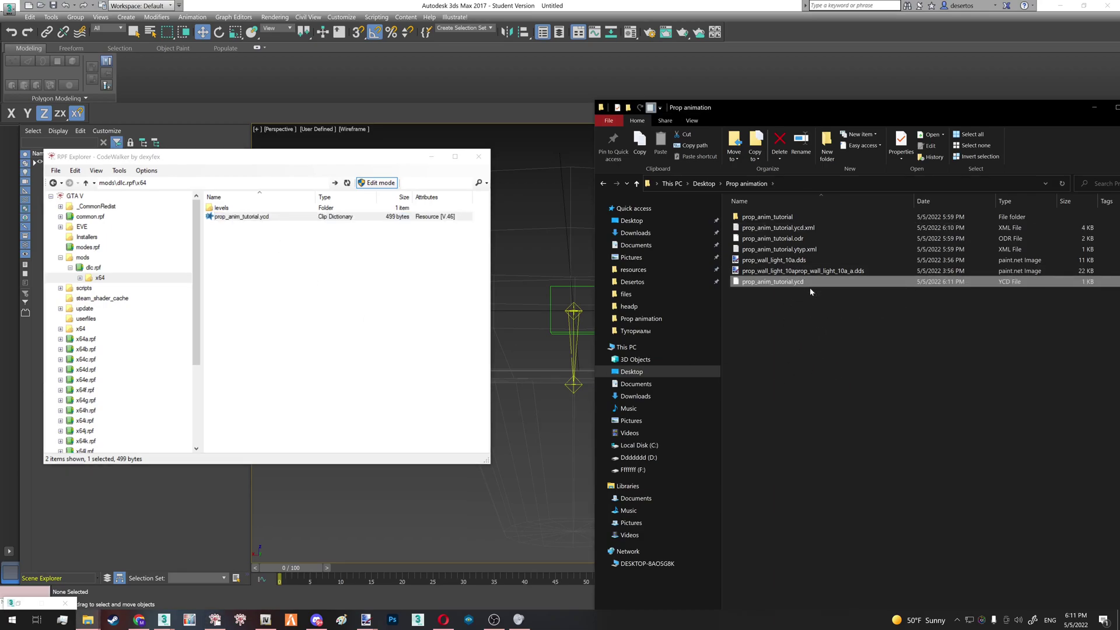
# Step: Inspect the XML of prop_anim_tutorial.ycd, checking the clip name, property hashes, AnimationHash and animation settings, and close the inspector
pyautogui.doubleClick(272, 218)
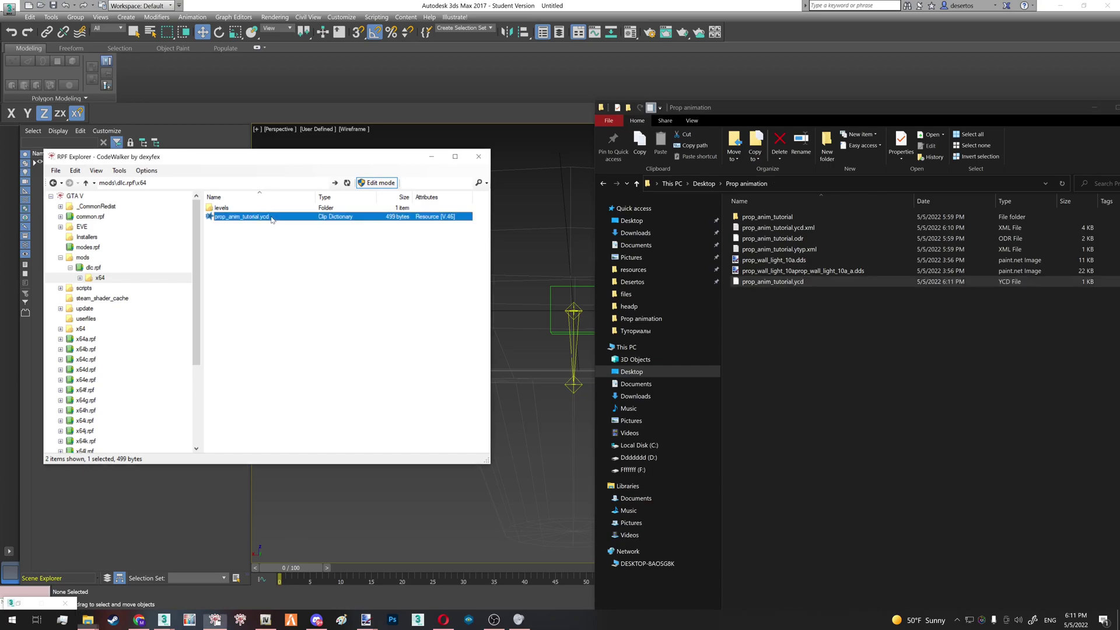
pyautogui.click(51, 36)
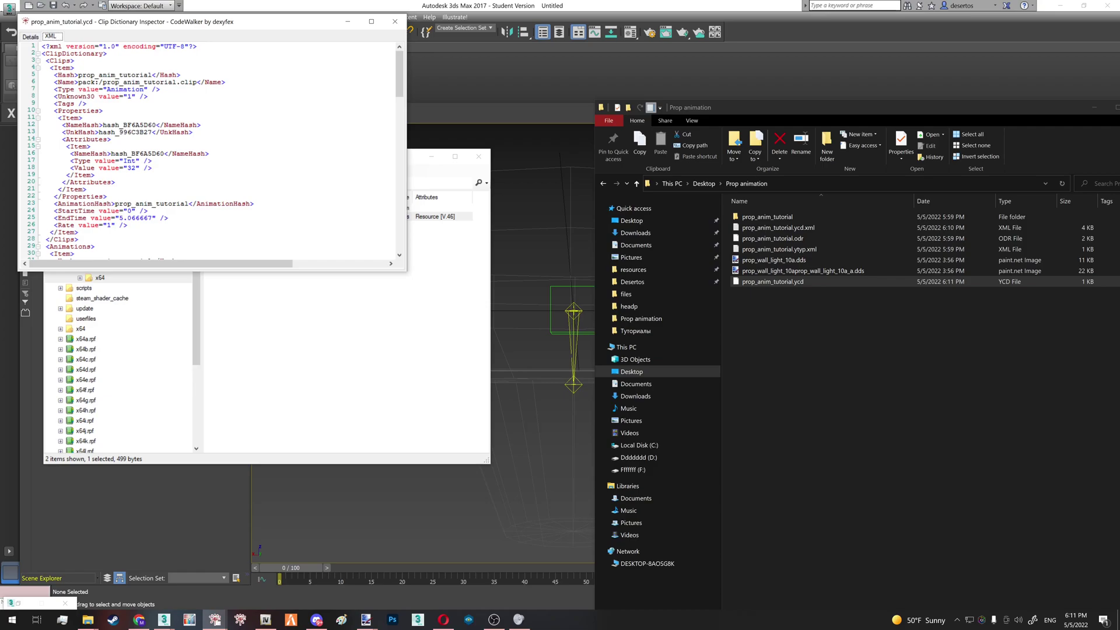
pyautogui.scroll(-8, 210, 151)
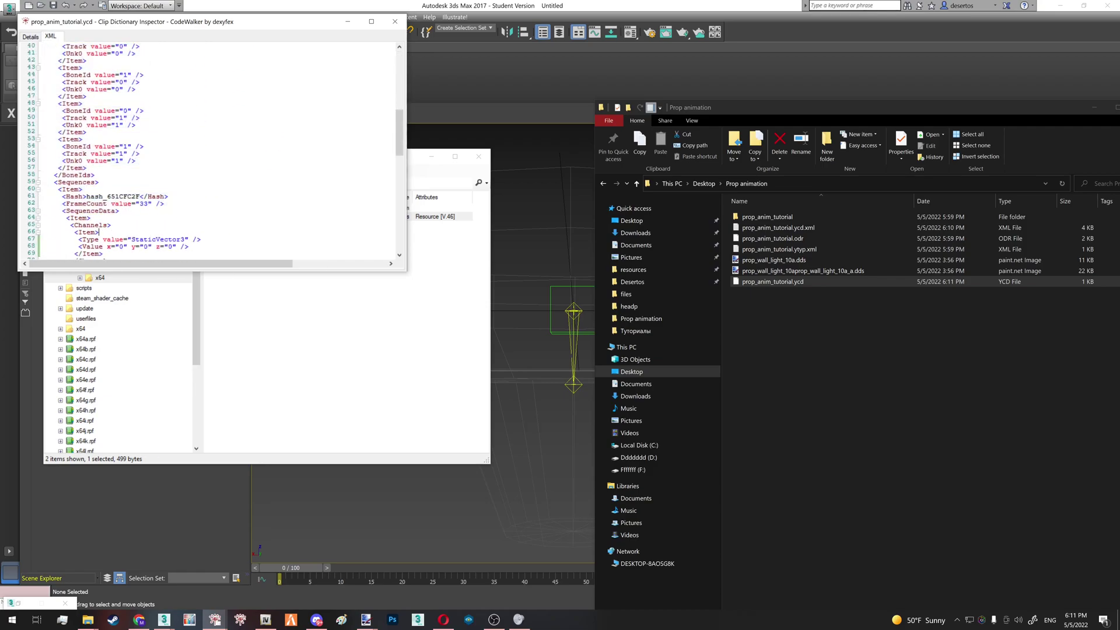
pyautogui.scroll(8, 210, 151)
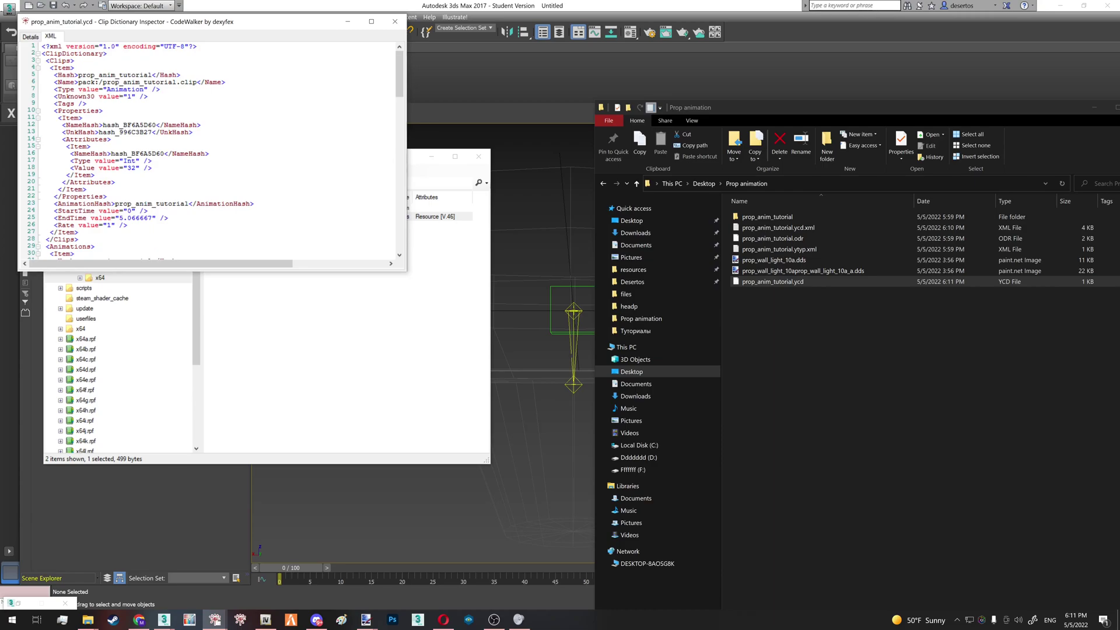
pyautogui.click(75, 75)
pyautogui.click(75, 68)
pyautogui.moveTo(74, 68); pyautogui.dragTo(66, 68)
pyautogui.moveTo(114, 132); pyautogui.dragTo(94, 146)
pyautogui.moveTo(117, 196); pyautogui.dragTo(143, 203)
pyautogui.scroll(-4, 144, 203)
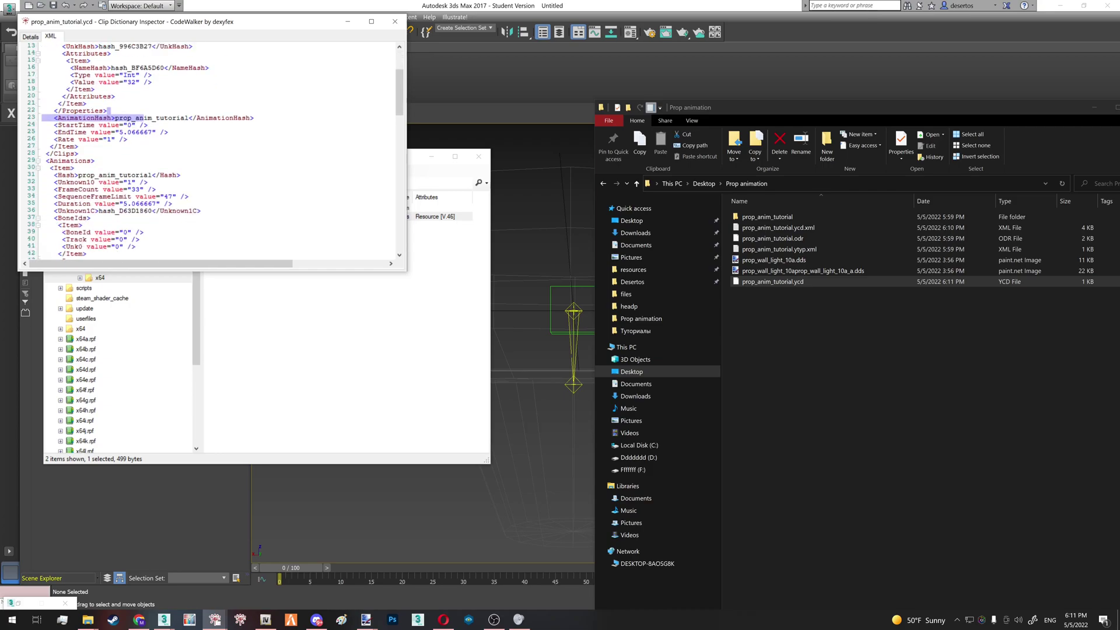
pyautogui.moveTo(113, 118); pyautogui.dragTo(169, 117)
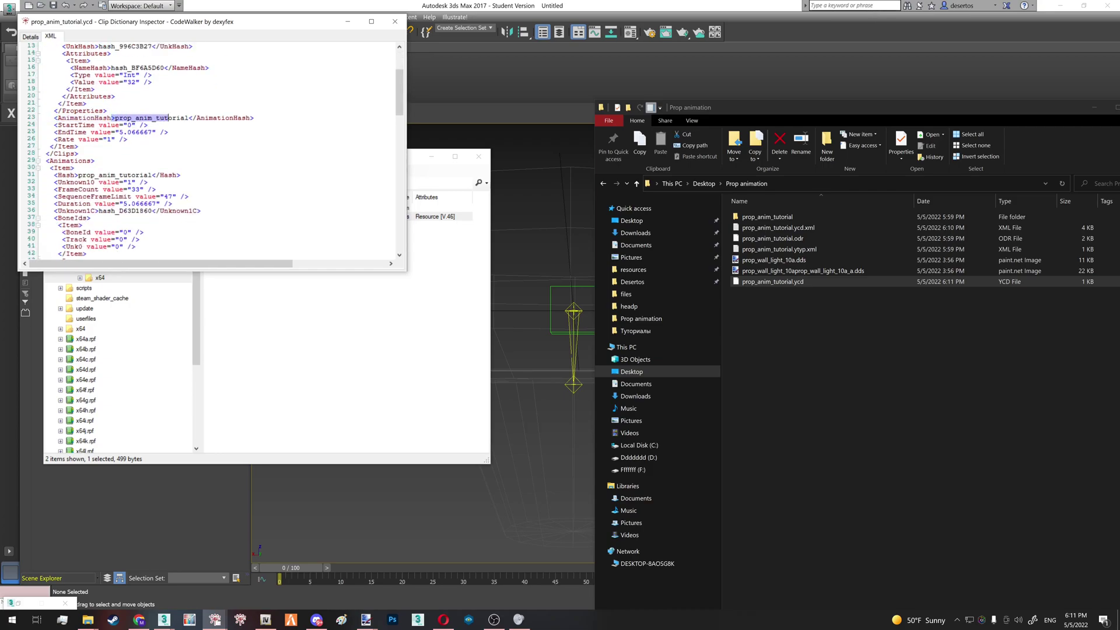
pyautogui.scroll(4, 210, 151)
pyautogui.click(198, 168)
pyautogui.moveTo(153, 74); pyautogui.dragTo(211, 153)
pyautogui.click(151, 182)
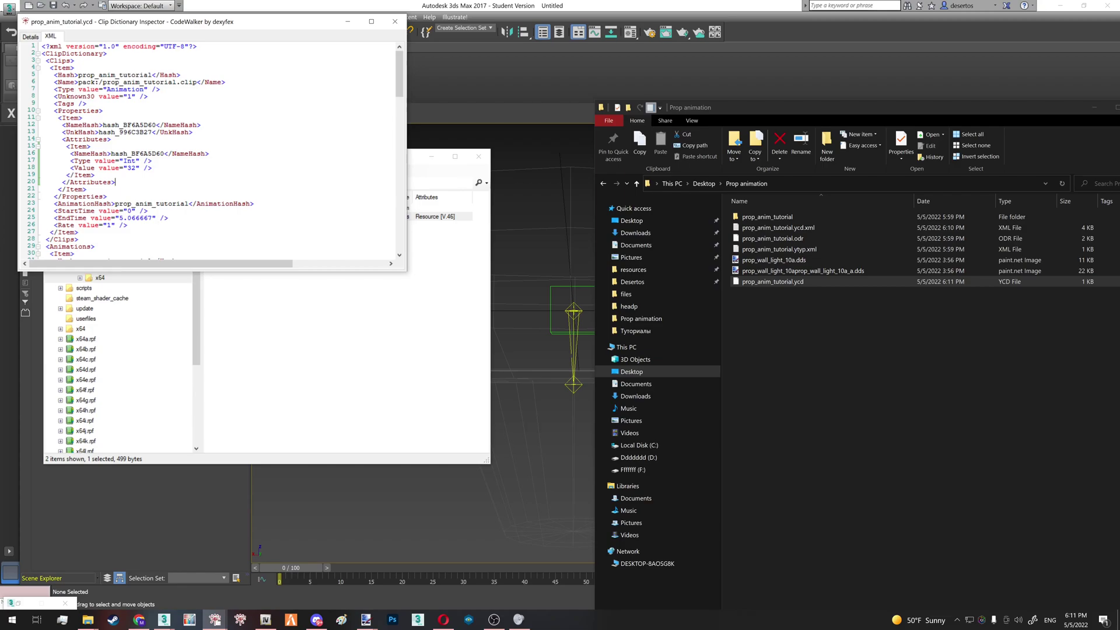
pyautogui.click(396, 22)
pyautogui.moveTo(728, 112); pyautogui.dragTo(395, 110)
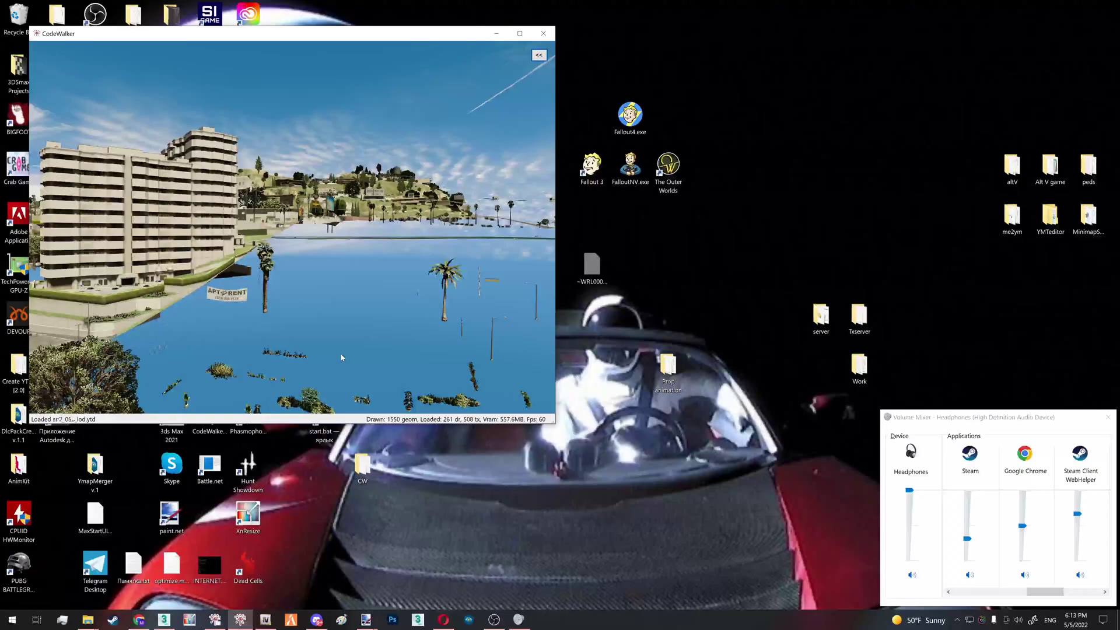
# Step: In the CodeWalker world view, show the editing toolbar, open a new project window, and create a new ymap file
pyautogui.moveTo(353, 290); pyautogui.dragTo(271, 285)
pyautogui.moveTo(362, 284)
pyautogui.mouseDown()
pyautogui.moveTo(237, 303)
pyautogui.moveTo(315, 304)
pyautogui.moveTo(262, 298)
pyautogui.moveTo(321, 287)
pyautogui.moveTo(305, 284)
pyautogui.mouseUp()
pyautogui.press('s')
pyautogui.press('w')
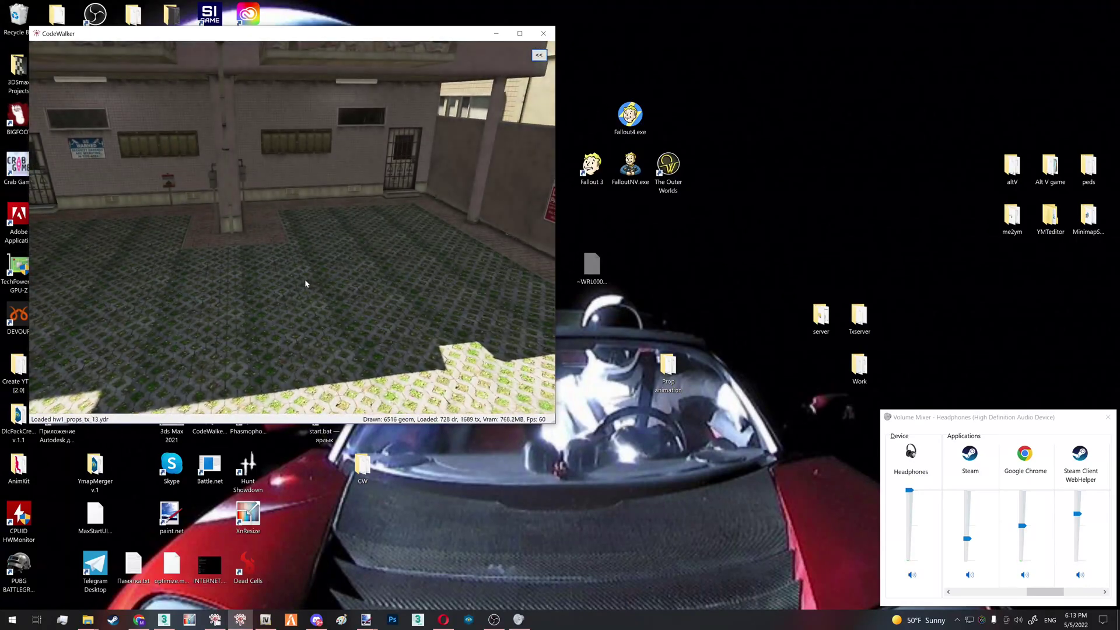
pyautogui.press('t')
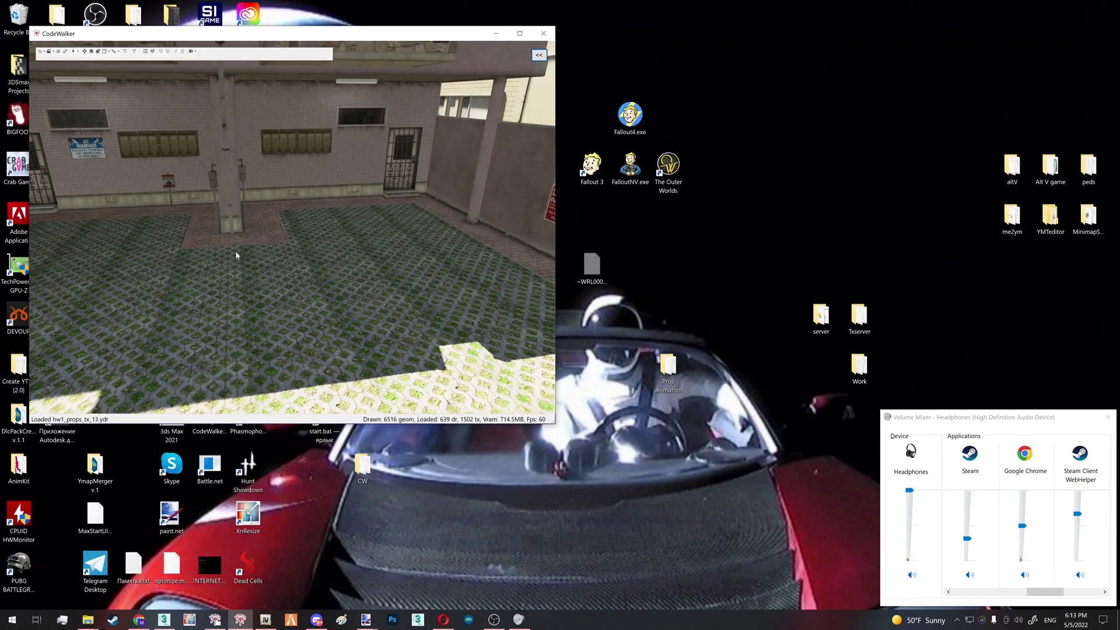
pyautogui.hotkey('ctrl', 'n')
pyautogui.moveTo(135, 47); pyautogui.dragTo(692, 92)
pyautogui.click(607, 105)
pyautogui.moveTo(644, 116)
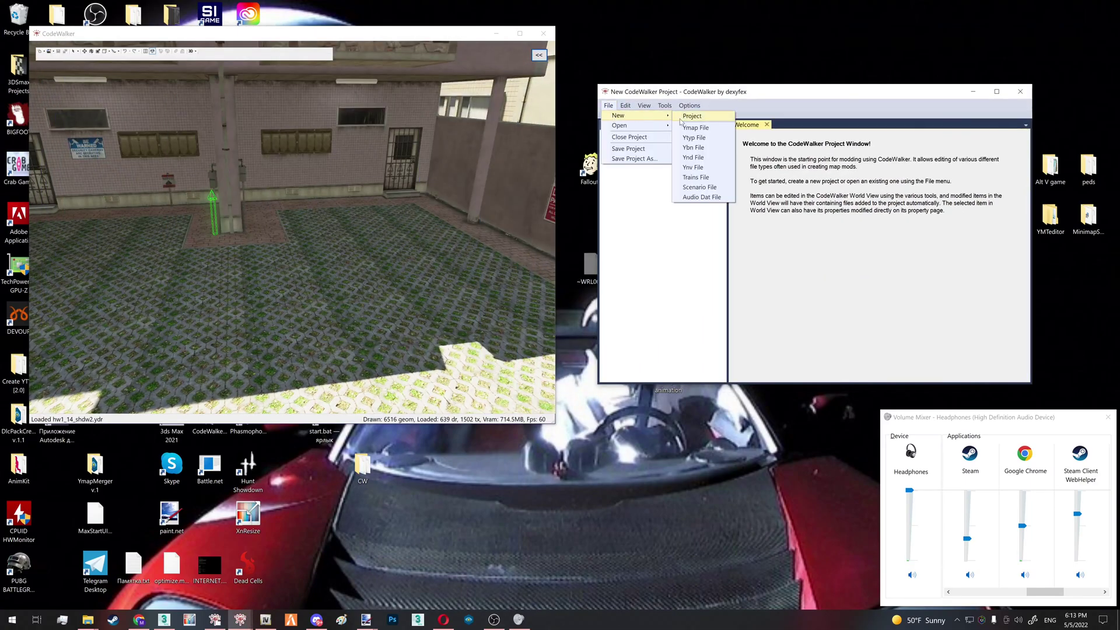
pyautogui.click(691, 127)
# Step: Add a new entity to map1.ymap
pyautogui.click(629, 150)
pyautogui.click(664, 105)
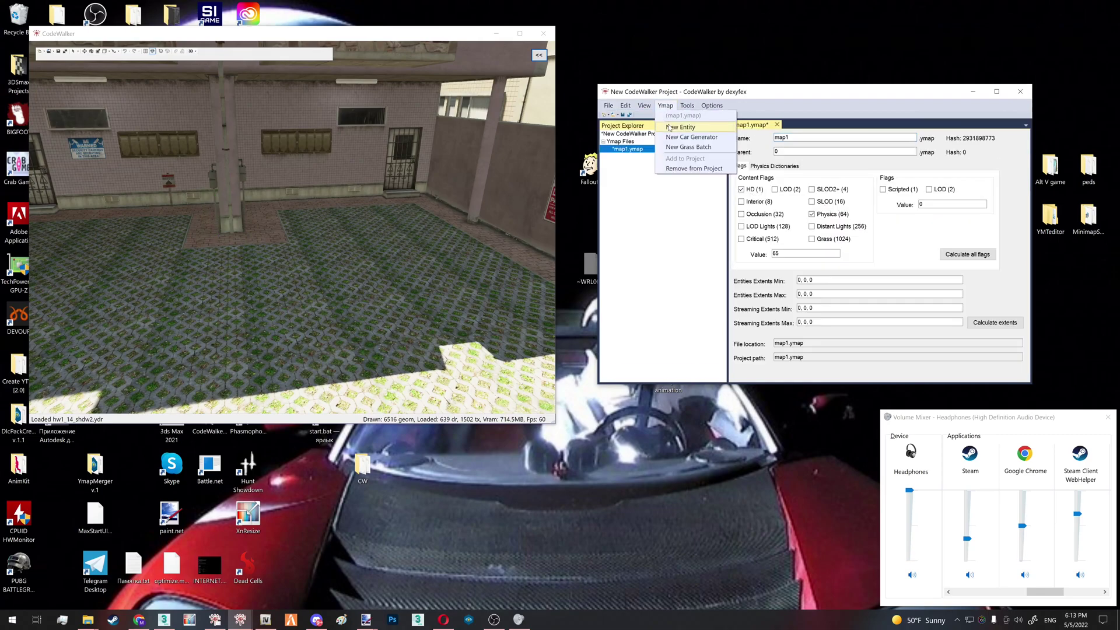
pyautogui.click(679, 122)
# Step: Copy the name of prop_anim_tutorial.ydr from OpenIV and set the new entity's archetype to prop_anim_tutorial
pyautogui.doubleClick(804, 177)
pyautogui.hotkey('ctrl', 'v')
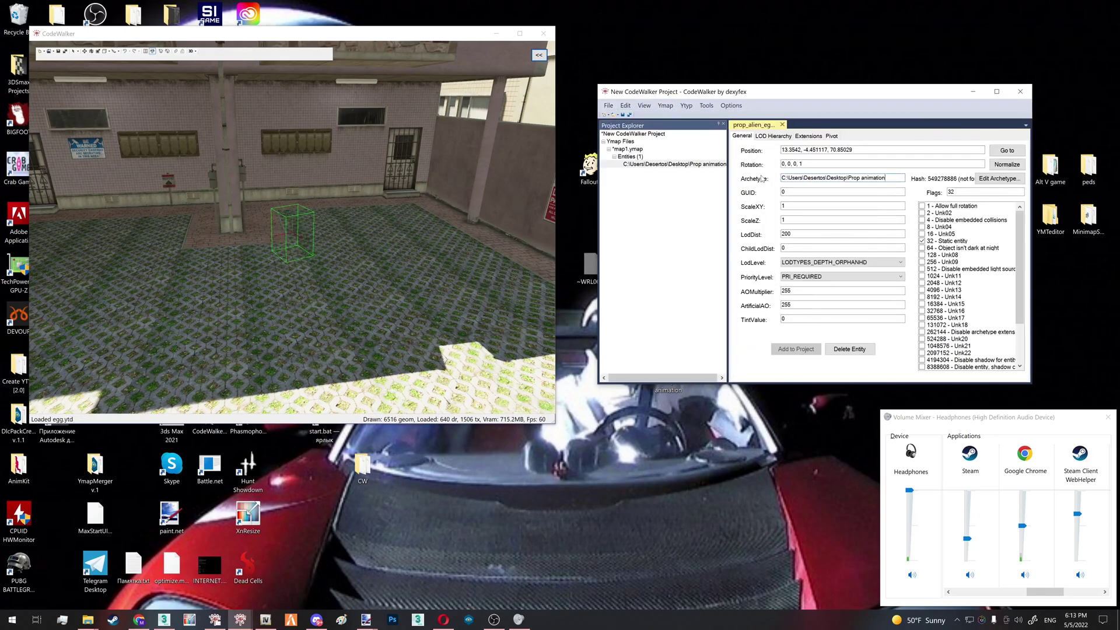
pyautogui.hotkey('ctrl', 'a')
pyautogui.click(265, 619)
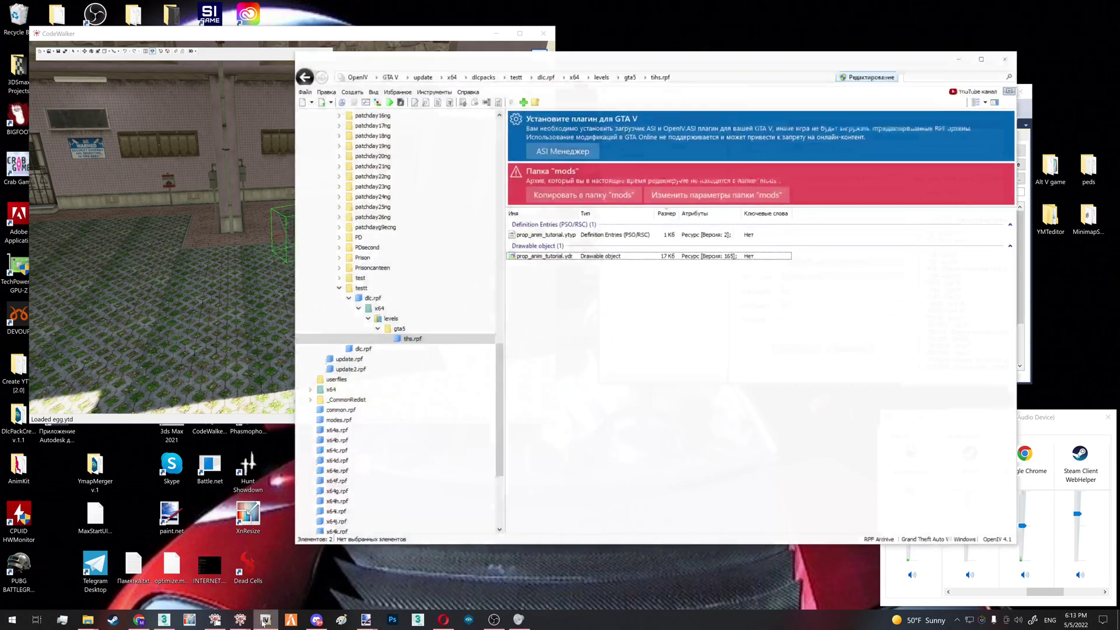
pyautogui.click(601, 255)
pyautogui.rightClick(601, 254)
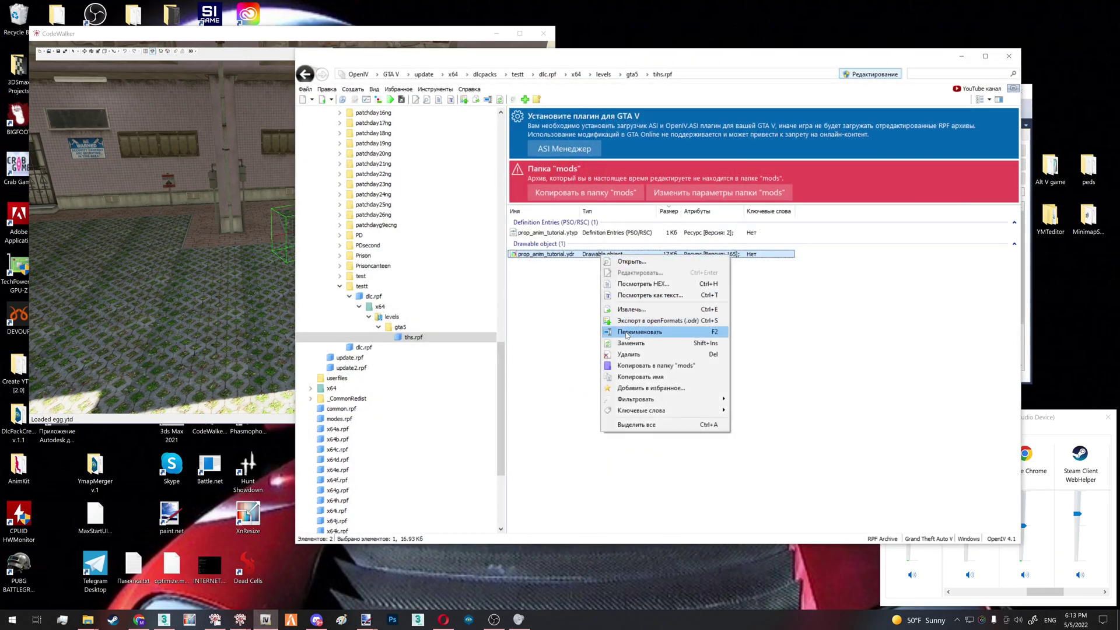
pyautogui.click(639, 331)
pyautogui.hotkey('ctrl', 'c')
pyautogui.click(605, 324)
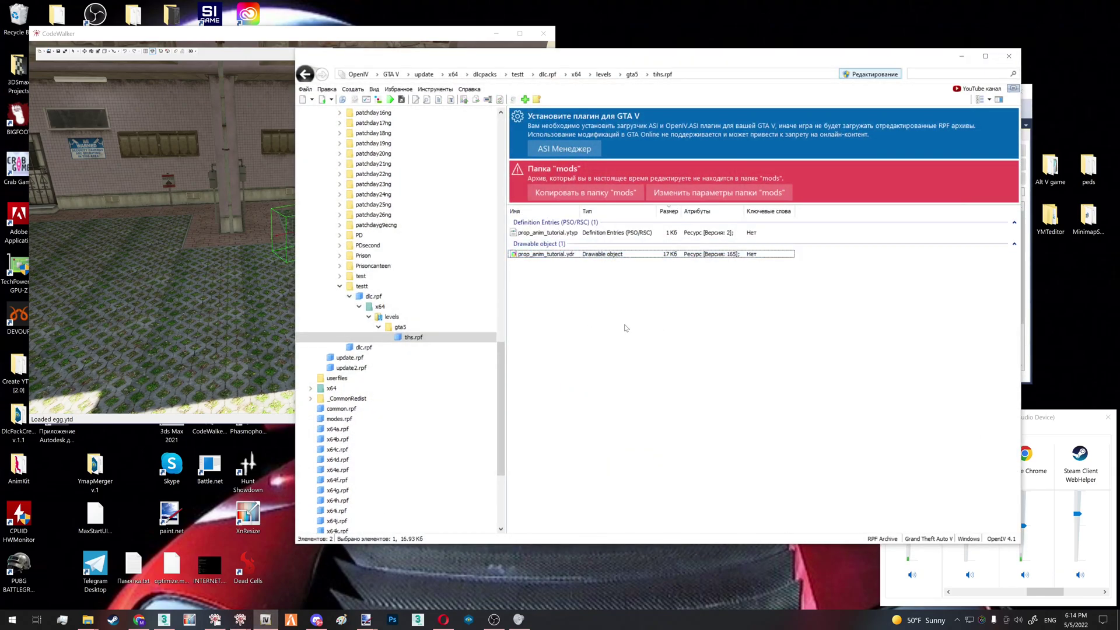
pyautogui.click(961, 56)
pyautogui.hotkey('ctrl', 'v')
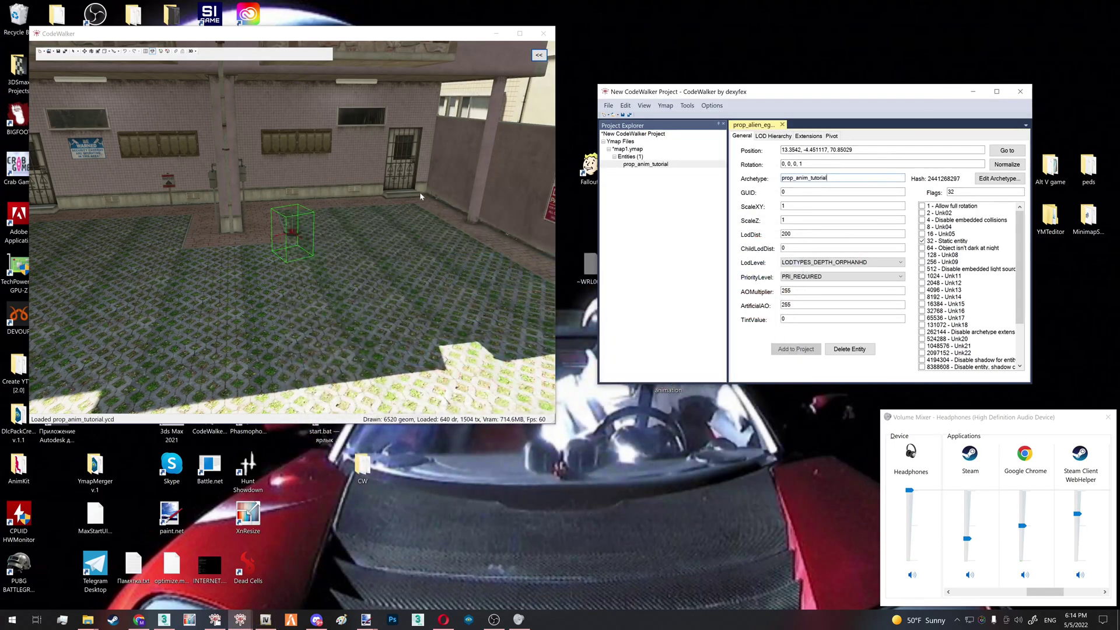
# Step: Raise the prop_anim_tutorial entity to a Z position of about 70.94 and examine the animated prop from several sides
pyautogui.moveTo(308, 222); pyautogui.dragTo(464, 182)
pyautogui.press('w')
pyautogui.rightClick(294, 234)
pyautogui.press('w')
pyautogui.press('w')
pyautogui.press('a')
pyautogui.press('w')
pyautogui.press('a')
pyautogui.press('s')
pyautogui.press('w')
pyautogui.press('a')
pyautogui.press('d')
pyautogui.press('s')
pyautogui.press('d')
pyautogui.press('s')
pyautogui.press('s')
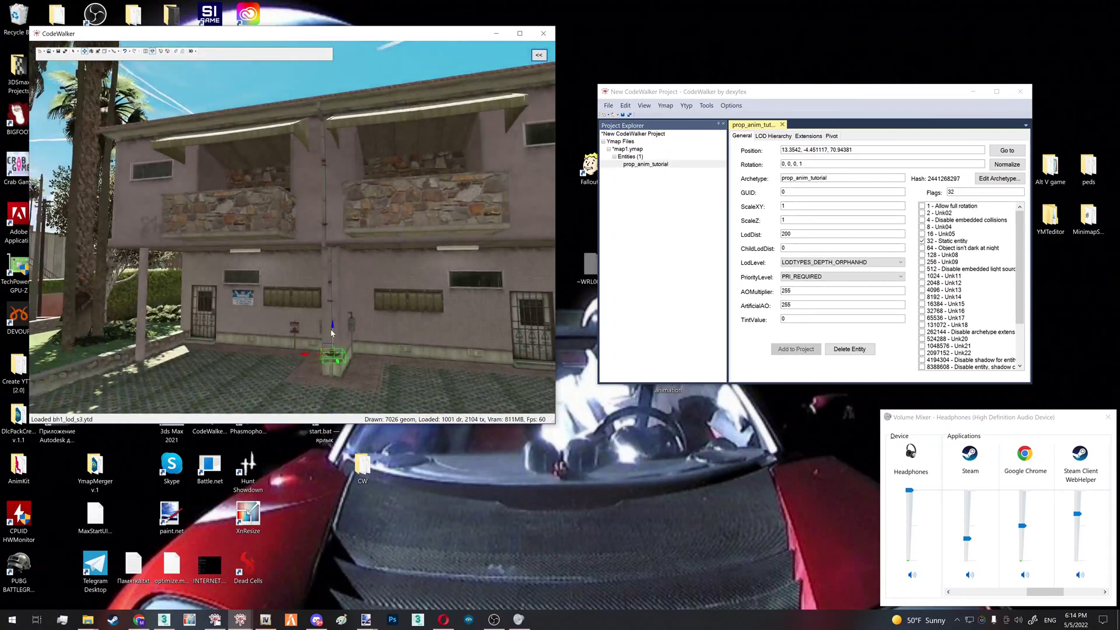
# Step: Move and rotate the prop_anim_tutorial entity onto the balcony's concrete underside at about Z 73.07 and add two copies beside it
pyautogui.moveTo(328, 348); pyautogui.dragTo(407, 246)
pyautogui.moveTo(344, 291); pyautogui.dragTo(330, 257)
pyautogui.press('w')
pyautogui.press('s')
pyautogui.press('w')
pyautogui.moveTo(331, 257); pyautogui.dragTo(190, 252)
pyautogui.press('s')
pyautogui.press('w')
pyautogui.press('s')
# Step: Even out the row of props: move the middle one to about 11.22, -6.32, 73.07 and the left one to about 11.95, -6.59, 73.07
pyautogui.click(296, 226)
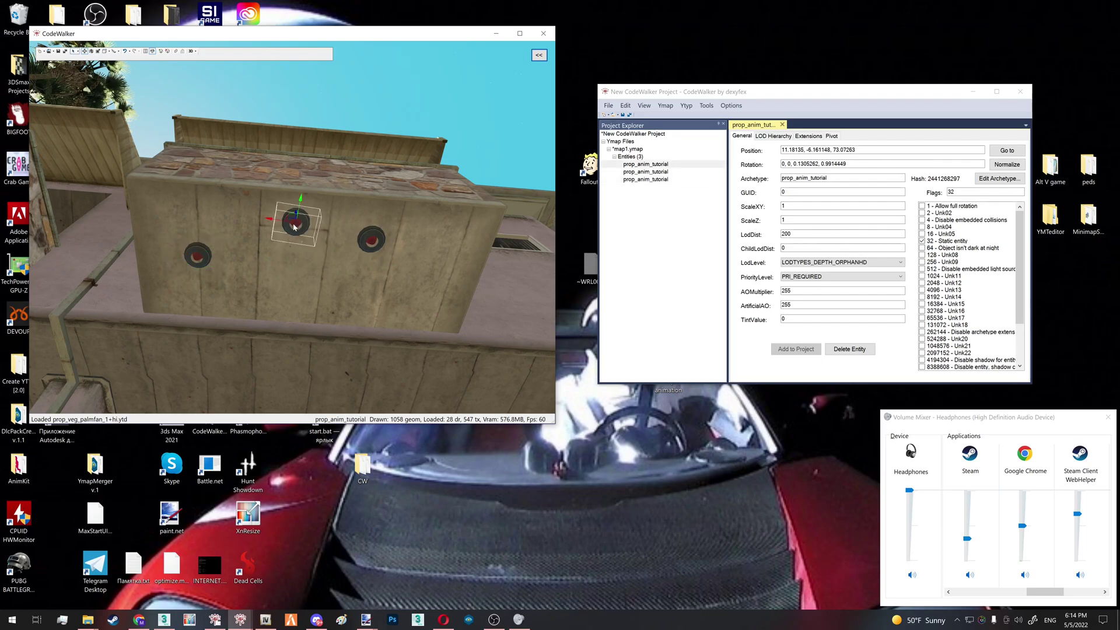
pyautogui.moveTo(294, 214); pyautogui.dragTo(279, 233)
pyautogui.click(199, 254)
pyautogui.moveTo(201, 233); pyautogui.dragTo(204, 214)
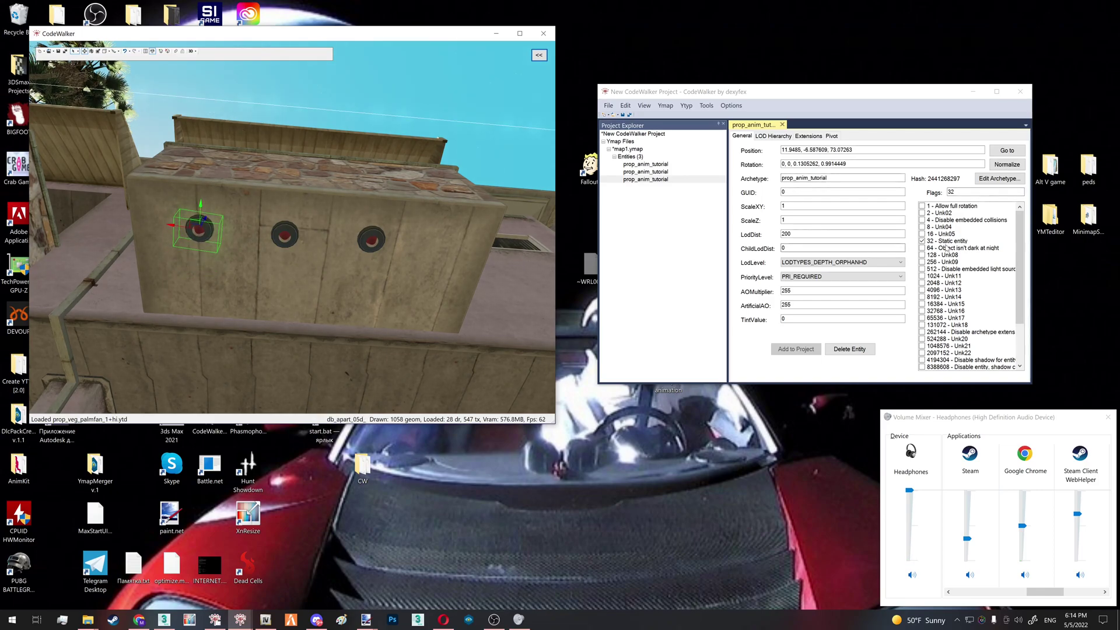
# Step: On all three prop_anim_tutorial entities, clear the 32 Static entity flag and enable flags 524288 (Unk20) and 1048576 (Unk21)
pyautogui.click(948, 244)
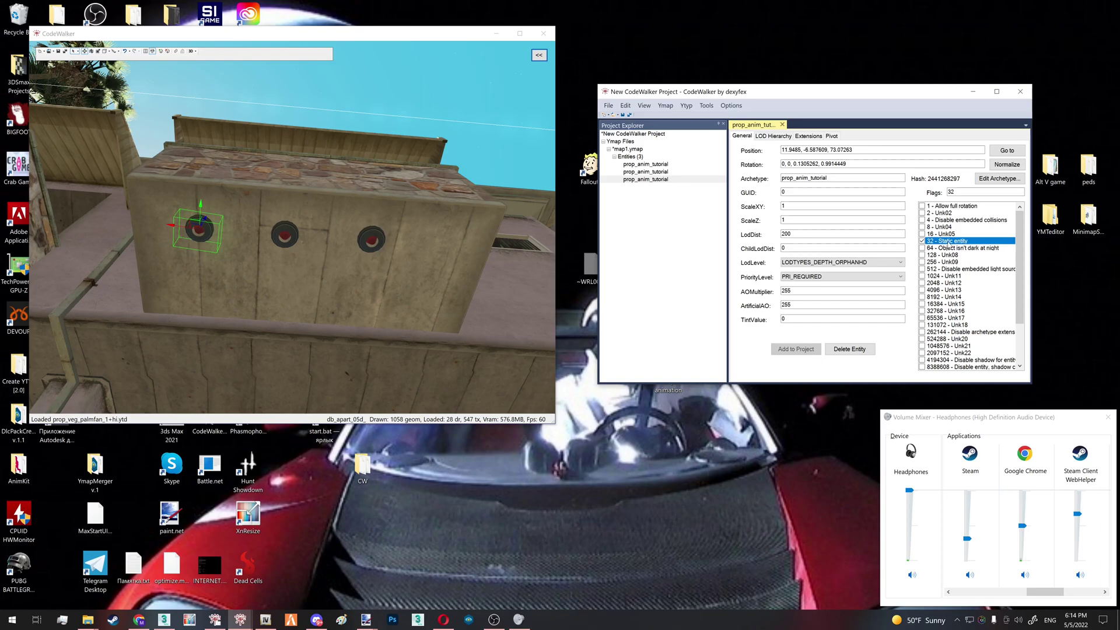
pyautogui.doubleClick(950, 339)
pyautogui.doubleClick(953, 345)
pyautogui.click(651, 171)
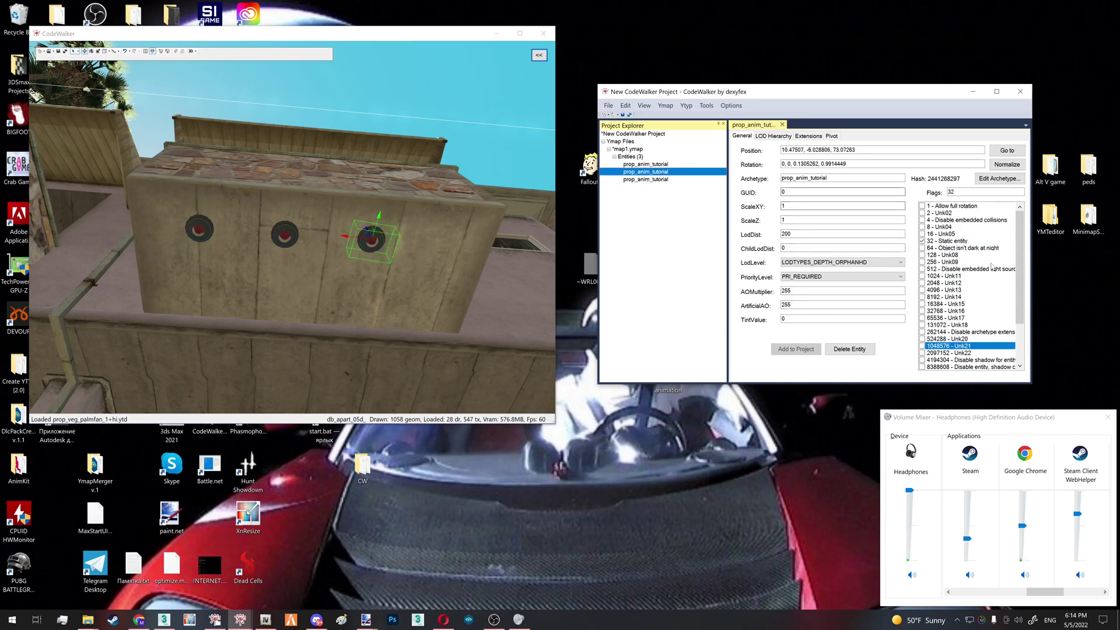
pyautogui.doubleClick(958, 244)
pyautogui.doubleClick(955, 339)
pyautogui.doubleClick(956, 346)
pyautogui.doubleClick(965, 332)
pyautogui.click(645, 164)
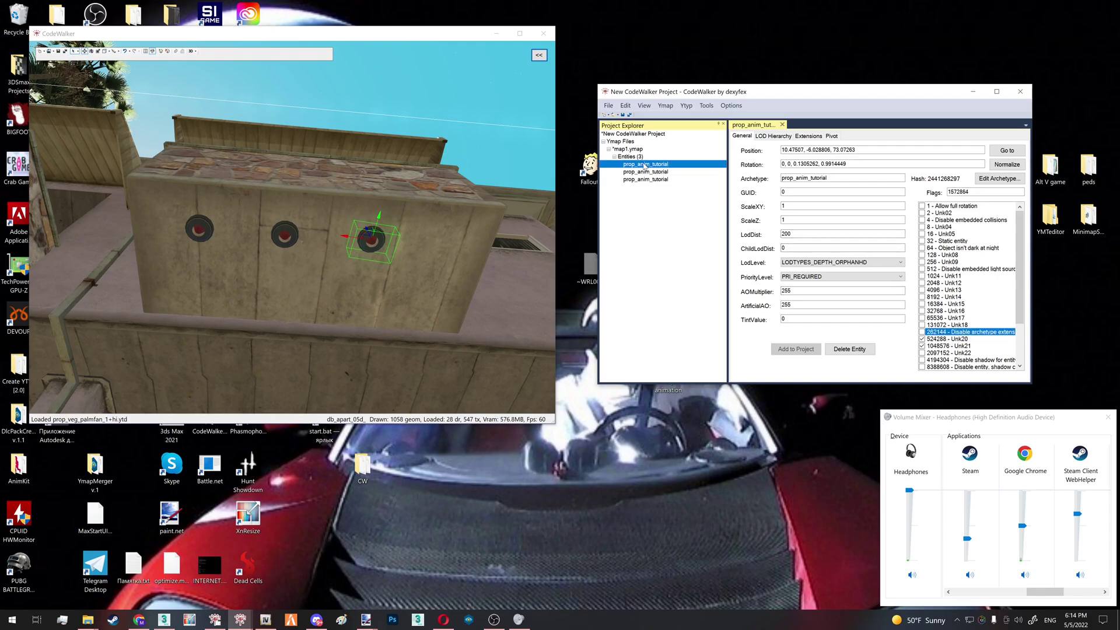
pyautogui.doubleClick(971, 241)
pyautogui.doubleClick(957, 339)
pyautogui.doubleClick(956, 346)
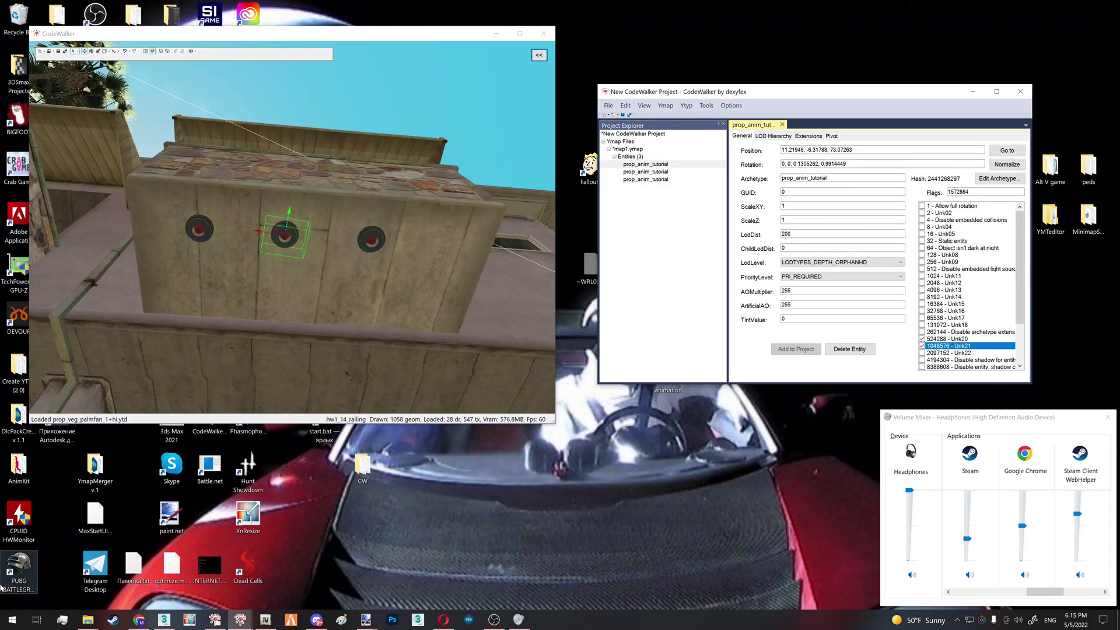
# Step: Open the server's resources folder in a separate File Explorer window and create a folder named anim_tutorial in it
pyautogui.moveTo(90, 623)
pyautogui.click(120, 574)
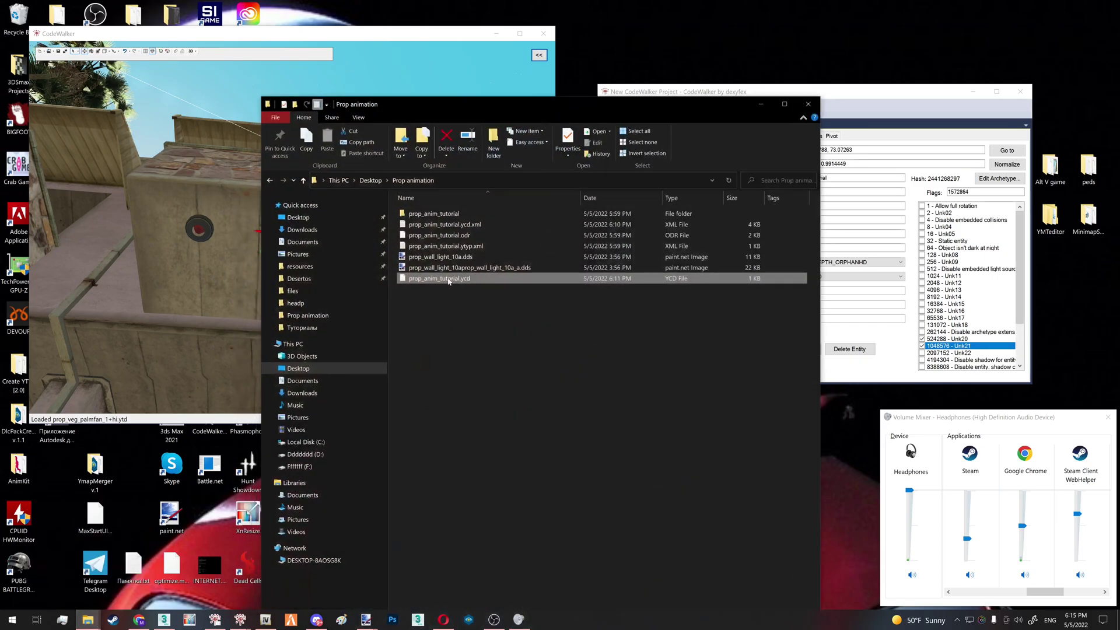
pyautogui.rightClick(312, 265)
pyautogui.click(233, 286)
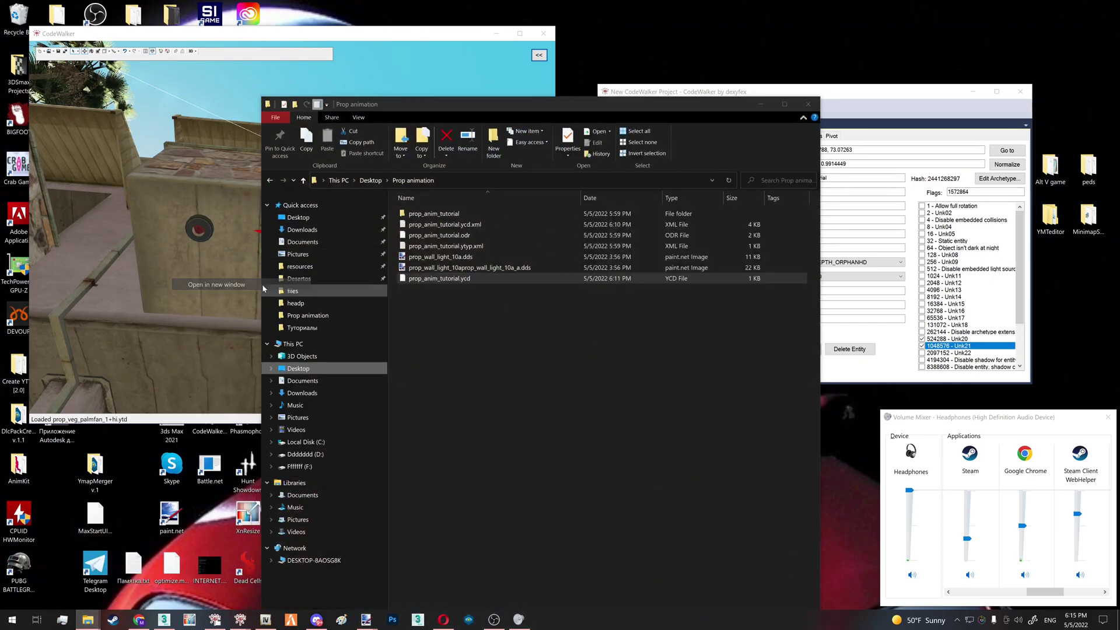
pyautogui.moveTo(447, 22); pyautogui.dragTo(369, 67)
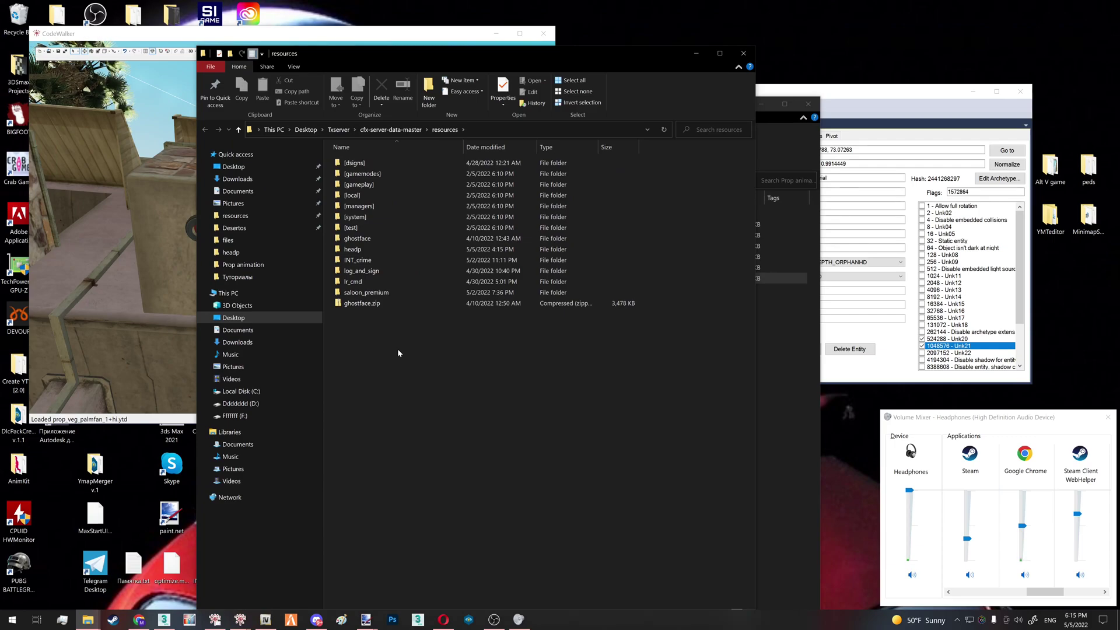
pyautogui.rightClick(397, 348)
pyautogui.moveTo(356, 475)
pyautogui.click(473, 478)
pyautogui.write('anim_tutorial')
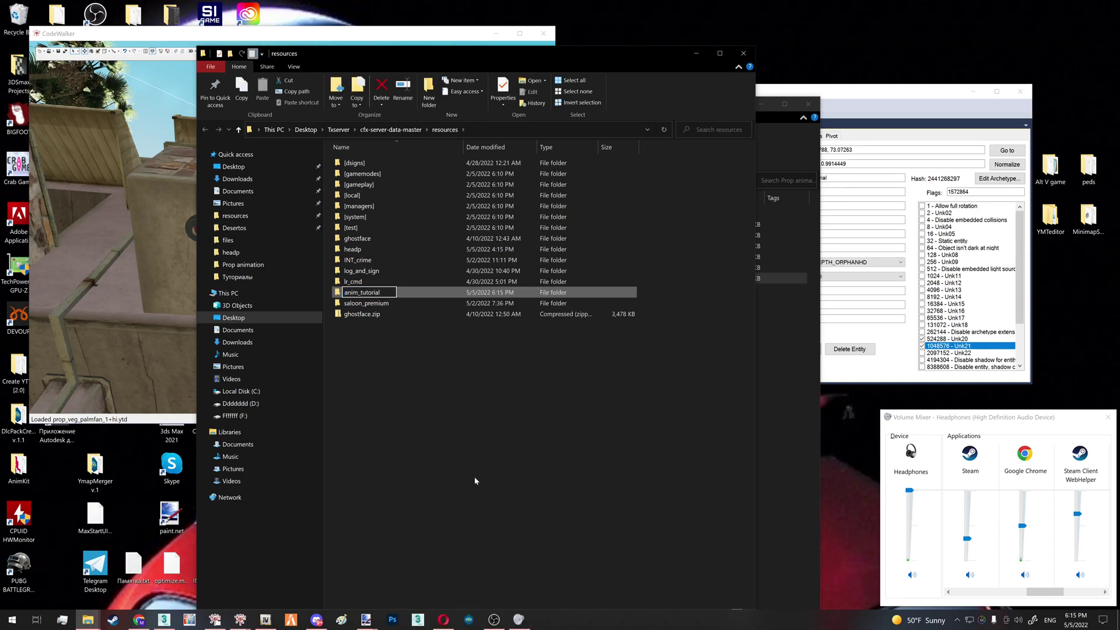
pyautogui.press('Return')
# Step: Check the saloon_premium and log_and_sign resource folders, and inspect the first file in the anim_tutorial folder
pyautogui.doubleClick(400, 302)
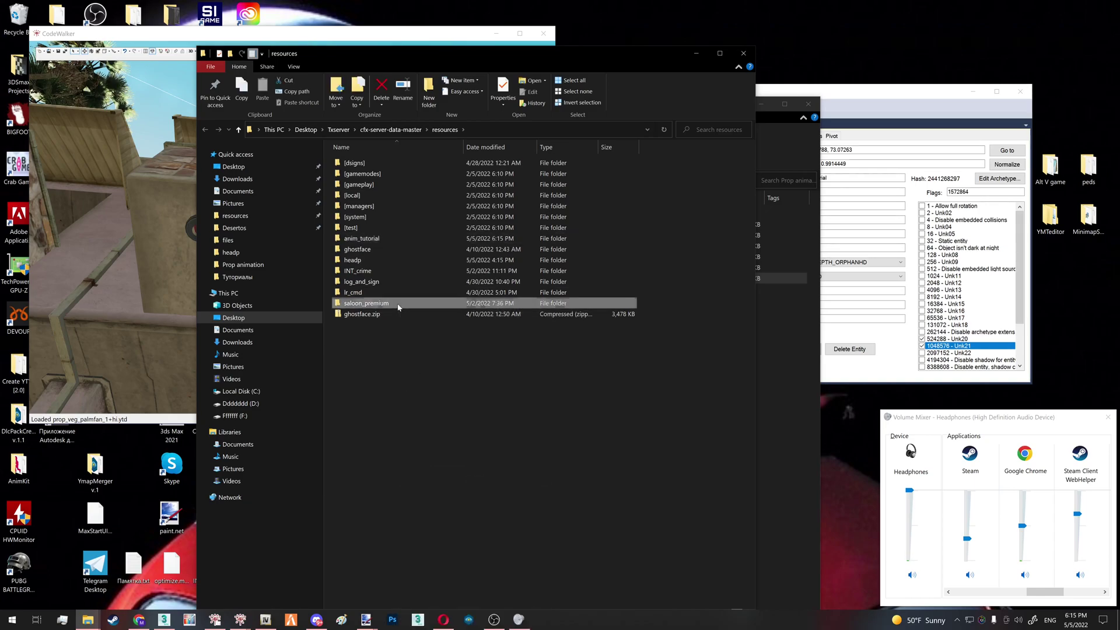
pyautogui.click(450, 131)
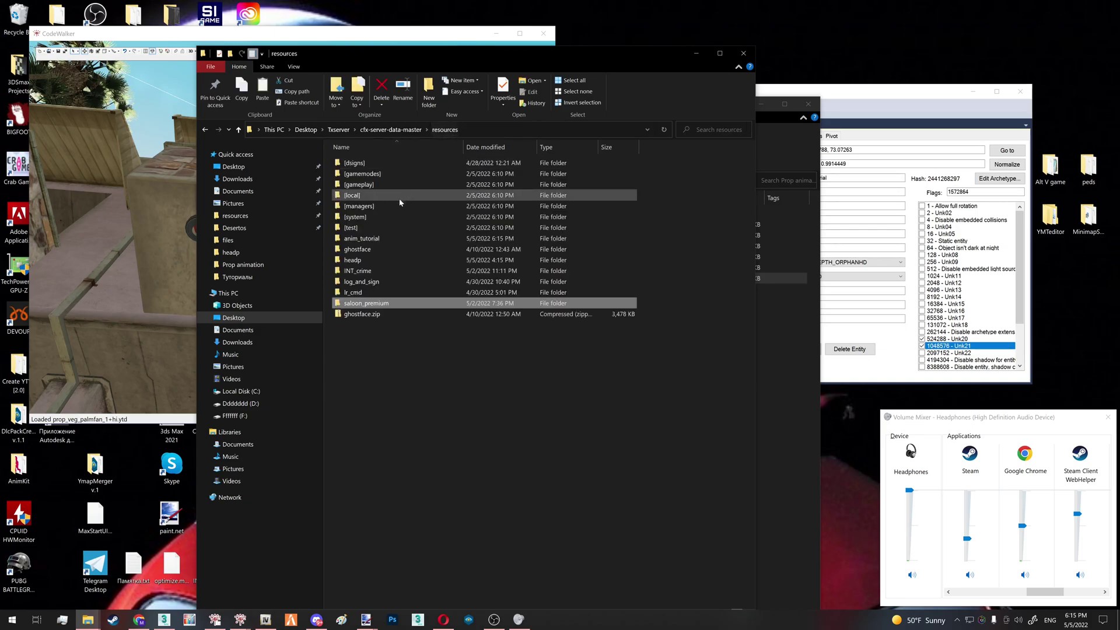
pyautogui.click(362, 281)
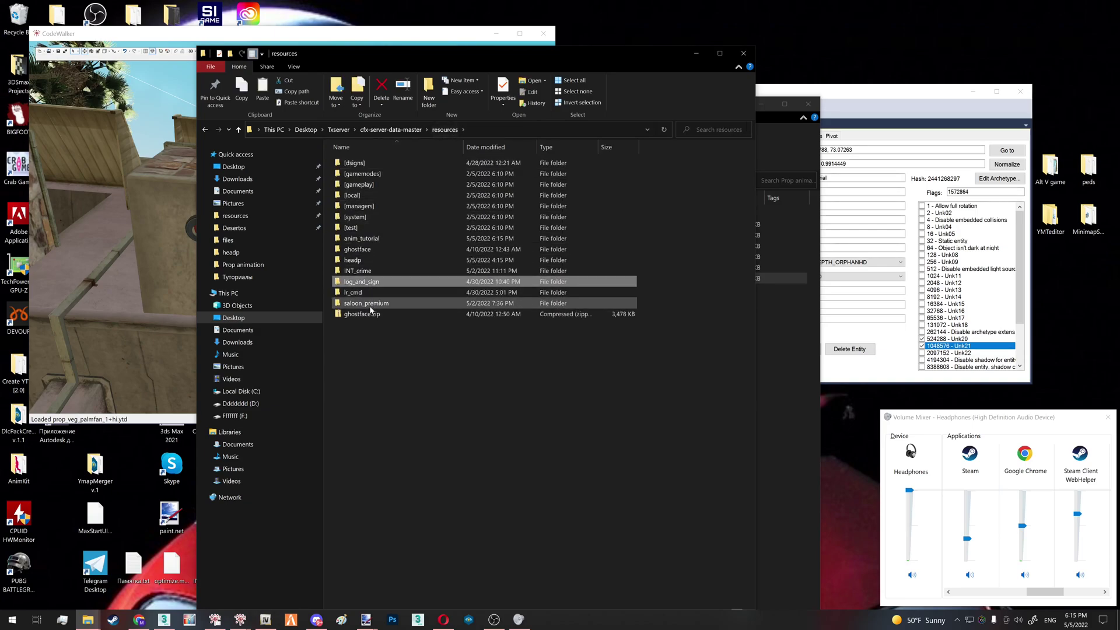
pyautogui.doubleClick(362, 239)
pyautogui.doubleClick(362, 165)
pyautogui.hotkey('ctrl', 'a')
pyautogui.press('Right')
pyautogui.click(793, 341)
# Step: Create a folder named stream inside anim_tutorial and open it
pyautogui.rightClick(372, 250)
pyautogui.moveTo(450, 376)
pyautogui.click(540, 376)
pyautogui.write('stream')
pyautogui.press('Return')
pyautogui.press('Return')
# Step: Switch to OpenIV and export prop_anim_tutorial.ydr and prop_anim_tutorial.ytyp from tihs.rpf into the stream folder
pyautogui.hotkey('alt', 'Tab')
pyautogui.moveTo(528, 58); pyautogui.dragTo(724, 67)
pyautogui.moveTo(764, 263); pyautogui.dragTo(420, 326)
pyautogui.moveTo(928, 241); pyautogui.dragTo(473, 230)
# Step: Copy the stream folder's path and save CodeWalker's map1.ymap there as anim_tutorial.ymap
pyautogui.click(572, 128)
pyautogui.hotkey('ctrl', 'c')
pyautogui.click(137, 206)
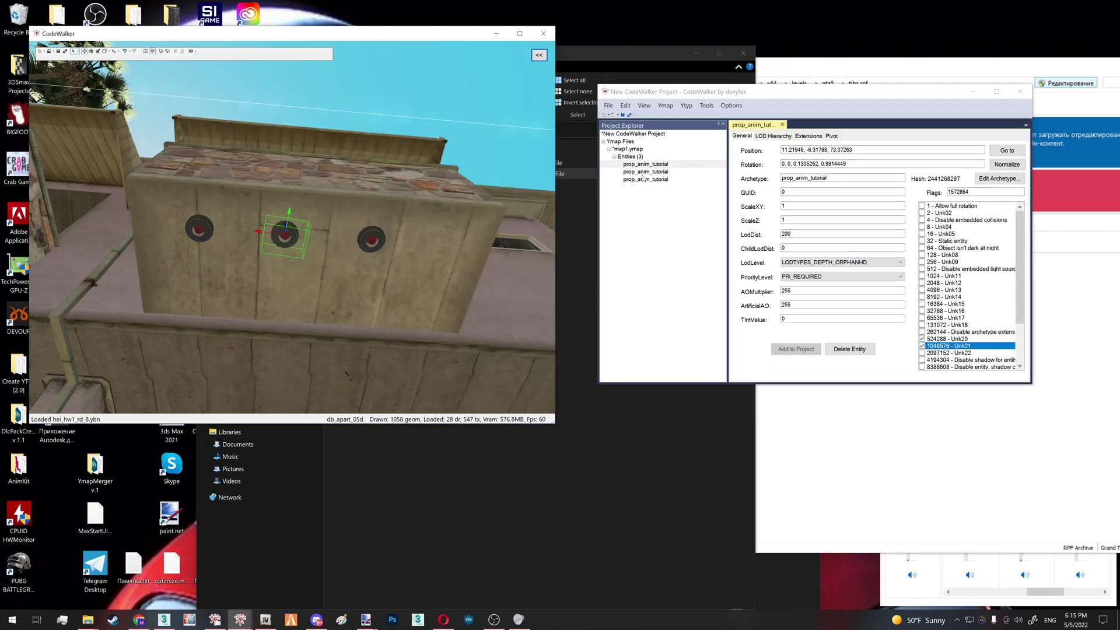
pyautogui.click(626, 148)
pyautogui.click(608, 106)
pyautogui.click(639, 179)
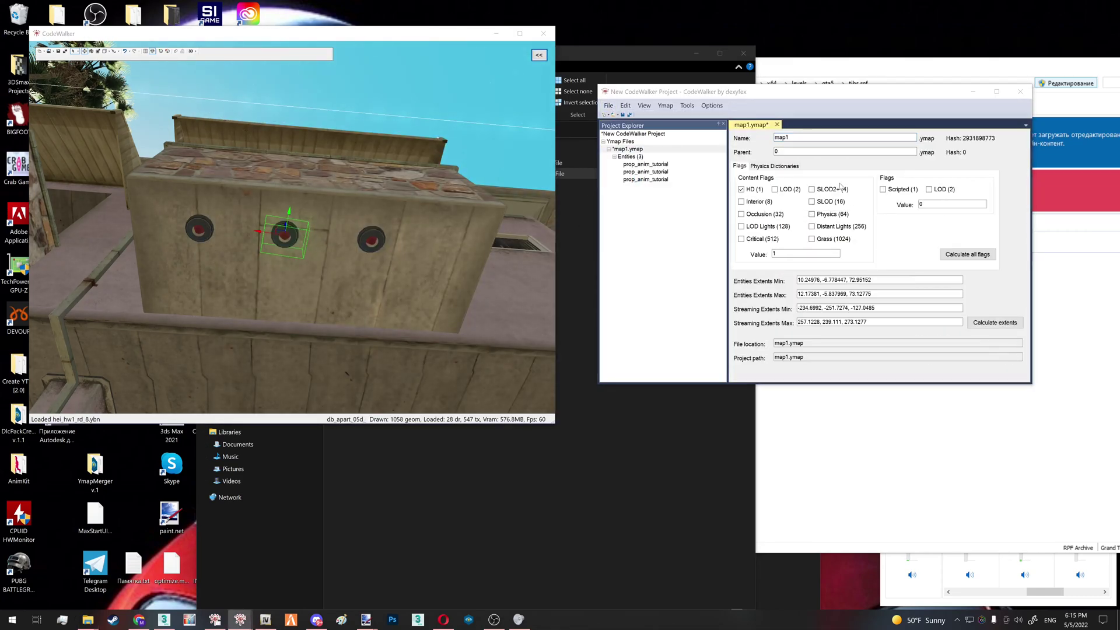
pyautogui.click(781, 125)
pyautogui.hotkey('ctrl', 'v')
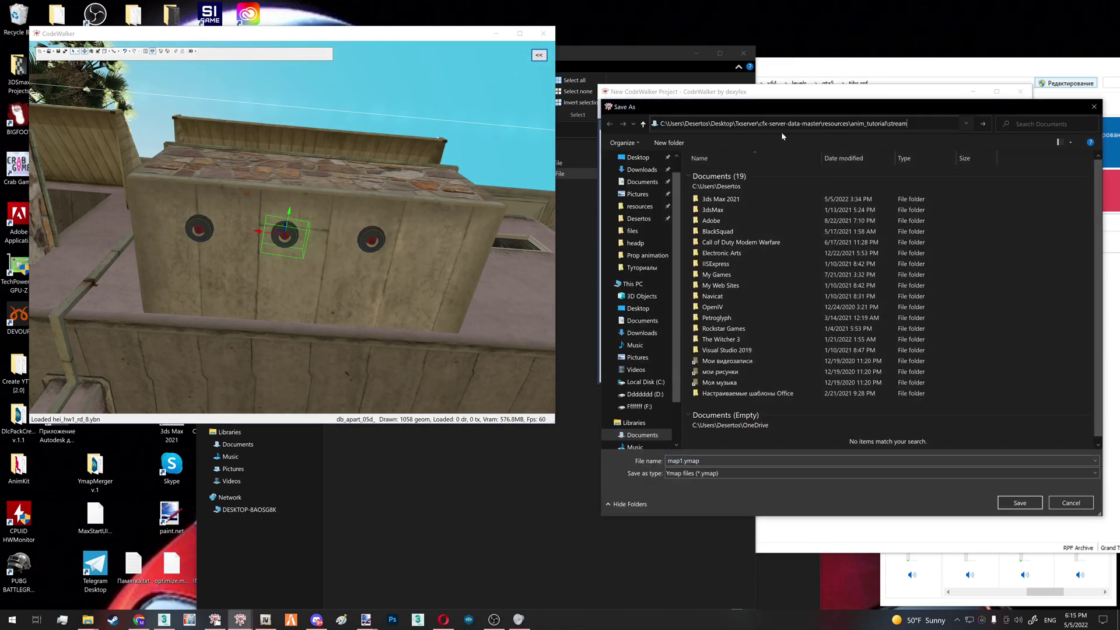
pyautogui.press('Return')
pyautogui.moveTo(680, 460); pyautogui.dragTo(666, 460)
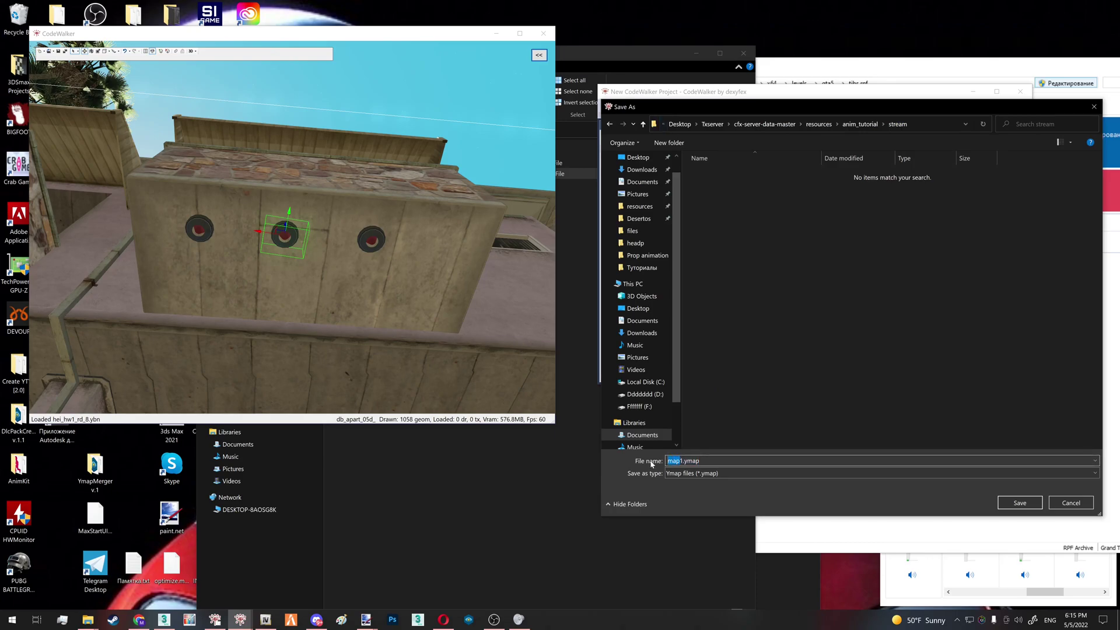
pyautogui.write('anim_tutorial')
pyautogui.click(1019, 502)
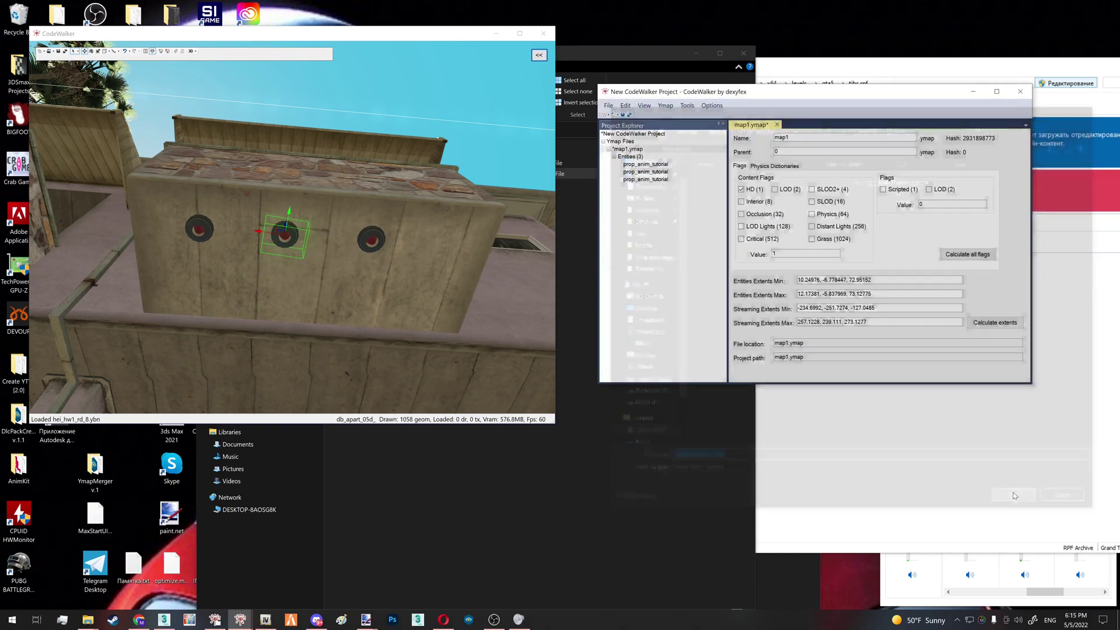
# Step: Generate the project manifest, set its imapName to anim_tutorial, and save it as _manifest.ymf in the stream folder
pyautogui.click(687, 105)
pyautogui.click(703, 117)
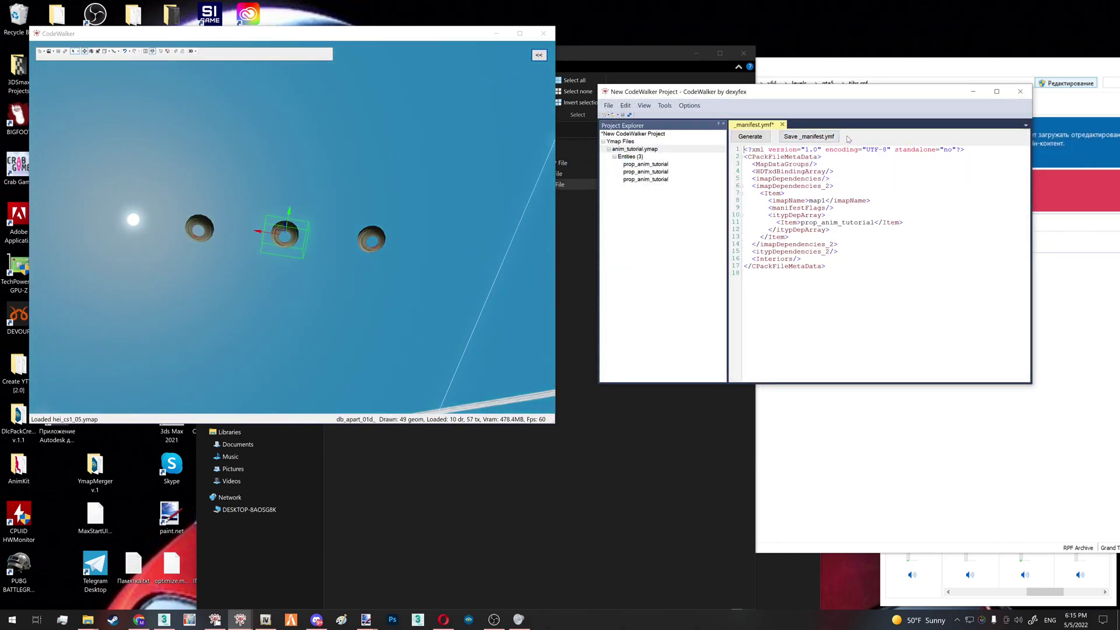
pyautogui.doubleClick(819, 201)
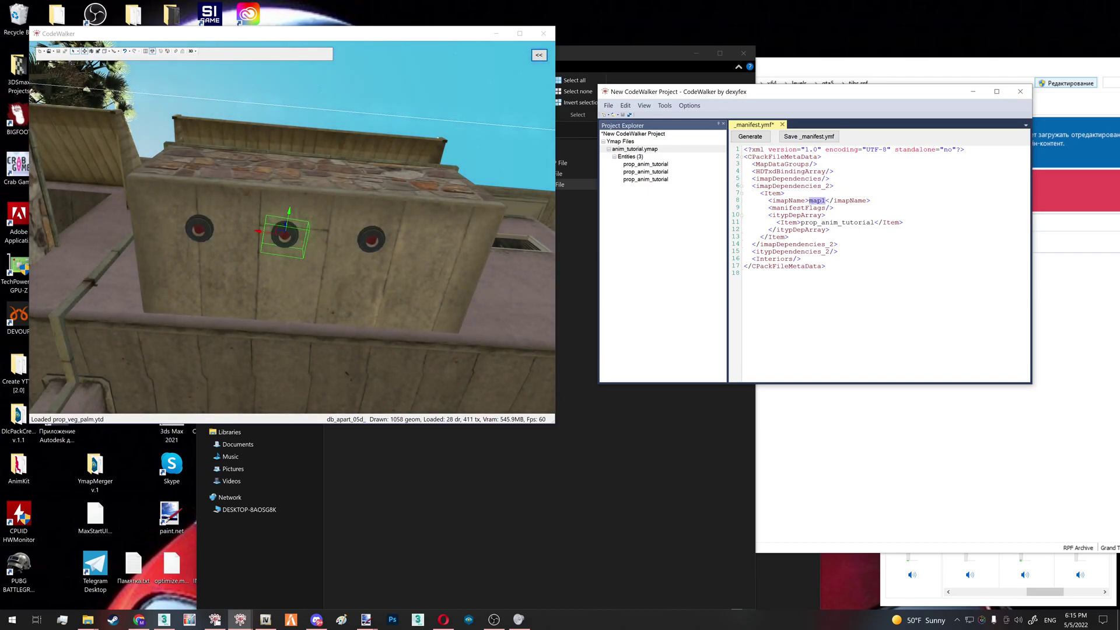
pyautogui.write('anim')
pyautogui.press('BackSpace')
pyautogui.press('BackSpace')
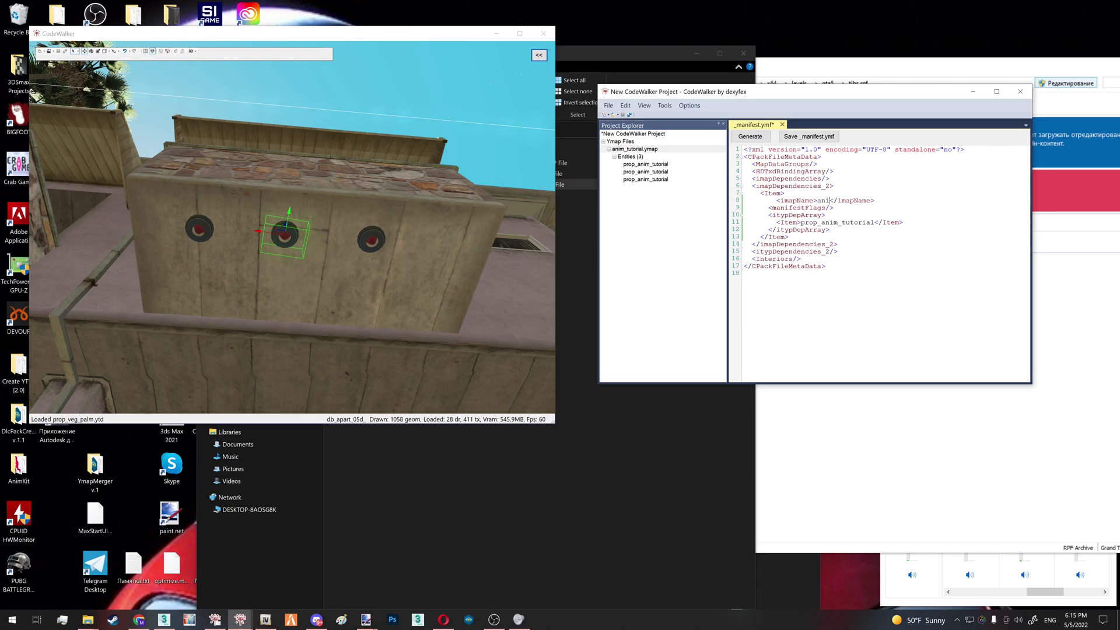
pyautogui.write('m_tutorial')
pyautogui.click(808, 136)
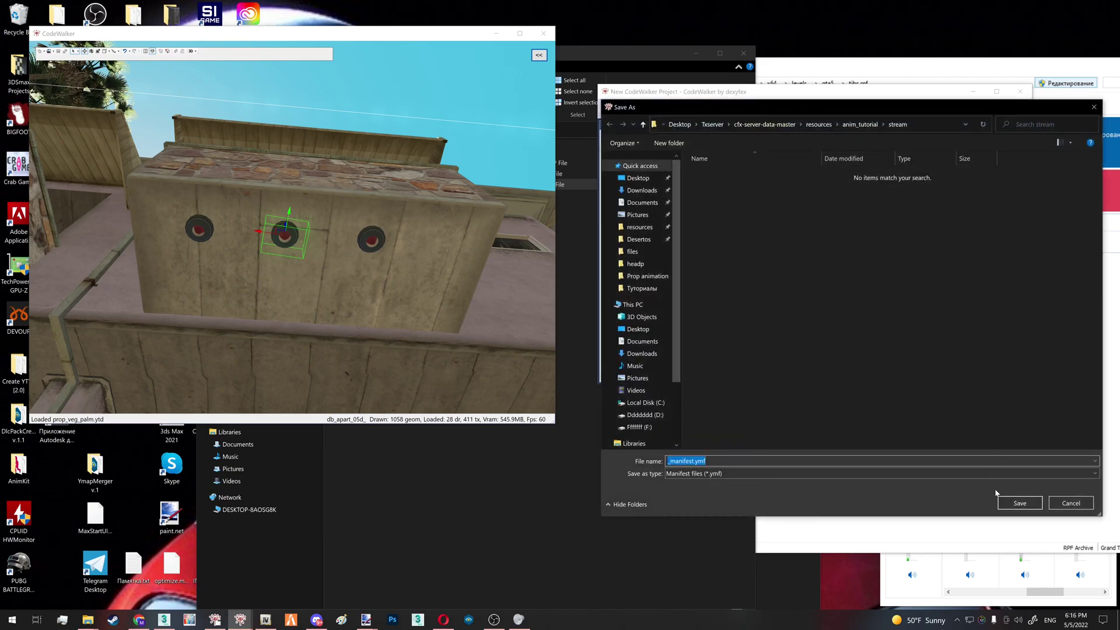
pyautogui.click(1021, 506)
# Step: Close the project window, saving anim_tutorial.ymap, and exit CodeWalker
pyautogui.click(1019, 92)
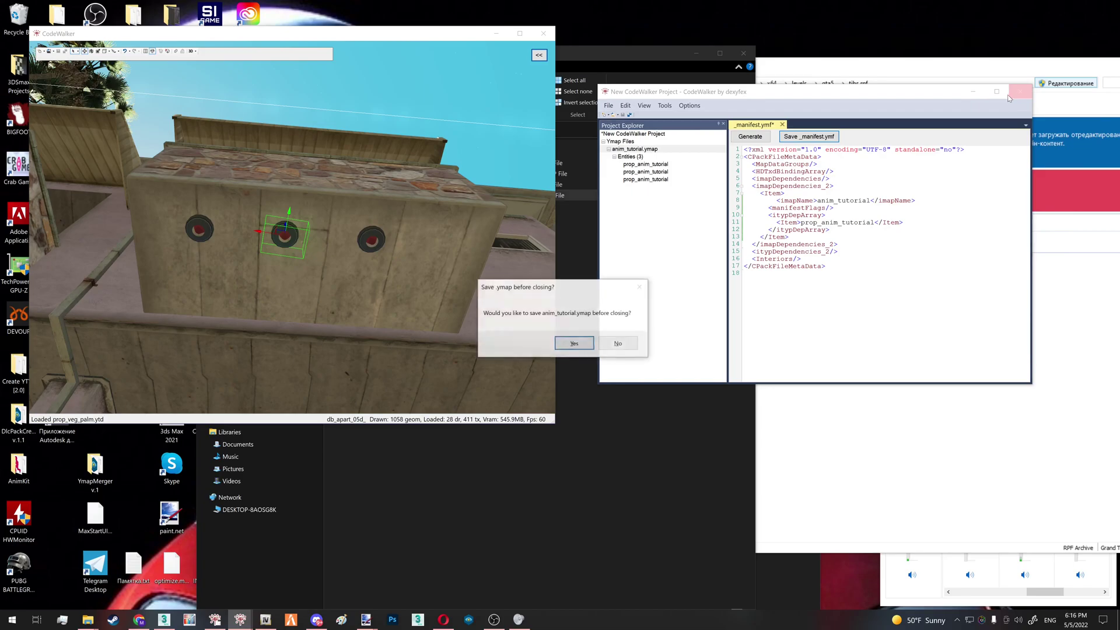
pyautogui.click(573, 343)
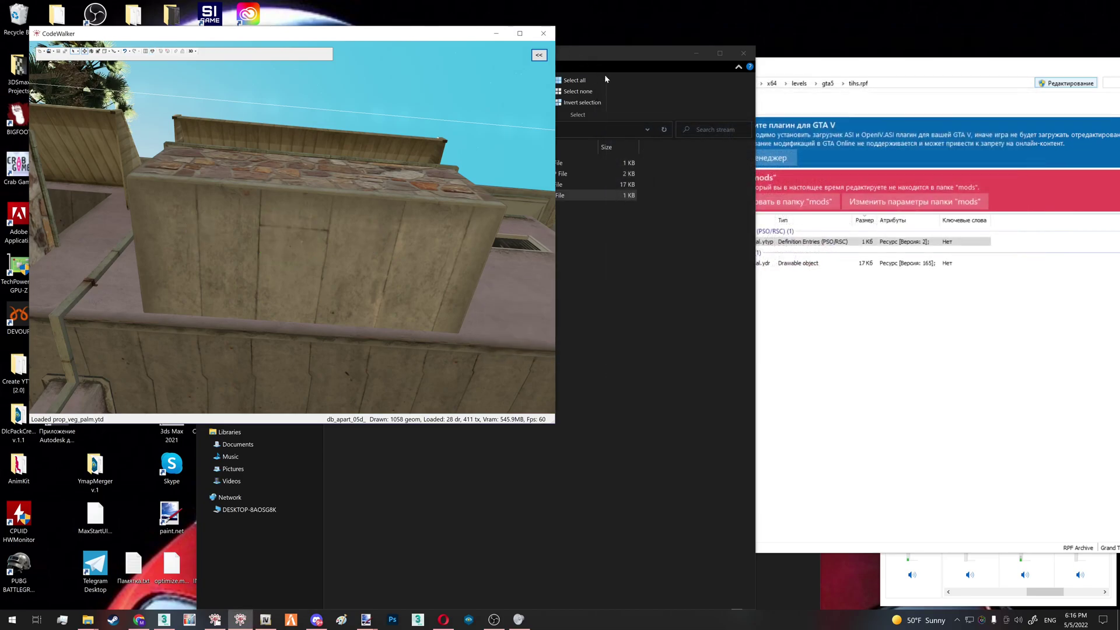
pyautogui.click(543, 34)
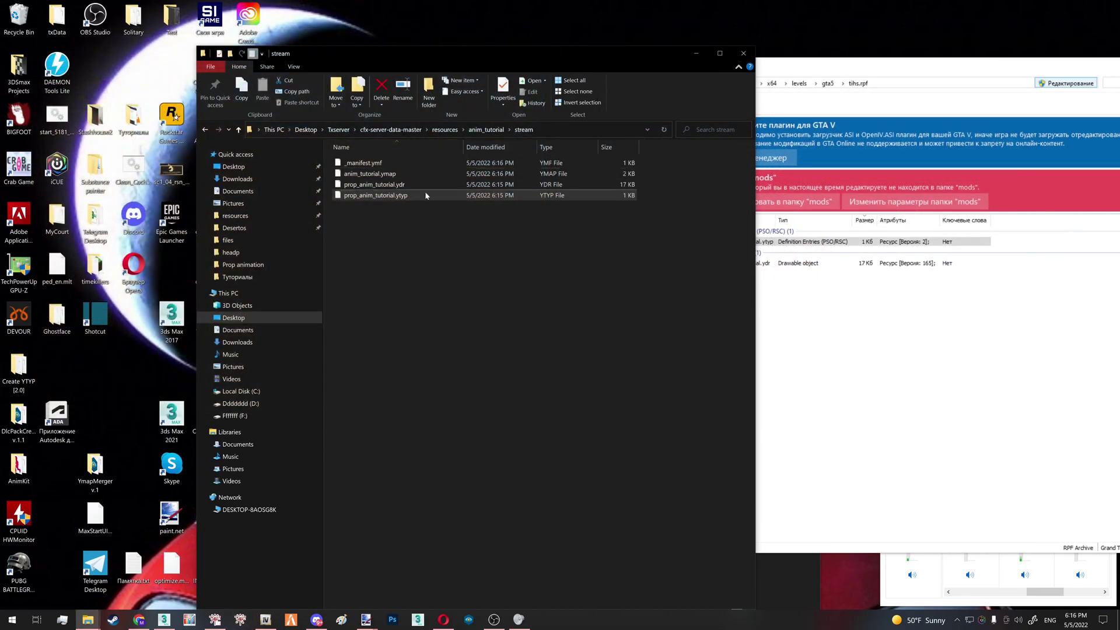
# Step: Open server.cfg from cfx-server-data-master in Notepad and copy the anim_tutorial resource folder's name
pyautogui.click(404, 129)
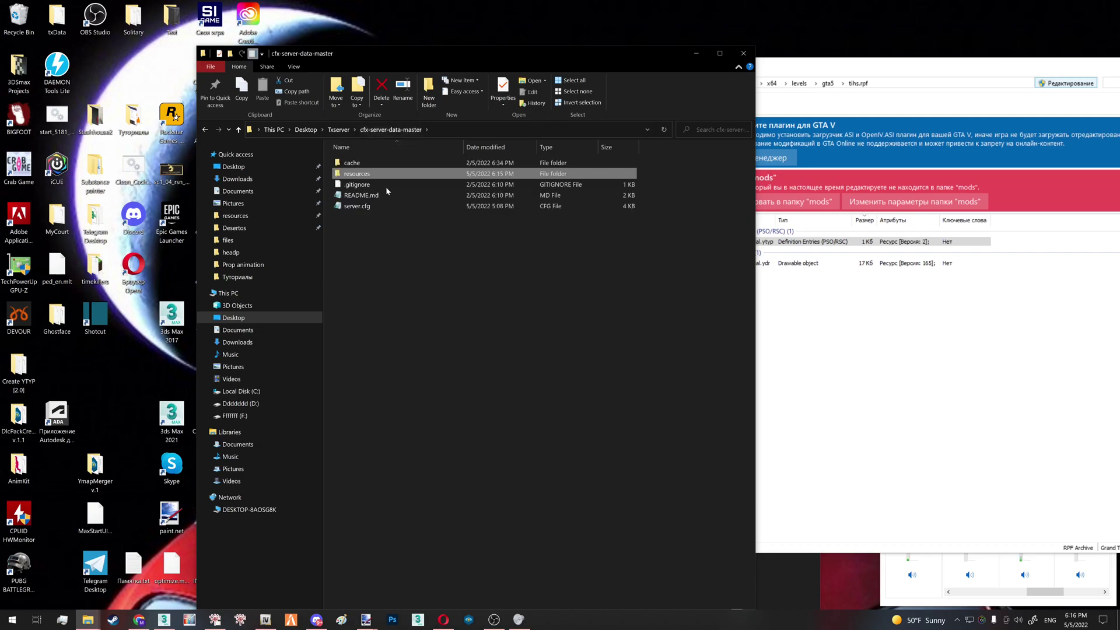
pyautogui.doubleClick(356, 205)
pyautogui.moveTo(452, 346); pyautogui.dragTo(650, 238)
pyautogui.click(583, 396)
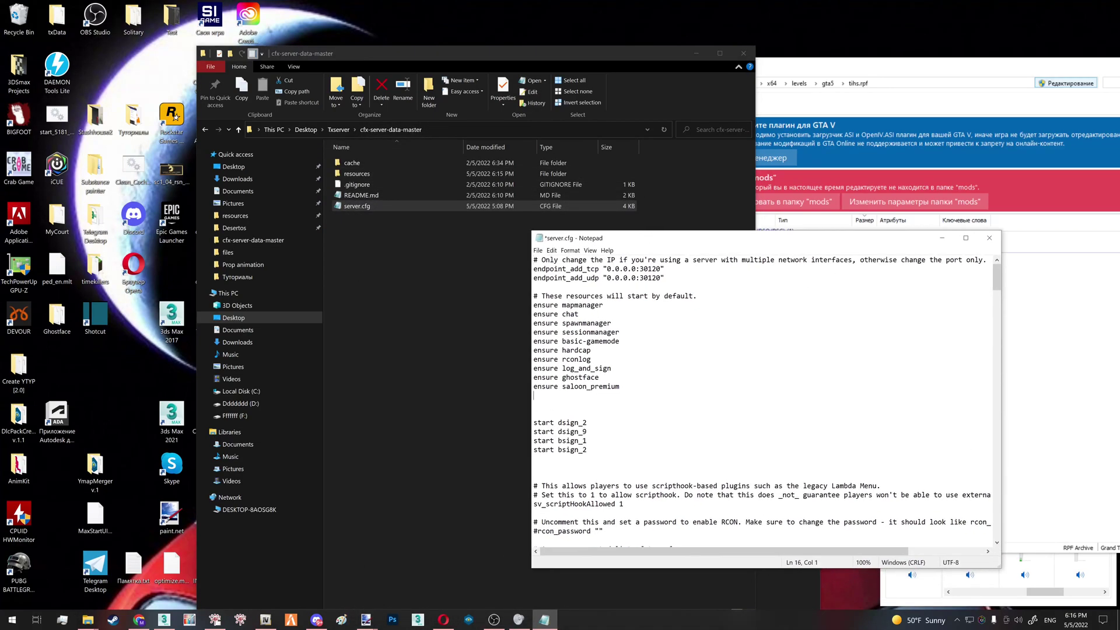
pyautogui.doubleClick(357, 174)
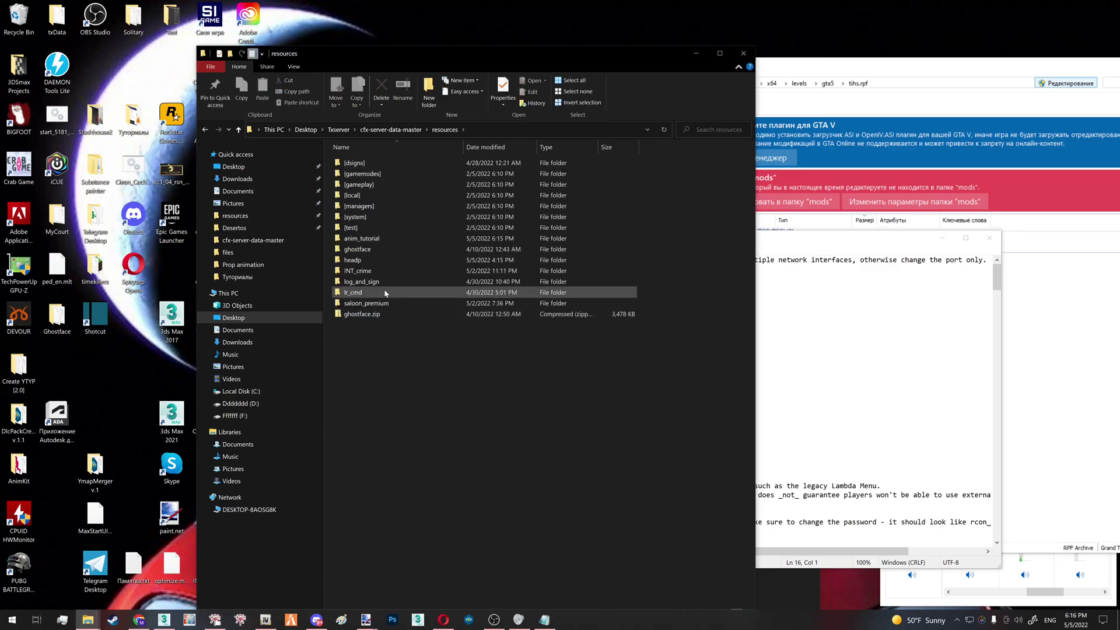
pyautogui.click(378, 238)
pyautogui.rightClick(379, 239)
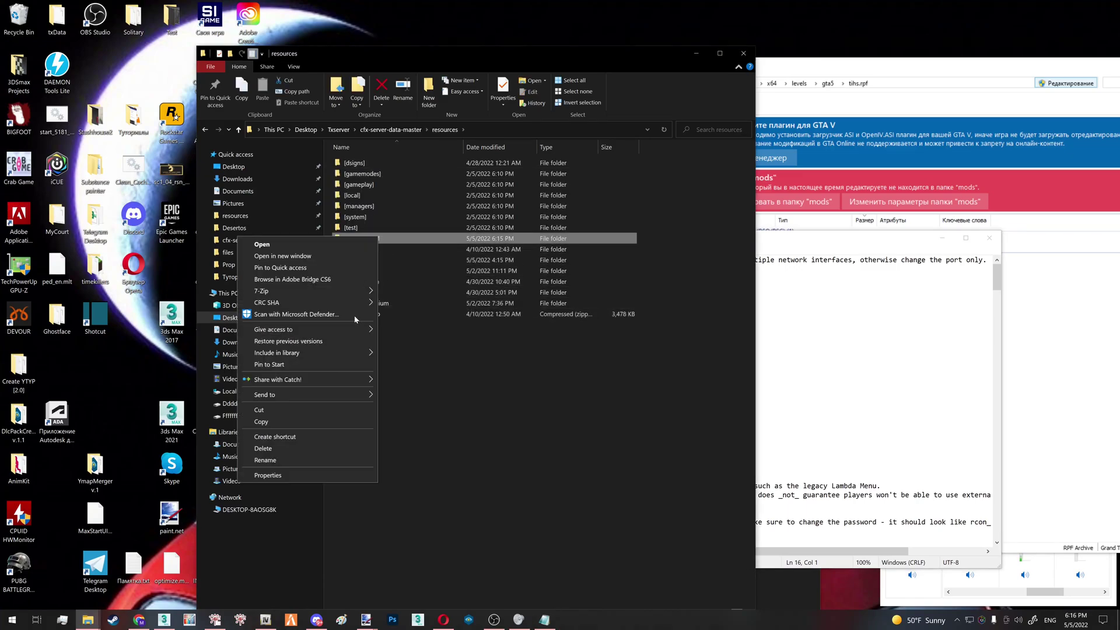
pyautogui.click(285, 459)
pyautogui.hotkey('ctrl', 'c')
# Step: Add the line "ensure anim_tutorial" below the other ensure entries in server.cfg, save the file and close it
pyautogui.click(778, 387)
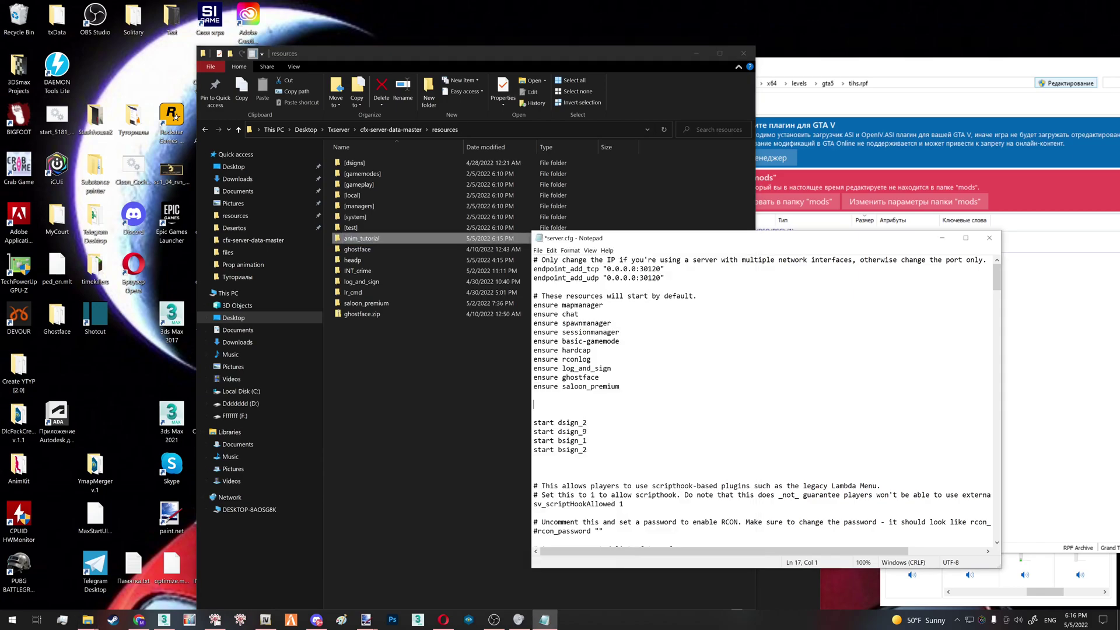
pyautogui.hotkey('ctrl', 'v')
pyautogui.write('ensude')
pyautogui.press('BackSpace')
pyautogui.press('BackSpace')
pyautogui.press('BackSpace')
pyautogui.write('re')
pyautogui.hotkey('ctrl', 's')
pyautogui.click(989, 238)
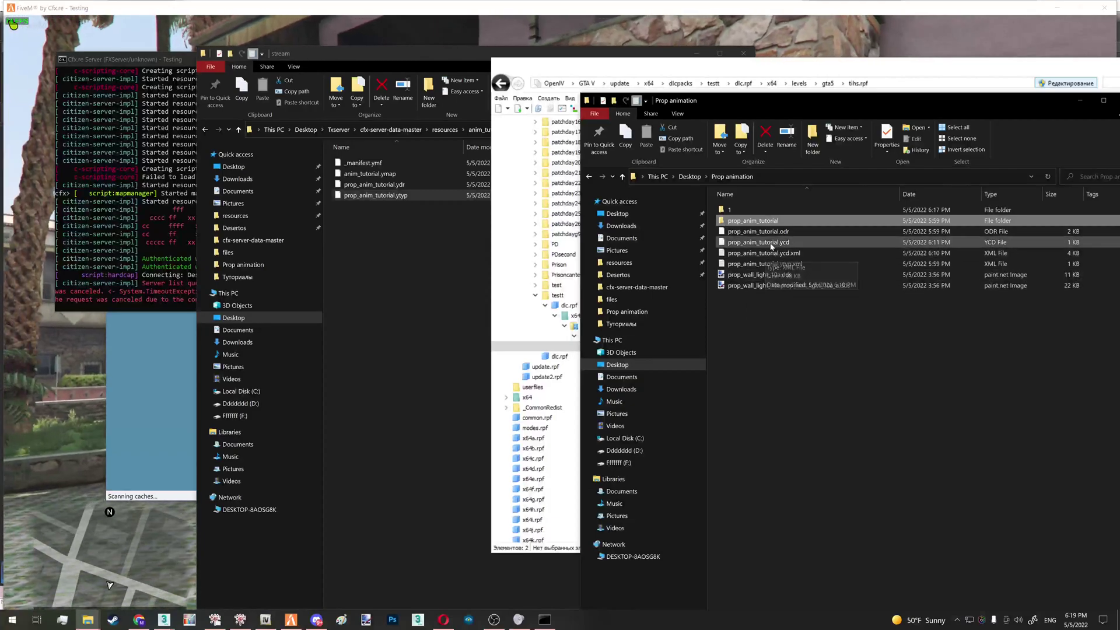
# Step: Move prop_anim_tutorial.ycd from Prop animation into the stream folder and inspect the animated props under the balcony in FiveM
pyautogui.moveTo(774, 242); pyautogui.dragTo(450, 322)
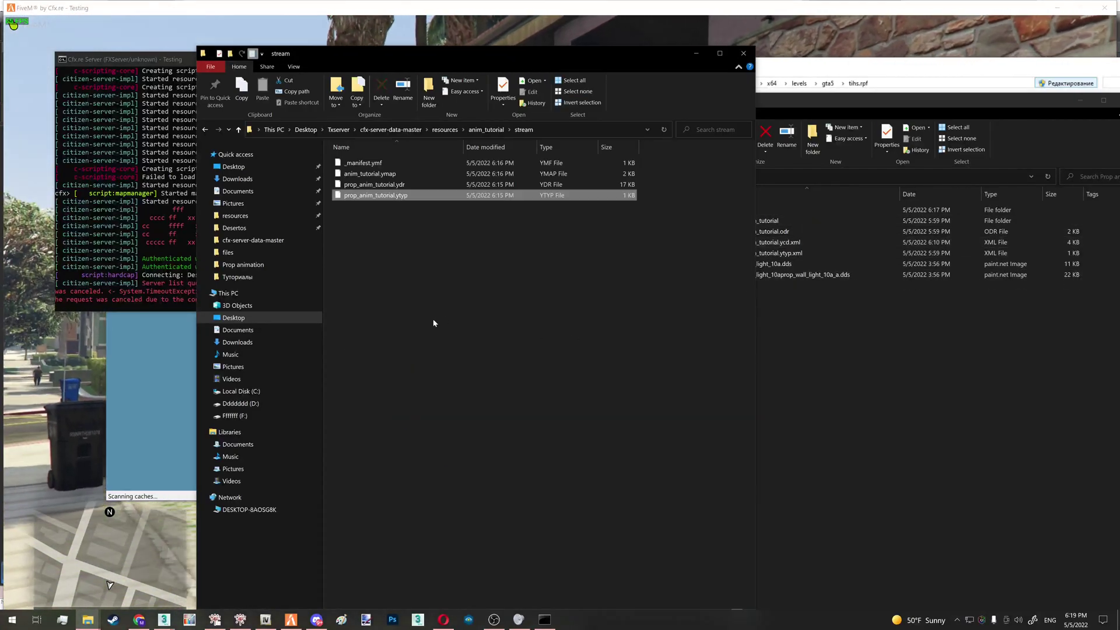
pyautogui.click(291, 619)
pyautogui.press('v')
pyautogui.press('a')
pyautogui.press('w')
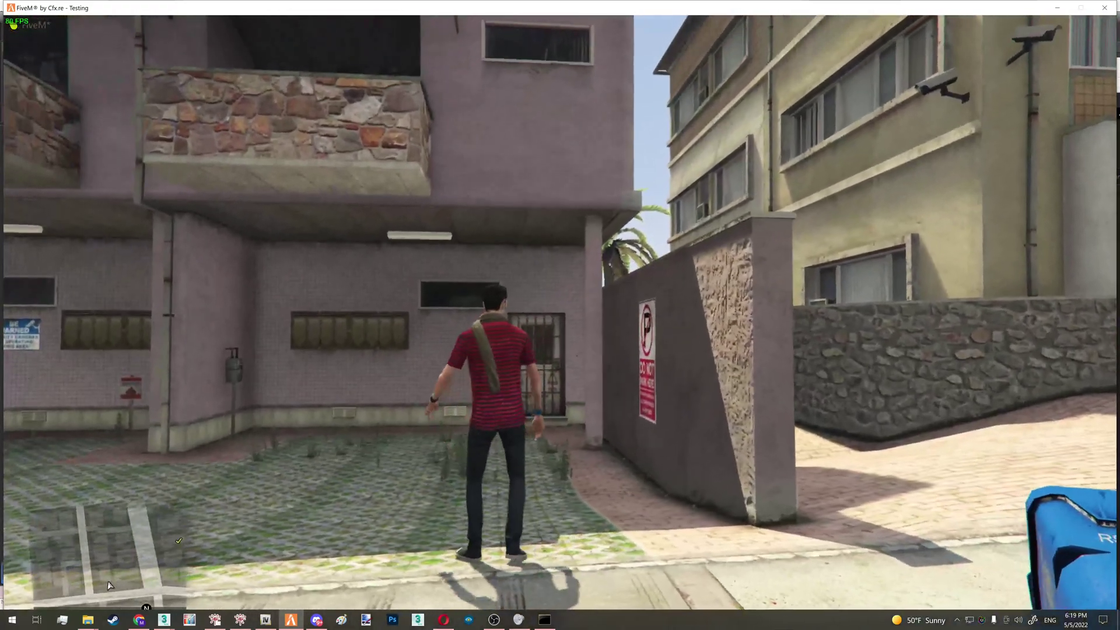
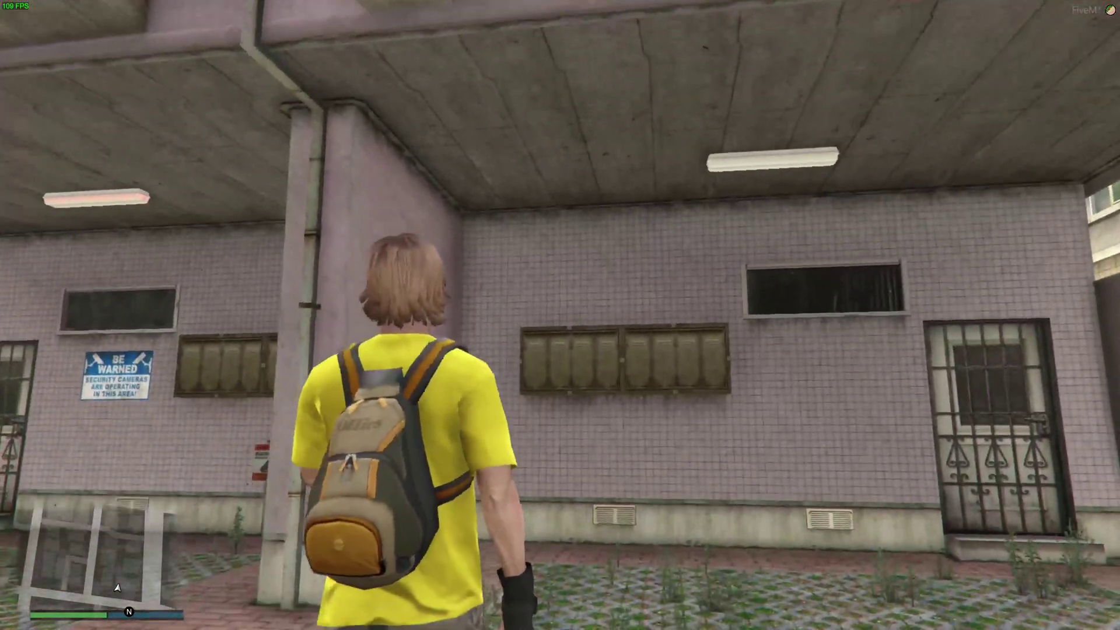
pyautogui.press('v')
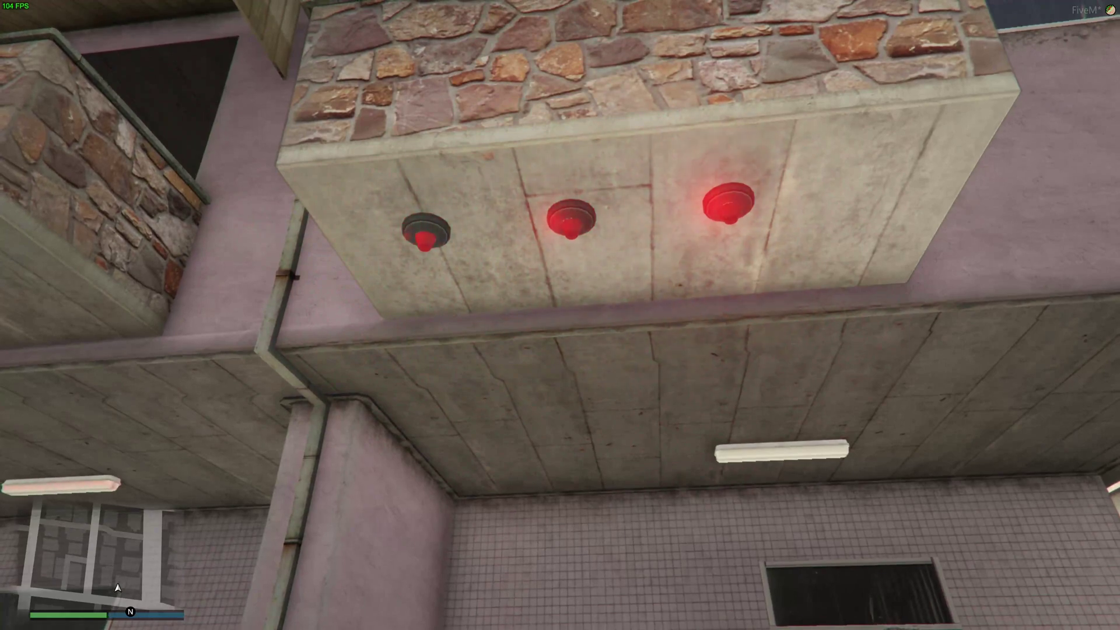
# Step: Change the in-game time of day to Night with the Lambda trainer to check the prop lights in the dark
pyautogui.press('F11')
pyautogui.press('Down')
pyautogui.press('Down')
pyautogui.press('Down')
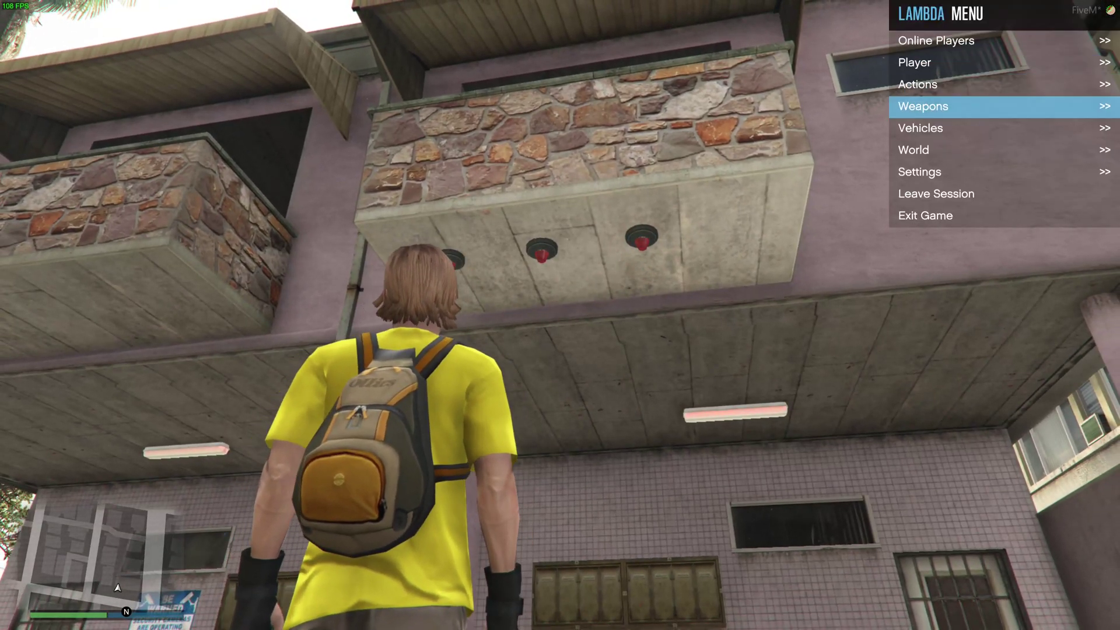
pyautogui.press('Down')
pyautogui.press('Down')
pyautogui.press('Return')
pyautogui.press('Down')
pyautogui.press('Down')
pyautogui.press('Return')
pyautogui.press('Down')
pyautogui.press('Down')
pyautogui.press('Down')
pyautogui.press('Return')
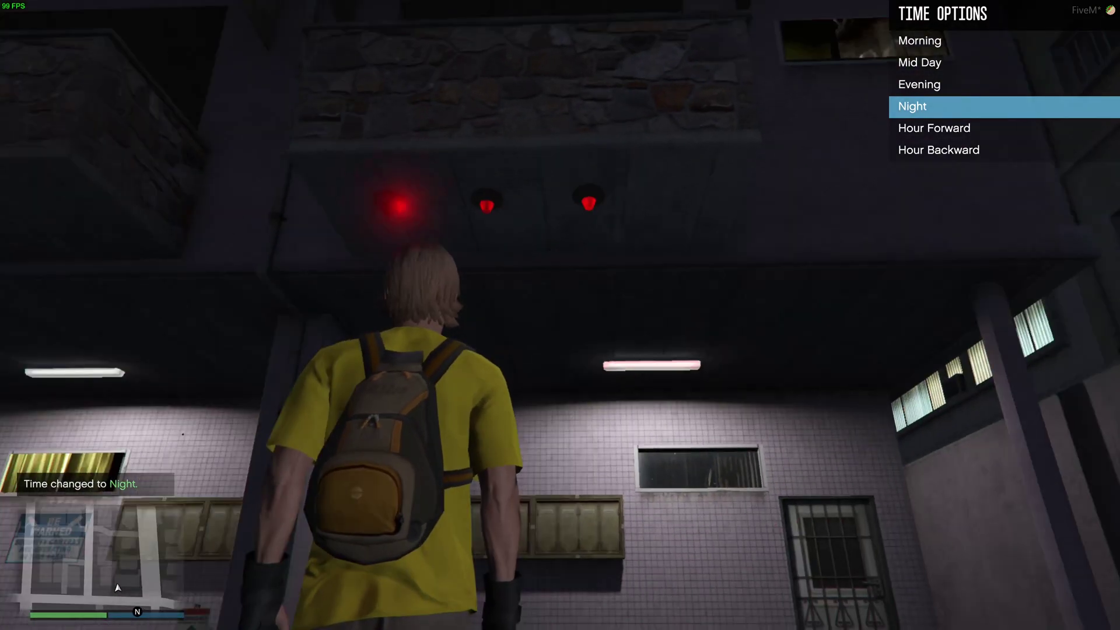
# Step: Exit FiveM by running the console command quit
pyautogui.press('F8')
pyautogui.write('quit')
pyautogui.press('Return')
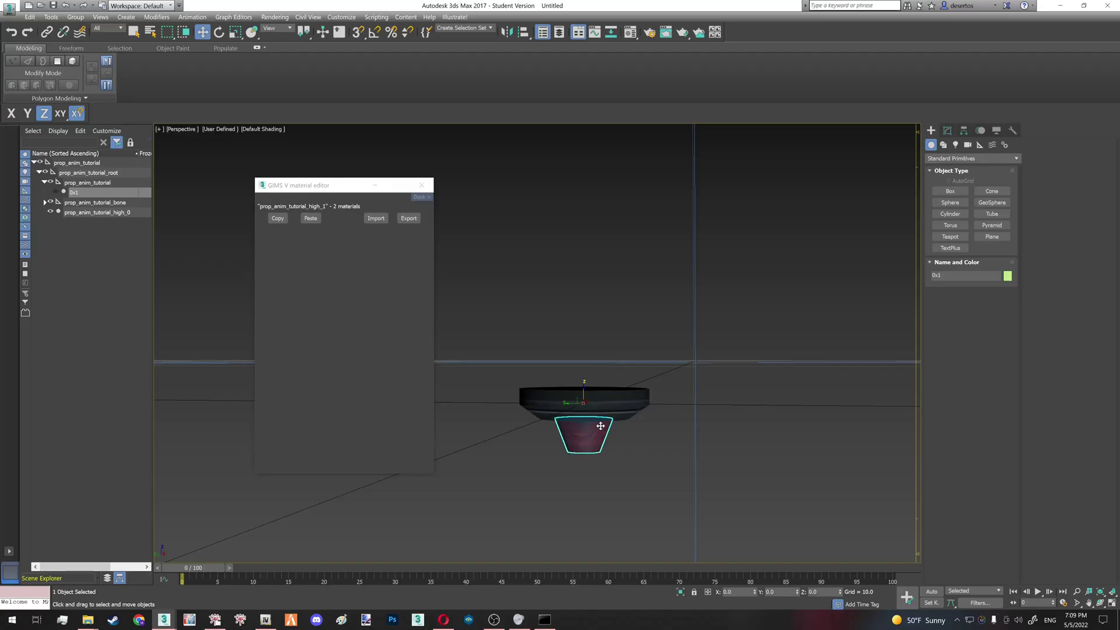
# Step: In 3ds Max, choose the glass_emissive parameter set for the second material (ID 2) of prop_anim_tutorial_high_1 in the GIMS V material editor
pyautogui.click(102, 213)
pyautogui.click(279, 243)
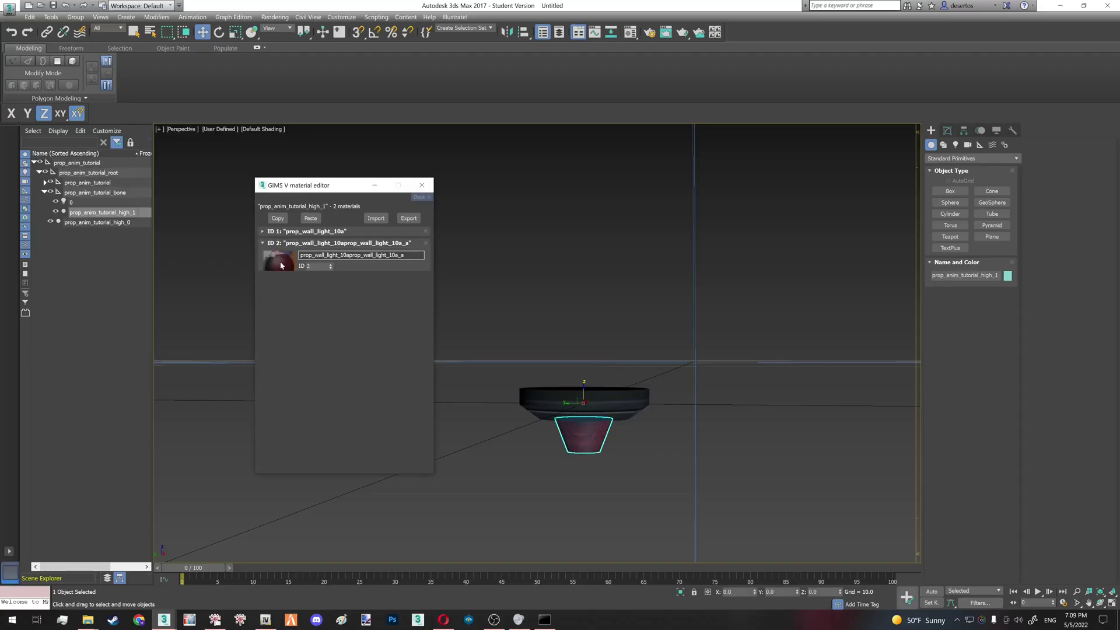
pyautogui.click(281, 265)
pyautogui.click(520, 288)
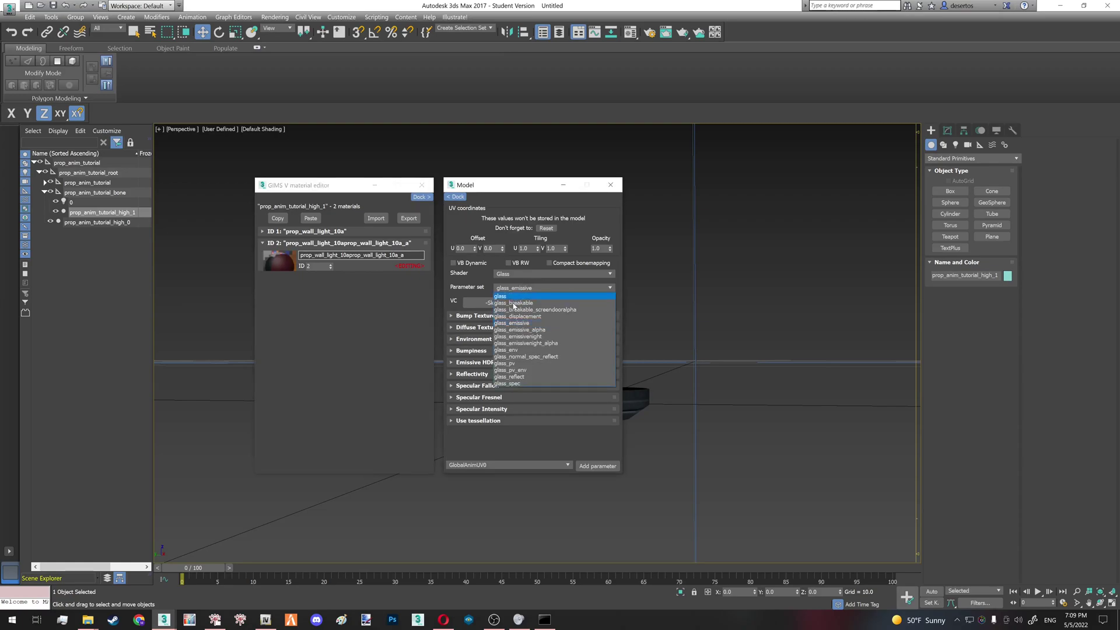
pyautogui.click(516, 324)
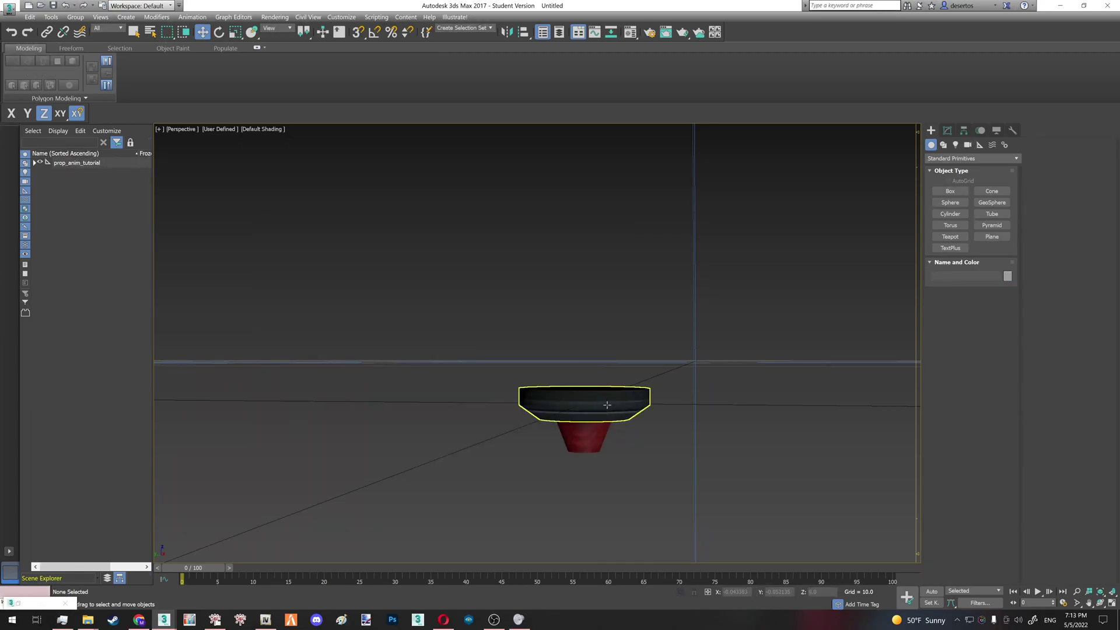
# Step: Delete the whole prop_anim_tutorial model, and unhide and delete the remaining object 0x1
pyautogui.keyDown('alt'); pyautogui.moveTo(607, 405); pyautogui.dragTo(609, 418, button='middle'); pyautogui.keyUp('alt')
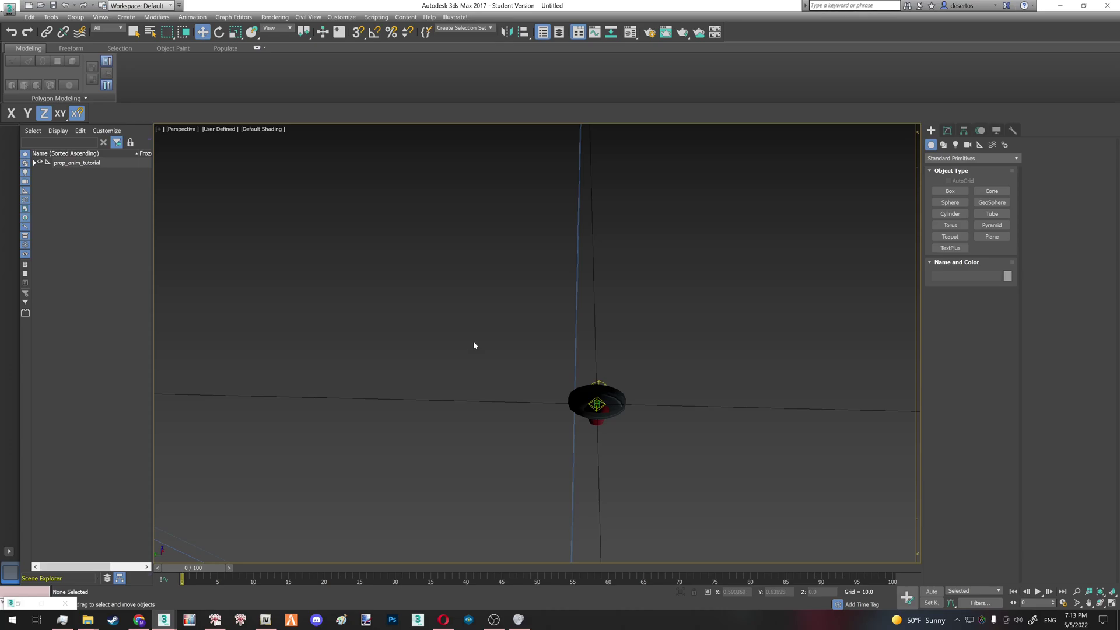
pyautogui.moveTo(473, 340); pyautogui.dragTo(657, 484)
pyautogui.press('Delete')
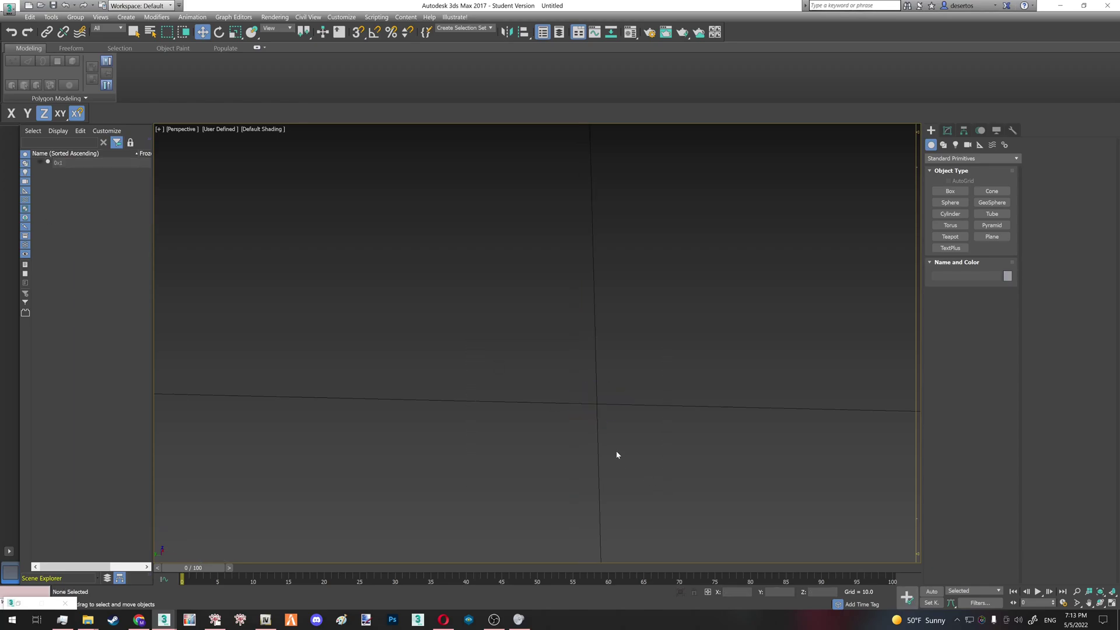
pyautogui.click(44, 155)
pyautogui.click(39, 162)
pyautogui.click(72, 165)
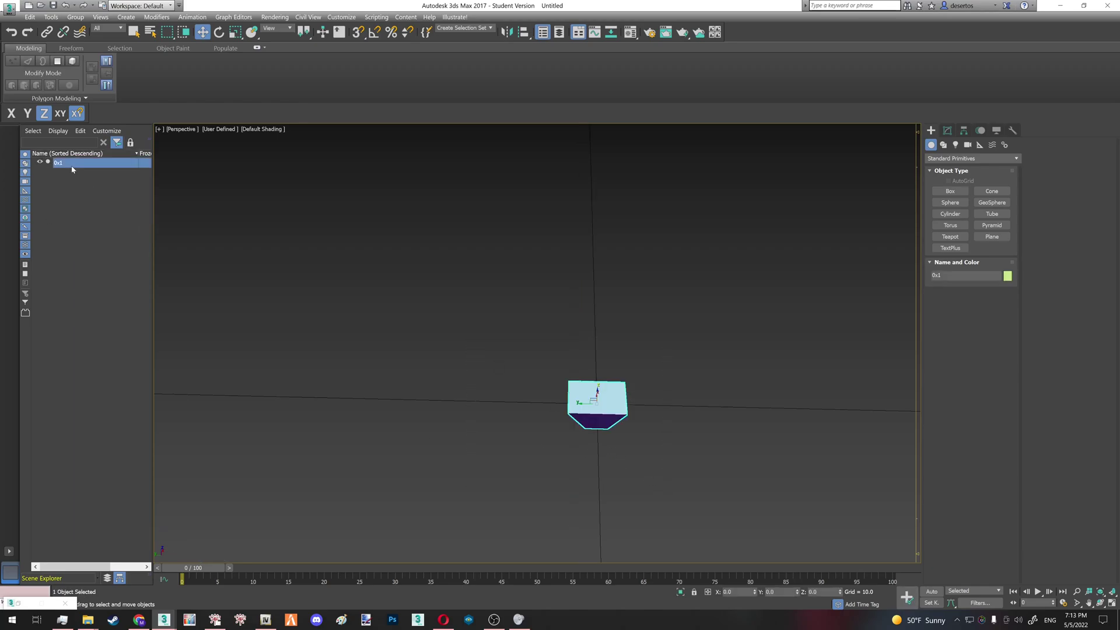
pyautogui.press('Delete')
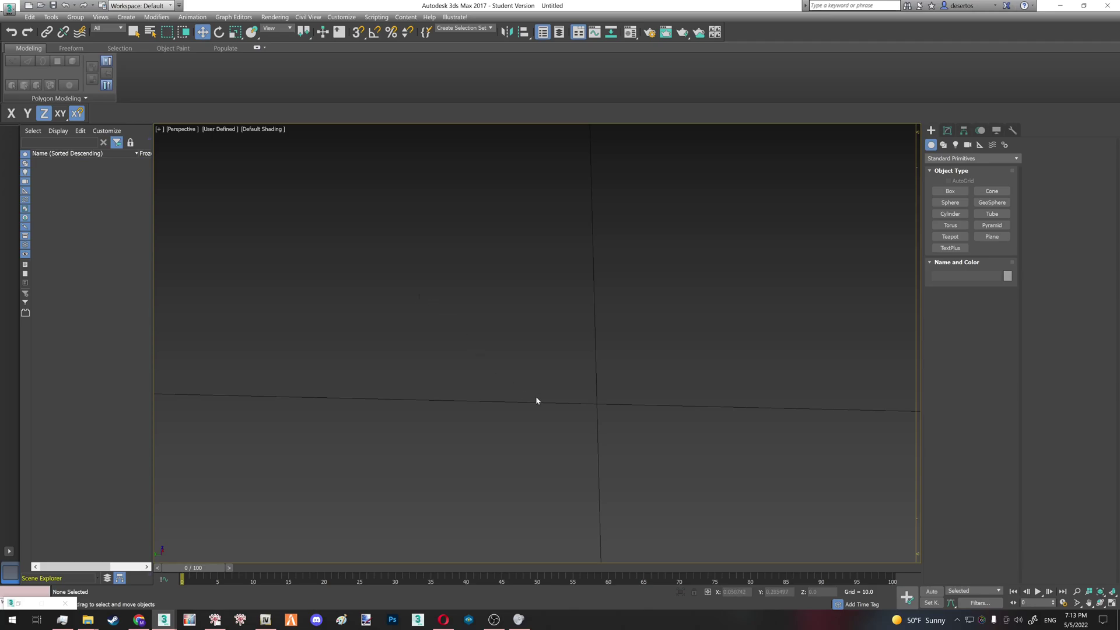
# Step: Create a tall thin box near the origin, about 0.68 long, 0.30 wide and 5.82 high, and display edged faces
pyautogui.scroll(-3, 537, 400)
pyautogui.scroll(3, 546, 401)
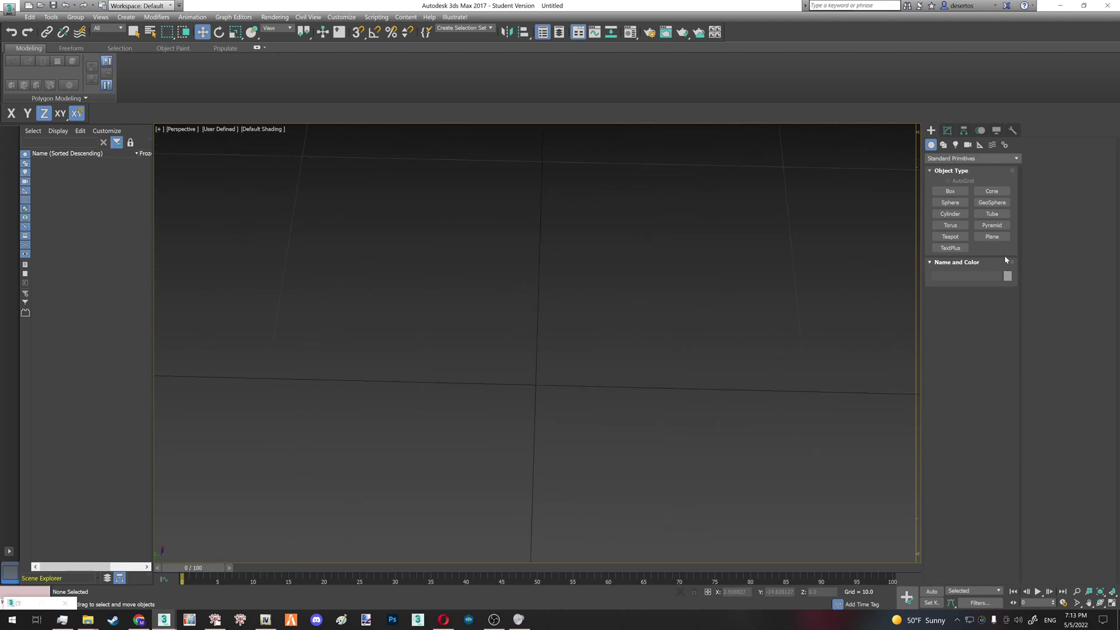
pyautogui.click(1000, 237)
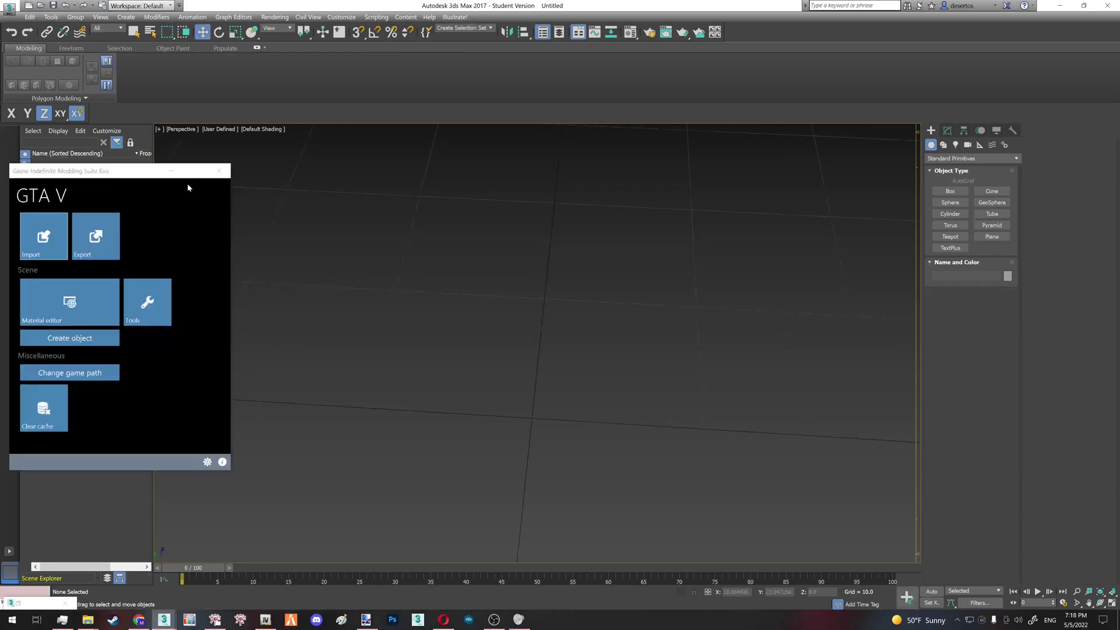
pyautogui.moveTo(519, 412); pyautogui.dragTo(530, 417)
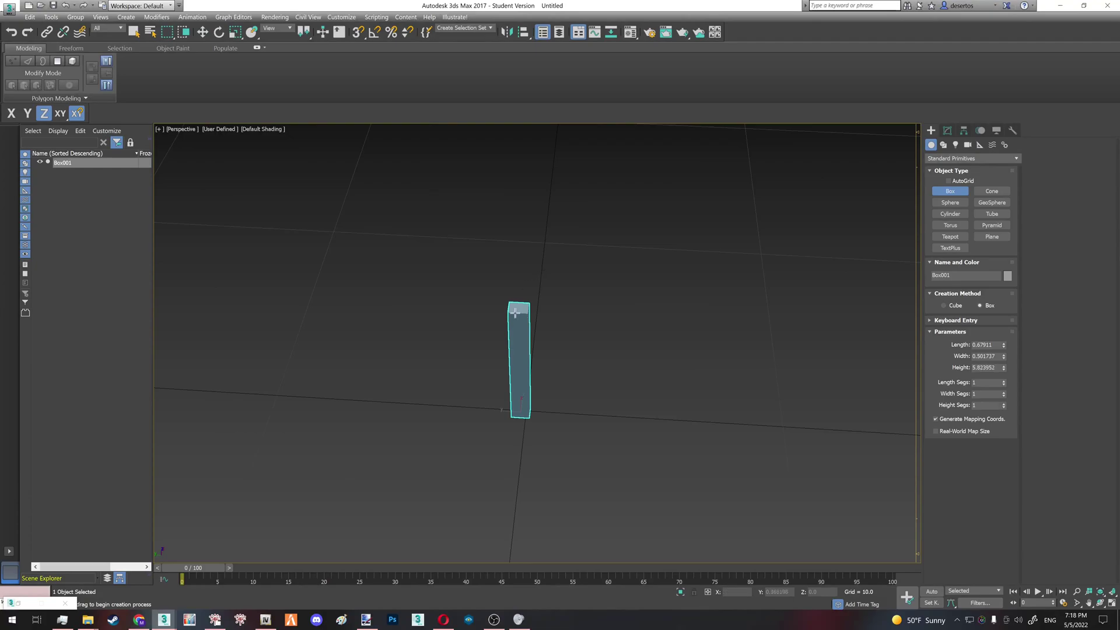
pyautogui.click(570, 346)
pyautogui.press('w')
pyautogui.press('F4')
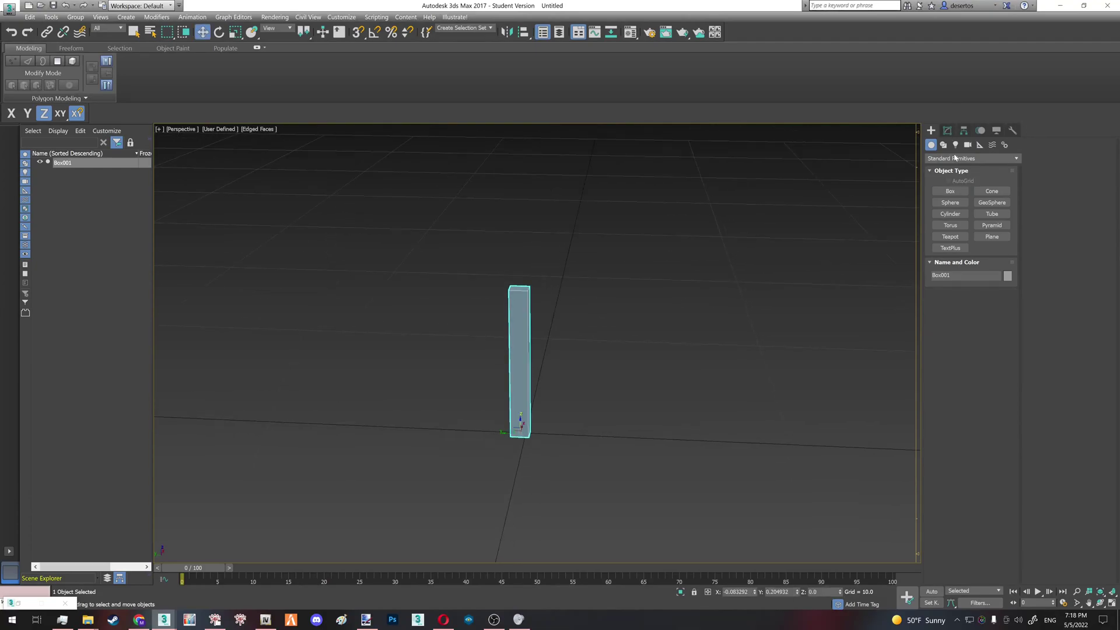
# Step: Convert the box to an Editable Poly and select its top polygon
pyautogui.click(947, 130)
pyautogui.rightClick(956, 182)
pyautogui.click(986, 244)
pyautogui.click(532, 295)
pyautogui.click(519, 293)
pyautogui.press('4')
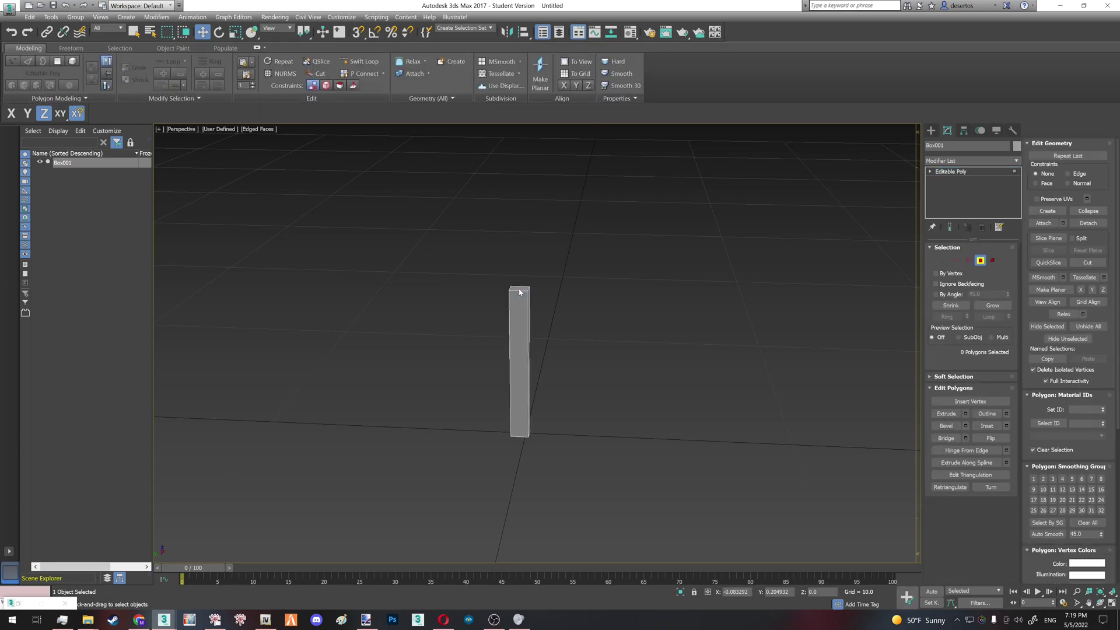
pyautogui.click(520, 289)
pyautogui.keyDown('alt'); pyautogui.moveTo(520, 288); pyautogui.dragTo(535, 279, button='middle'); pyautogui.keyUp('alt')
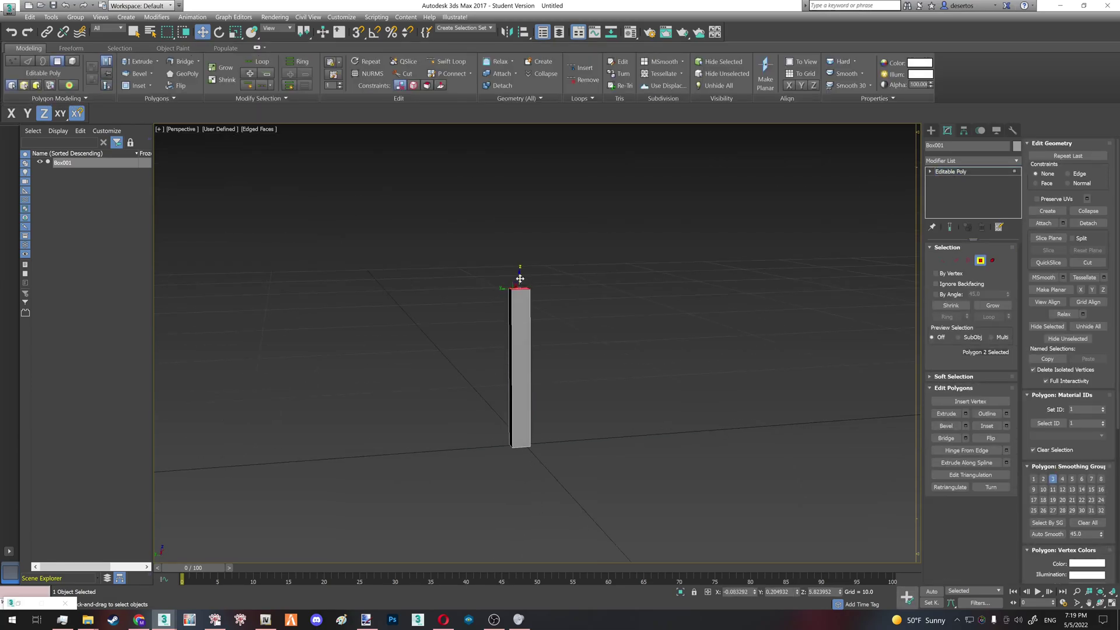
pyautogui.keyDown('shift'); pyautogui.moveTo(519, 278); pyautogui.dragTo(519, 270); pyautogui.keyUp('shift')
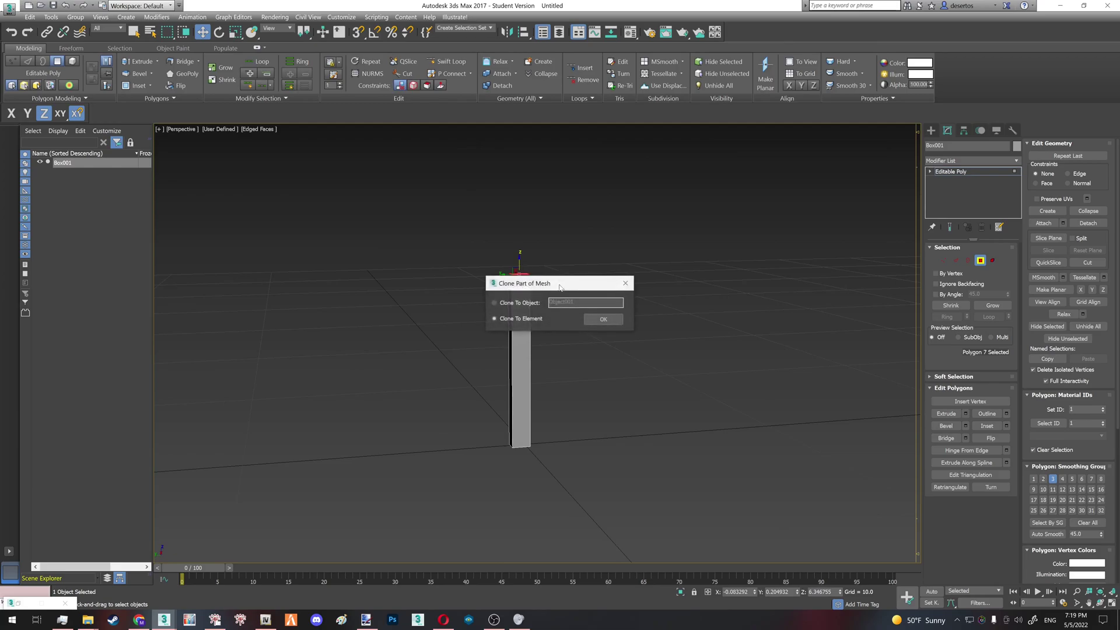
pyautogui.click(624, 284)
pyautogui.scroll(4, 531, 287)
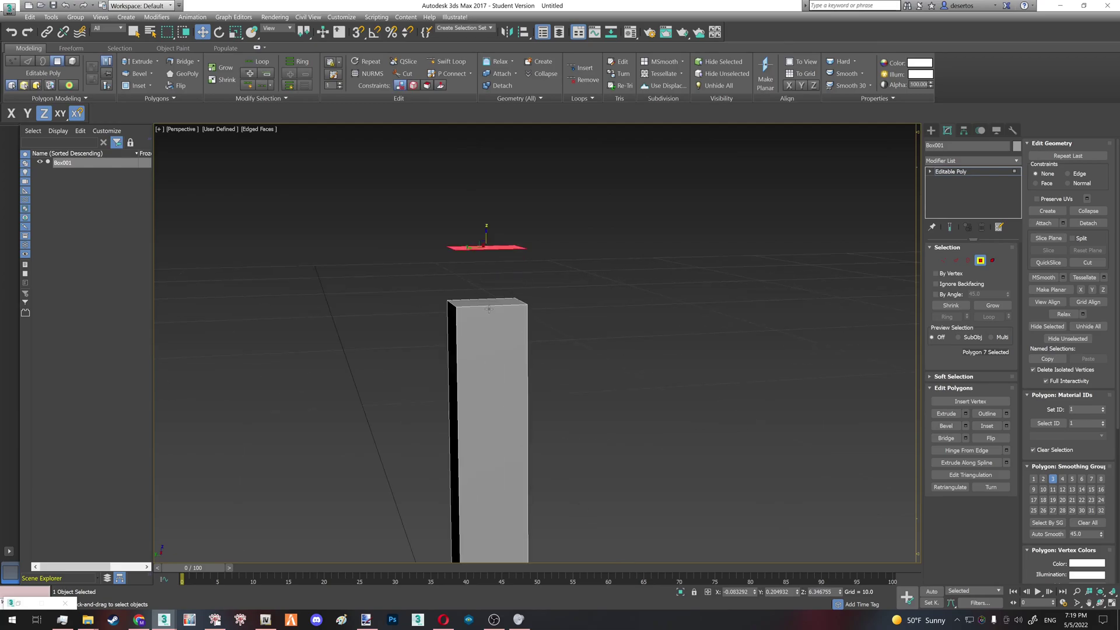
pyautogui.hotkey('ctrl', 'z')
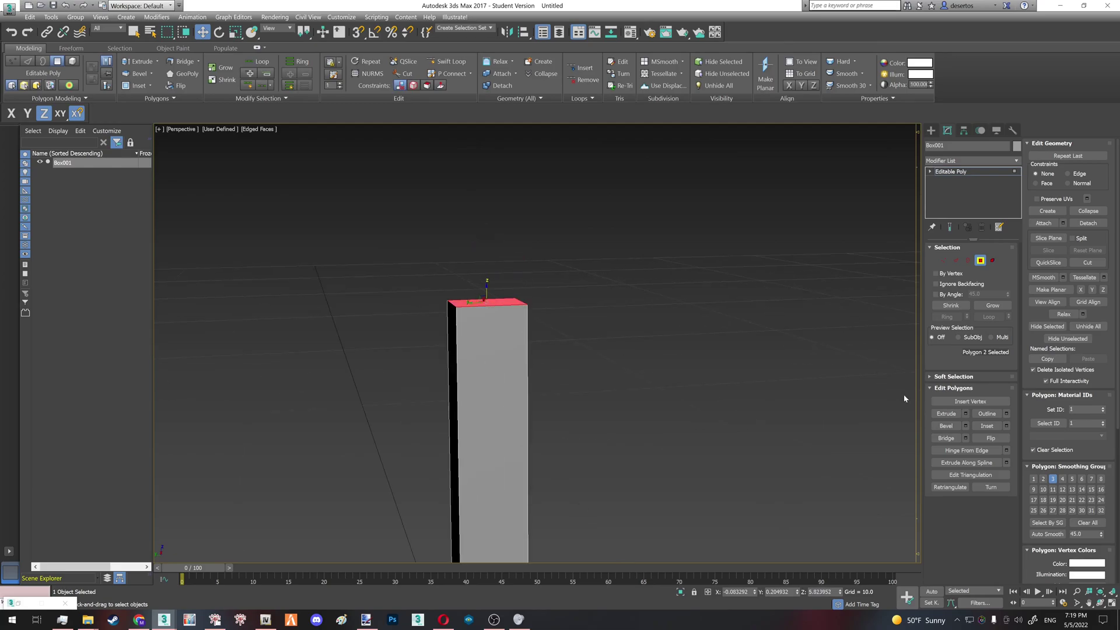
# Step: Extrude the box's top polygon upward by 8.5
pyautogui.click(965, 413)
pyautogui.scroll(-4, 474, 269)
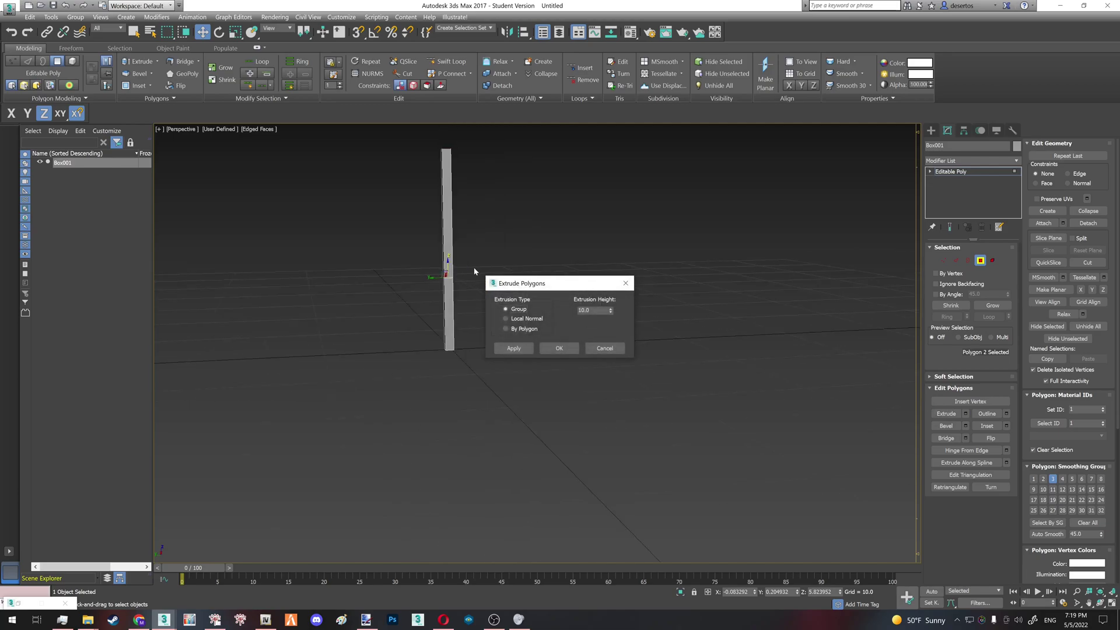
pyautogui.moveTo(473, 270); pyautogui.dragTo(465, 310, button='middle')
pyautogui.moveTo(610, 312); pyautogui.dragTo(609, 315)
pyautogui.click(569, 348)
# Step: Select the two opposite side polygons of the upper section and extrude them by 8.5 to form a wide sign panel
pyautogui.scroll(5, 436, 271)
pyautogui.moveTo(436, 272)
pyautogui.keyDown('alt'); pyautogui.mouseDown(button='middle')
pyautogui.moveTo(495, 287)
pyautogui.moveTo(412, 268)
pyautogui.moveTo(399, 276)
pyautogui.mouseUp(button='middle'); pyautogui.keyUp('alt')
pyautogui.press('4')
pyautogui.press('4')
pyautogui.click(444, 278)
pyautogui.keyDown('ctrl'); pyautogui.click(429, 261); pyautogui.keyUp('ctrl')
pyautogui.click(965, 413)
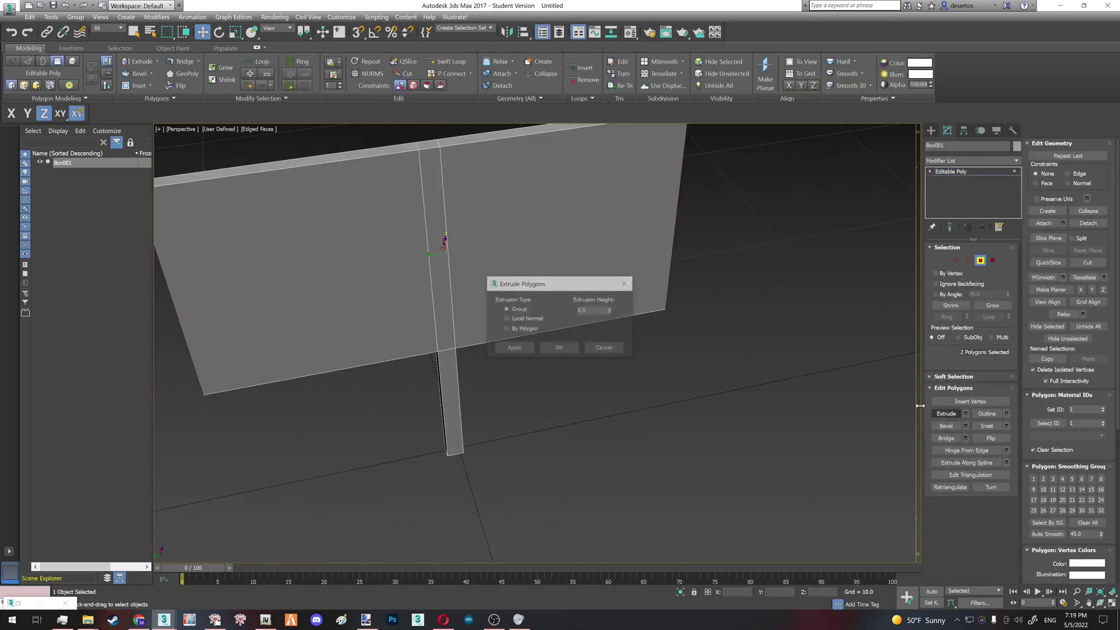
pyautogui.click(570, 350)
# Step: Select the five polygons of the post beneath the sign panel and assign them their own material ID
pyautogui.keyDown('alt'); pyautogui.moveTo(562, 333); pyautogui.dragTo(466, 282, button='middle'); pyautogui.keyUp('alt')
pyautogui.press('4')
pyautogui.press('F3')
pyautogui.moveTo(386, 418); pyautogui.dragTo(533, 524)
pyautogui.press('F3')
pyautogui.press('4')
pyautogui.press('F3')
pyautogui.moveTo(534, 524); pyautogui.dragTo(528, 489, button='middle')
pyautogui.press('F3')
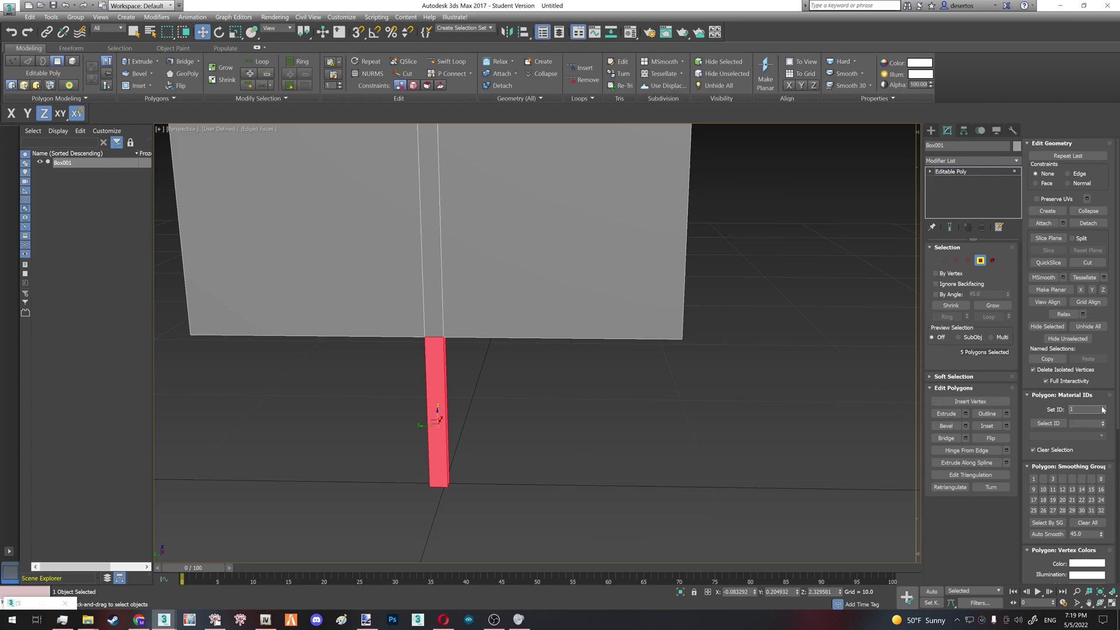
pyautogui.click(692, 404)
# Step: Select all polygons of the sign panel to check their material ID, and leave polygon editing
pyautogui.moveTo(765, 327); pyautogui.dragTo(763, 329)
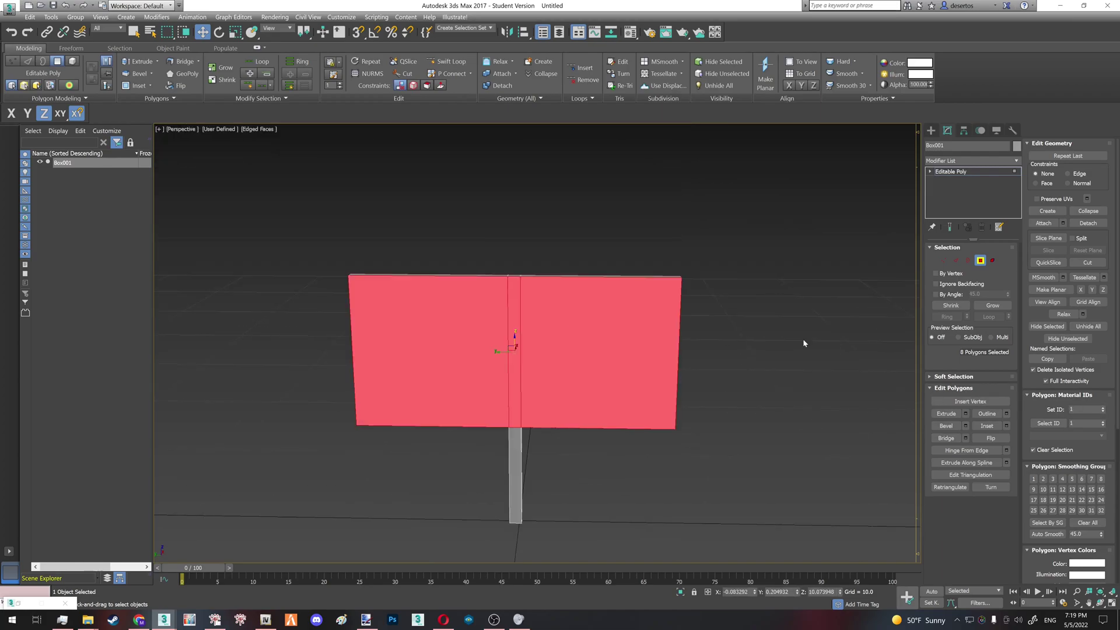
pyautogui.moveTo(293, 221); pyautogui.dragTo(771, 373)
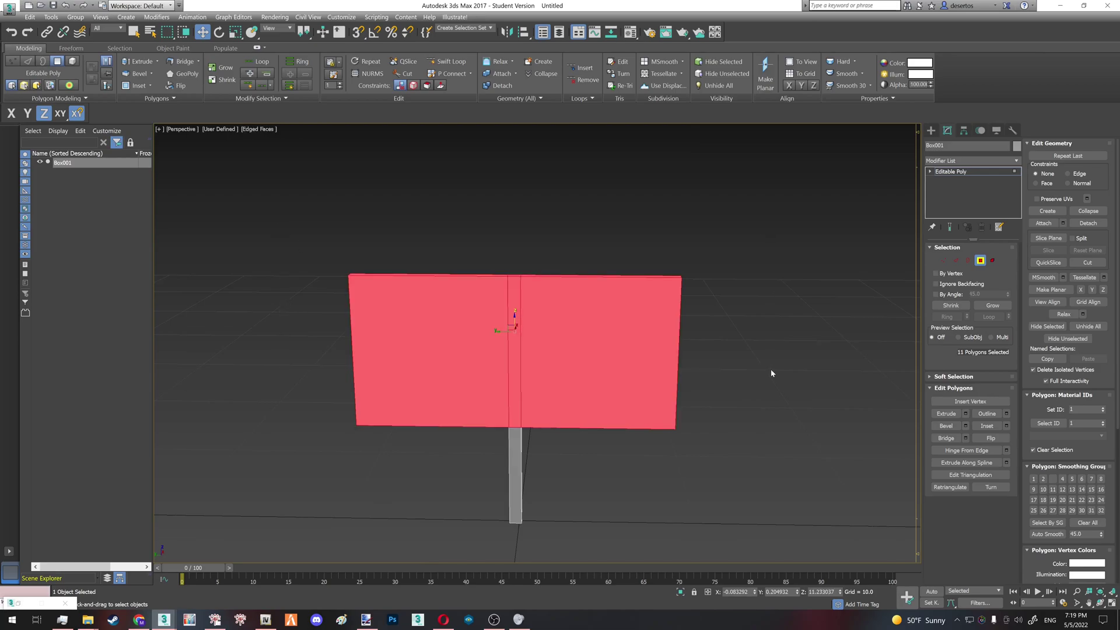
pyautogui.click(743, 288)
pyautogui.press('4')
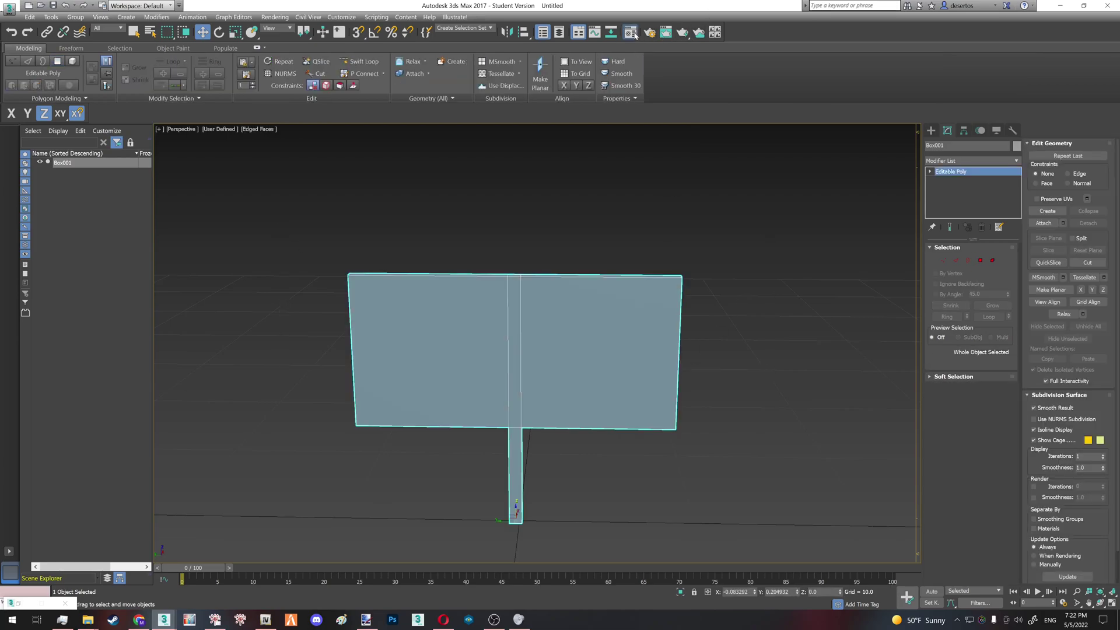
# Step: Turn the second material slot into a Multi/Sub-Object material, discarding the old material, and set its number of sub-materials to 2
pyautogui.press('m')
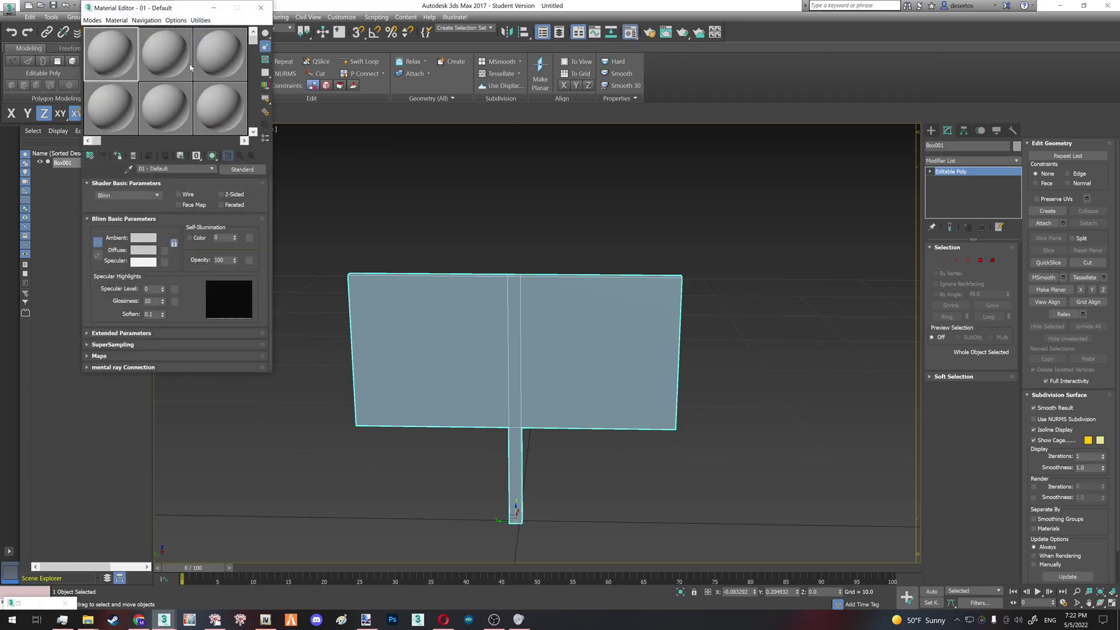
pyautogui.click(175, 62)
pyautogui.click(247, 170)
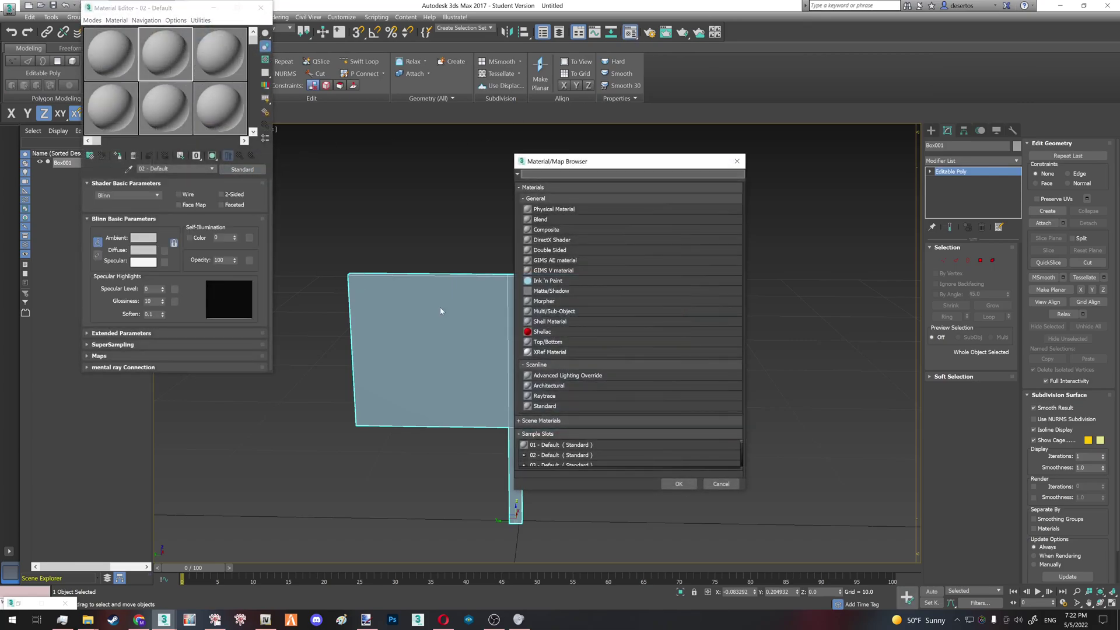
pyautogui.doubleClick(558, 315)
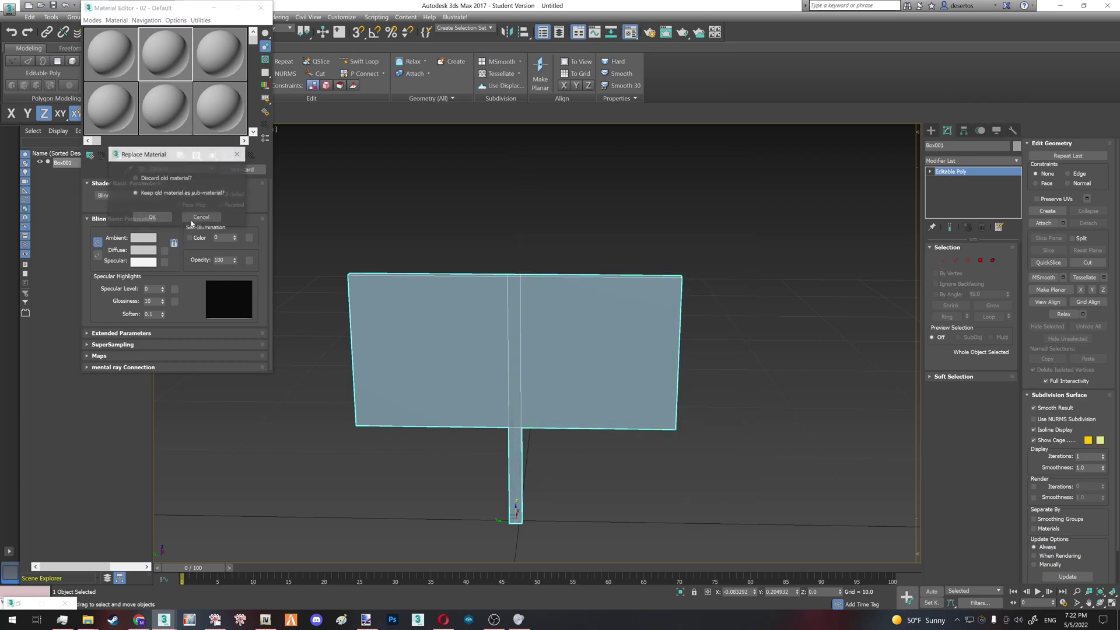
pyautogui.click(158, 207)
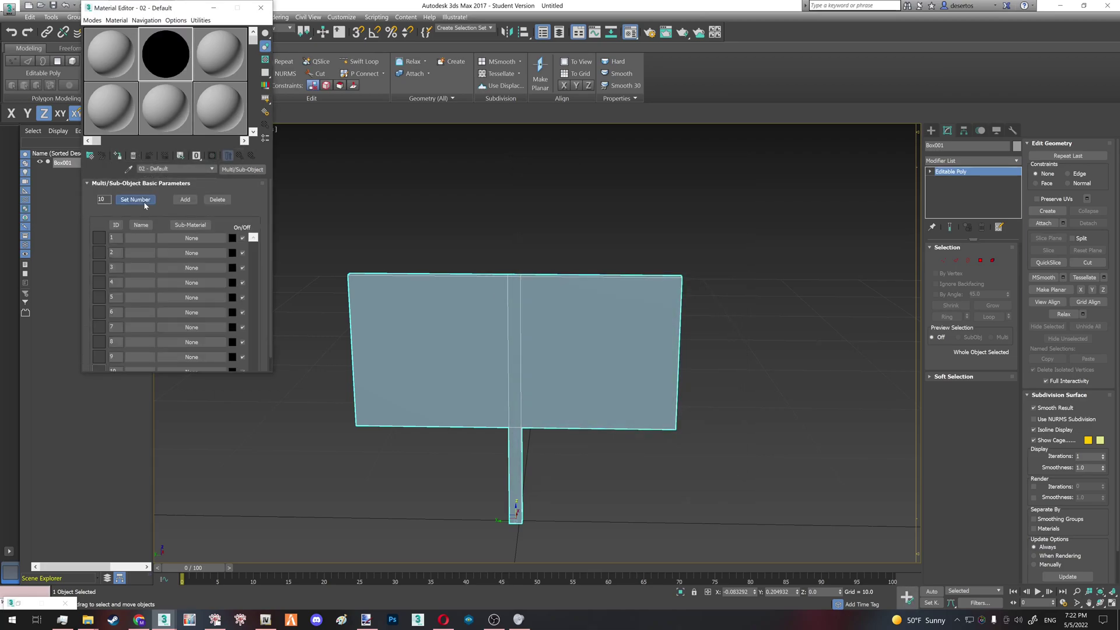
pyautogui.click(135, 200)
pyautogui.write('2')
pyautogui.press('Return')
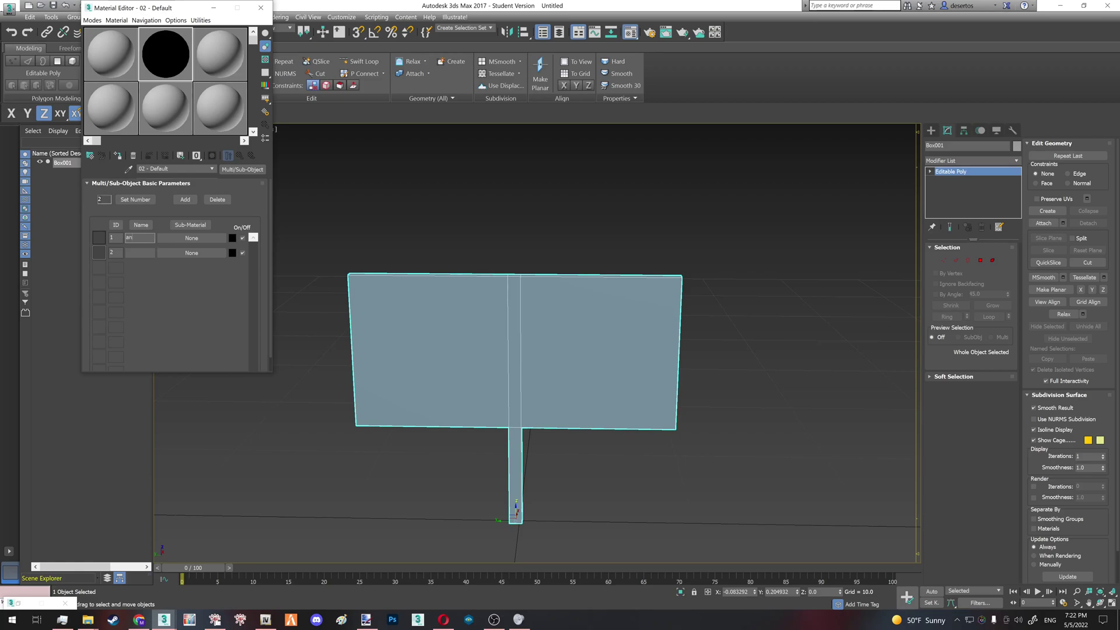
# Step: Name the sub-materials anim and static, and assign a GIMS V material to sub-material 1
pyautogui.write('static')
pyautogui.click(170, 239)
pyautogui.doubleClick(544, 270)
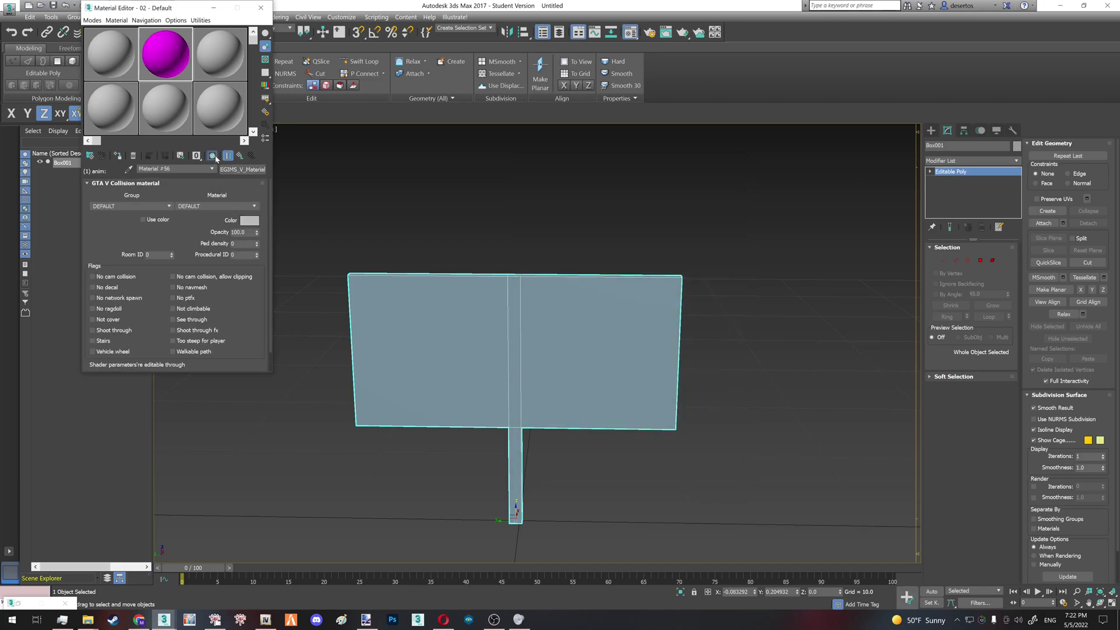
pyautogui.click(237, 162)
# Step: Copy the GIMS V material from sub-material 1 into the static sub-material, ID 2
pyautogui.rightClick(211, 236)
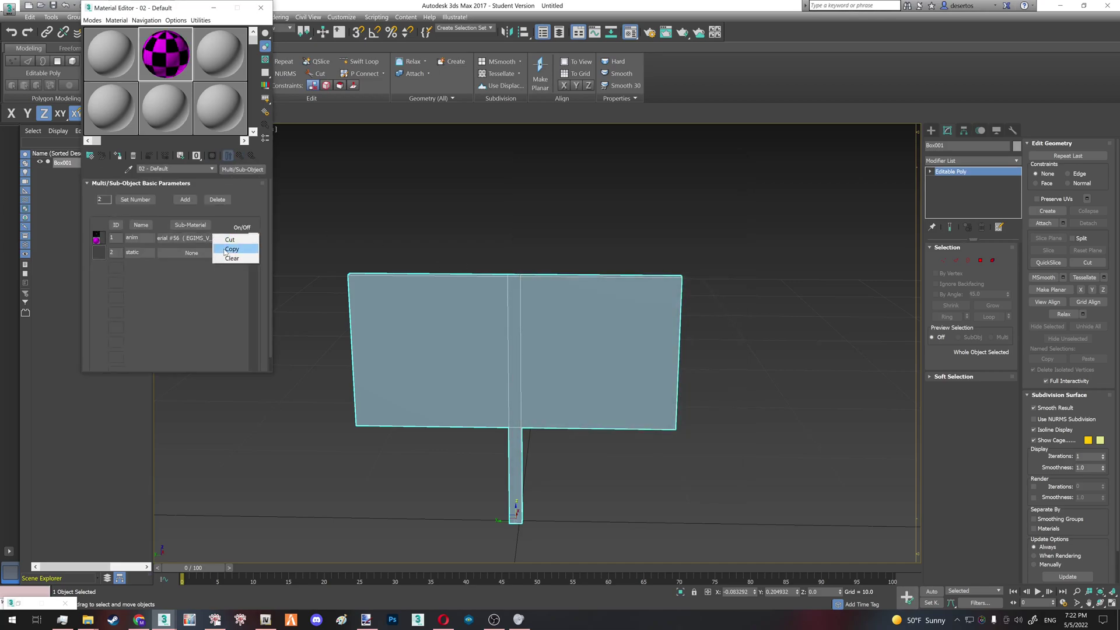
pyautogui.click(231, 249)
pyautogui.rightClick(219, 251)
pyautogui.click(229, 256)
pyautogui.click(171, 254)
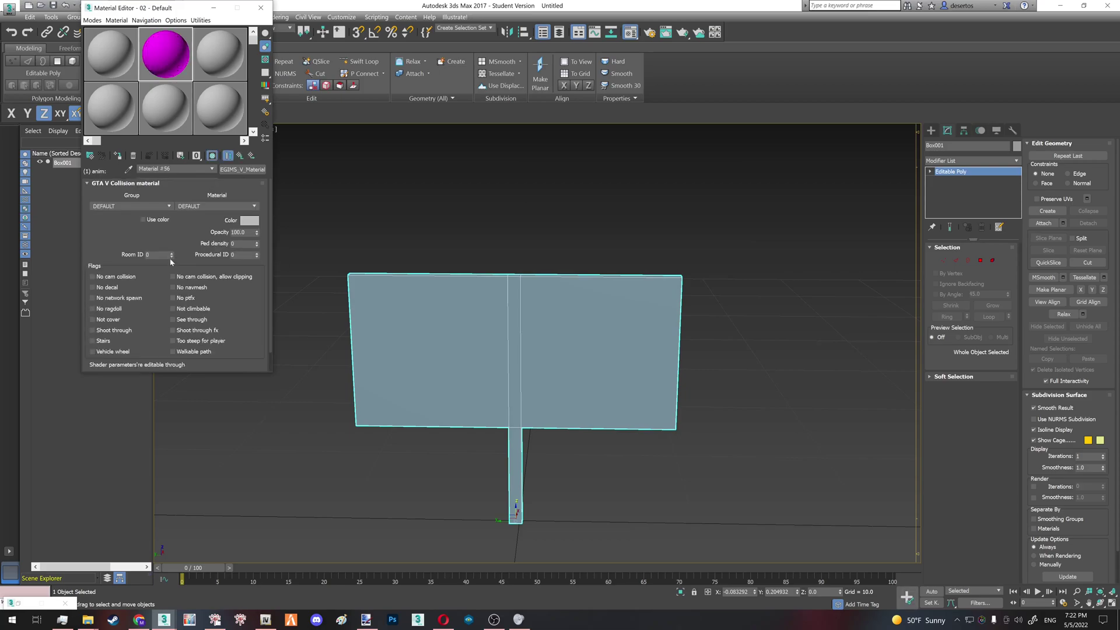
pyautogui.click(240, 161)
# Step: Apply the Multi/Sub-Object material to the sign model and open the GIMS V material editor
pyautogui.moveTo(166, 54); pyautogui.dragTo(397, 295)
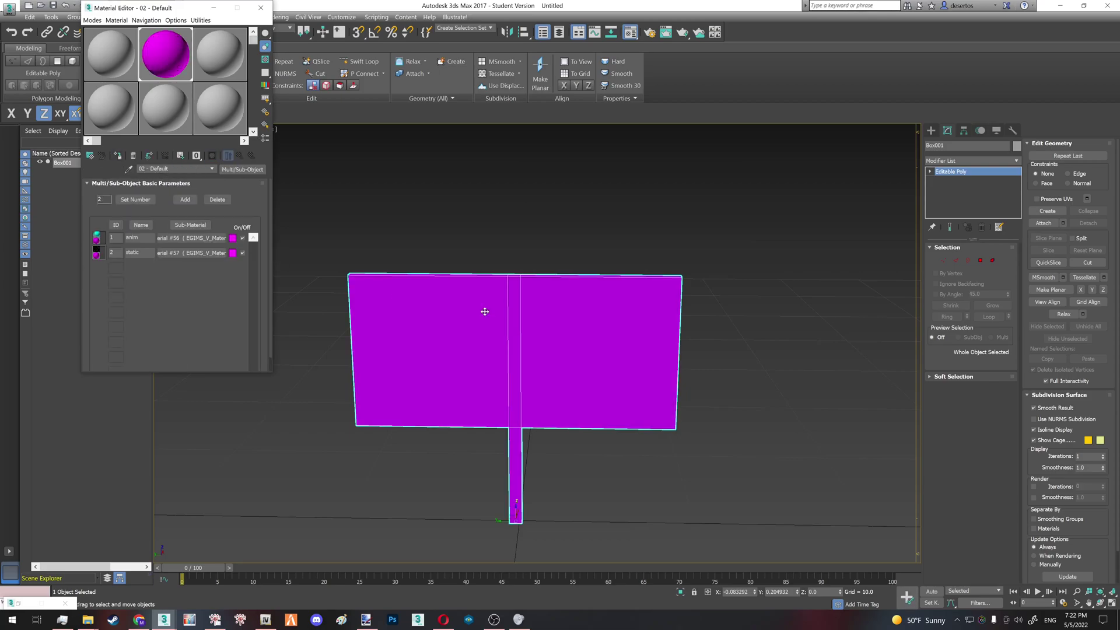
pyautogui.click(26, 607)
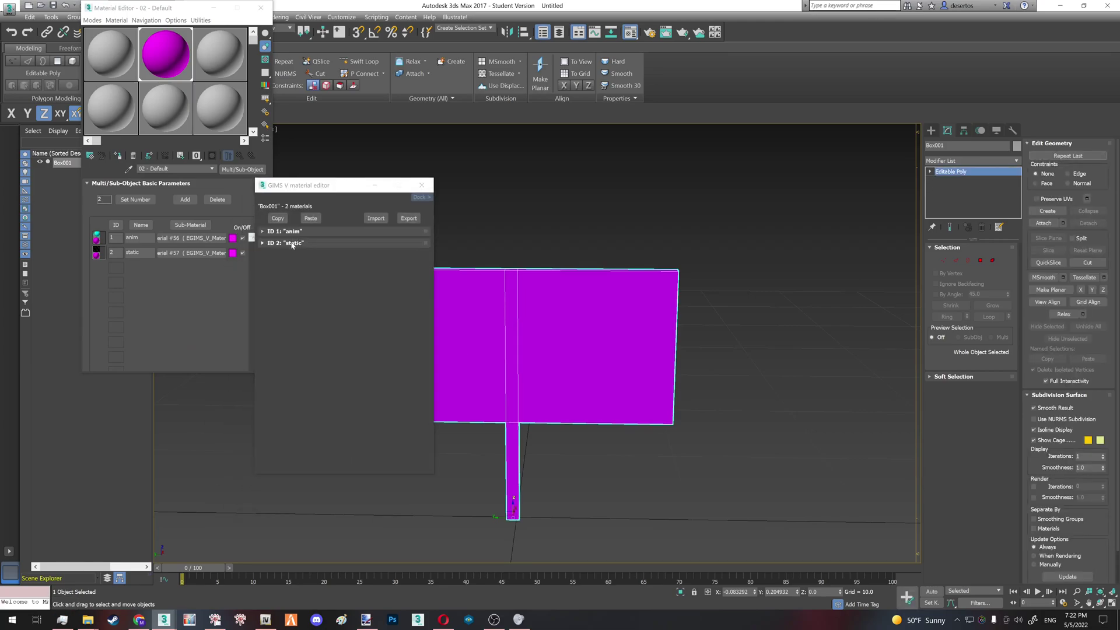
# Step: Assign gz_v_c2_metal01.dds from the plane_animation folder as the diffuse texture of the static material
pyautogui.click(291, 243)
pyautogui.click(285, 261)
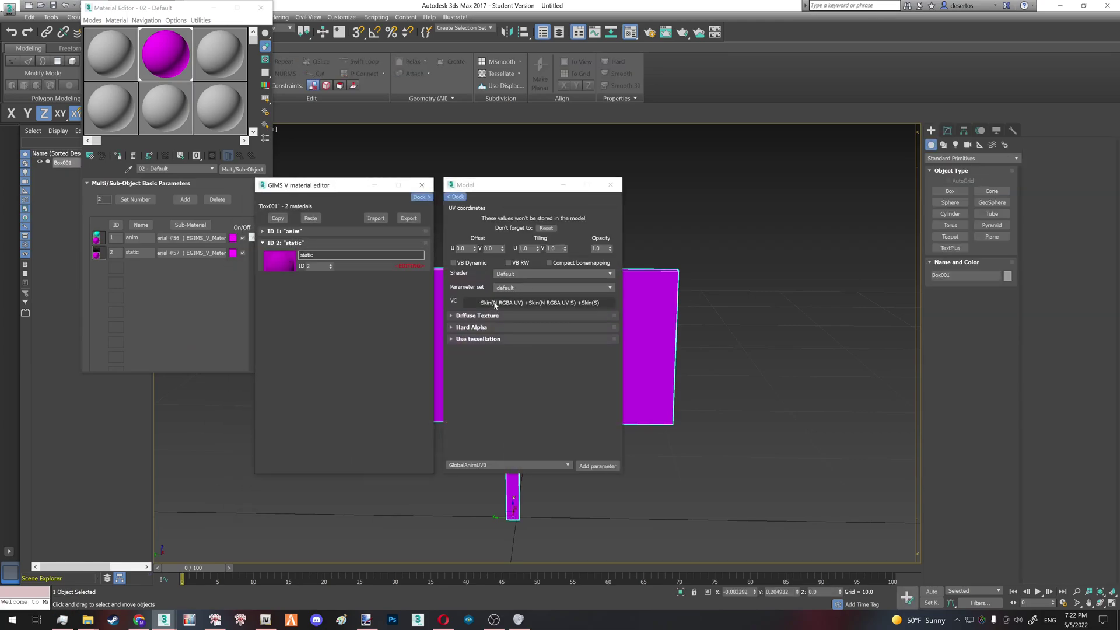
pyautogui.click(533, 330)
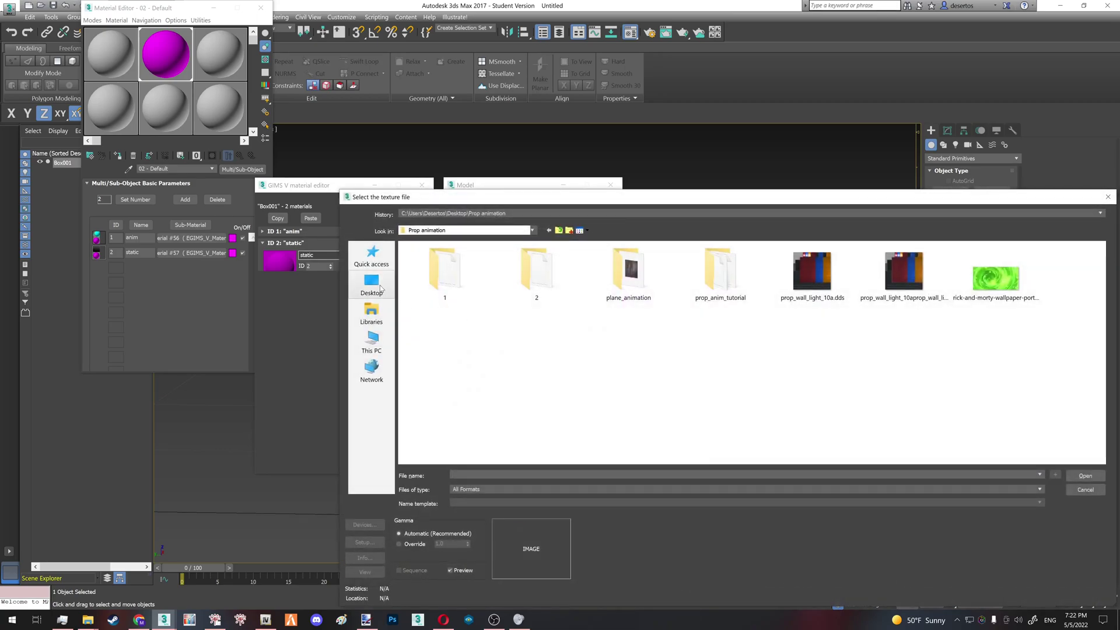
pyautogui.doubleClick(621, 280)
pyautogui.doubleClick(449, 271)
pyautogui.moveTo(547, 188); pyautogui.dragTo(394, 171)
pyautogui.scroll(5, 515, 454)
pyautogui.moveTo(515, 454); pyautogui.dragTo(541, 354, button='middle')
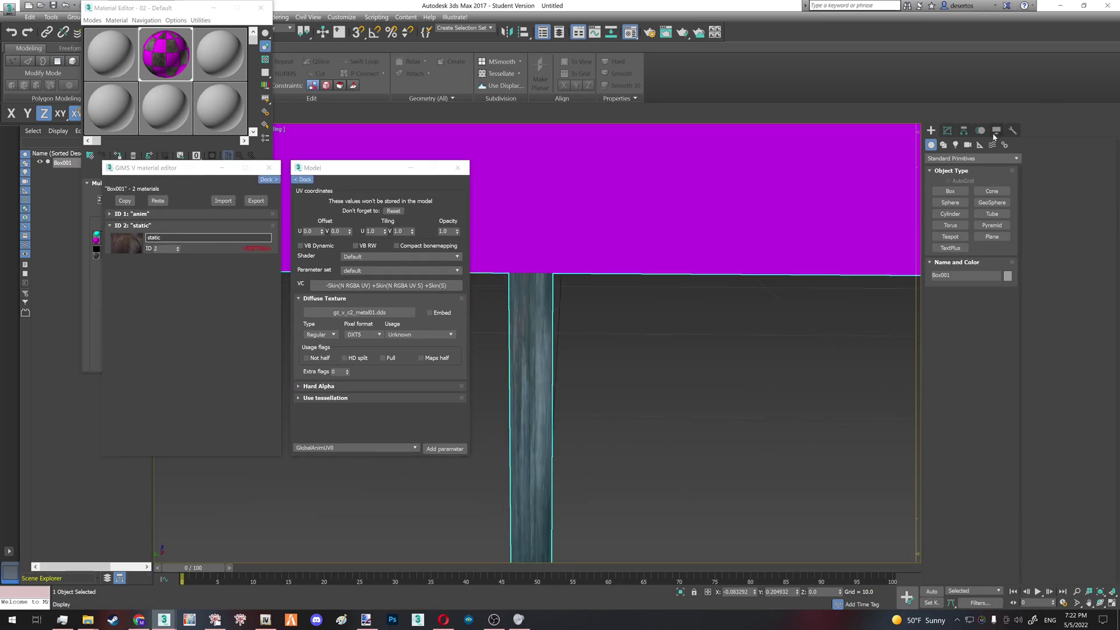
# Step: Apply a UVW Map with Box mapping to the selected pole polygons and collapse the modifier stack
pyautogui.click(947, 130)
pyautogui.press('4')
pyautogui.press('F3')
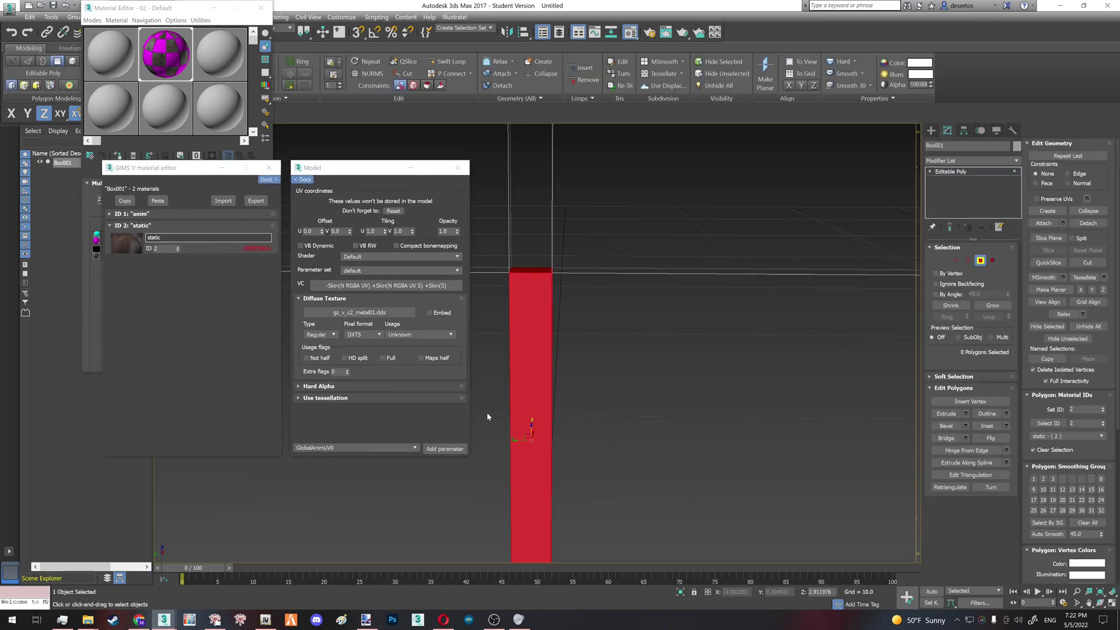
pyautogui.scroll(-5, 586, 374)
pyautogui.scroll(5, 586, 435)
pyautogui.press('F3')
pyautogui.press('F2')
pyautogui.press('F2')
pyautogui.click(952, 161)
pyautogui.scroll(-3, 968, 349)
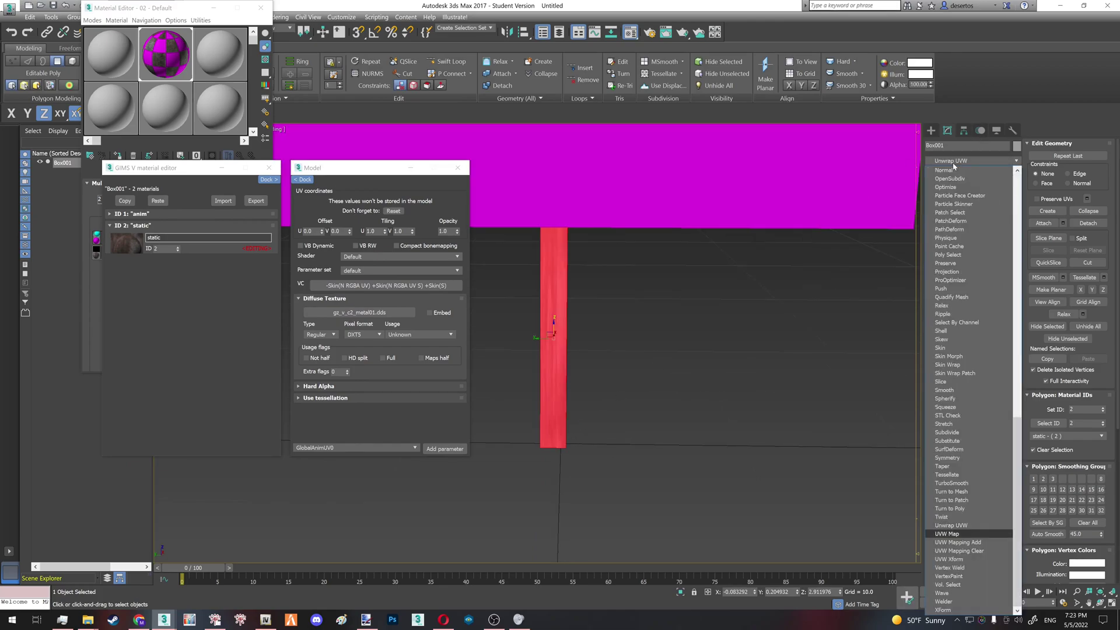
pyautogui.click(968, 534)
pyautogui.click(960, 309)
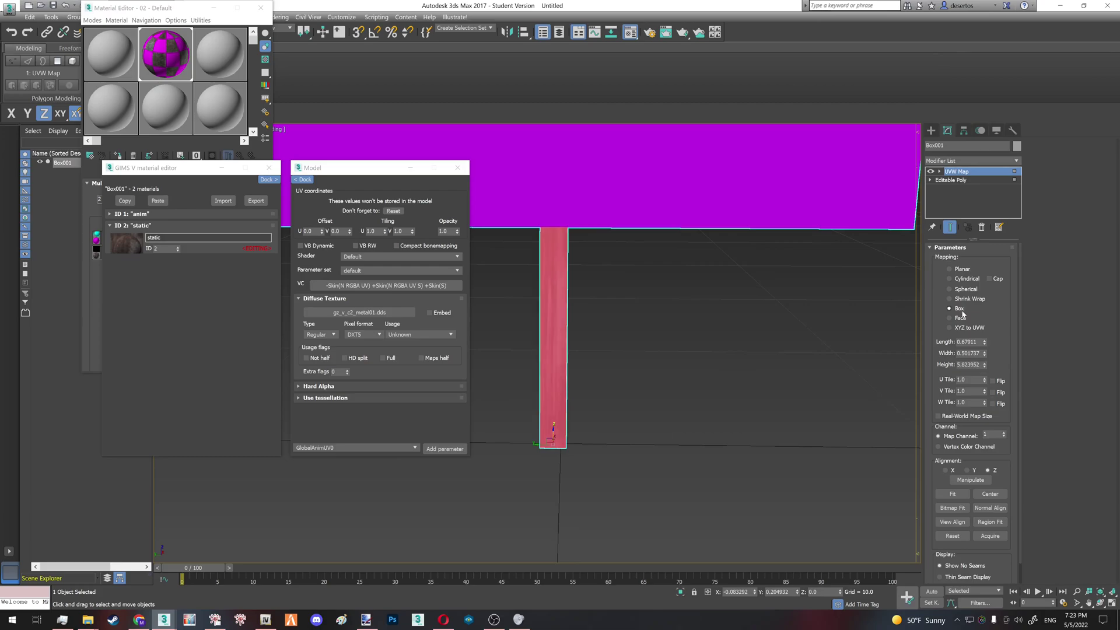
pyautogui.rightClick(977, 187)
pyautogui.click(1026, 273)
# Step: Apply another Box UVW Map to the pole polygons, sized about 1.31 by 0.26 by 2.68, and collapse the stack
pyautogui.press('4')
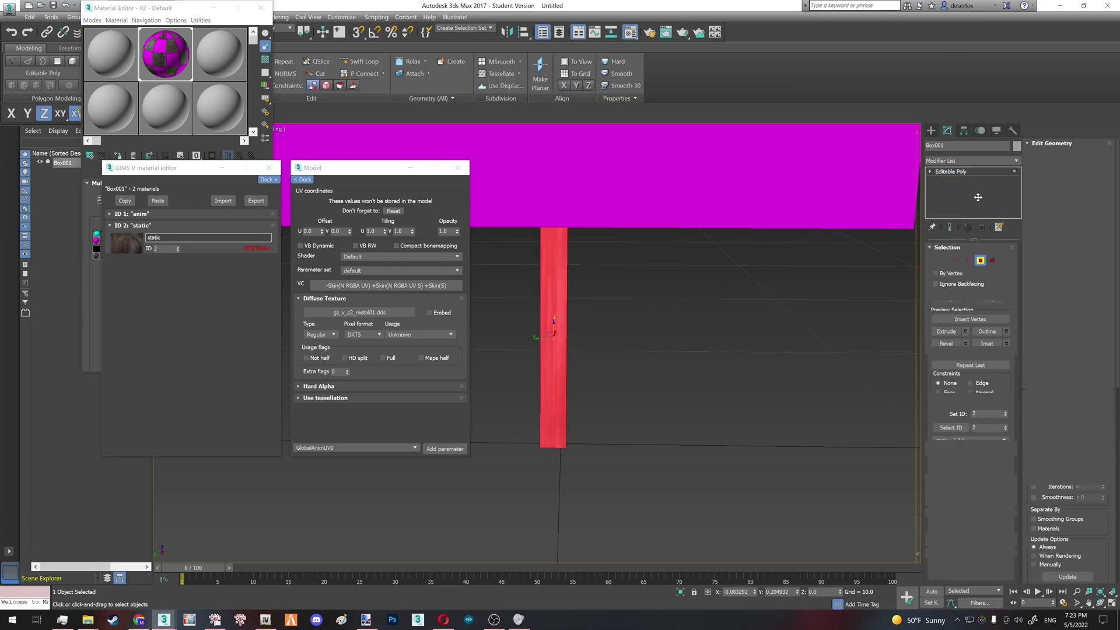
pyautogui.press('F2')
pyautogui.click(959, 161)
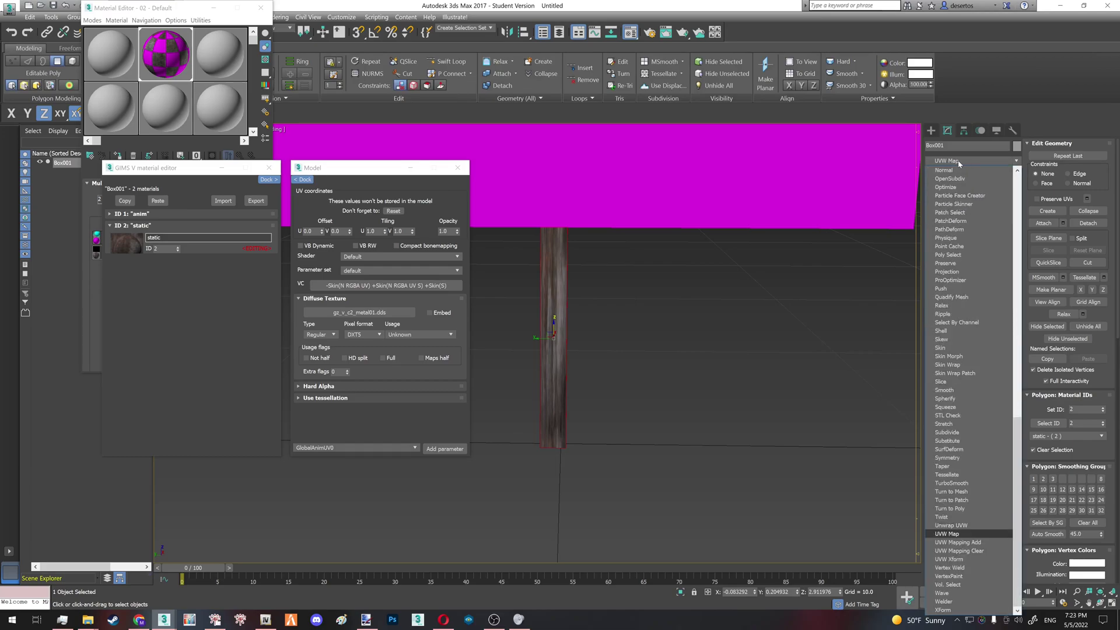
pyautogui.click(963, 302)
pyautogui.click(960, 308)
pyautogui.moveTo(984, 368); pyautogui.dragTo(985, 297)
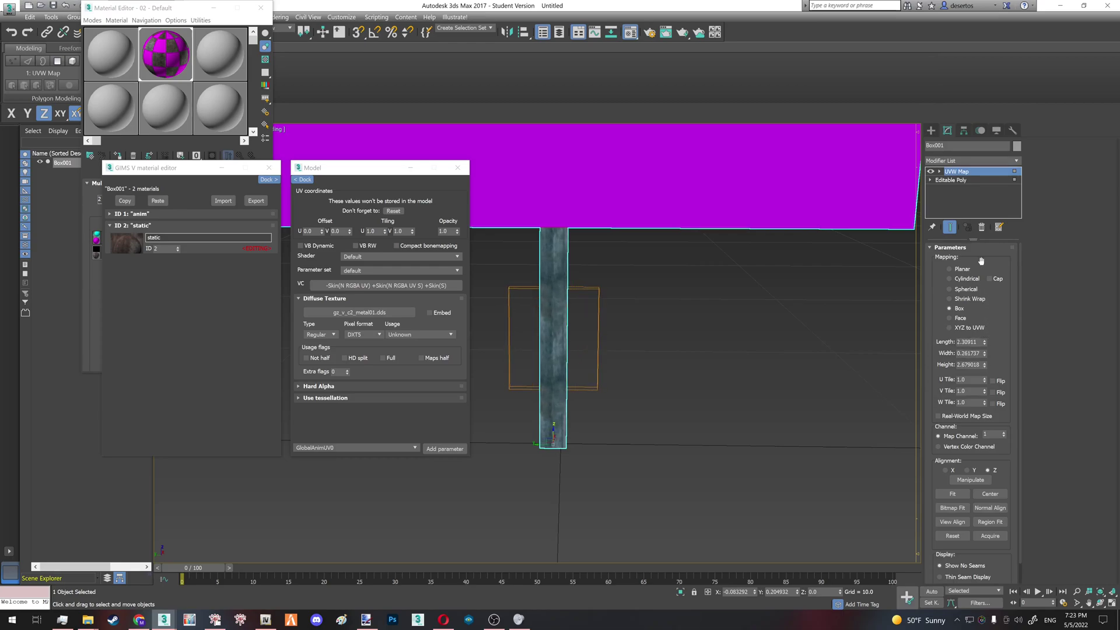
pyautogui.rightClick(971, 199)
pyautogui.click(1001, 284)
pyautogui.moveTo(635, 217); pyautogui.dragTo(656, 391, button='middle')
pyautogui.scroll(-4, 657, 390)
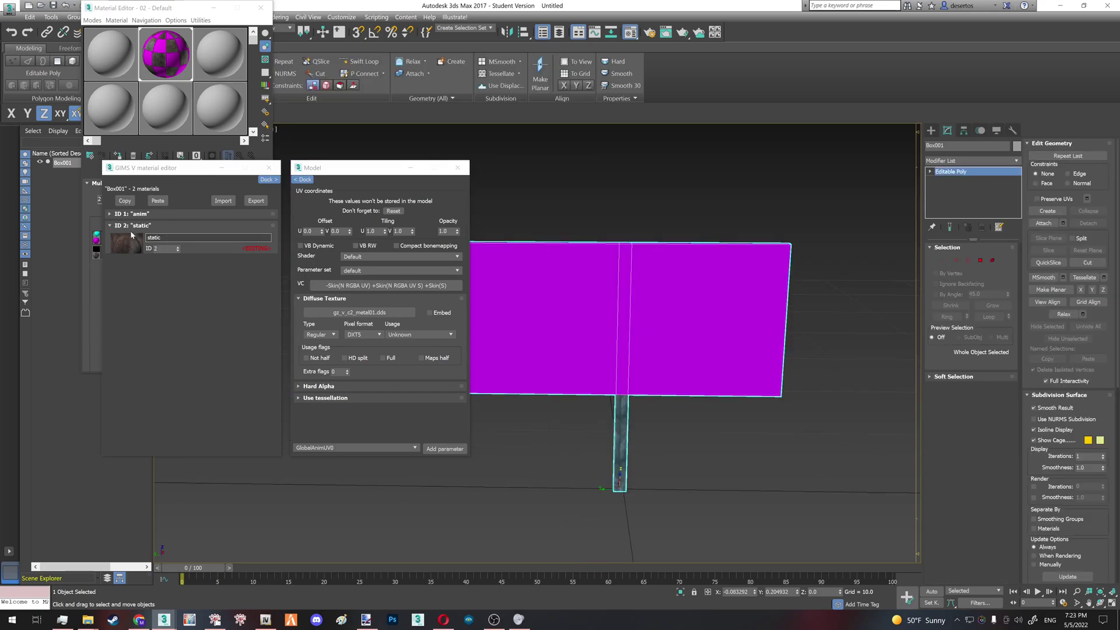
# Step: Assign the rick-and-morty portal wallpaper image from the Prop animation folder as the anim material's diffuse texture
pyautogui.click(140, 214)
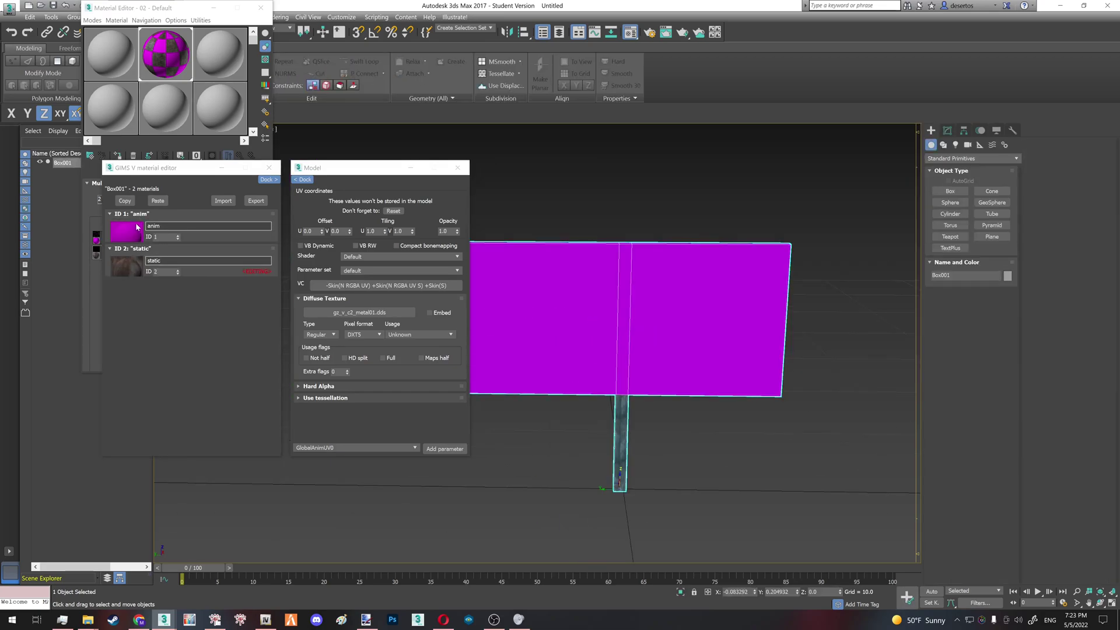
pyautogui.click(328, 300)
pyautogui.click(367, 312)
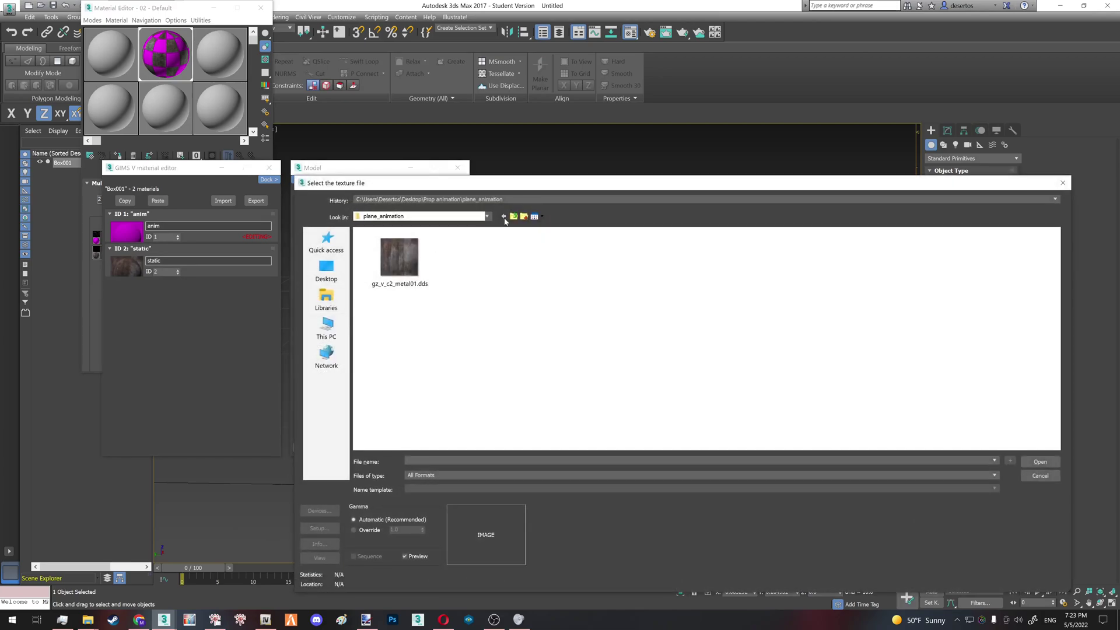
pyautogui.click(514, 217)
pyautogui.doubleClick(949, 254)
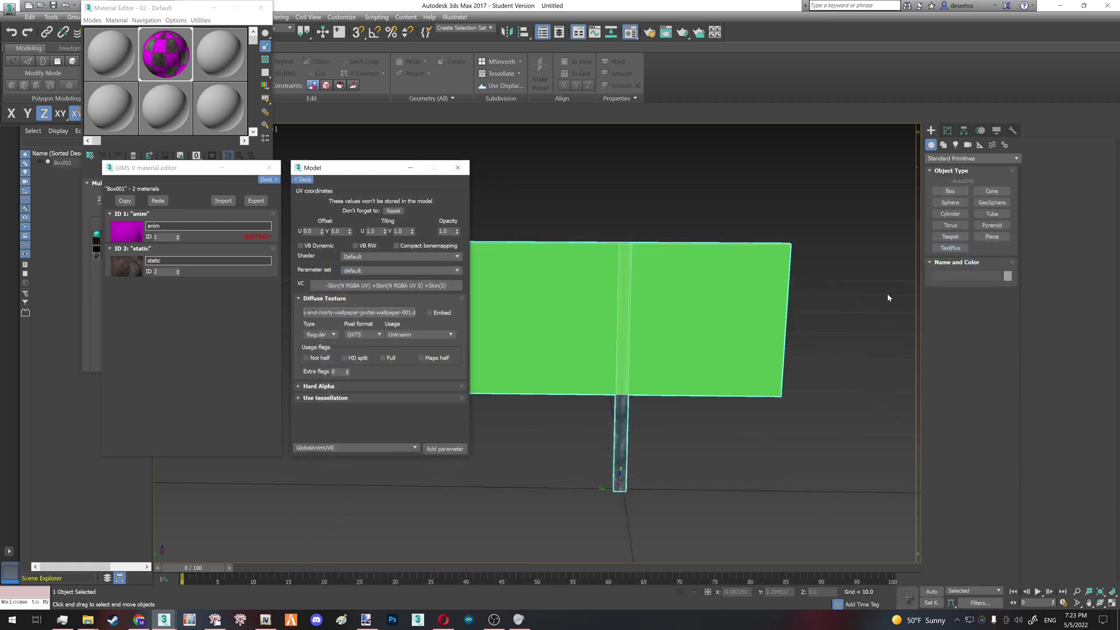
# Step: Select the sign board's polygons and apply a UVW Map with Box mapping to them
pyautogui.click(947, 130)
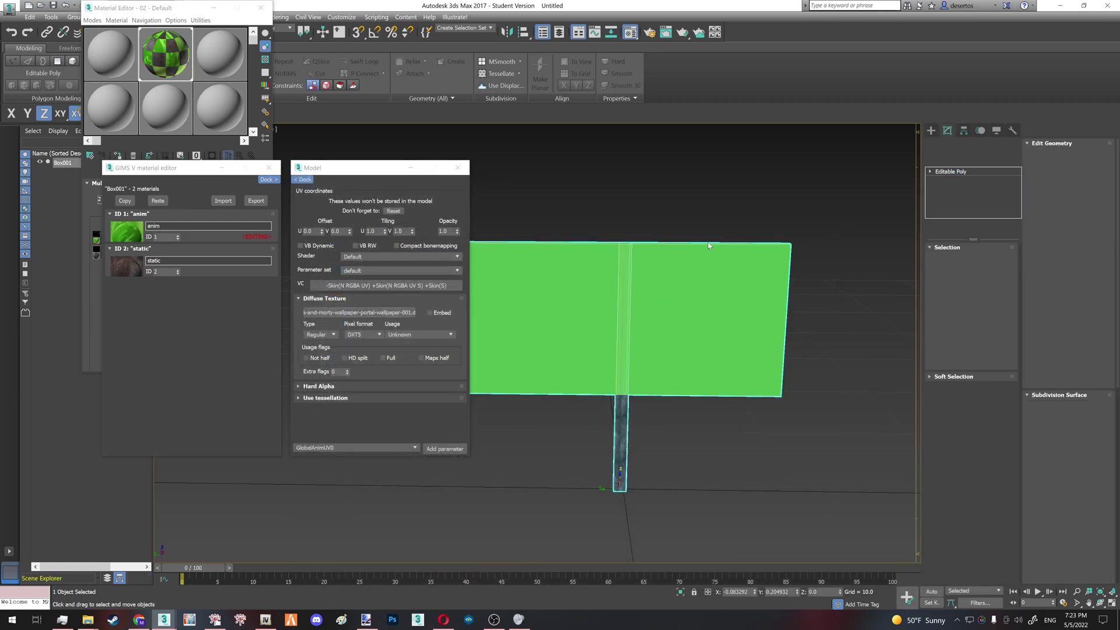
pyautogui.press('4')
pyautogui.press('F3')
pyautogui.moveTo(612, 271); pyautogui.dragTo(707, 287, button='middle')
pyautogui.press('q')
pyautogui.moveTo(526, 203); pyautogui.dragTo(912, 346)
pyautogui.press('F3')
pyautogui.press('F2')
pyautogui.press('F2')
pyautogui.click(949, 162)
pyautogui.write('uvw')
pyautogui.press('Return')
pyautogui.click(956, 310)
pyautogui.keyDown('alt'); pyautogui.moveTo(694, 344); pyautogui.dragTo(634, 333, button='middle'); pyautogui.keyUp('alt')
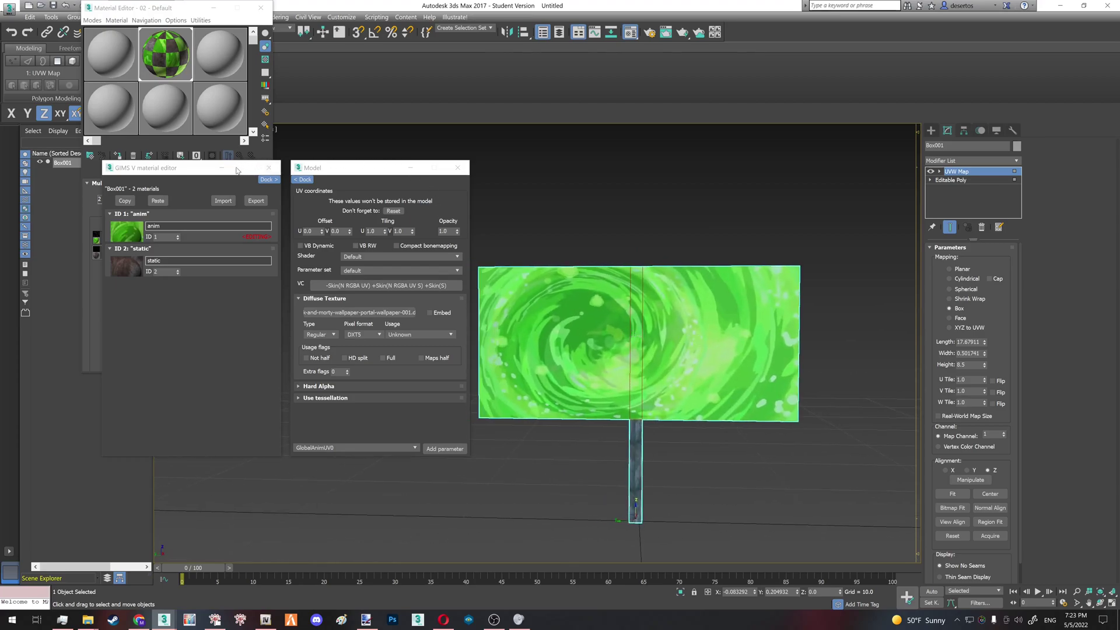
# Step: Minimize the GIMS V material windows and collapse the board's UVW Map into the editable poly
pyautogui.click(223, 168)
pyautogui.moveTo(666, 367); pyautogui.dragTo(646, 350, button='middle')
pyautogui.scroll(4, 623, 340)
pyautogui.scroll(-4, 624, 340)
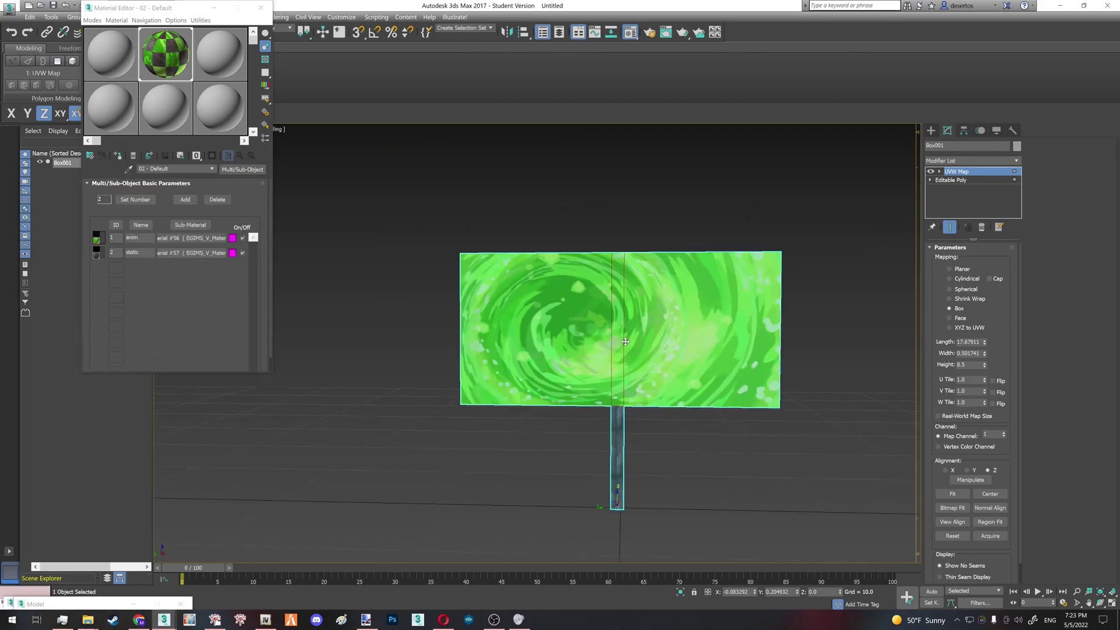
pyautogui.rightClick(957, 189)
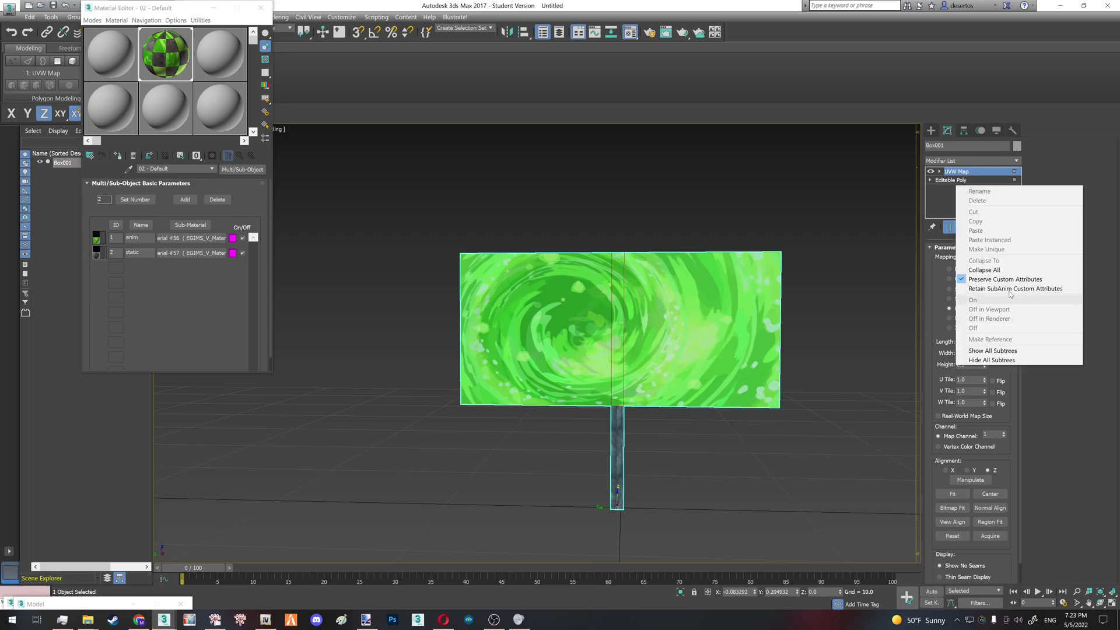
pyautogui.click(968, 263)
# Step: Check the material IDs of the pole and board by selecting each group of polygons in turn
pyautogui.press('4')
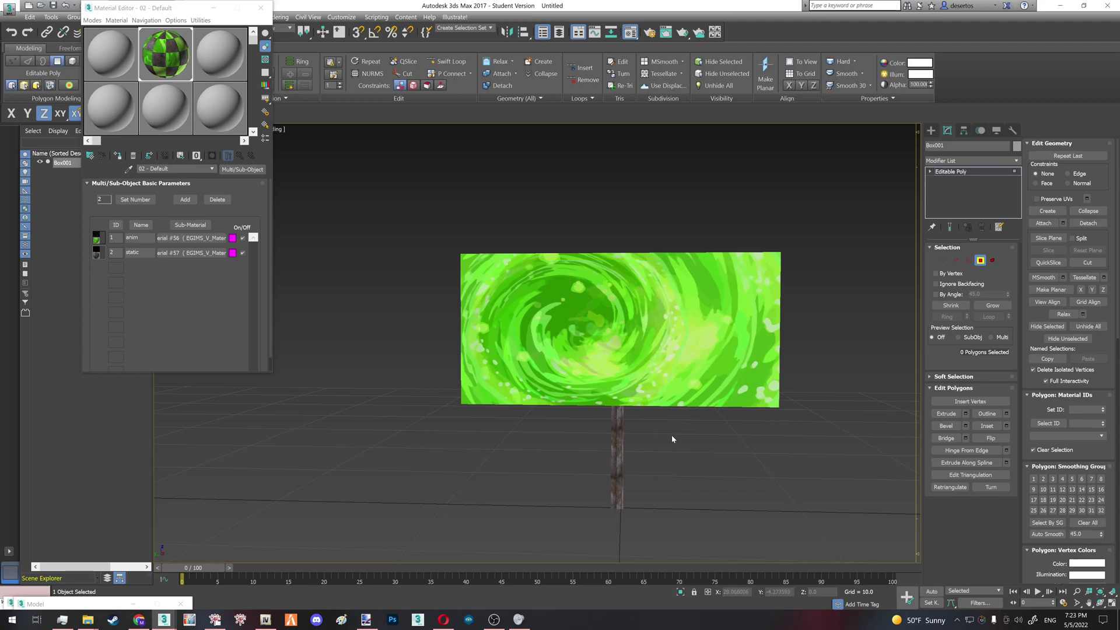
pyautogui.press('F3')
pyautogui.press('F3')
pyautogui.moveTo(551, 435); pyautogui.dragTo(658, 532)
pyautogui.press('F4')
pyautogui.press('F2')
pyautogui.moveTo(672, 323); pyautogui.dragTo(401, 296)
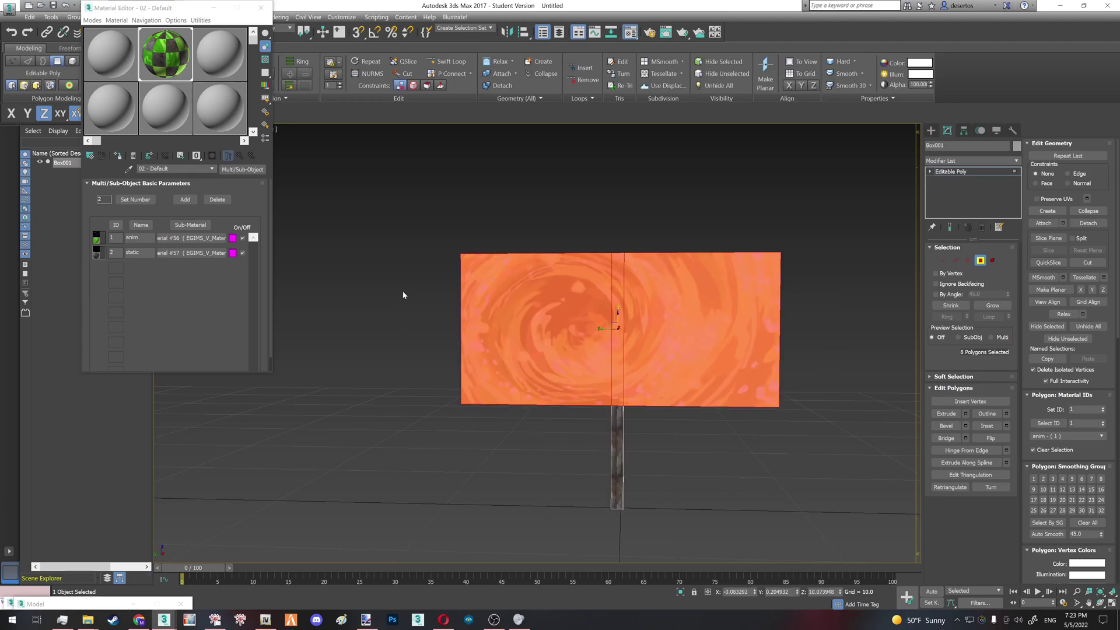
pyautogui.press('4')
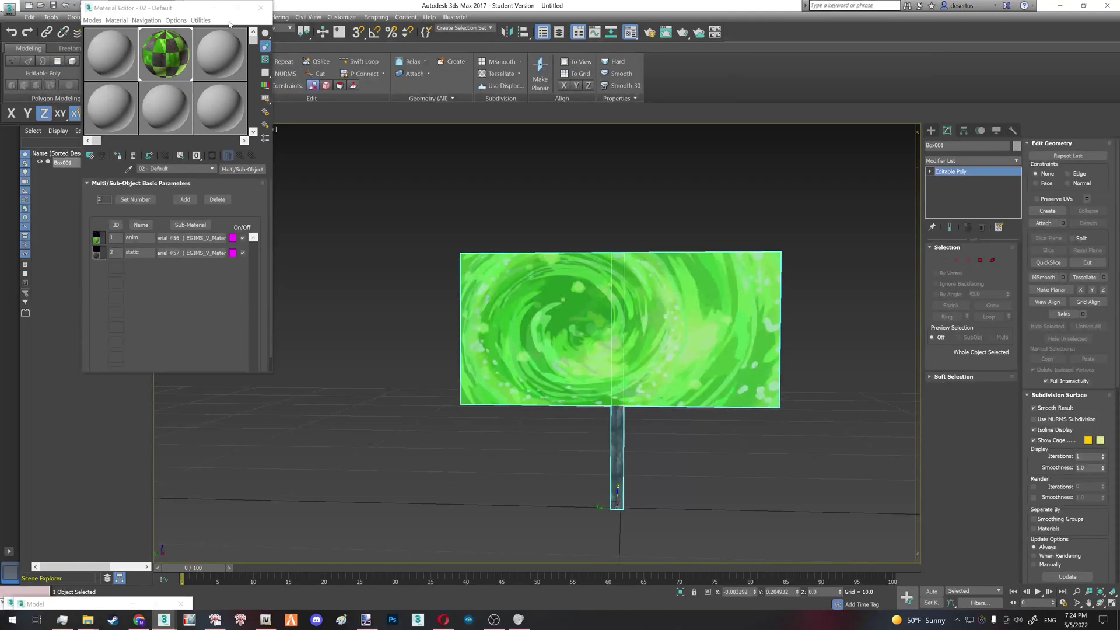
# Step: Review the diffuse texture settings of the anim and static materials and close the Material Editor
pyautogui.click(214, 8)
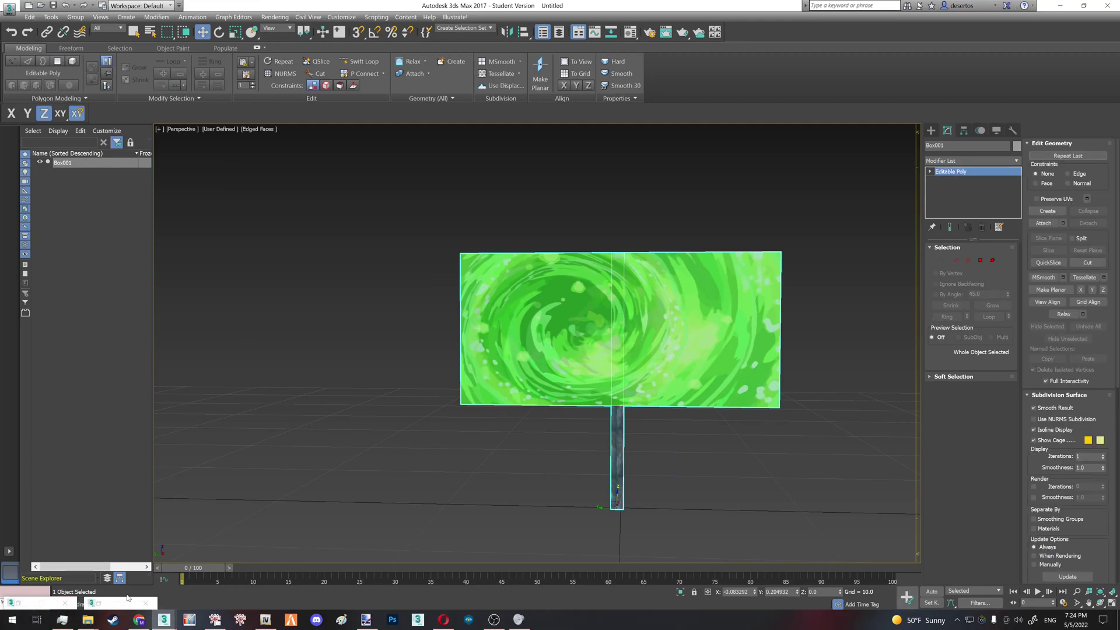
pyautogui.click(96, 602)
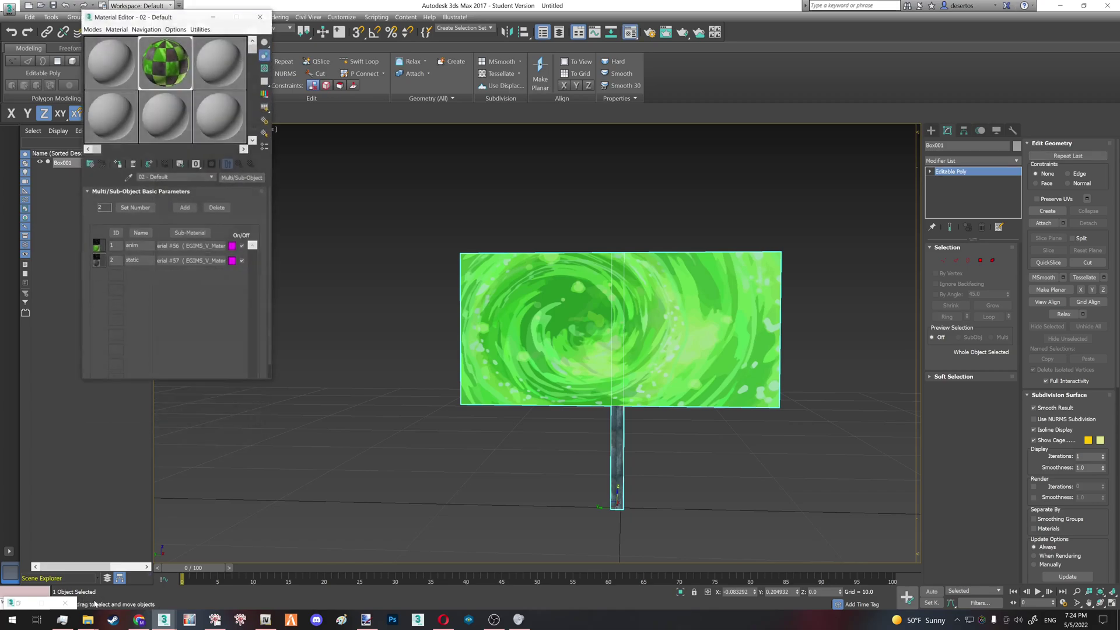
pyautogui.click(20, 602)
pyautogui.click(501, 275)
pyautogui.click(138, 214)
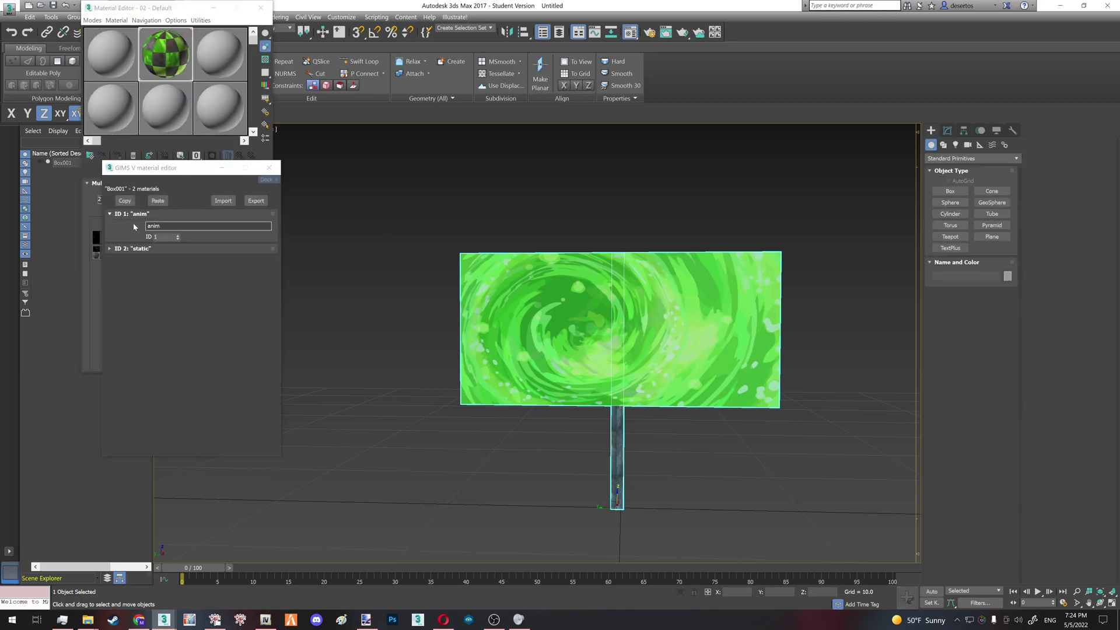
pyautogui.click(137, 226)
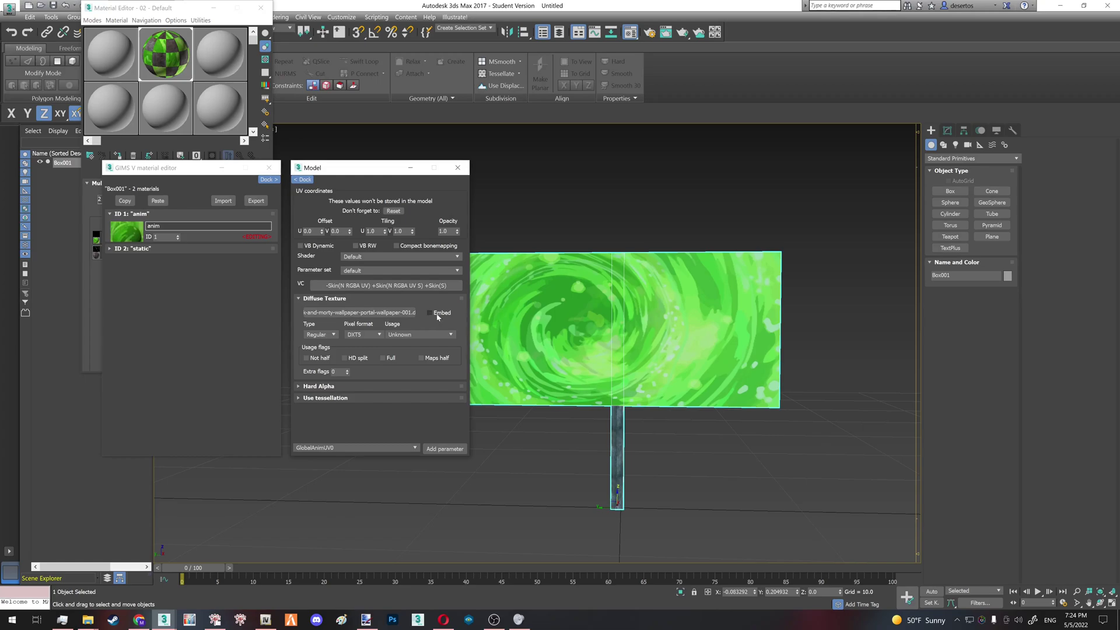
pyautogui.click(134, 248)
pyautogui.click(126, 265)
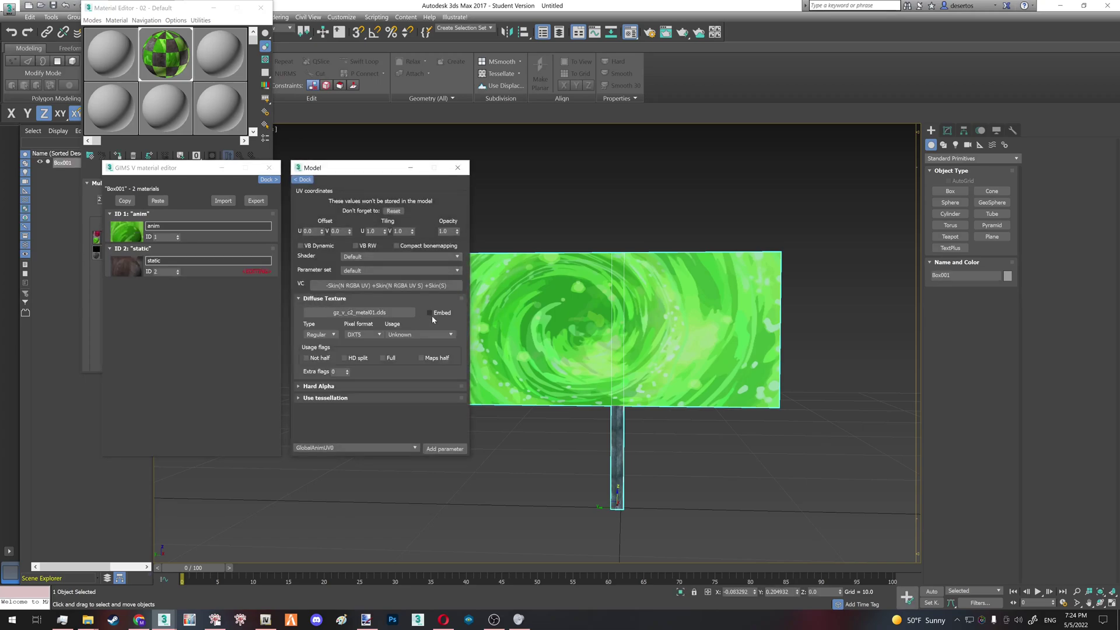
pyautogui.click(222, 167)
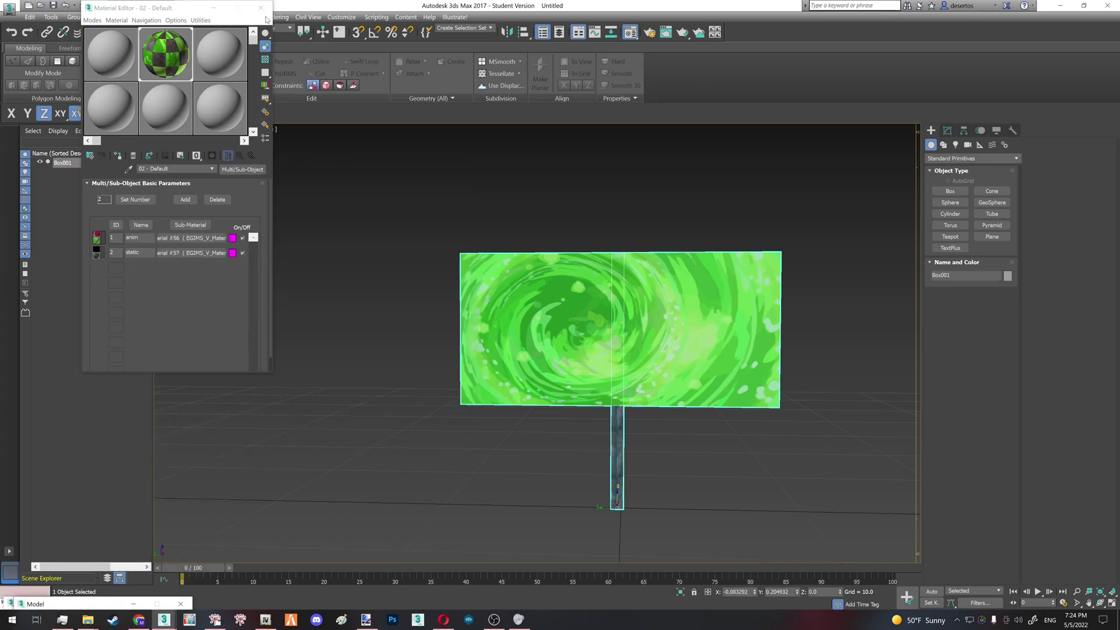
pyautogui.click(261, 8)
# Step: Center the sign's pivot to the object and set its X, Y and Z position to 0
pyautogui.click(970, 131)
pyautogui.click(971, 196)
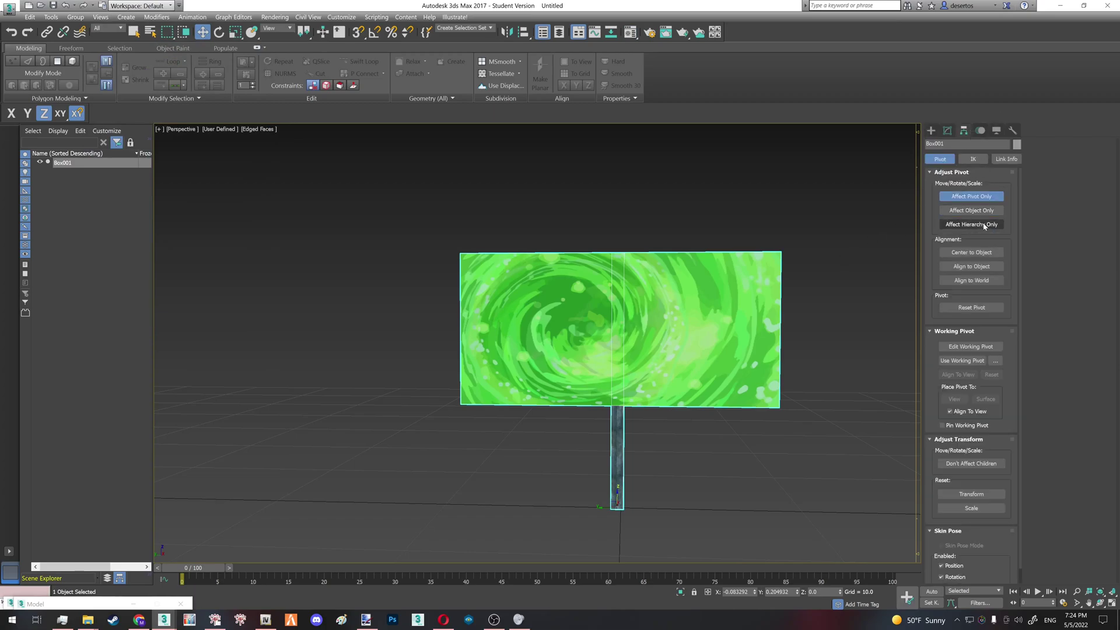
pyautogui.click(983, 254)
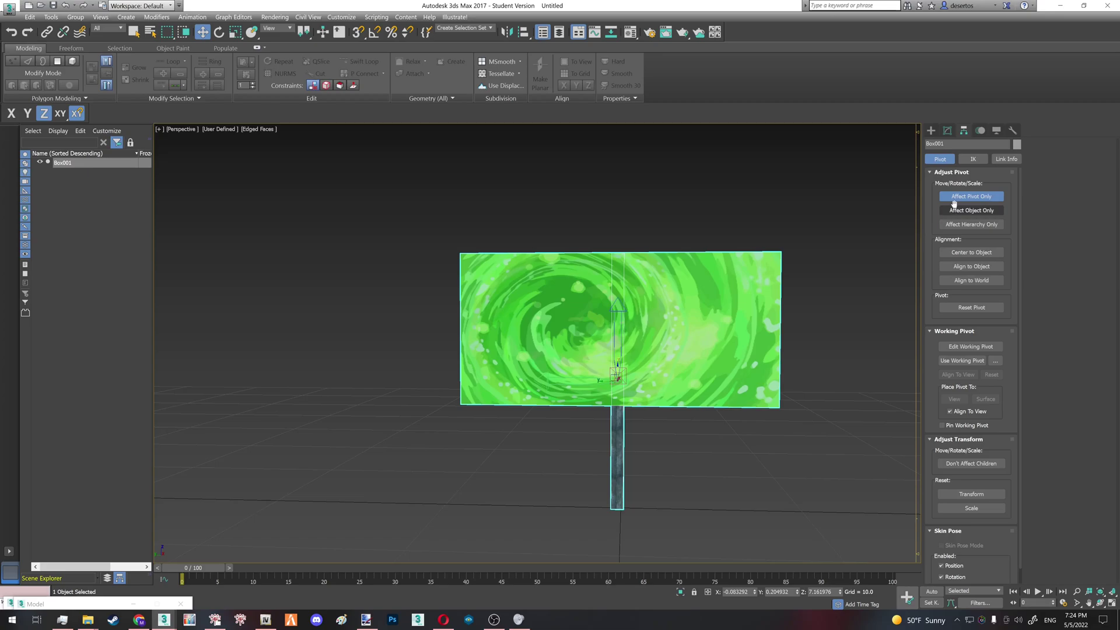
pyautogui.click(964, 197)
pyautogui.rightClick(754, 593)
pyautogui.rightClick(797, 593)
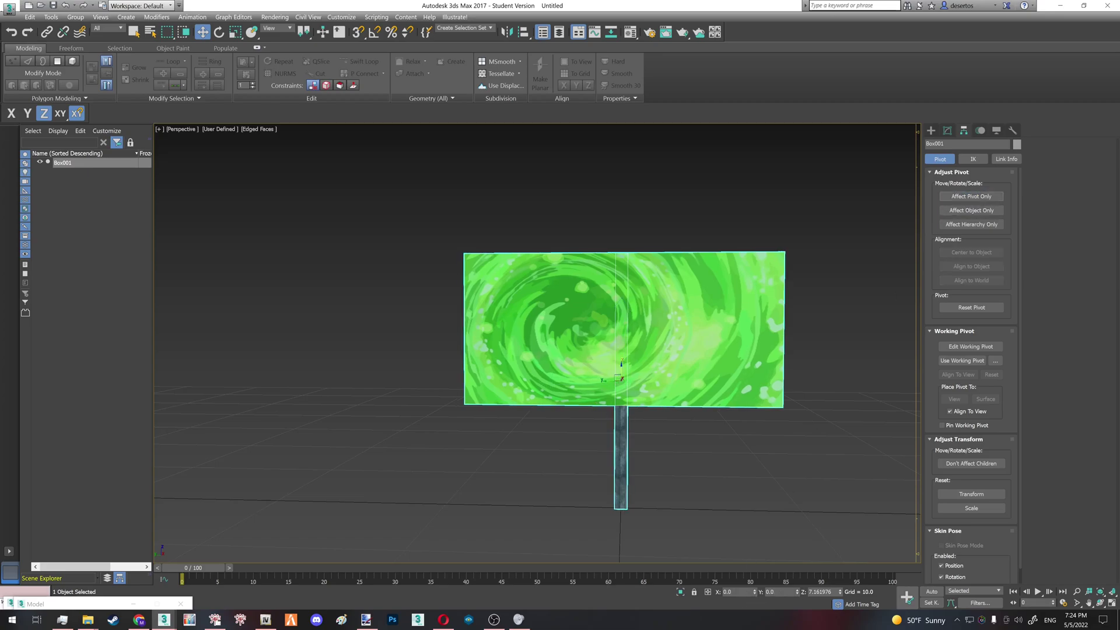
pyautogui.rightClick(840, 593)
pyautogui.press('z')
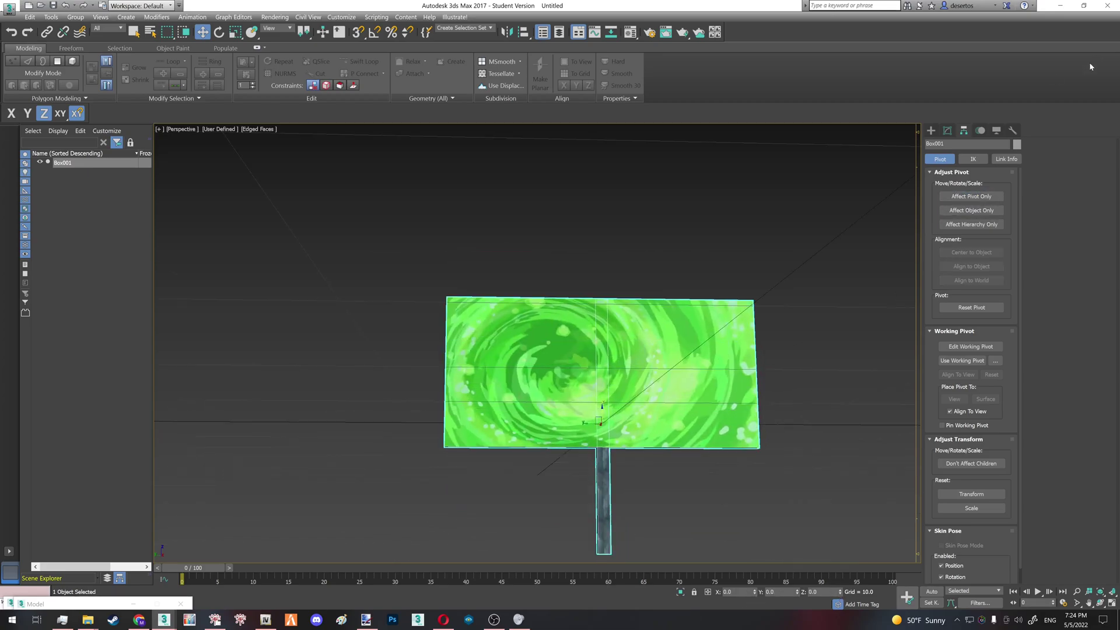
# Step: Create a GIMS Evo model from the sign and name the model helper plane_anim
pyautogui.click(1013, 130)
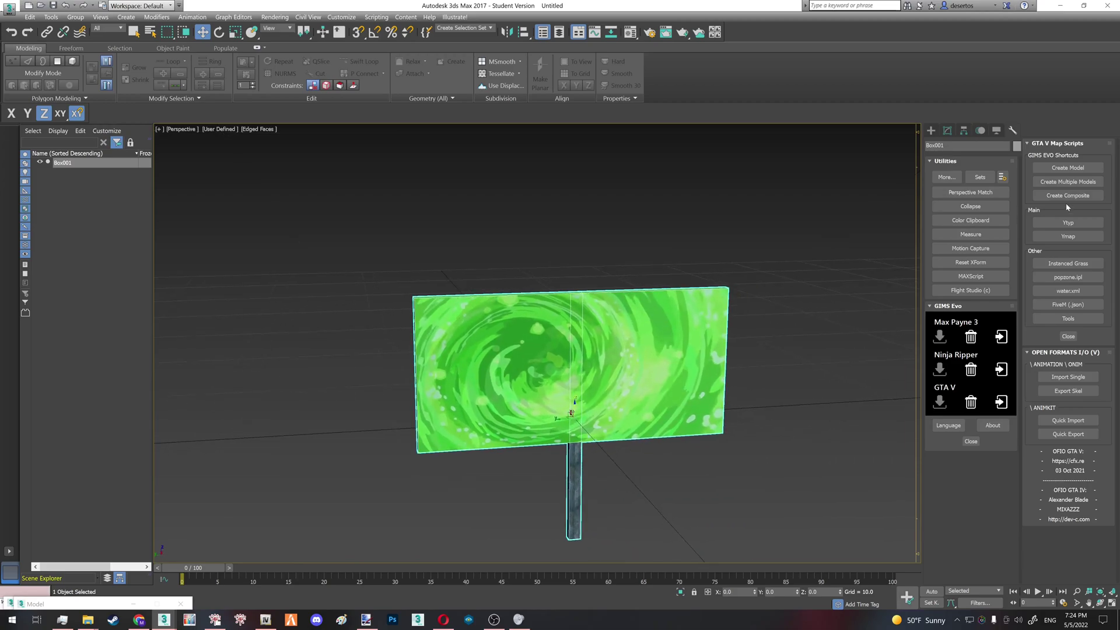
pyautogui.click(1069, 168)
pyautogui.click(78, 163)
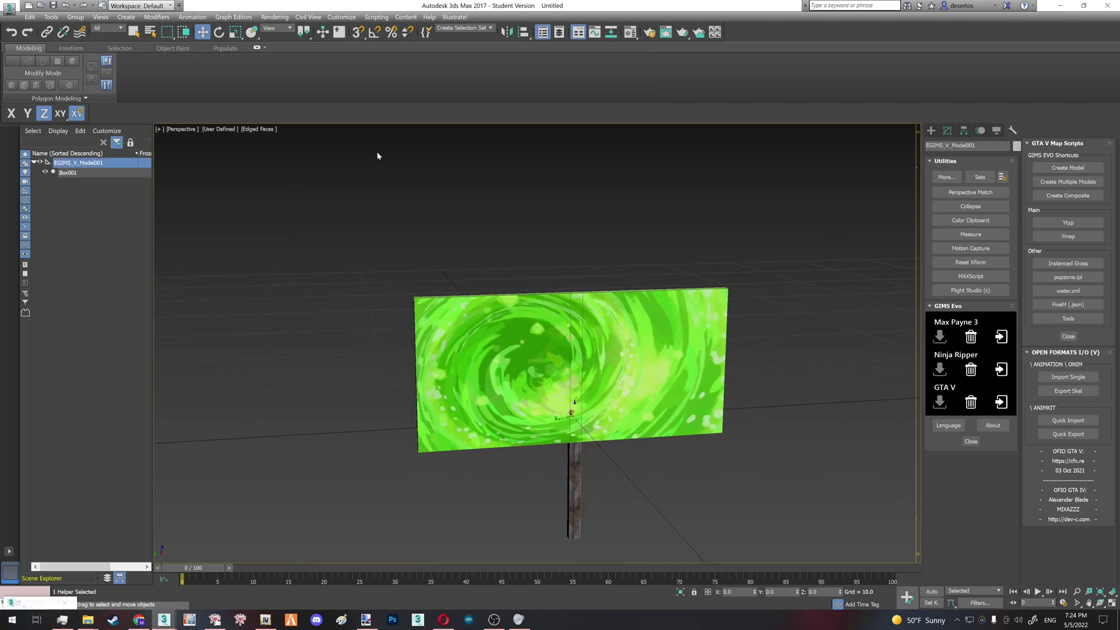
pyautogui.moveTo(993, 146); pyautogui.dragTo(552, 117)
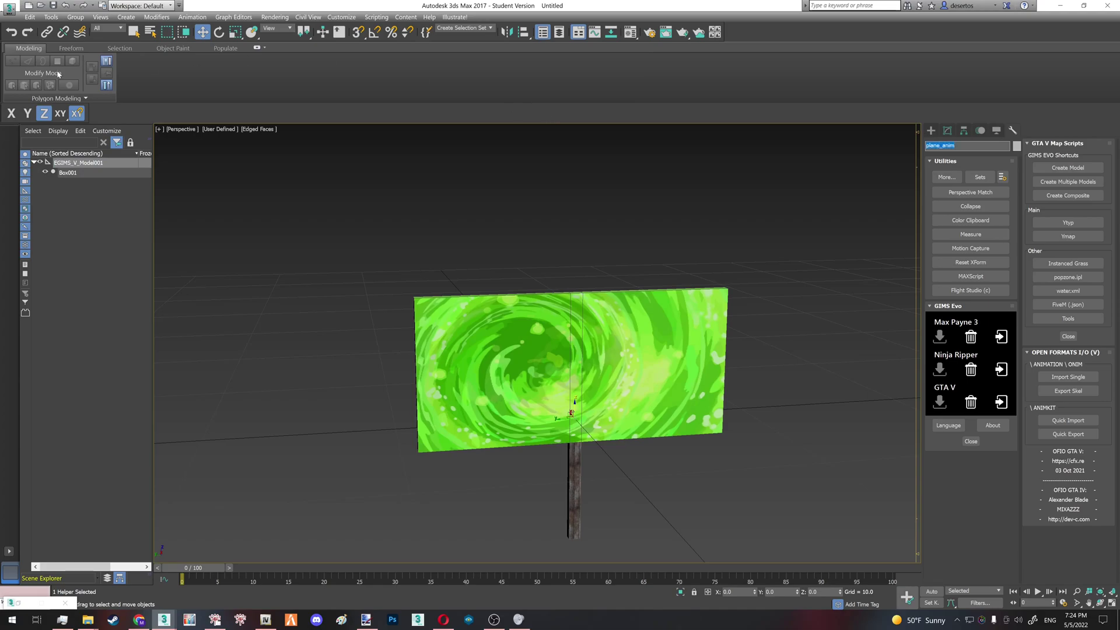
pyautogui.press('Return')
# Step: Rename the Box001 mesh under the model helper to plane_anim and select the sign
pyautogui.click(68, 172)
pyautogui.moveTo(980, 146); pyautogui.dragTo(700, 157)
pyautogui.write('plane_anim')
pyautogui.click(177, 239)
pyautogui.click(550, 395)
pyautogui.moveTo(550, 395); pyautogui.dragTo(558, 322, button='middle')
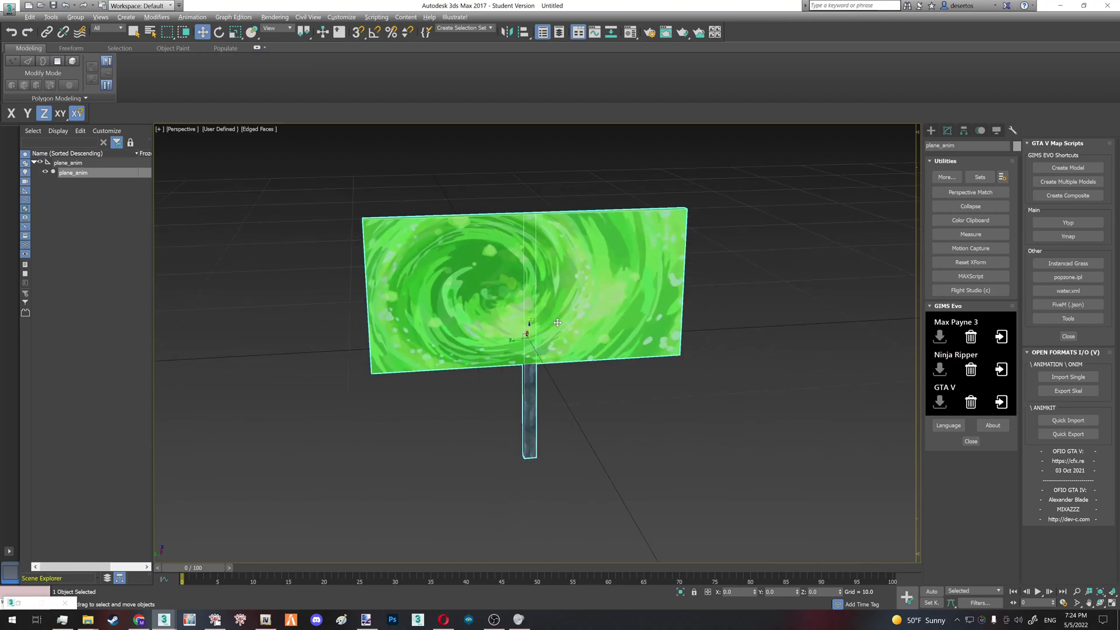
# Step: Open the Ytyp scripts for the plane_anim sign and set flags to 1024 and clipDictionary to plane_anim
pyautogui.click(1084, 222)
pyautogui.click(603, 94)
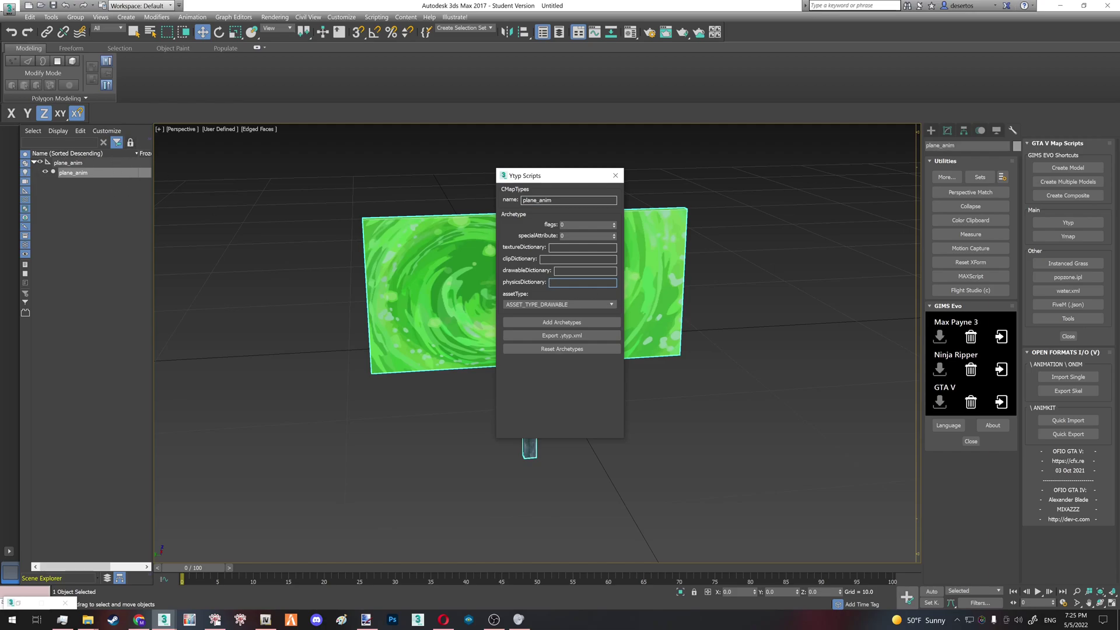
pyautogui.click(569, 261)
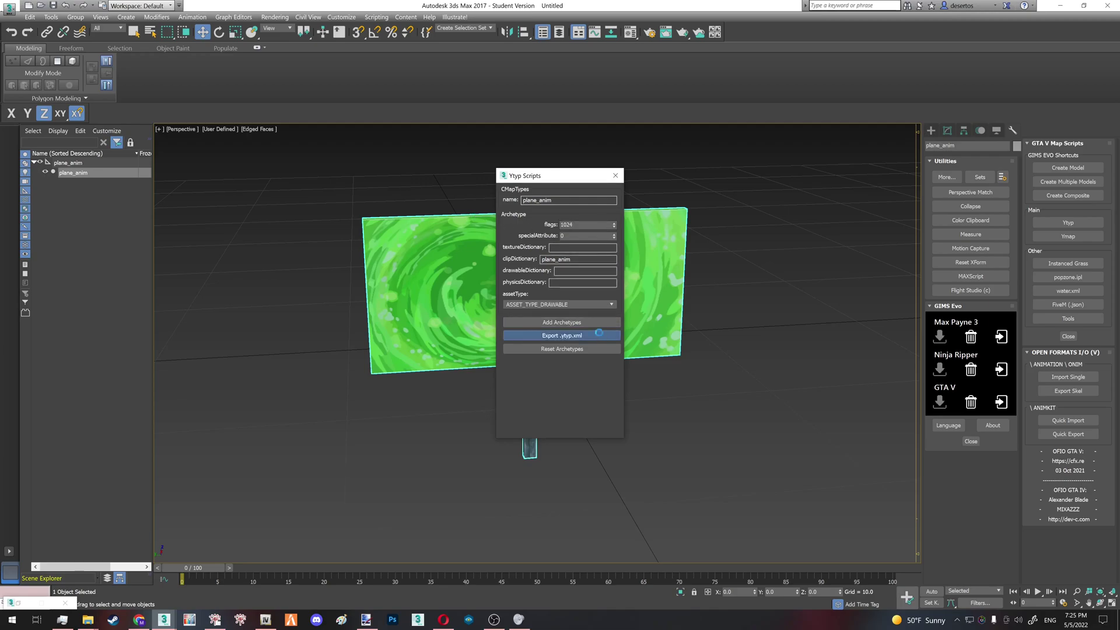
# Step: Export the archetype as plane_anim.ytyp.xml into the plane_animation folder, close the Ytyp scripts and deselect the sign
pyautogui.click(560, 336)
pyautogui.doubleClick(287, 85)
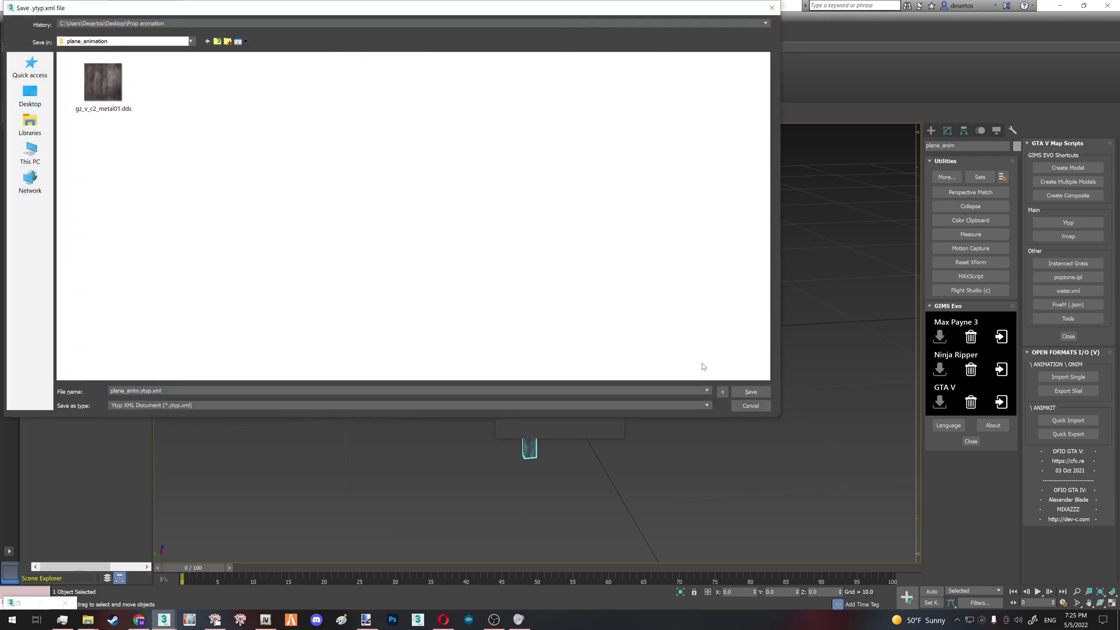
pyautogui.click(750, 392)
pyautogui.click(615, 176)
pyautogui.click(781, 250)
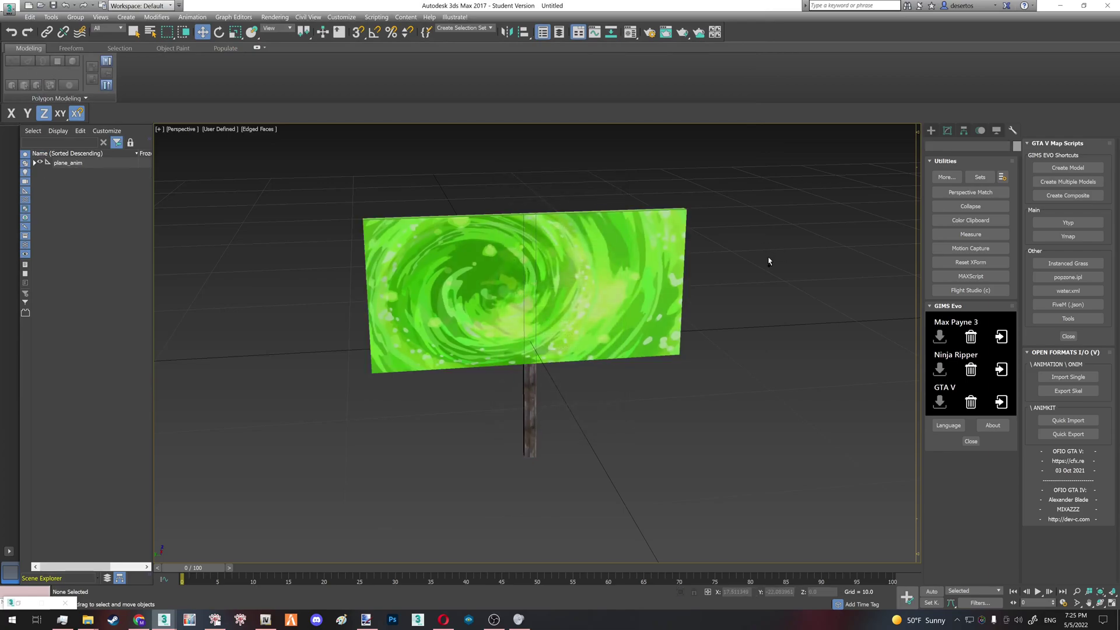
# Step: Save the scene as 1234.max in the scenes folder, replacing the existing file
pyautogui.hotkey('ctrl', 's')
pyautogui.write('1234')
pyautogui.click(187, 402)
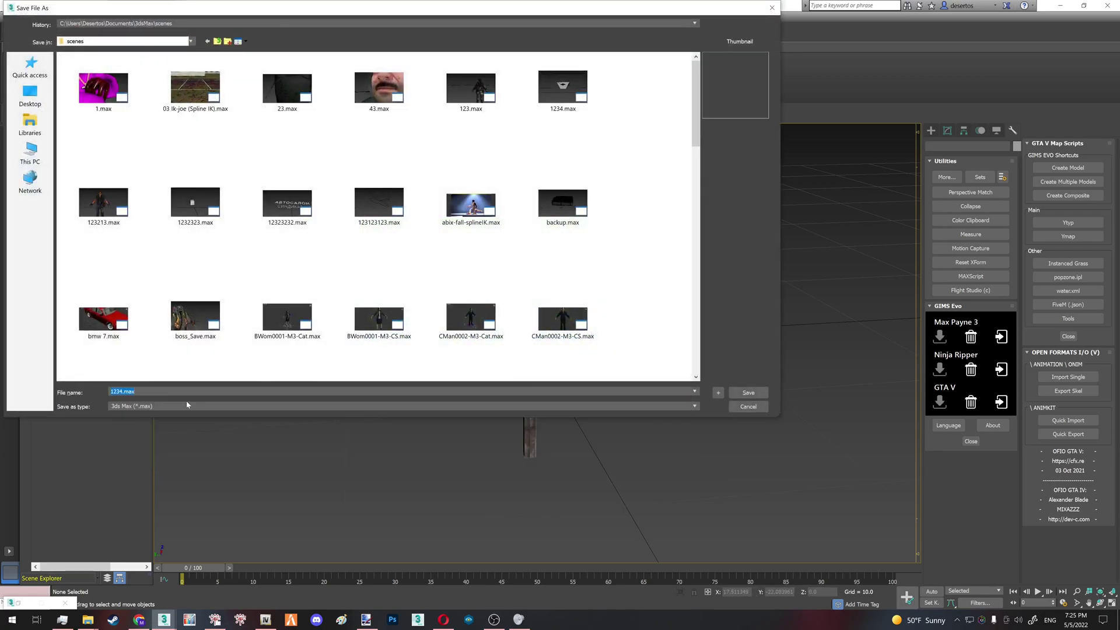
pyautogui.click(744, 395)
pyautogui.press('Return')
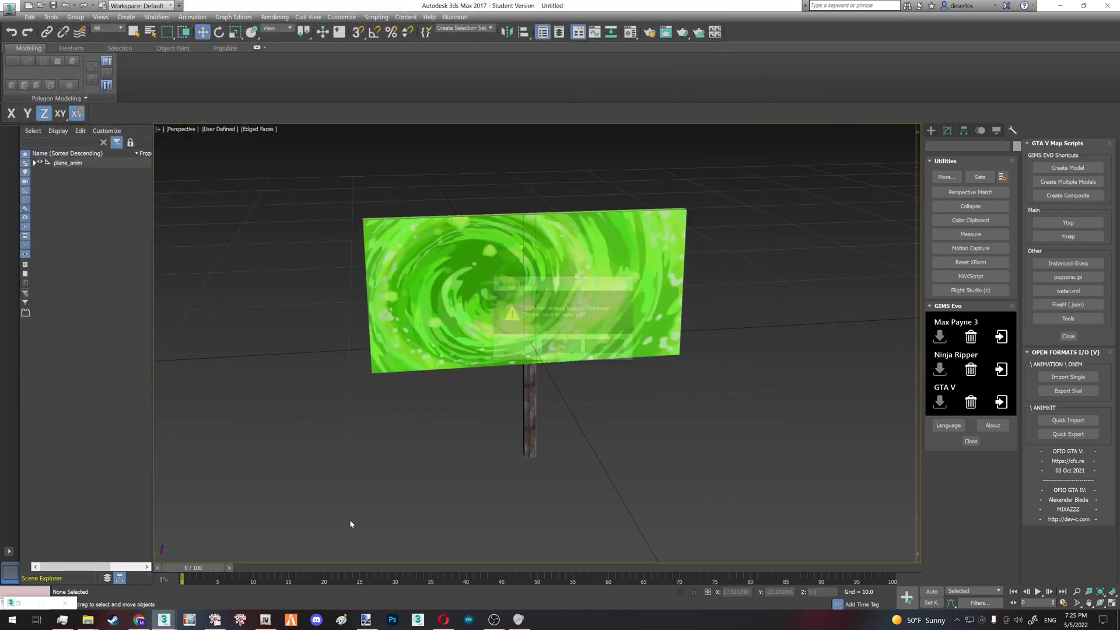
# Step: Export the plane_anim model and its game mesh with GIMS Evo to the plane_animation folder
pyautogui.click(96, 236)
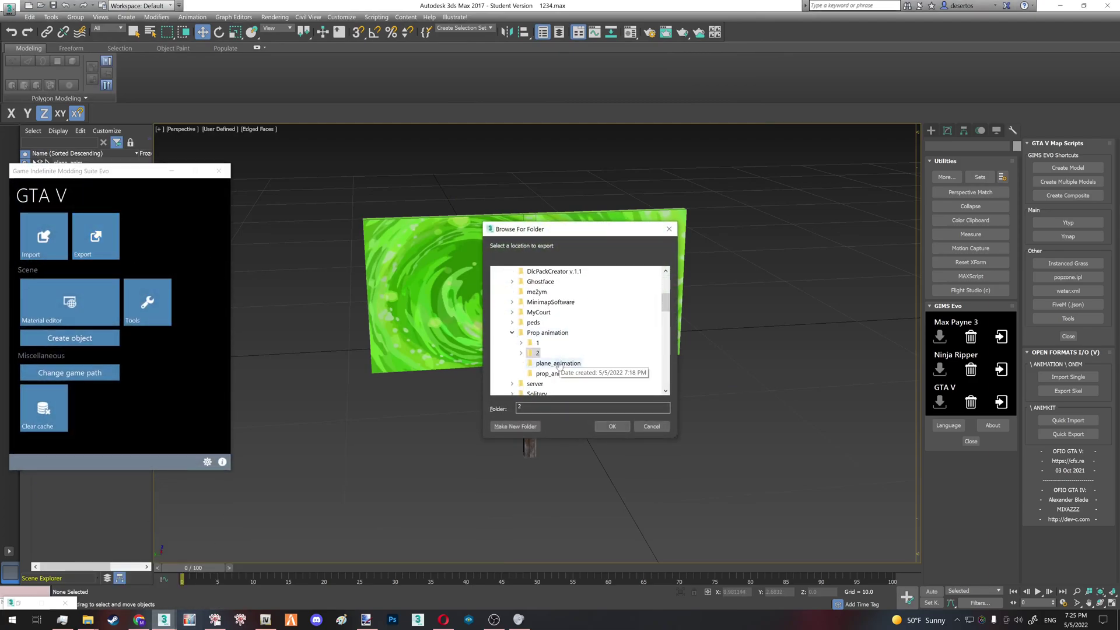
pyautogui.click(560, 364)
pyautogui.click(612, 426)
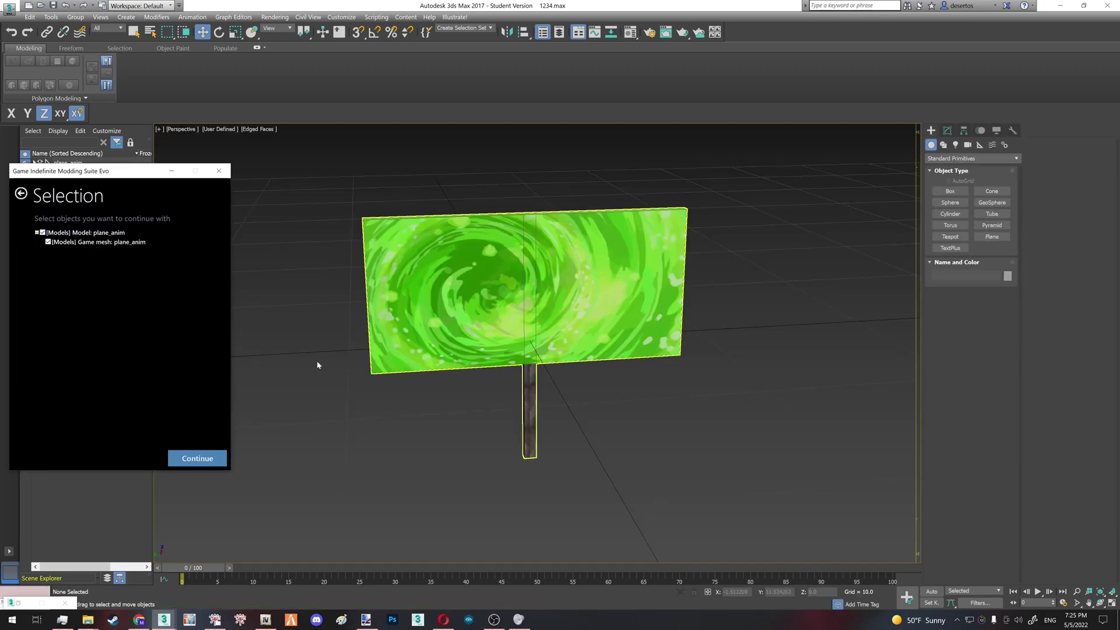
pyautogui.click(198, 457)
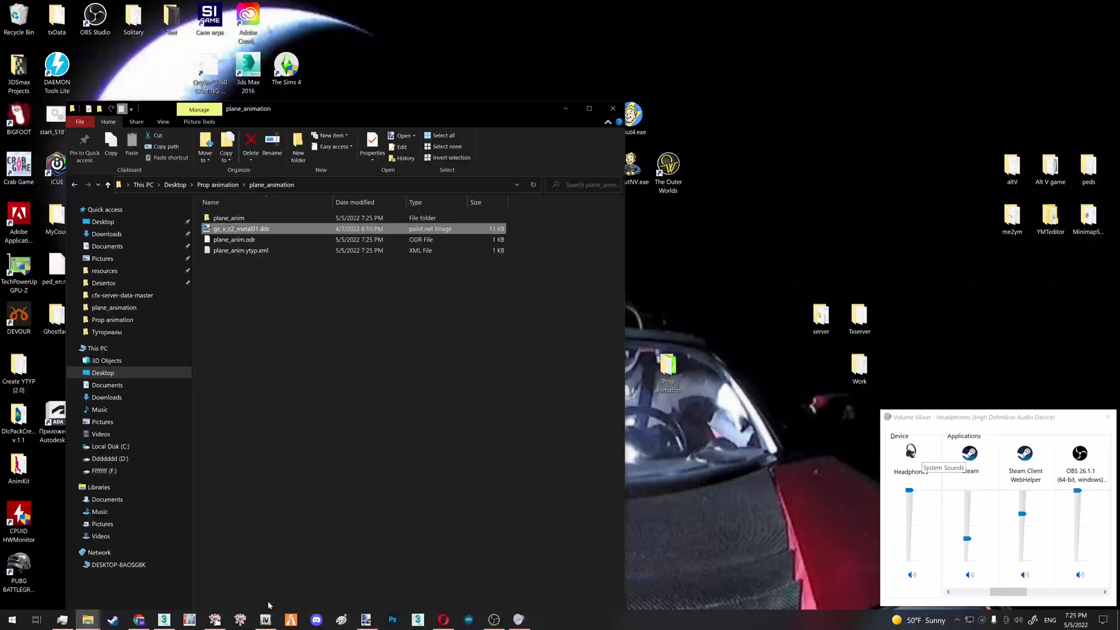
# Step: Switch to OpenIV and import plane_anim.odr and plane_anim.ytyp.xml from the plane_animation folder into tihs.rpf
pyautogui.click(265, 619)
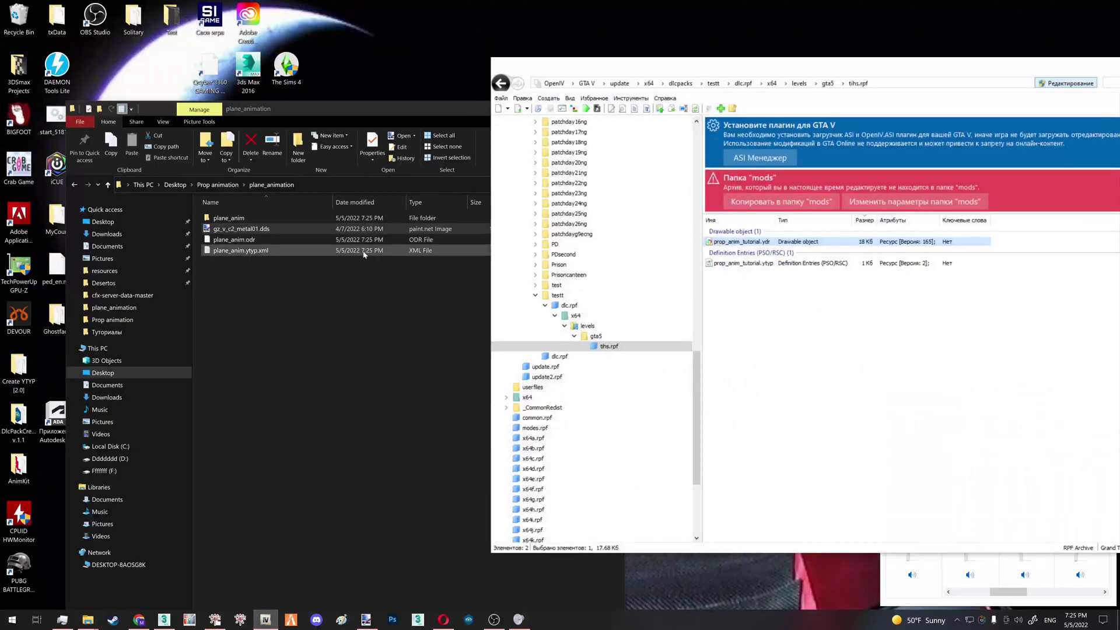
pyautogui.click(369, 249)
pyautogui.keyDown('shift'); pyautogui.click(309, 240); pyautogui.keyUp('shift')
pyautogui.moveTo(309, 239); pyautogui.dragTo(832, 325)
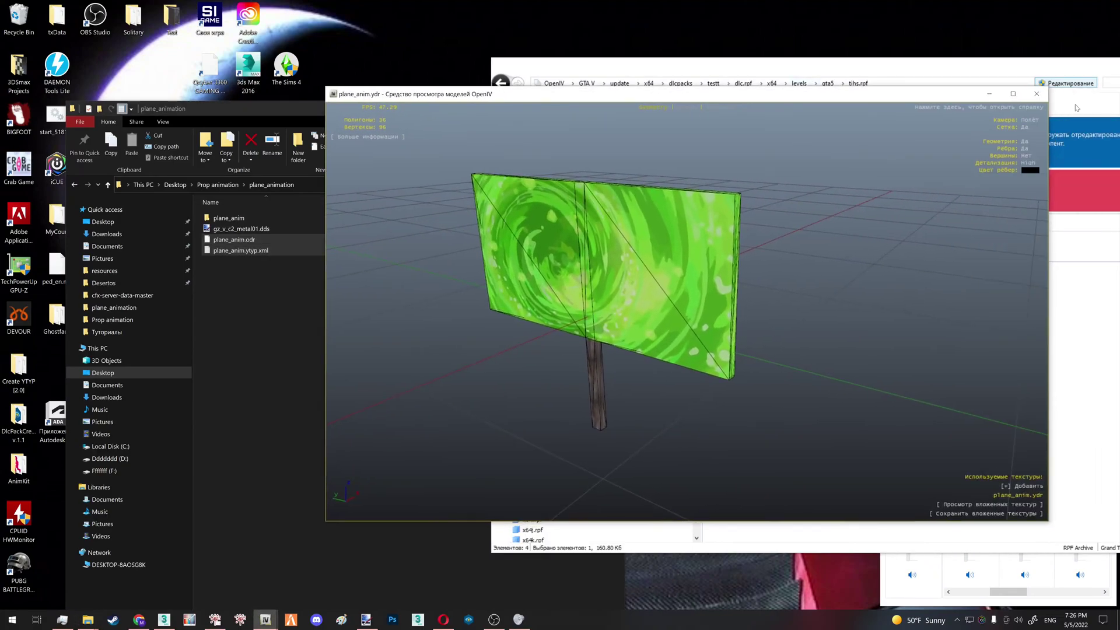
# Step: Close the plane_anim.ydr preview, review the flags and dictionary names in plane_anim.ytyp, and close the text viewer
pyautogui.click(1036, 93)
pyautogui.doubleClick(752, 285)
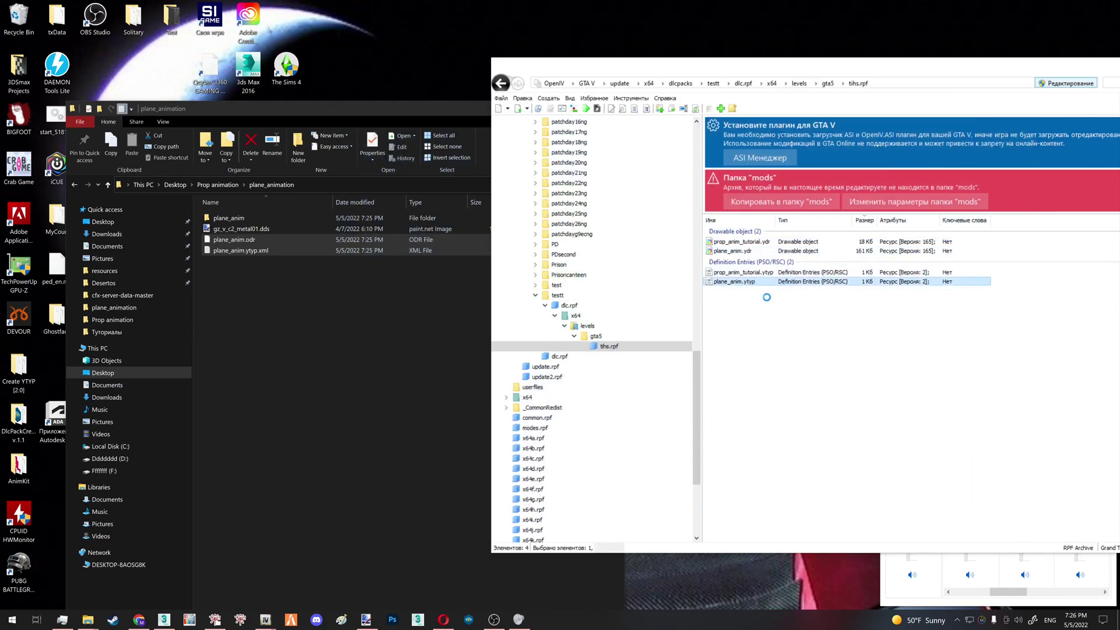
pyautogui.doubleClick(642, 312)
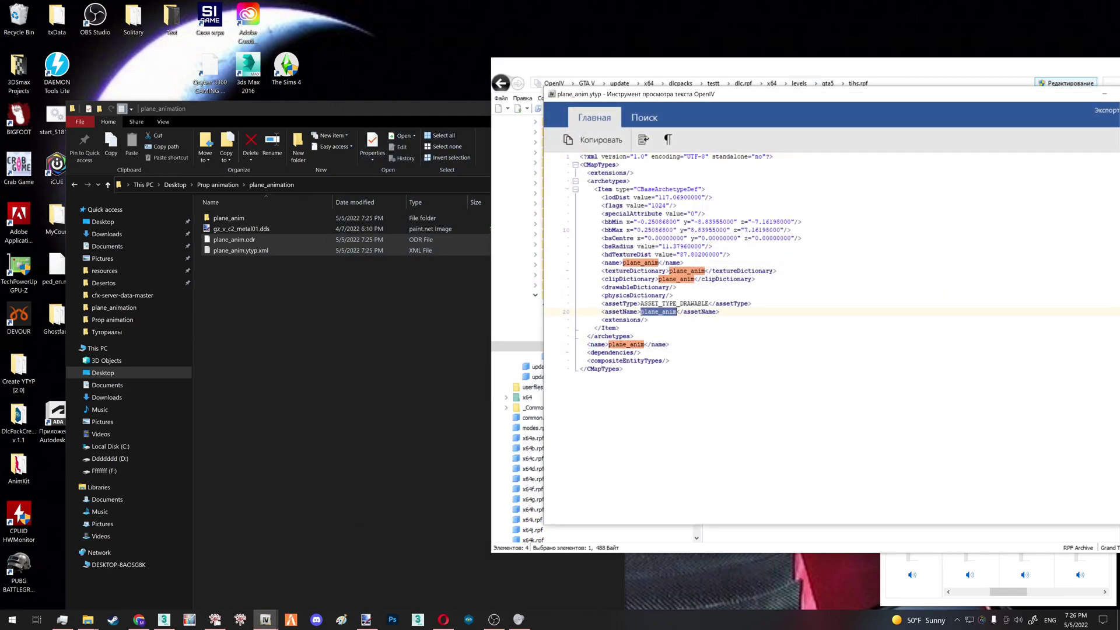
pyautogui.moveTo(696, 96); pyautogui.dragTo(457, 116)
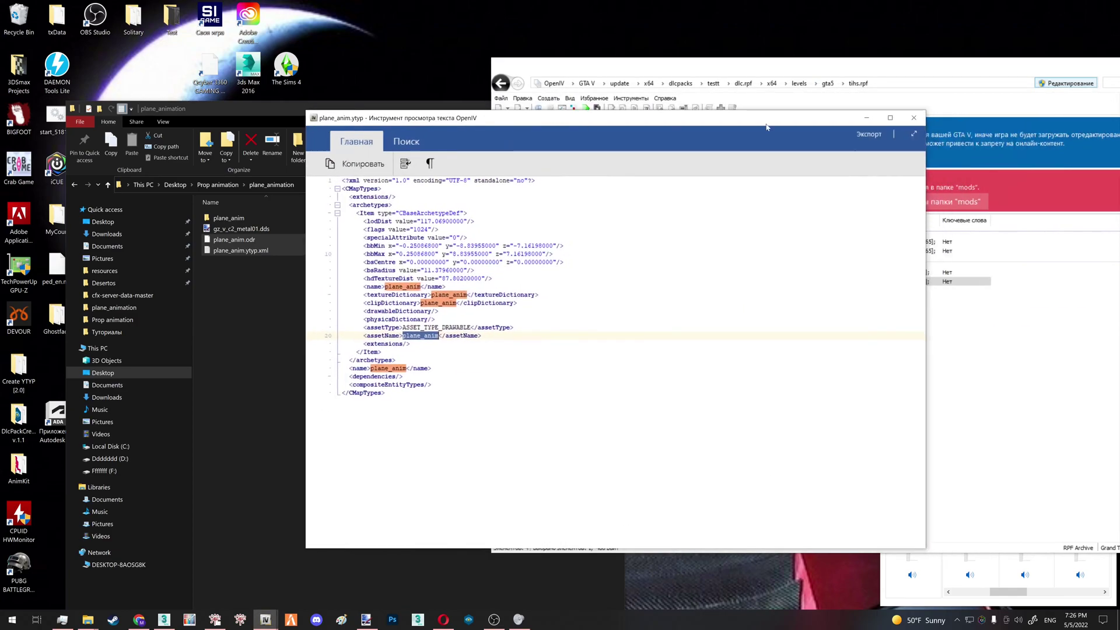
pyautogui.click(914, 116)
# Step: Create a text file named plane_anim.ycd.xml in the plane_animation folder and open it in Notepad++
pyautogui.rightClick(280, 279)
pyautogui.moveTo(233, 404)
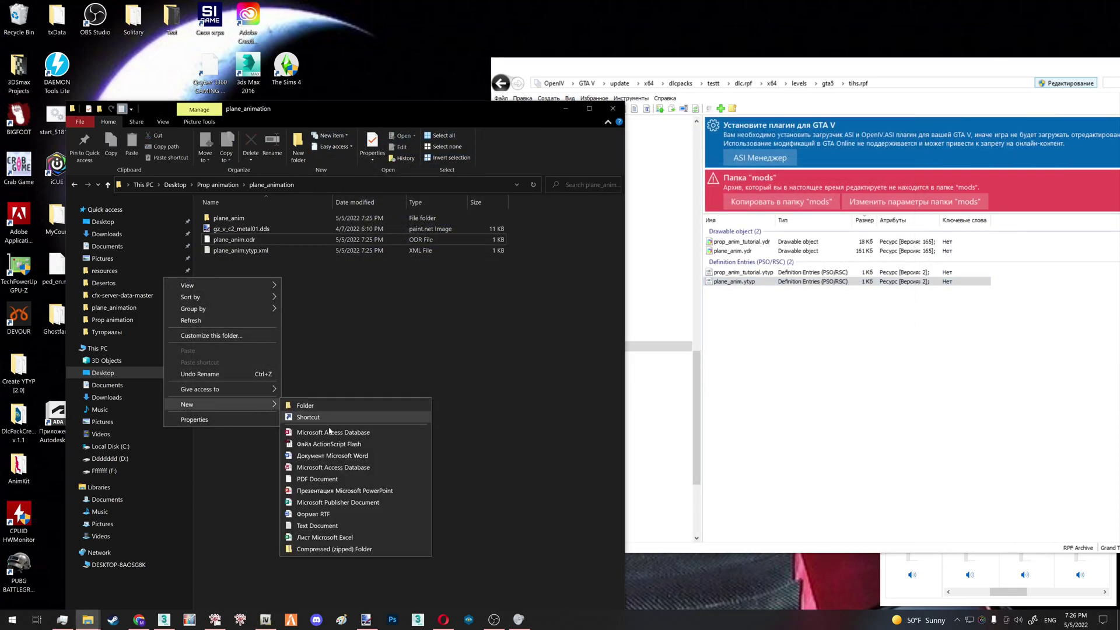
pyautogui.click(324, 528)
pyautogui.hotkey('ctrl', 'a')
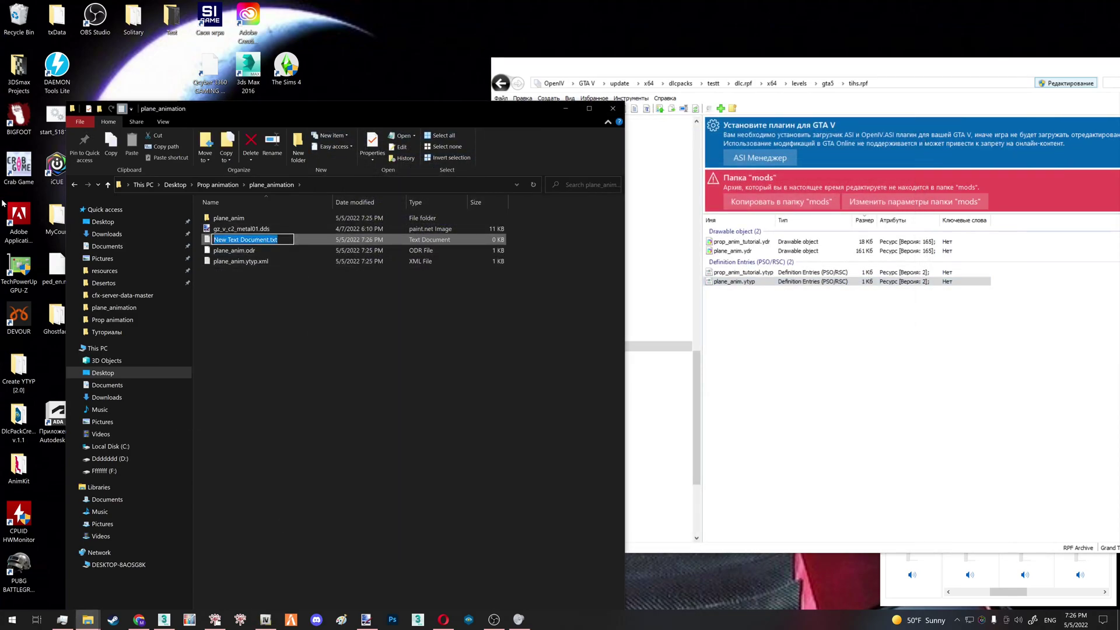
pyautogui.write('plane_')
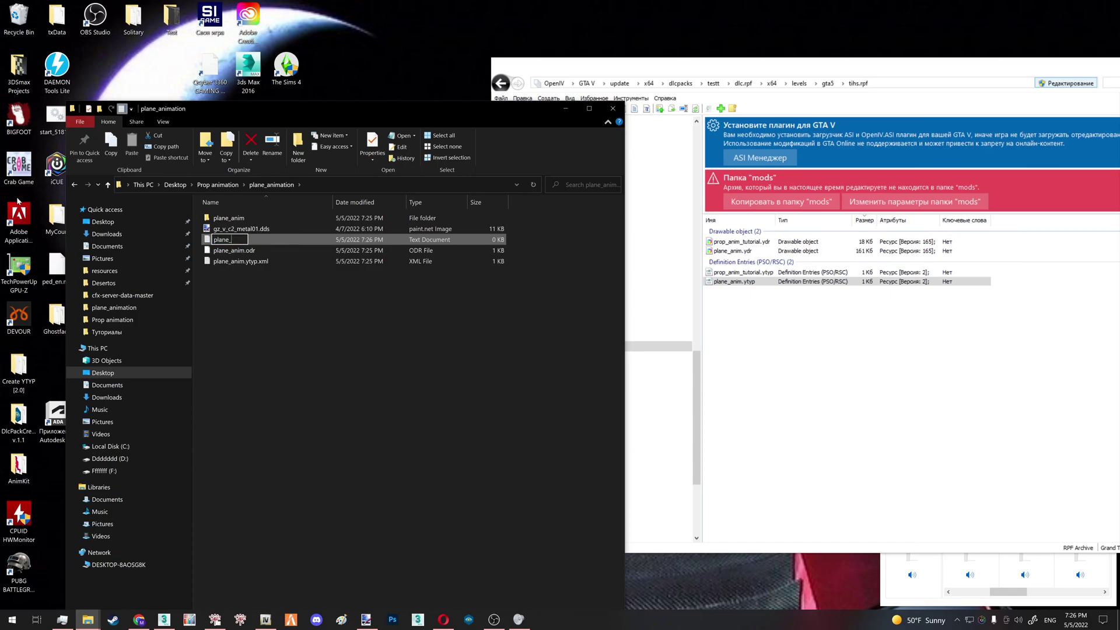
pyautogui.write('anim.ycd.xml')
pyautogui.press('Return')
pyautogui.press('Return')
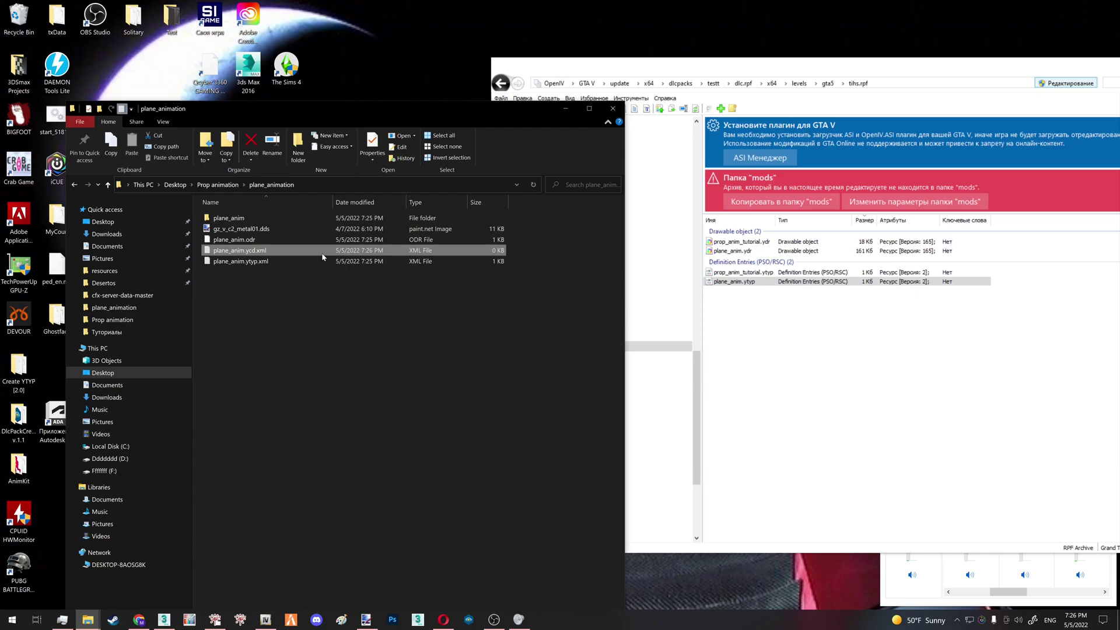
pyautogui.rightClick(319, 253)
pyautogui.click(304, 331)
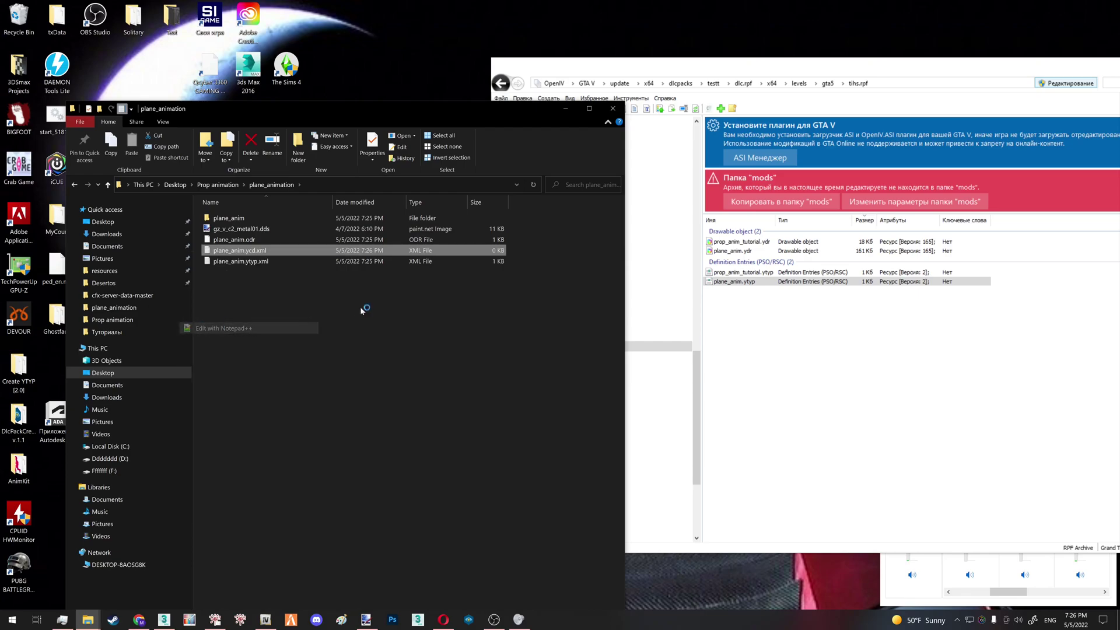
# Step: Switch to the browser's Animations page, go to Simple scrolling texture animation, and open the dictionary template link in a new tab
pyautogui.click(444, 619)
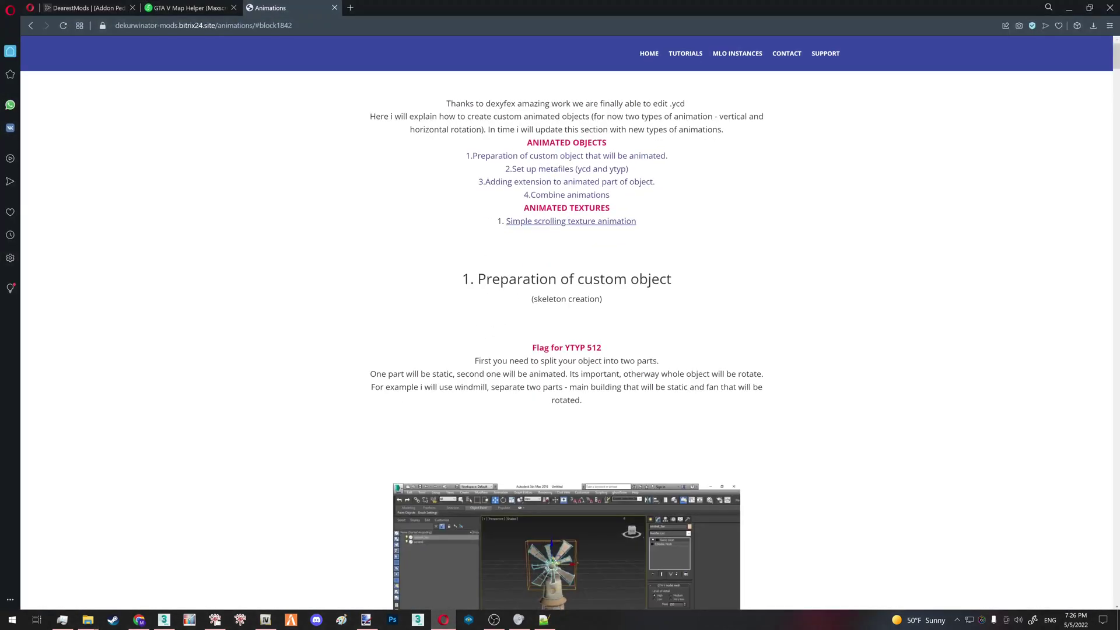
pyautogui.click(263, 25)
pyautogui.press('Escape')
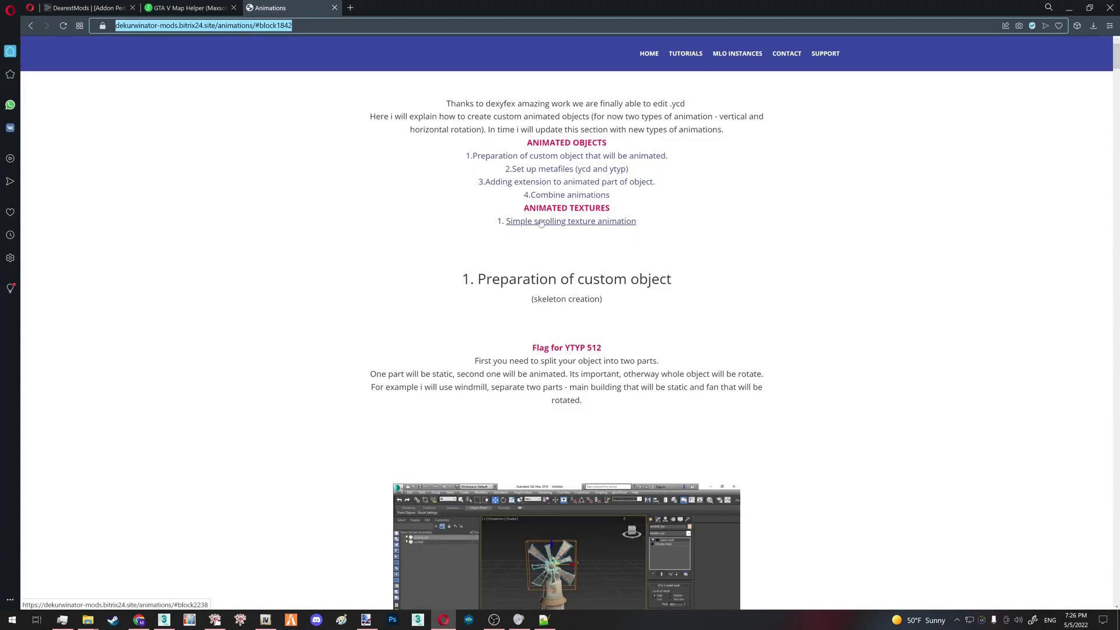
pyautogui.click(595, 227)
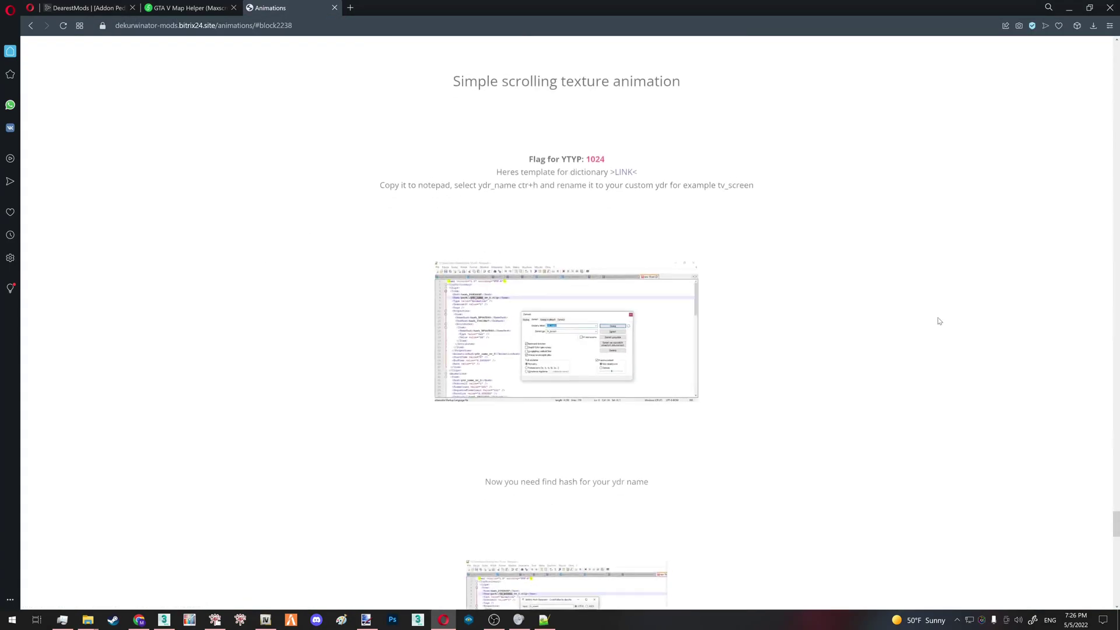
pyautogui.rightClick(623, 146)
pyautogui.click(642, 155)
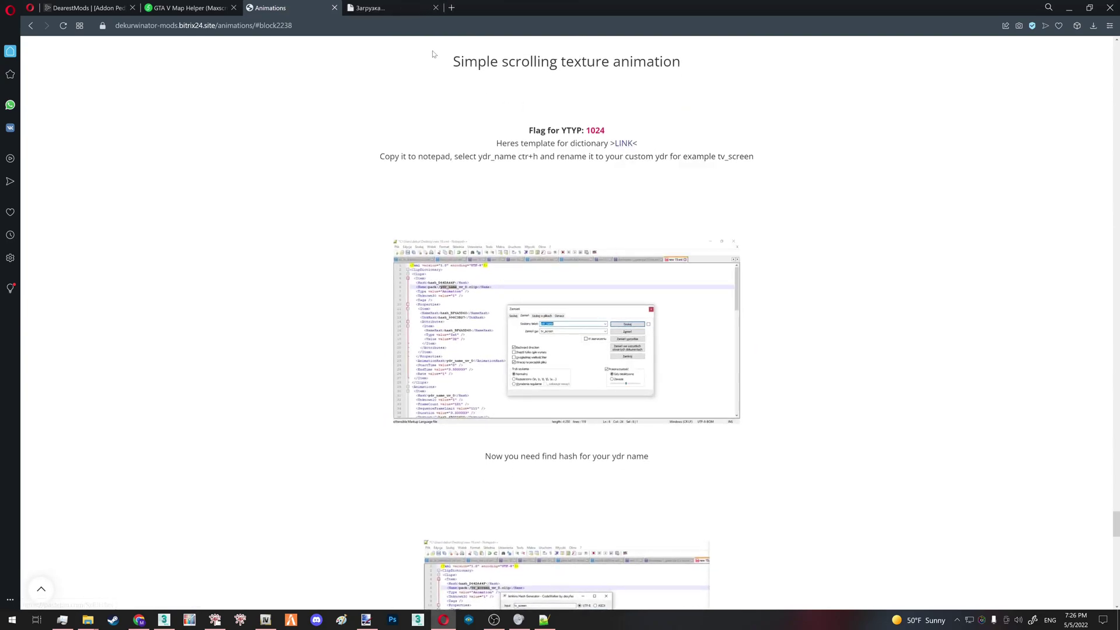
# Step: Copy the whole ycd dictionary template from the browser and paste it into the empty plane_anim.ycd.xml in Notepad++
pyautogui.click(384, 8)
pyautogui.moveTo(258, 145); pyautogui.dragTo(390, 296)
pyautogui.hotkey('ctrl', 'c')
pyautogui.click(554, 623)
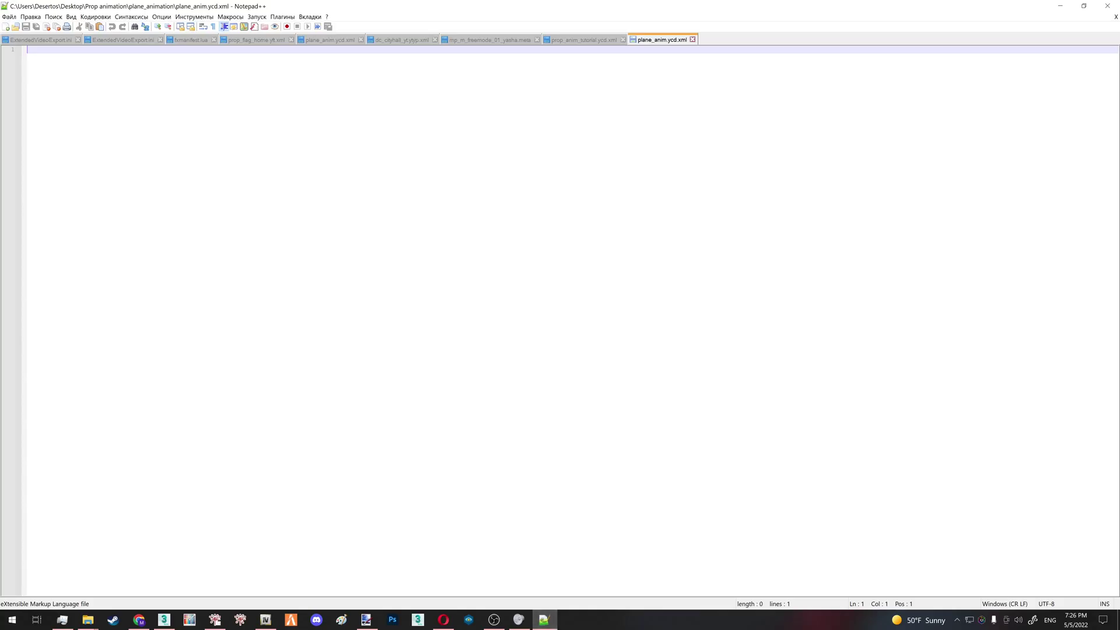
pyautogui.hotkey('ctrl', 'v')
pyautogui.scroll(10, 560, 321)
pyautogui.scroll(7, 84, 88)
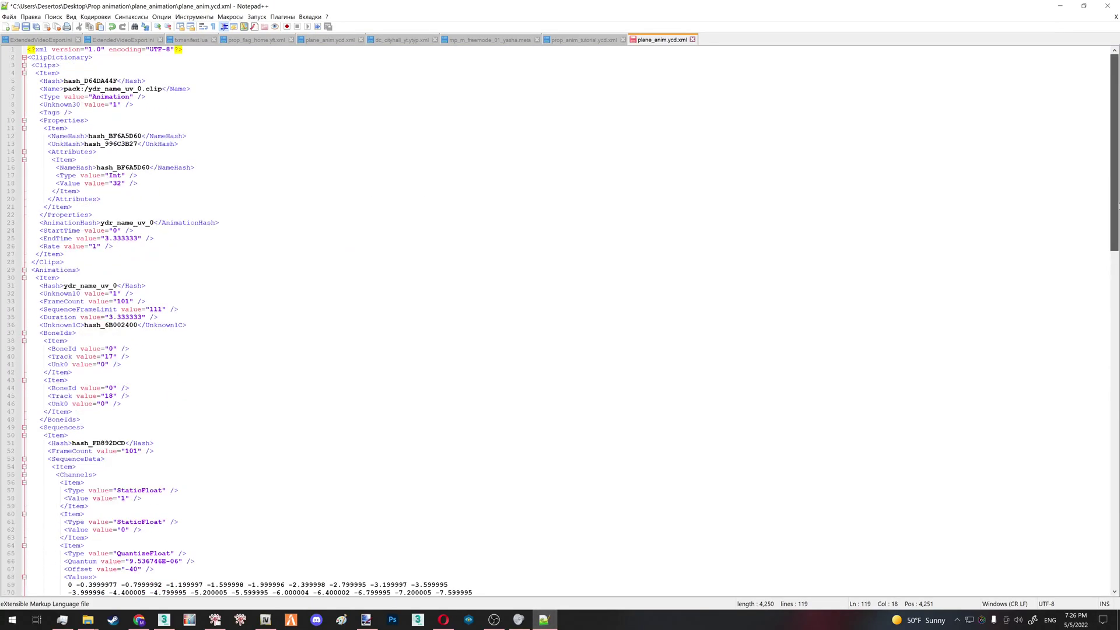
# Step: Copy the plane_anim model name from OpenIV and replace ydr_name_uv_0 with it in the clip Name, AnimationHash and animation Hash
pyautogui.click(85, 89)
pyautogui.moveTo(86, 89); pyautogui.dragTo(142, 88)
pyautogui.click(266, 619)
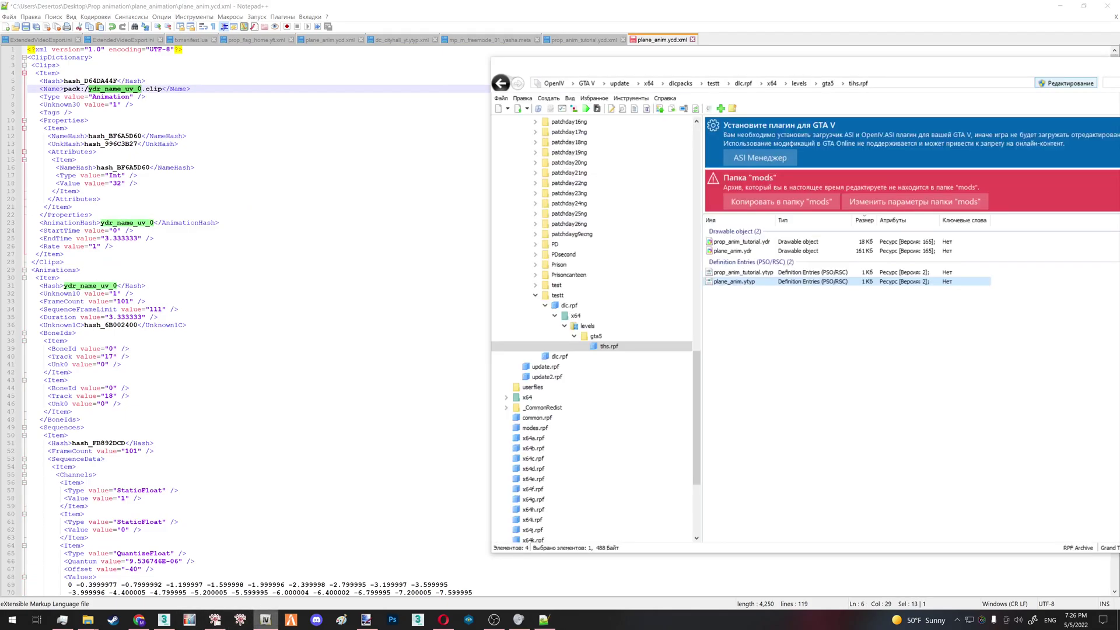
pyautogui.rightClick(756, 249)
pyautogui.click(809, 325)
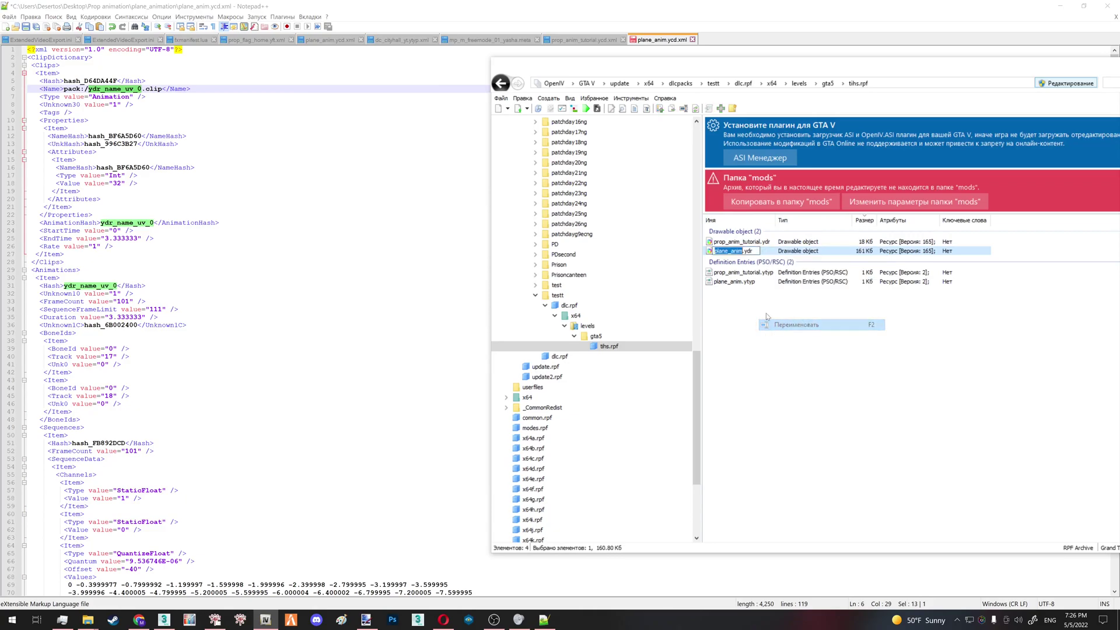
pyautogui.click(409, 238)
pyautogui.moveTo(100, 222); pyautogui.dragTo(154, 223)
pyautogui.hotkey('ctrl', 'v')
pyautogui.moveTo(89, 89); pyautogui.dragTo(142, 88)
pyautogui.hotkey('ctrl', 'v')
pyautogui.moveTo(63, 285); pyautogui.dragTo(118, 285)
pyautogui.hotkey('ctrl', 'v')
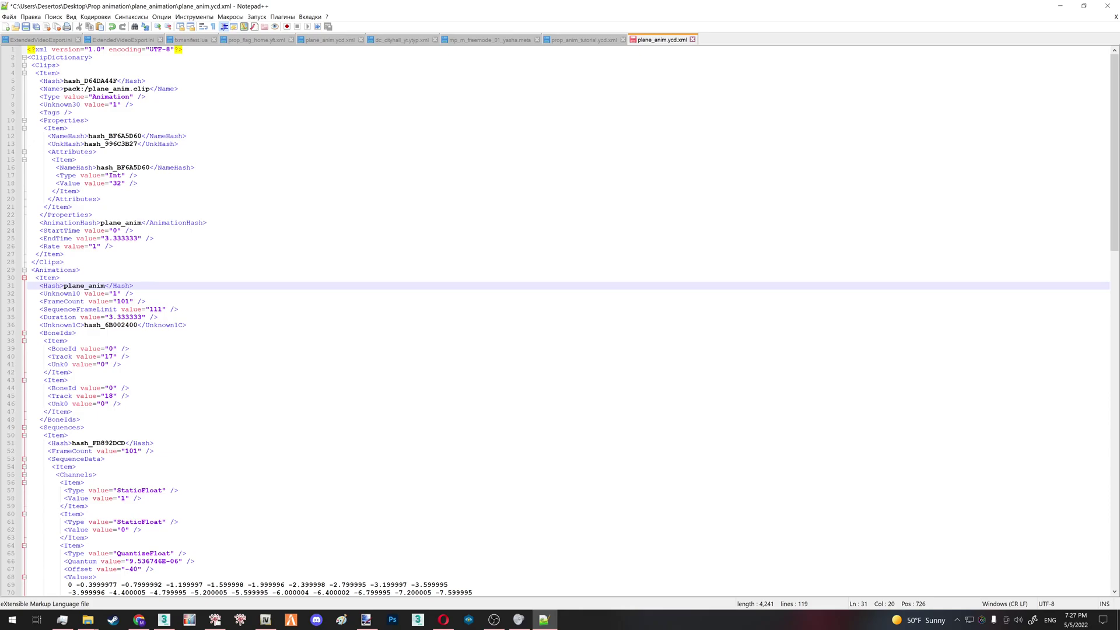
# Step: Select the clip's hash digits after hash_ and open the Jenkins Hash Generator in CodeWalker
pyautogui.moveTo(84, 80); pyautogui.dragTo(114, 80)
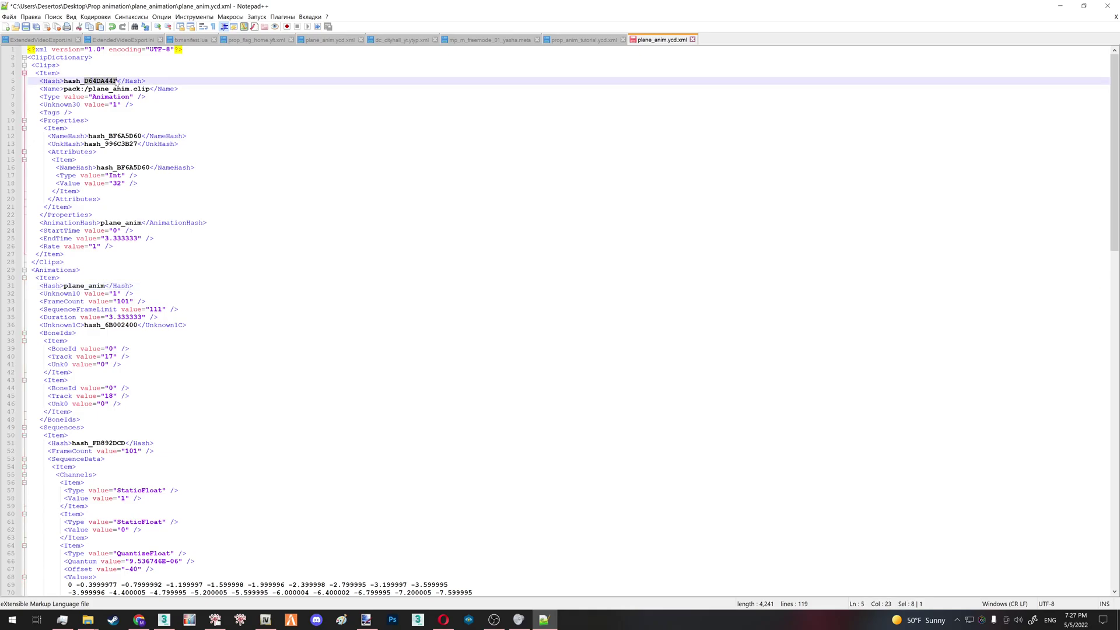
pyautogui.click(241, 620)
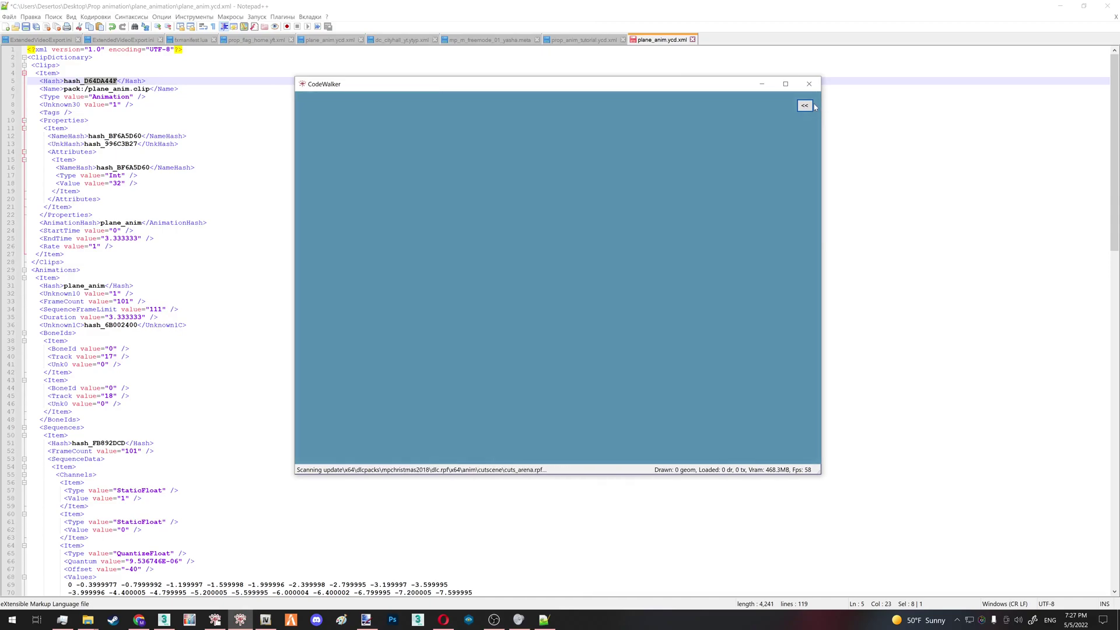
pyautogui.click(807, 109)
pyautogui.click(712, 105)
pyautogui.click(726, 175)
# Step: Enter plane_anim as the hash generator's input and select the resulting hexadecimal hash
pyautogui.hotkey('ctrl', 'v')
pyautogui.moveTo(89, 34); pyautogui.dragTo(250, 168)
pyautogui.doubleClick(246, 168)
pyautogui.click(255, 169)
pyautogui.write('M')
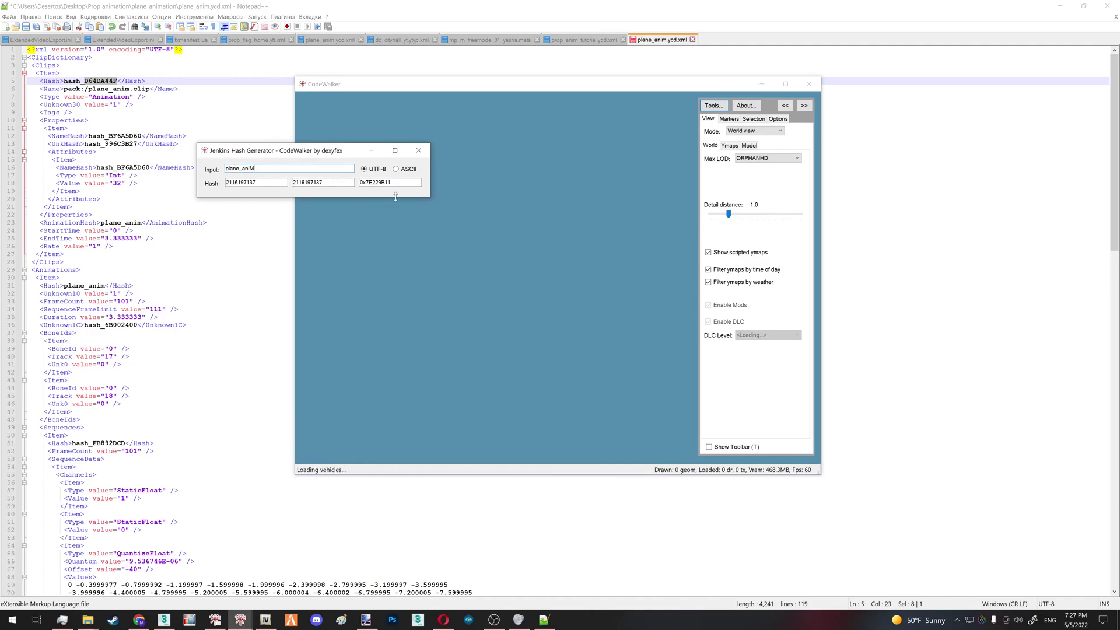
pyautogui.press('BackSpace')
pyautogui.write('m')
pyautogui.moveTo(255, 168); pyautogui.dragTo(241, 169)
pyautogui.click(240, 169)
pyautogui.moveTo(393, 182); pyautogui.dragTo(366, 183)
# Step: Open the Windows Calculator, enlarge its window and switch it to Programmer mode
pyautogui.press('super')
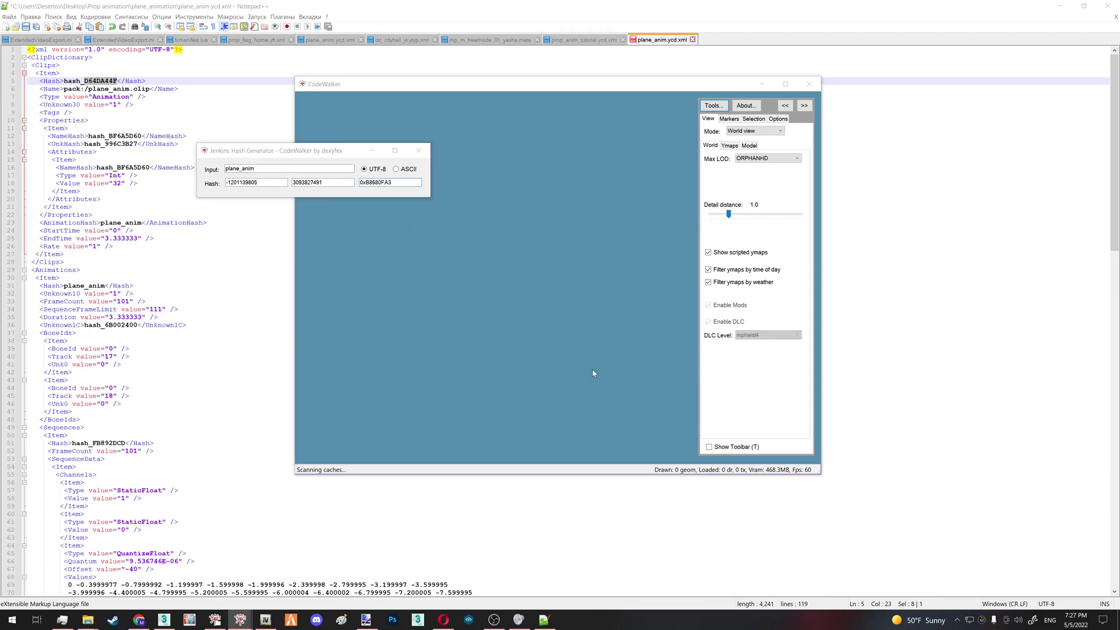
pyautogui.write('calc')
pyautogui.press('Return')
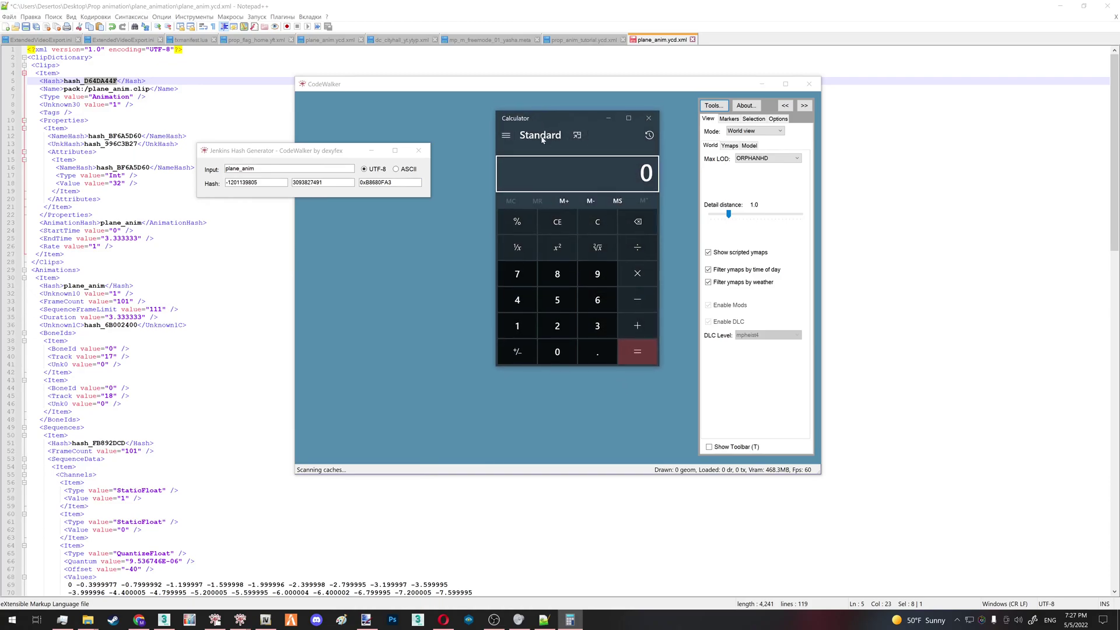
pyautogui.moveTo(658, 368); pyautogui.dragTo(720, 442)
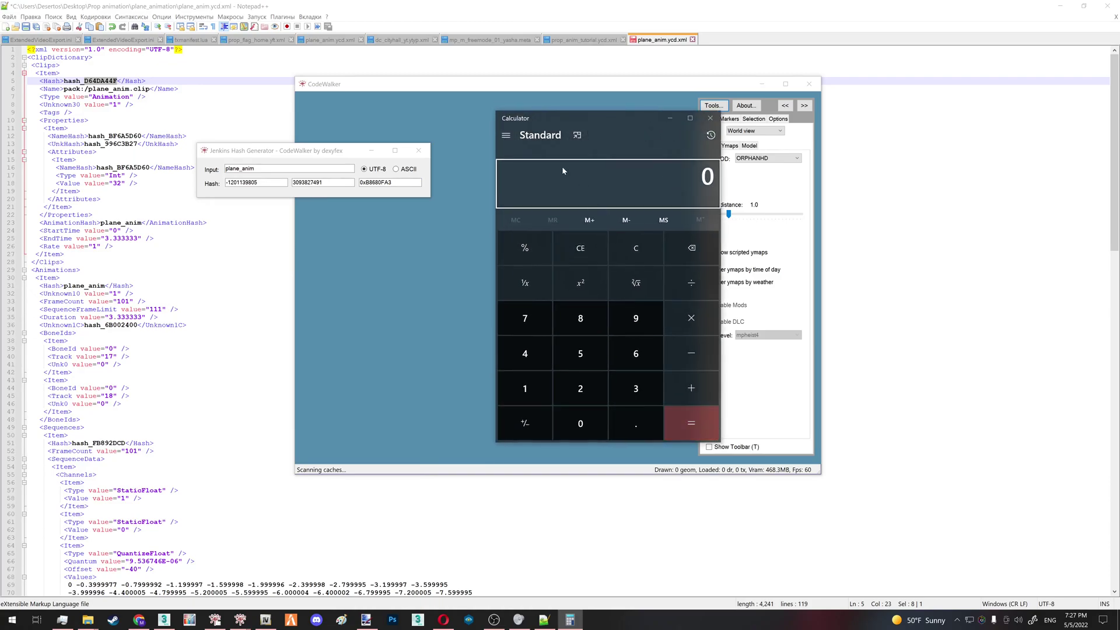
pyautogui.click(510, 135)
pyautogui.click(532, 237)
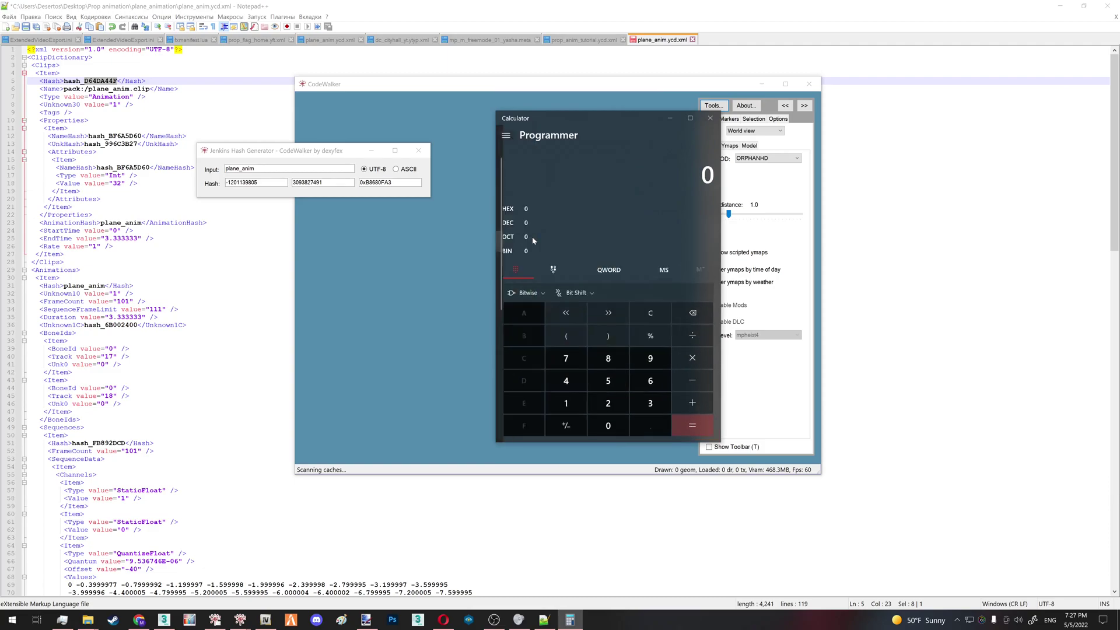
# Step: Enter the copied hash B8680FA3 in hexadecimal mode, switch the calculator to decimal and add 1
pyautogui.click(513, 211)
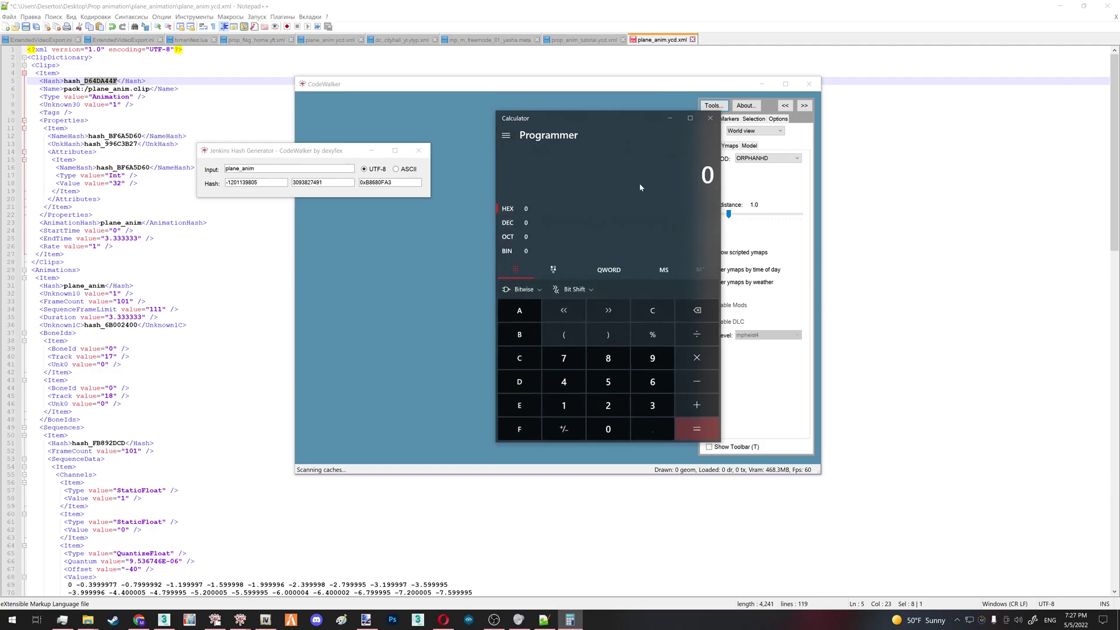
pyautogui.hotkey('ctrl', 'v')
pyautogui.click(543, 222)
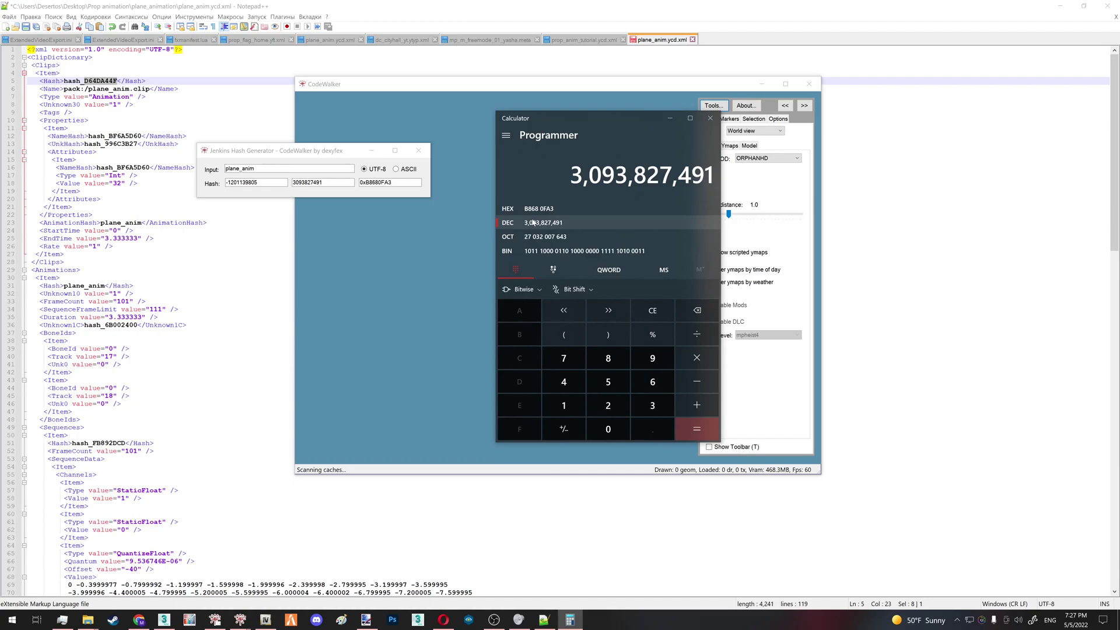
pyautogui.click(689, 405)
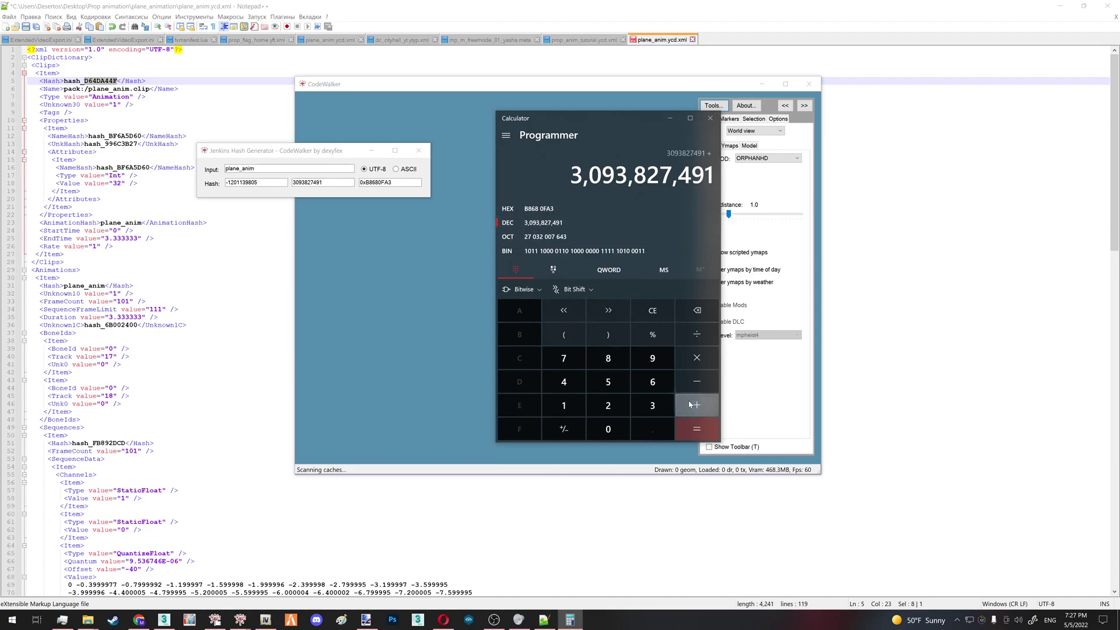
pyautogui.click(563, 405)
pyautogui.click(700, 430)
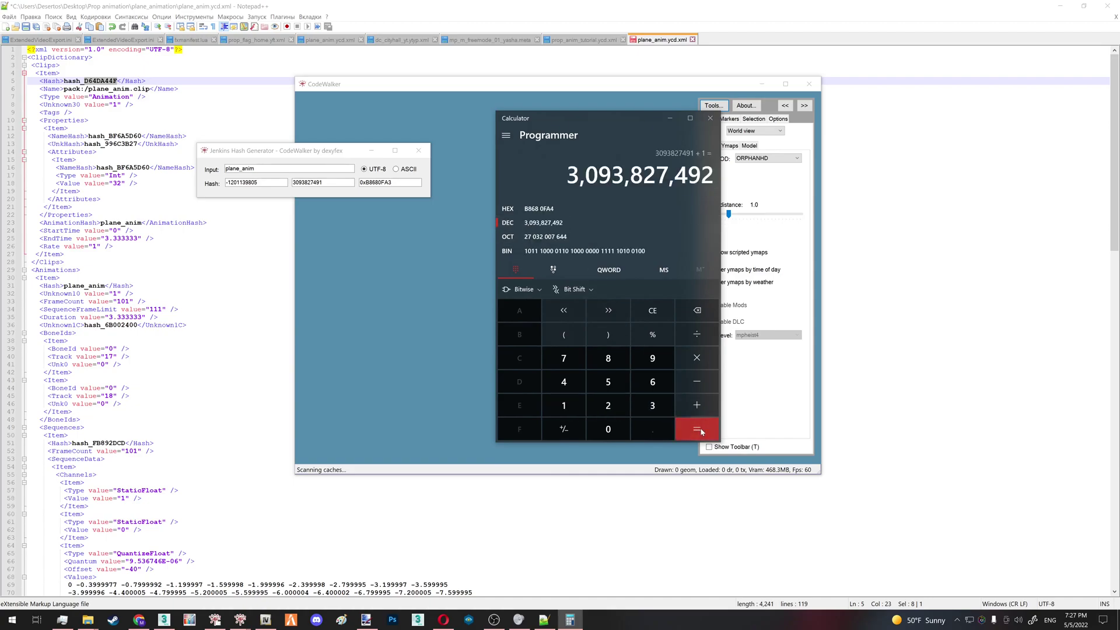
# Step: Convert the sum back to hexadecimal and copy the value B868 0FA4 from the calculator
pyautogui.click(542, 209)
pyautogui.moveTo(601, 175); pyautogui.dragTo(708, 176)
pyautogui.rightClick(698, 178)
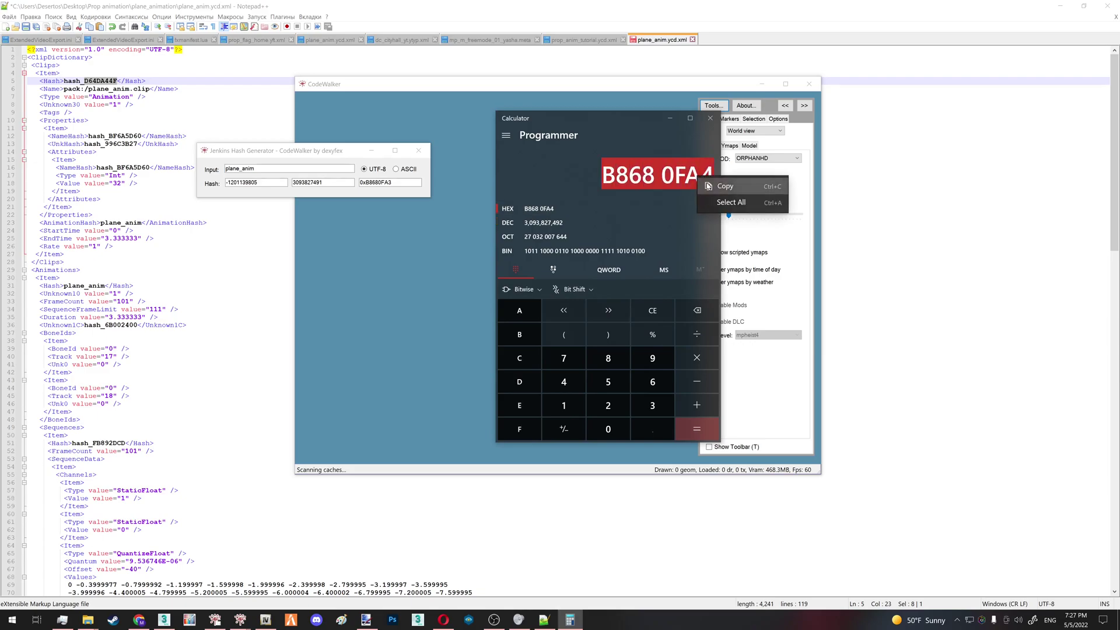
pyautogui.click(707, 185)
# Step: Replace the clip's digits after hash_ with B8680FA4 without a space, and check them against the calculator
pyautogui.click(109, 81)
pyautogui.moveTo(117, 81); pyautogui.dragTo(84, 81)
pyautogui.hotkey('ctrl', 'v')
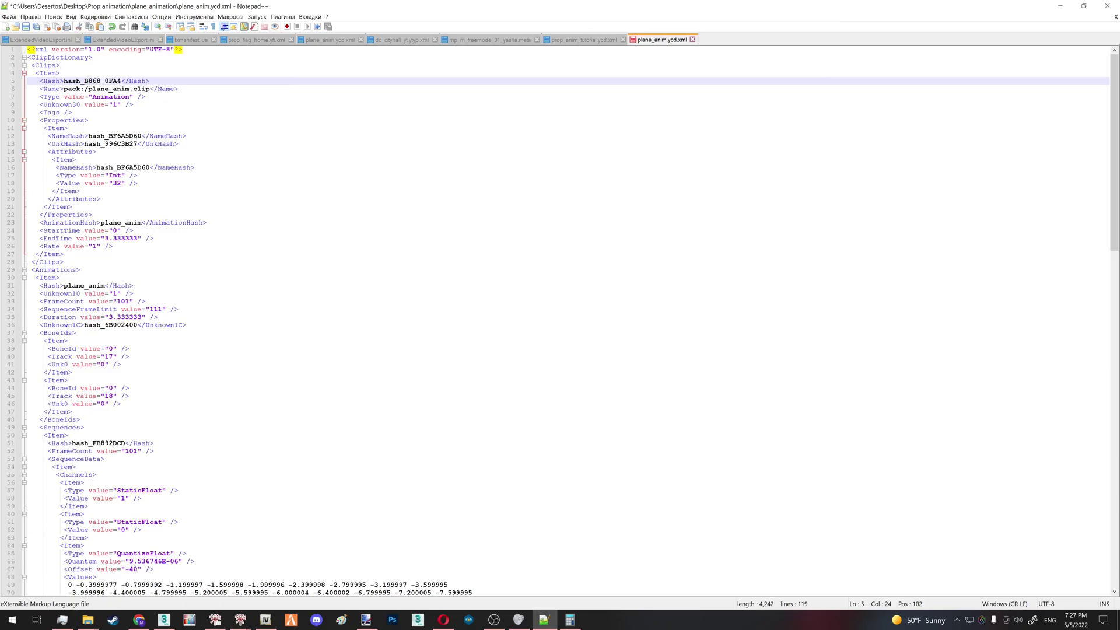
pyautogui.click(101, 82)
pyautogui.press('Delete')
pyautogui.click(570, 619)
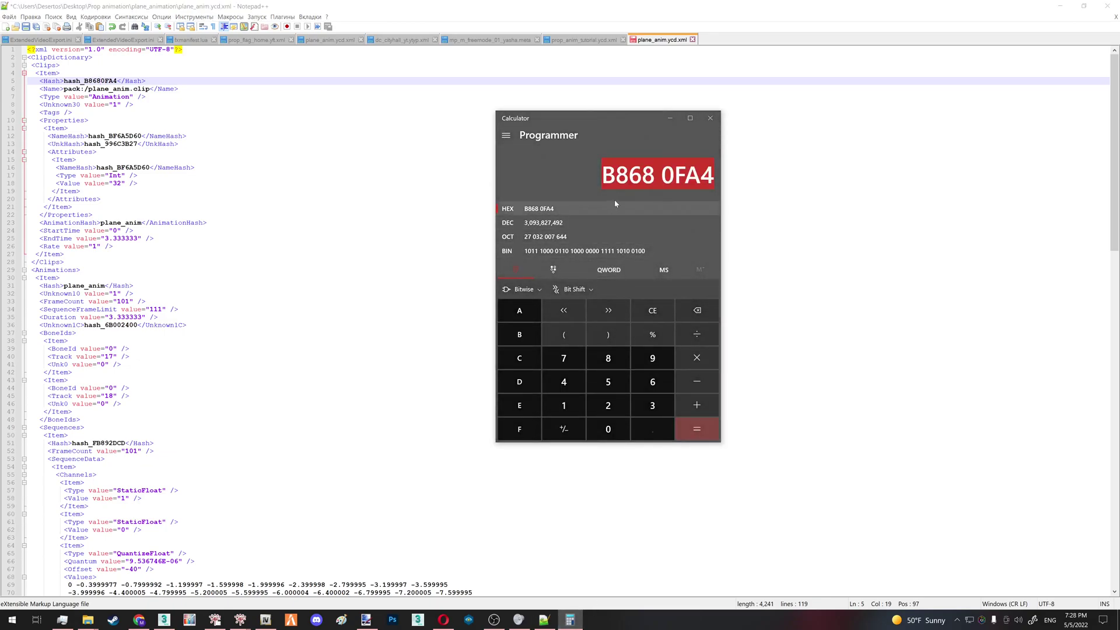
pyautogui.click(669, 120)
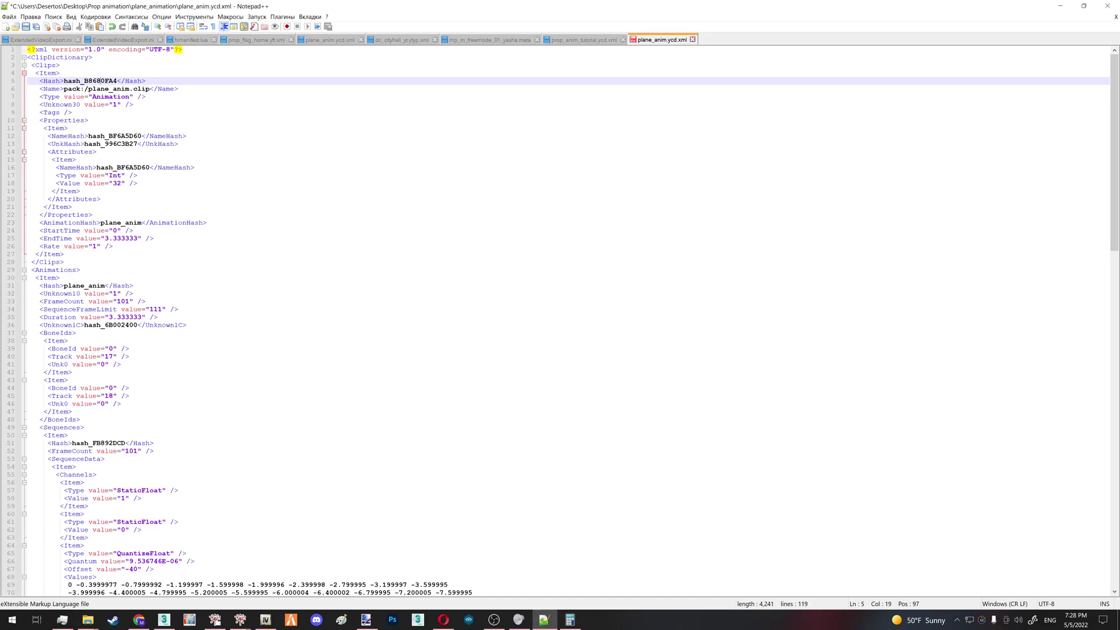
# Step: Change the whole-number part of the clip's EndTime and the animation's Duration to 10, and save the XML file
pyautogui.click(106, 238)
pyautogui.hotkey('shift', 'Left')
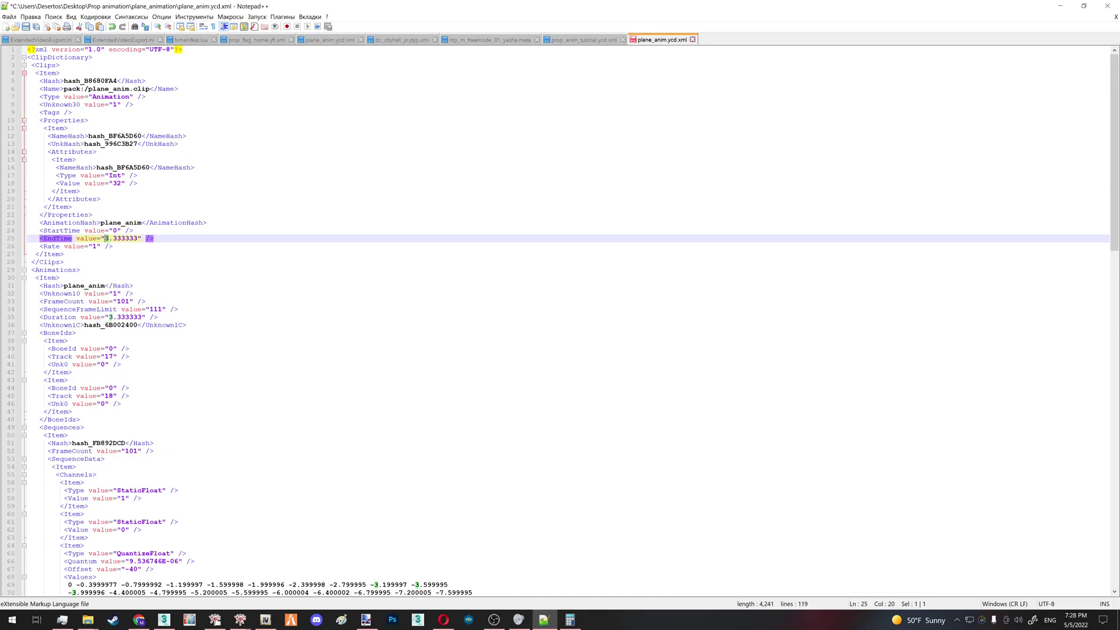
pyautogui.click(109, 317)
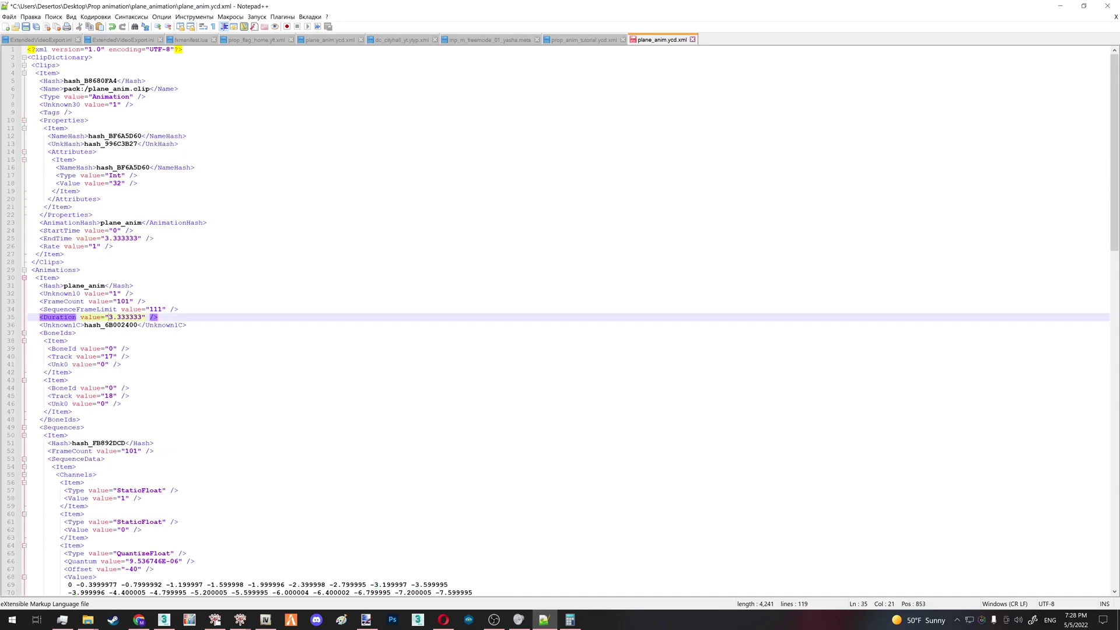
pyautogui.moveTo(108, 237); pyautogui.dragTo(105, 238)
pyautogui.write('10')
pyautogui.moveTo(113, 317); pyautogui.dragTo(109, 318)
pyautogui.write('10')
pyautogui.hotkey('ctrl', 's')
pyautogui.click(1107, 6)
# Step: Import plane_anim.ycd.xml from the plane_animation folder into mods\dlc.rpf\x64 in the CodeWalker RPF Explorer
pyautogui.click(216, 622)
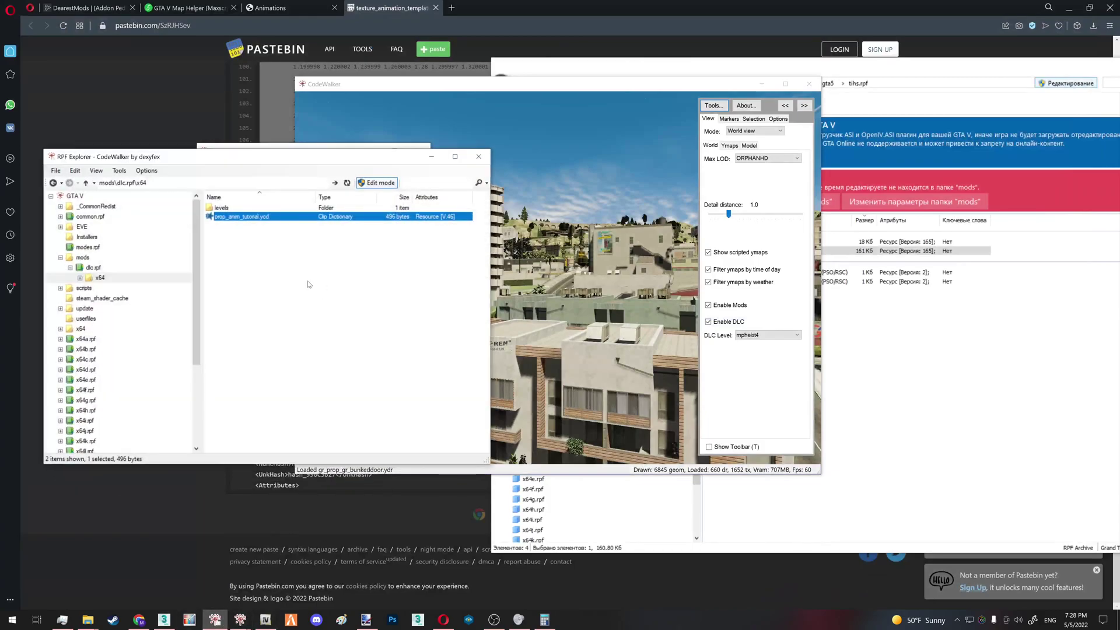
pyautogui.press('Insert')
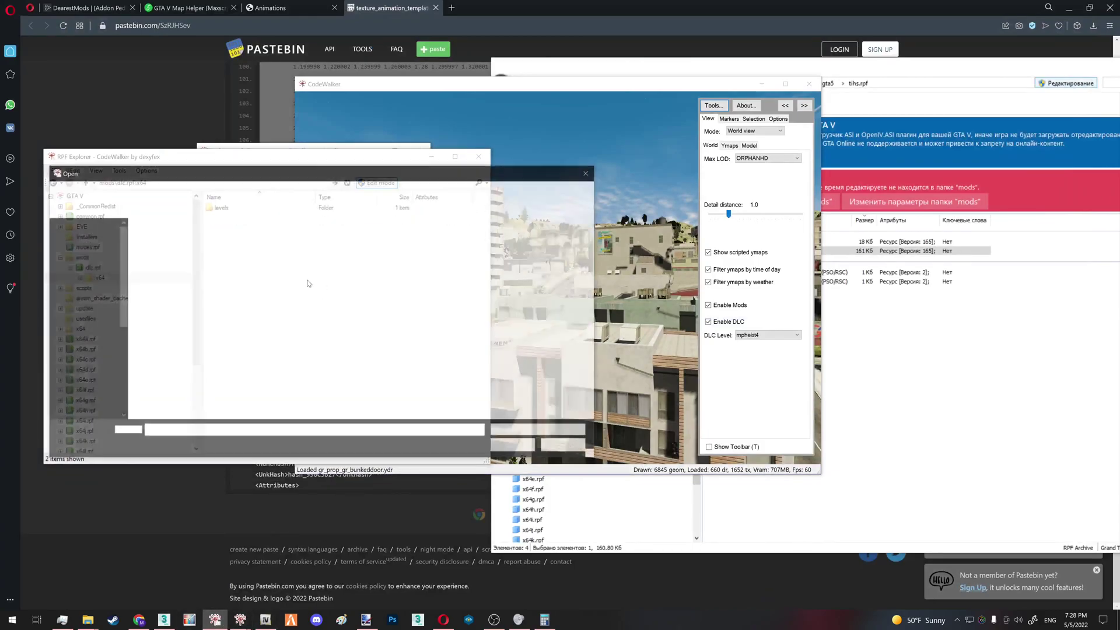
pyautogui.doubleClick(281, 261)
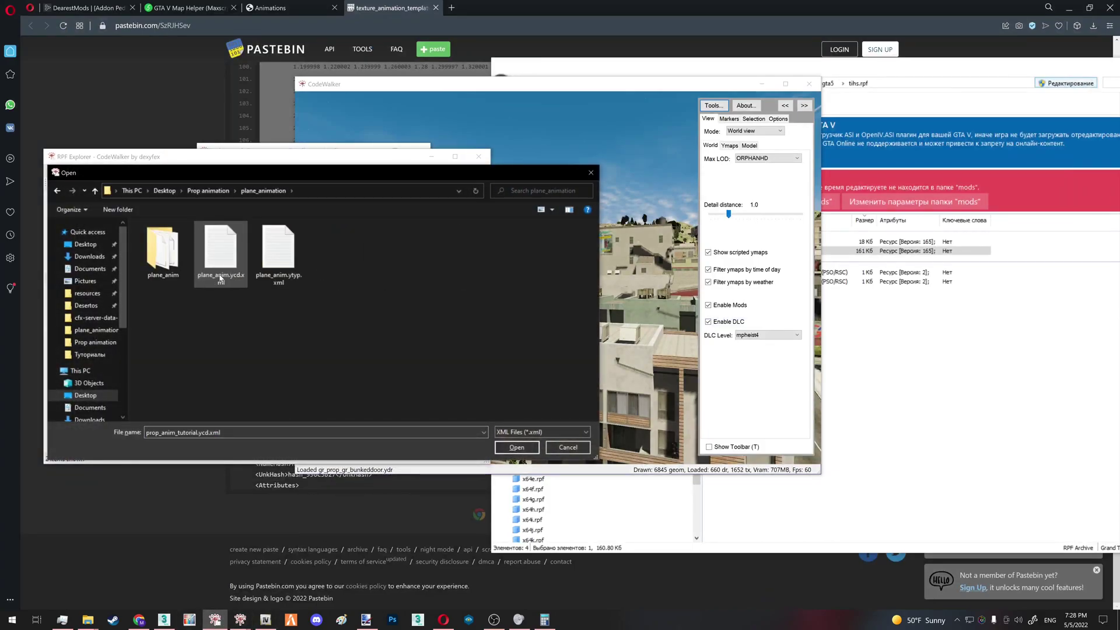
pyautogui.doubleClick(233, 277)
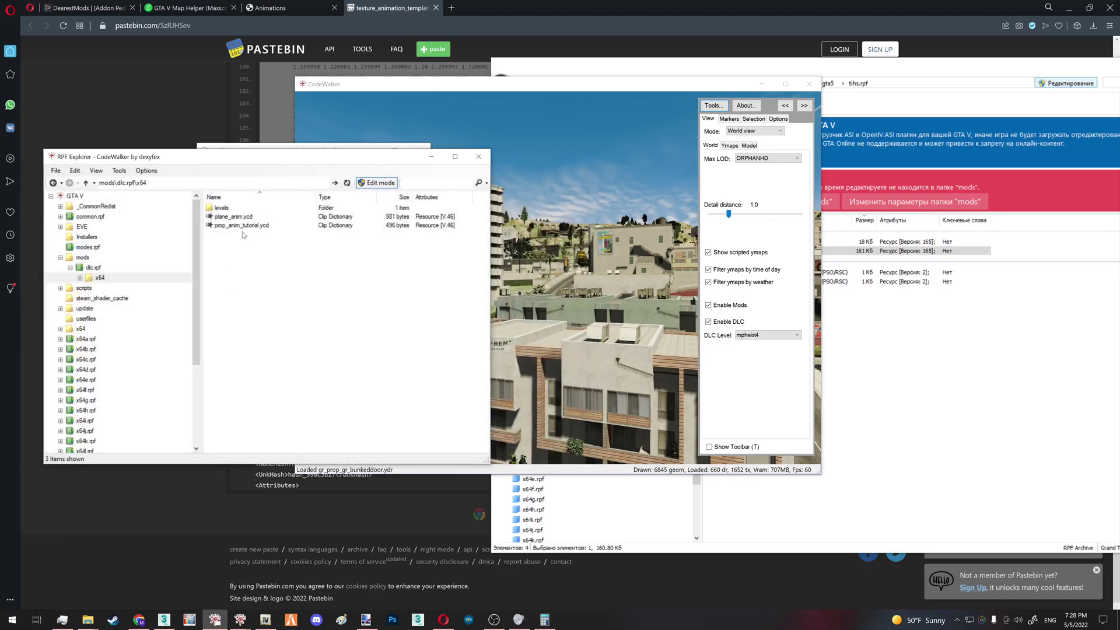
# Step: Open the imported plane_anim.ycd in the Clip Dictionary Inspector, review its XML and close it
pyautogui.doubleClick(233, 217)
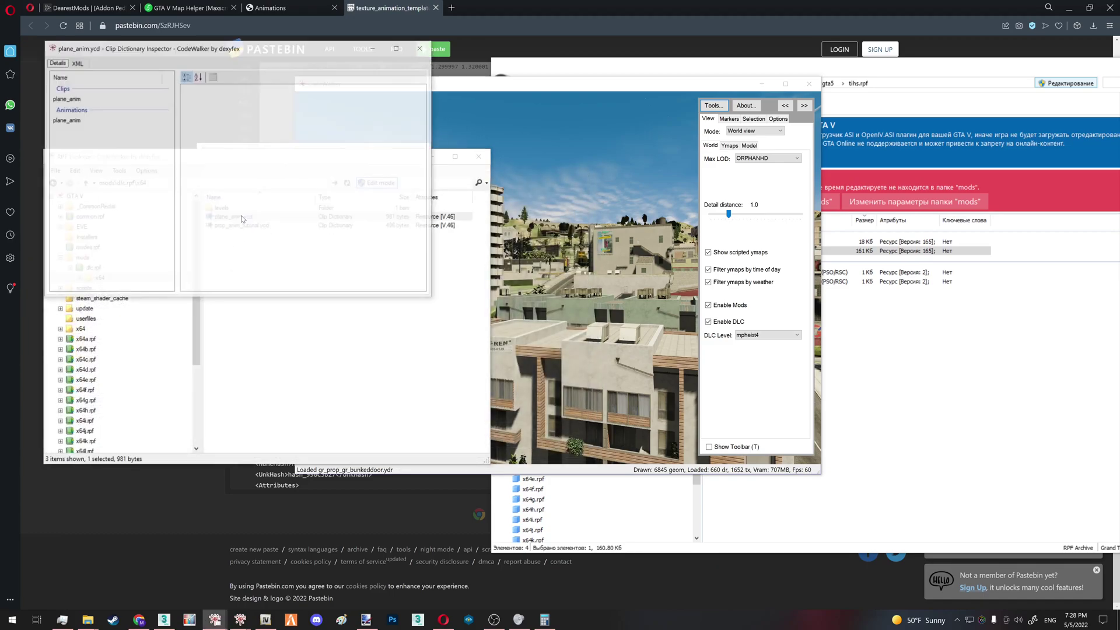
pyautogui.click(82, 63)
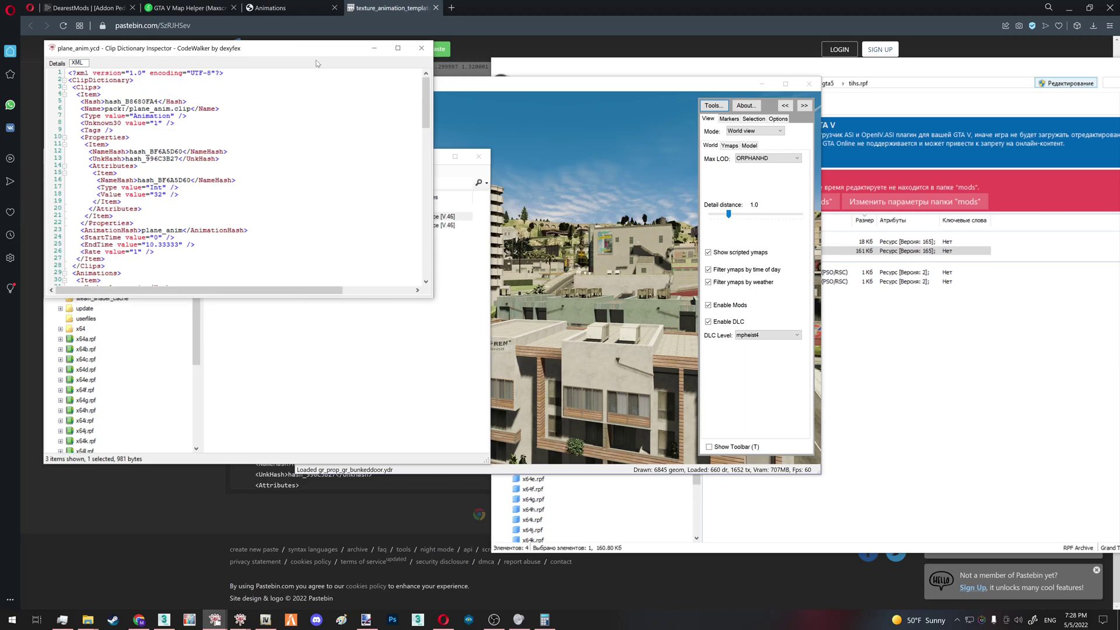
pyautogui.click(421, 48)
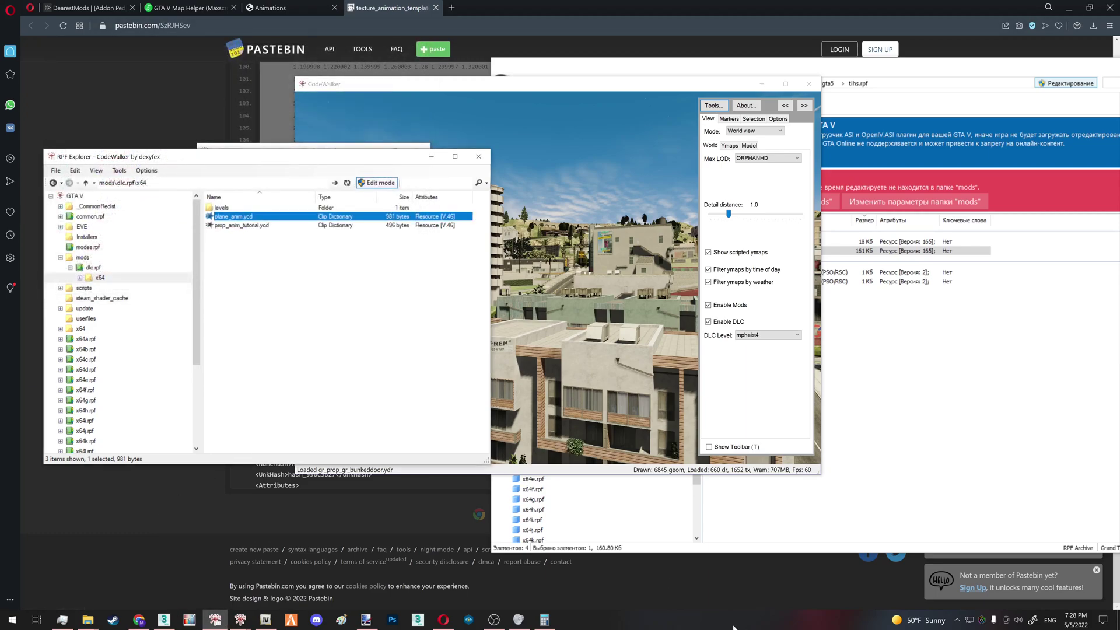
# Step: Select the plane_anim sign in 3ds Max and expand its anim and static materials in the GIMS V material editor
pyautogui.click(544, 619)
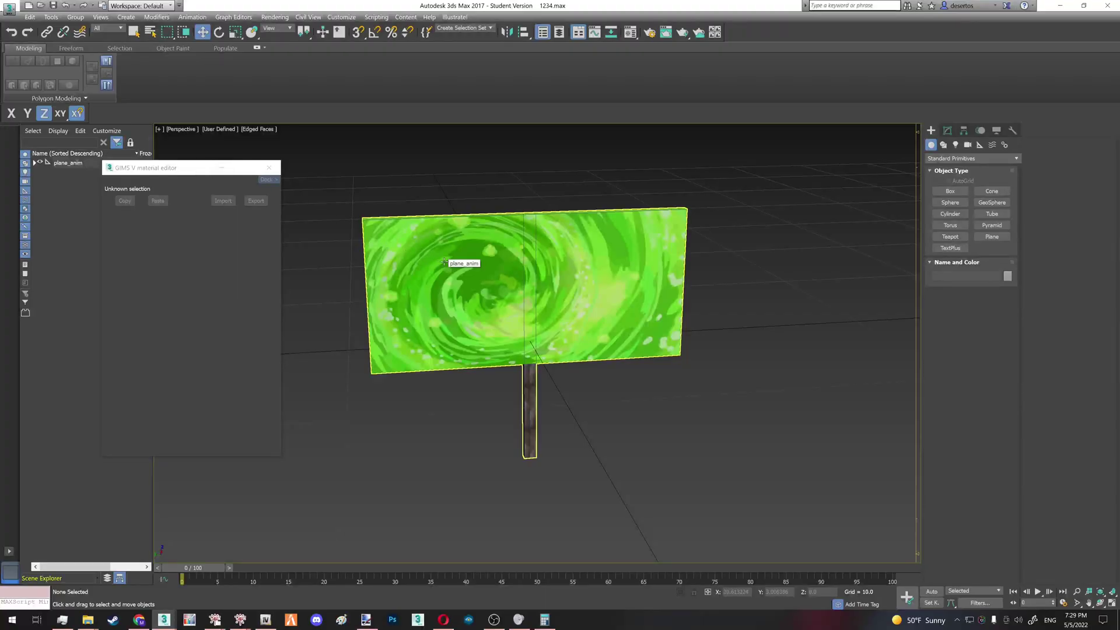
pyautogui.moveTo(240, 619)
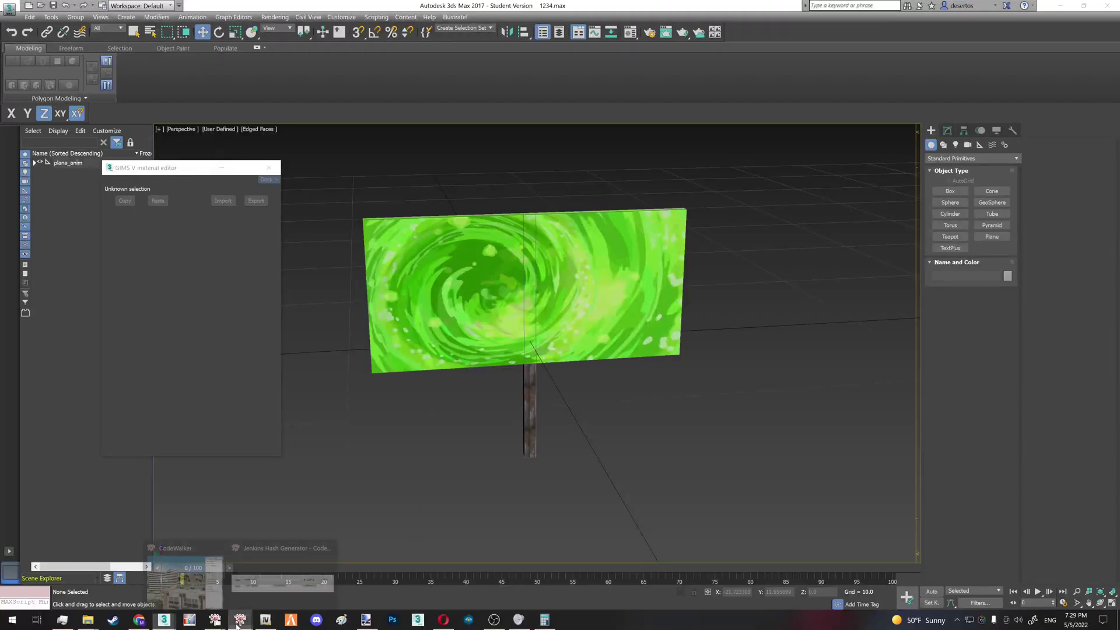
pyautogui.click(255, 579)
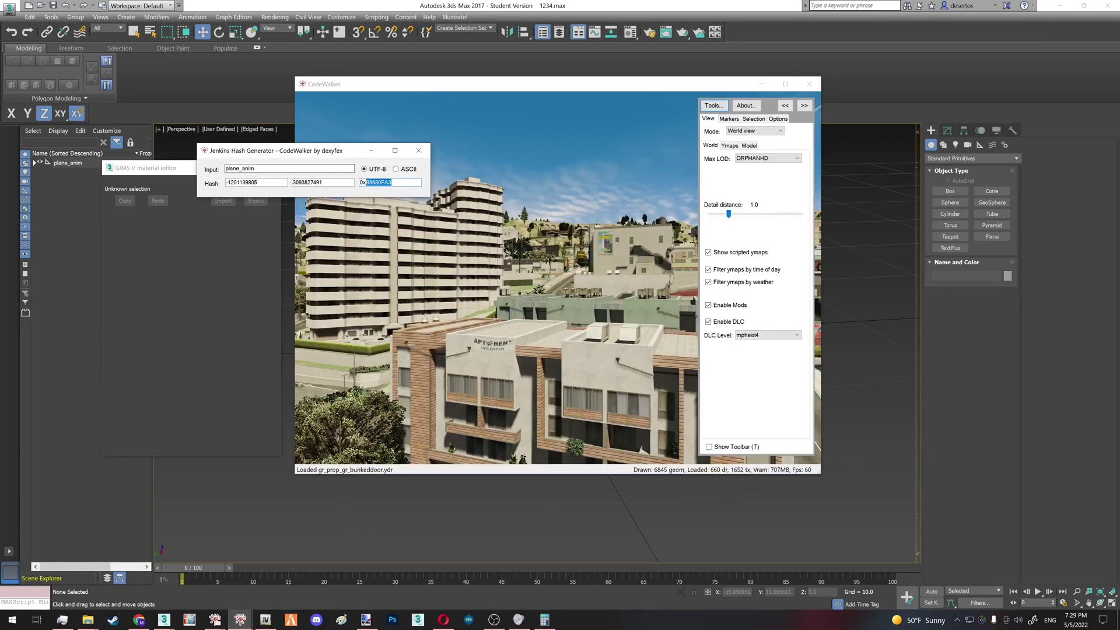
pyautogui.click(85, 322)
pyautogui.click(564, 339)
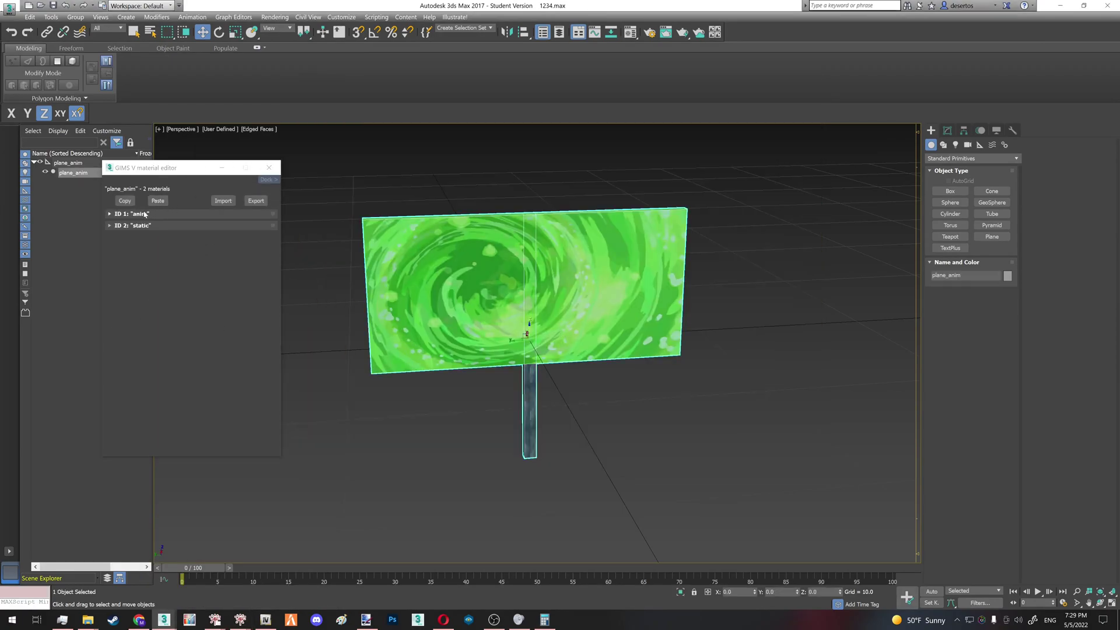
pyautogui.click(146, 214)
pyautogui.click(143, 251)
pyautogui.moveTo(175, 167); pyautogui.dragTo(132, 153)
# Step: Turn off the viewport's edged faces and examine which parts of the sign use material ID 1 anim and ID 2 static
pyautogui.scroll(5, 569, 289)
pyautogui.moveTo(570, 288)
pyautogui.keyDown('alt'); pyautogui.mouseDown(button='middle')
pyautogui.moveTo(534, 286)
pyautogui.moveTo(634, 294)
pyautogui.mouseUp(button='middle'); pyautogui.keyUp('alt')
pyautogui.scroll(-5, 545, 283)
pyautogui.press('F4')
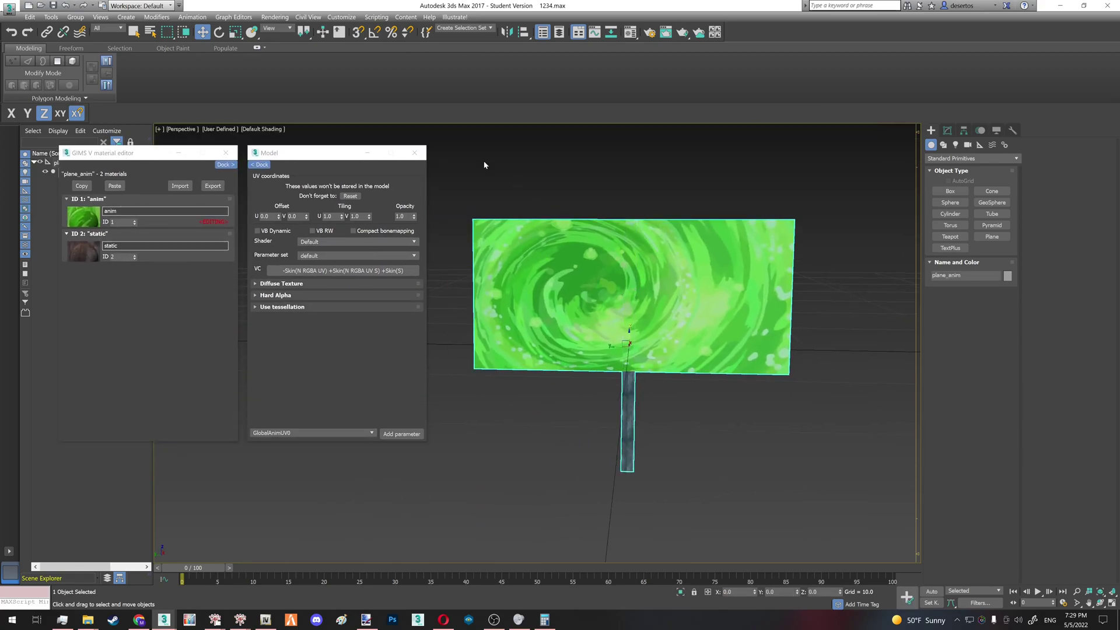
pyautogui.moveTo(661, 222); pyautogui.dragTo(656, 229)
pyautogui.click(633, 259)
pyautogui.click(103, 201)
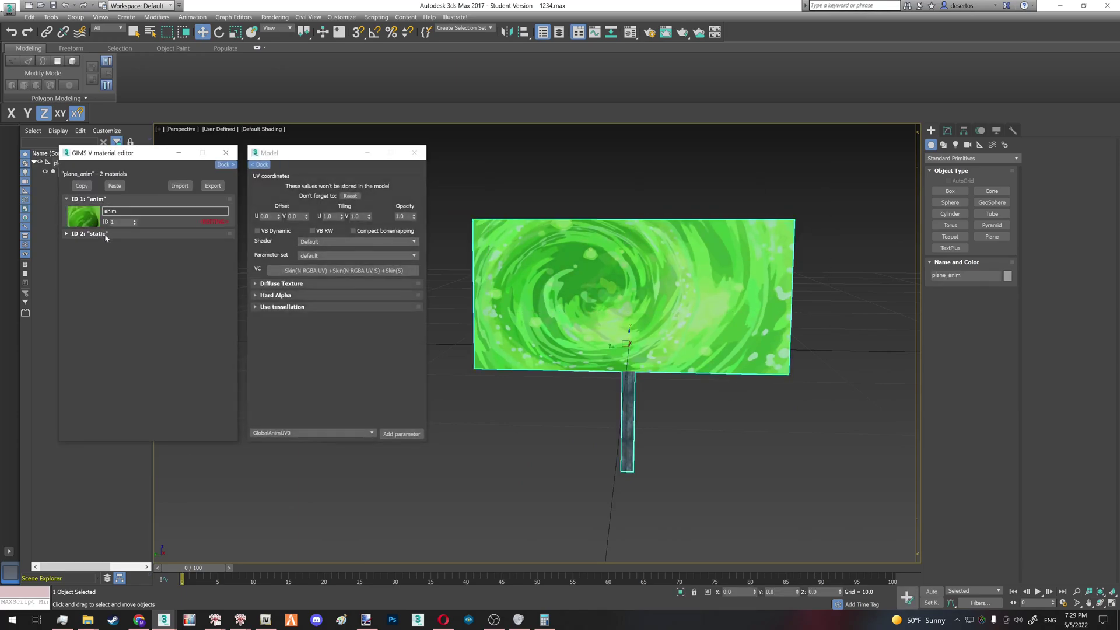
pyautogui.click(105, 234)
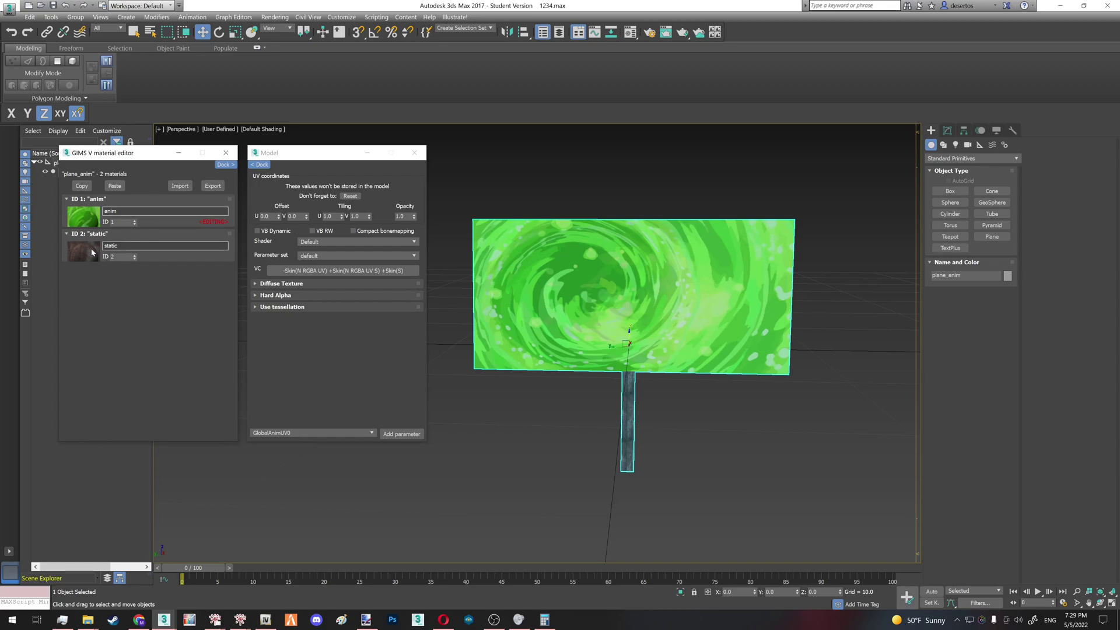
pyautogui.moveTo(850, 278); pyautogui.dragTo(847, 292)
pyautogui.moveTo(529, 218); pyautogui.dragTo(528, 218)
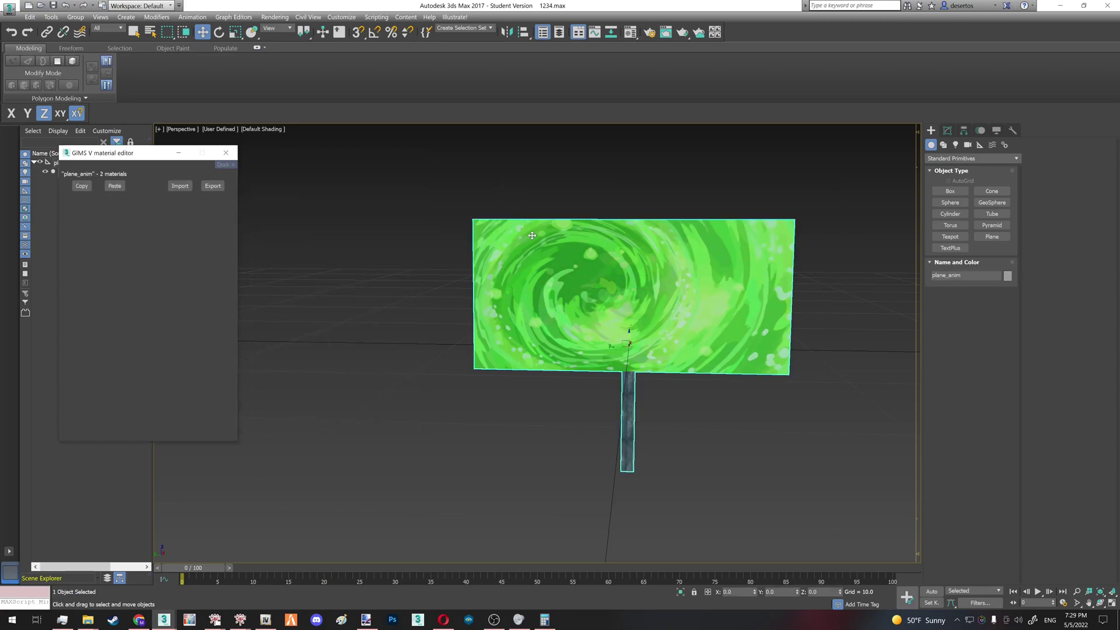
pyautogui.click(90, 200)
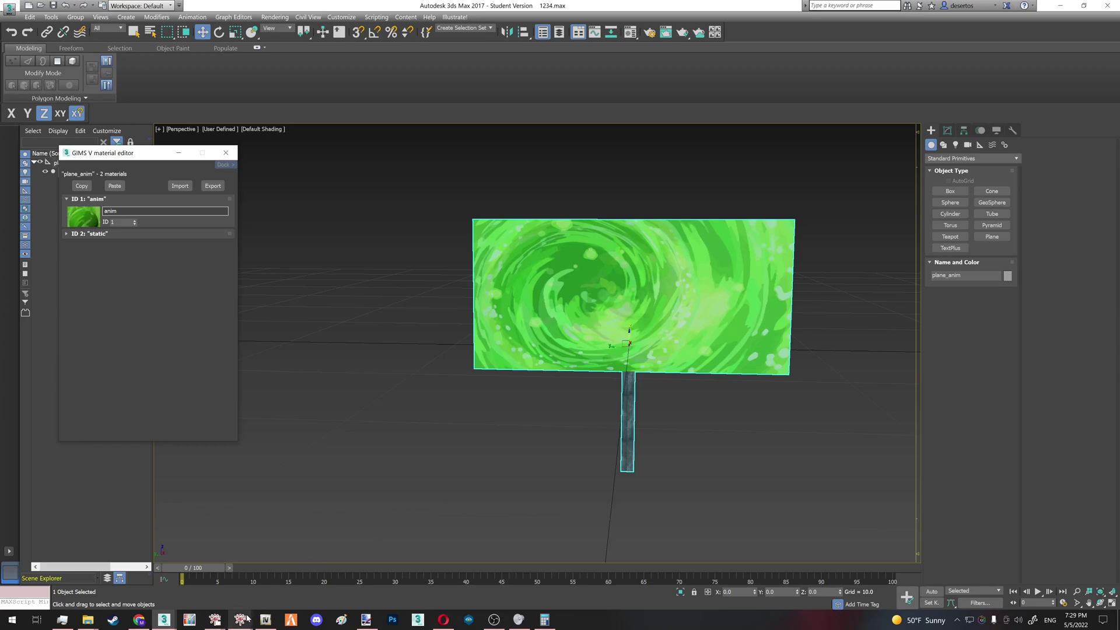
# Step: Show the Jenkins Hash Generator beside the plane_anim.ycd XML and compare the model hash with the clip's hash
pyautogui.moveTo(242, 616)
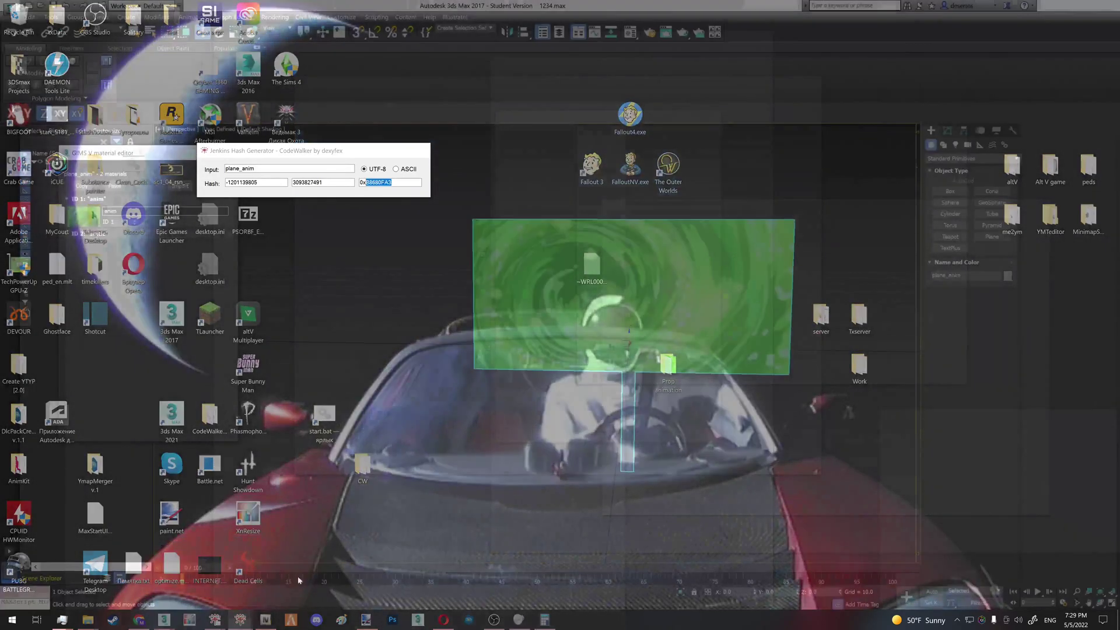
pyautogui.click(298, 579)
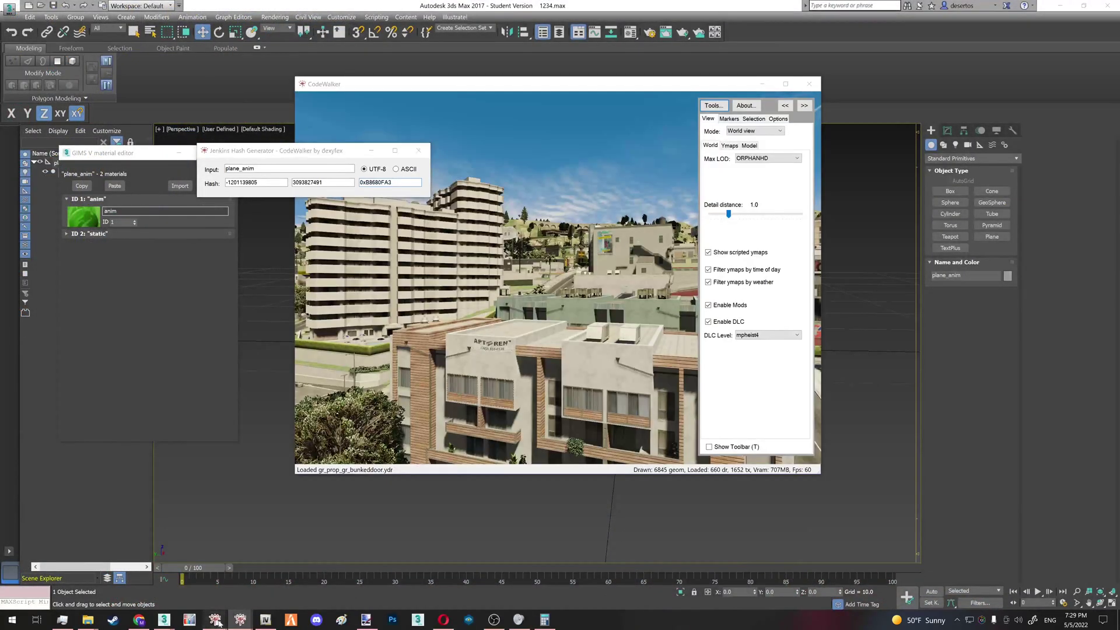
pyautogui.moveTo(215, 620)
pyautogui.click(256, 577)
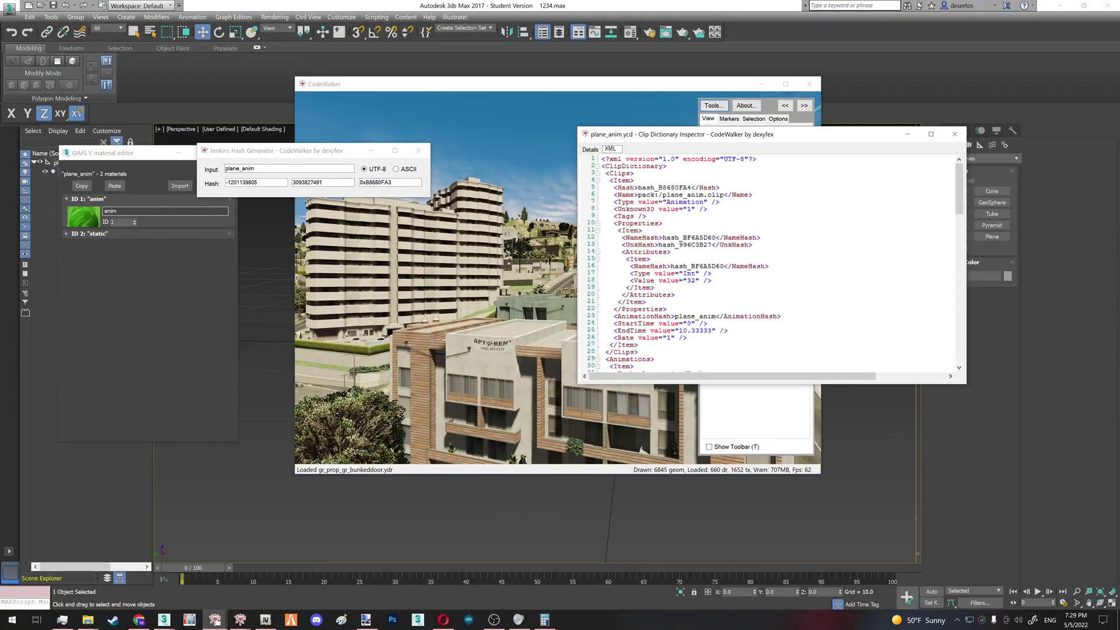
pyautogui.moveTo(402, 183); pyautogui.dragTo(369, 183)
pyautogui.hotkey('alt', 'Tab')
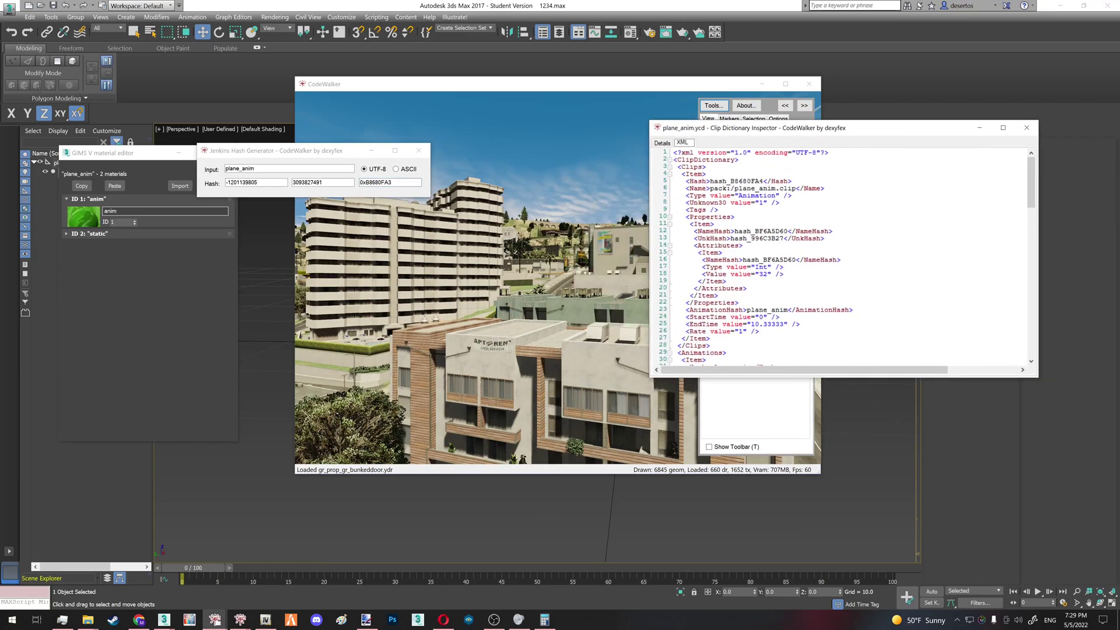
pyautogui.click(763, 181)
pyautogui.moveTo(392, 183); pyautogui.dragTo(348, 183)
pyautogui.click(780, 203)
pyautogui.moveTo(763, 181); pyautogui.dragTo(730, 181)
# Step: Compare the last digit of the generated hash with the last digit of the clip hash, and close the CodeWalker world view
pyautogui.click(122, 272)
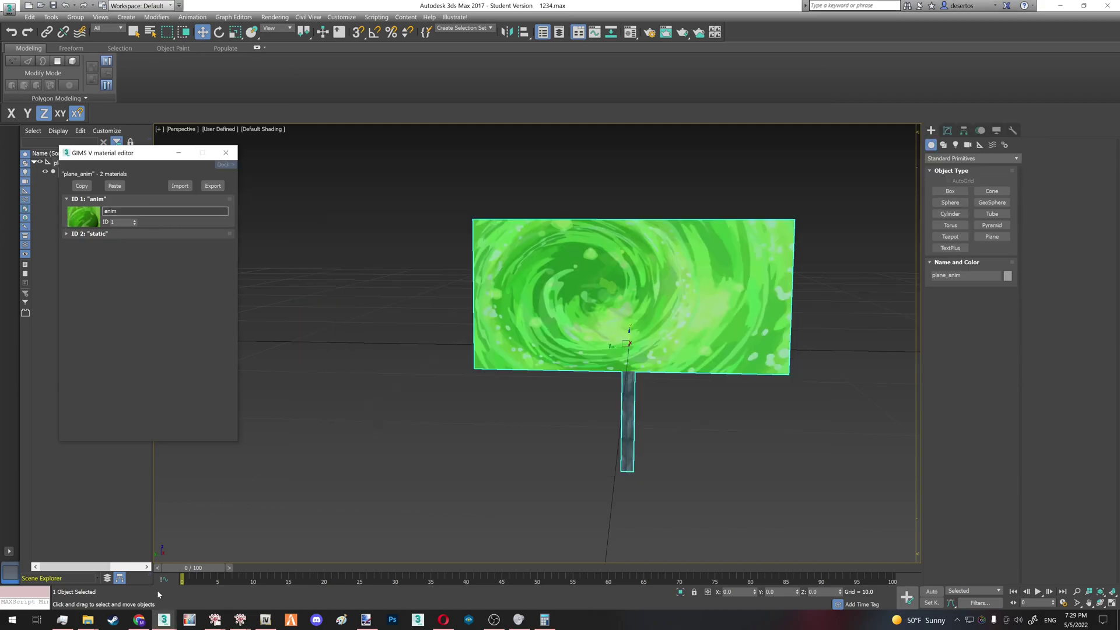
pyautogui.click(545, 617)
pyautogui.click(244, 616)
pyautogui.click(260, 578)
pyautogui.click(219, 617)
pyautogui.click(230, 579)
pyautogui.click(389, 182)
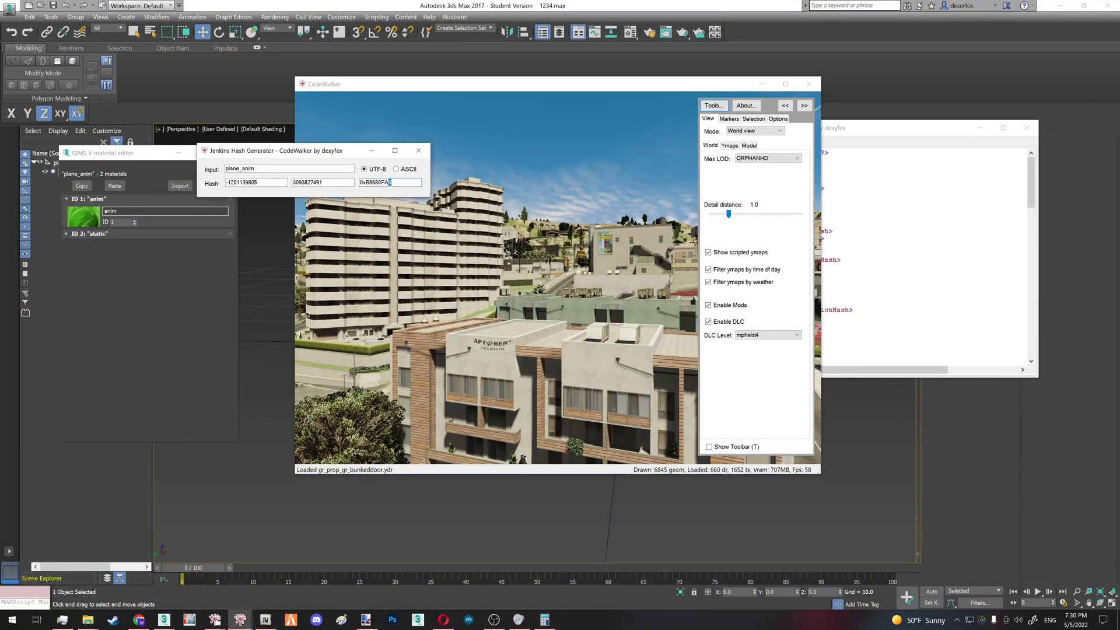
pyautogui.click(869, 210)
pyautogui.hotkey('shift', 'Left')
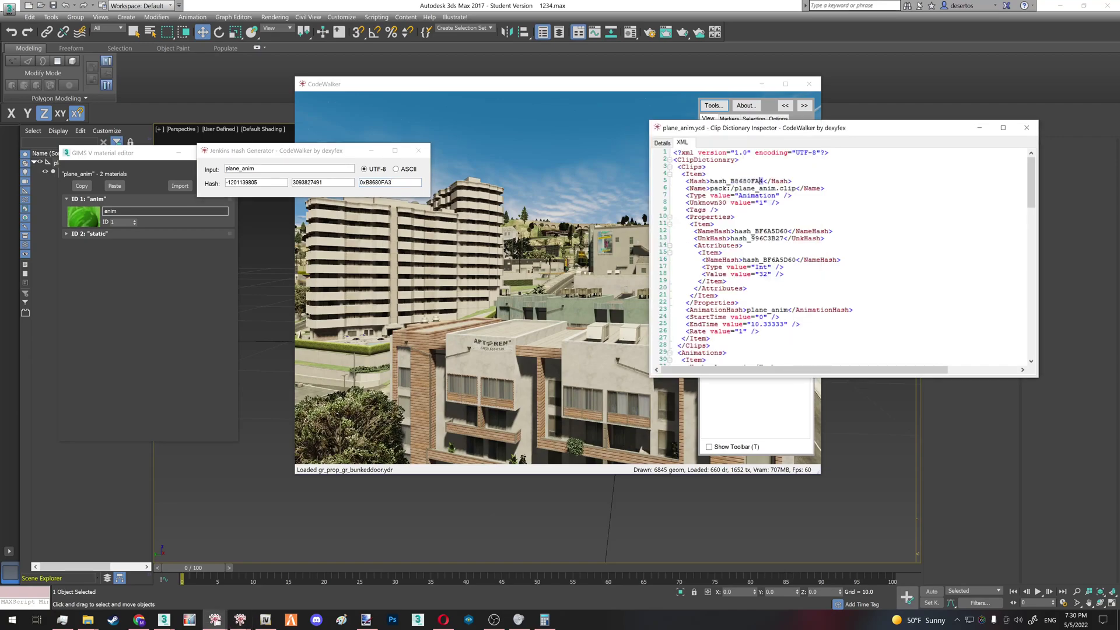
pyautogui.click(441, 386)
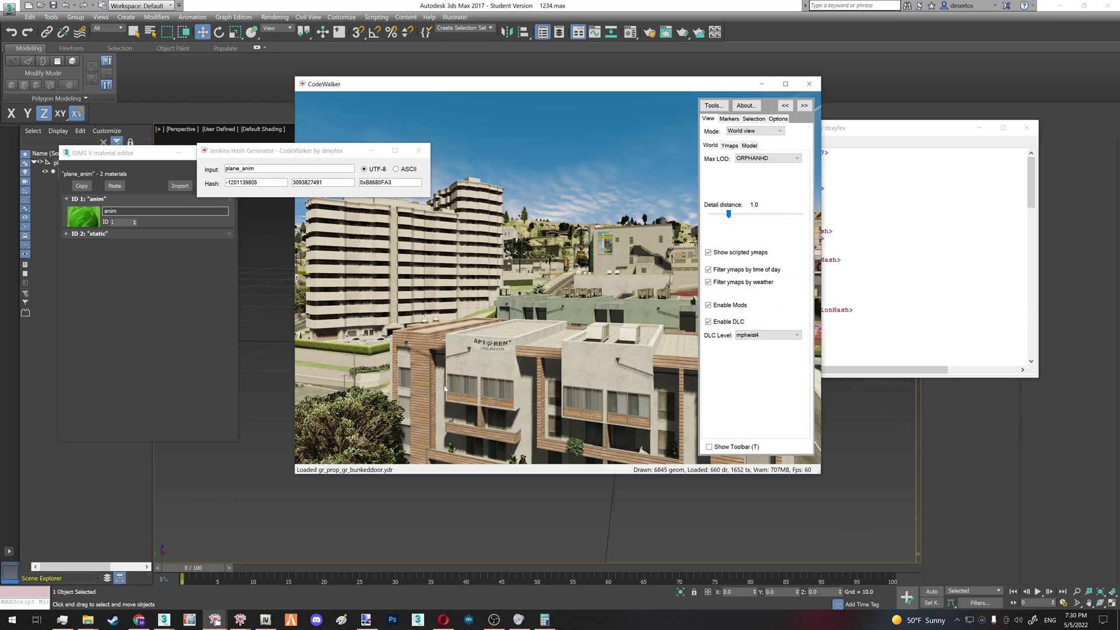
pyautogui.click(809, 84)
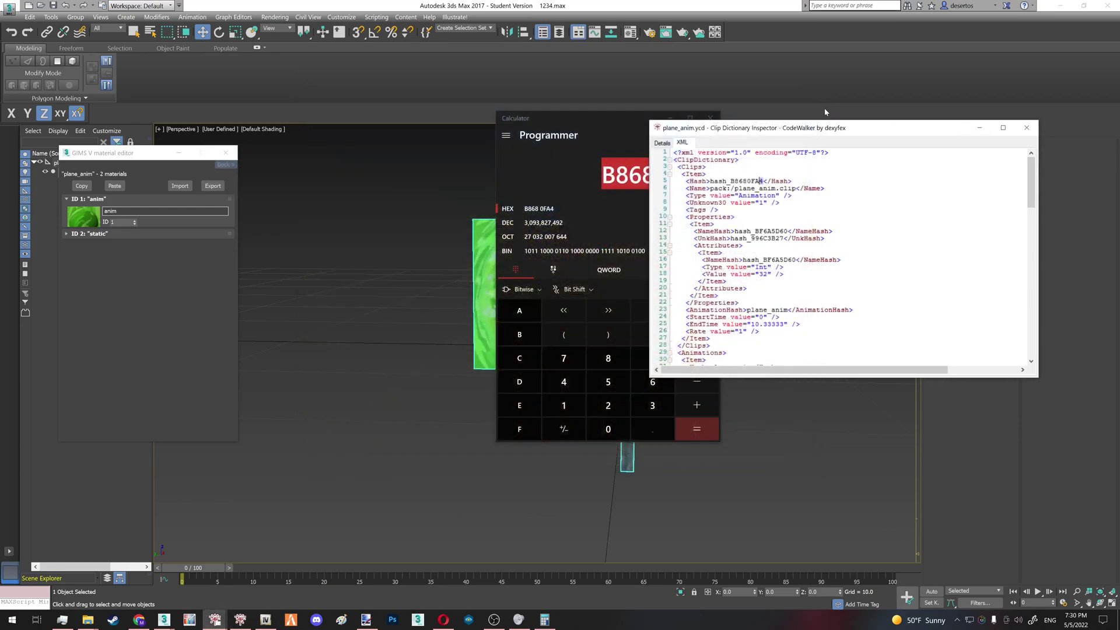
# Step: Close the plane_anim.ycd inspector and create a new ymap file in a CodeWalker project
pyautogui.click(1026, 127)
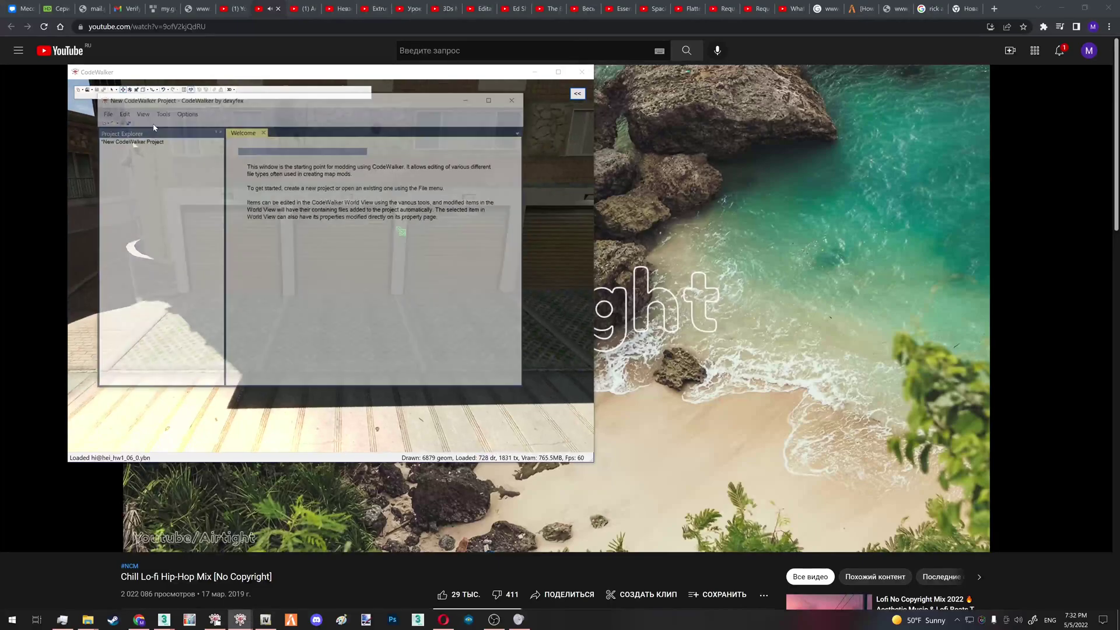
pyautogui.click(104, 111)
pyautogui.moveTo(105, 124)
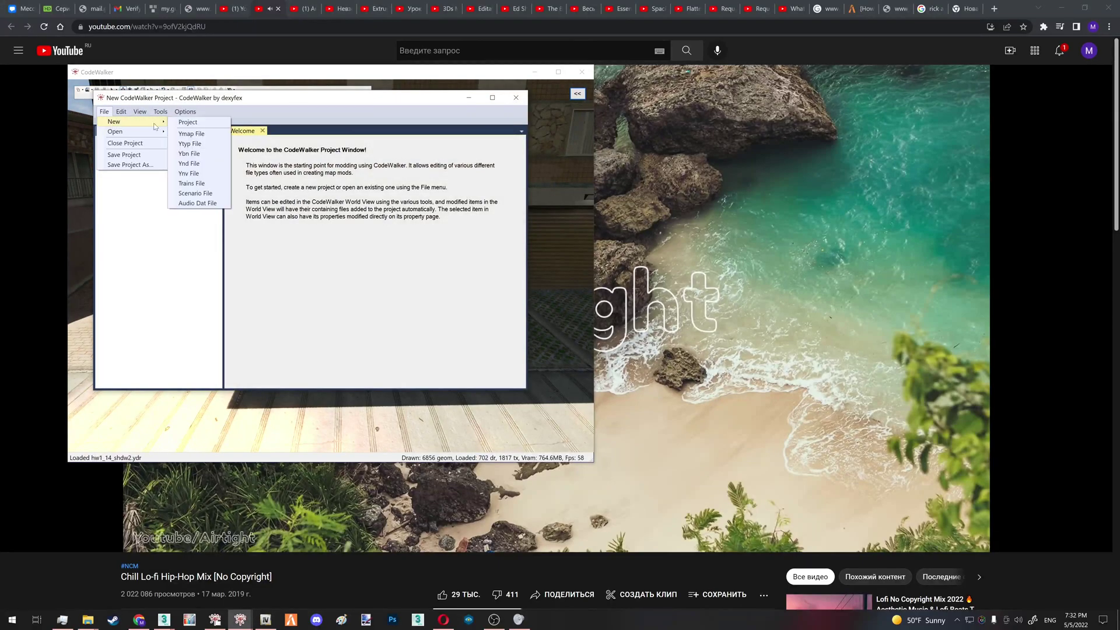
pyautogui.click(188, 134)
pyautogui.click(132, 156)
# Step: Generate the _manifest.ymf for map1 with its plane_anim dependency, and close the project and the CodeWalker world view
pyautogui.click(162, 112)
pyautogui.click(167, 136)
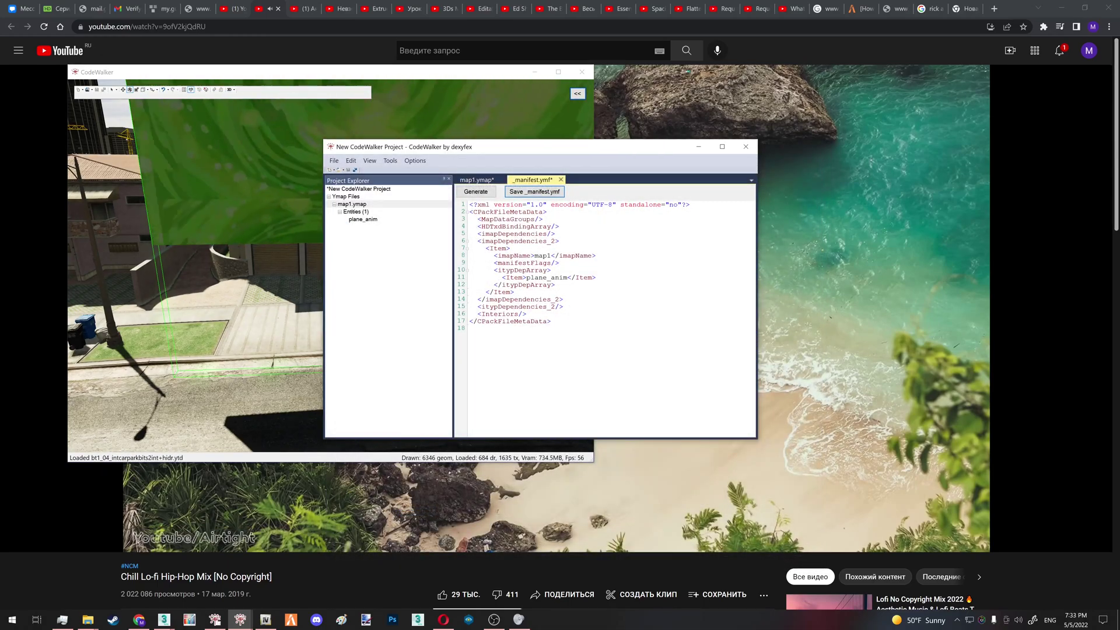
pyautogui.moveTo(773, 146)
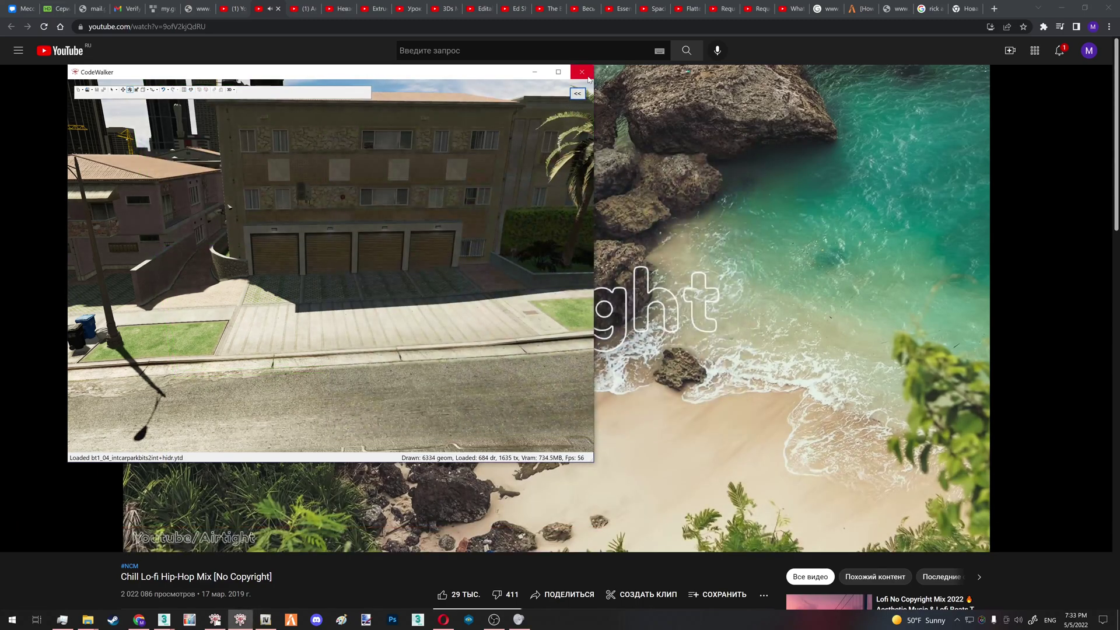
pyautogui.click(586, 75)
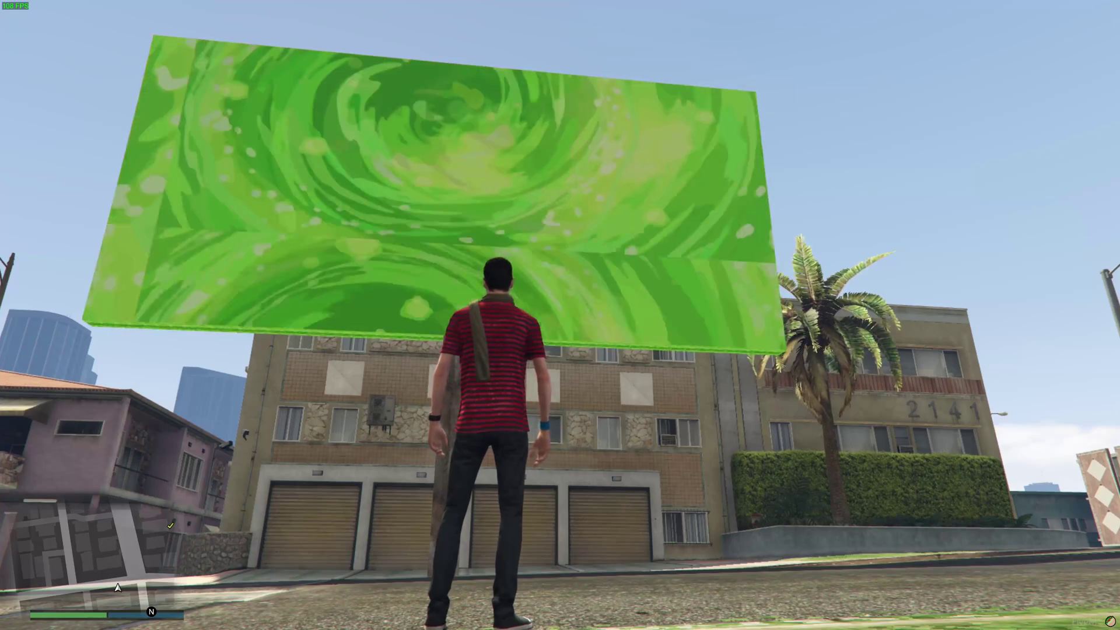
# Step: Exit the game with the console command quit and show the desktop
pyautogui.press('F8')
pyautogui.write('q')
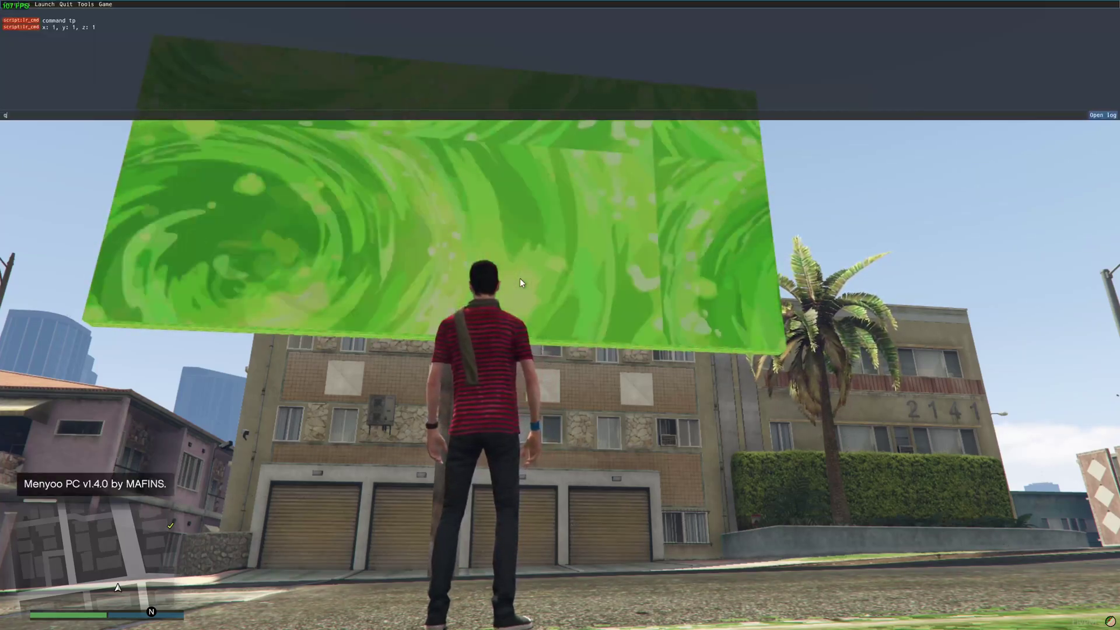
pyautogui.write('uit')
pyautogui.press('Return')
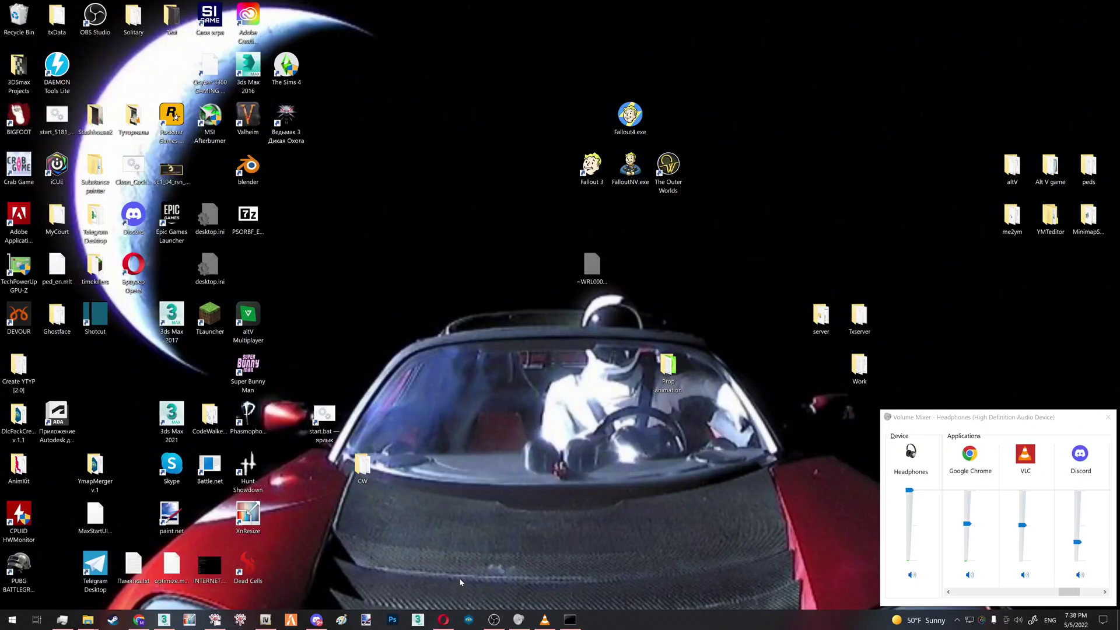
pyautogui.press('super+d')
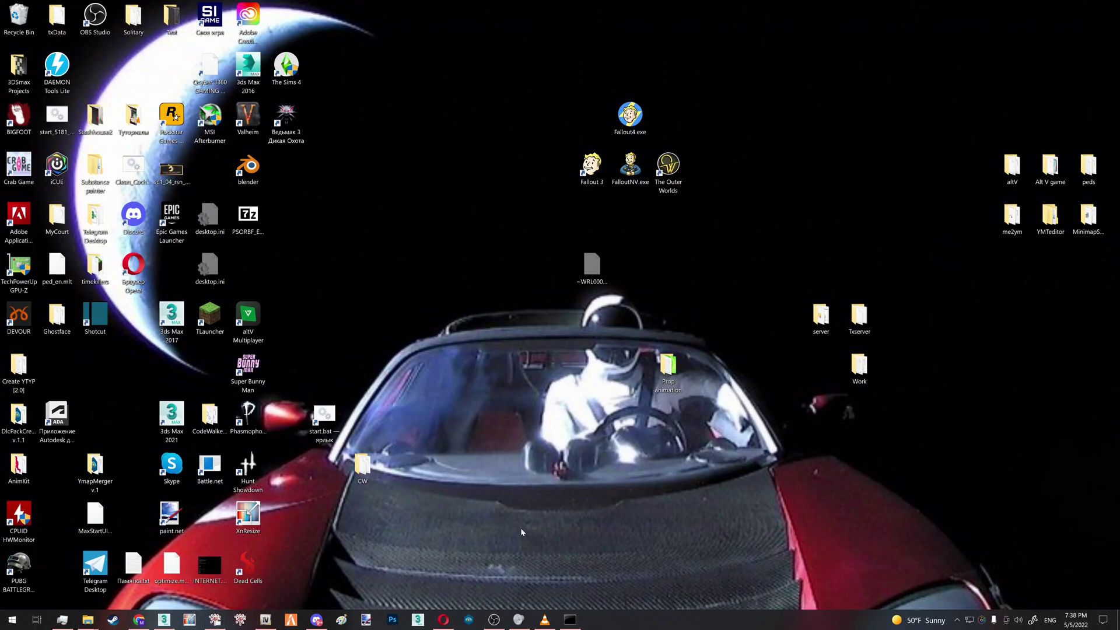
# Step: Show the modding community's ped-support channel in Discord, and look through the [Addon Ped] System page of the DearestMods store in Opera
pyautogui.click(316, 617)
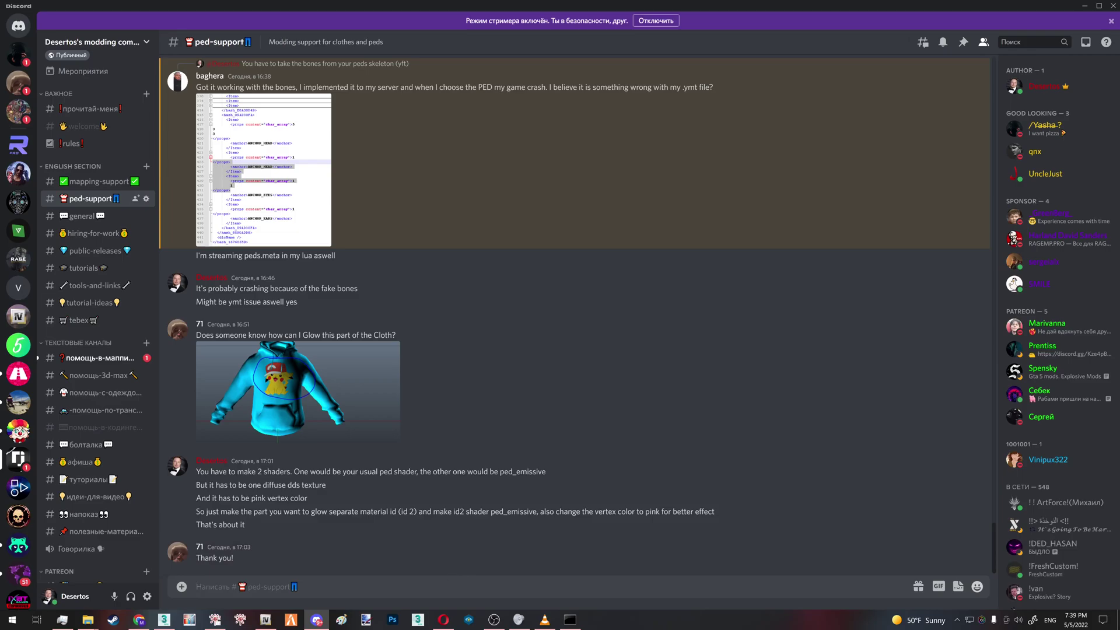
pyautogui.click(443, 619)
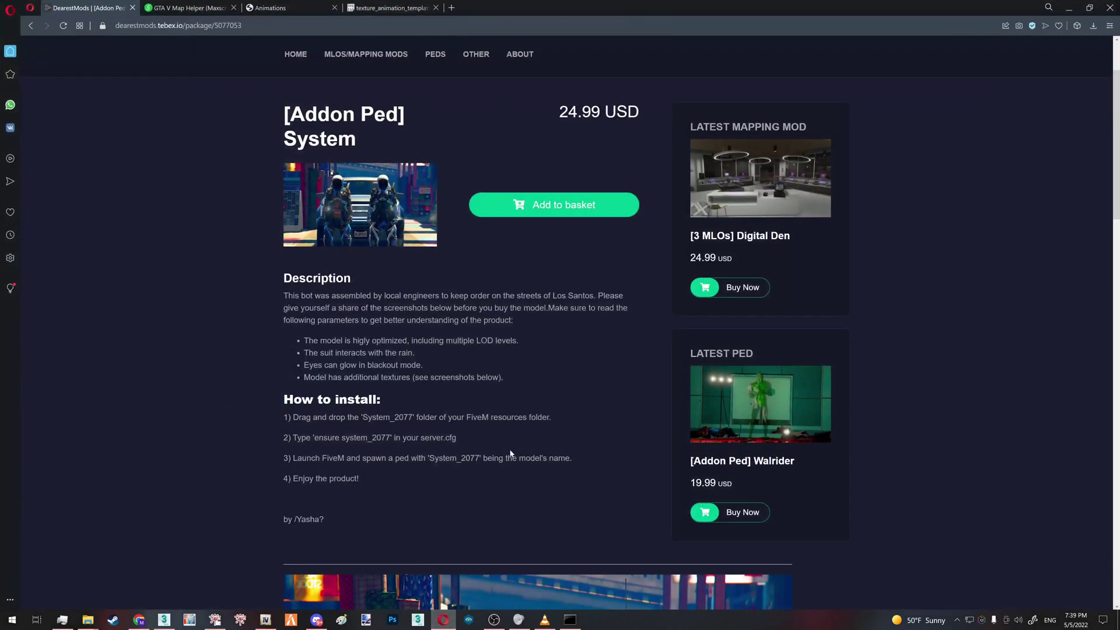
pyautogui.scroll(-5, 523, 401)
pyautogui.scroll(3, 960, 495)
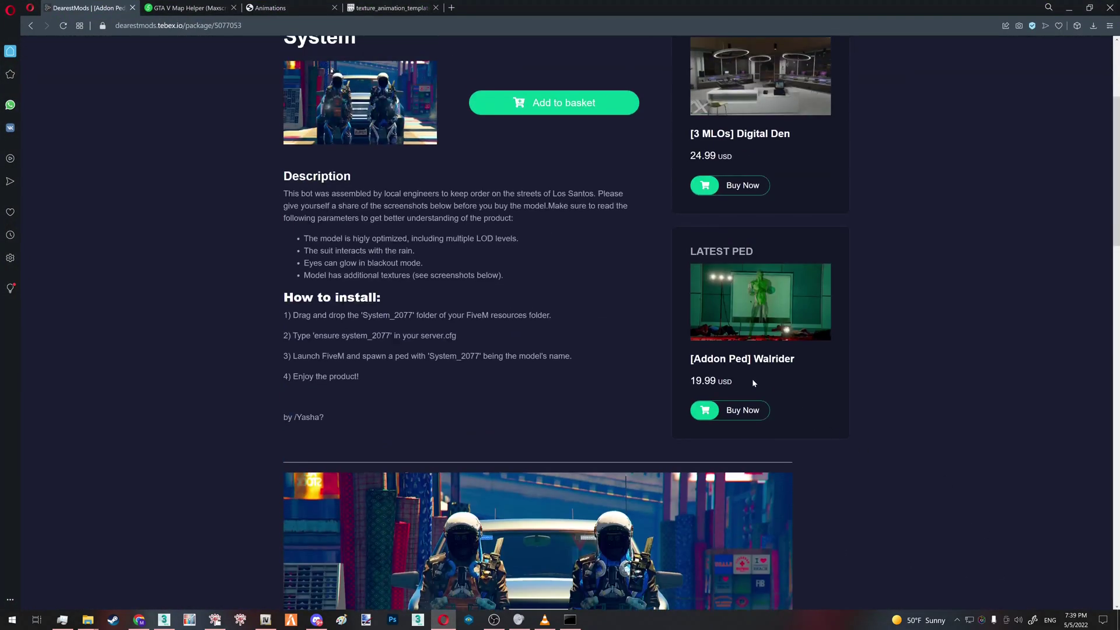
# Step: Open the [Addon Ped] Walrider product page, look through its screenshots, and return to the desktop
pyautogui.click(771, 308)
pyautogui.scroll(-15, 967, 416)
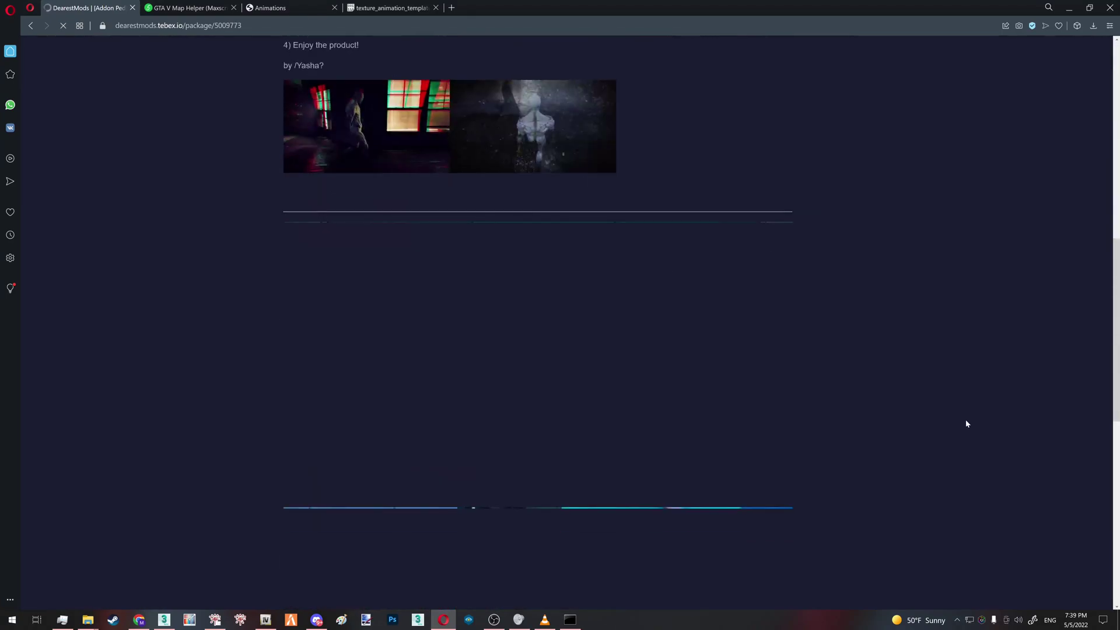
pyautogui.scroll(-10, 965, 421)
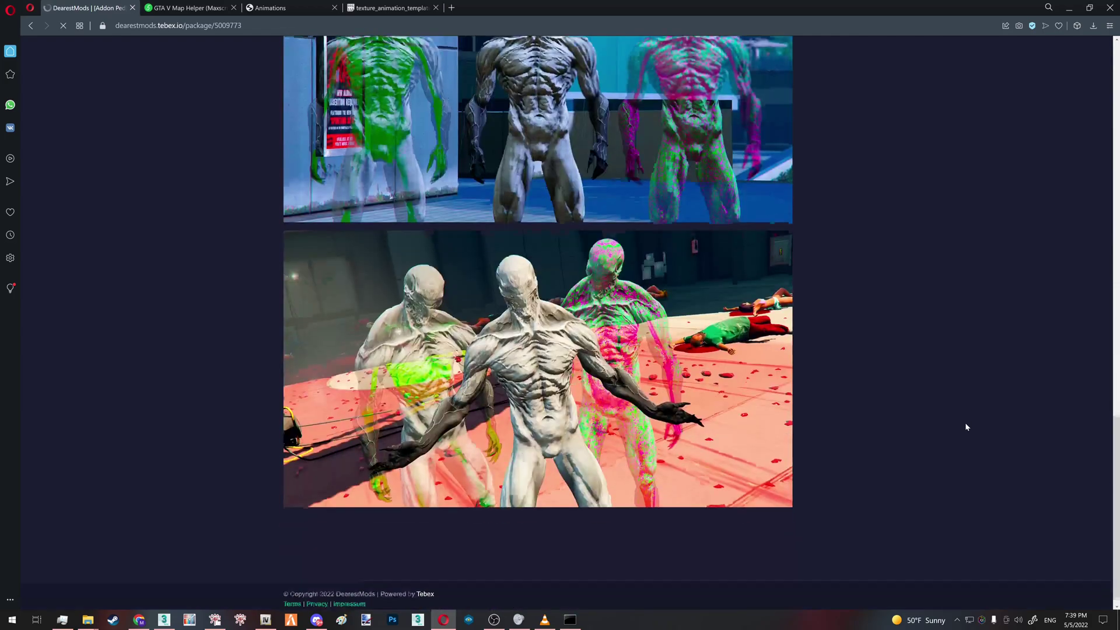
pyautogui.scroll(5, 965, 427)
pyautogui.scroll(-2, 965, 427)
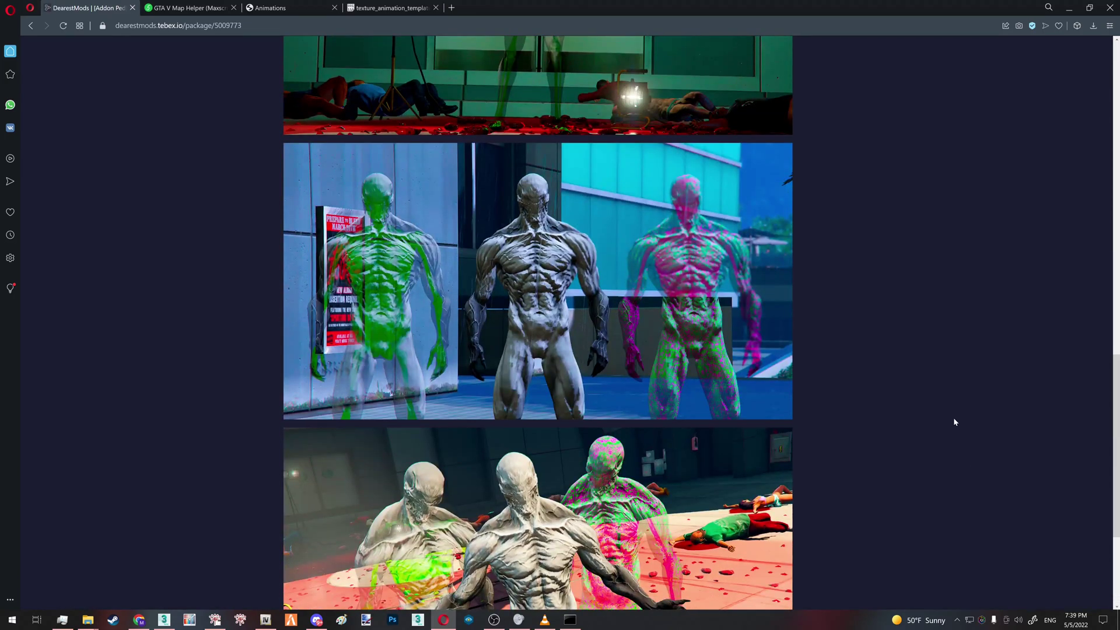
pyautogui.click(1118, 624)
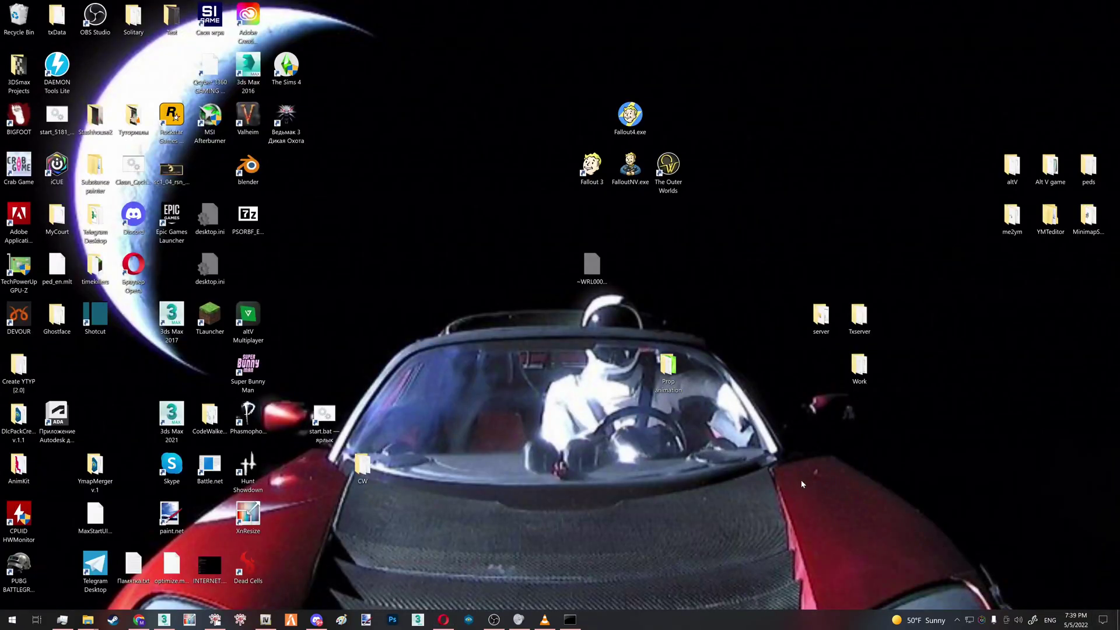